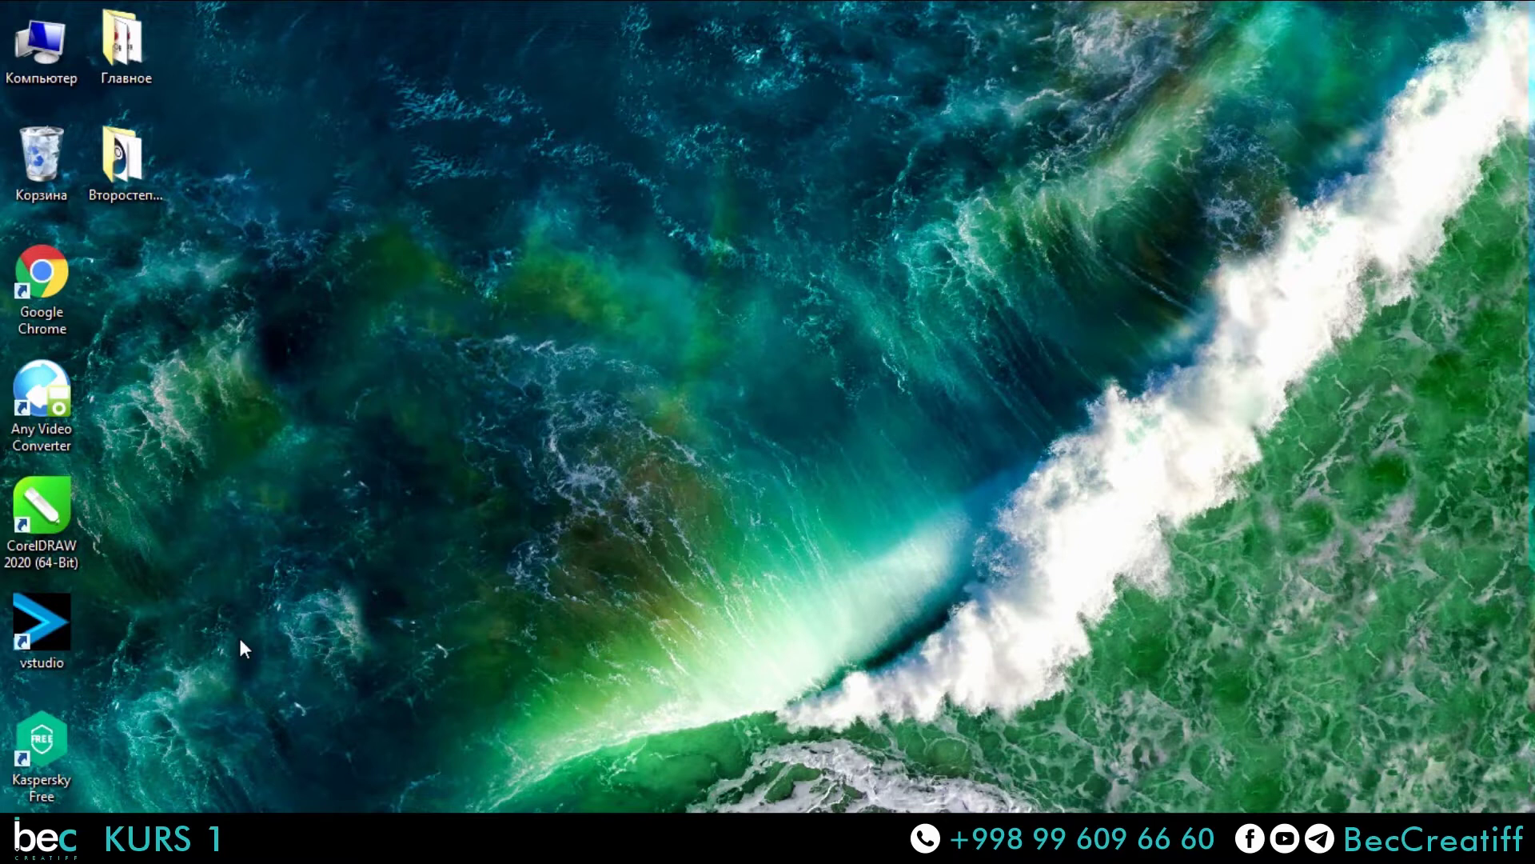
Launch CorelDRAW 2020 and create a new portrait A4 document named "dars 2" with the default CMYK settings.
double_click(45, 521)
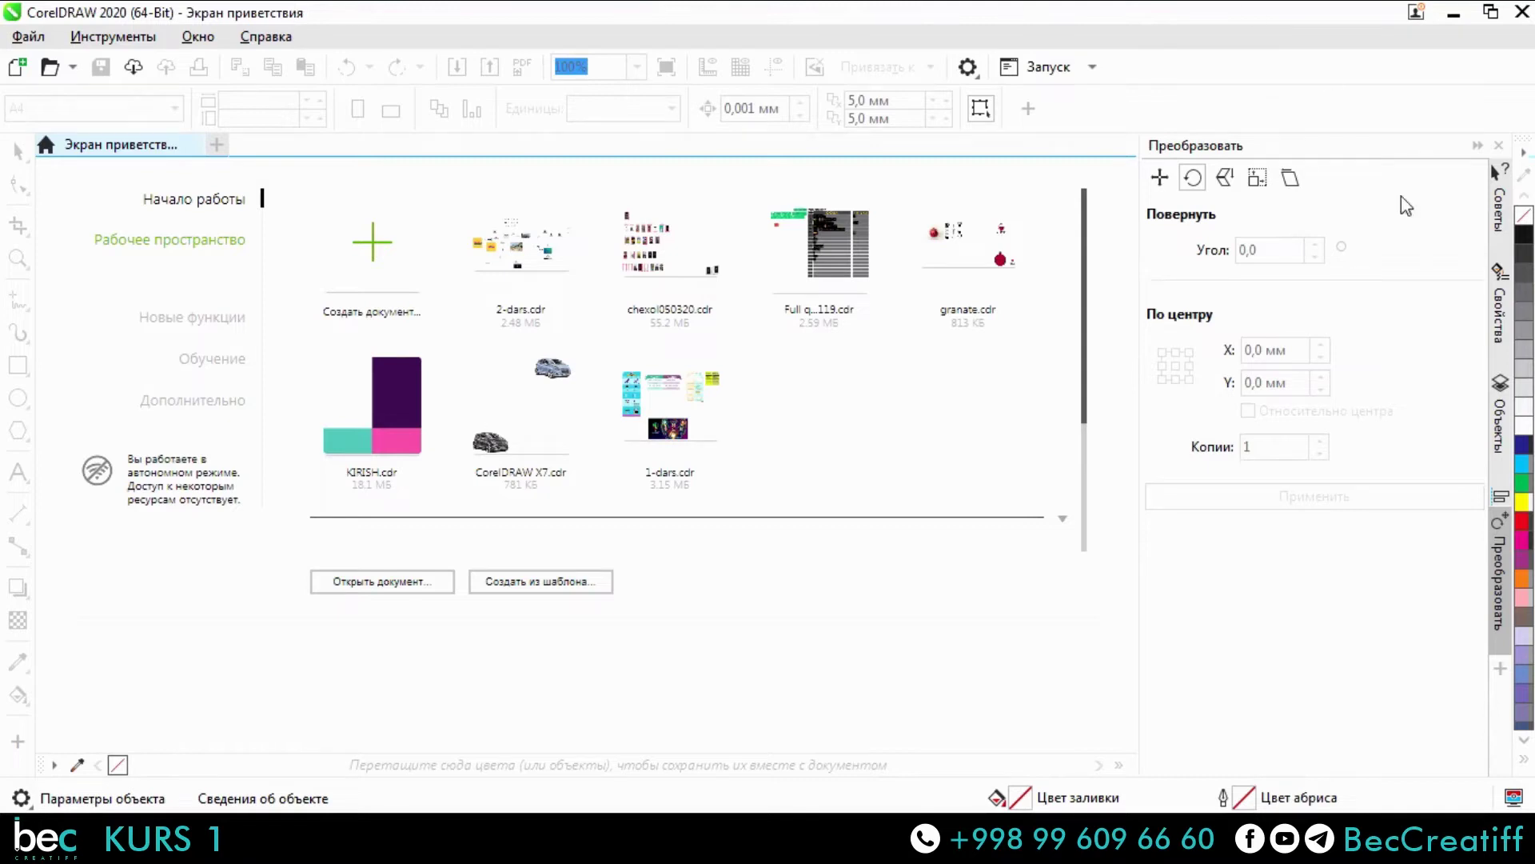
click(382, 252)
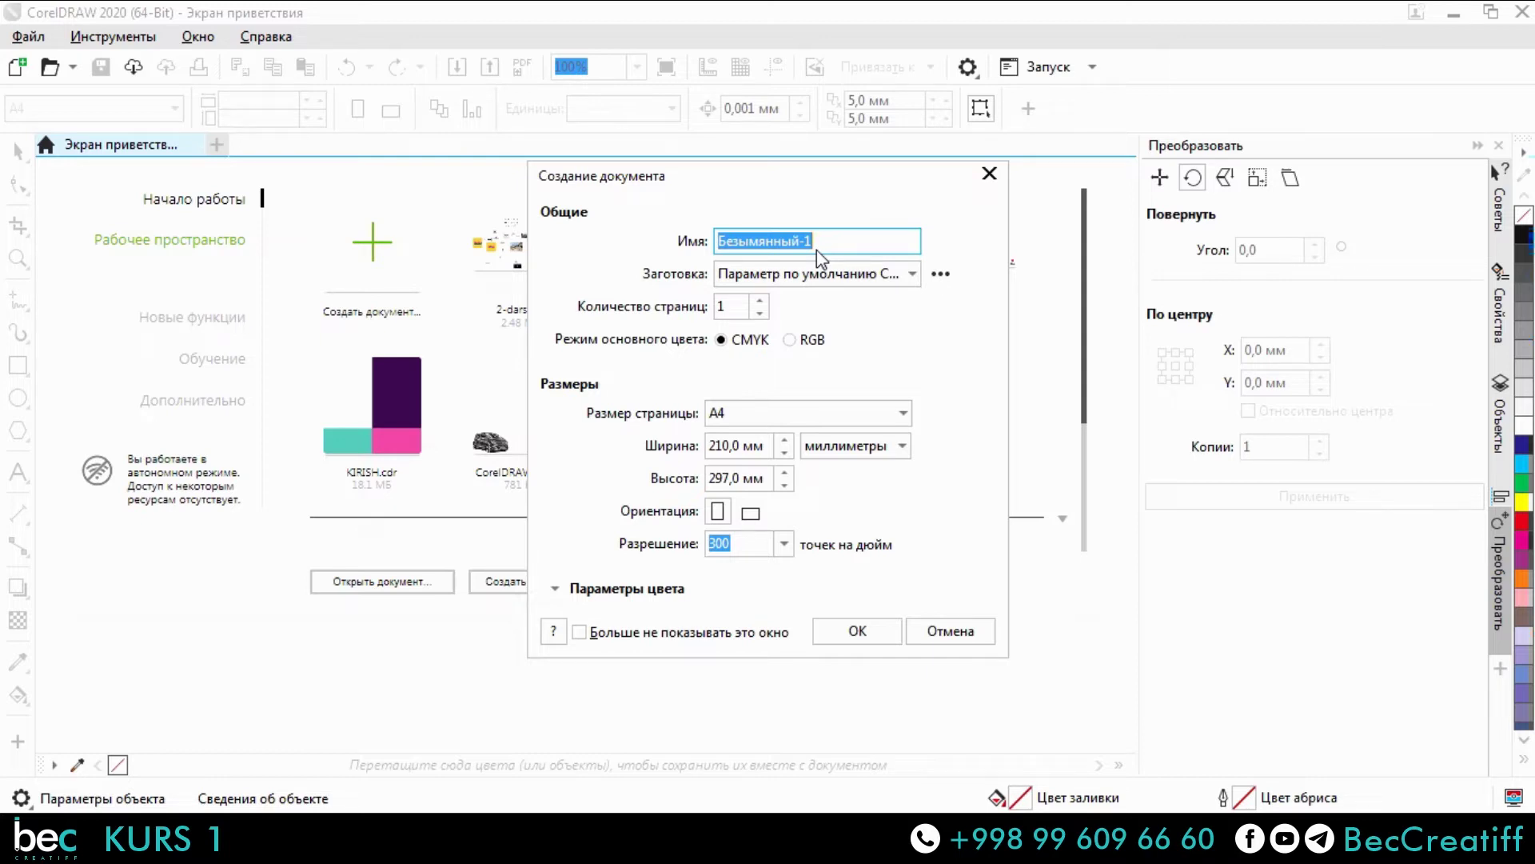
text(da)
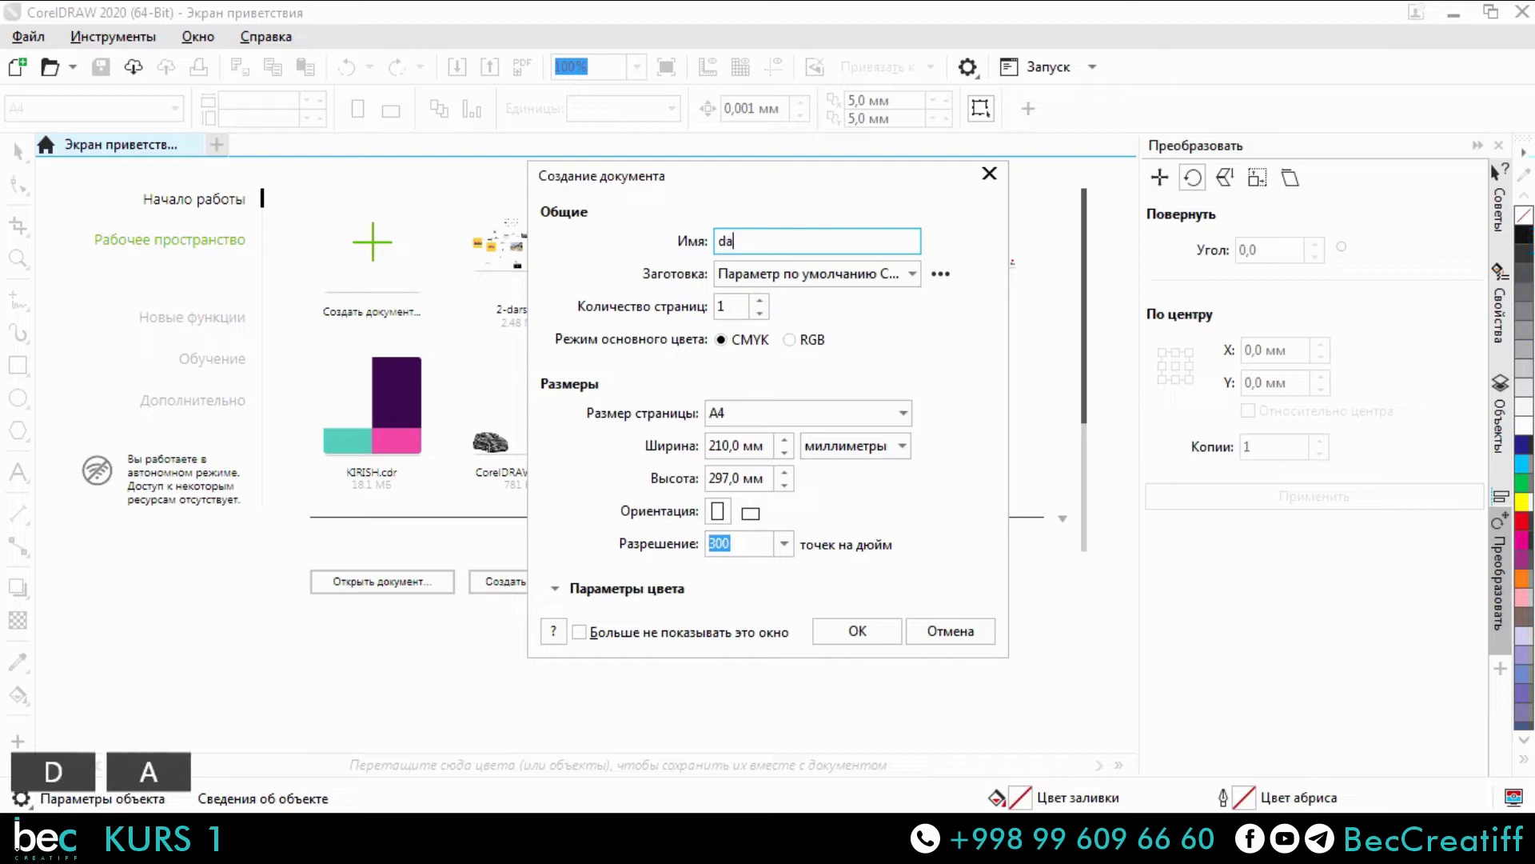
text(rs 2)
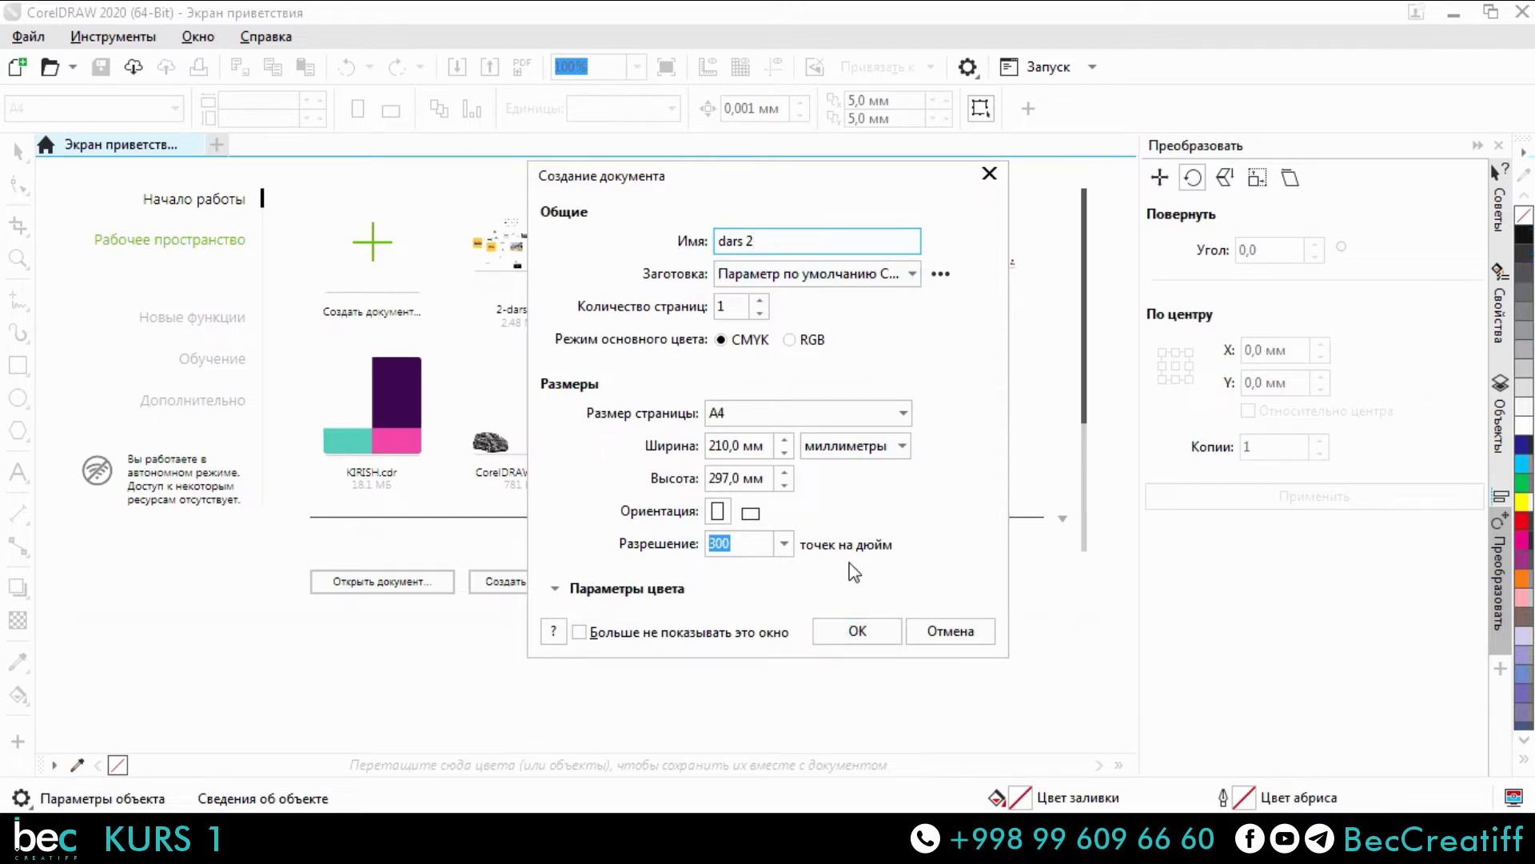
click(856, 625)
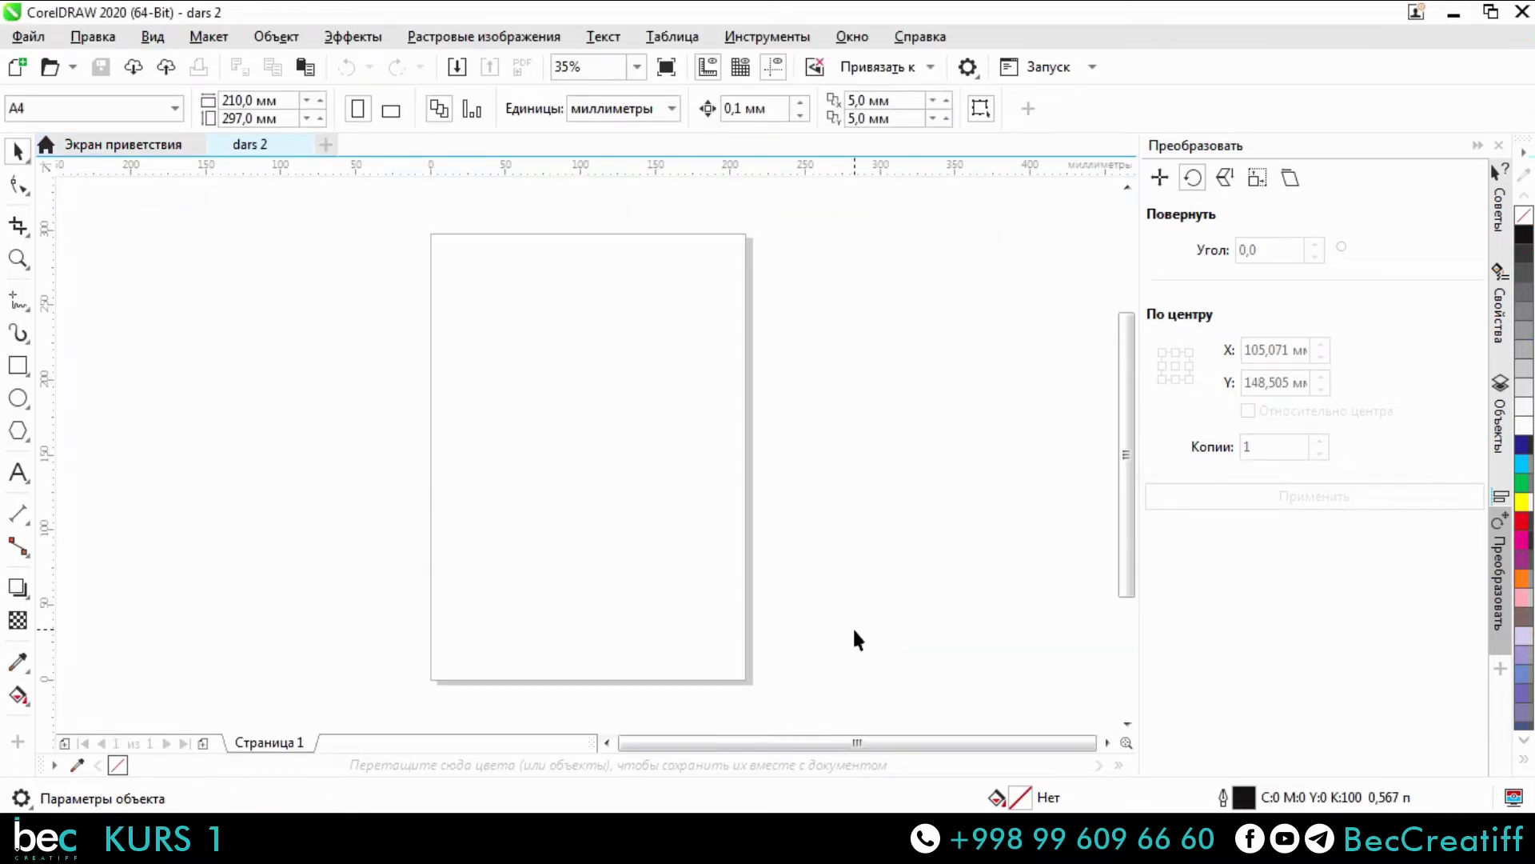
Examine the blank page at different zoom levels, from the whole workspace to a close view of the page.
drag(750, 593, 712, 606)
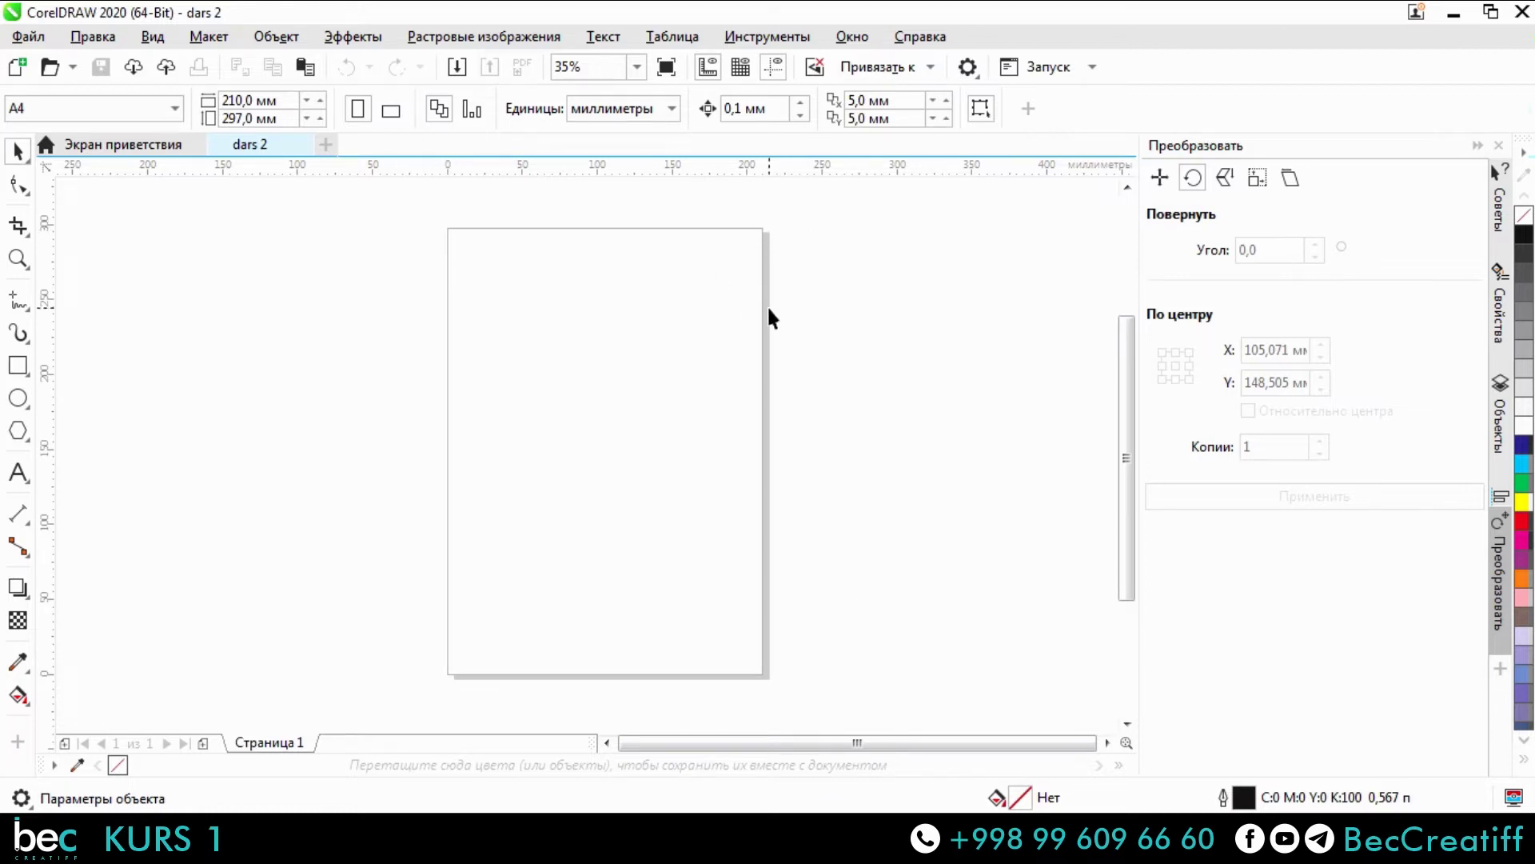
scroll(780, 264, up, 2)
scroll(759, 224, down, 3)
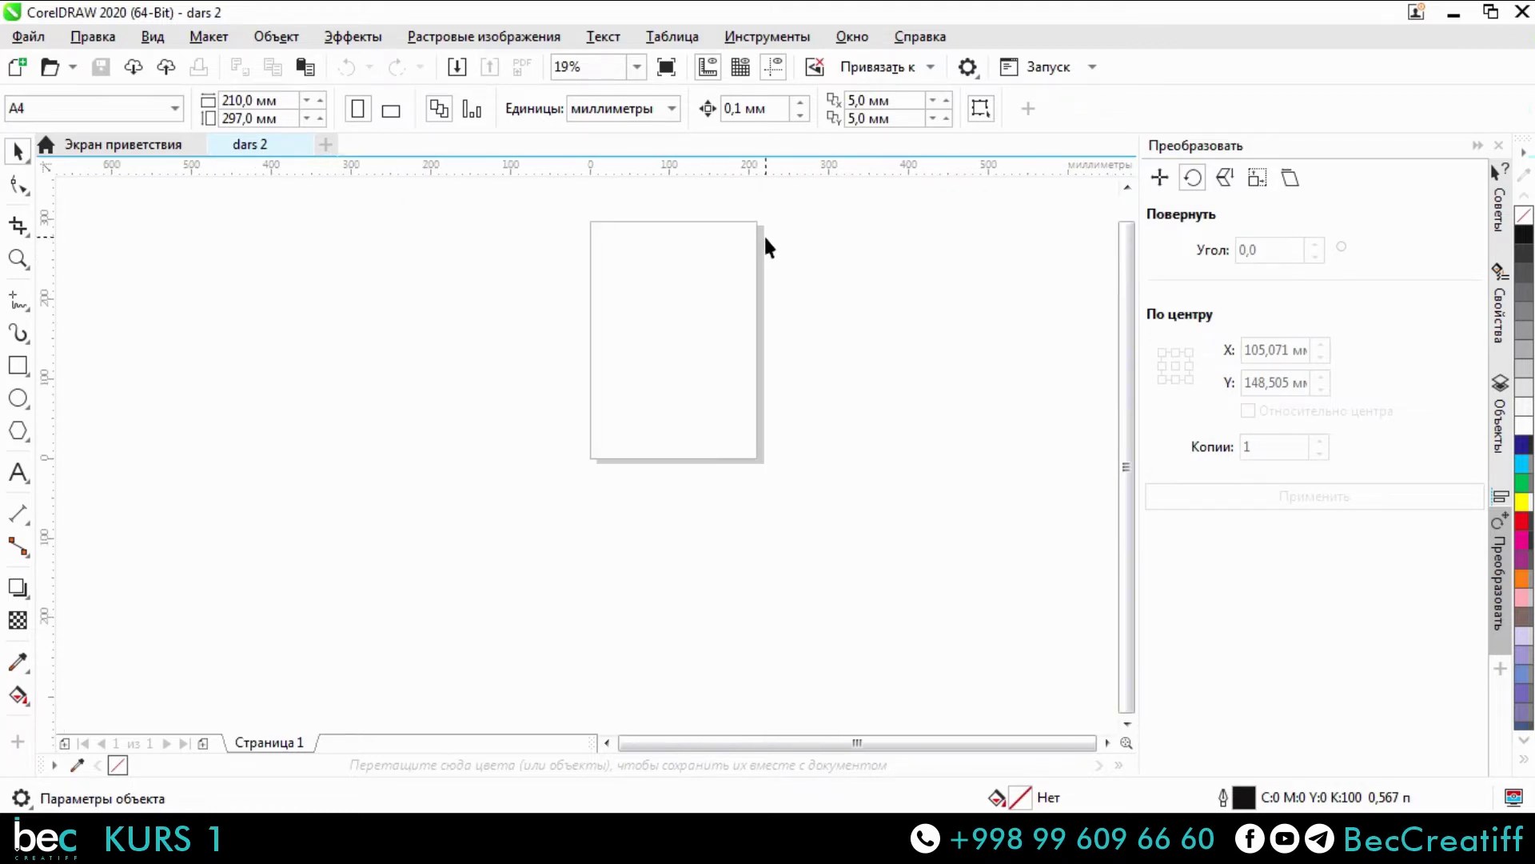
drag(678, 403, 539, 298)
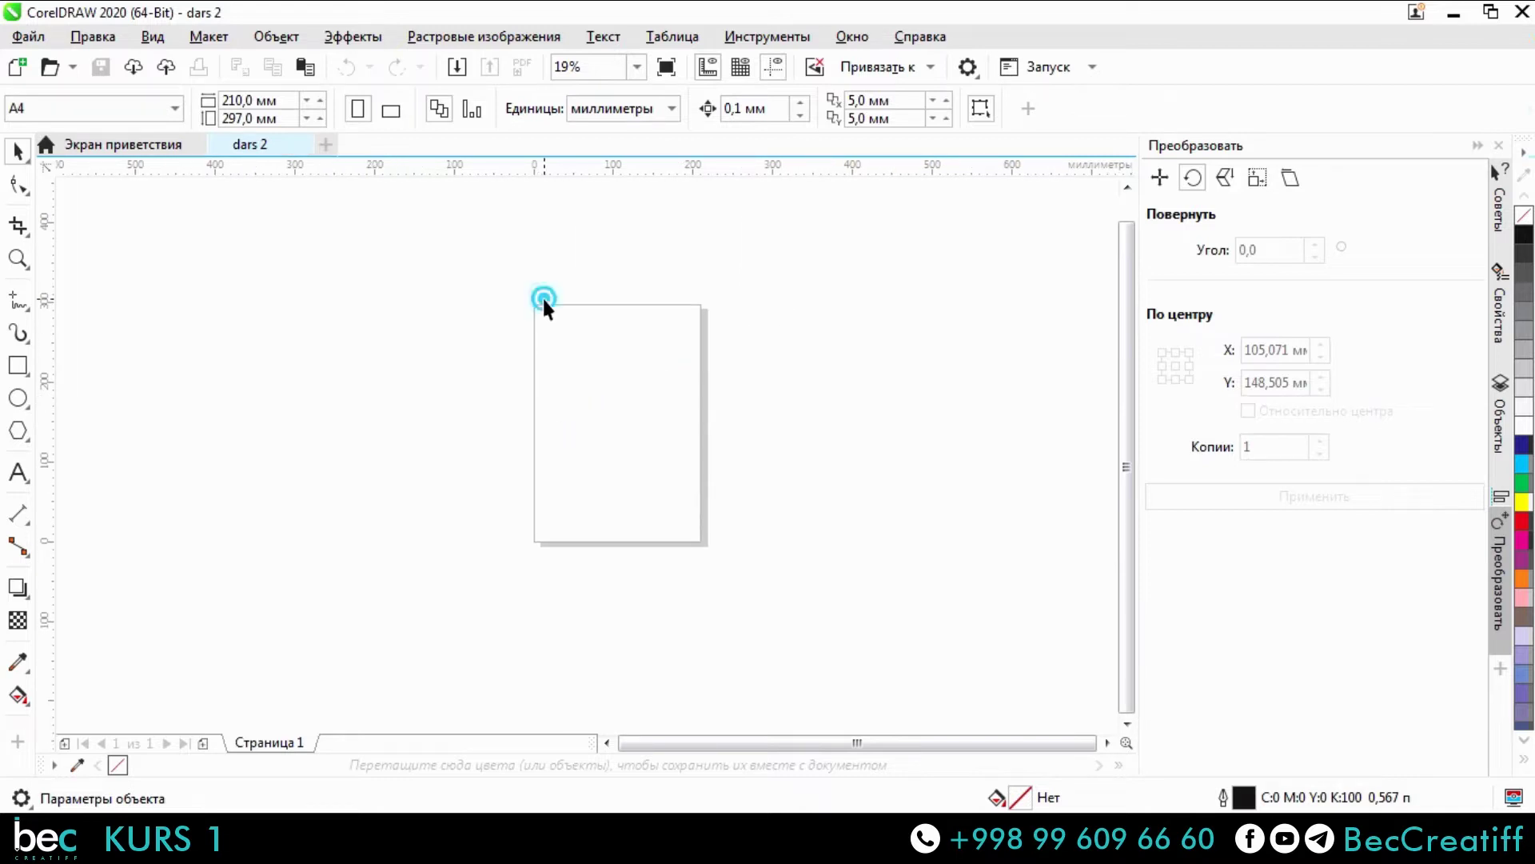
click(675, 367)
click(497, 328)
drag(463, 232, 815, 590)
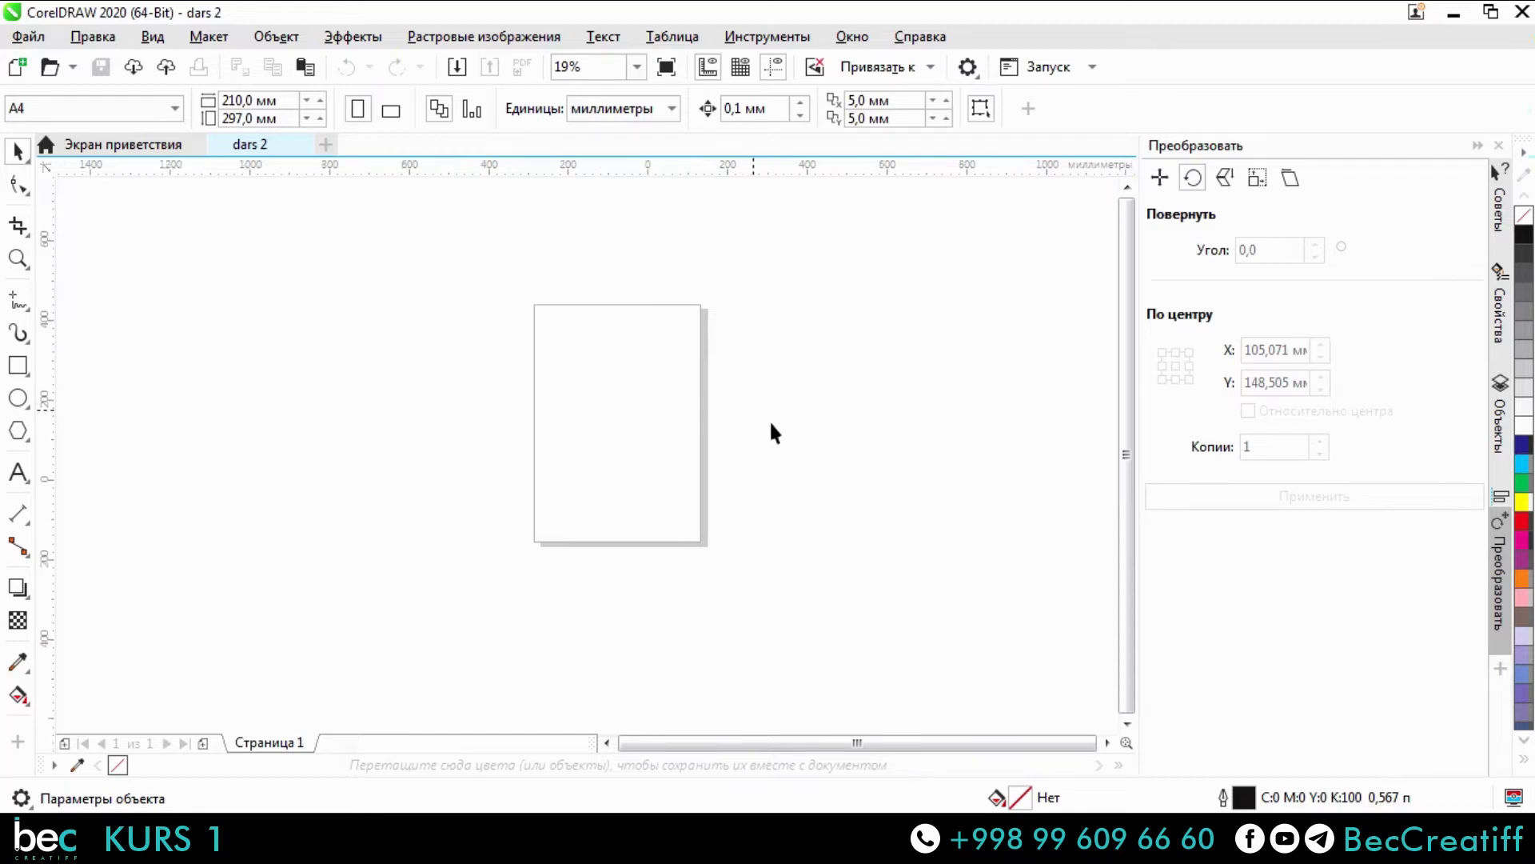
scroll(769, 419, down, 5)
drag(862, 440, 680, 447)
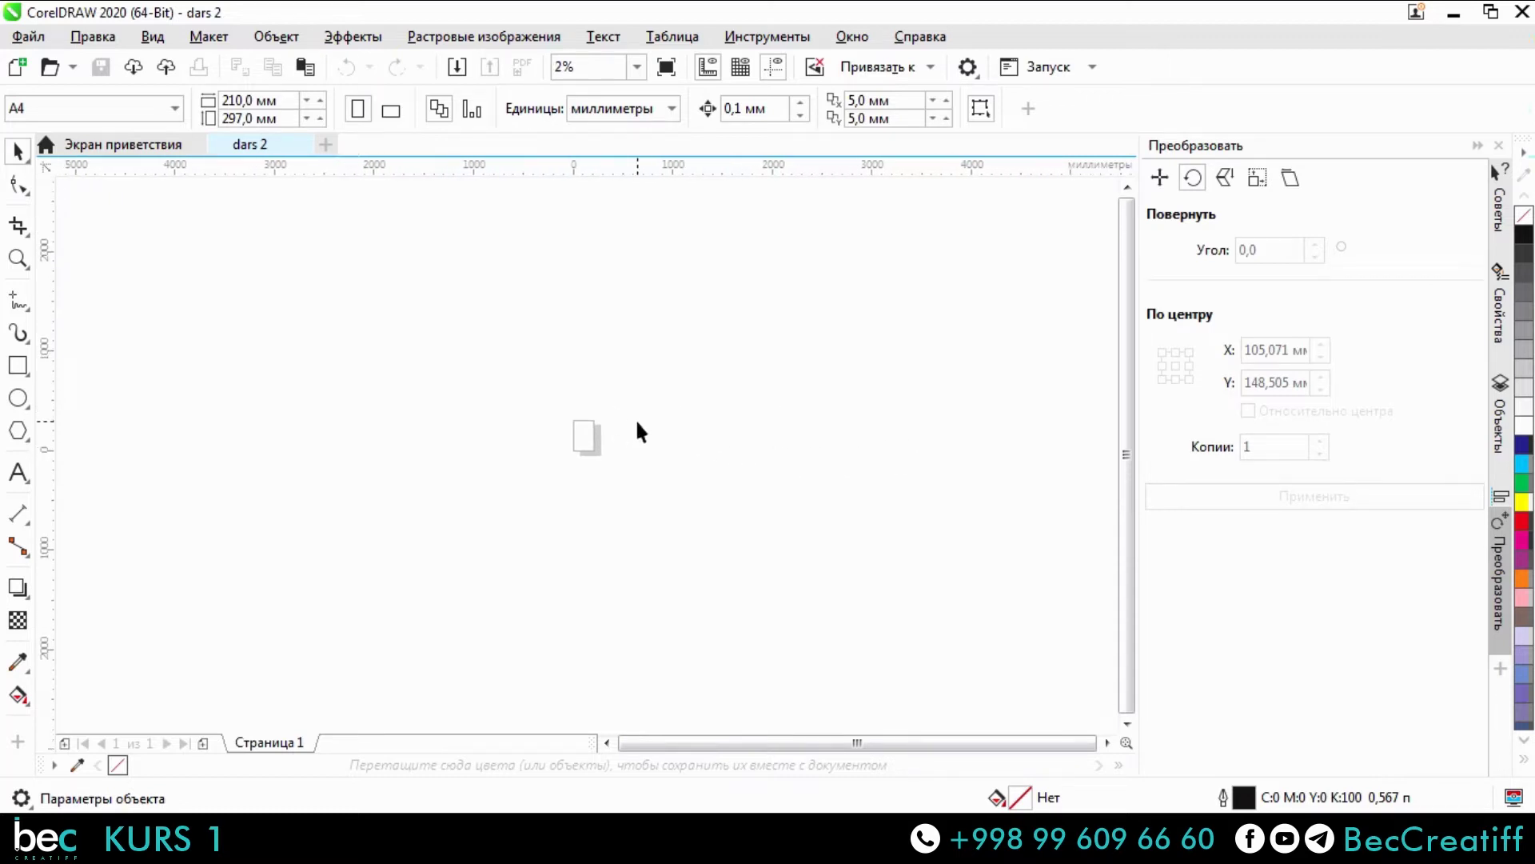
scroll(635, 417, down, 1)
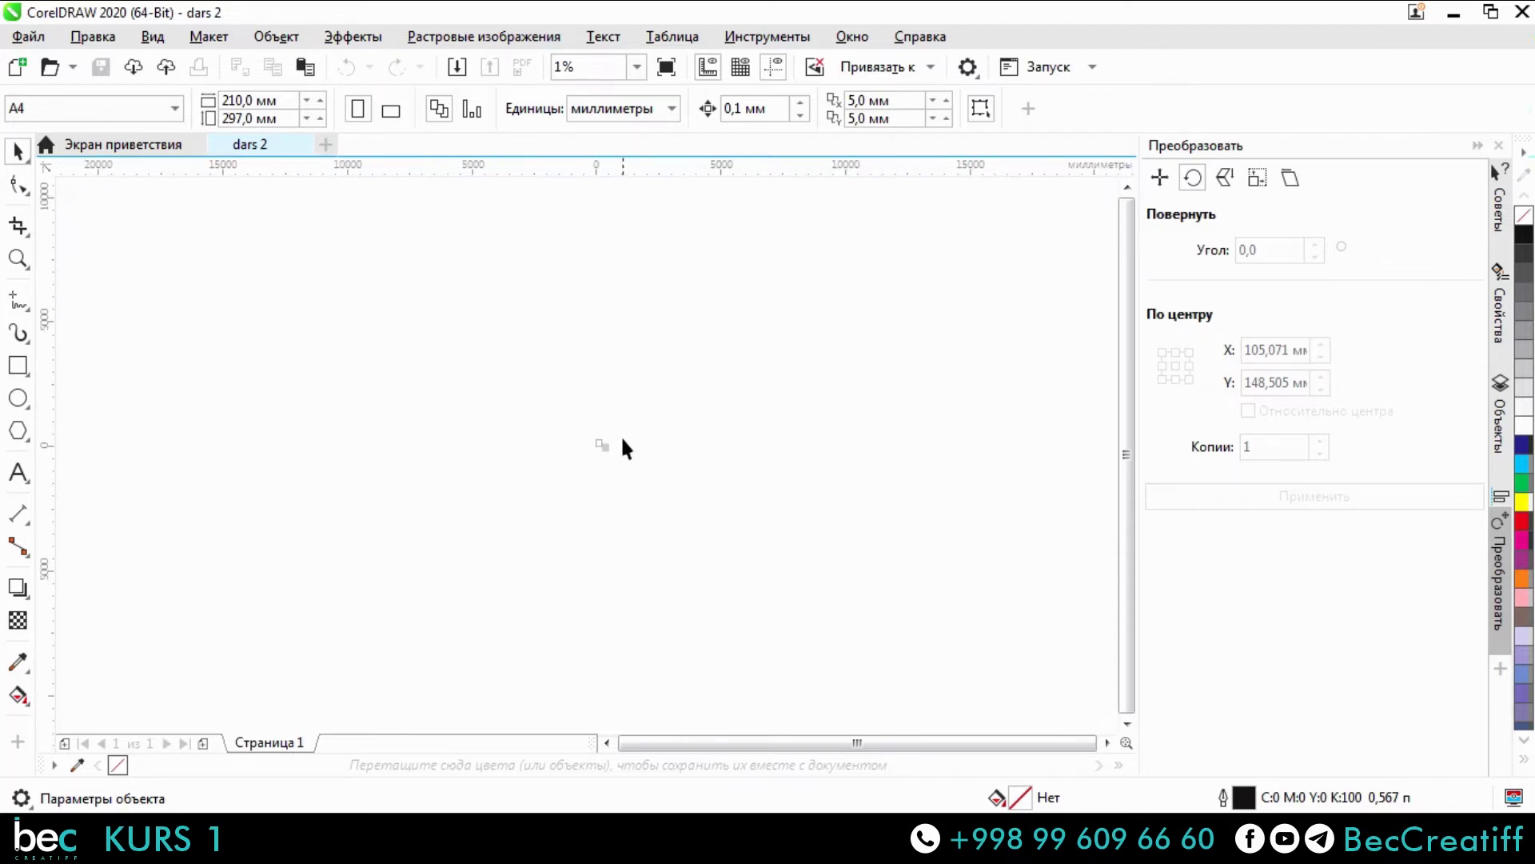
scroll(630, 452, down, 1)
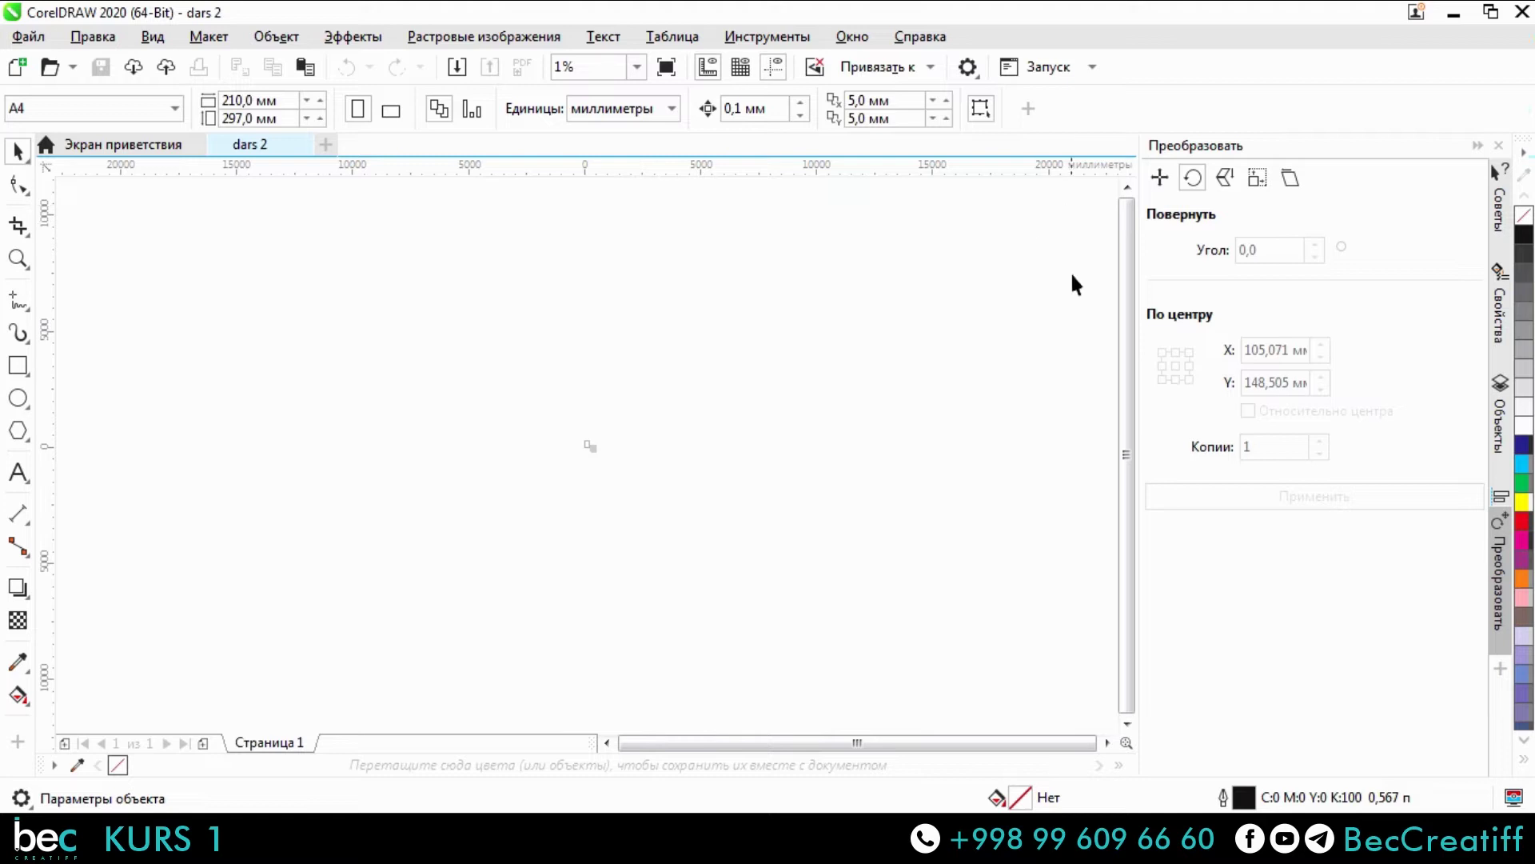
scroll(608, 436, up, 2)
scroll(594, 458, up, 1)
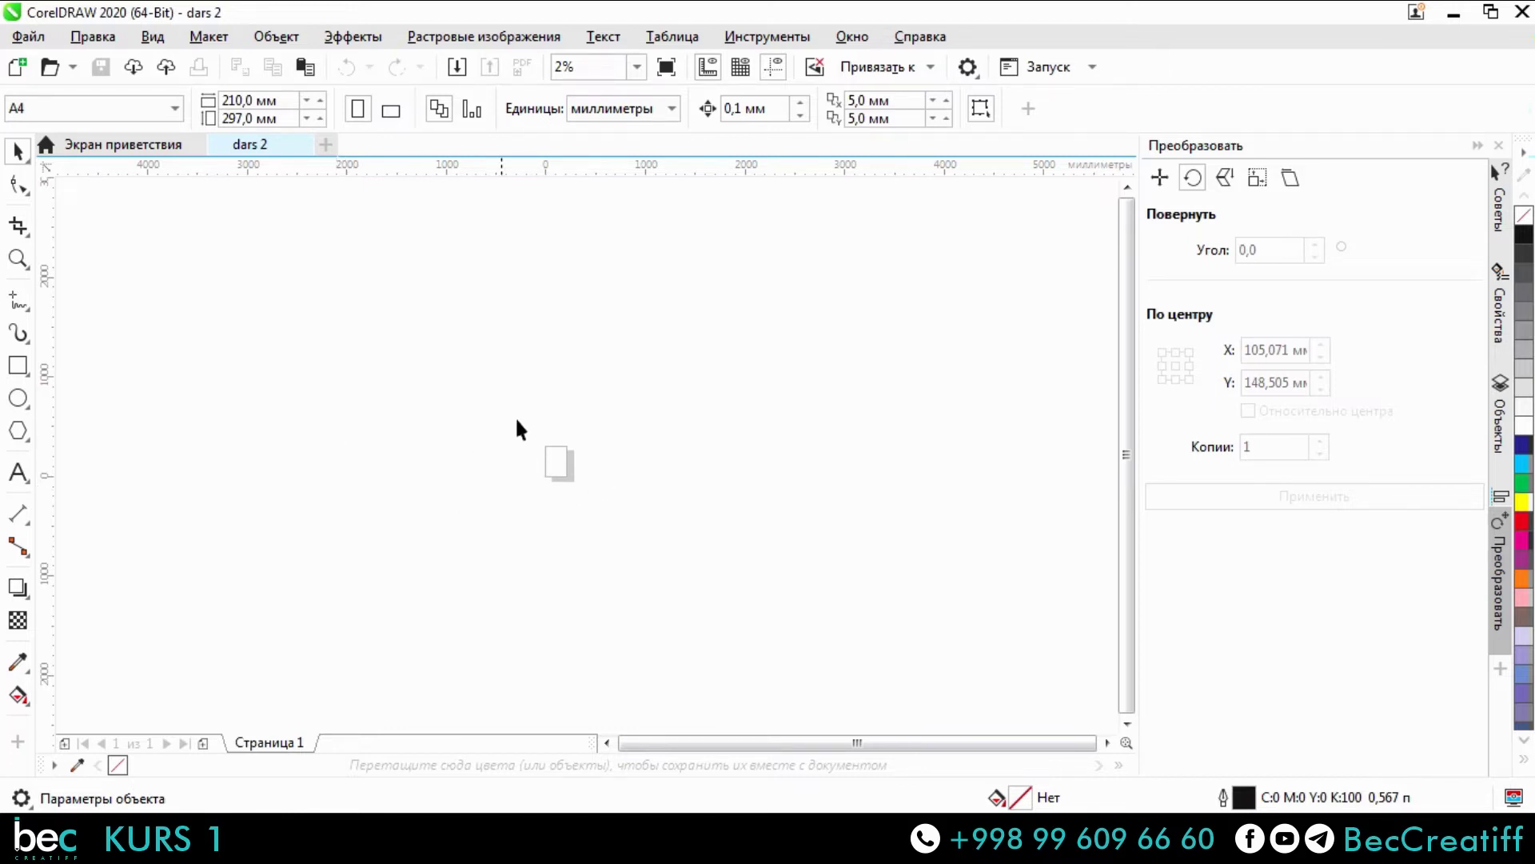
scroll(569, 491, up, 2)
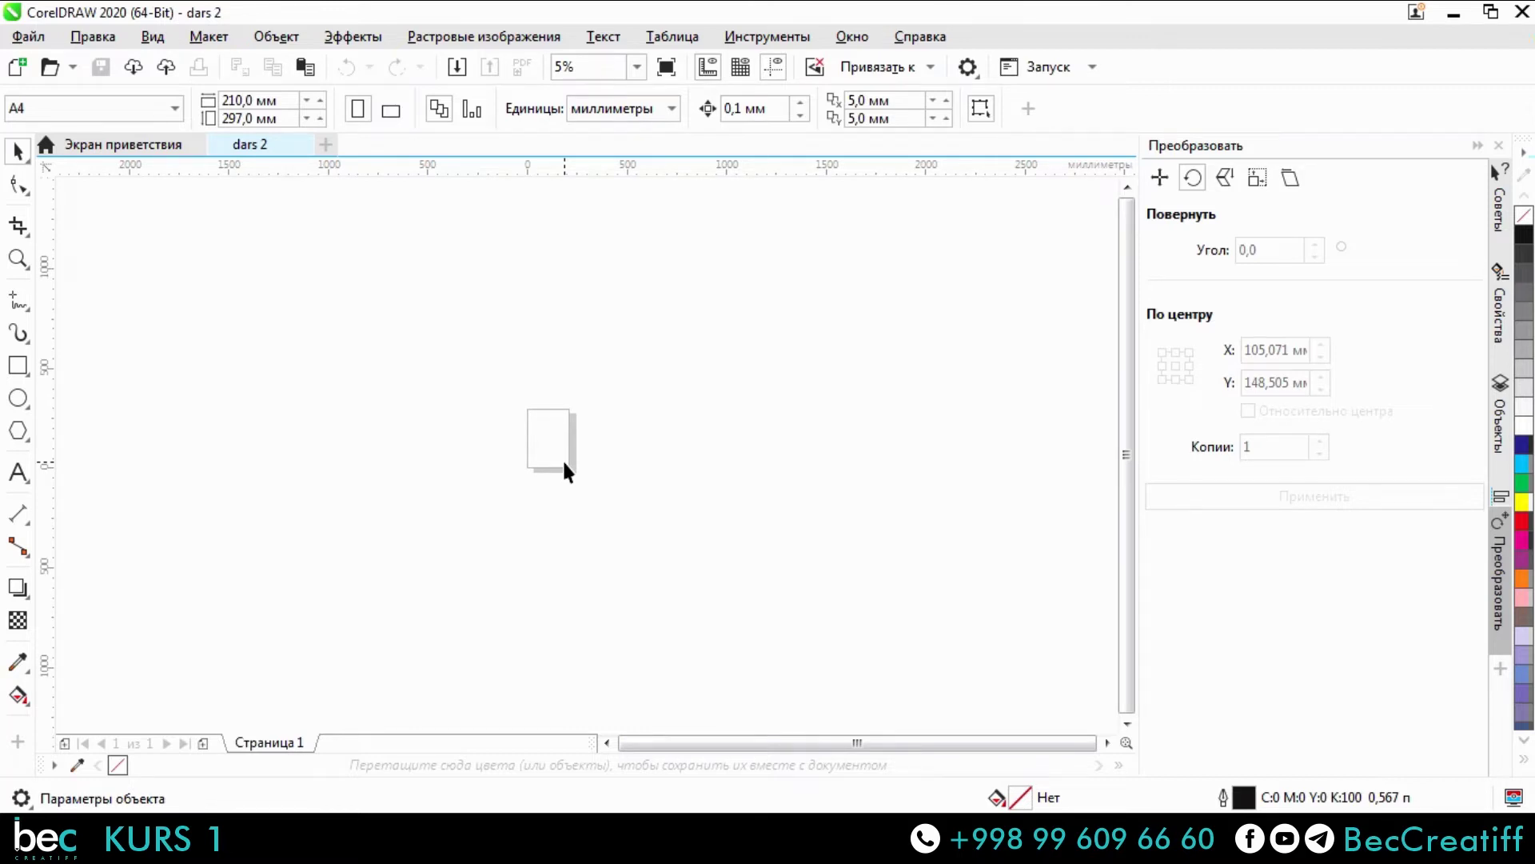
scroll(552, 451, up, 1)
scroll(552, 455, up, 2)
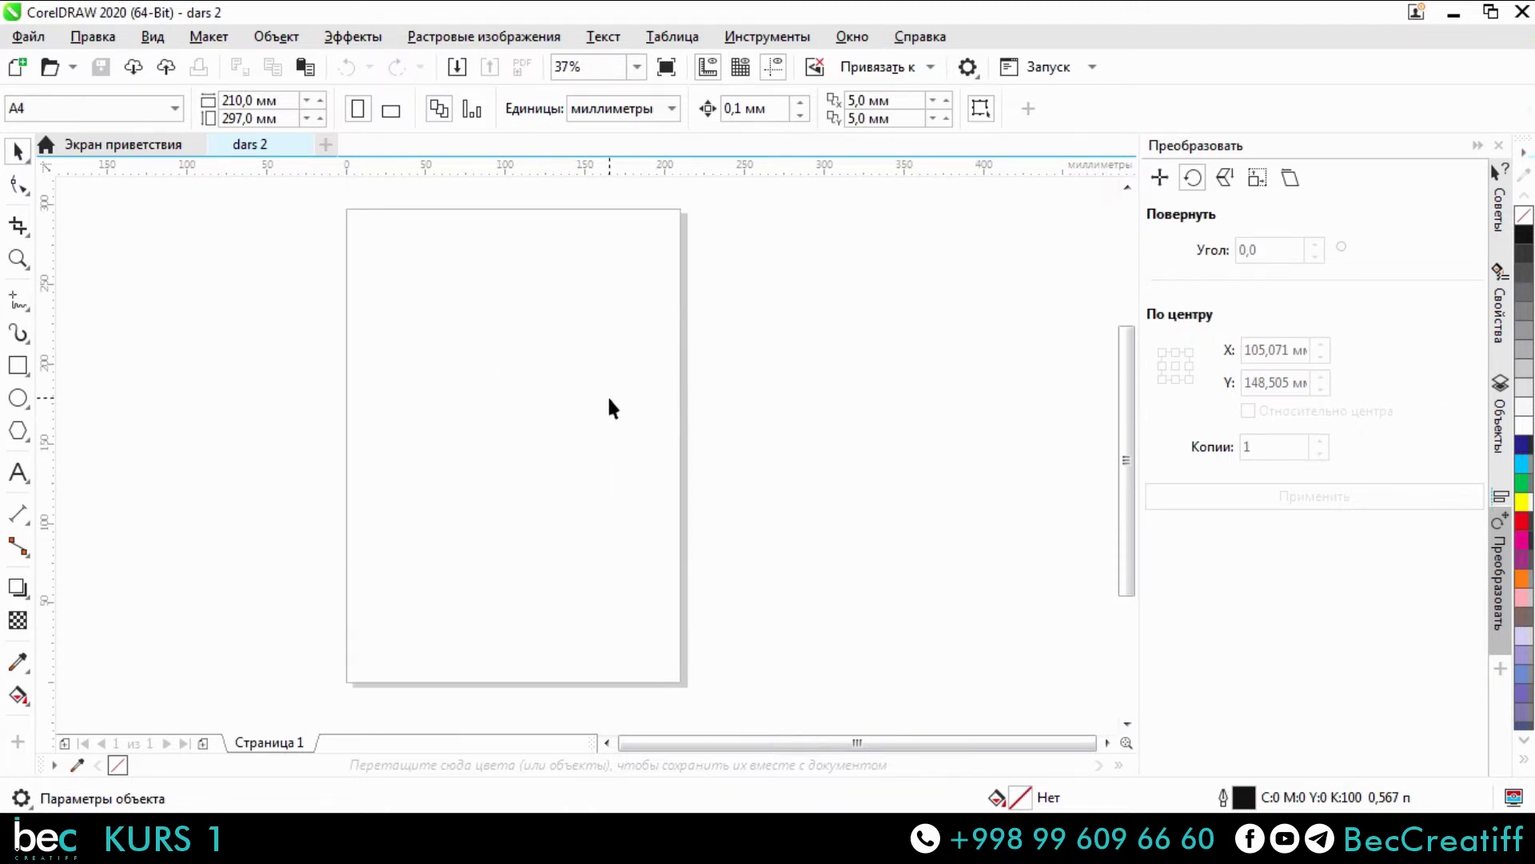
scroll(610, 408, down, 2)
scroll(609, 400, down, 1)
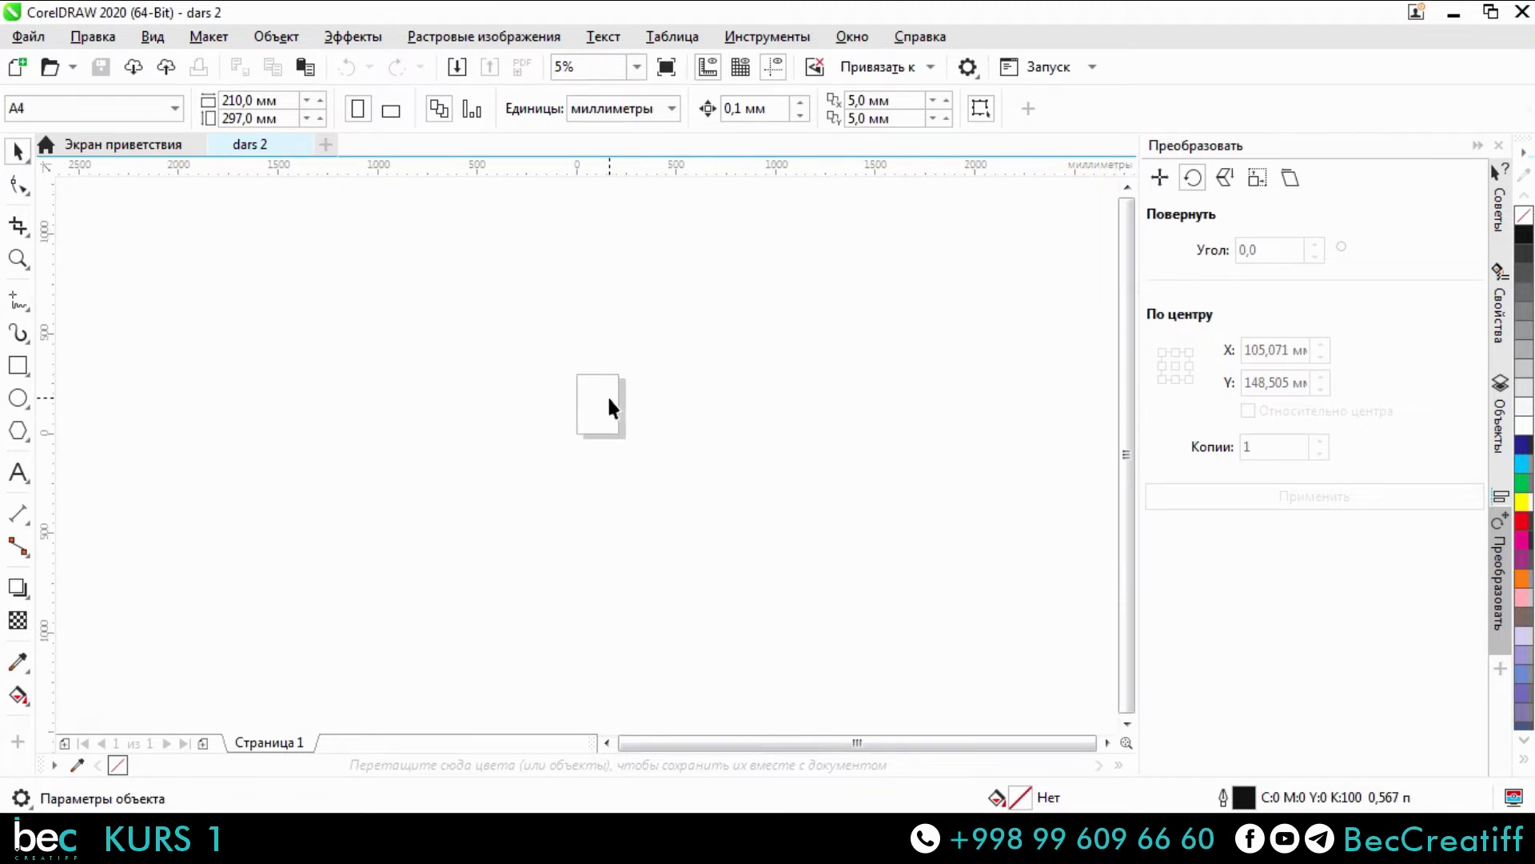
scroll(609, 408, up, 2)
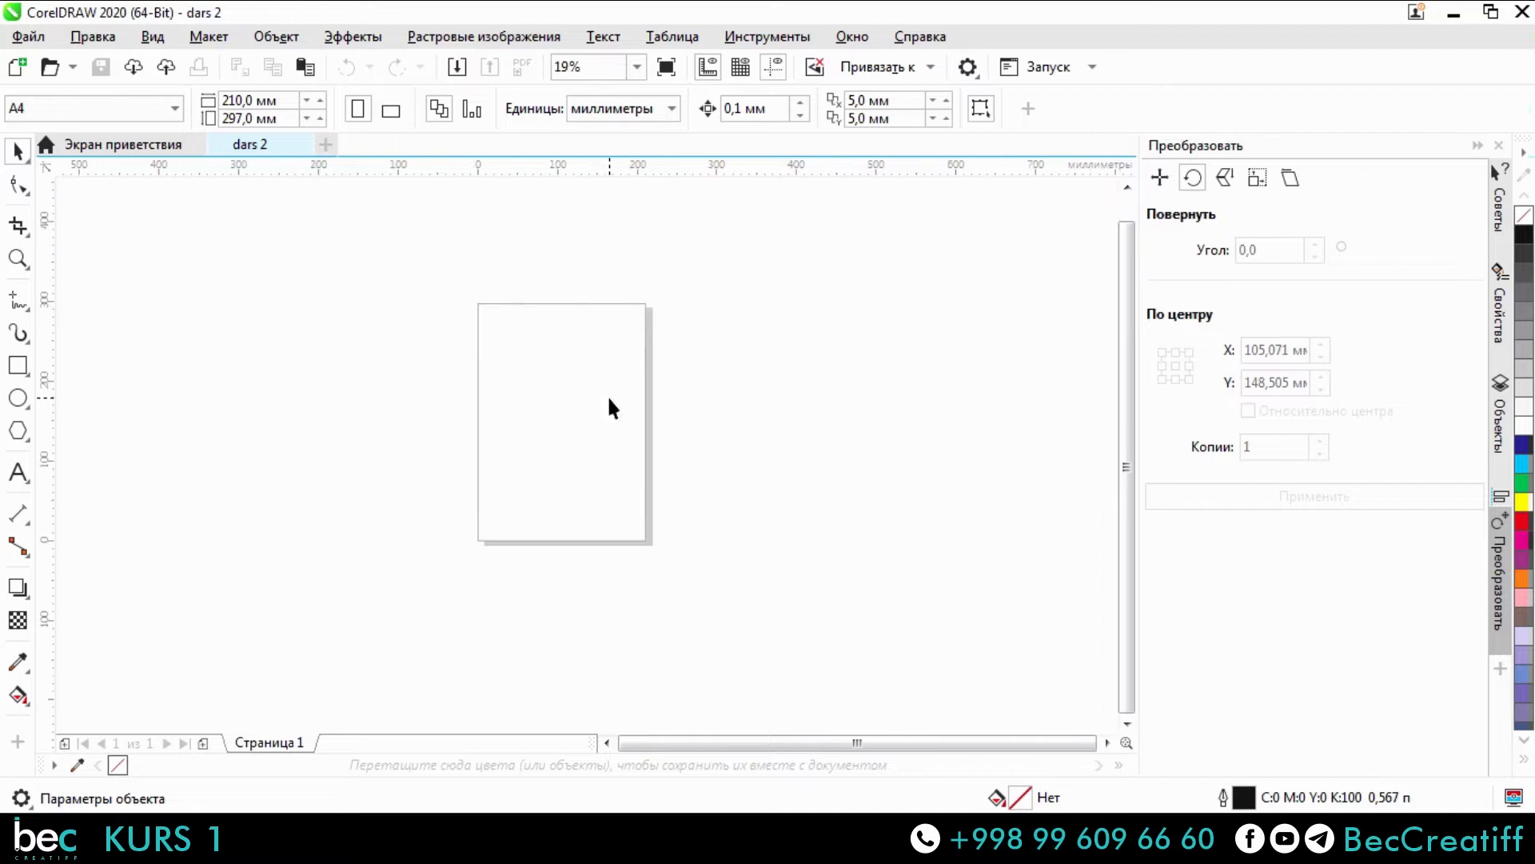
scroll(610, 406, up, 1)
Pan across the empty workspace around the blank page and bring the page back to the middle of the view.
drag(610, 404, 567, 416)
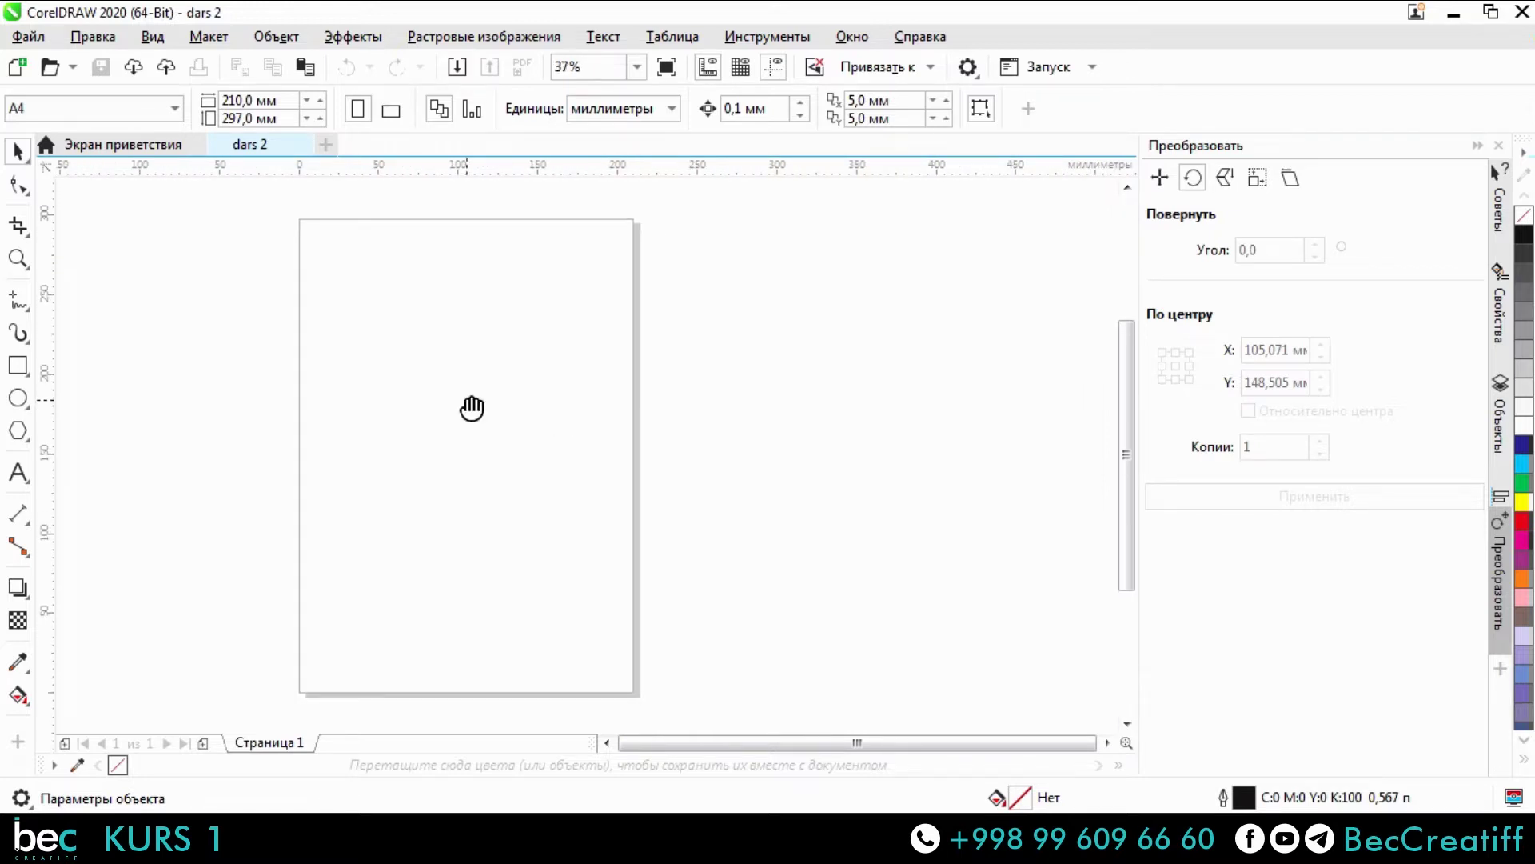
drag(473, 408, 549, 407)
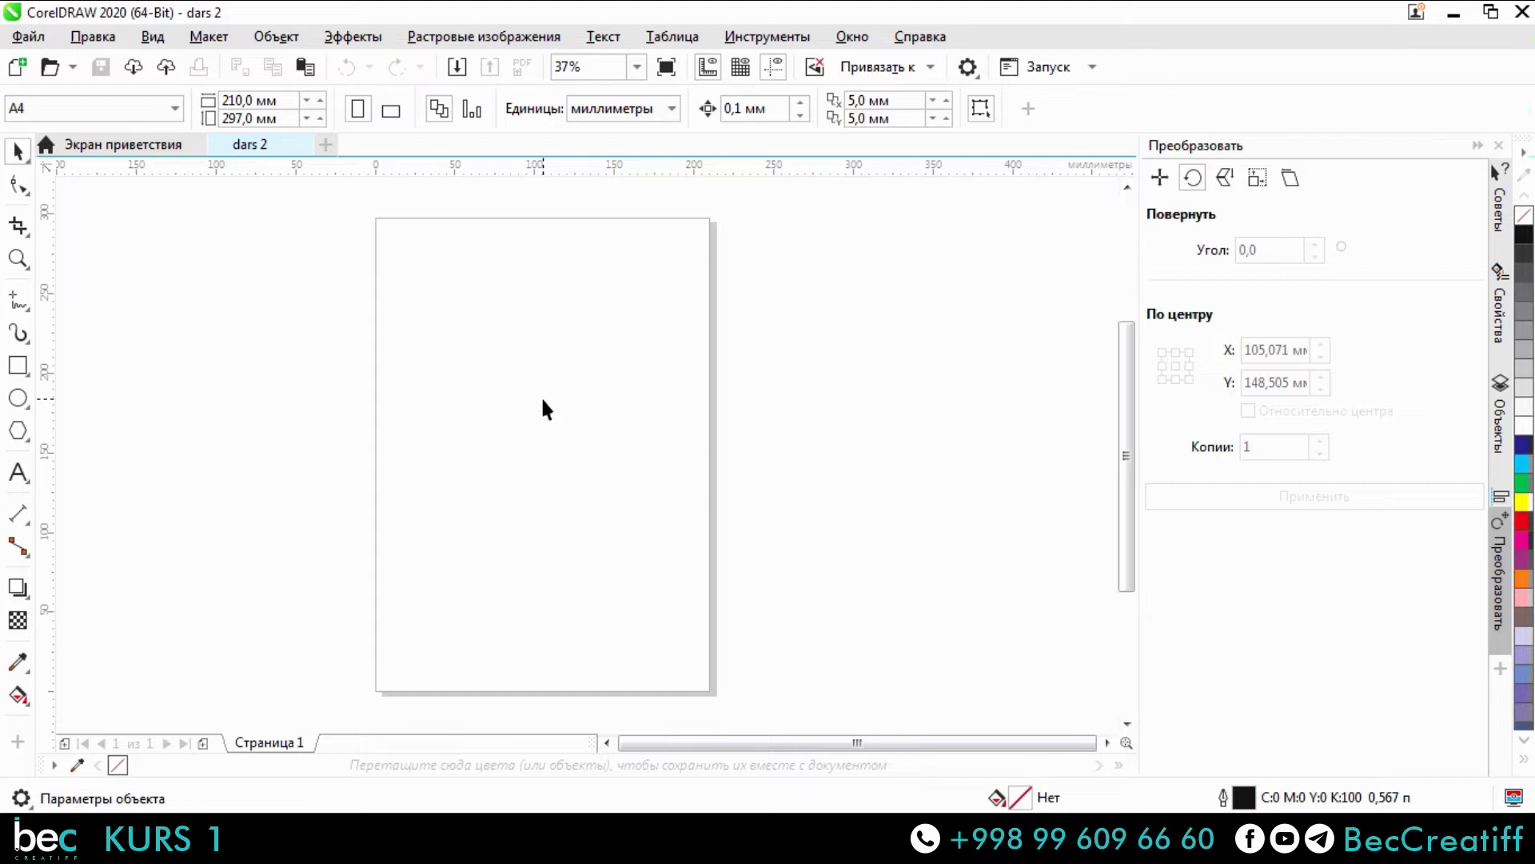
drag(542, 404, 598, 408)
scroll(560, 364, down, 5)
scroll(586, 371, up, 5)
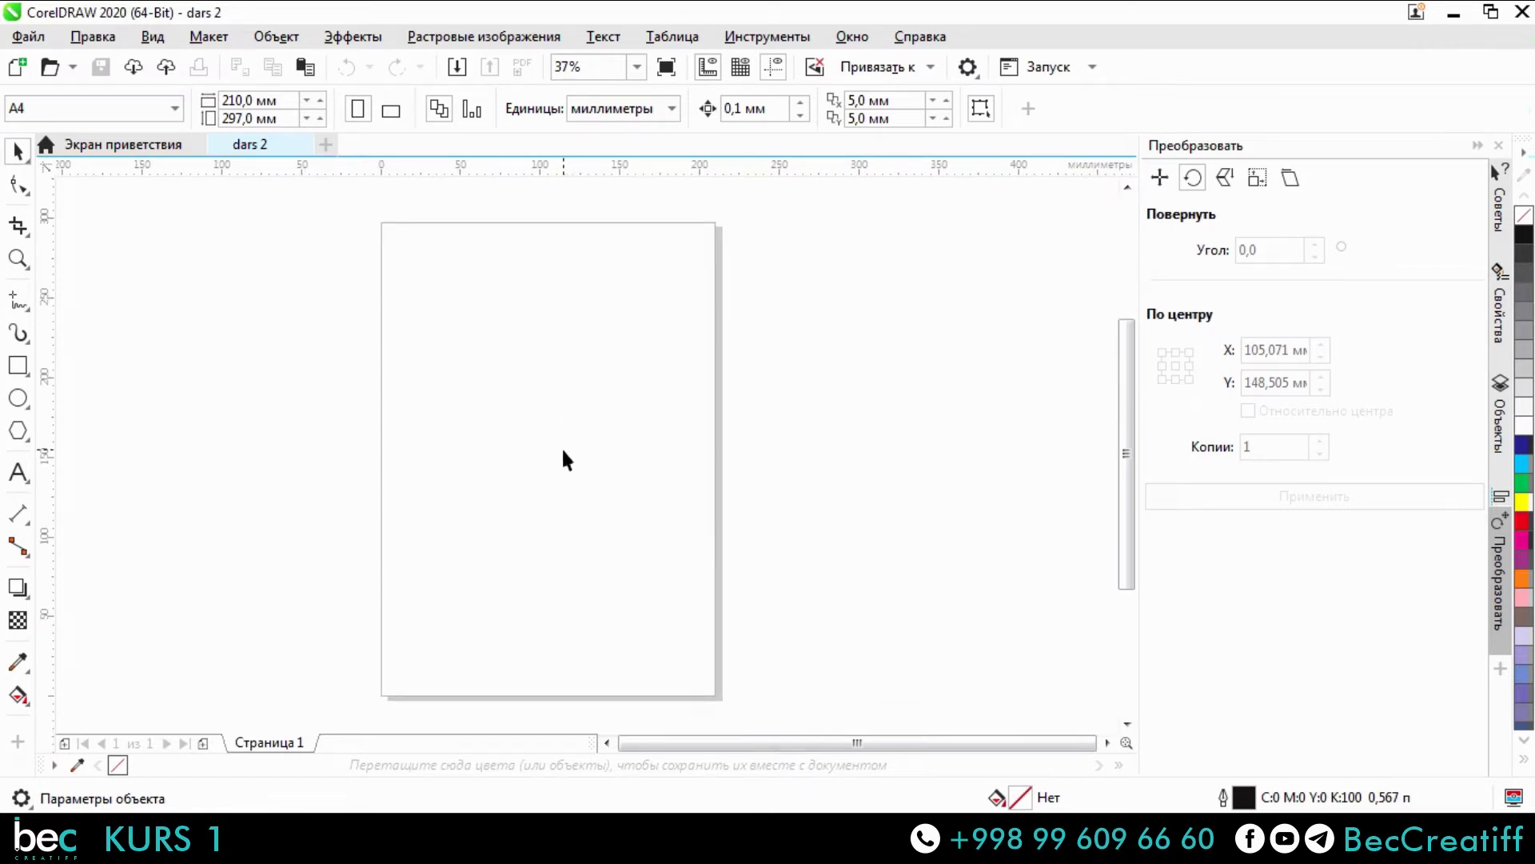
drag(563, 451, 543, 447)
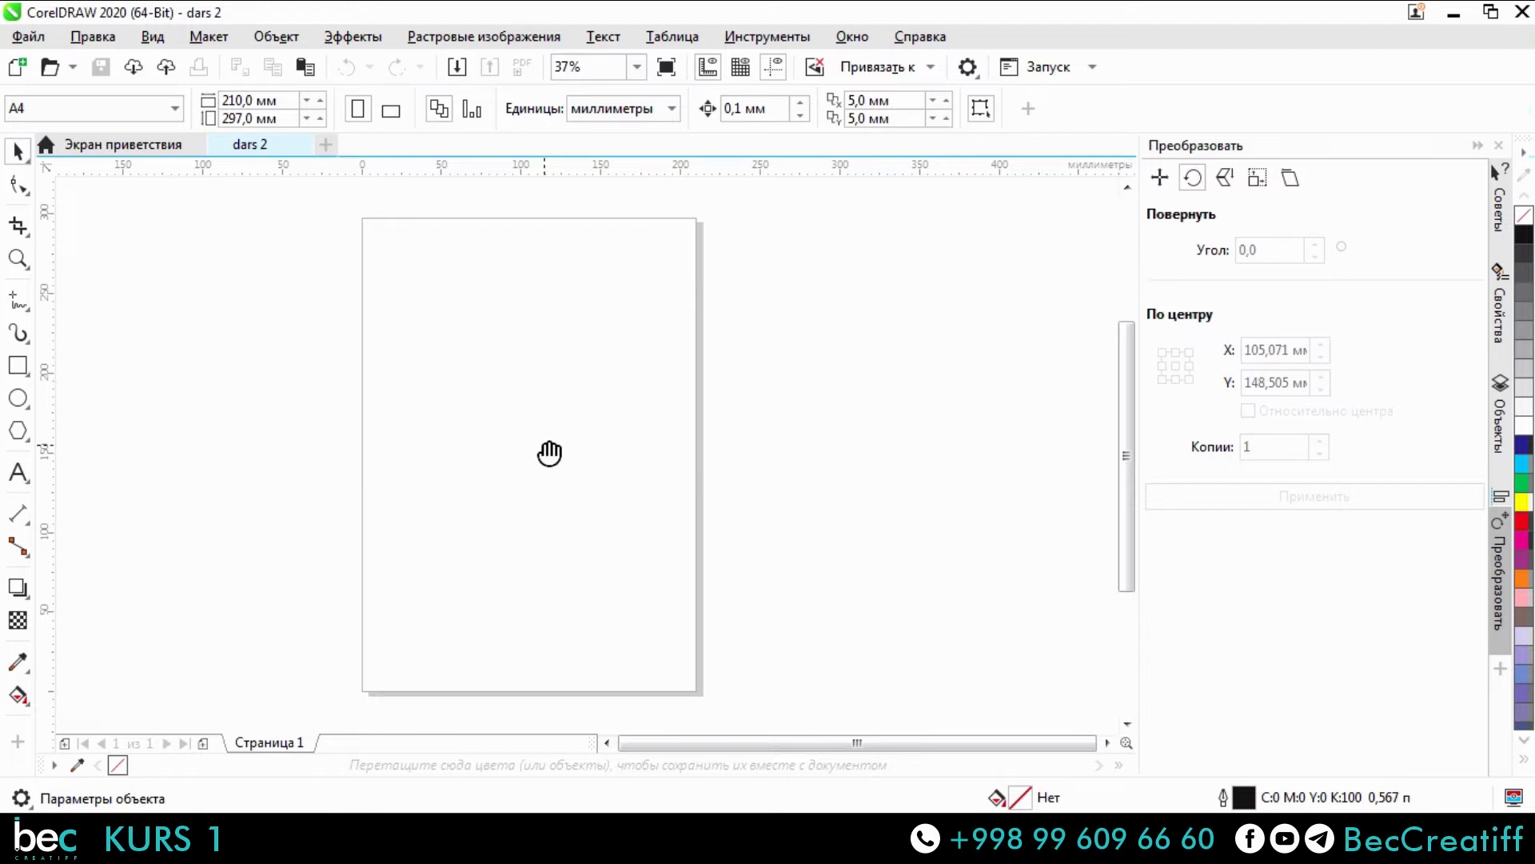
drag(549, 453, 301, 445)
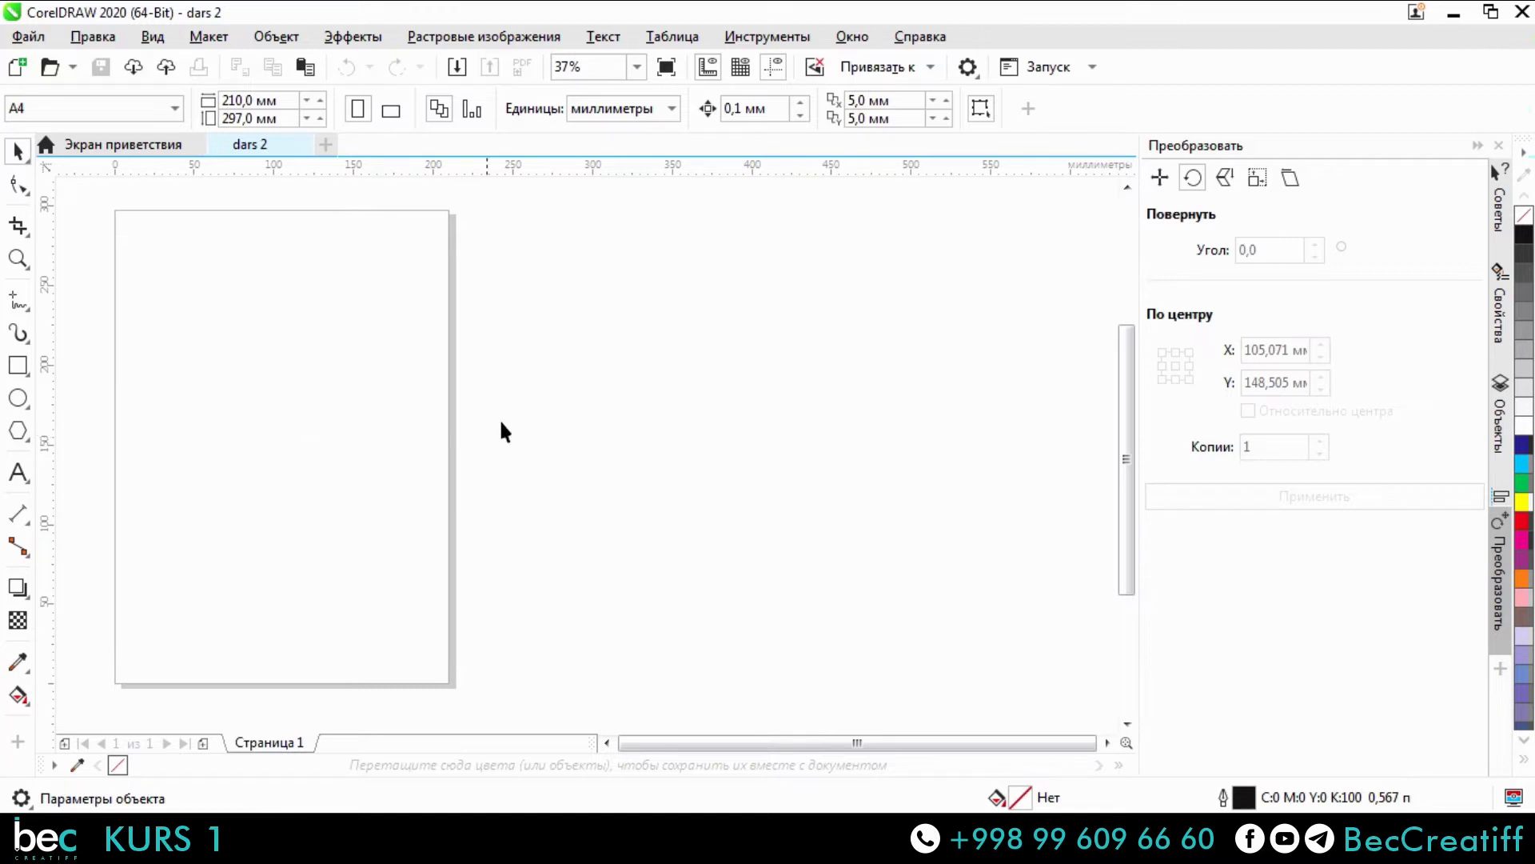
drag(1049, 369, 798, 387)
drag(1035, 424, 694, 438)
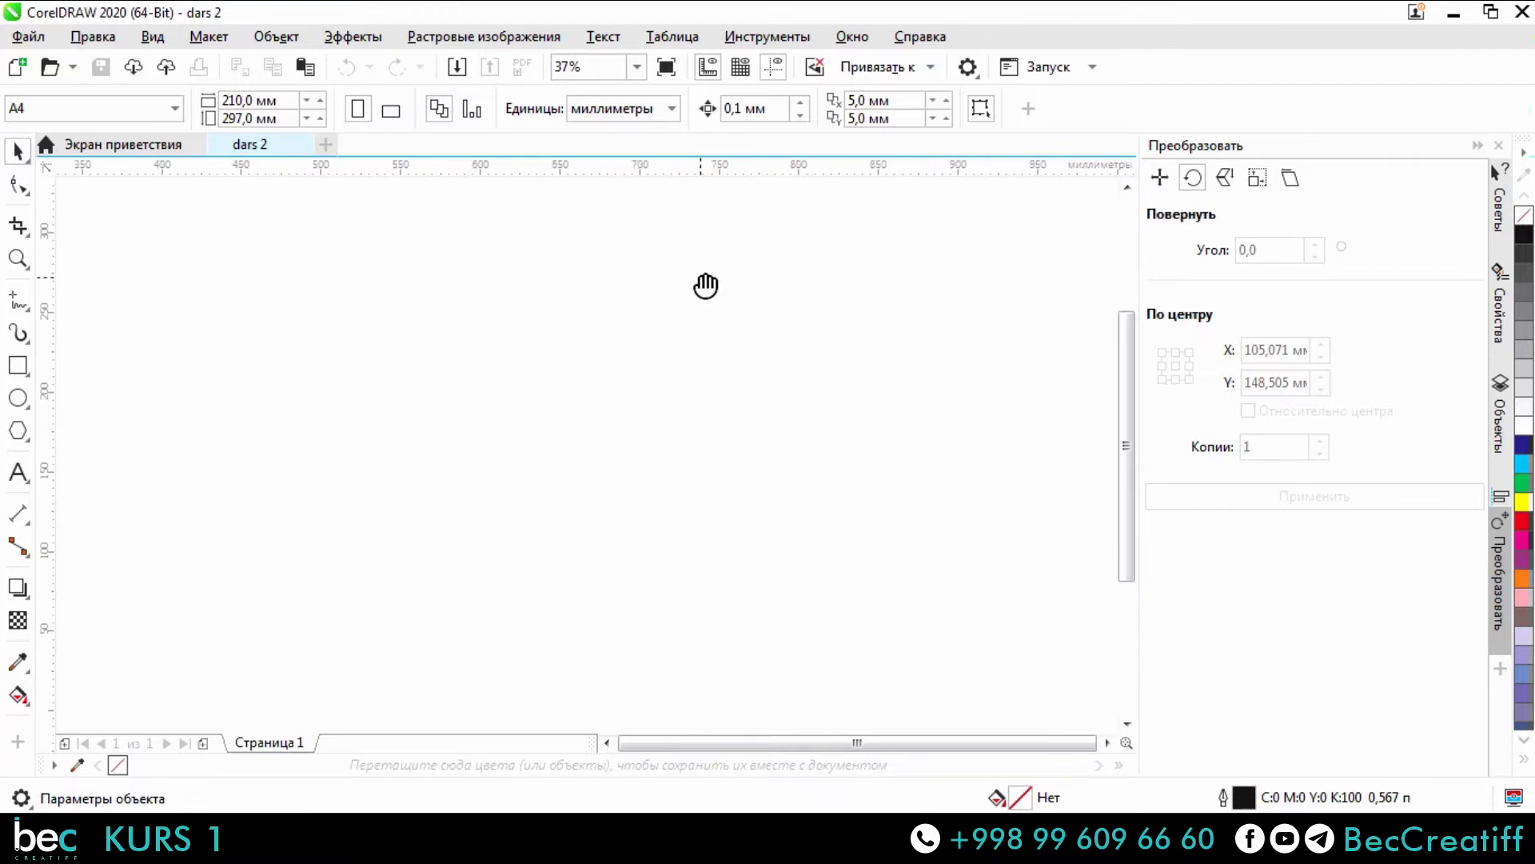
drag(706, 284, 783, 308)
drag(812, 603, 791, 372)
drag(538, 506, 887, 517)
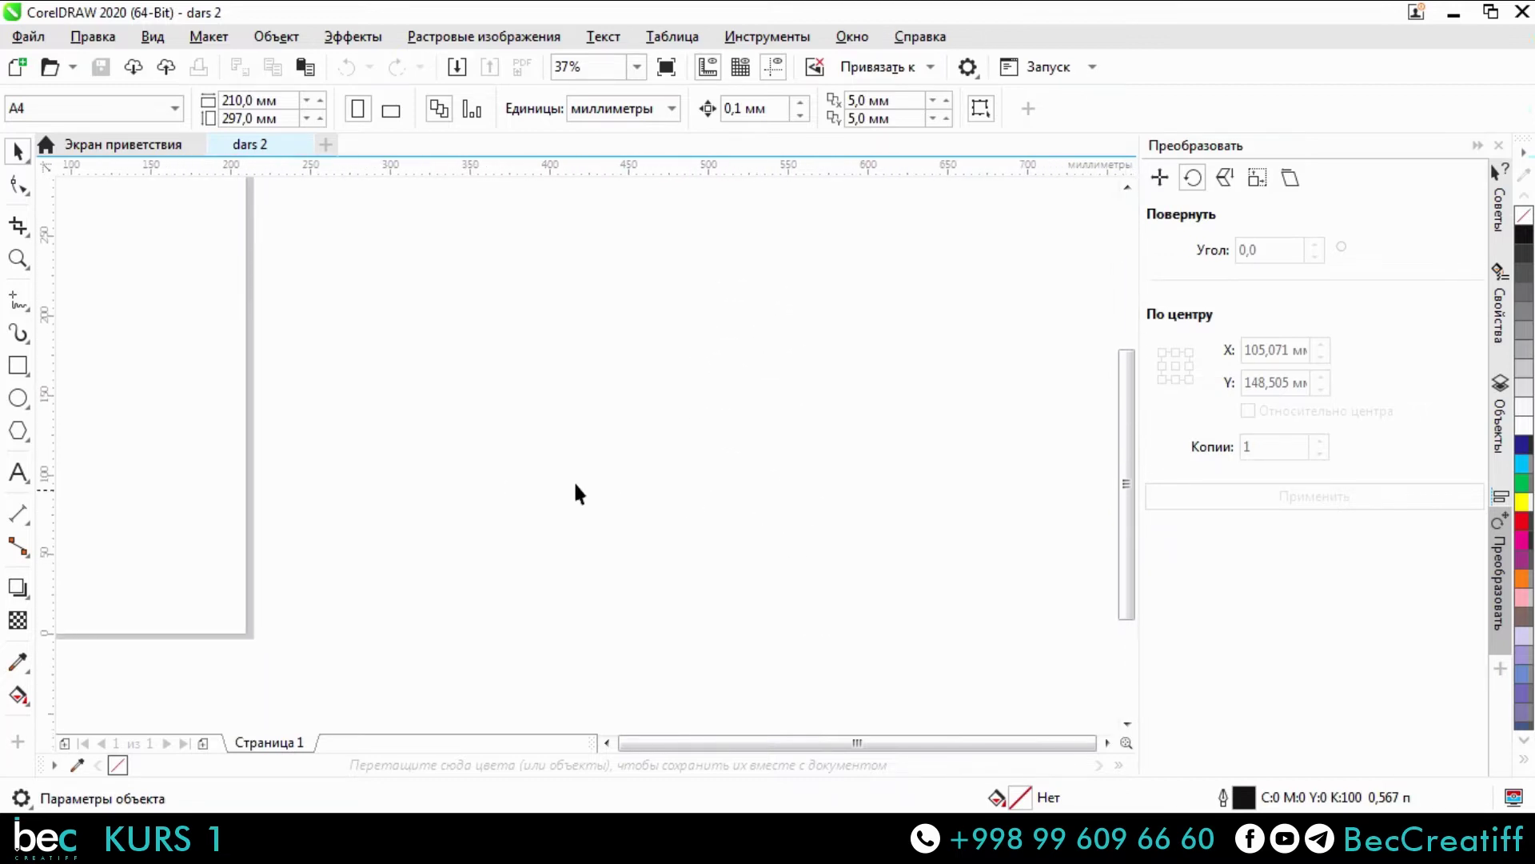
drag(493, 484, 874, 538)
drag(394, 504, 715, 509)
drag(247, 470, 425, 487)
drag(1049, 496, 572, 456)
drag(809, 450, 714, 434)
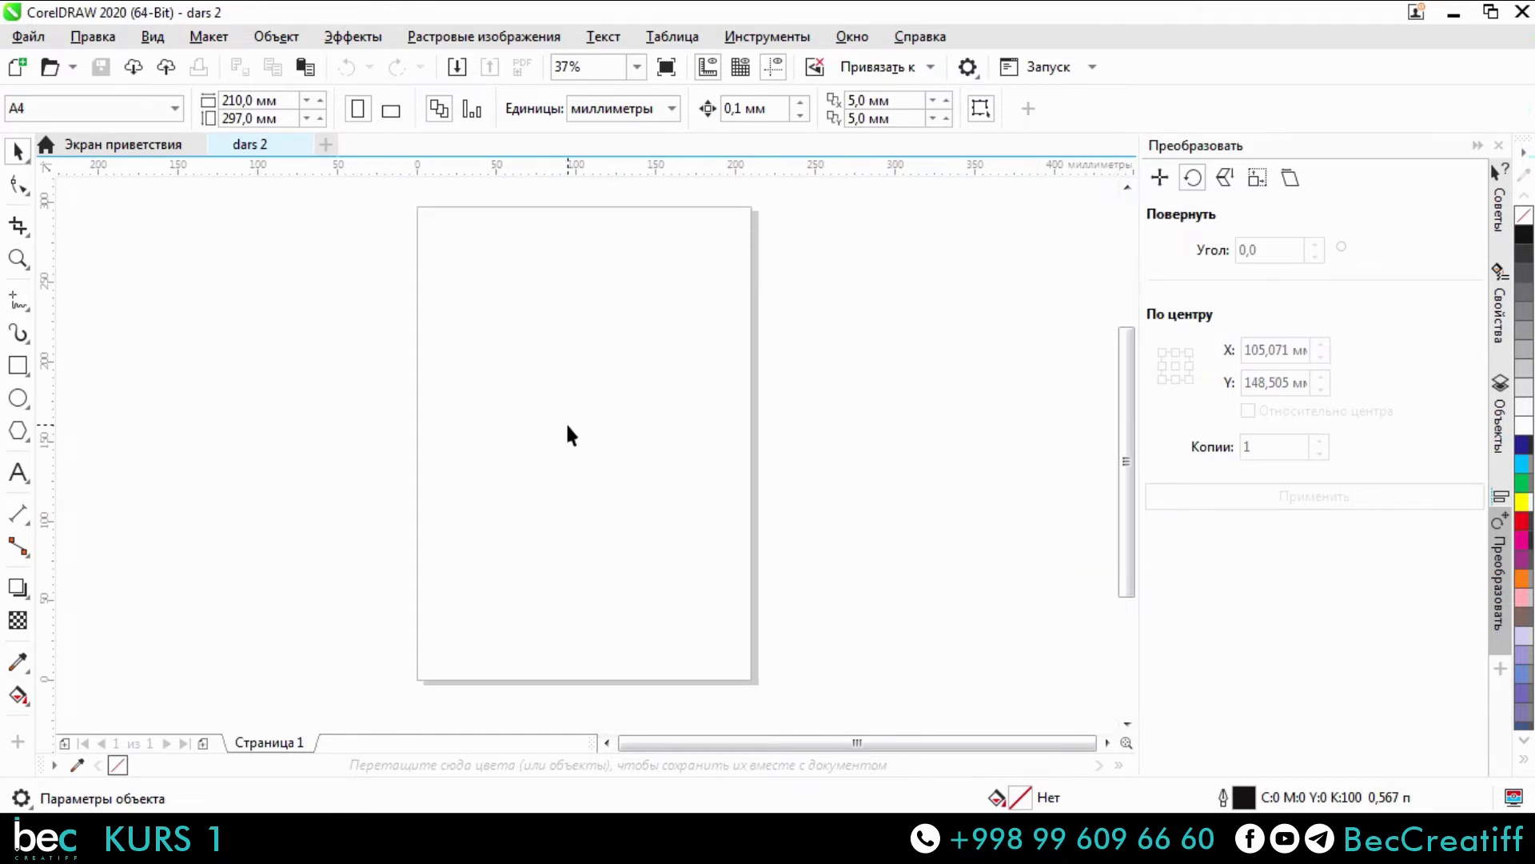
mouse_move(576, 432)
mouse_down()
mouse_move(688, 455)
mouse_move(421, 439)
mouse_move(679, 473)
mouse_move(560, 435)
mouse_up()
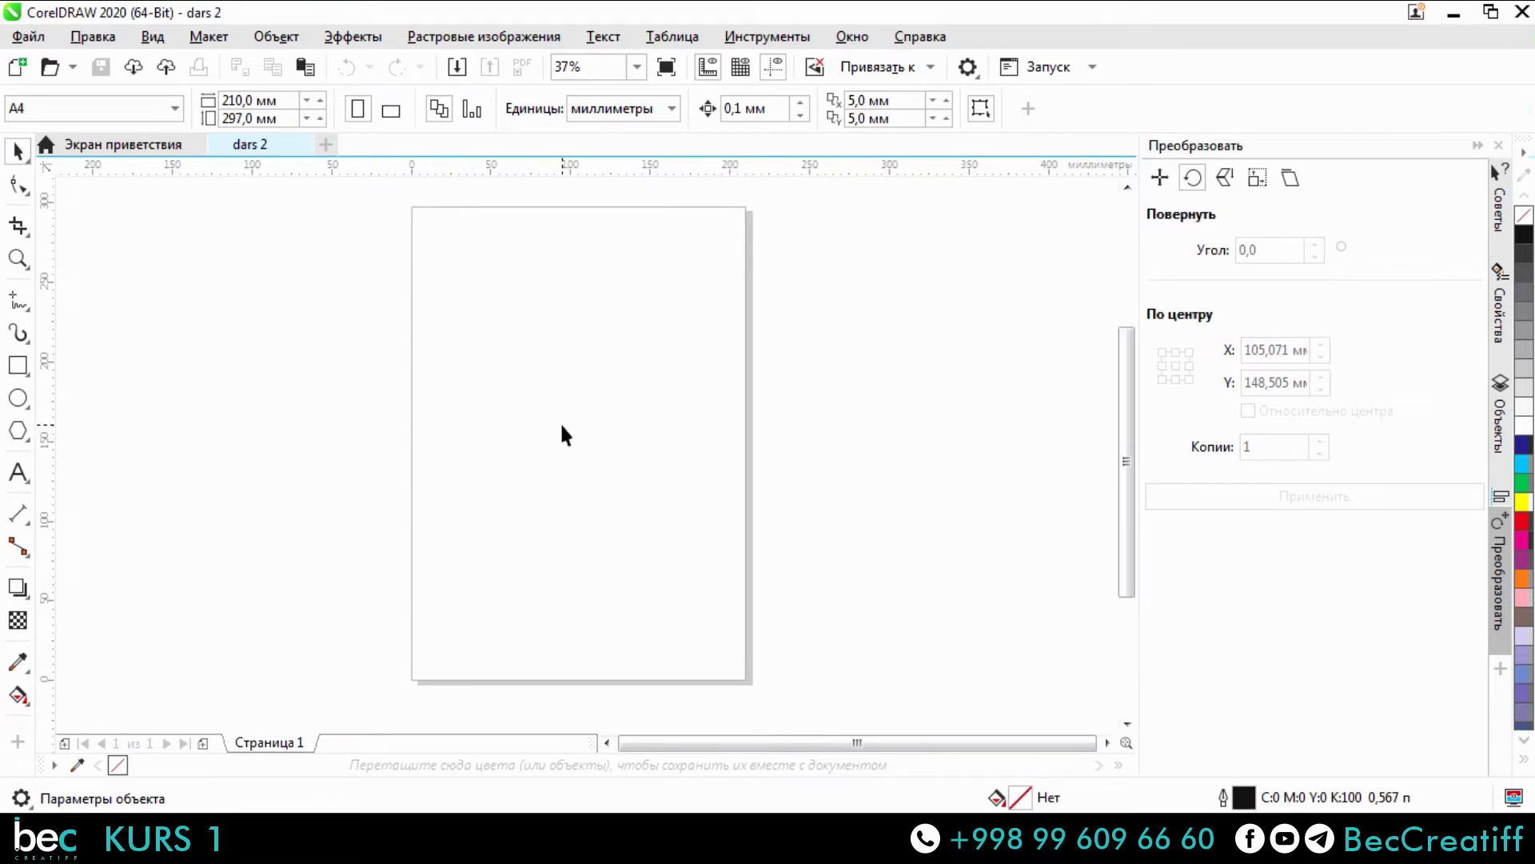
scroll(571, 367, down, 5)
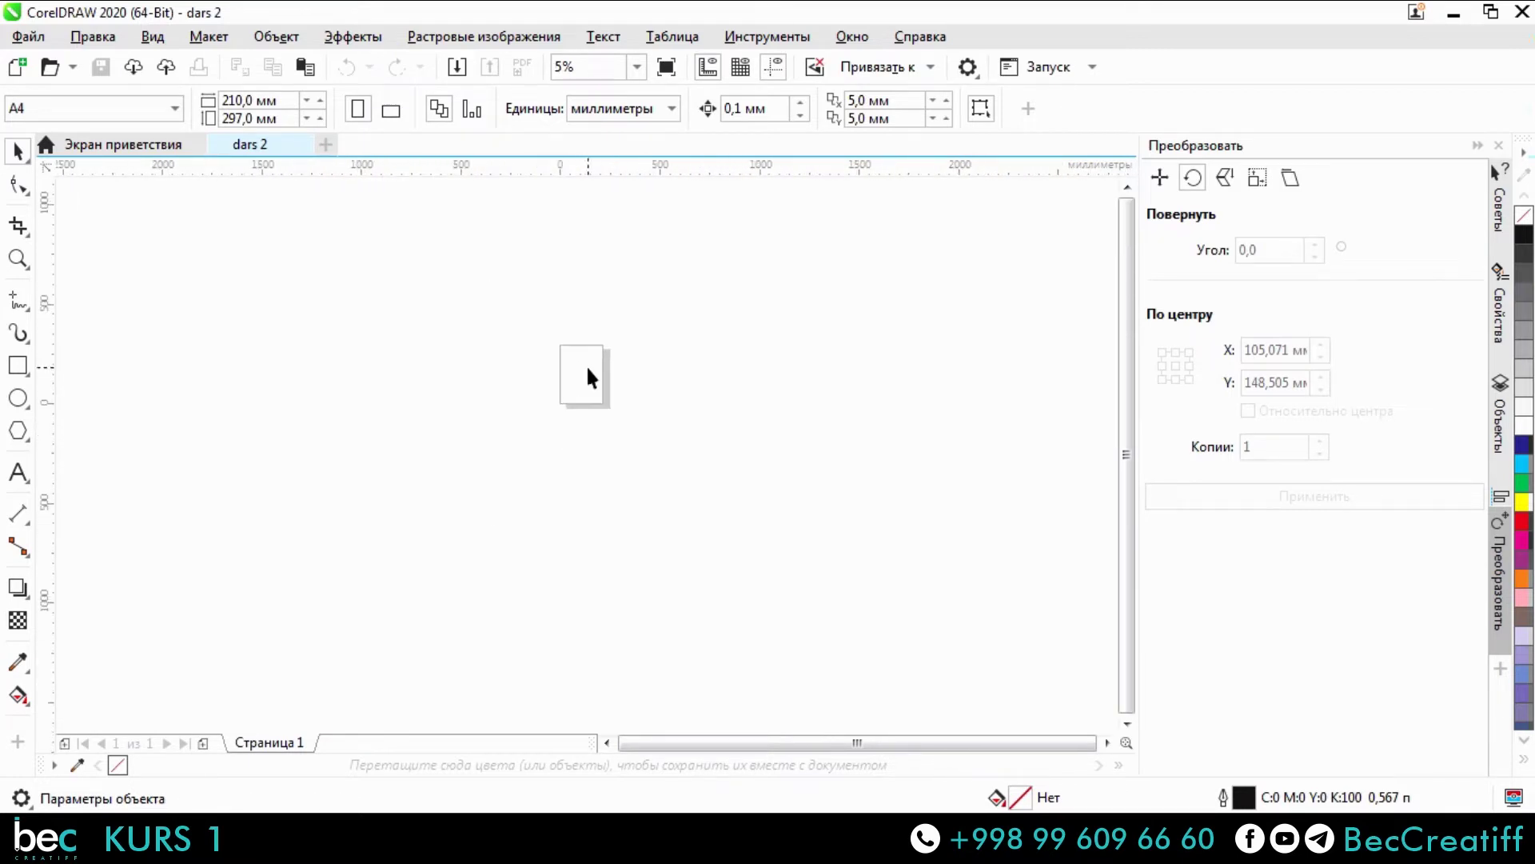
scroll(598, 371, up, 5)
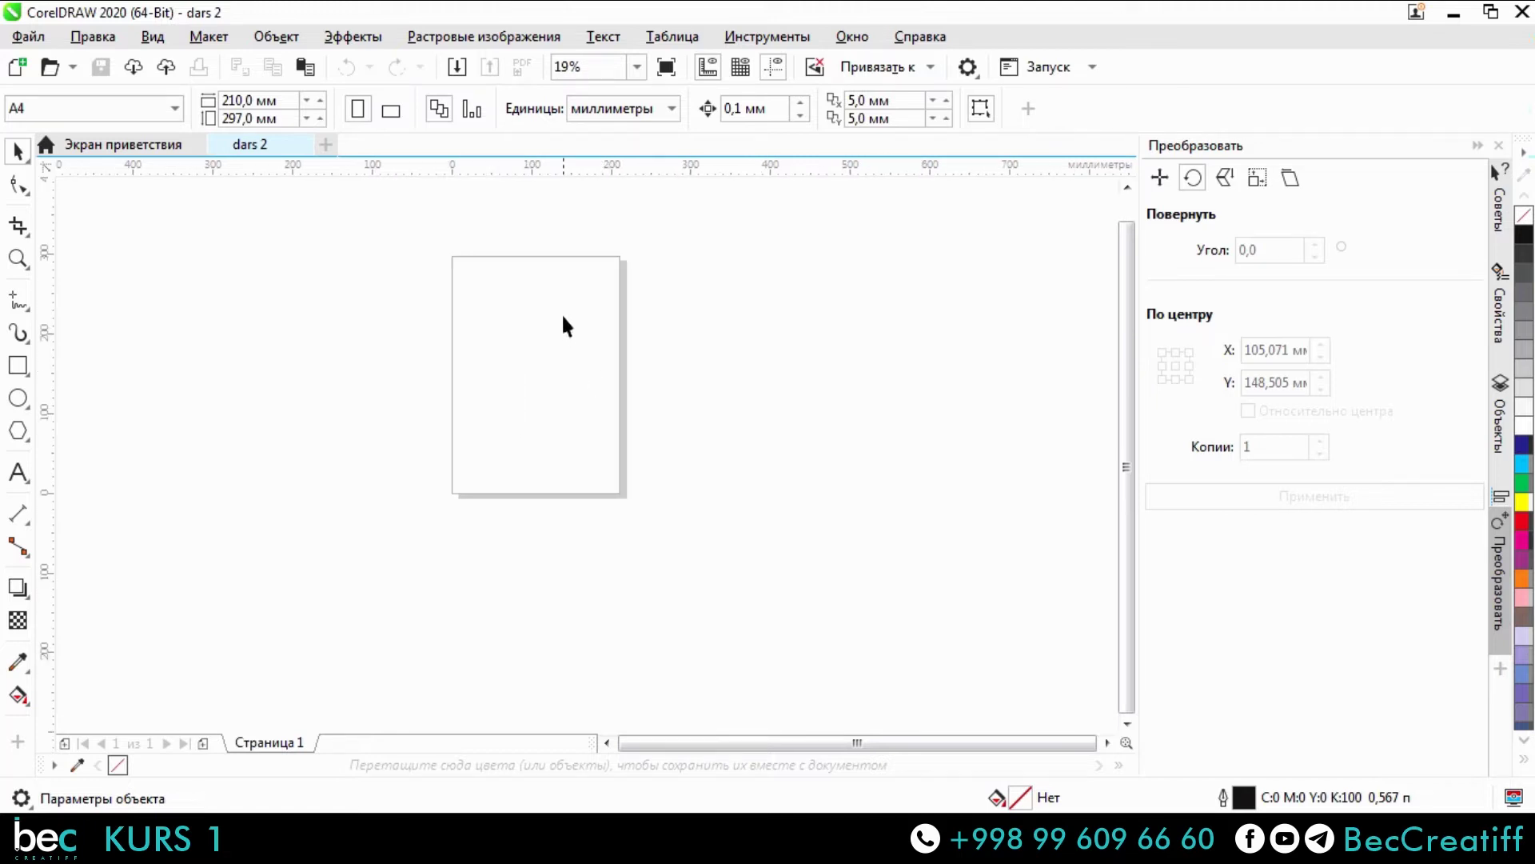
drag(563, 317, 574, 321)
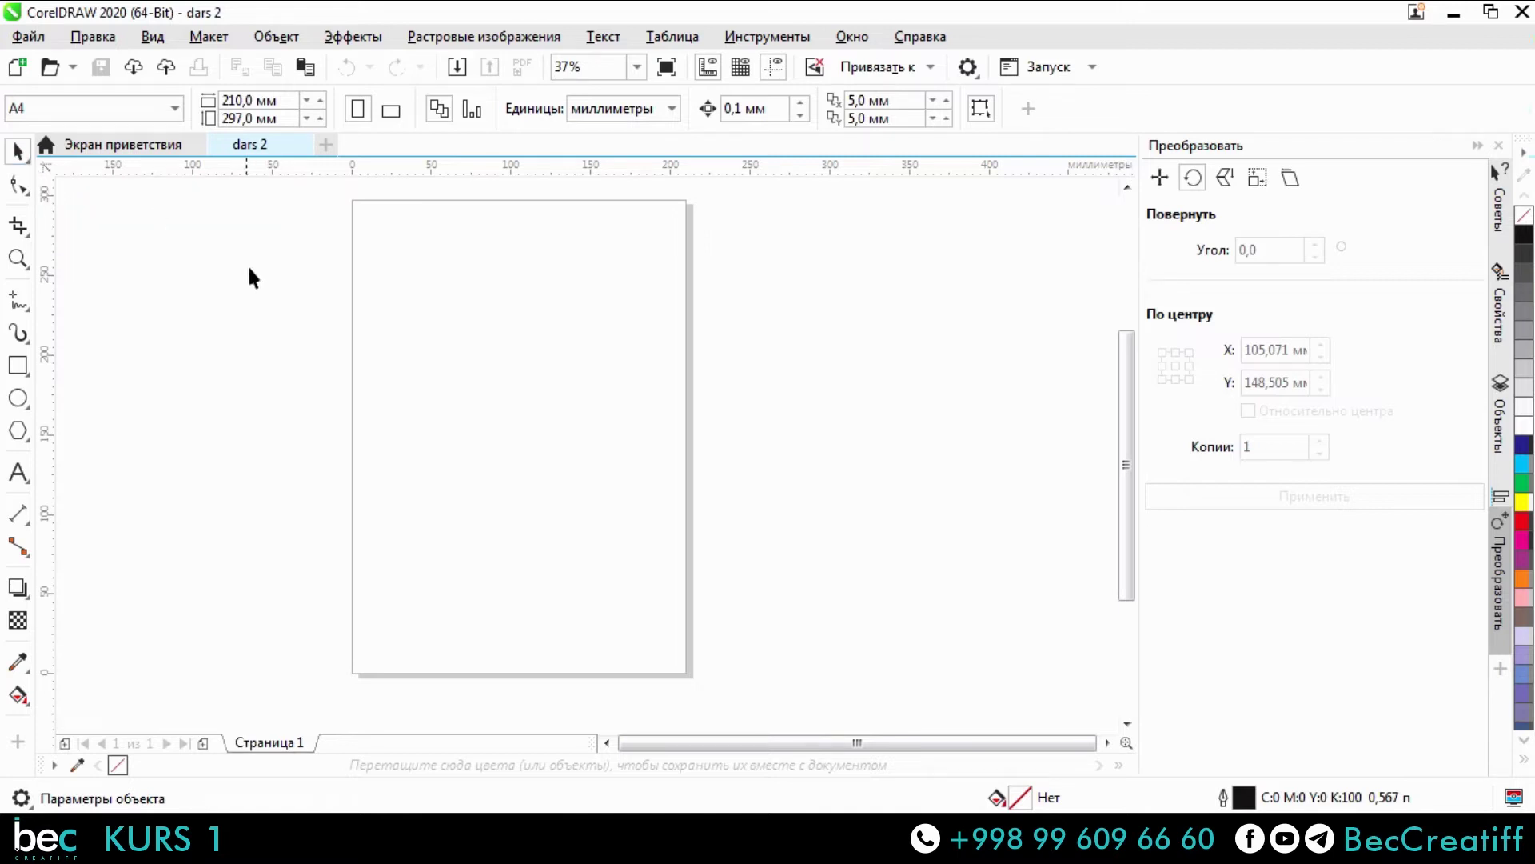
click(29, 163)
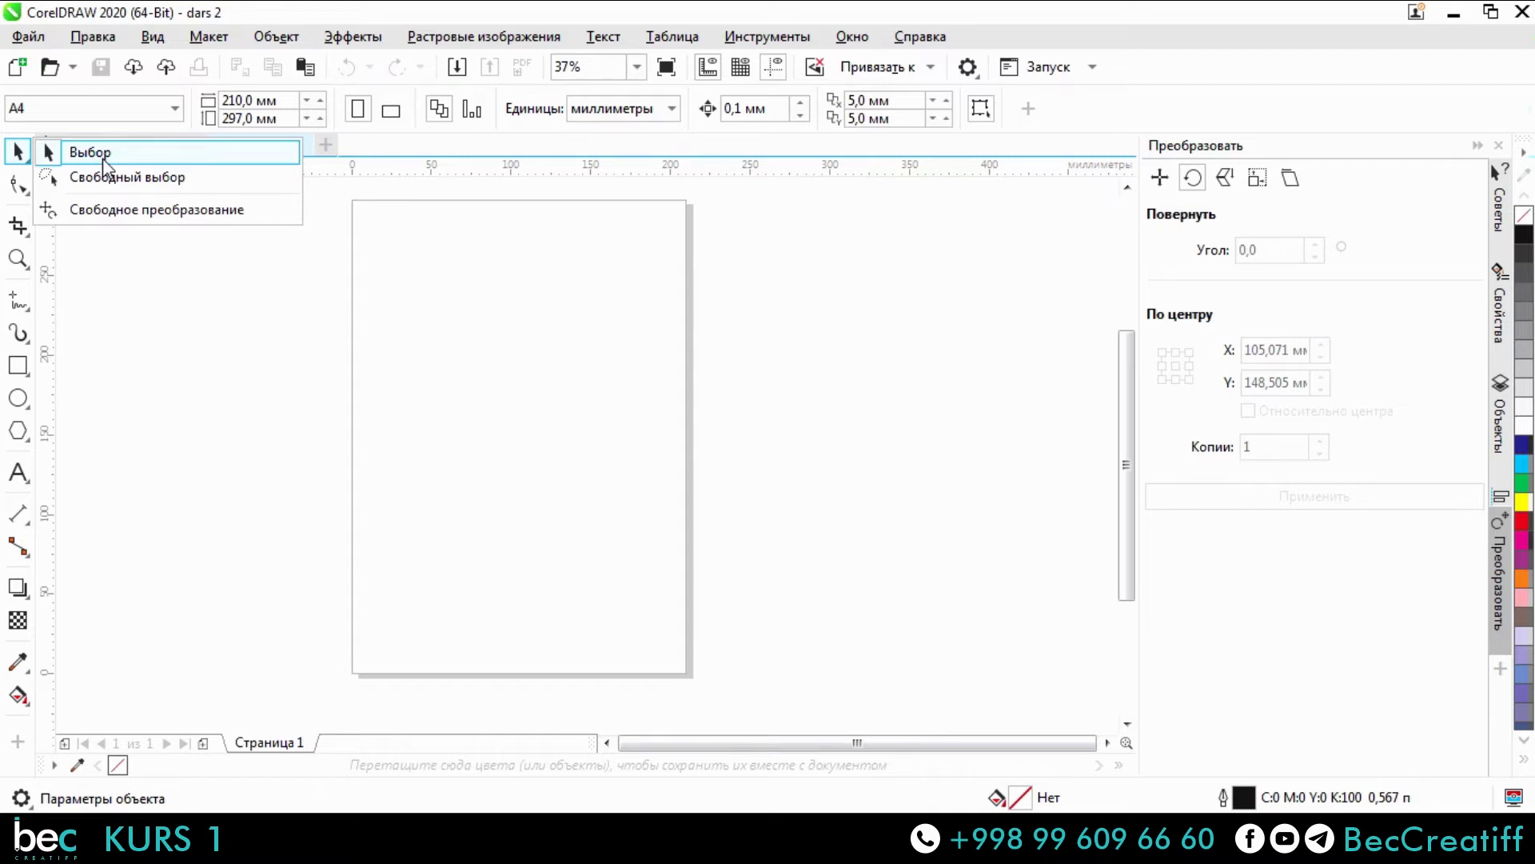
click(131, 371)
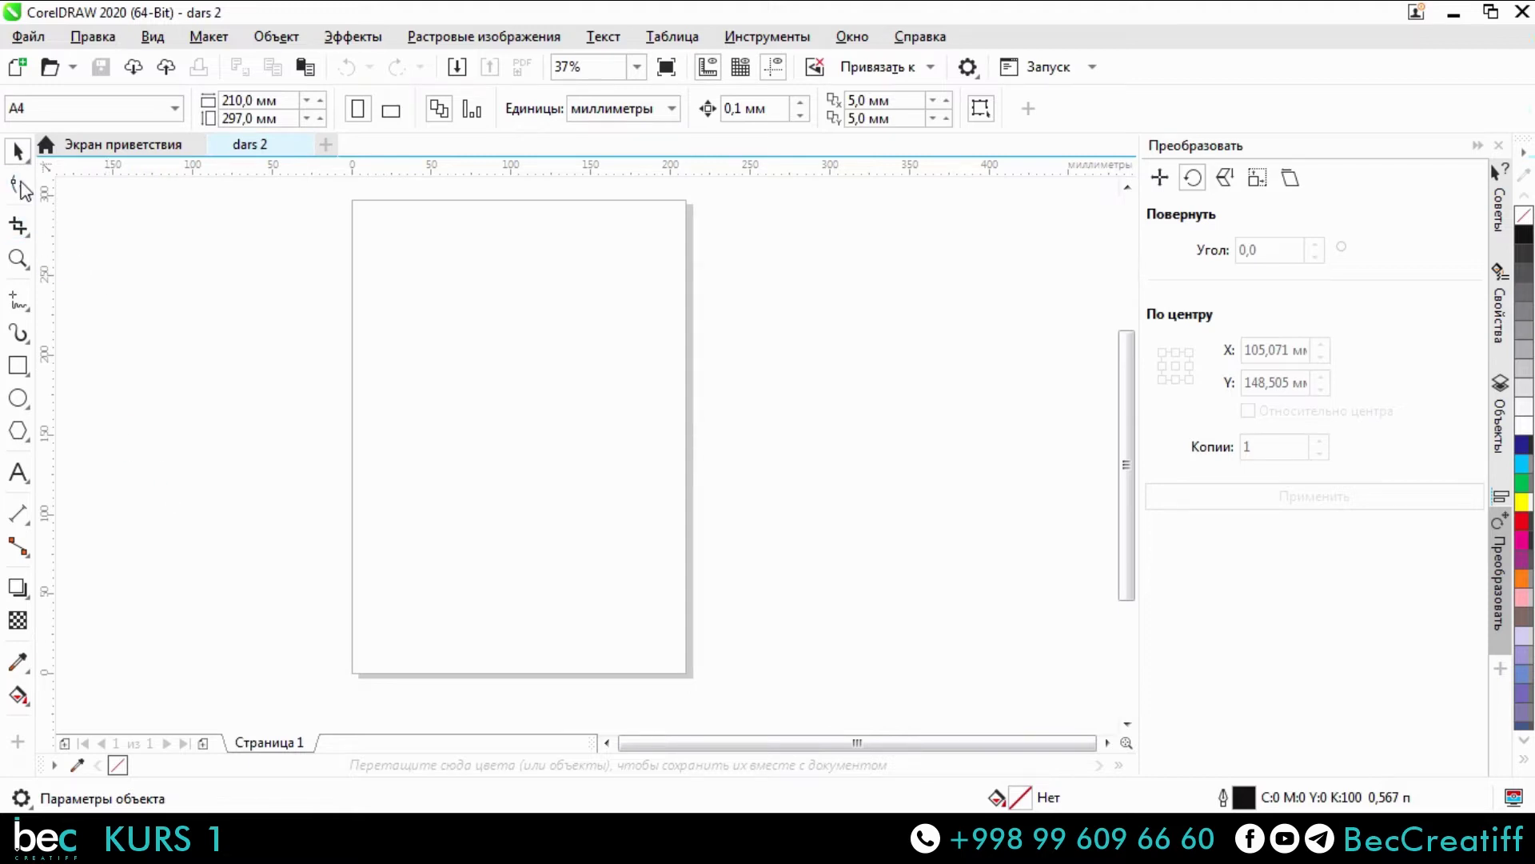
Draw a square about 118 mm wide across the page's left edge and a circle about 151 mm in diameter across its right edge.
click(17, 364)
click(262, 302)
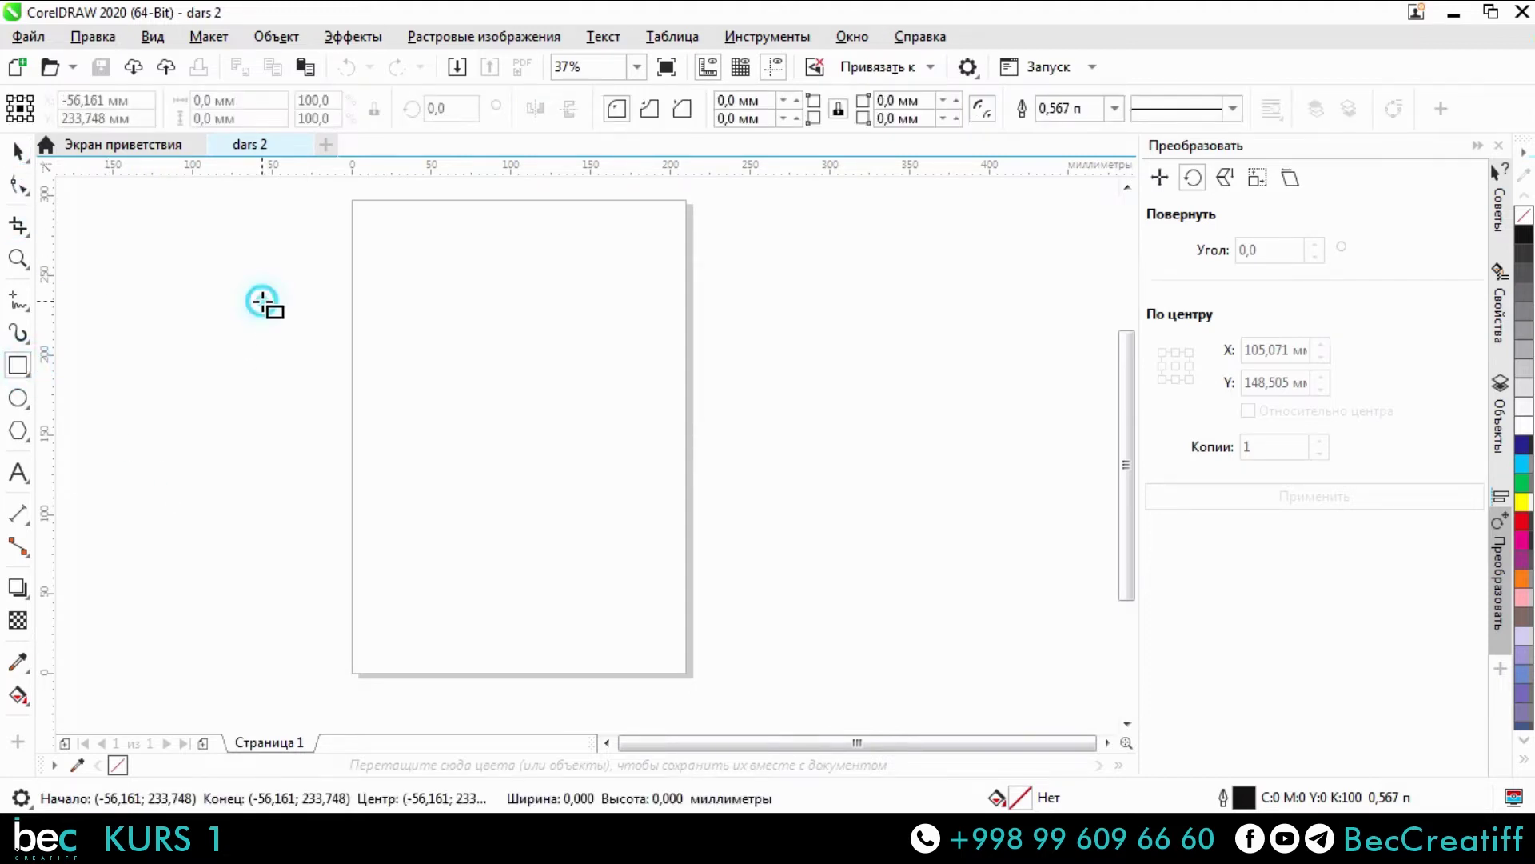
drag(263, 301, 449, 489)
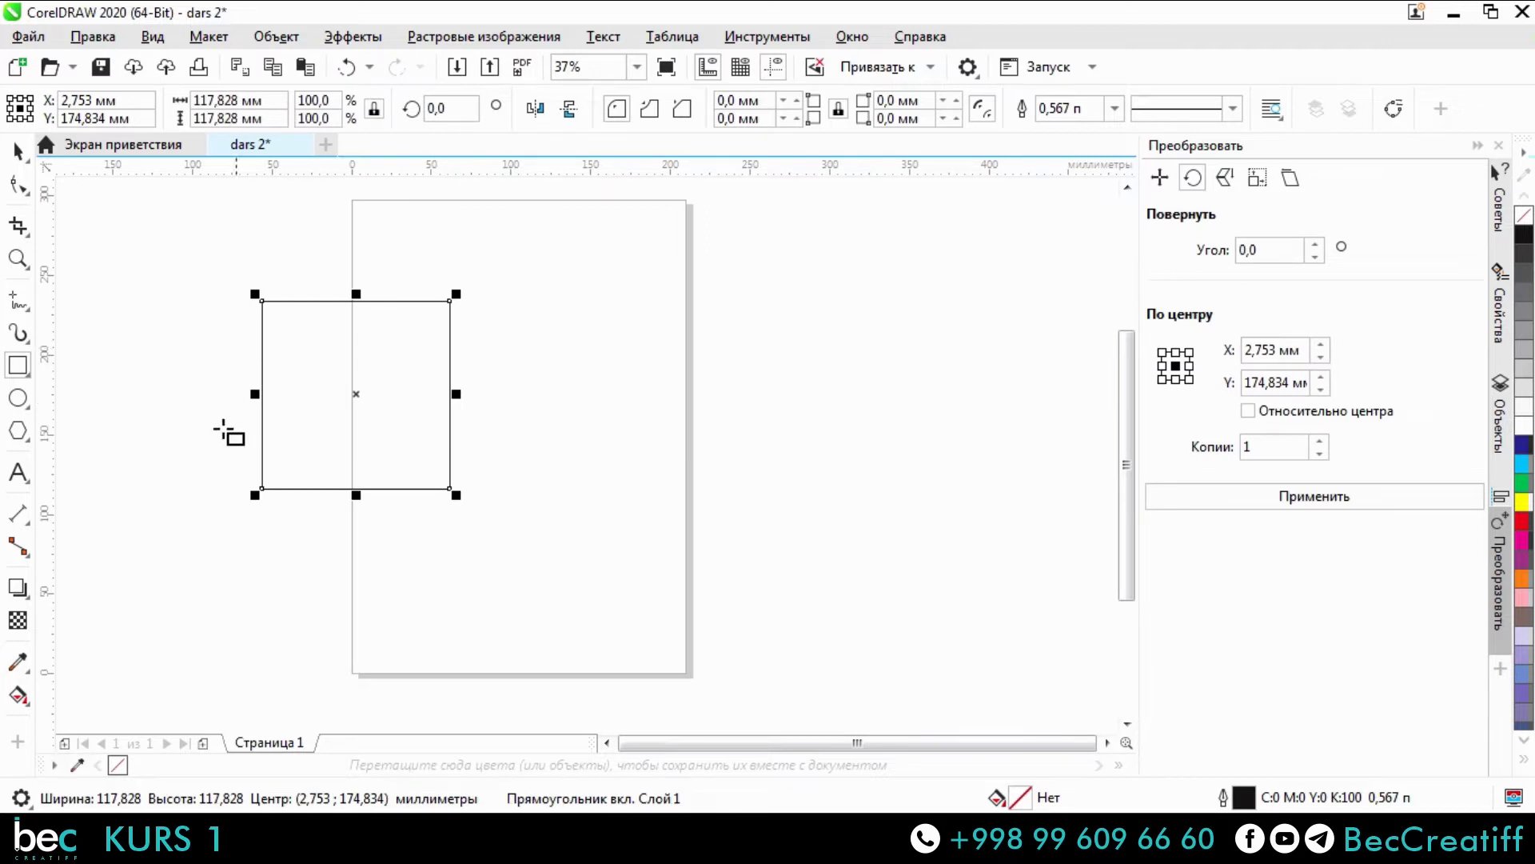
click(18, 398)
drag(593, 352, 834, 498)
With the Pick tool, select the square and switch the selection to the circle.
click(17, 150)
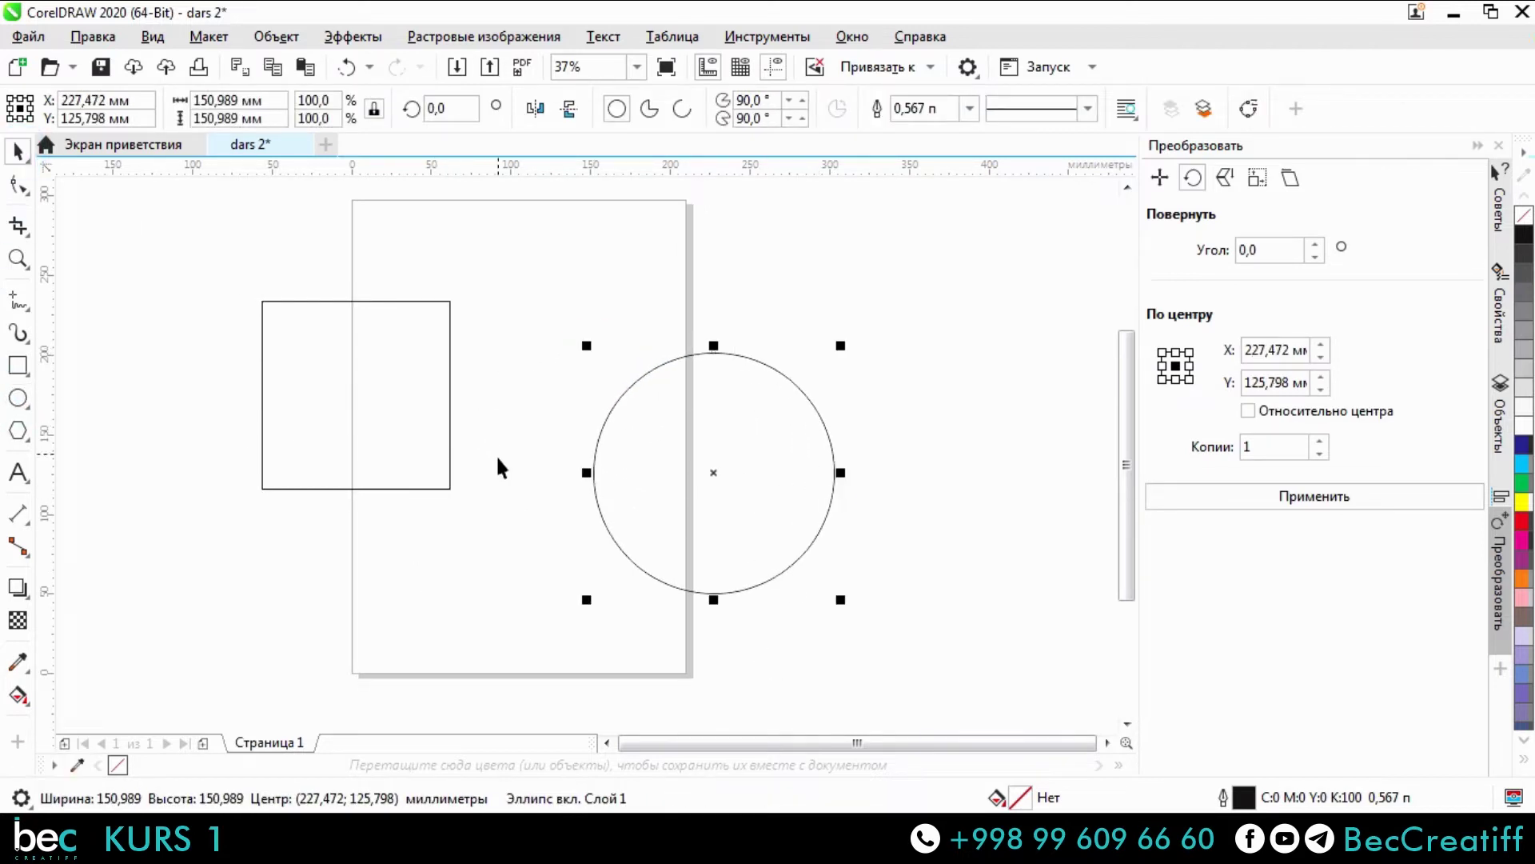
click(338, 344)
click(715, 438)
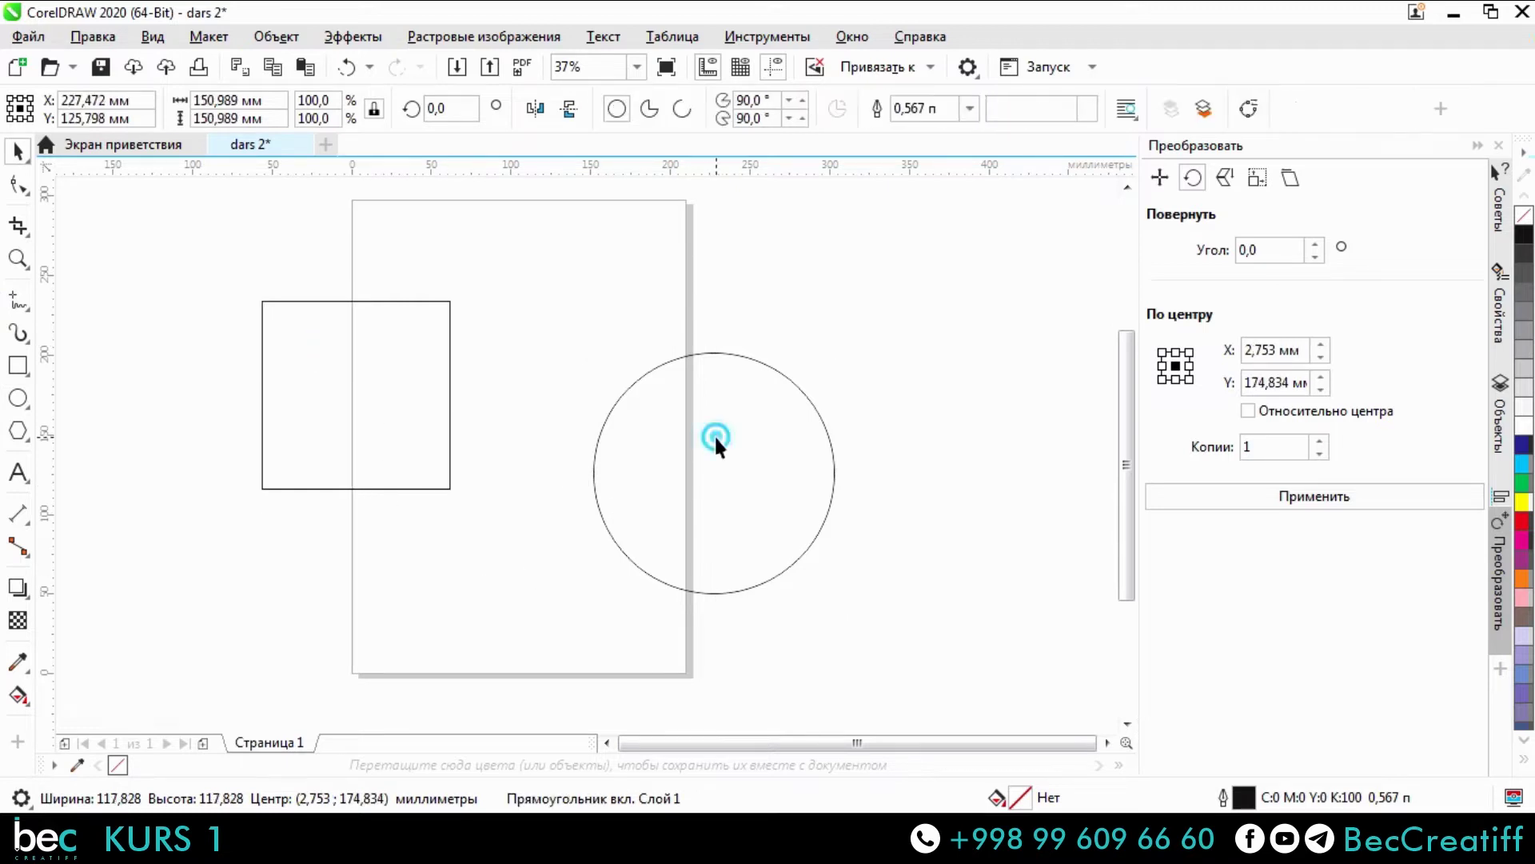
Move the square clear of the page's left edge and fit the circle inside the page's right edge, shrunk to about 122 mm in diameter.
drag(384, 424, 246, 304)
right_click(442, 339)
drag(645, 496, 797, 475)
drag(797, 475, 639, 528)
drag(730, 336, 709, 380)
Scale the square down proportionally from its upper-right corner to about 84 mm wide.
click(202, 343)
scroll(449, 316, up, 2)
scroll(450, 316, left, 2)
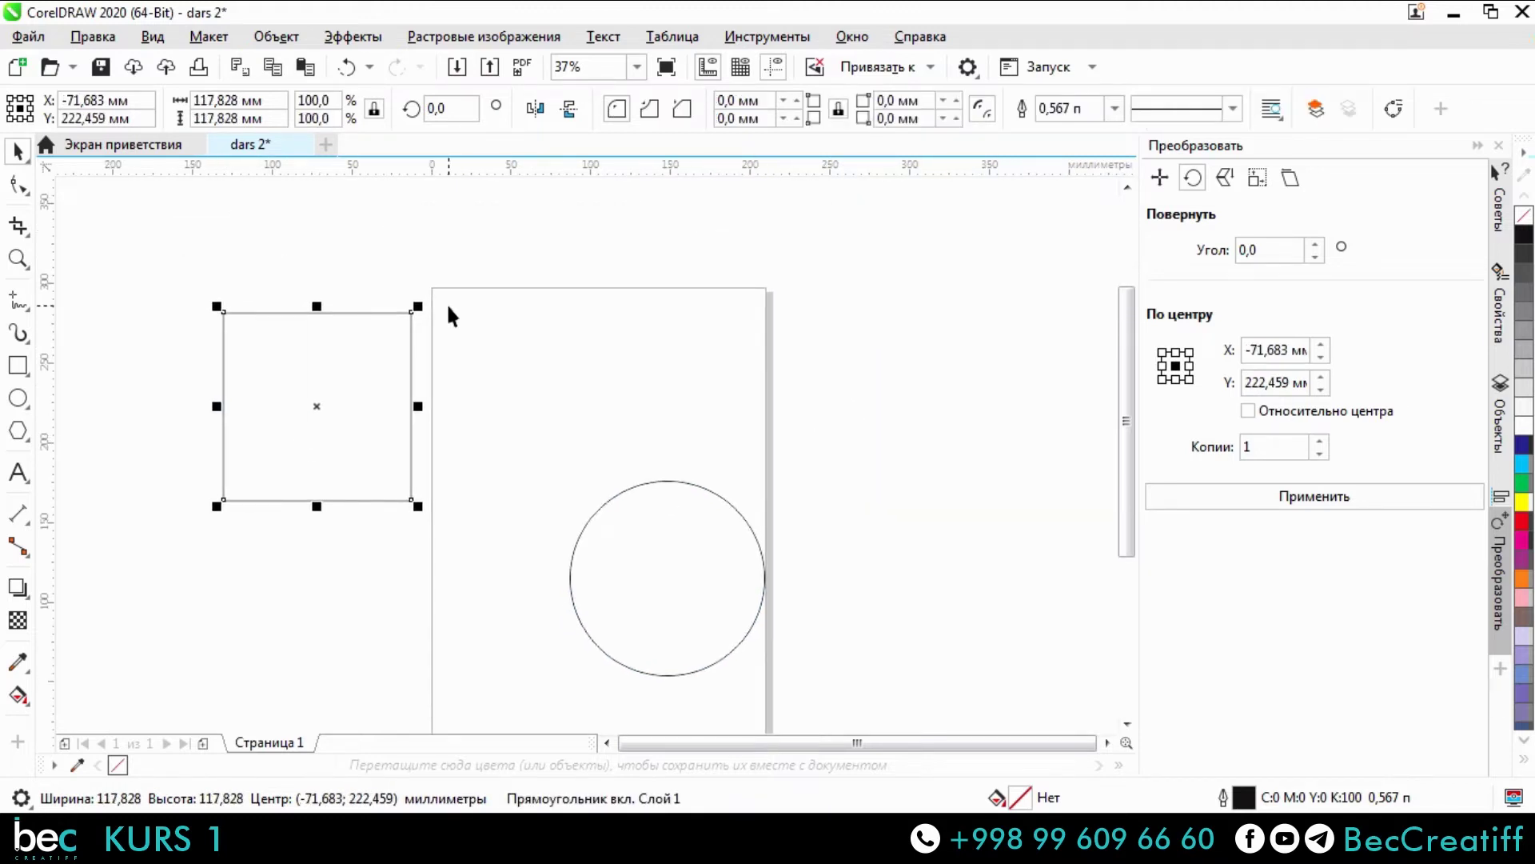
drag(418, 306, 370, 353)
Try moving the square across the page, and undo the changes back to its place beside the page.
drag(372, 433, 854, 449)
click(741, 593)
scroll(674, 518, down, 3)
scroll(675, 517, right, 3)
key(ctrl+z)
key(ctrl+z)
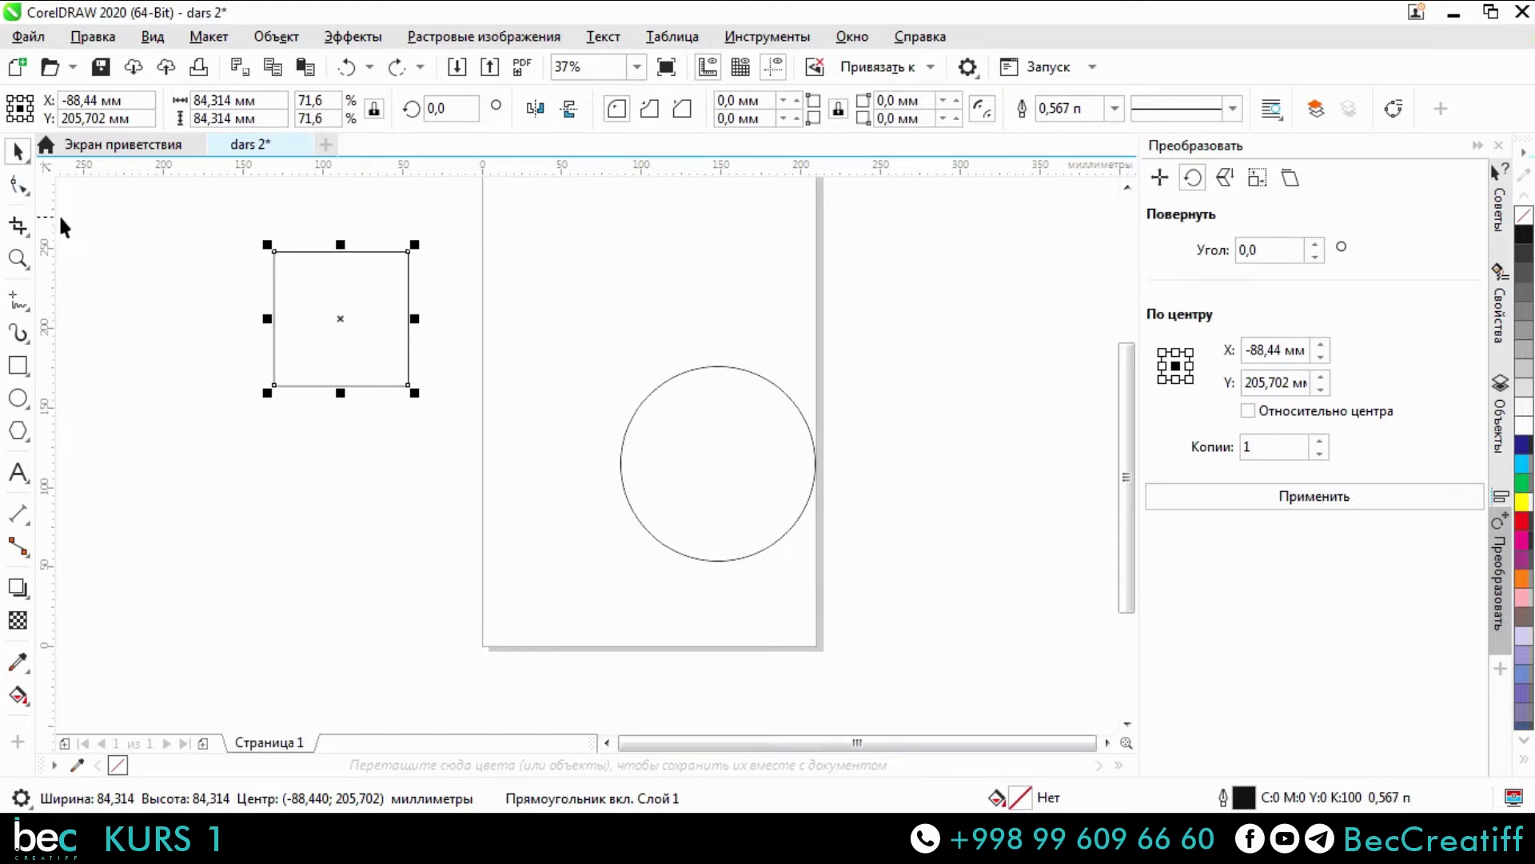
With the Shape tool, examine the square's corner nodes and the circle's node, and reselect the square.
click(18, 189)
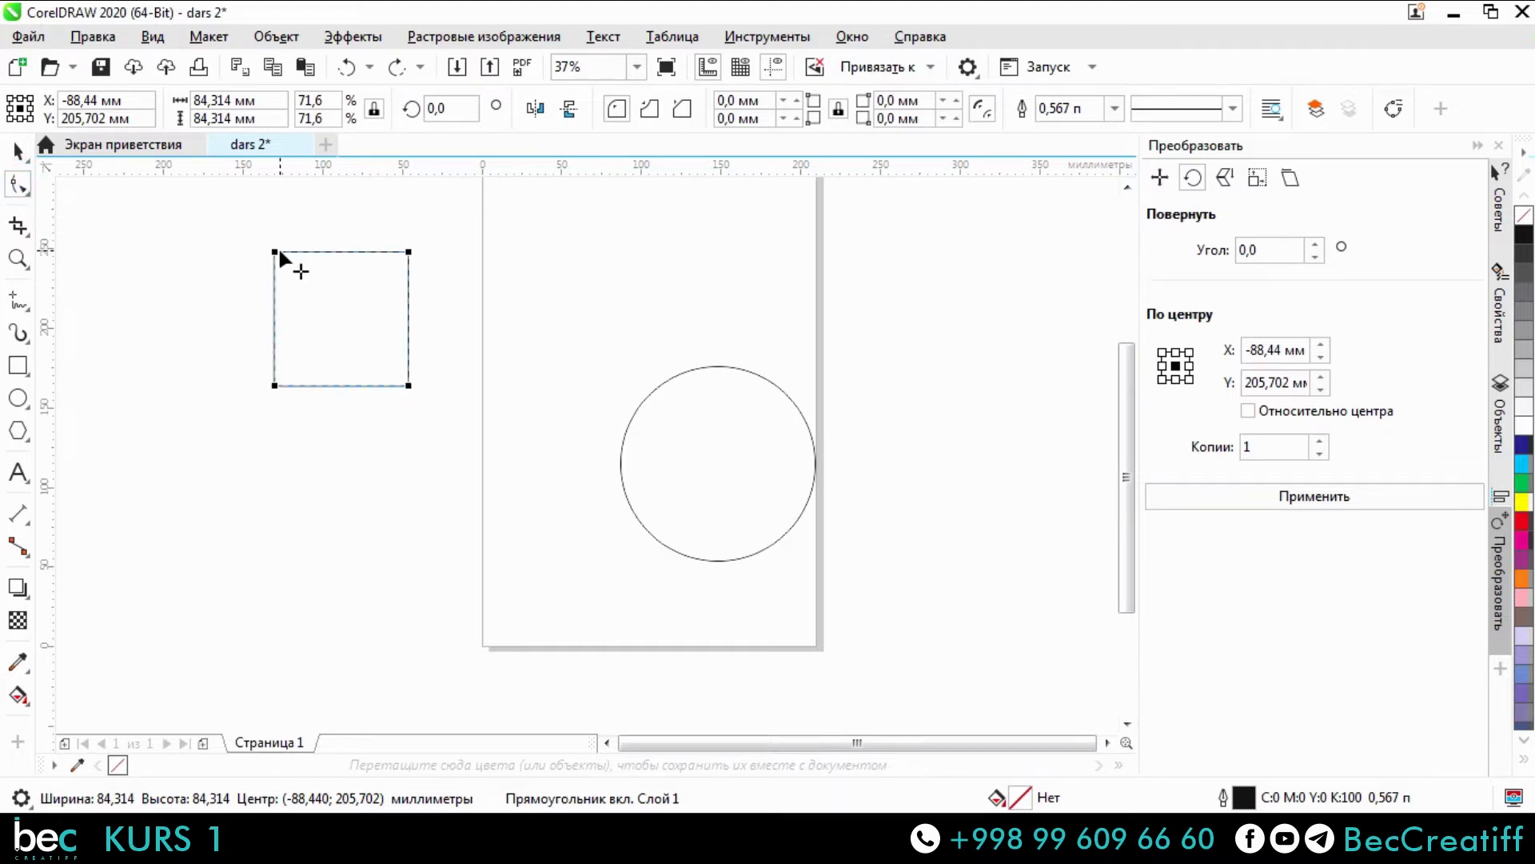
scroll(269, 285, up, 4)
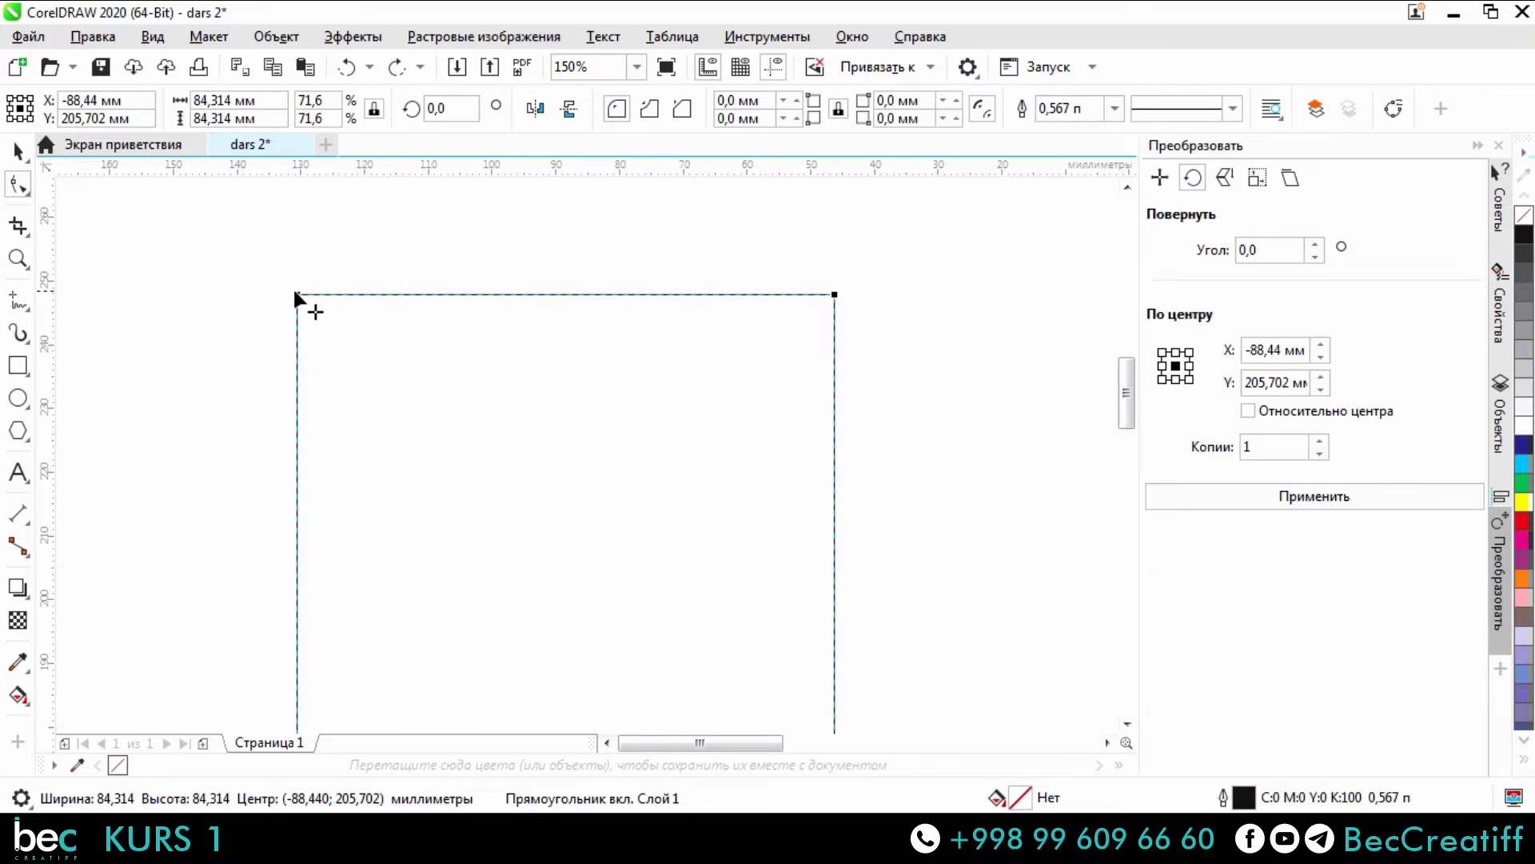
scroll(295, 296, down, 2)
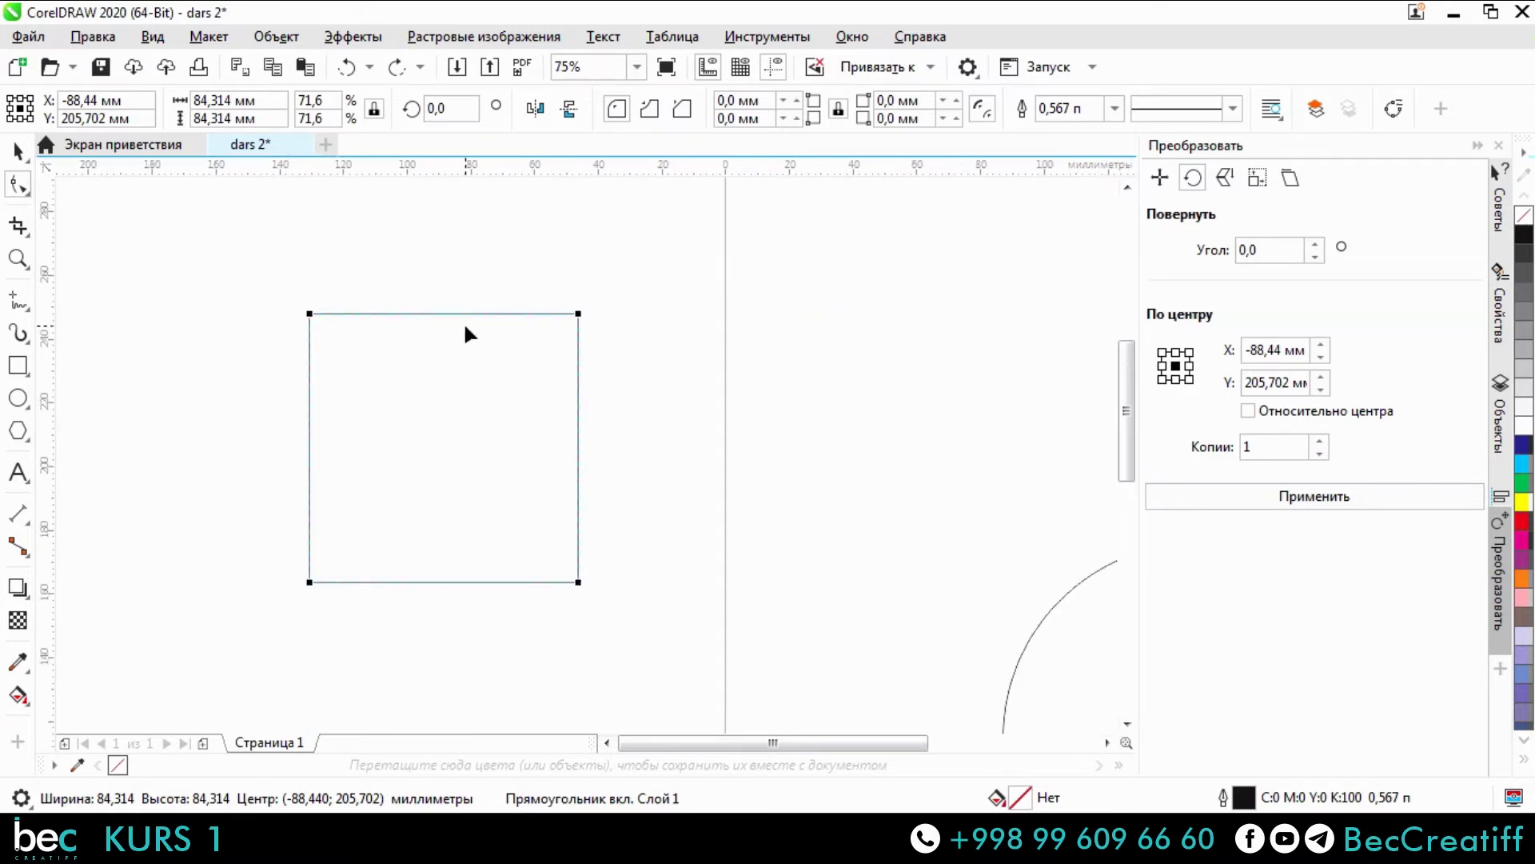
scroll(607, 444, right, 5)
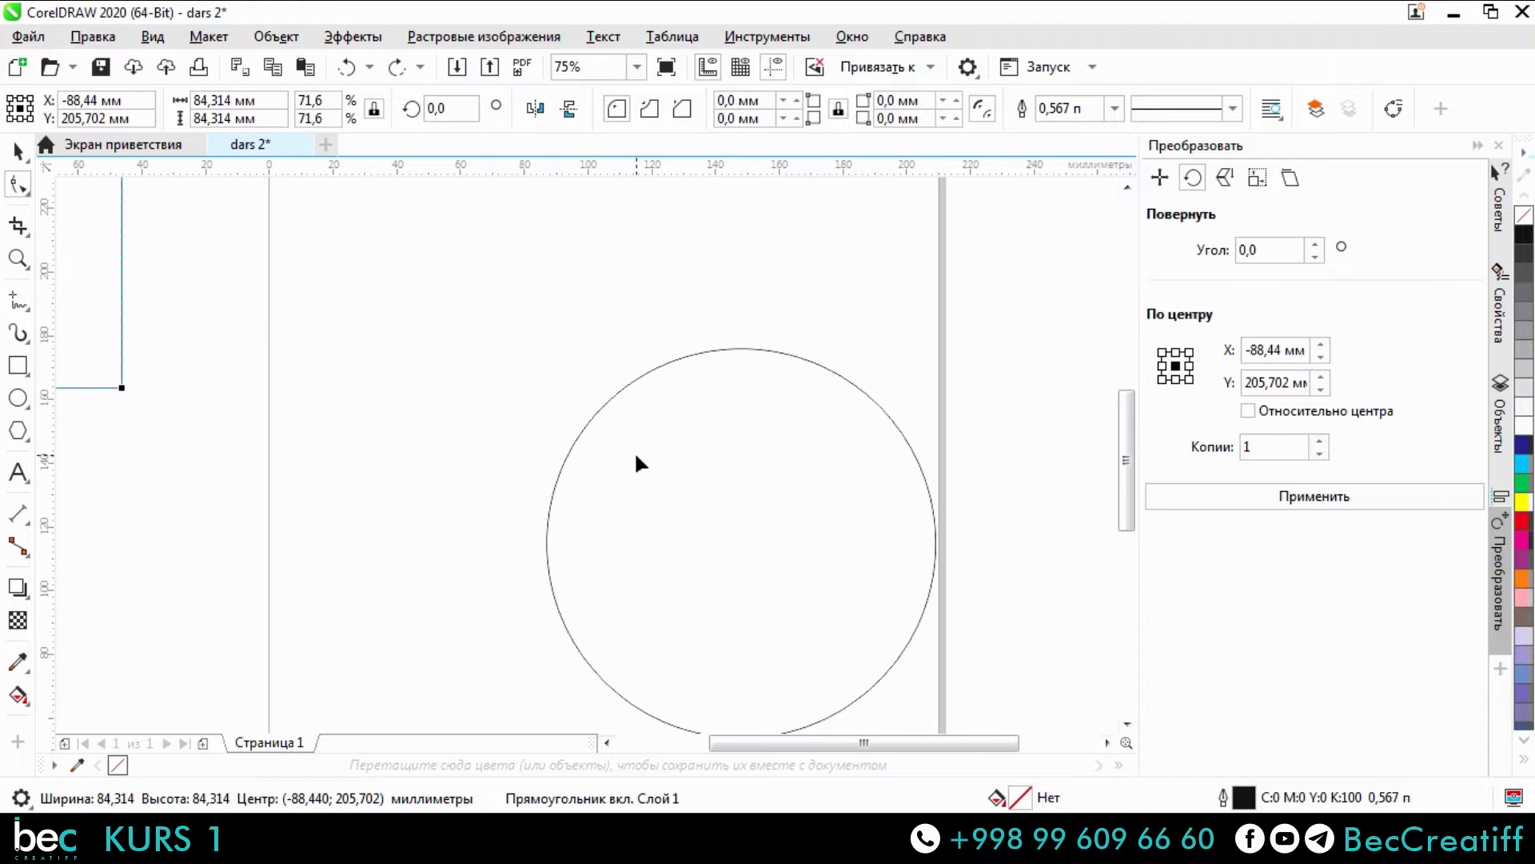
click(764, 352)
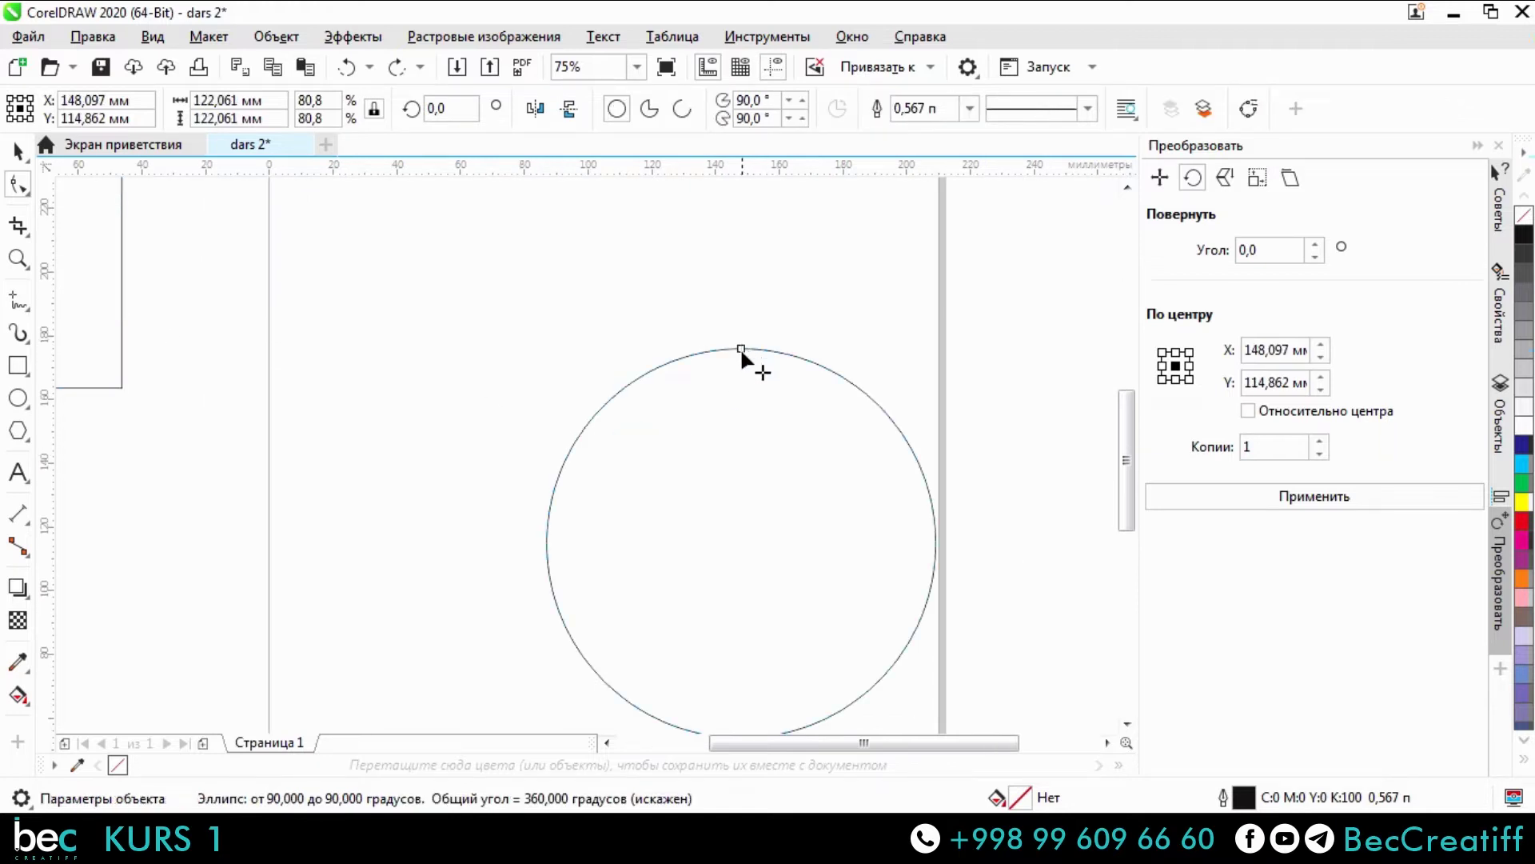
scroll(581, 380, left, 5)
click(577, 389)
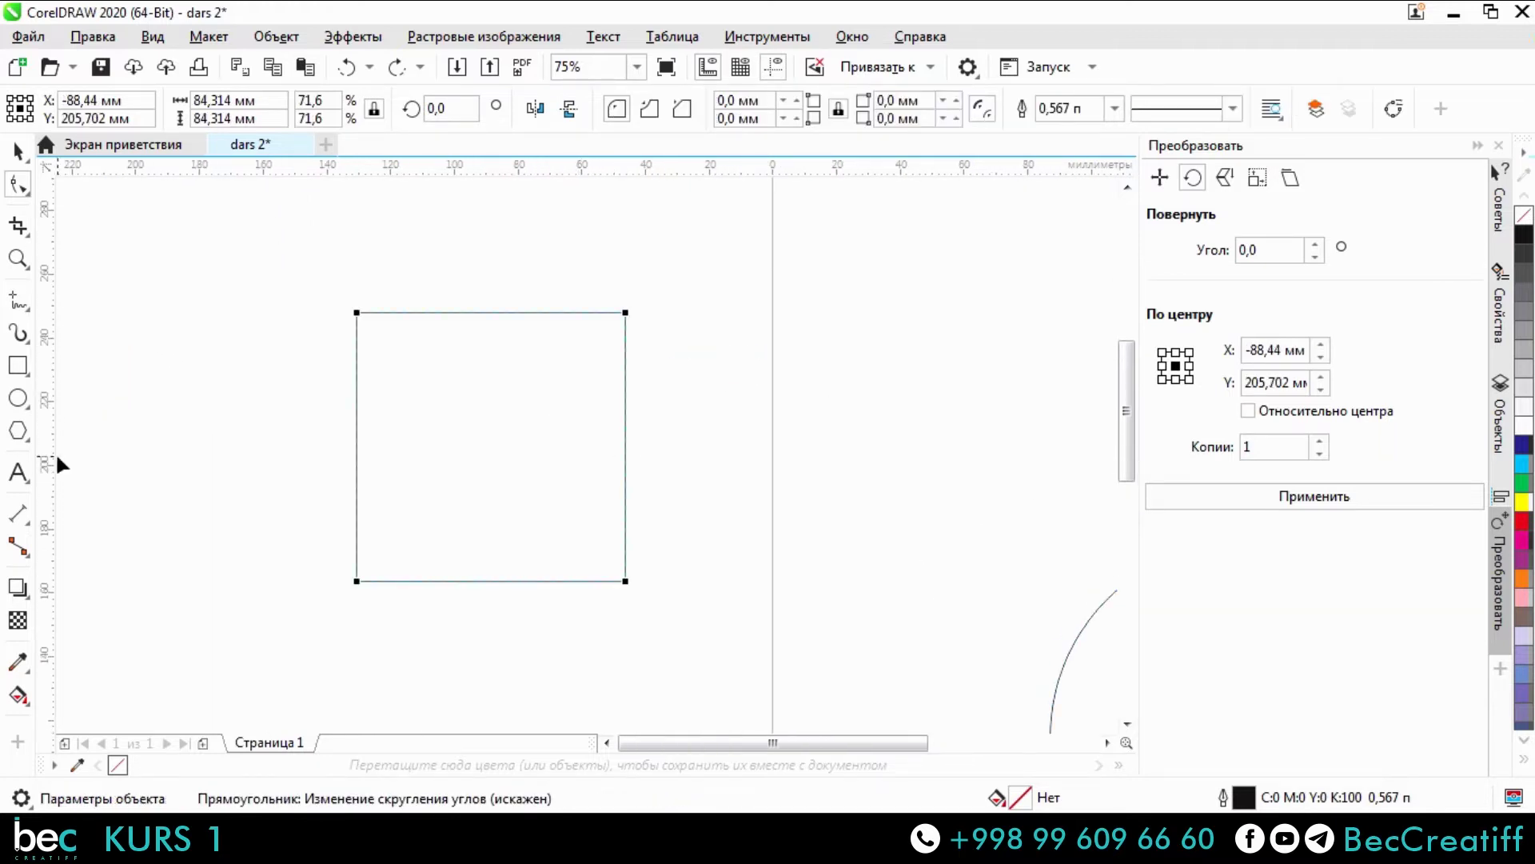
Round all four corners of the square to a radius of about 9.7 mm, and undo the rounding.
scroll(355, 312, up, 5)
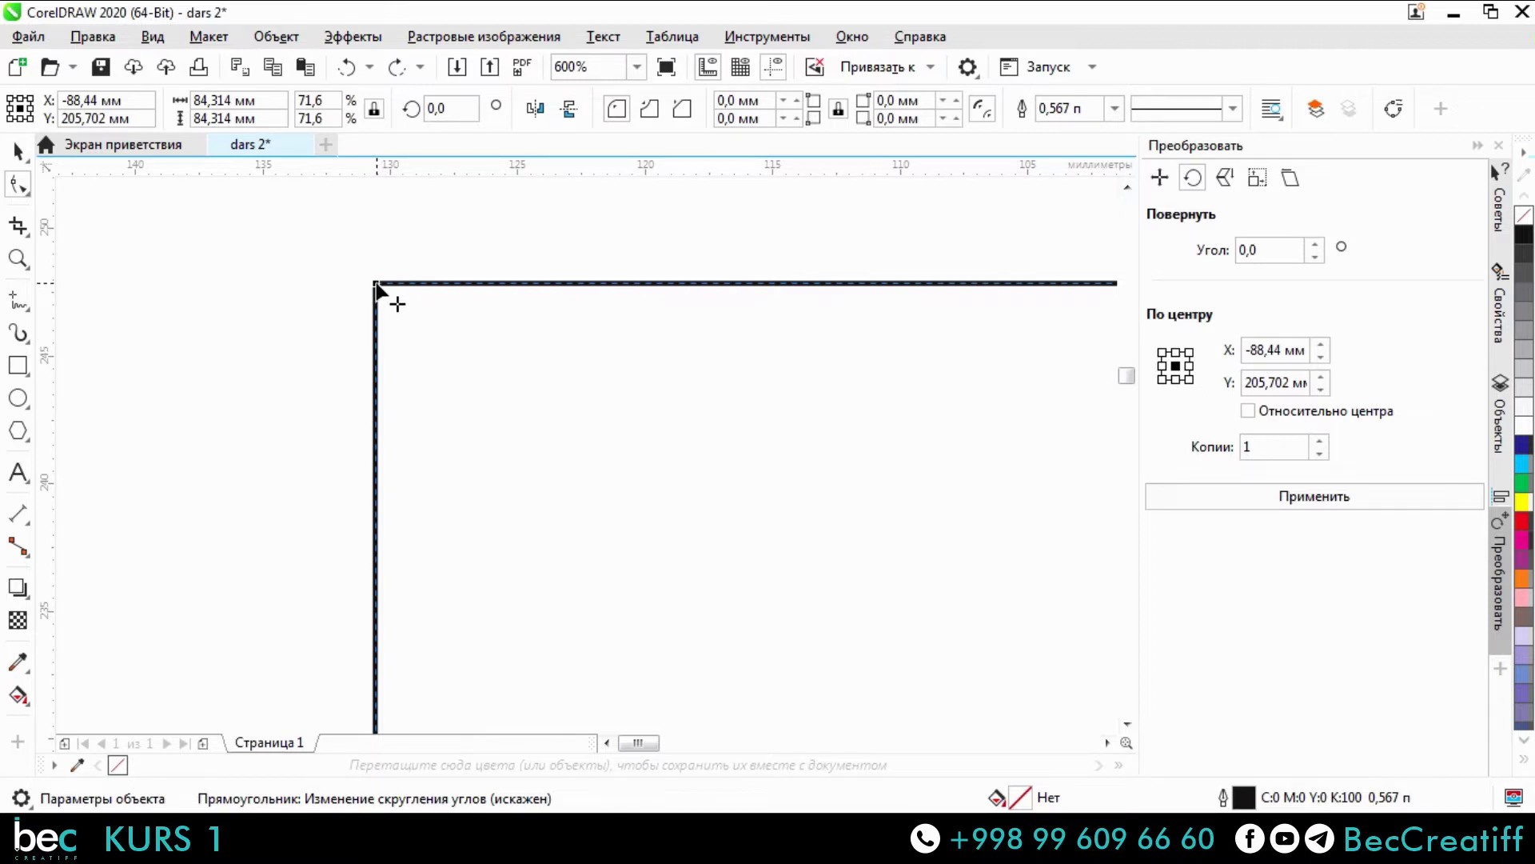
drag(376, 287, 421, 526)
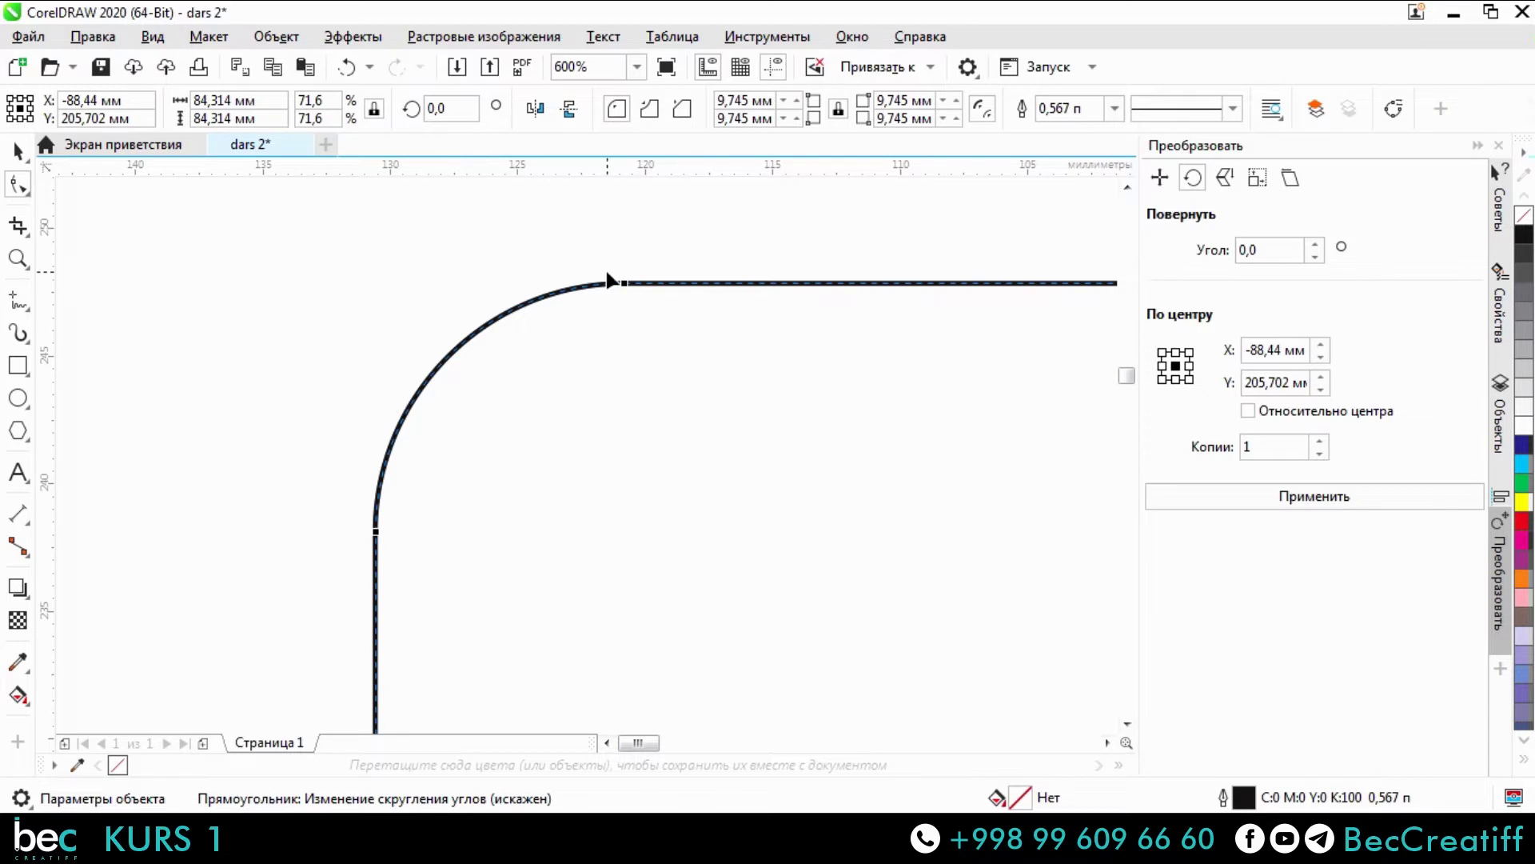
scroll(608, 279, down, 5)
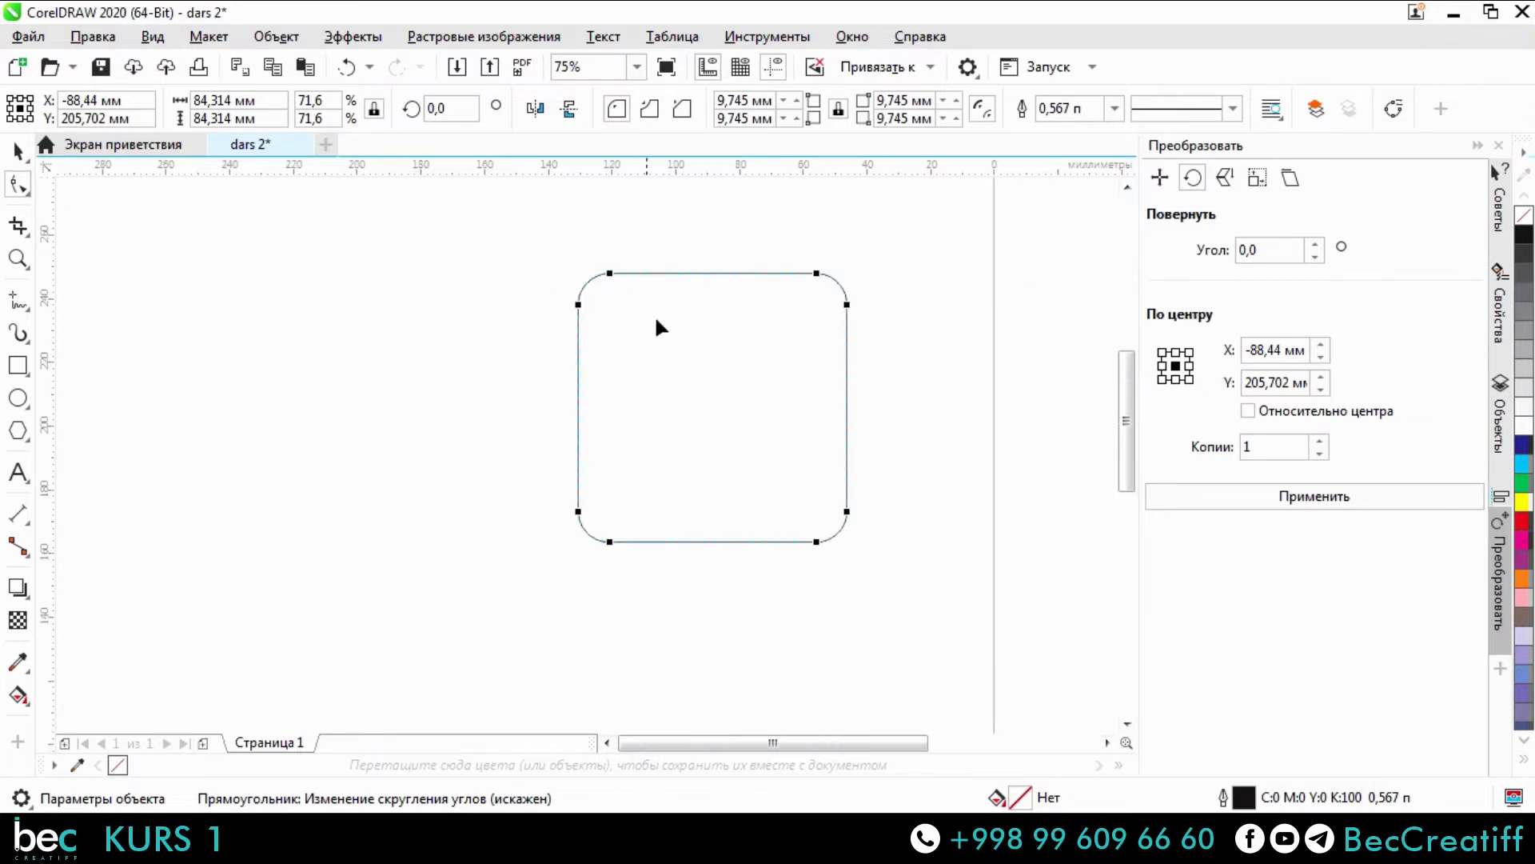
drag(839, 524, 782, 536)
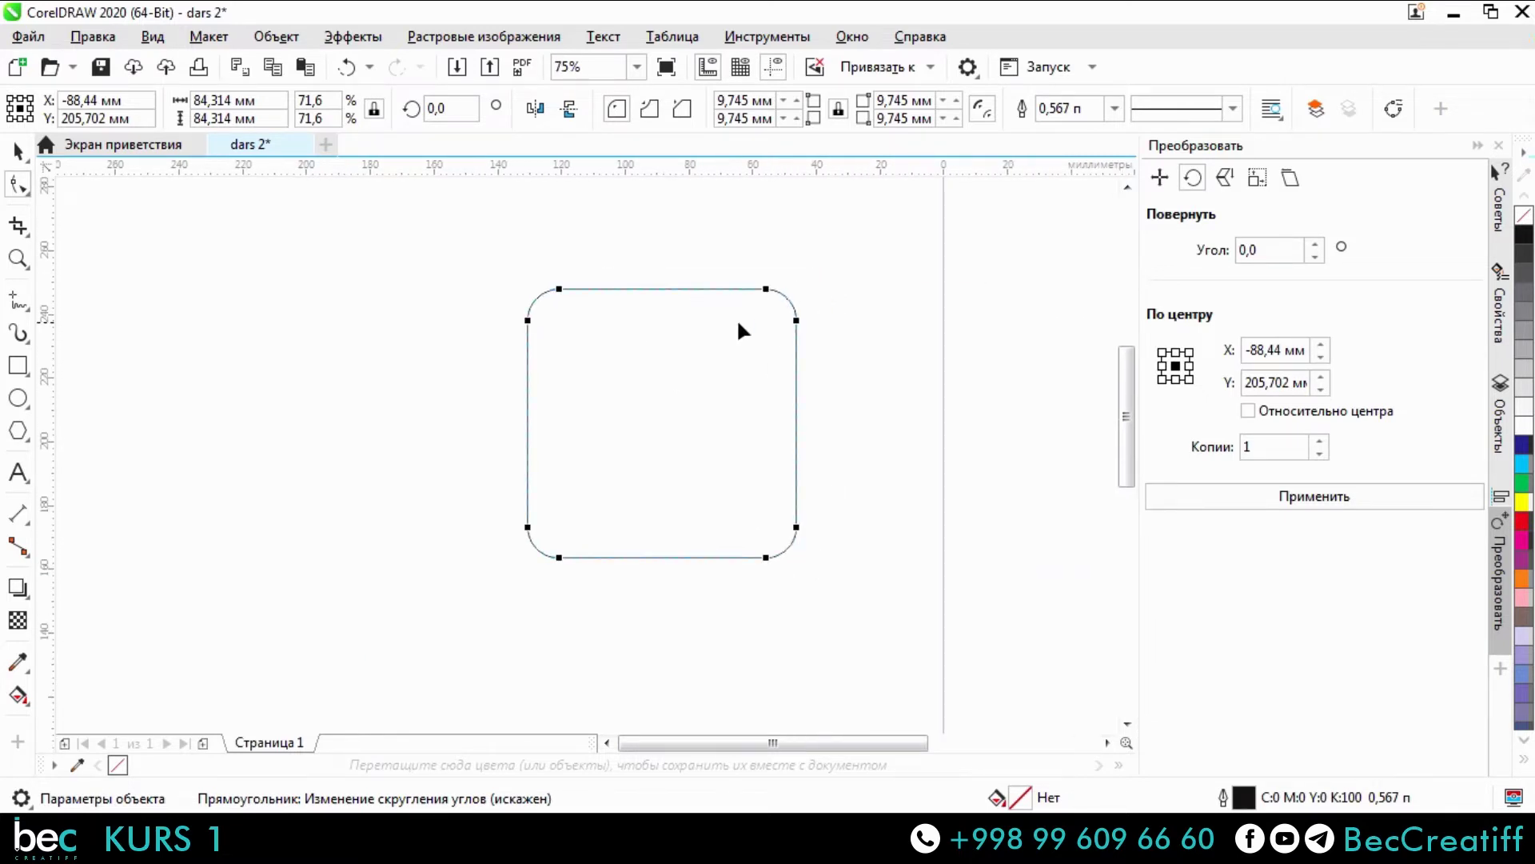
key(ctrl+z)
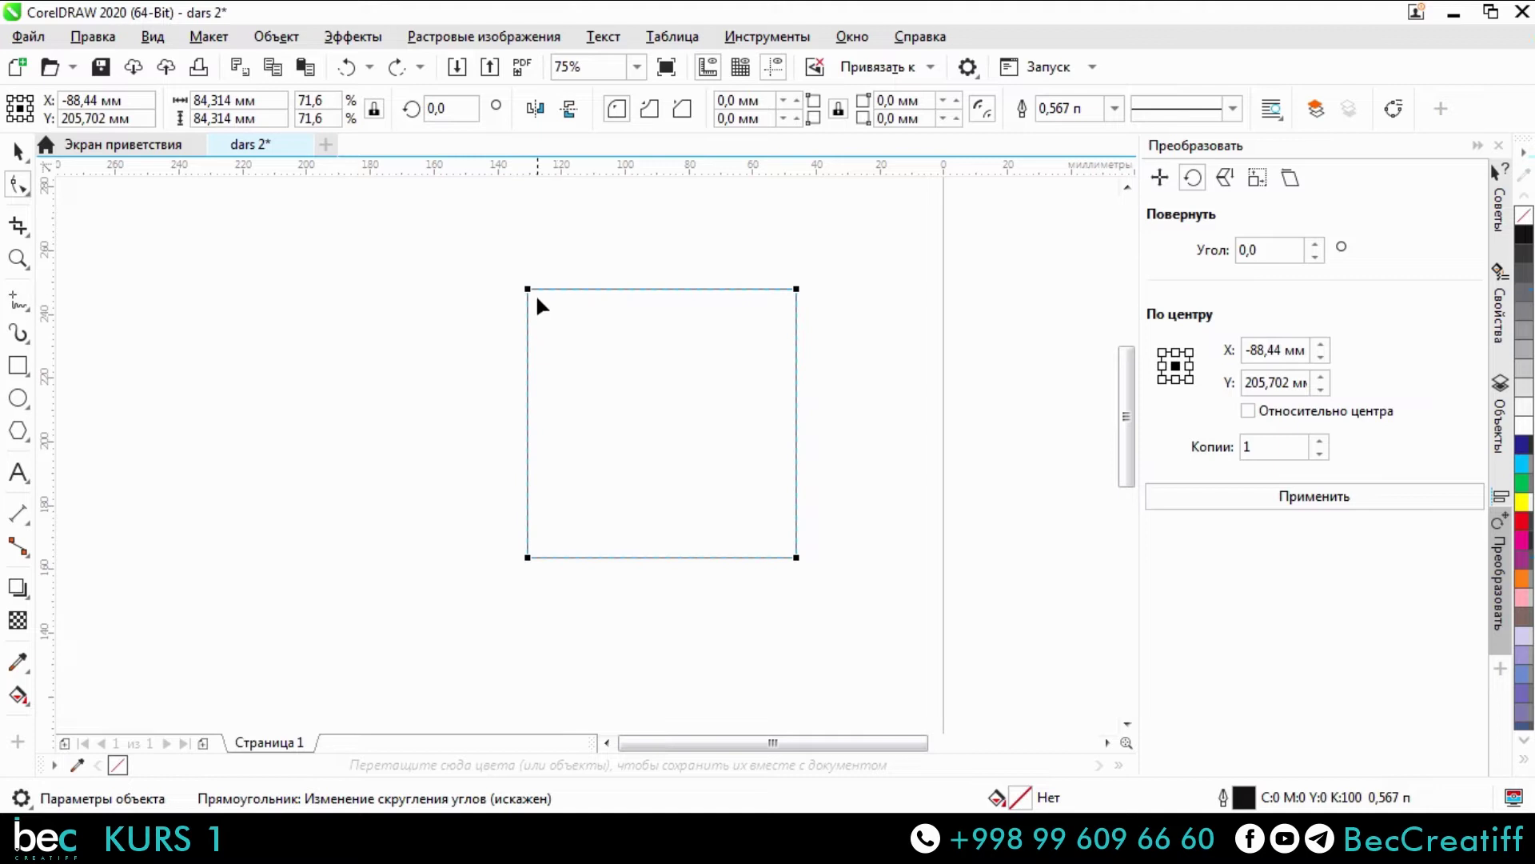
Round only the square's upper-left corner to about 25.6 mm, and undo a further rounding applied to all corners.
scroll(532, 291, up, 1)
scroll(517, 289, down, 1)
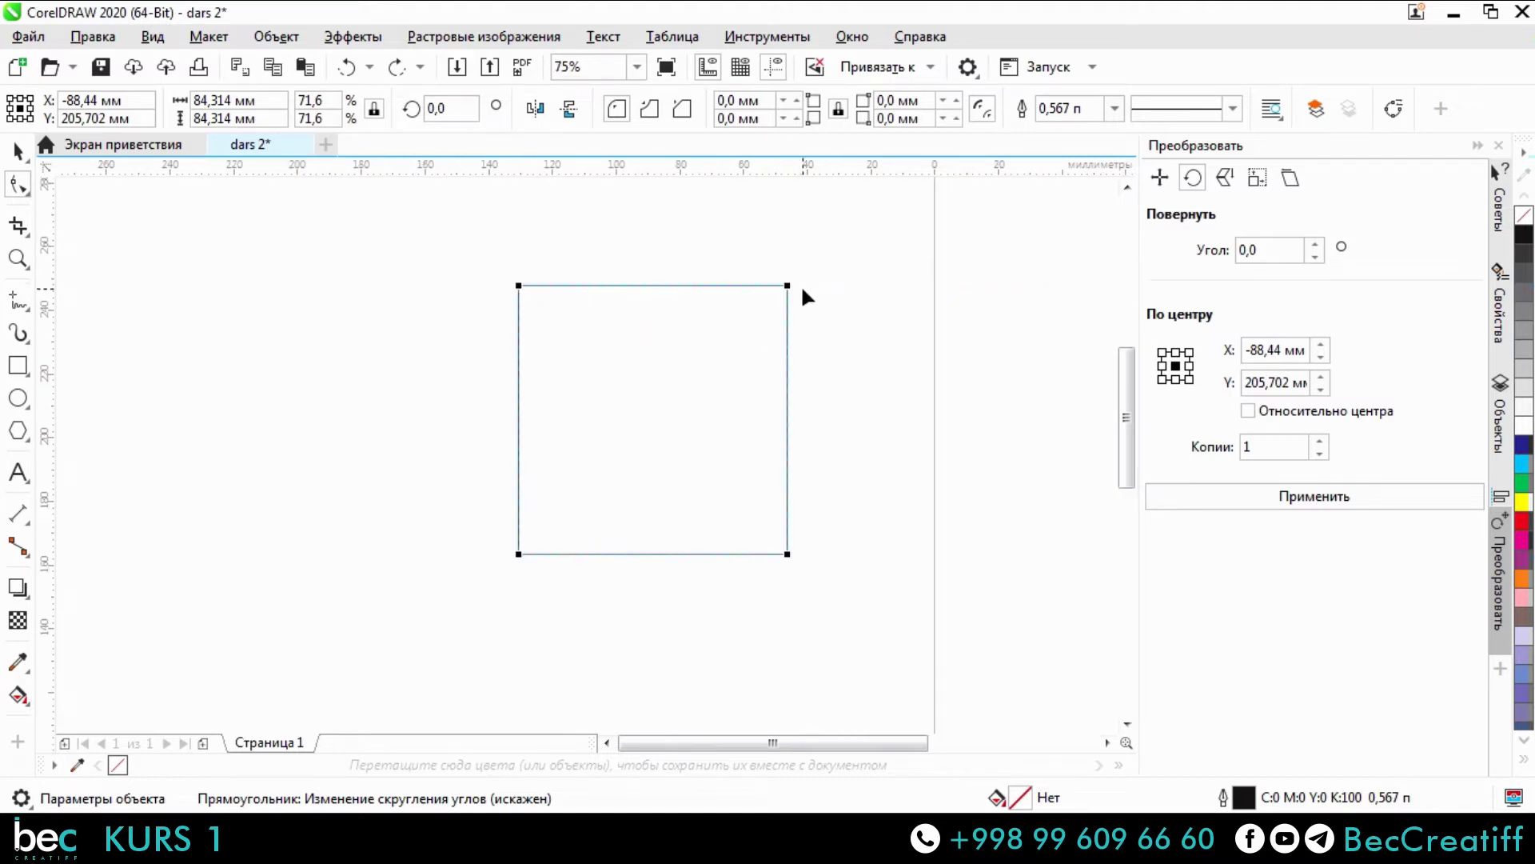
click(521, 289)
scroll(524, 290, up, 2)
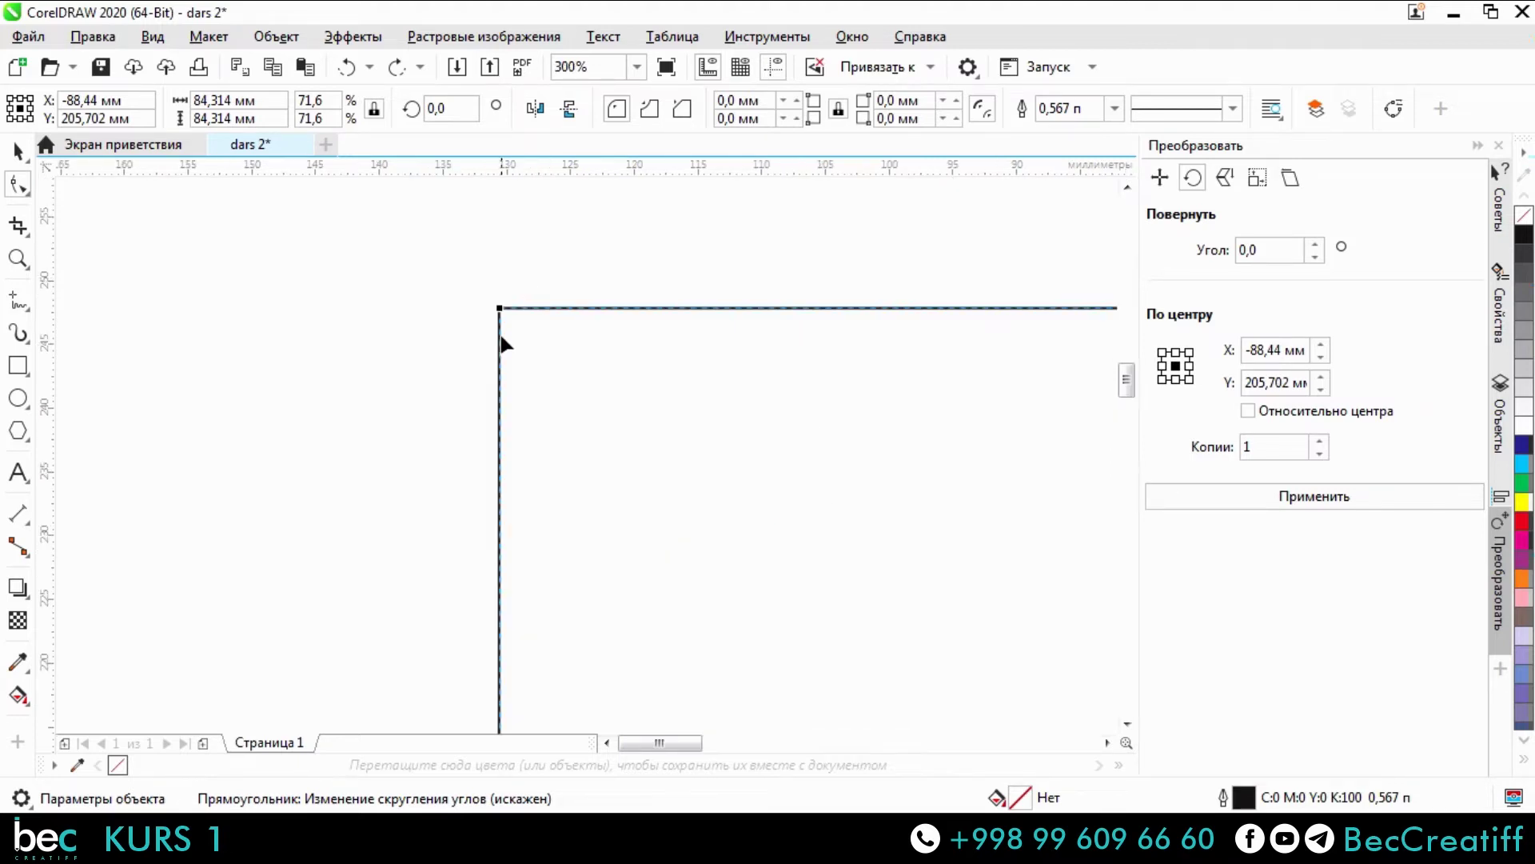
scroll(476, 308, down, 3)
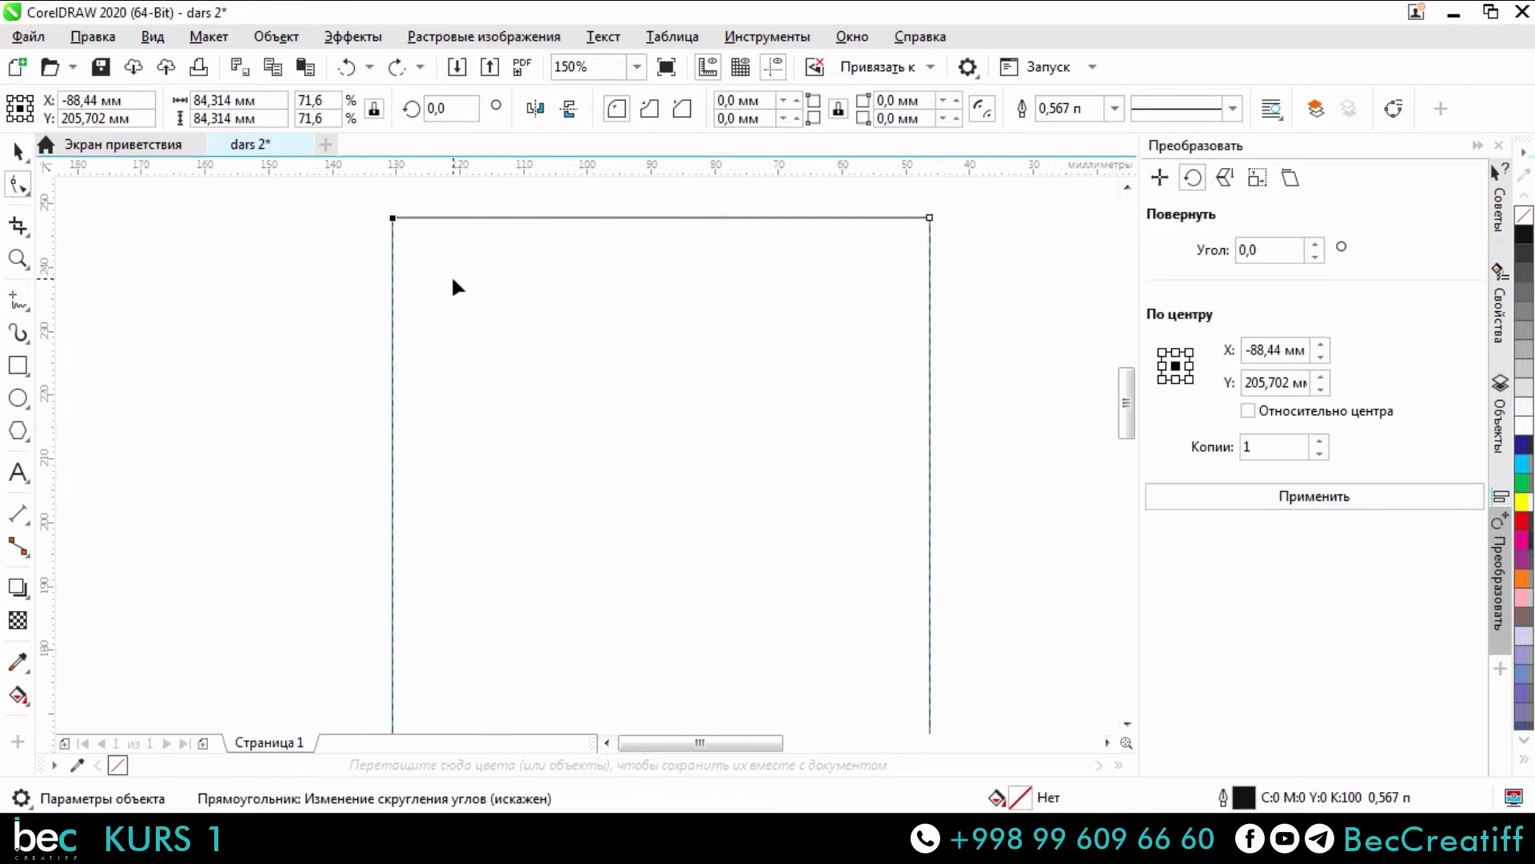
scroll(427, 255, down, 2)
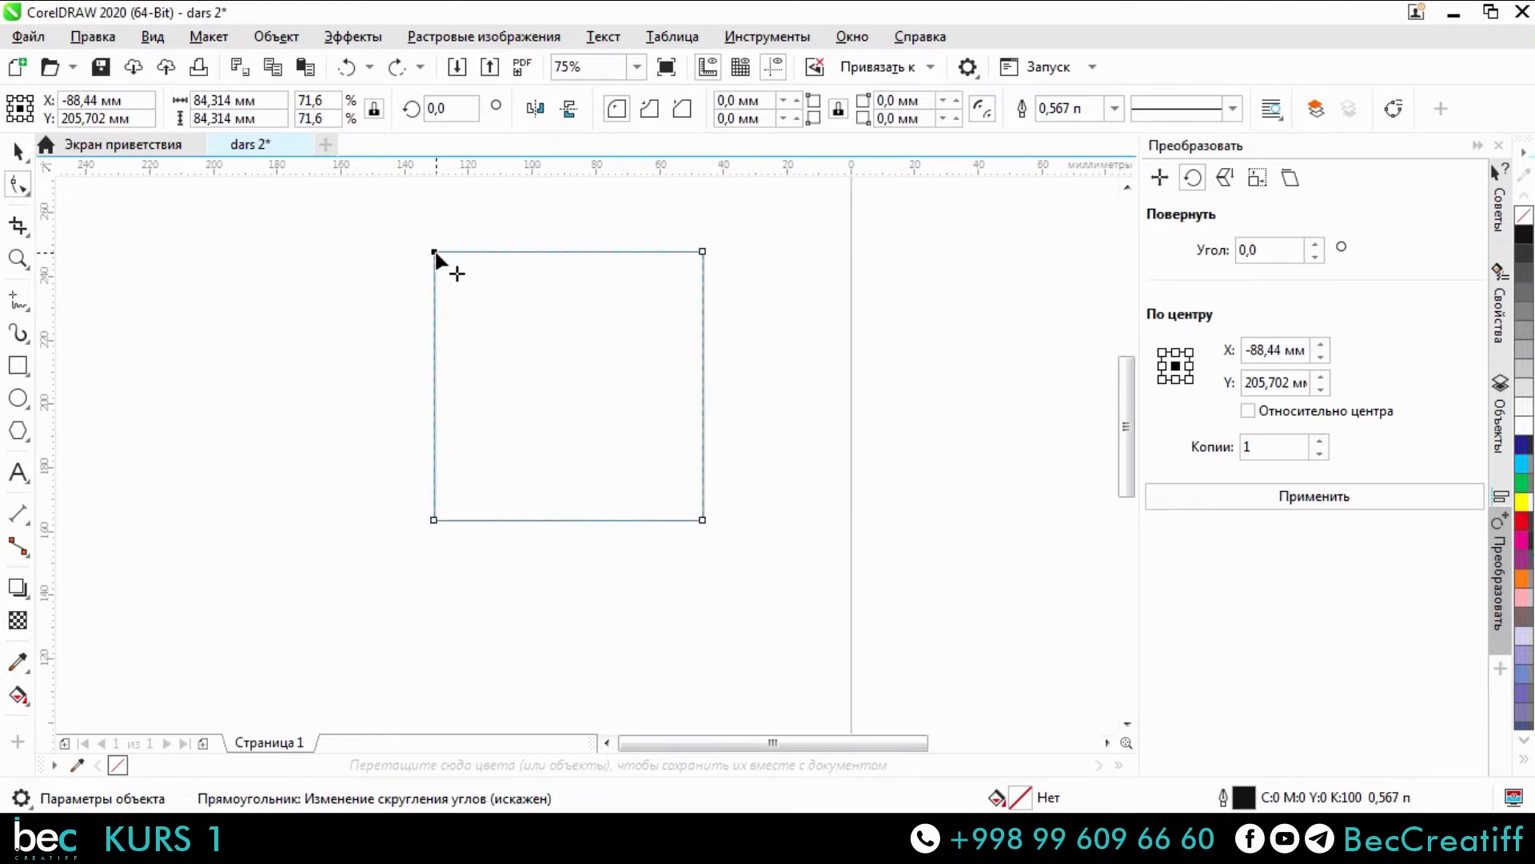
click(435, 253)
drag(435, 255, 640, 260)
drag(640, 260, 534, 274)
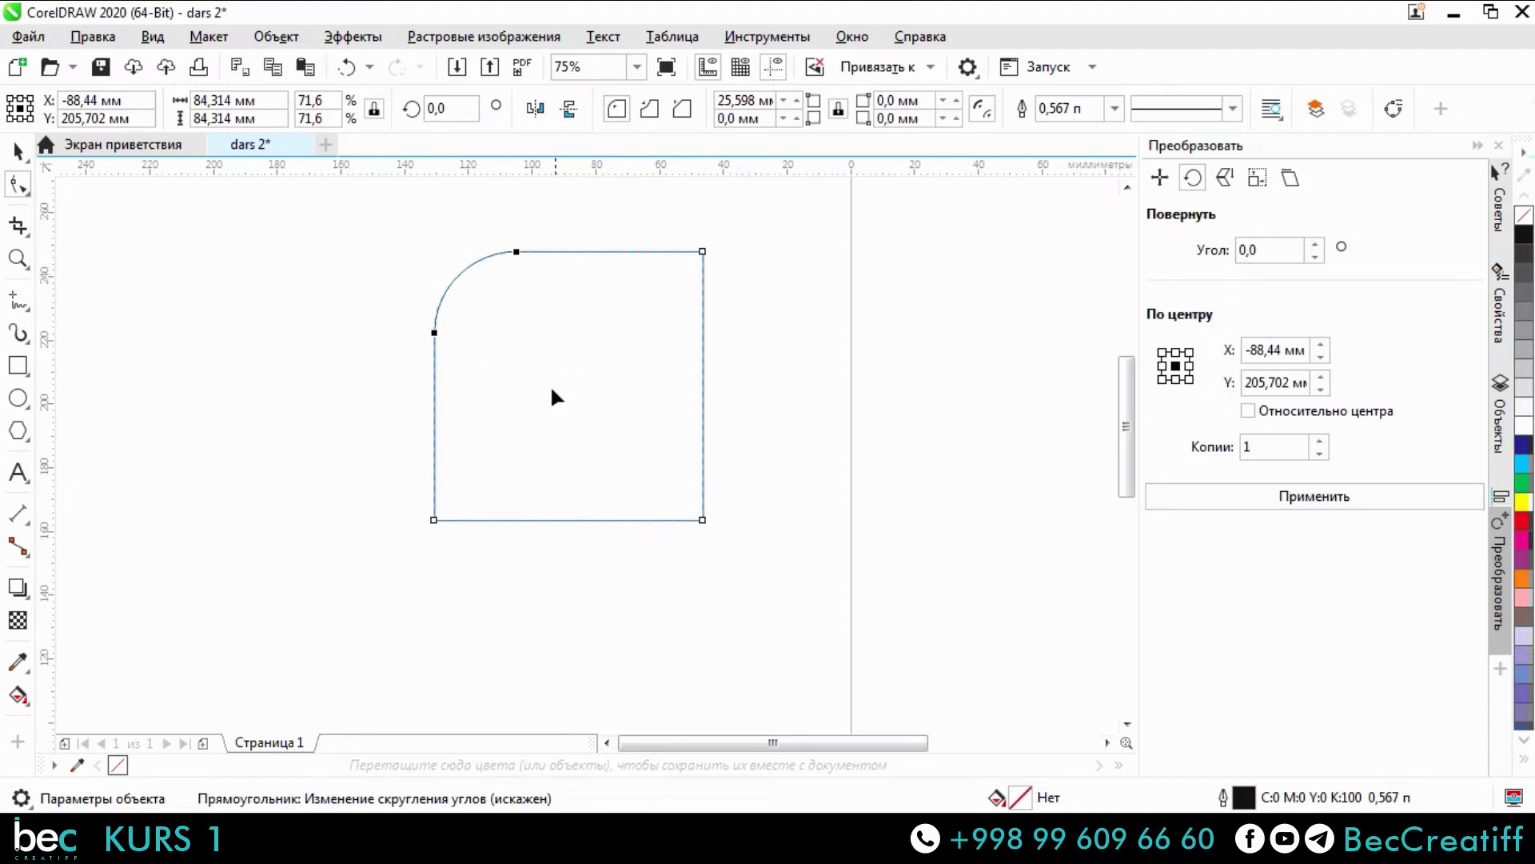
drag(516, 252, 603, 246)
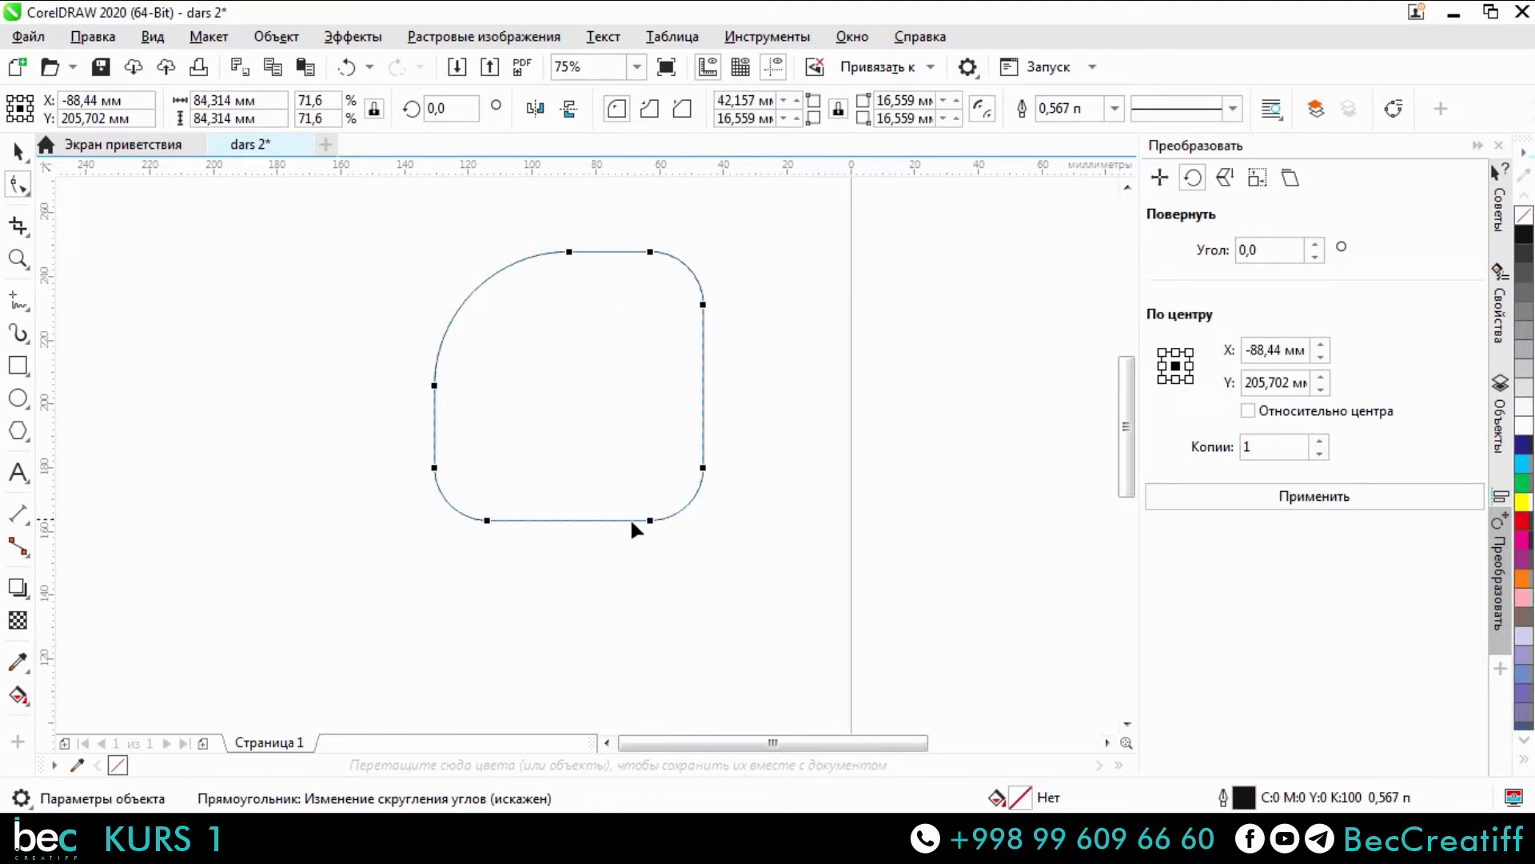
key(ctrl+z)
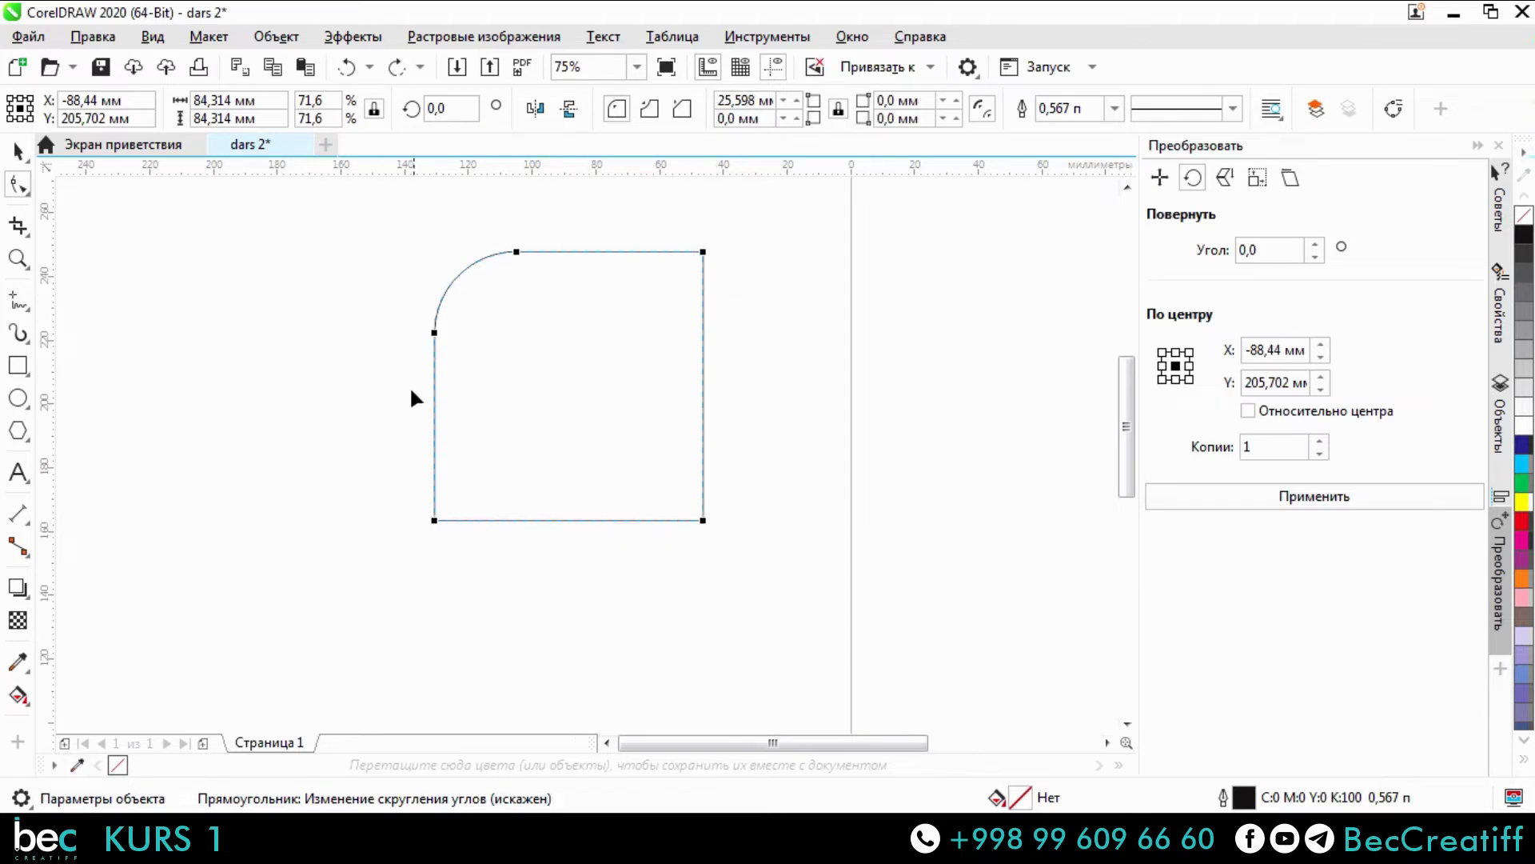
Reduce the rounding of the square's upper-left corner with the Shape tool until every corner is sharp at 0 mm.
click(516, 253)
drag(518, 252, 440, 257)
scroll(468, 252, up, 10)
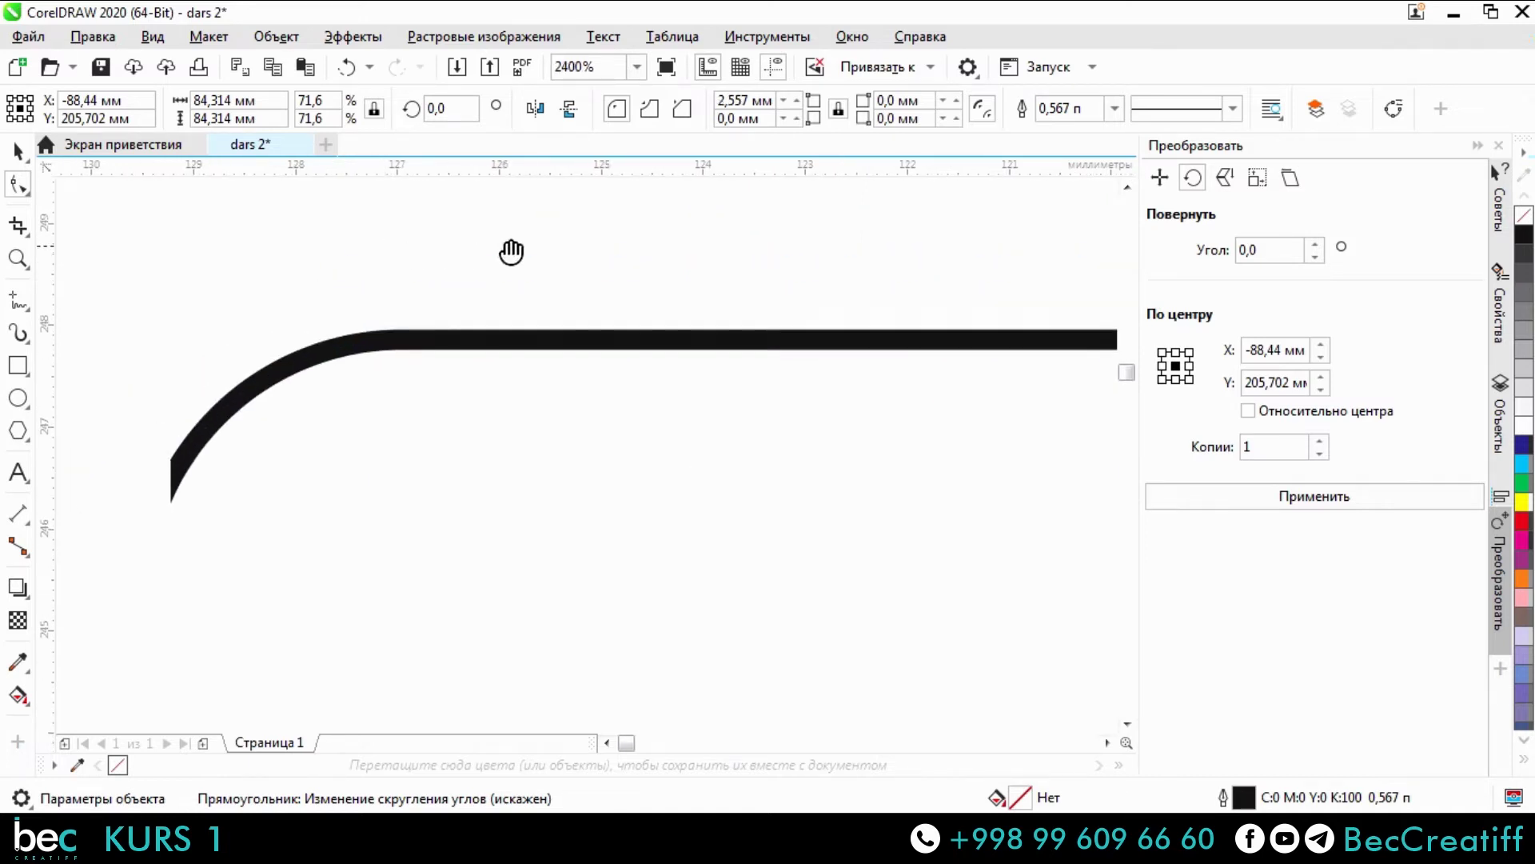
drag(578, 336, 314, 342)
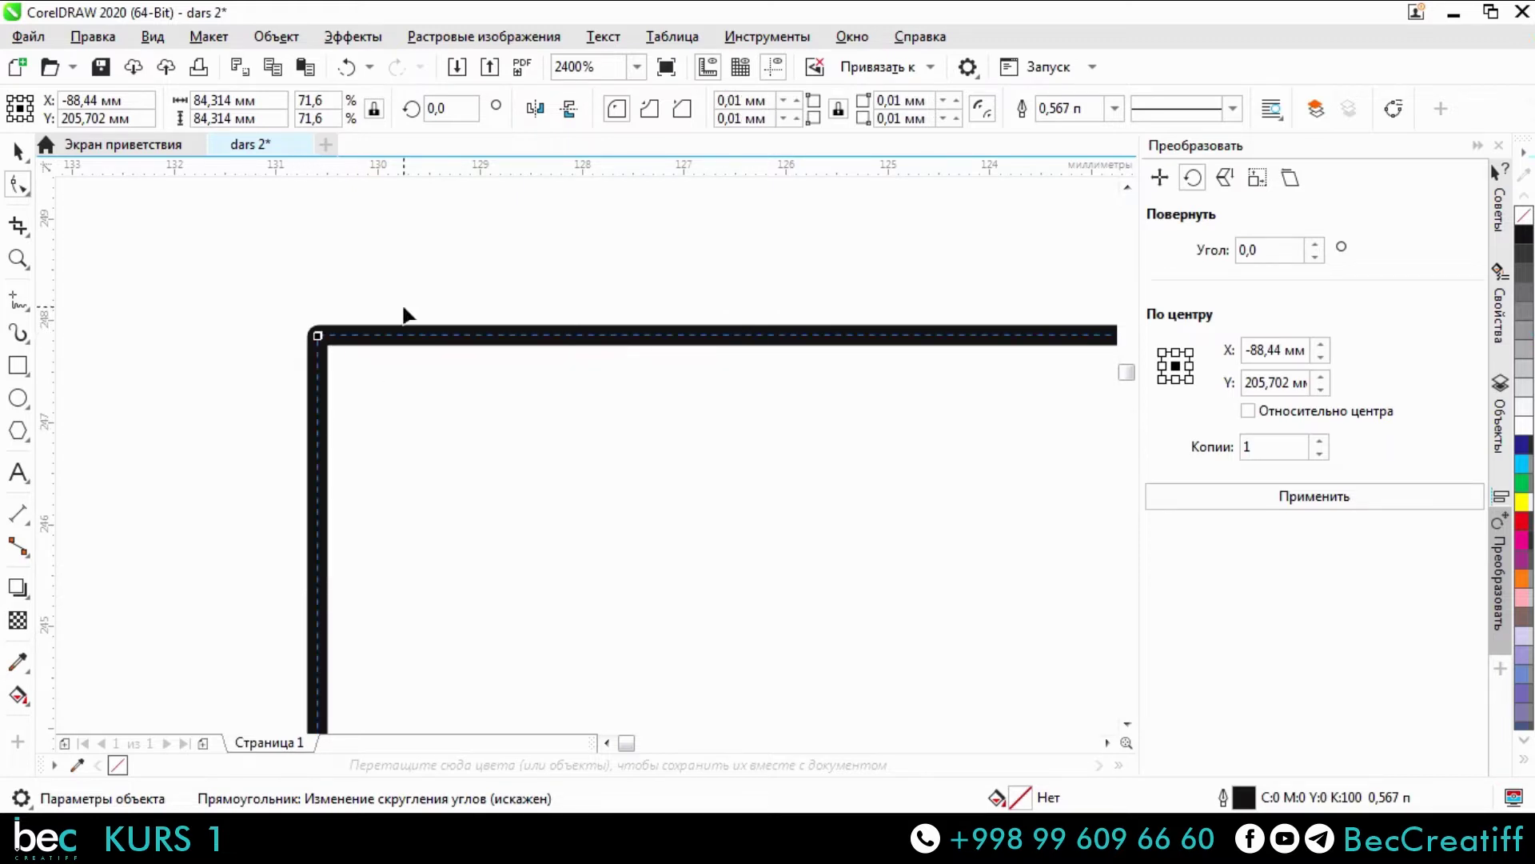
scroll(336, 342, up, 3)
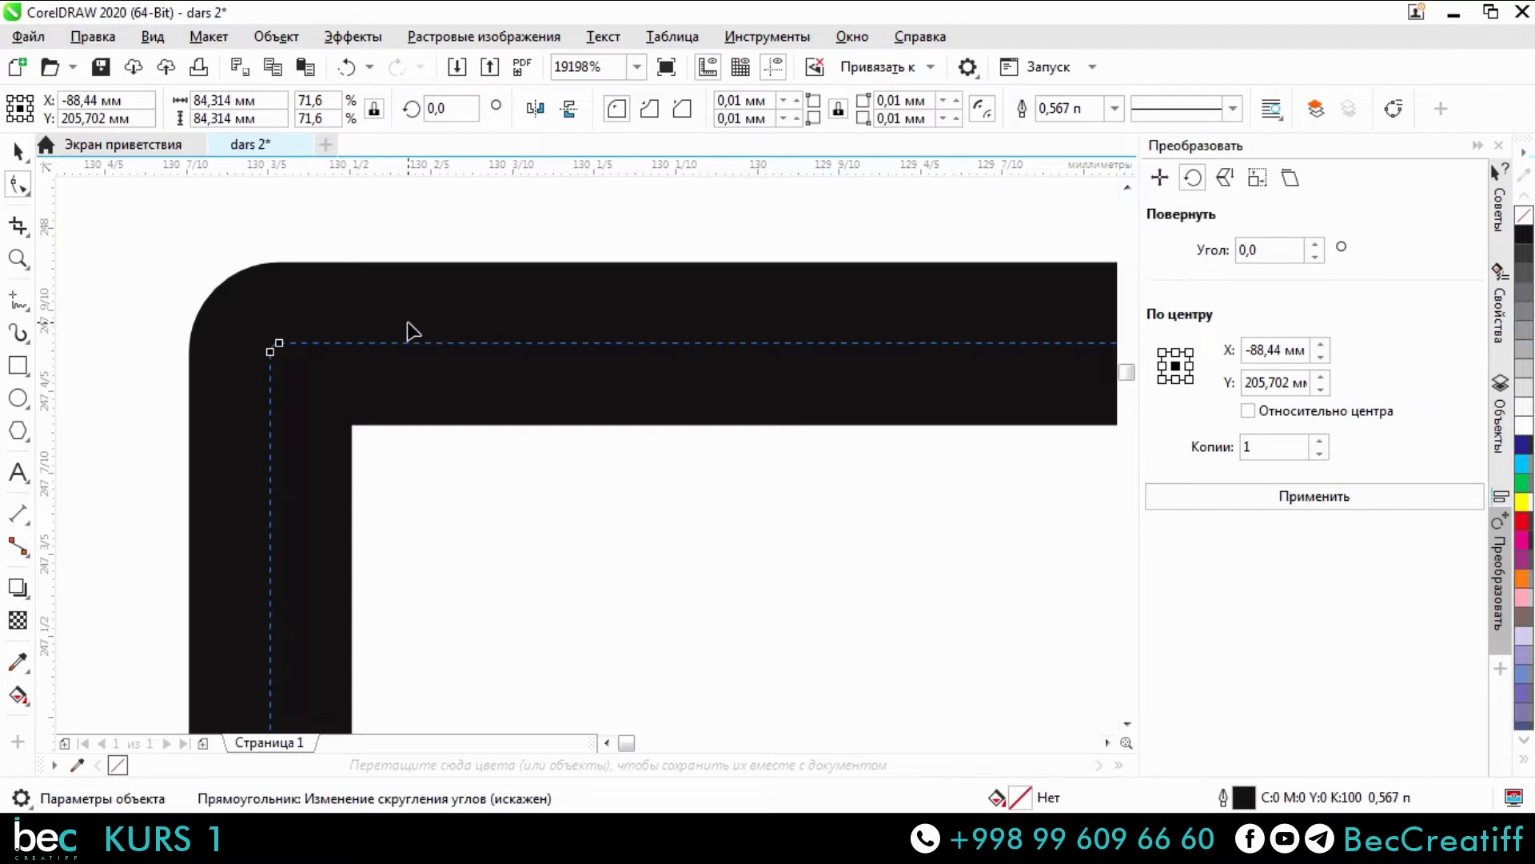
drag(278, 352, 261, 344)
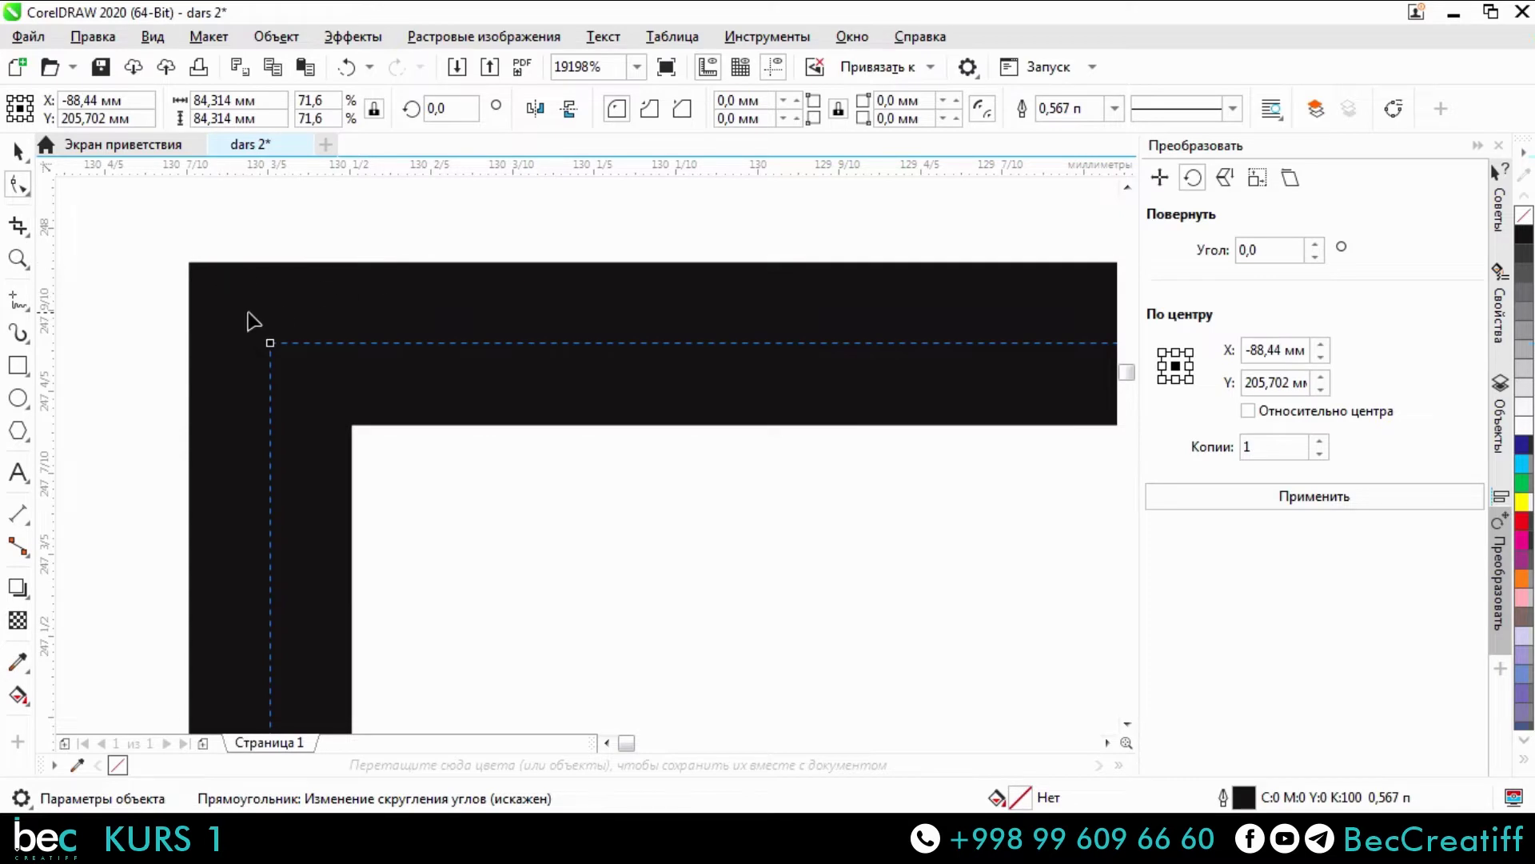
scroll(253, 326, down, 5)
scroll(423, 309, down, 4)
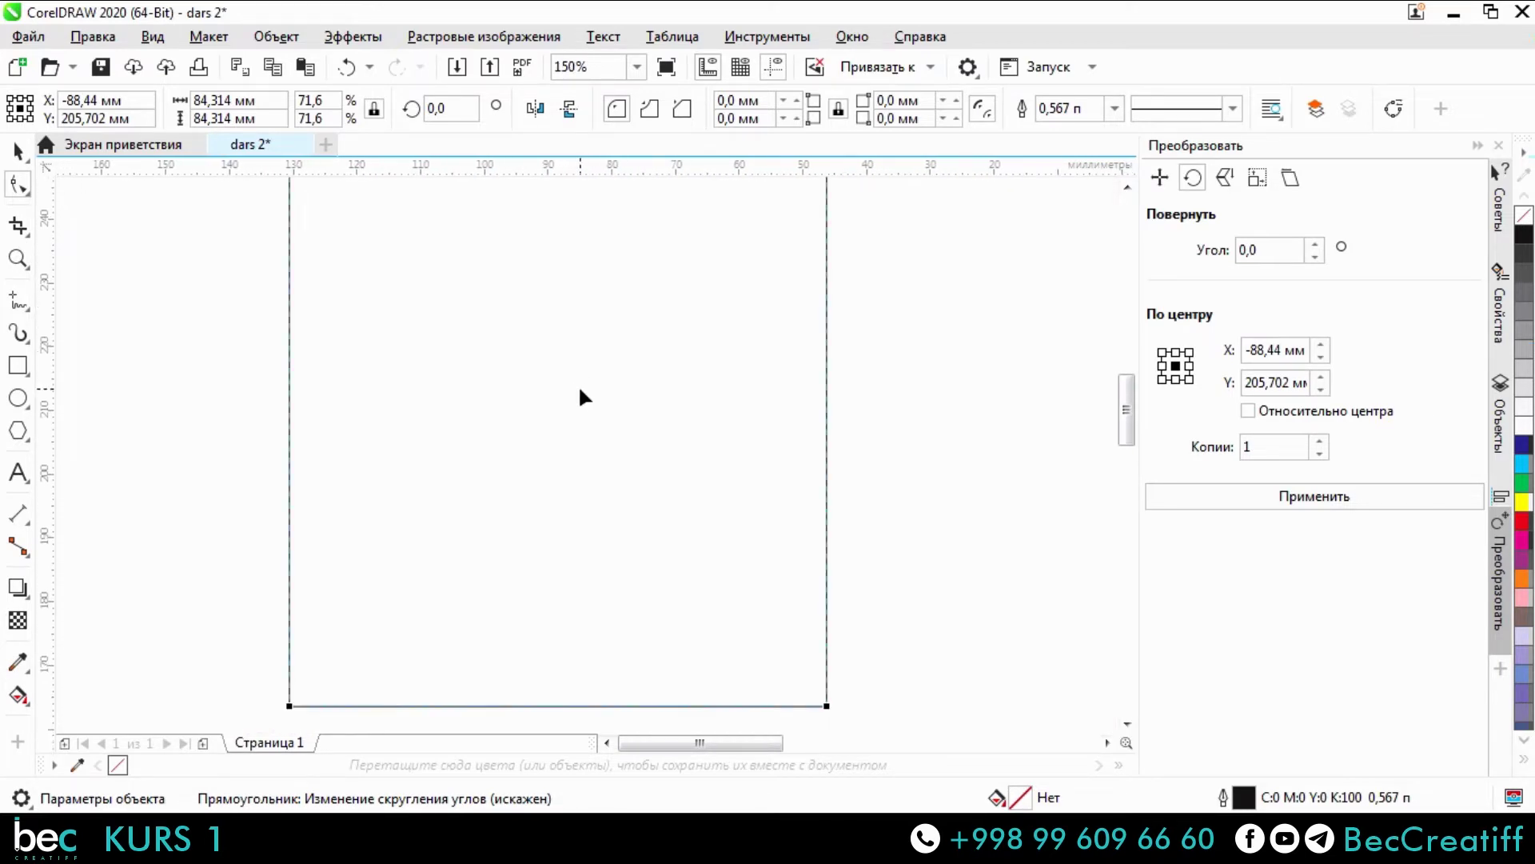
scroll(581, 385, down, 1)
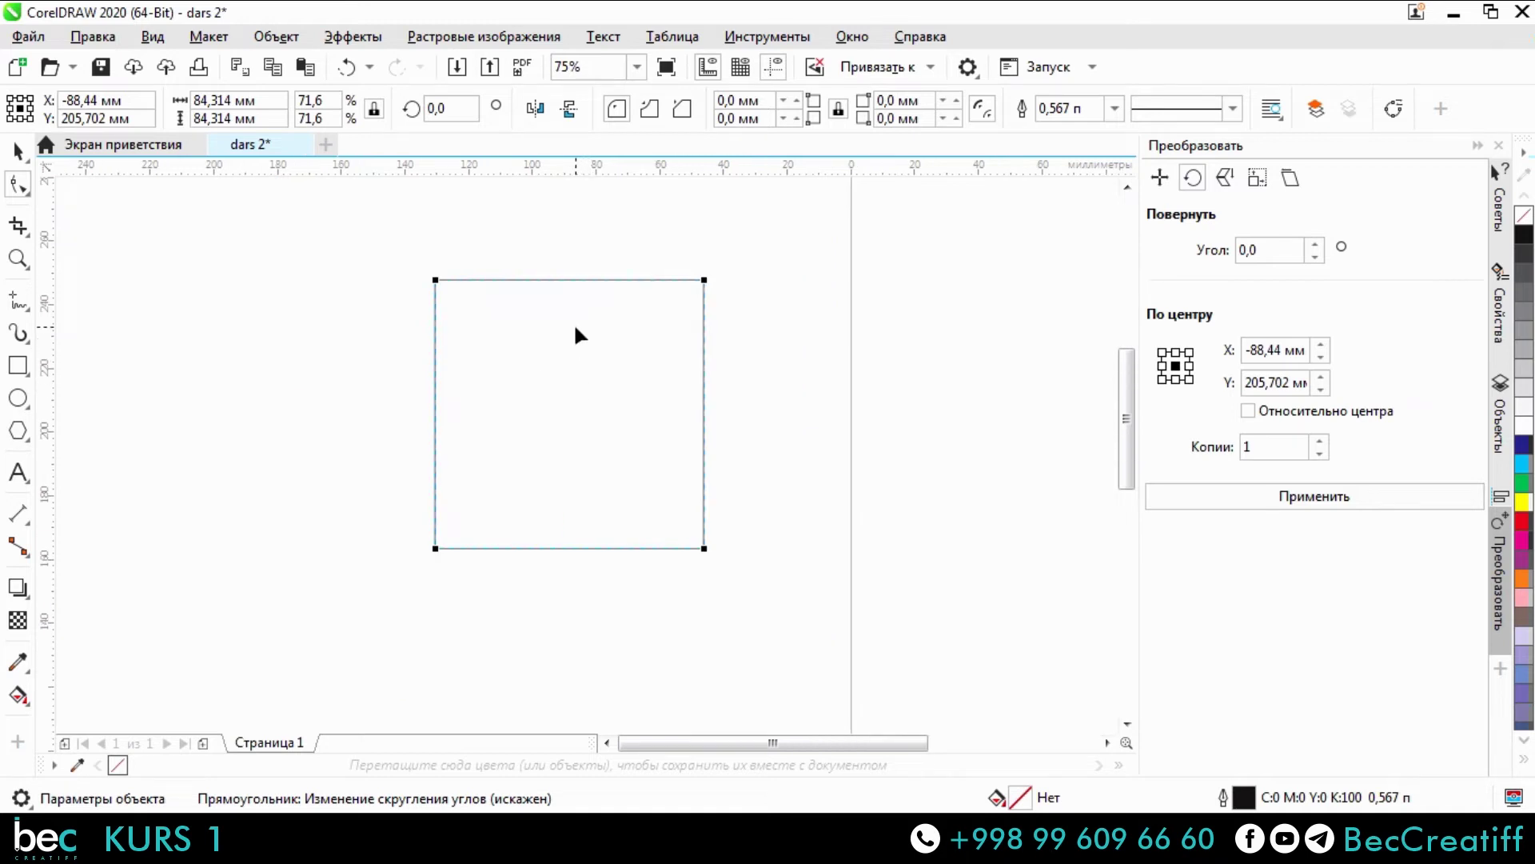
Look through the Shape and Crop tool groups and activate the Virtual Segment Delete tool (Удаление виртуального сегмента).
click(30, 196)
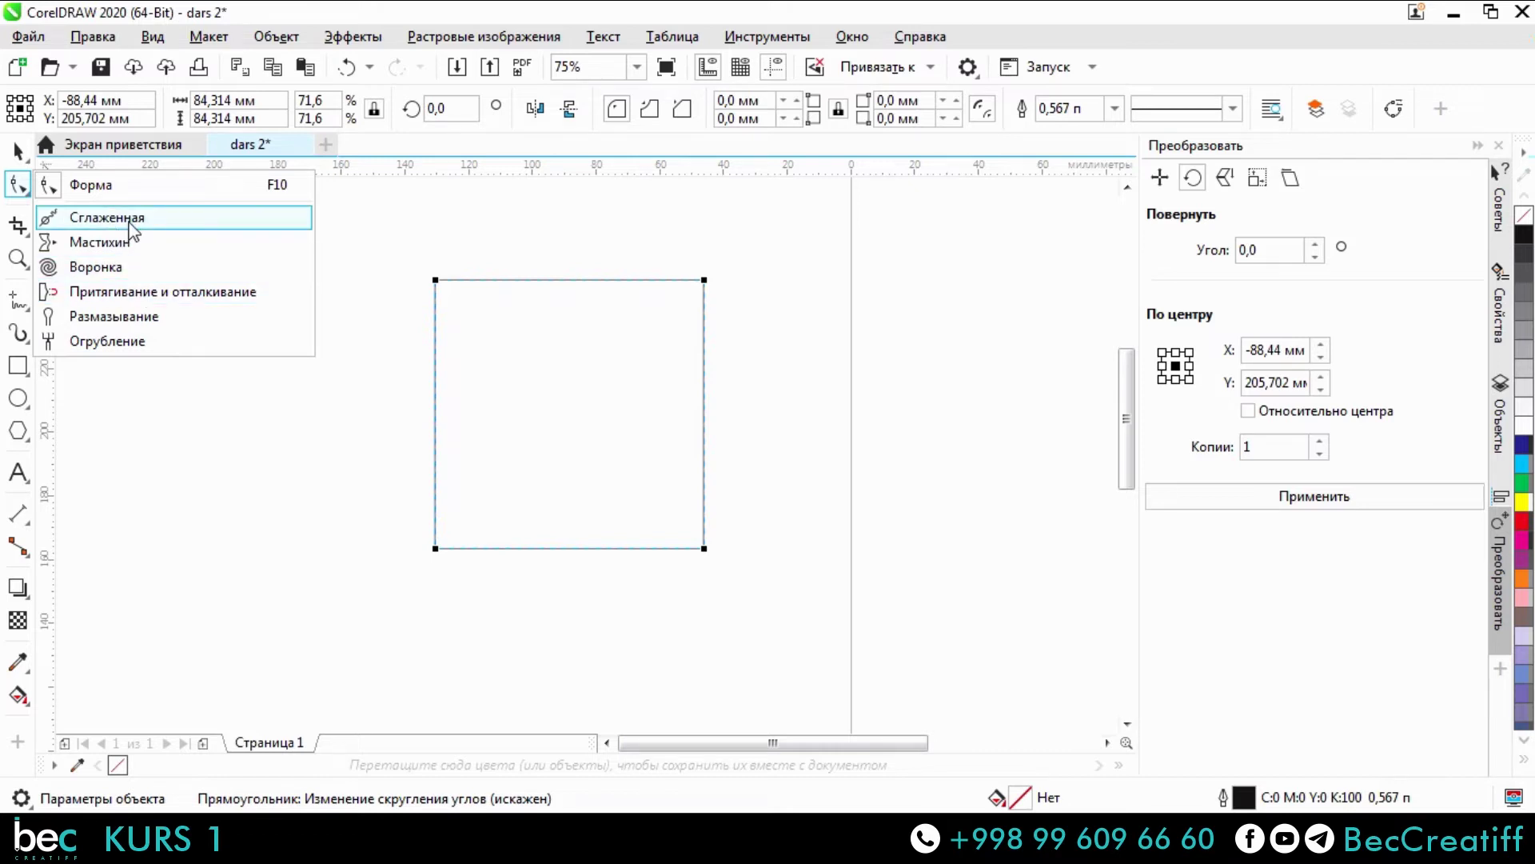
click(30, 238)
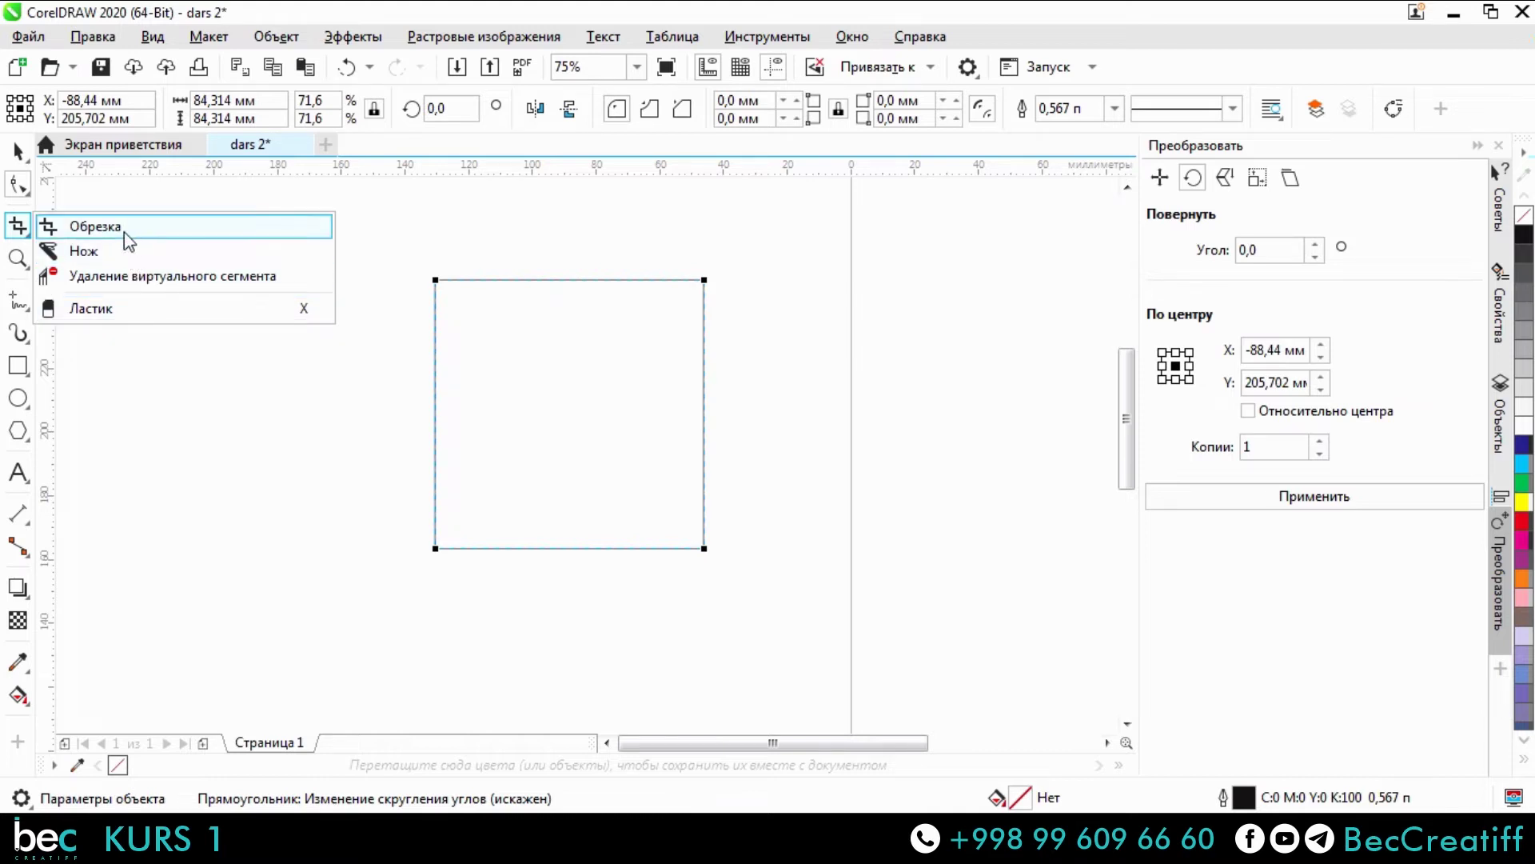
click(161, 384)
click(21, 232)
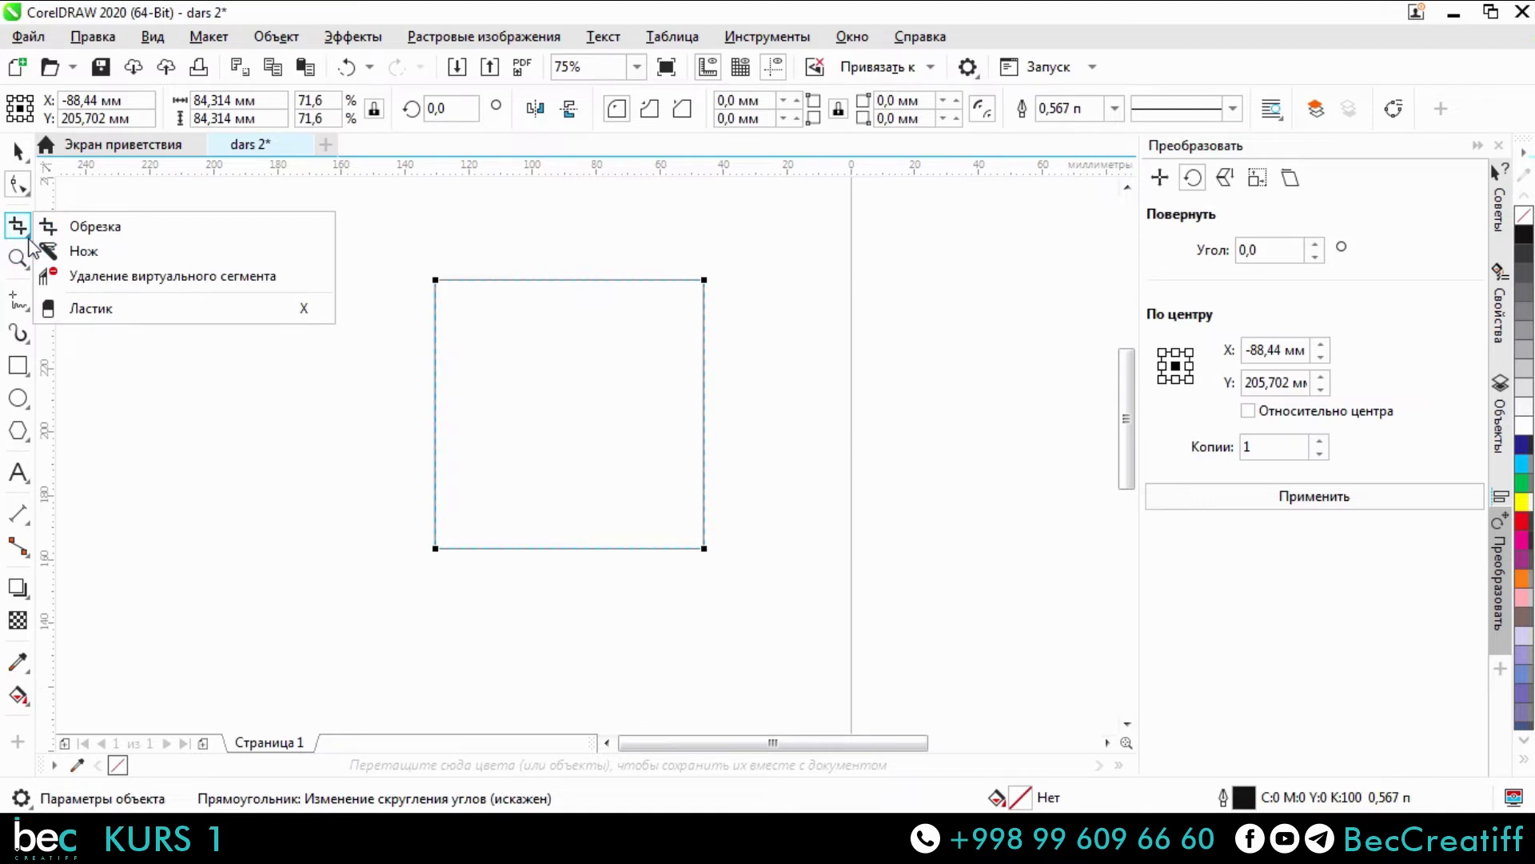
click(121, 277)
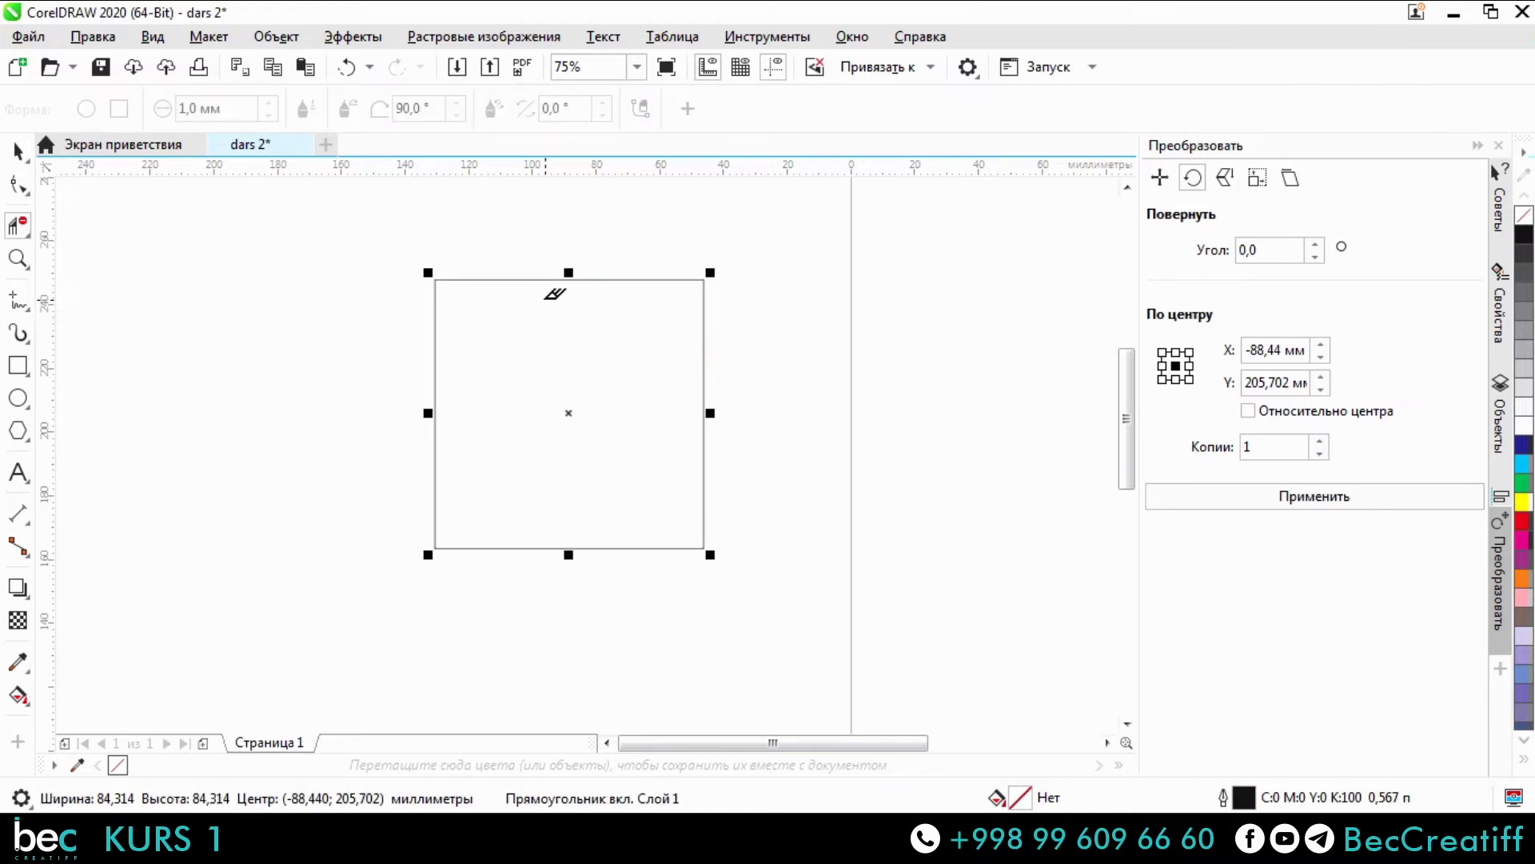
Delete the square's outline with Virtual Segment Delete, and undo the deletion.
scroll(503, 277, up, 2)
scroll(497, 268, up, 2)
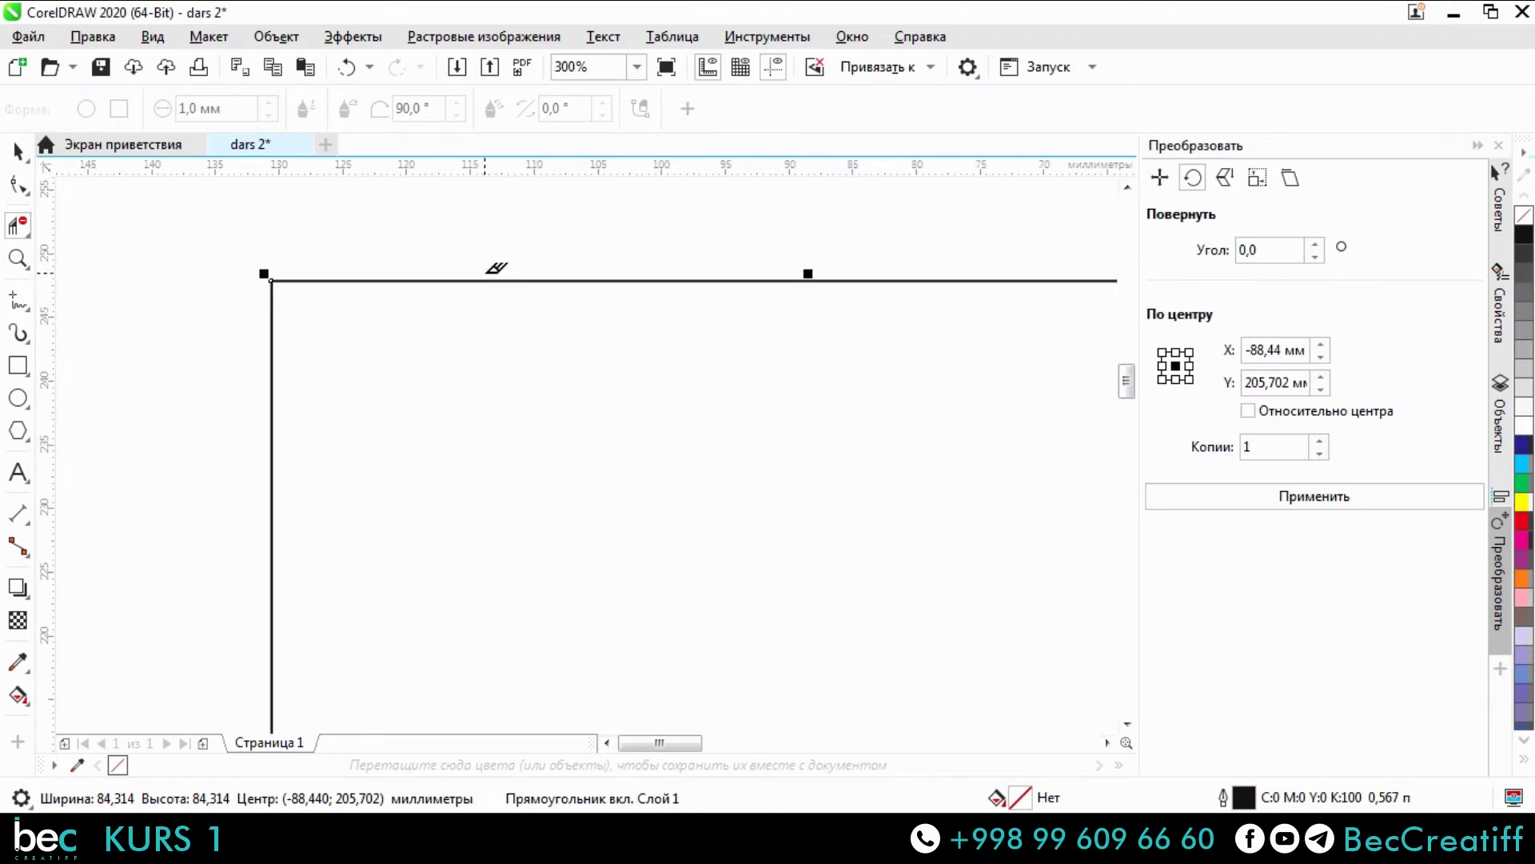
scroll(497, 268, down, 2)
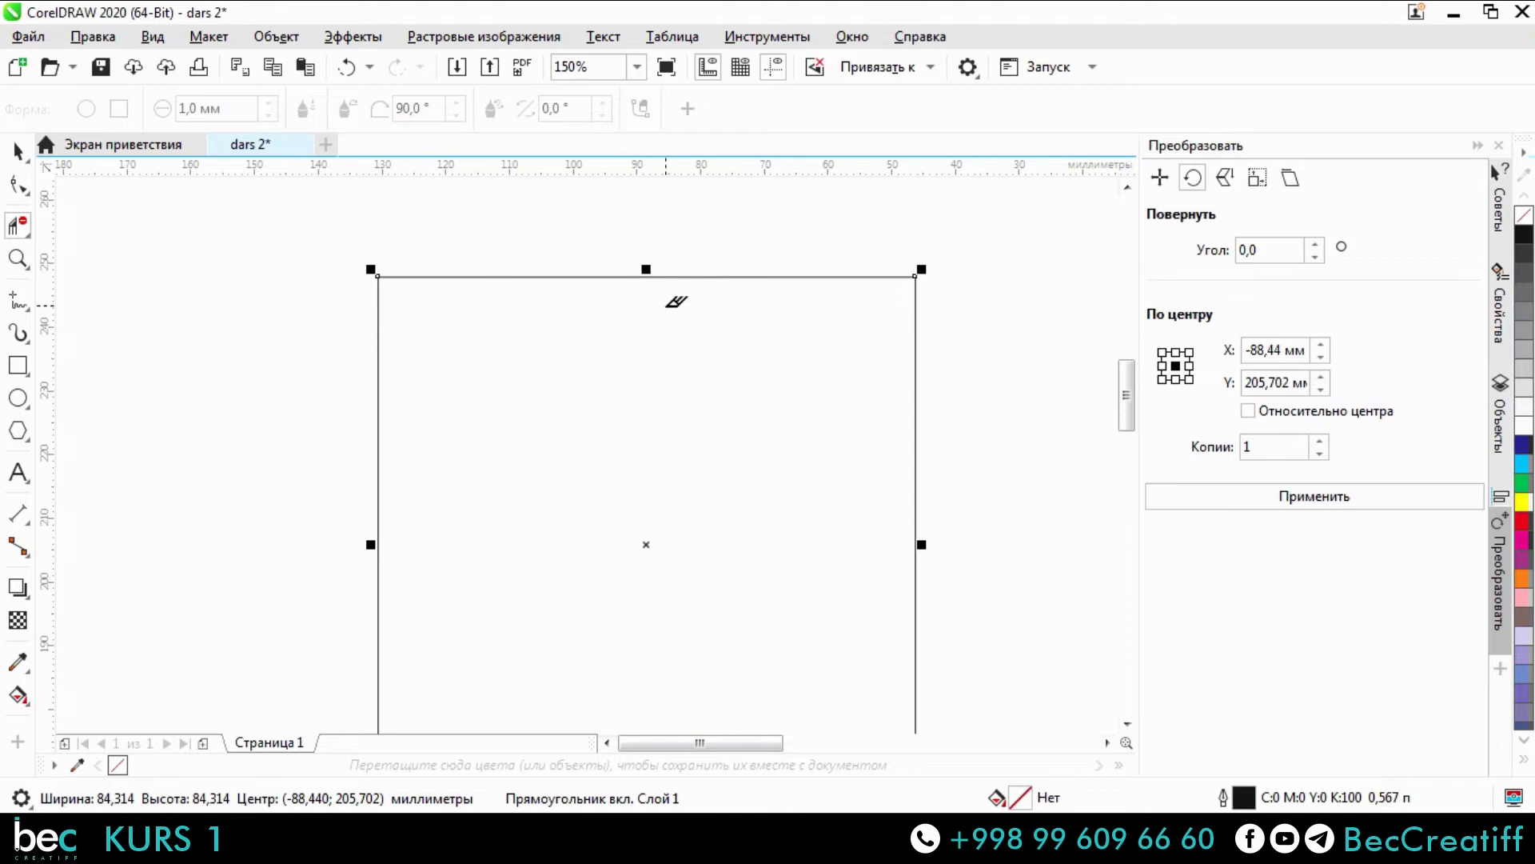
click(280, 257)
click(179, 257)
drag(120, 280, 437, 480)
key(Return)
scroll(490, 511, down, 4)
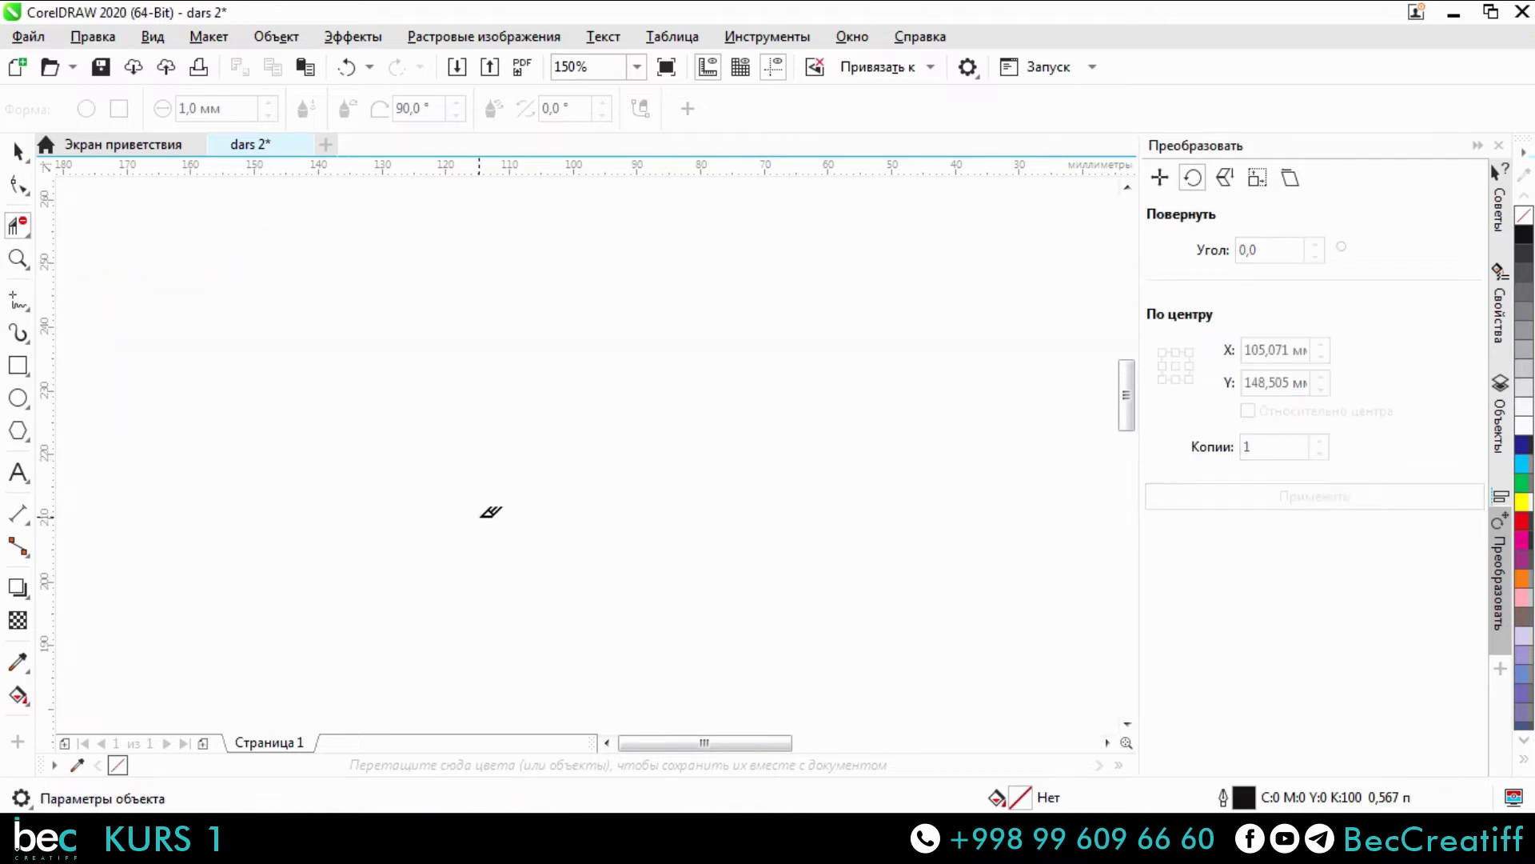
key(ctrl+z)
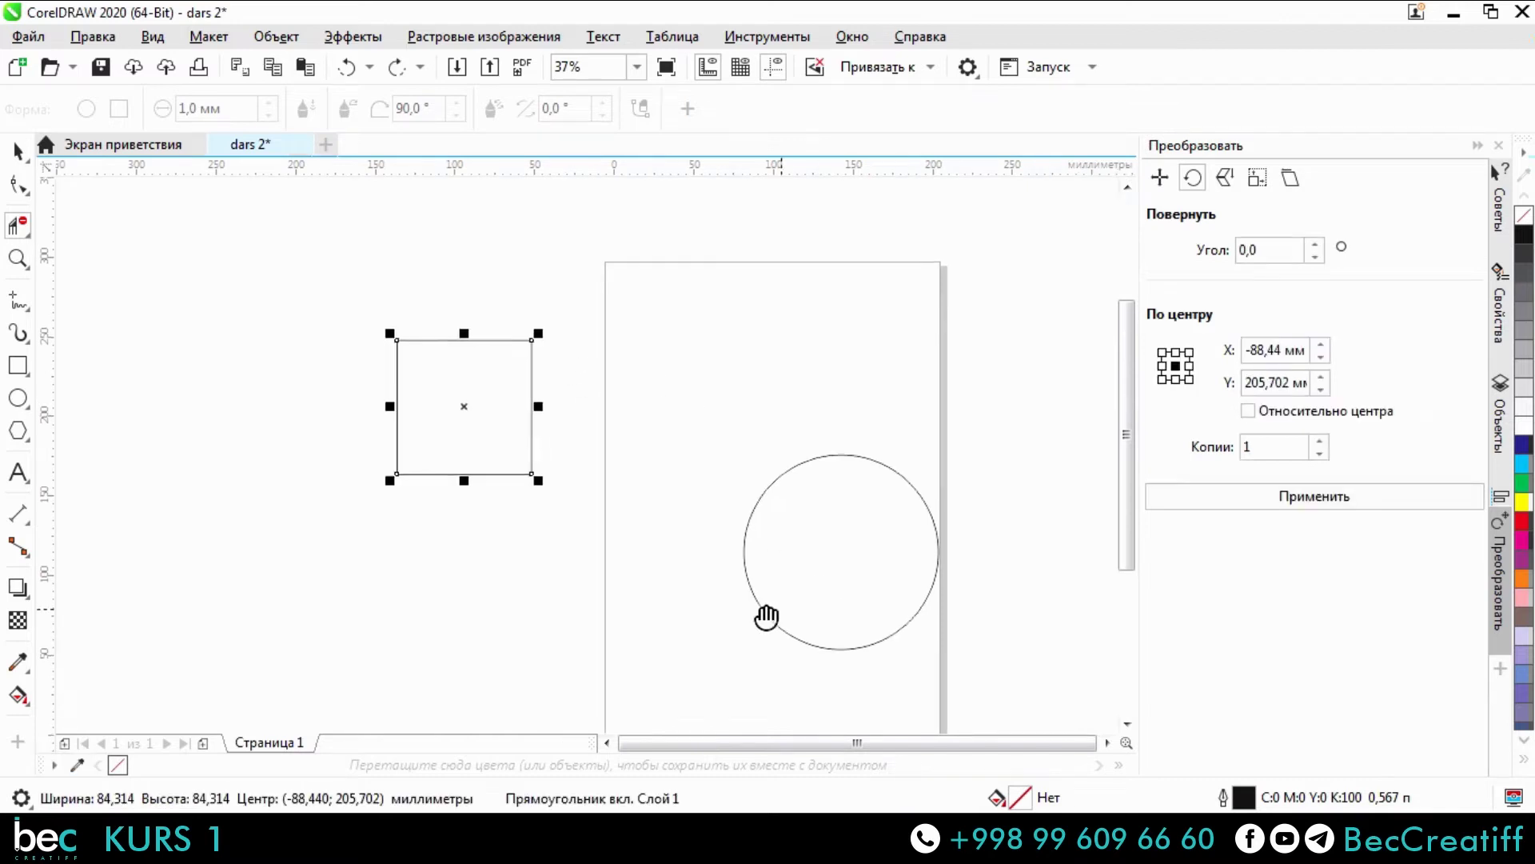
Try deleting the circle's outline with Virtual Segment Delete by marqueeing over its upper-left arc, and undo the attempt.
scroll(608, 520, up, 2)
drag(308, 271, 449, 357)
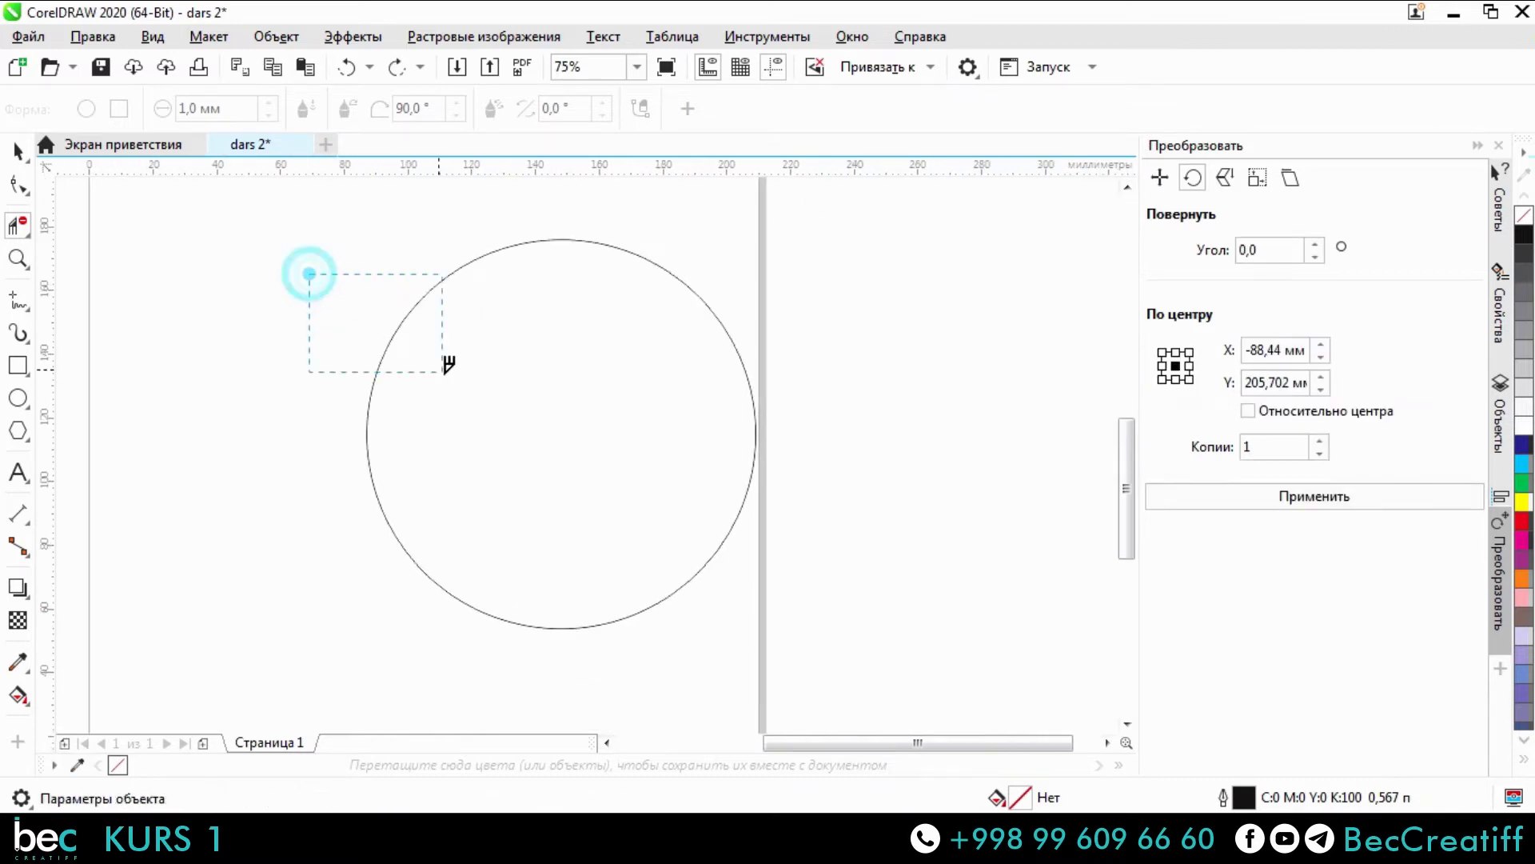
key(Return)
key(ctrl+z)
key(ctrl+z)
scroll(449, 357, left, 2)
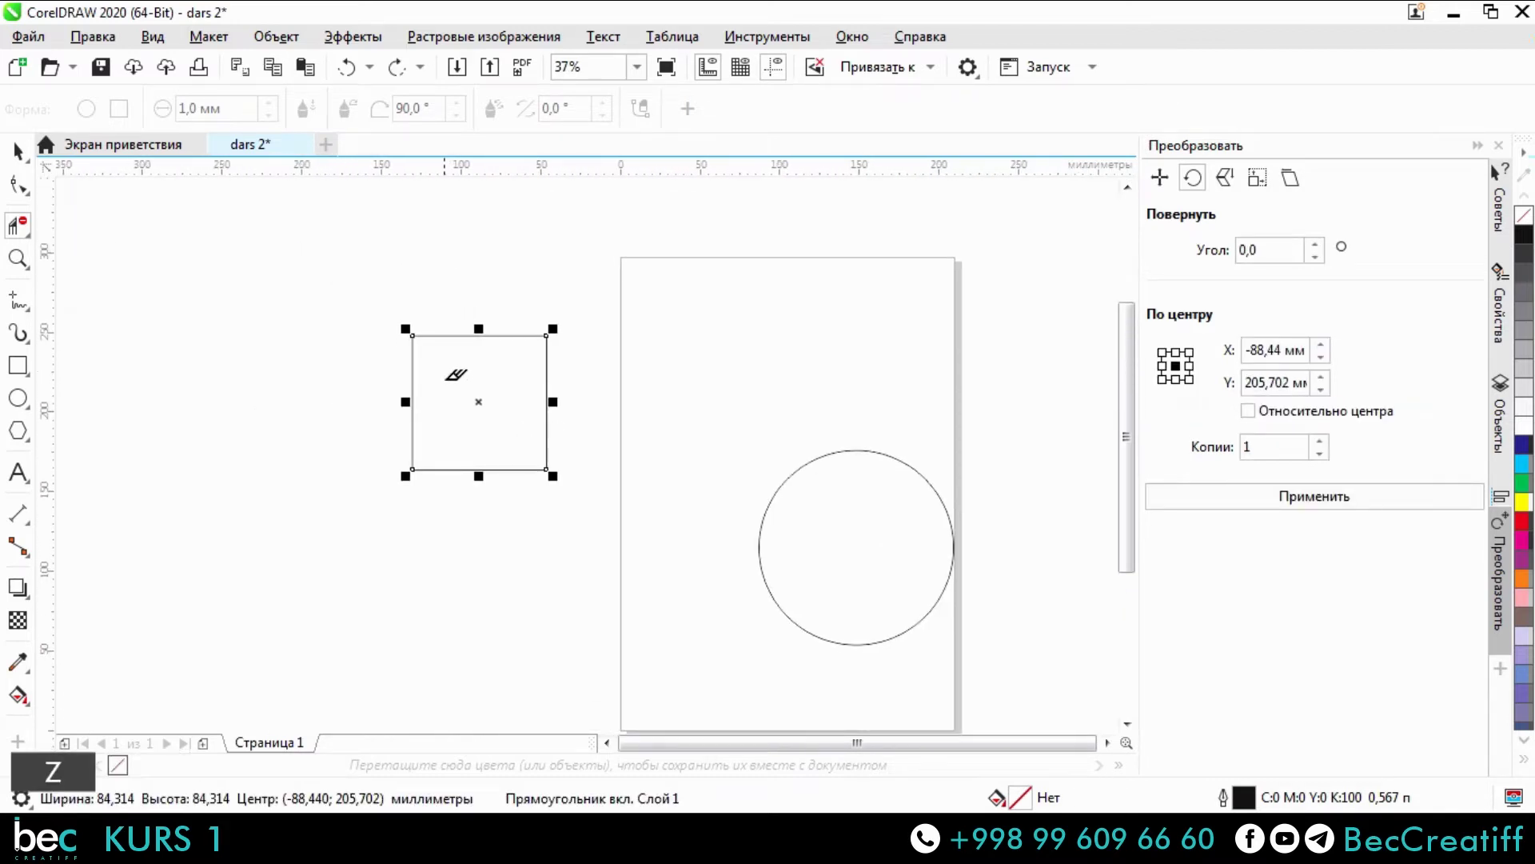
Duplicate the square with the Pick tool, placing the copy up and to the left at about X -132.5, Y 244.5 mm, overlapping the original.
scroll(415, 339, up, 2)
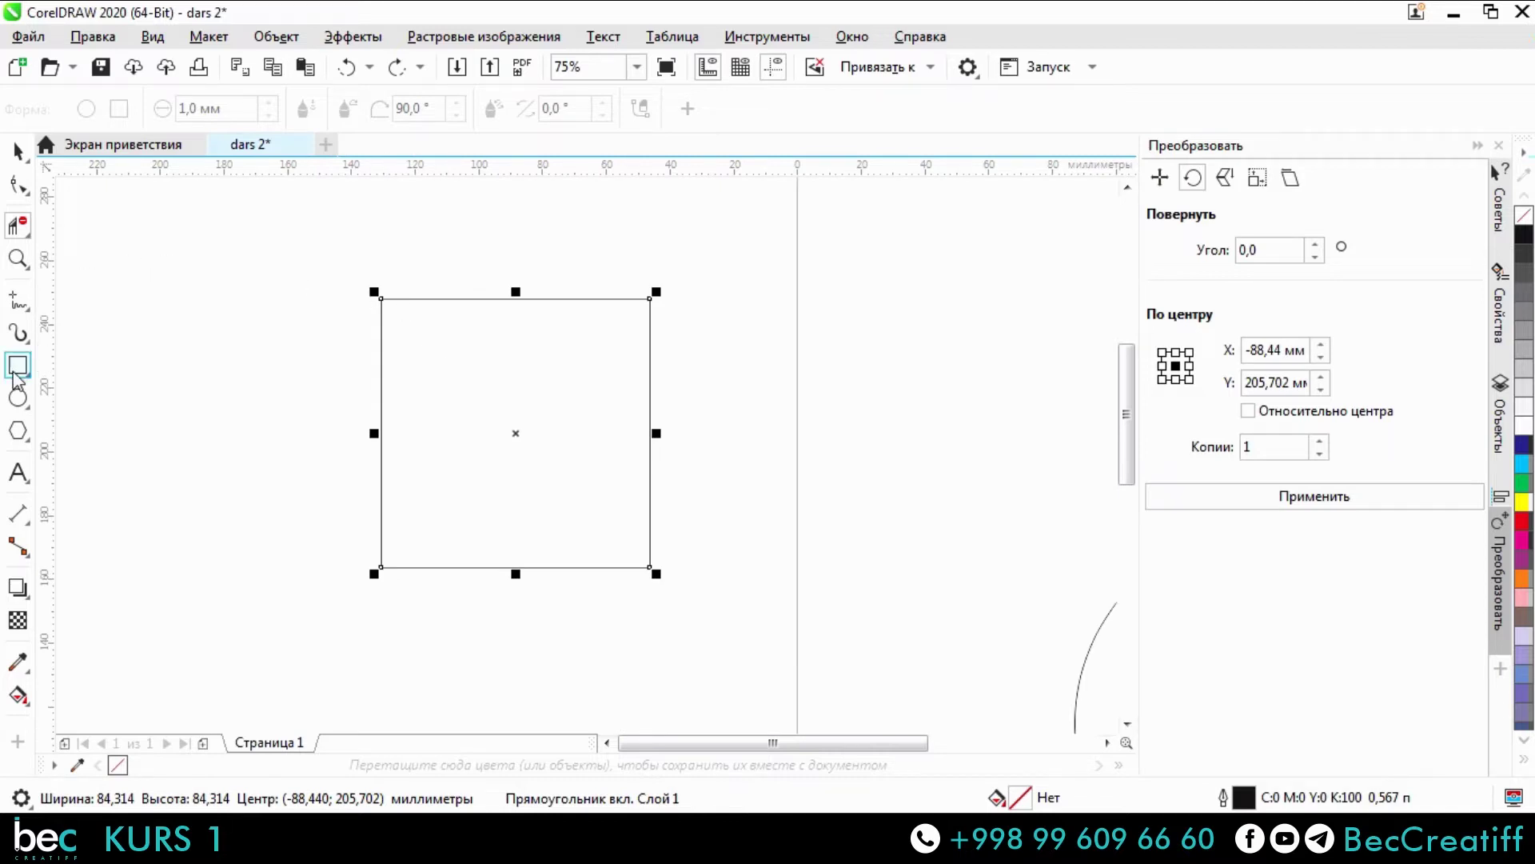
key(space)
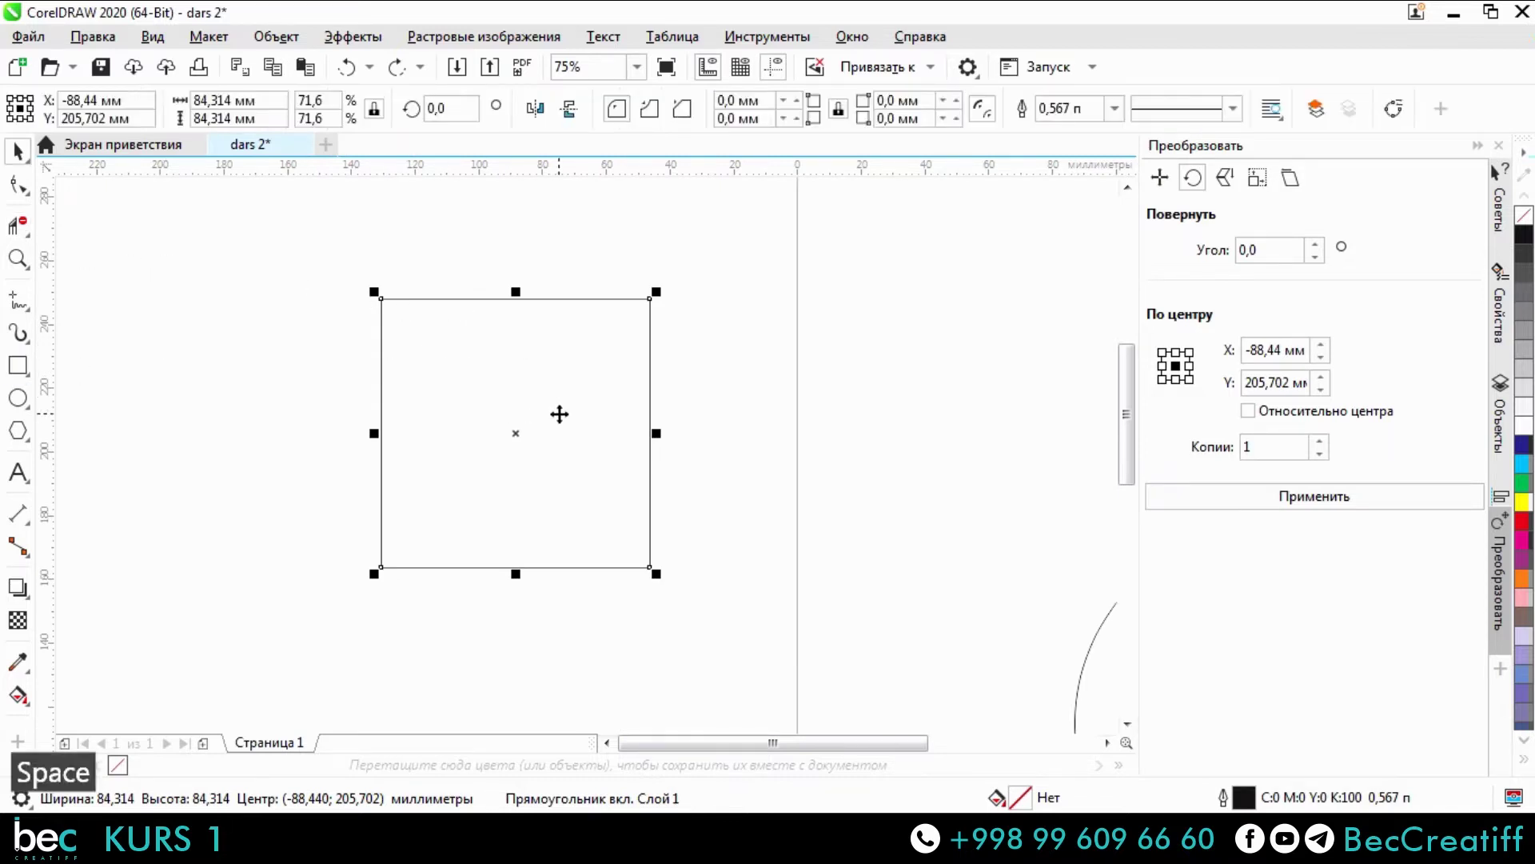
drag(560, 413, 415, 287)
scroll(644, 436, up, 2)
scroll(644, 436, left, 2)
scroll(553, 432, up, 2)
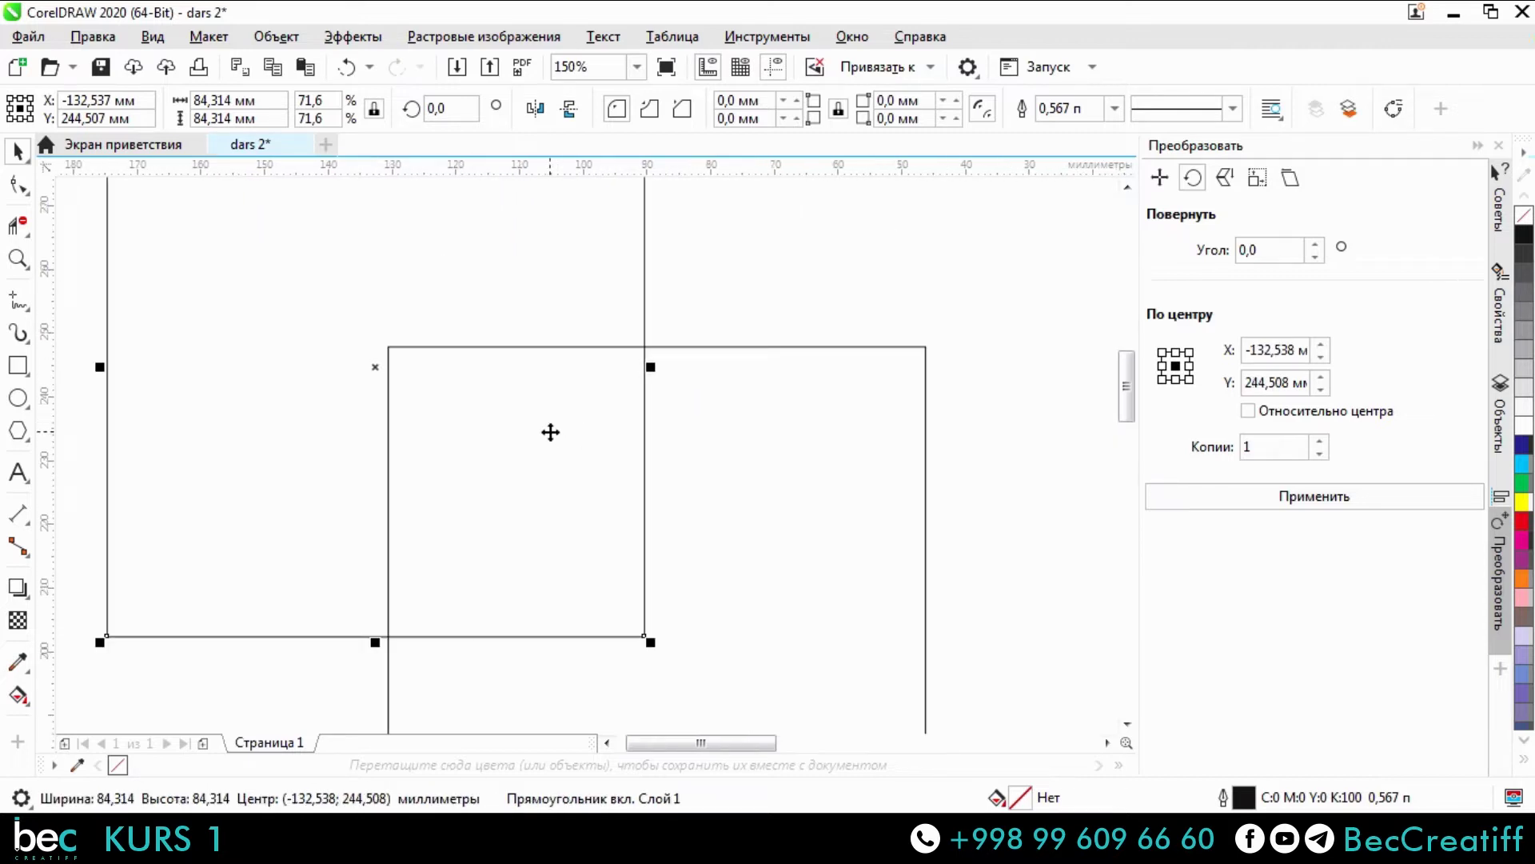
Delete the part of the original square's outline inside the copy with Virtual Segment Delete, and undo the deletion.
key(space)
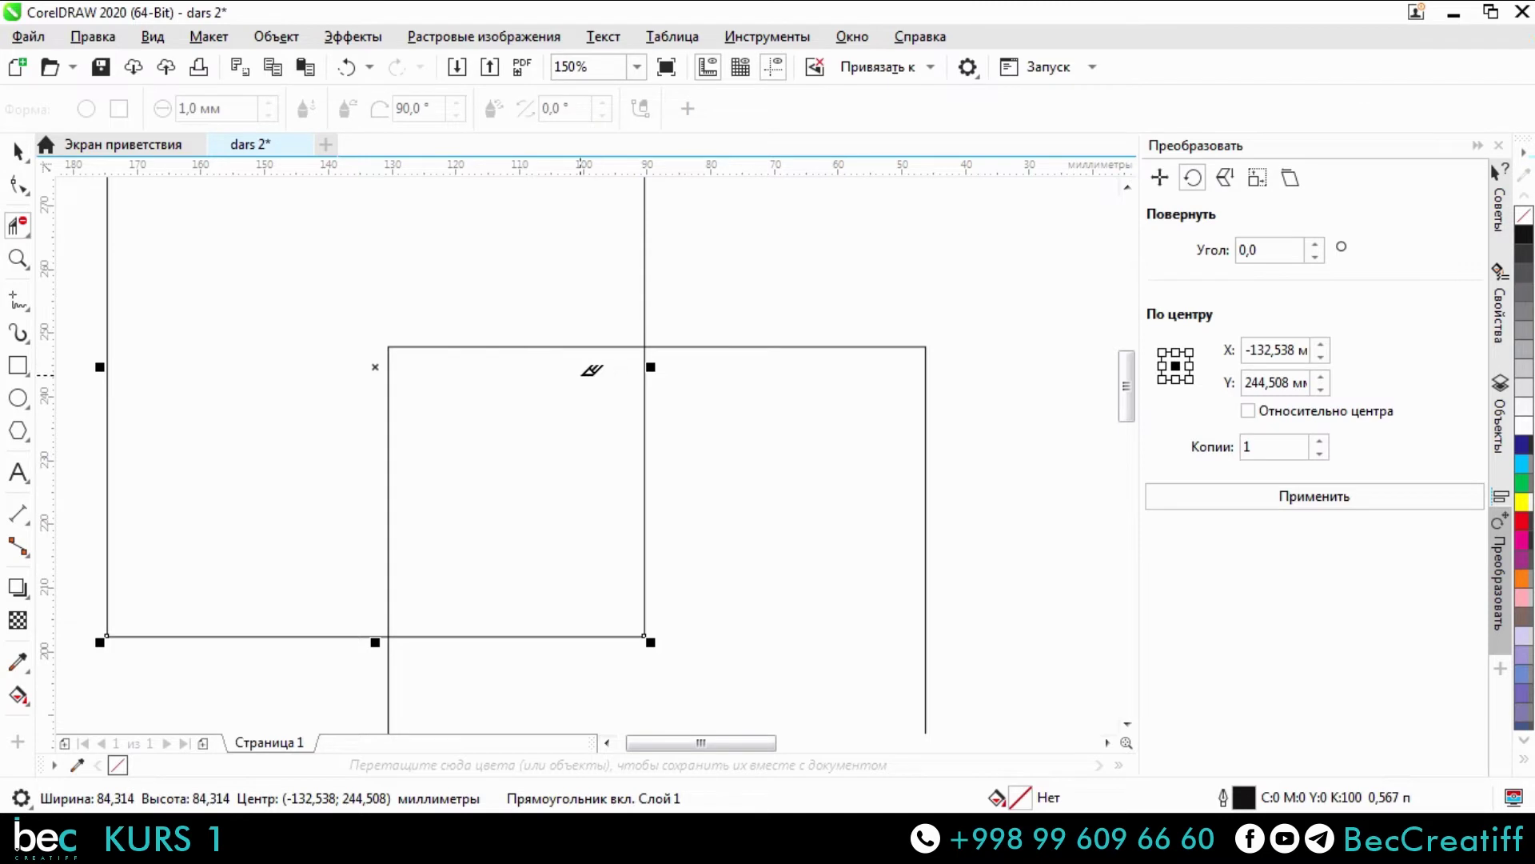
scroll(592, 370, up, 2)
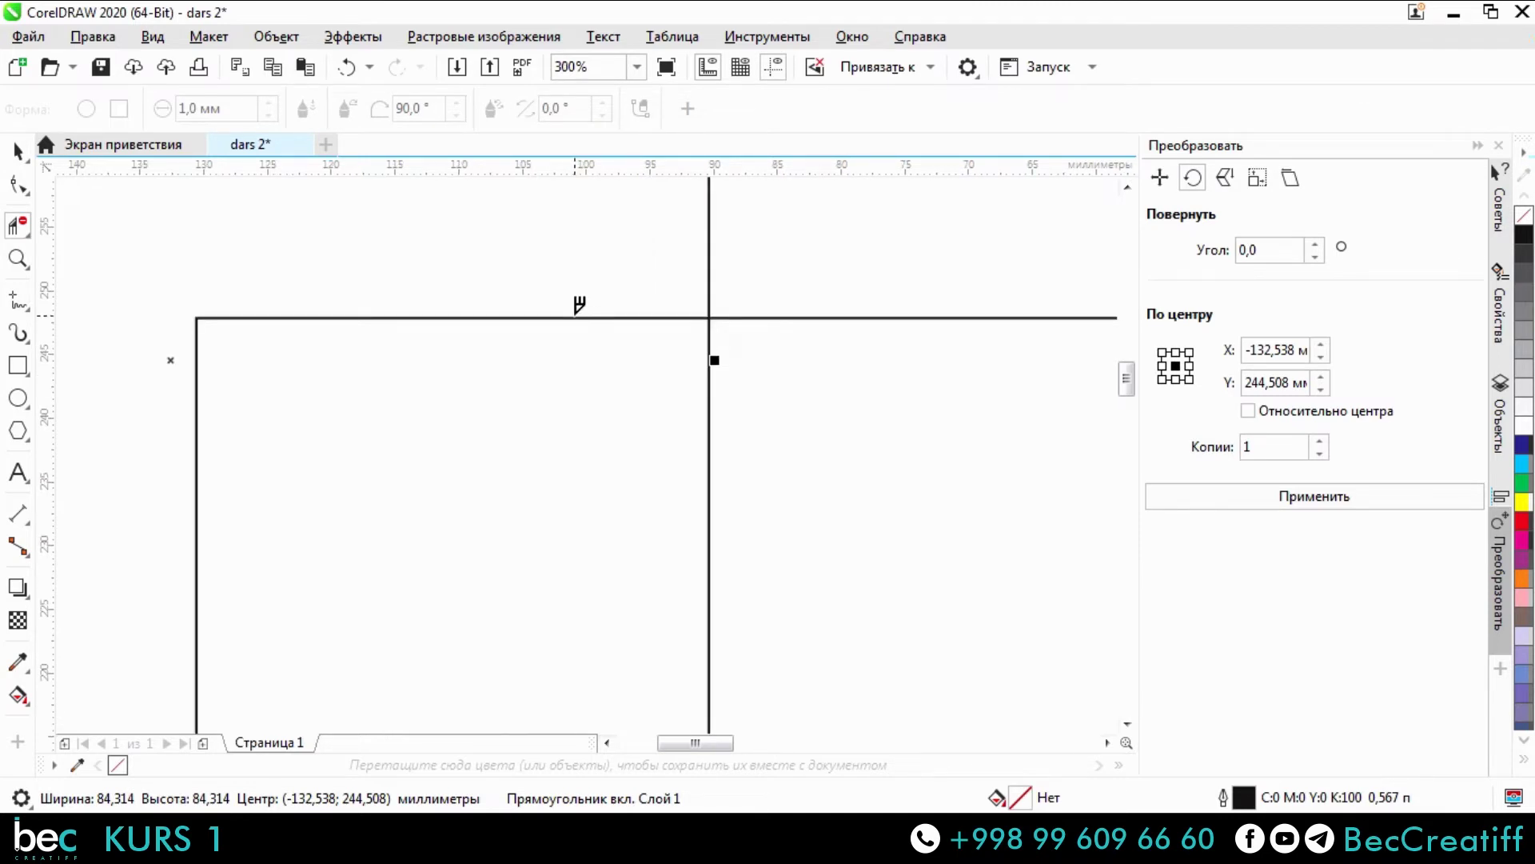
click(577, 314)
scroll(584, 310, down, 2)
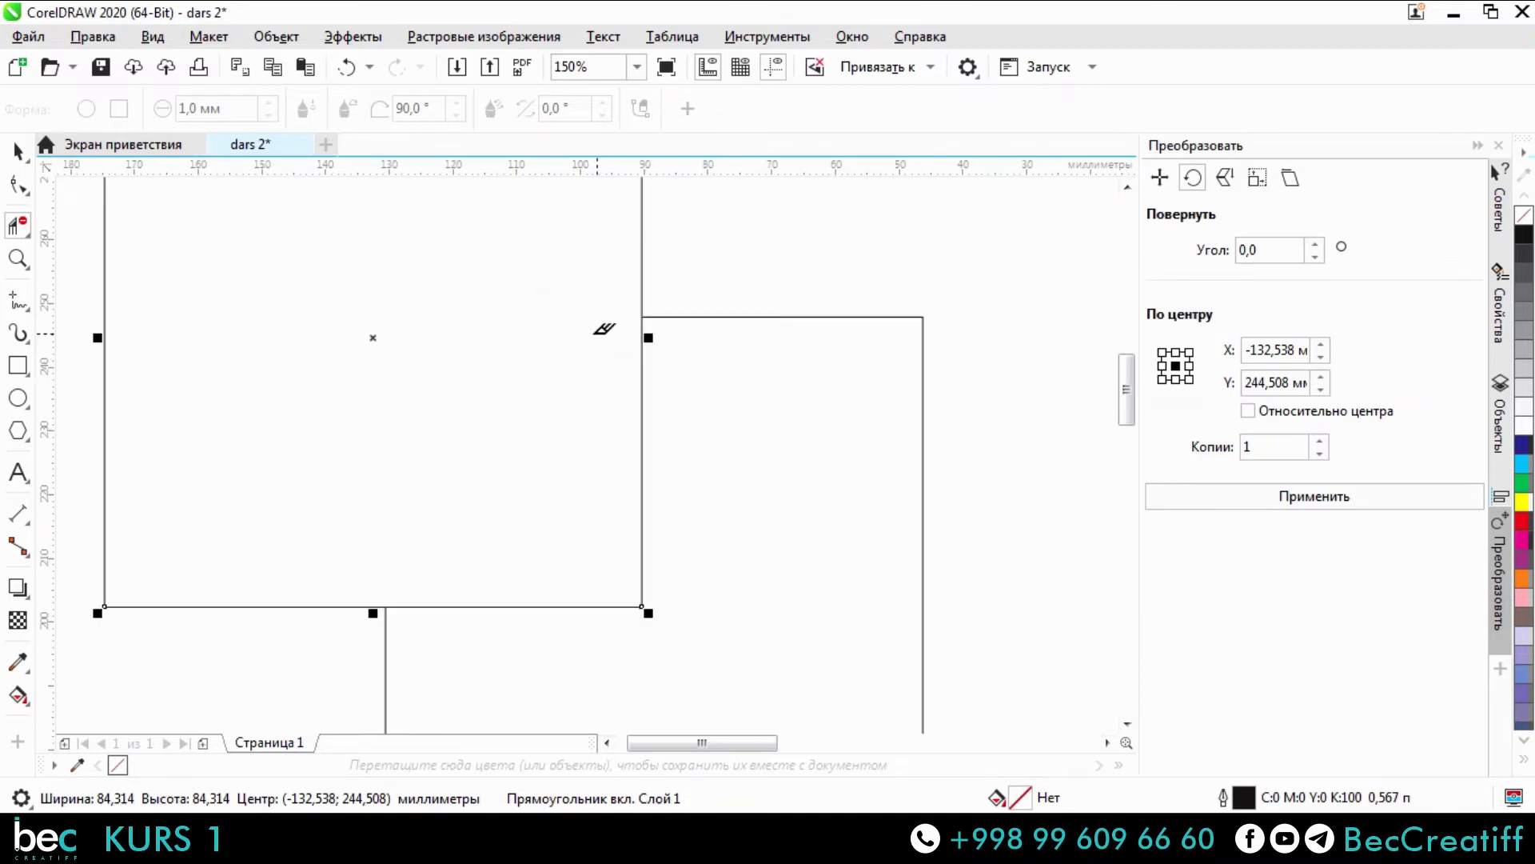
key(ctrl+z)
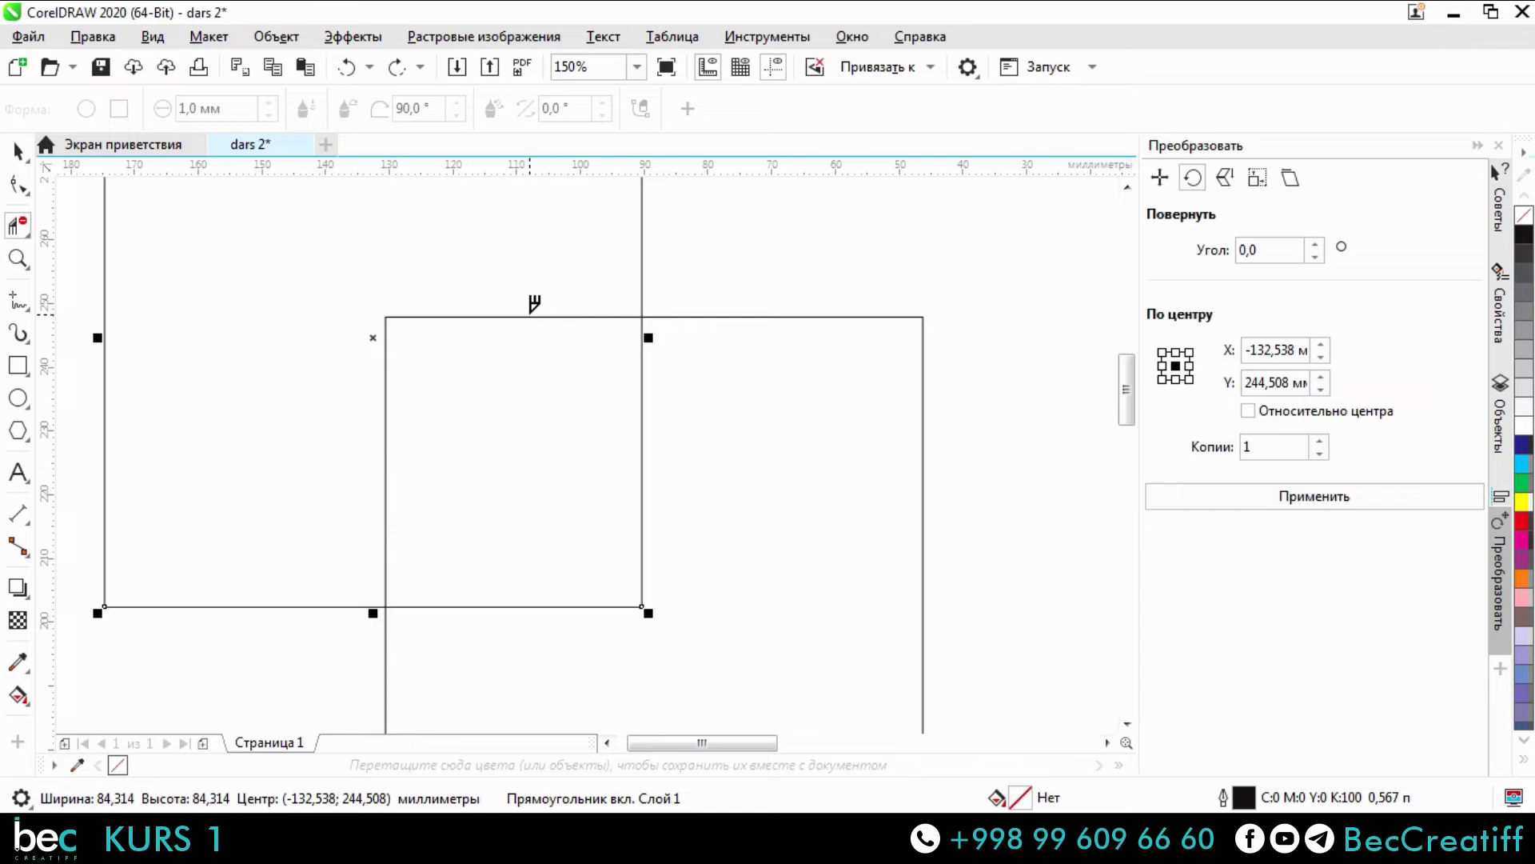
Repeat the deletion of the original square's overlapped segment, inspect the cut ends at both intersections, and undo it.
click(532, 316)
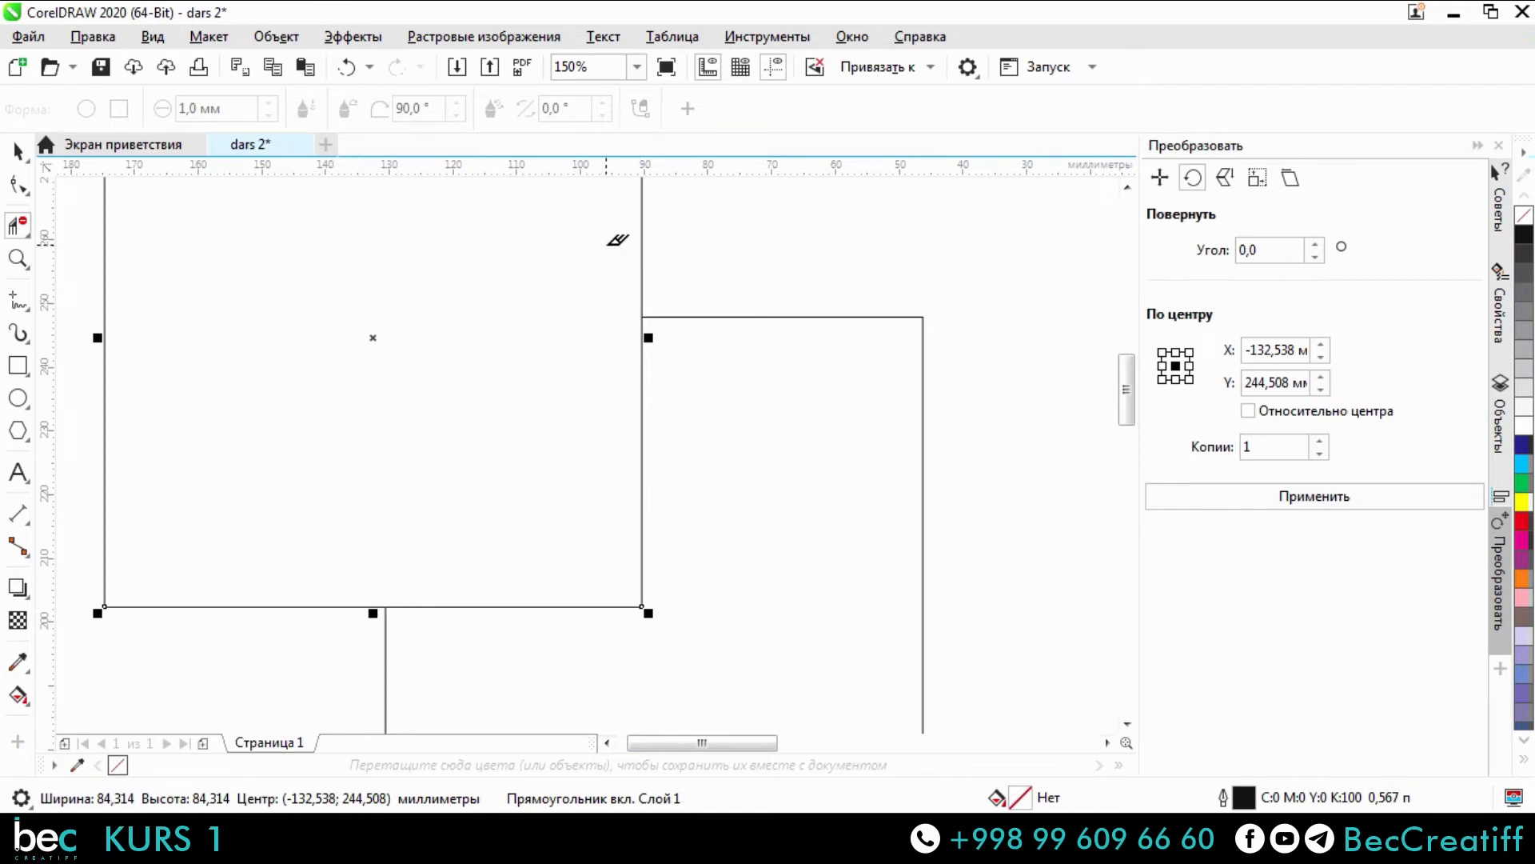
scroll(528, 393, down, 2)
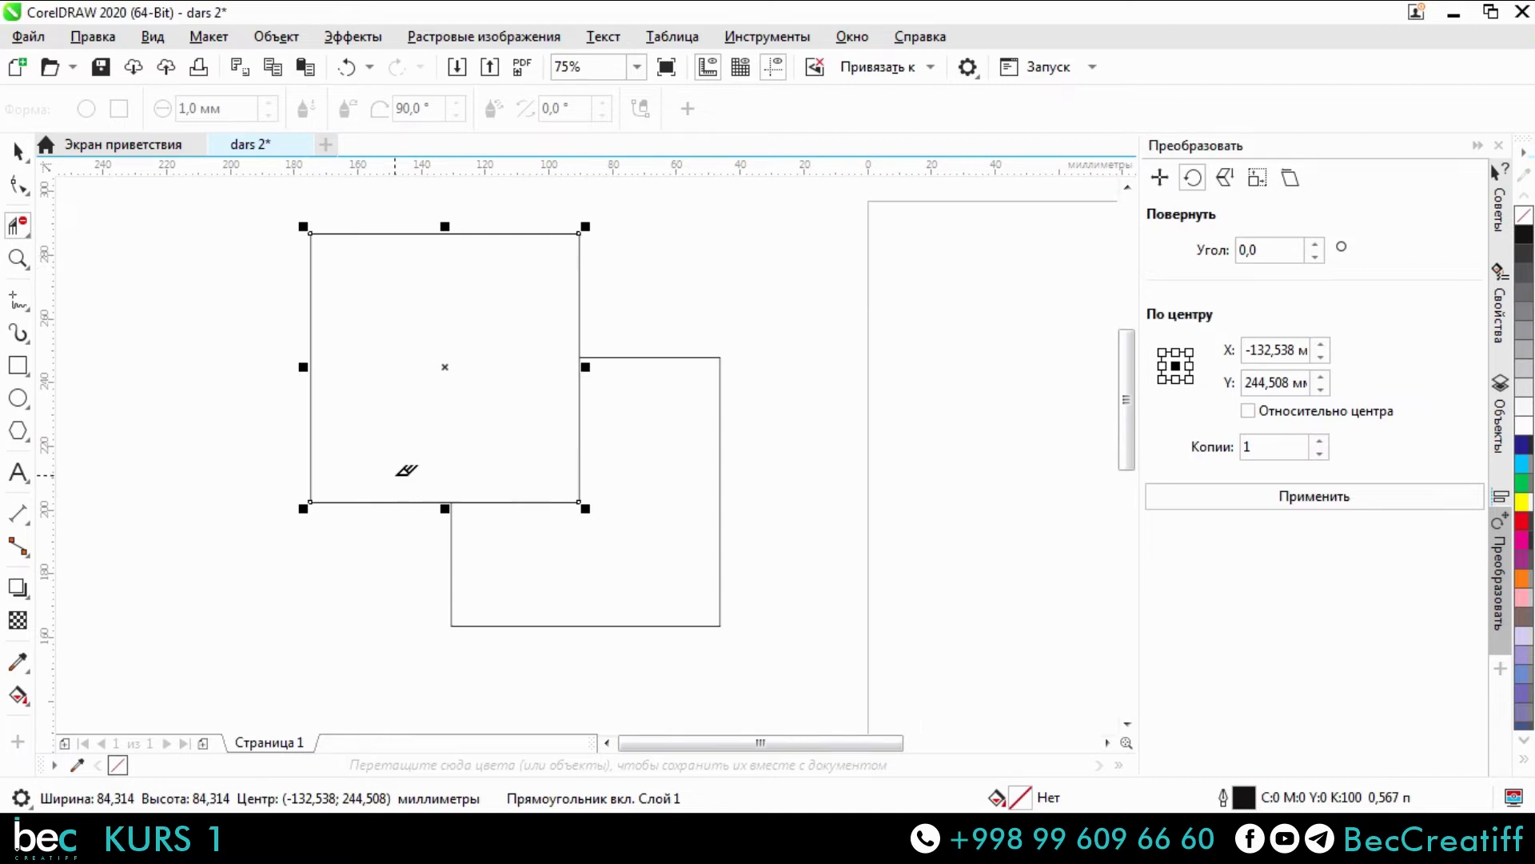
scroll(583, 384, up, 2)
scroll(583, 384, up, 2)
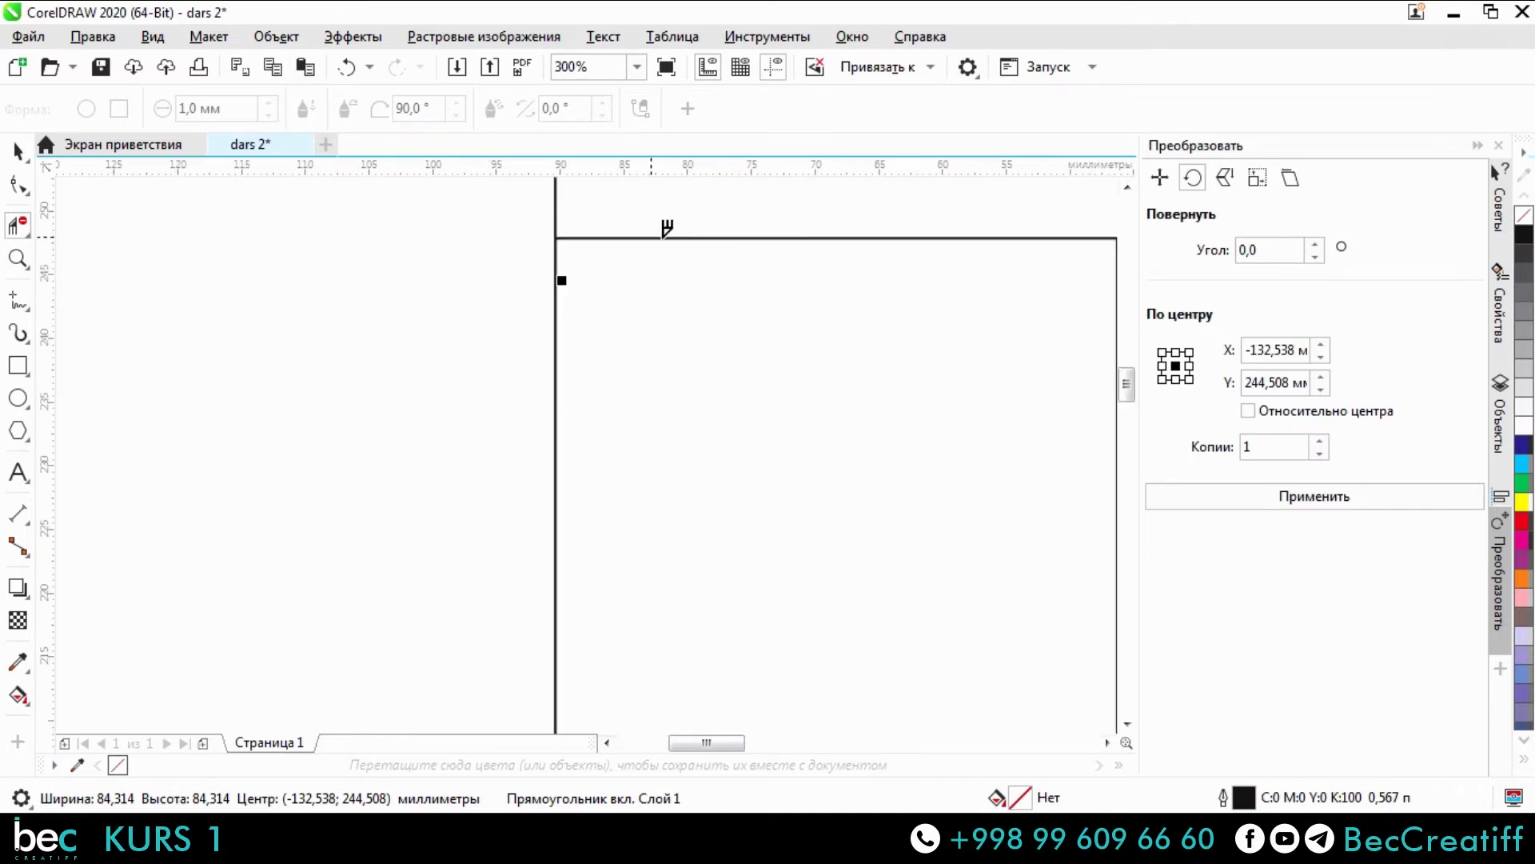
scroll(880, 256, down, 2)
scroll(612, 414, up, 2)
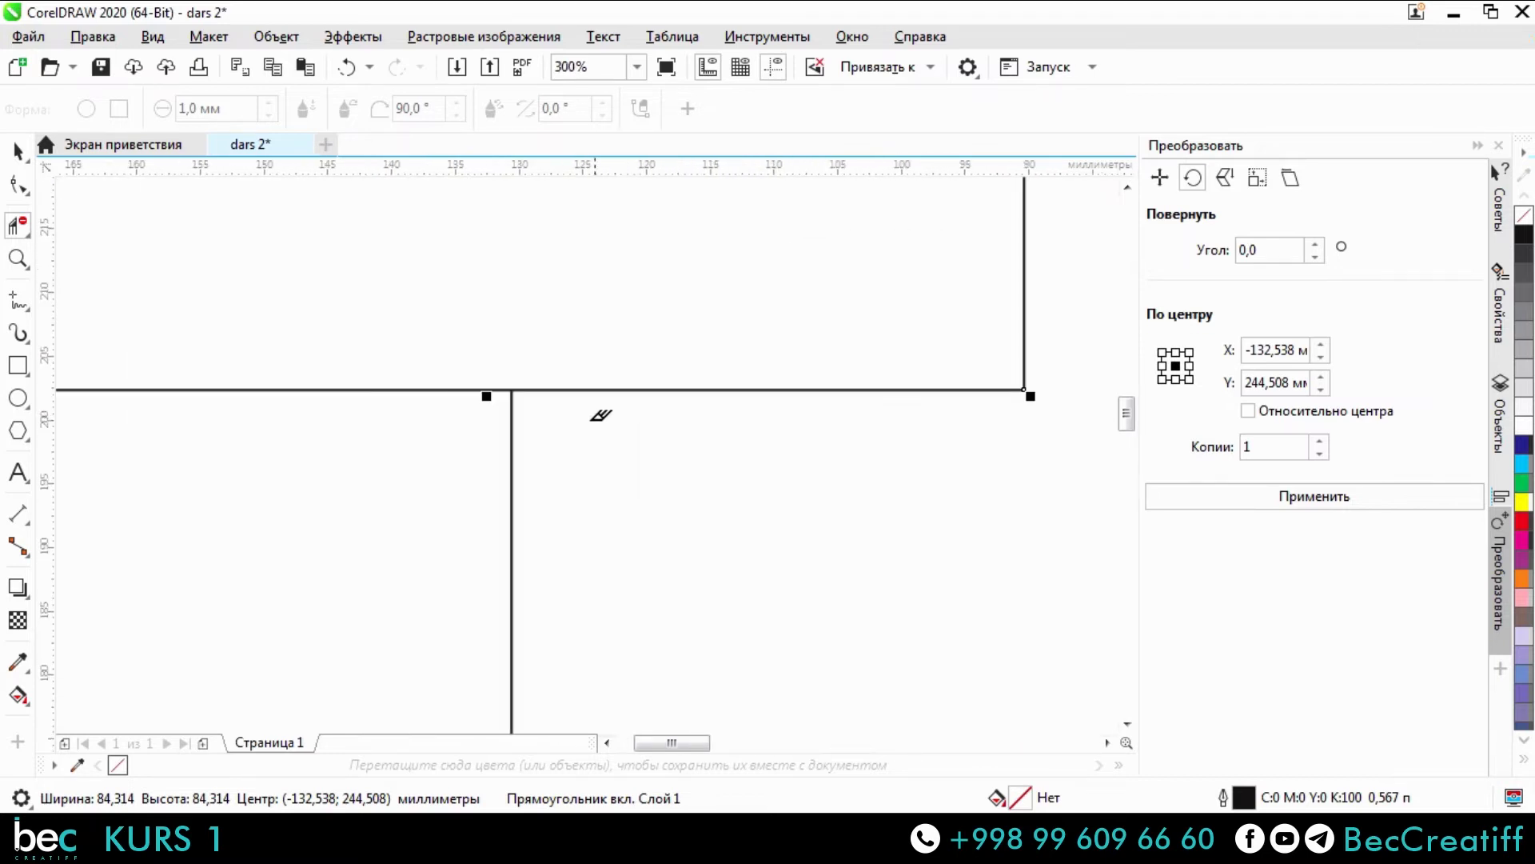
scroll(600, 410, down, 2)
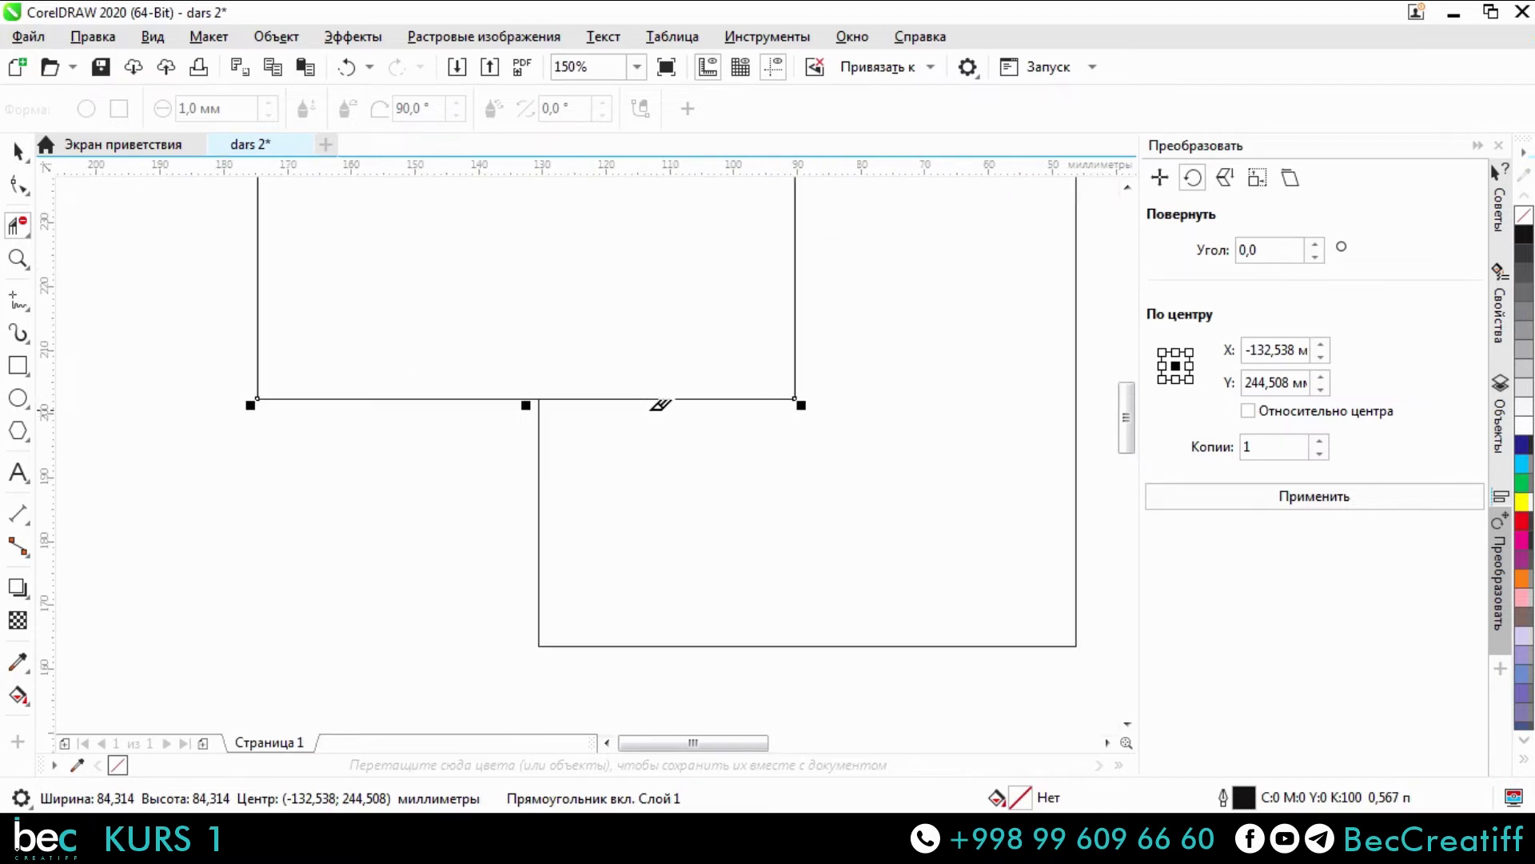
drag(655, 405, 537, 519)
key(space)
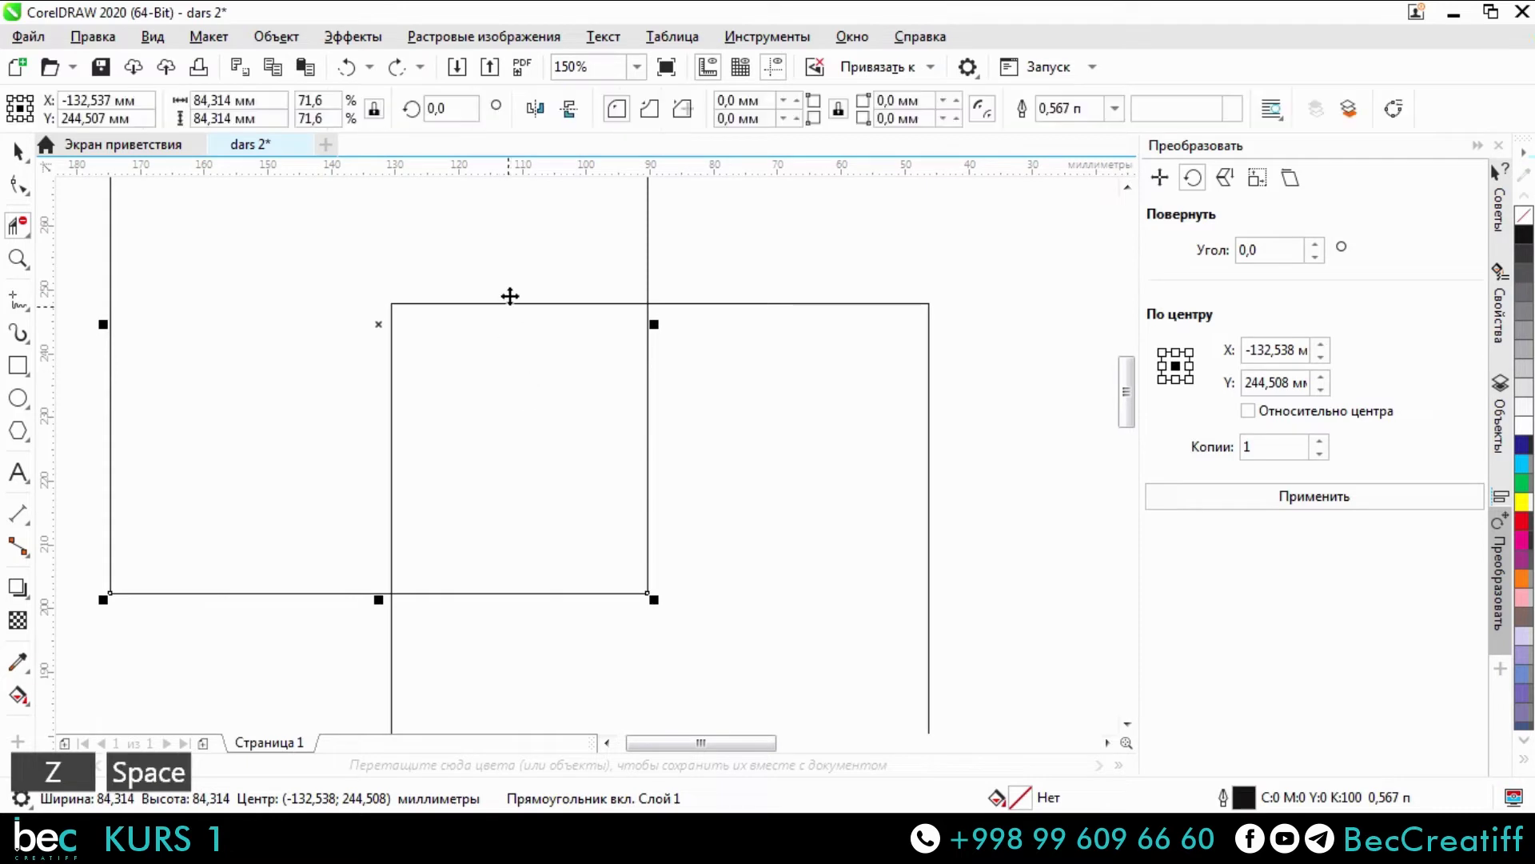
Move the copied square to about X -101.1, Y 219.5 mm, and try Virtual Segment Delete on the original's enclosed outline.
scroll(559, 308, down, 2)
drag(553, 273, 653, 352)
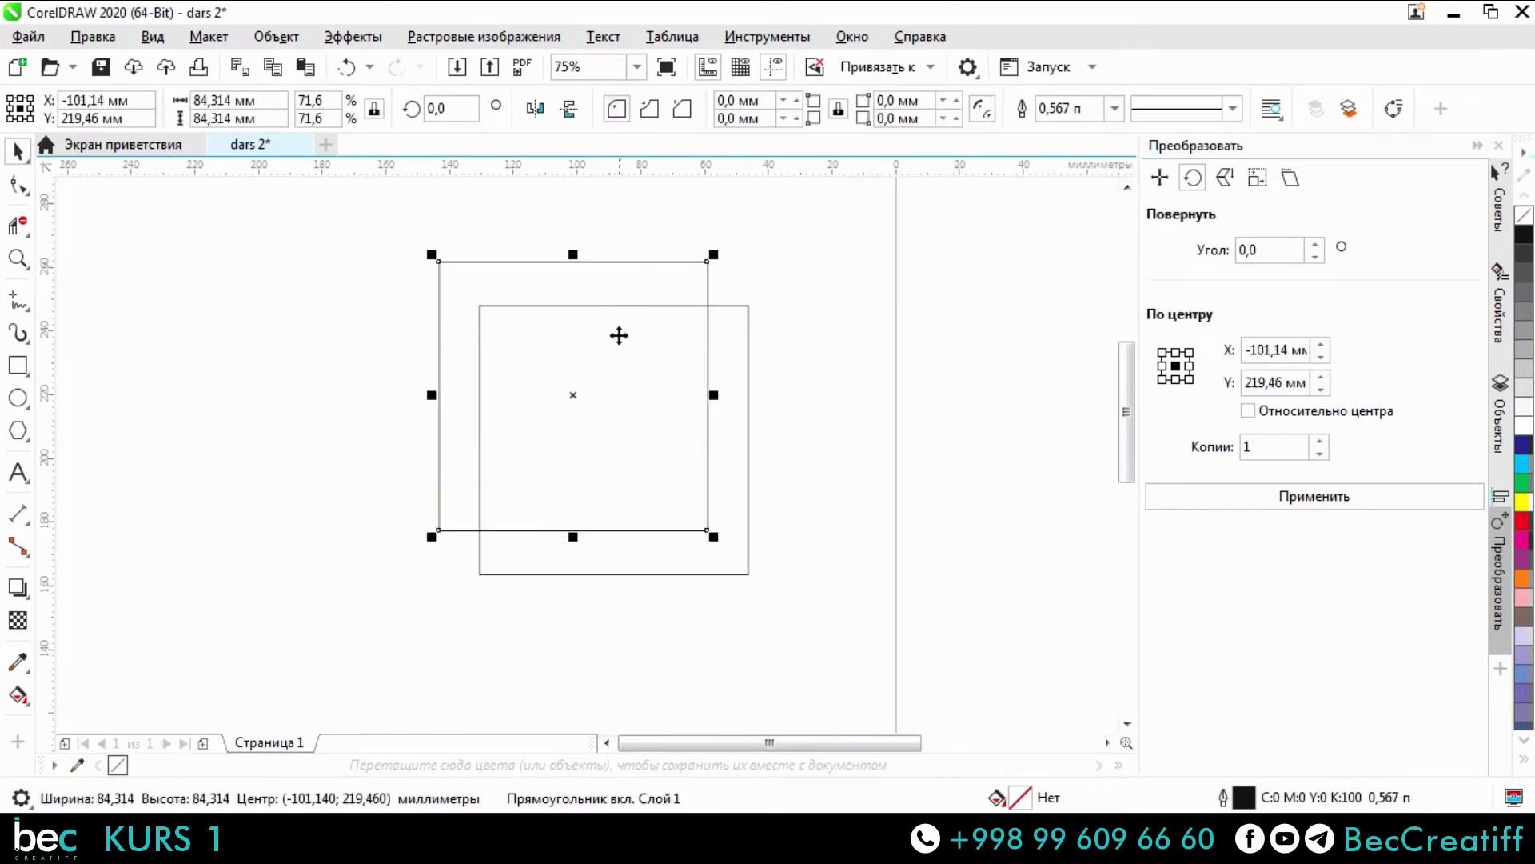
key(space)
click(627, 304)
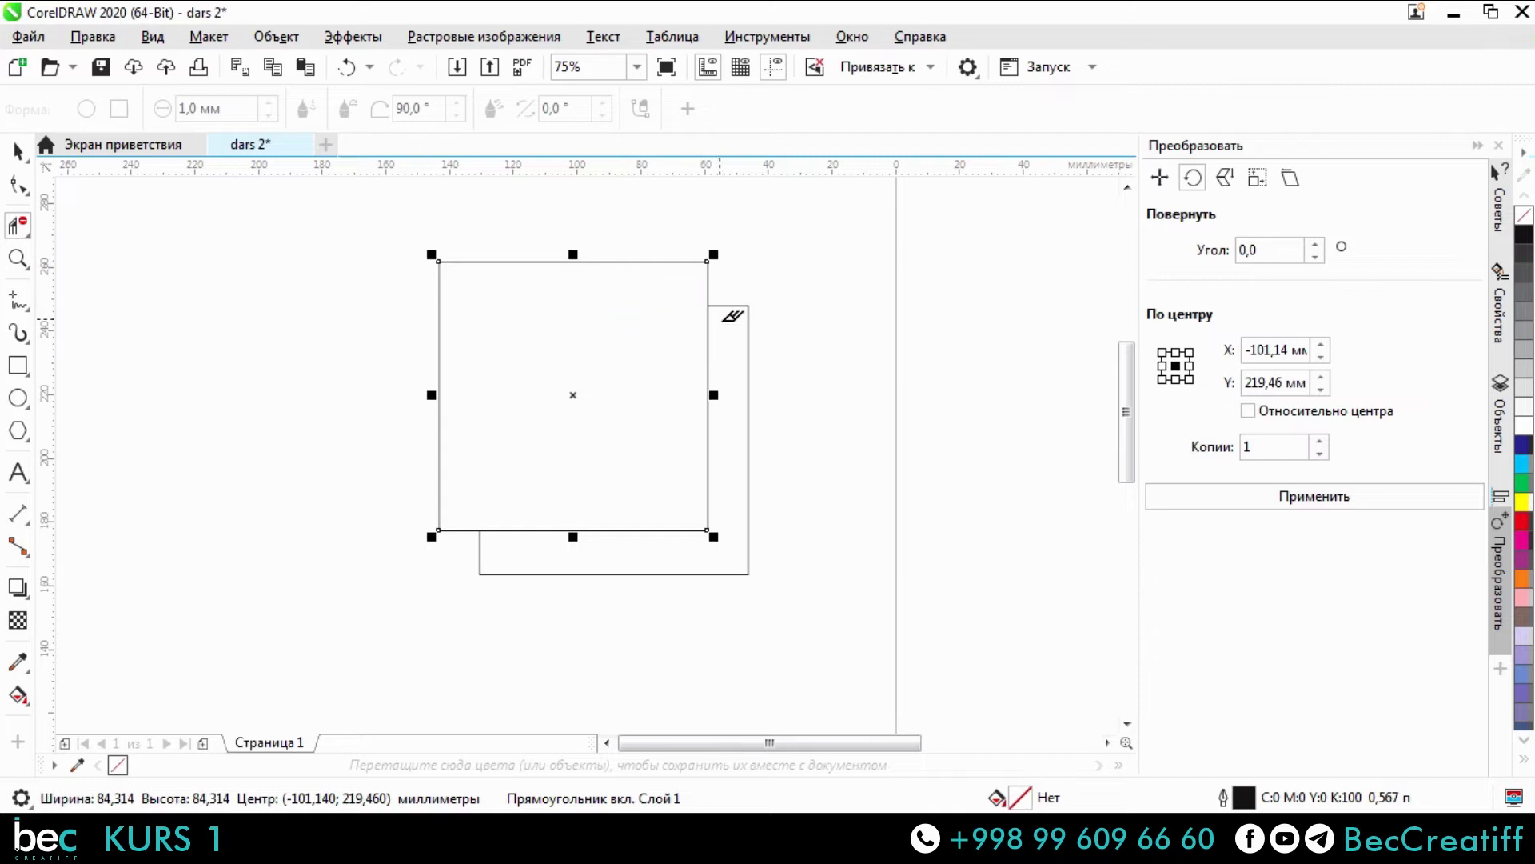
scroll(730, 315, up, 2)
key(ctrl+z)
scroll(717, 312, up, 4)
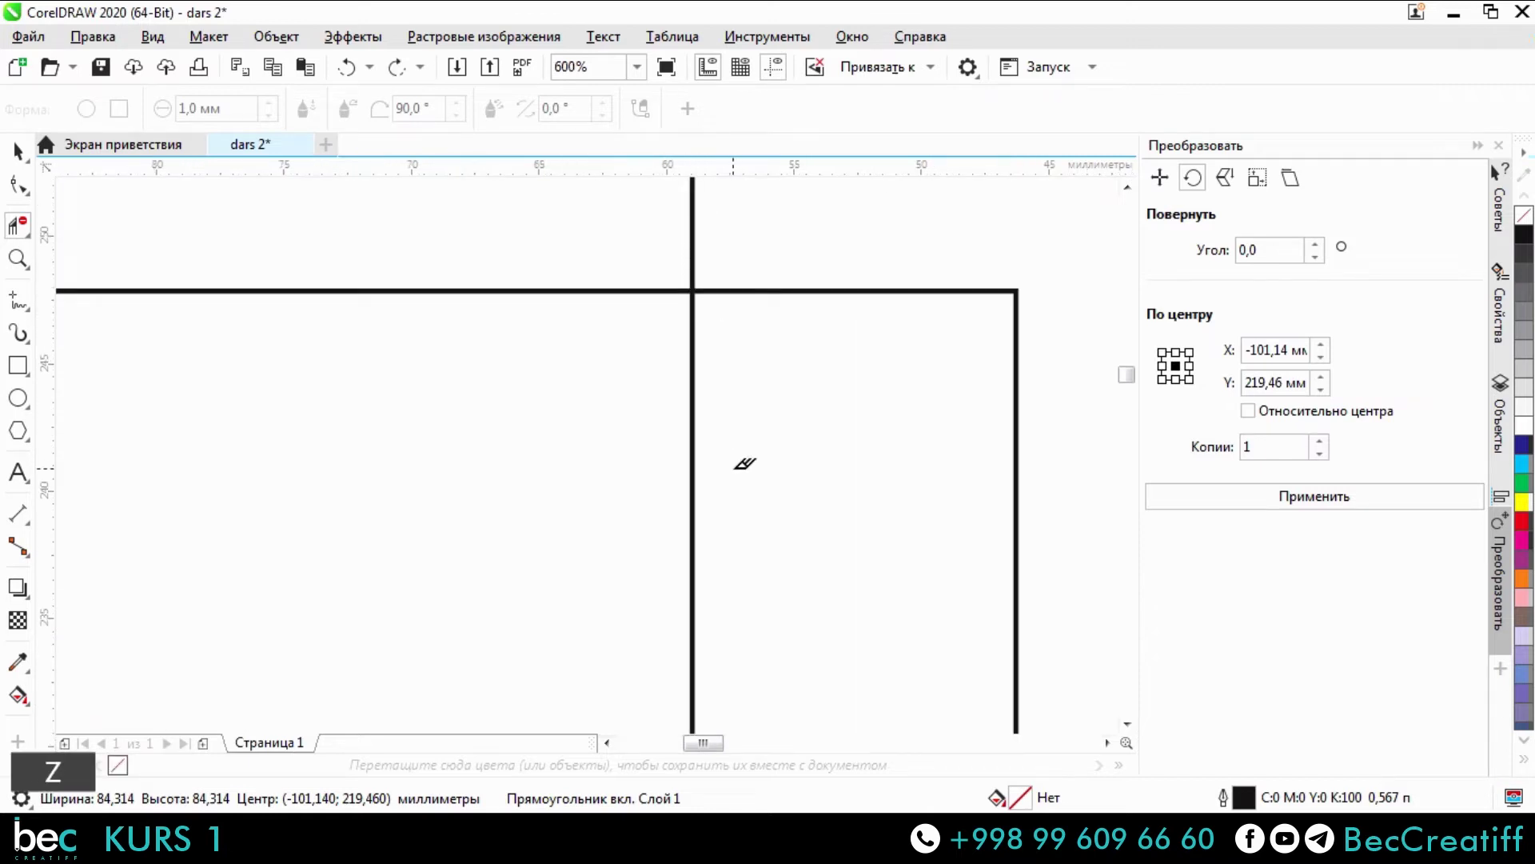
scroll(863, 296, down, 4)
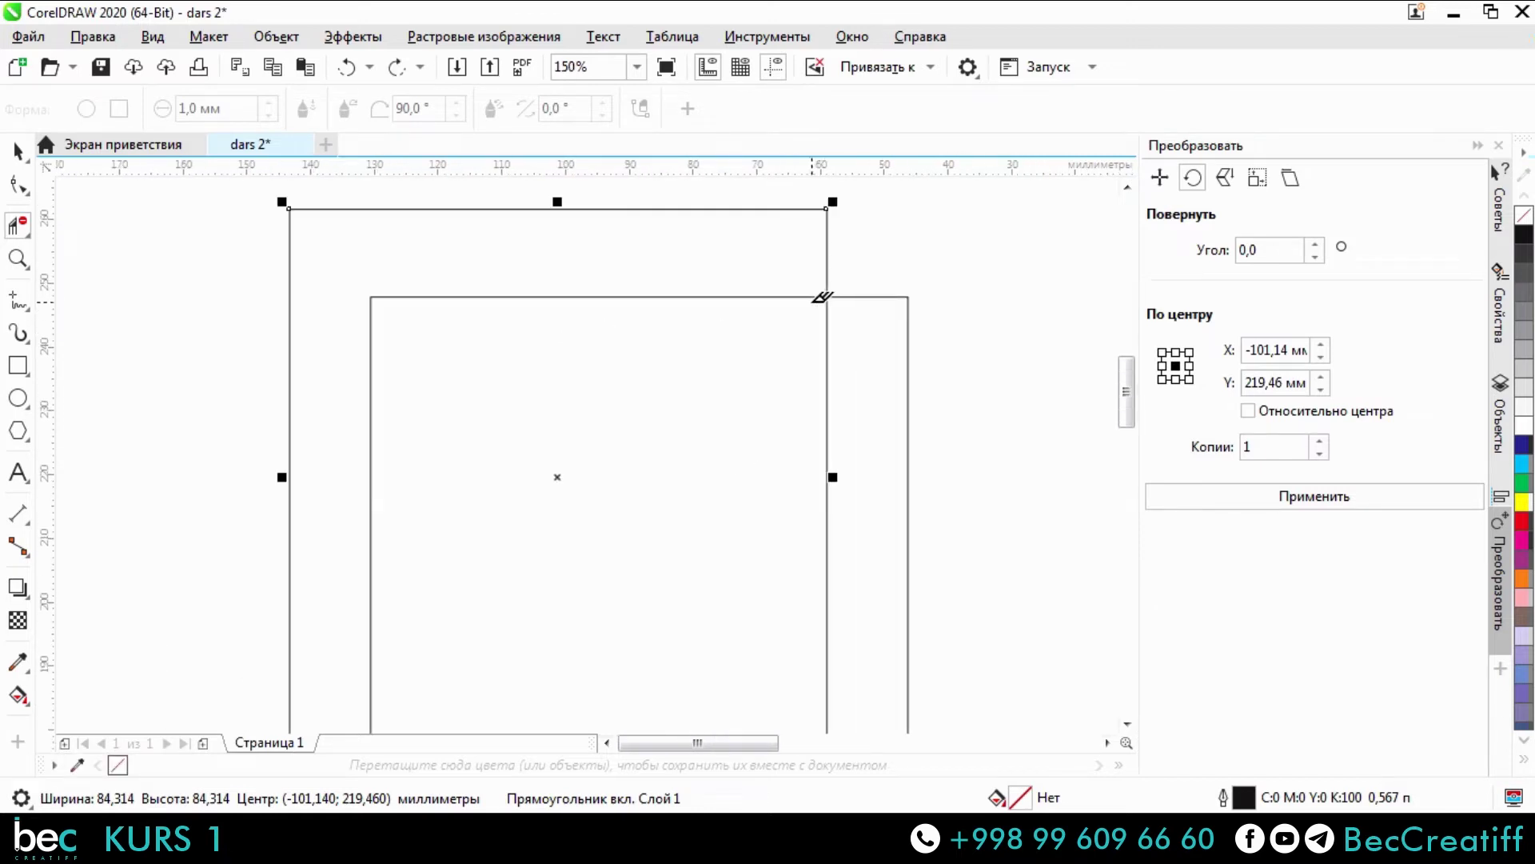
scroll(551, 323, up, 2)
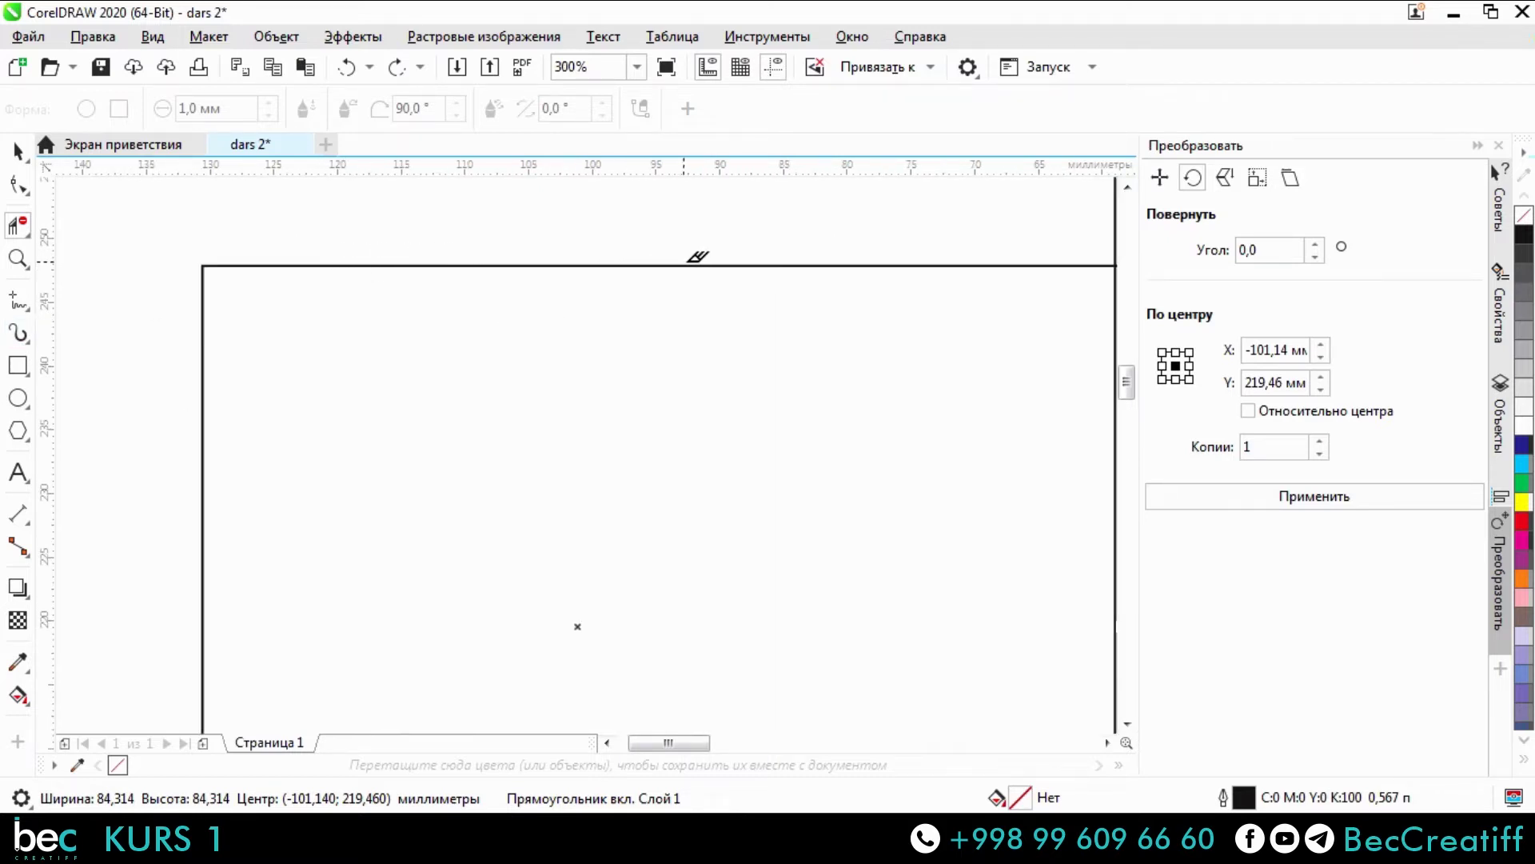
drag(979, 290, 702, 318)
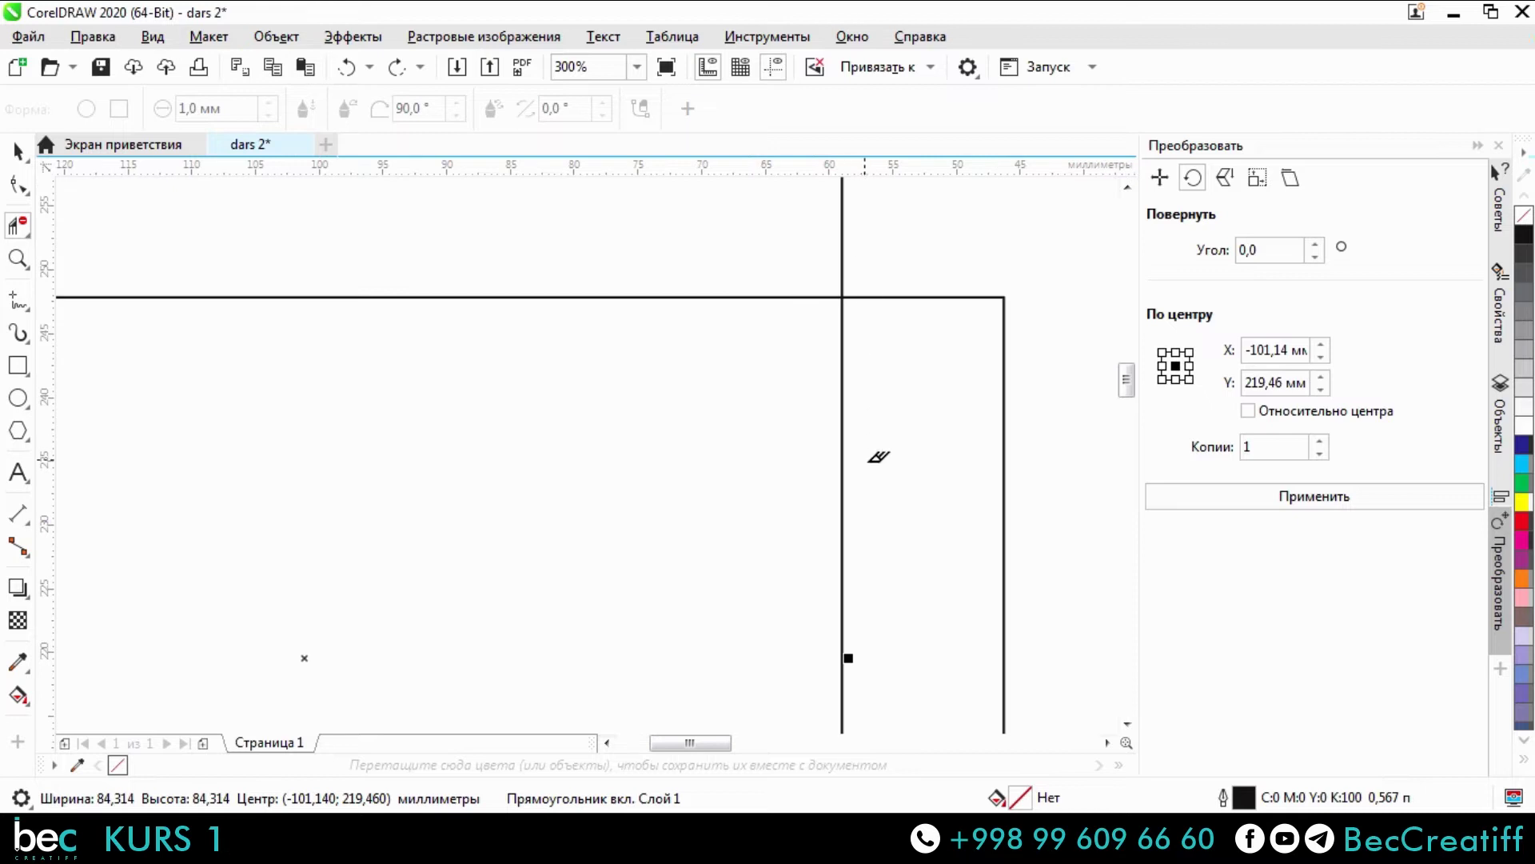
scroll(835, 264, down, 2)
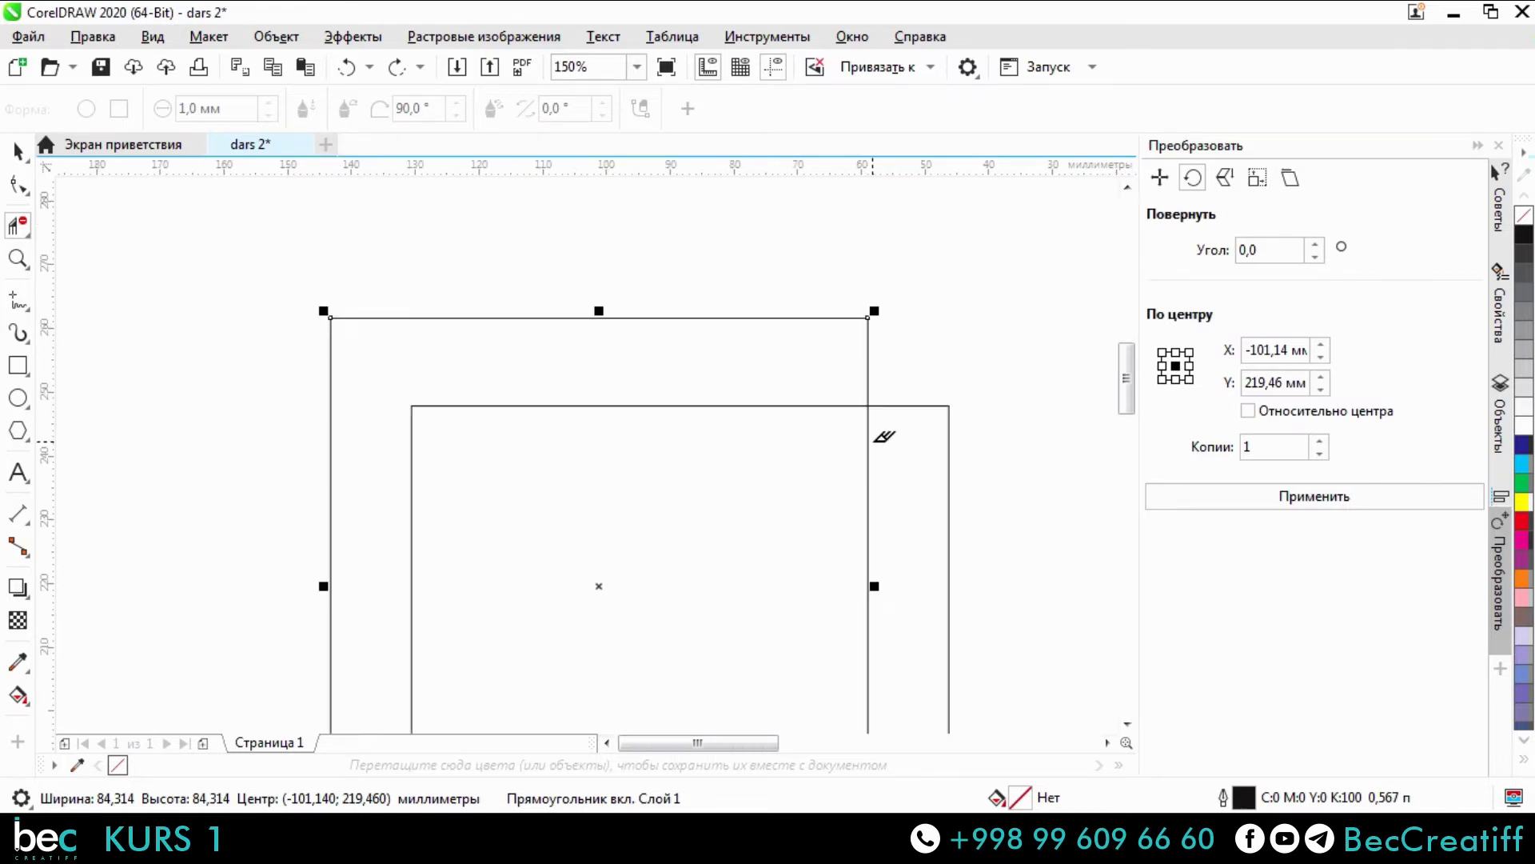
Move the copied square away to the left, and place the circle over the remaining square at about X -122.1, Y 251.7 mm.
key(space)
scroll(534, 342, down, 3)
drag(534, 342, 265, 327)
drag(999, 606, 561, 378)
scroll(560, 377, up, 3)
Delete the part of the square's outline inside the circle twice with Virtual Segment Delete, undoing each deletion.
key(s)
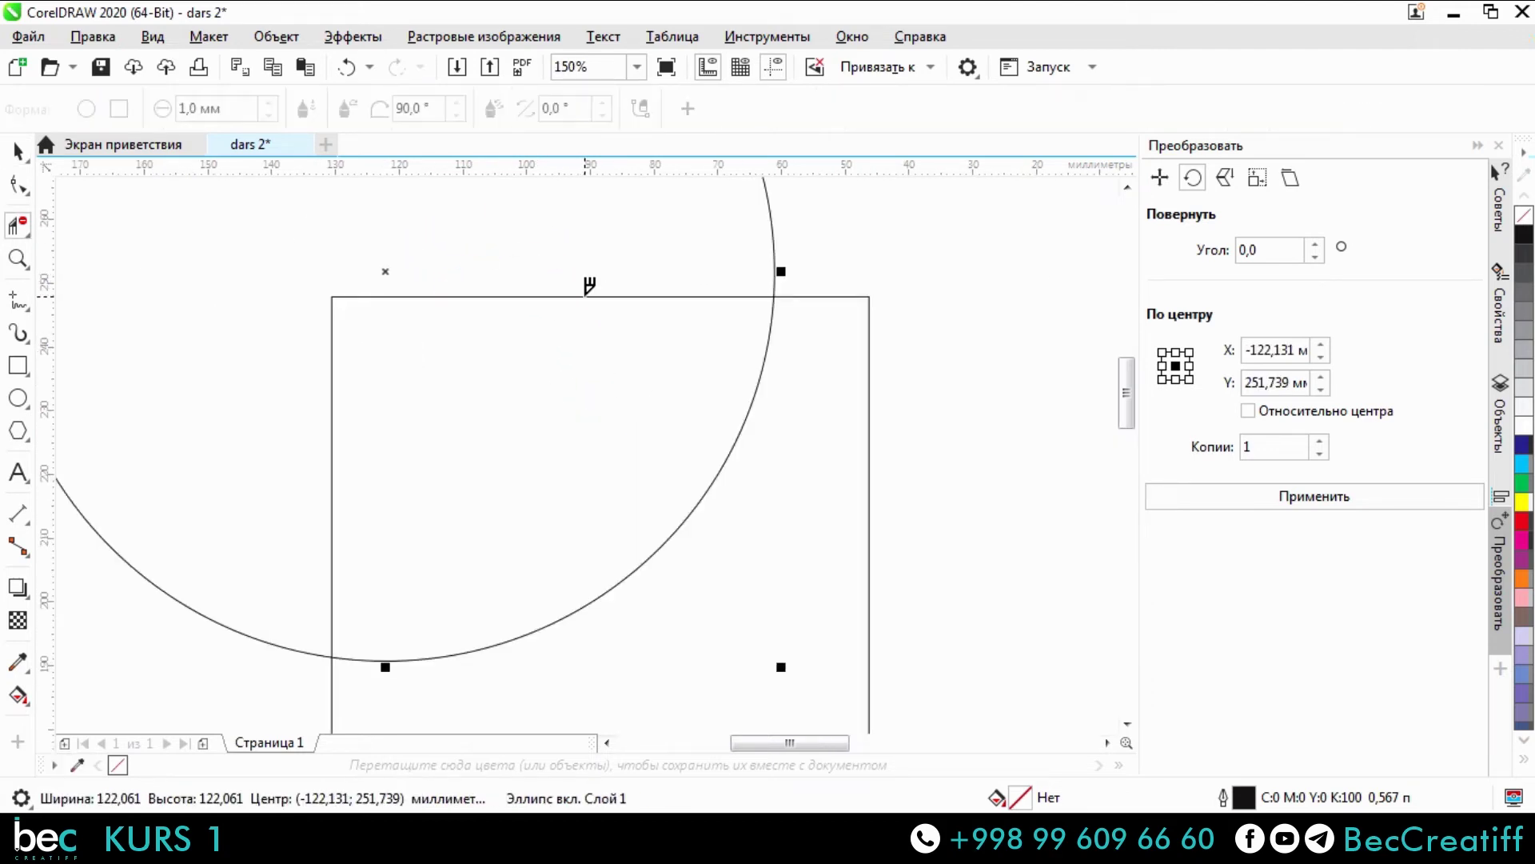
click(584, 294)
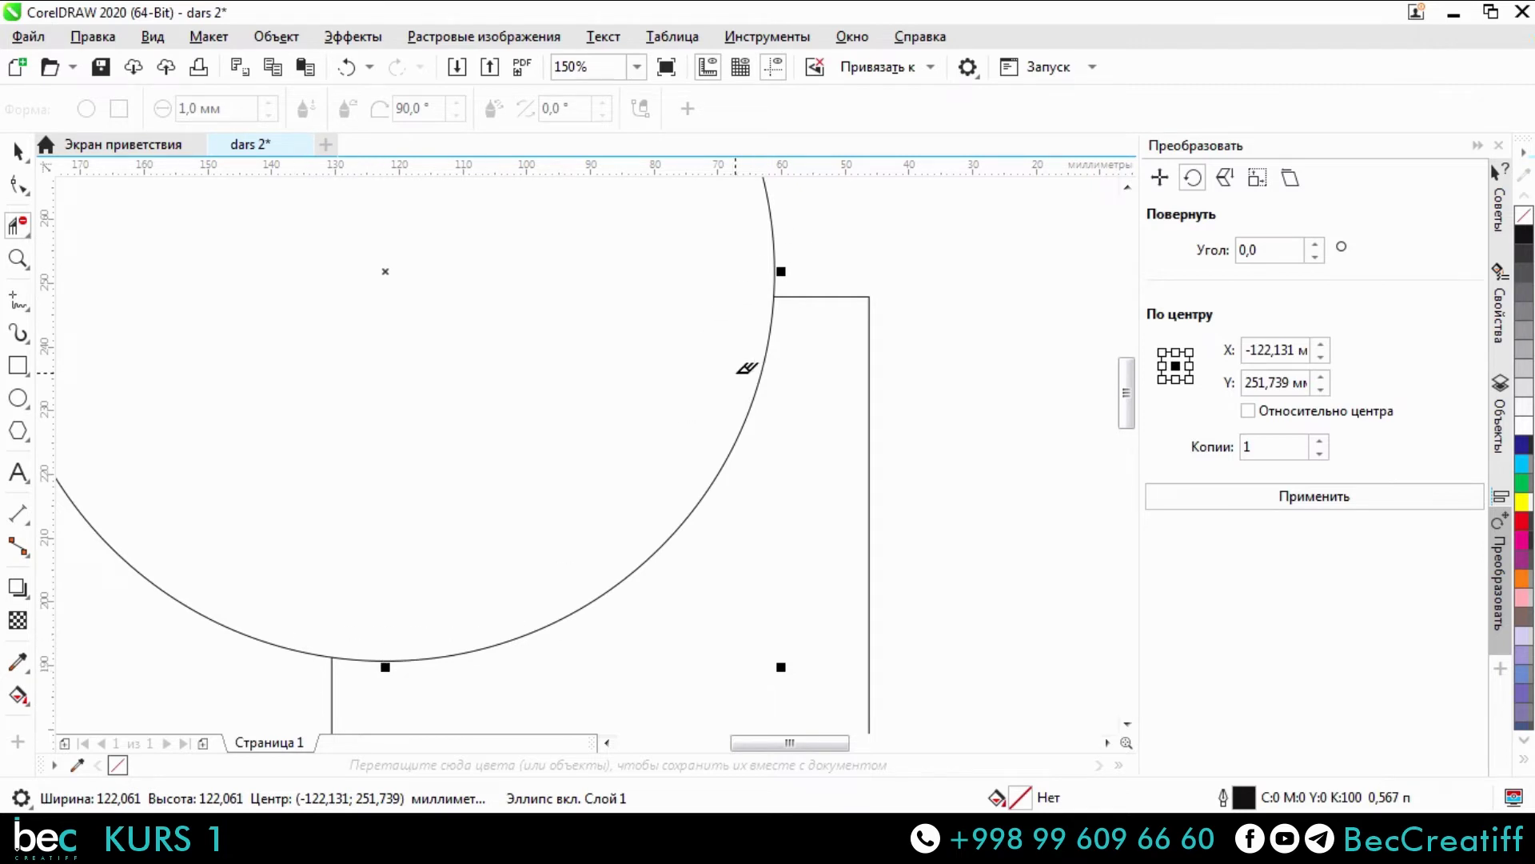
key(ctrl+z)
scroll(540, 339, down, 2)
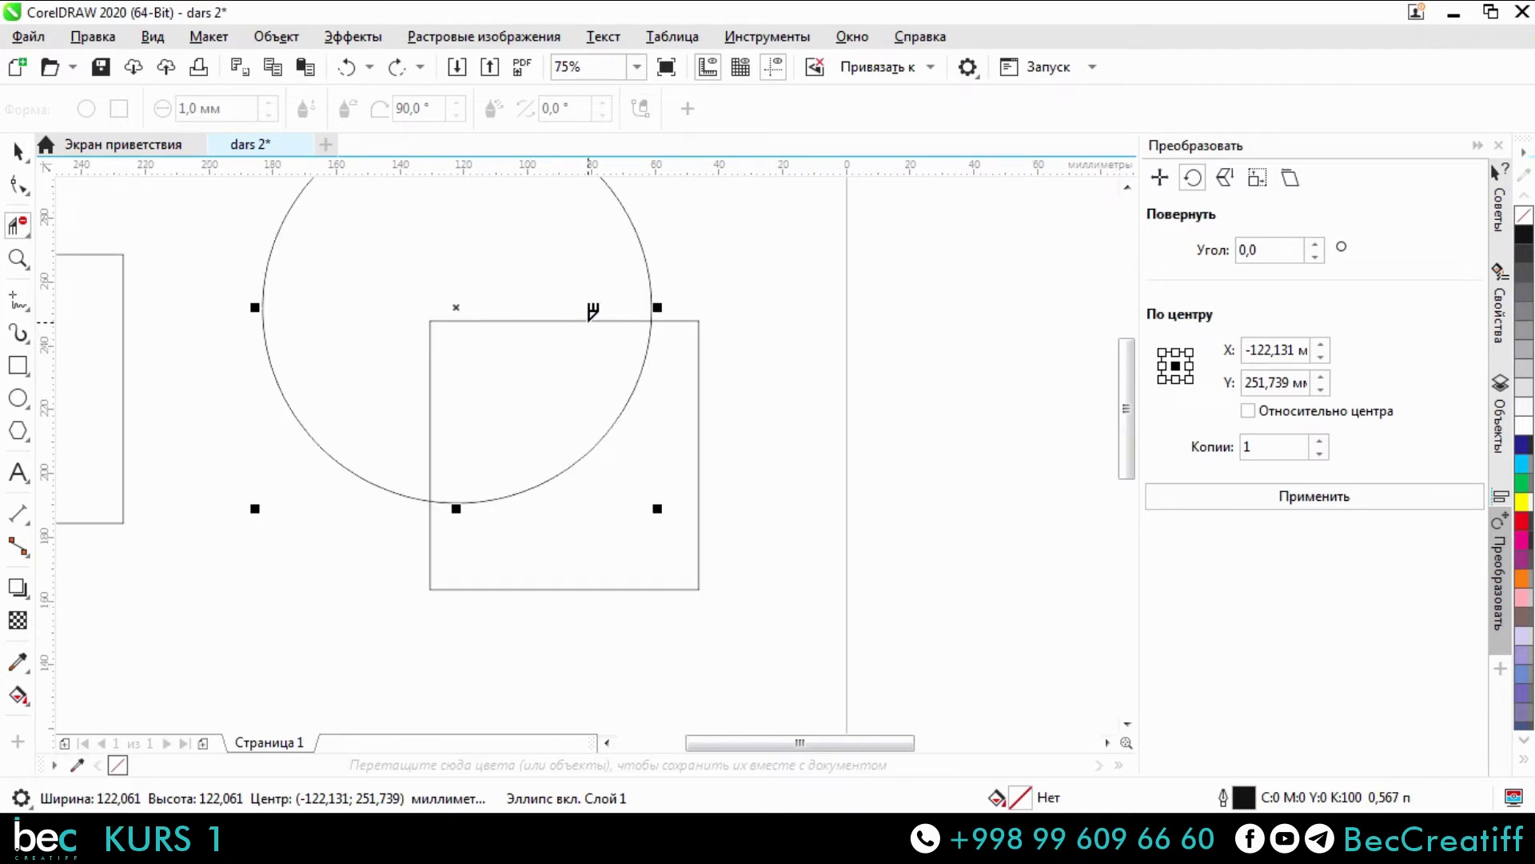
click(591, 317)
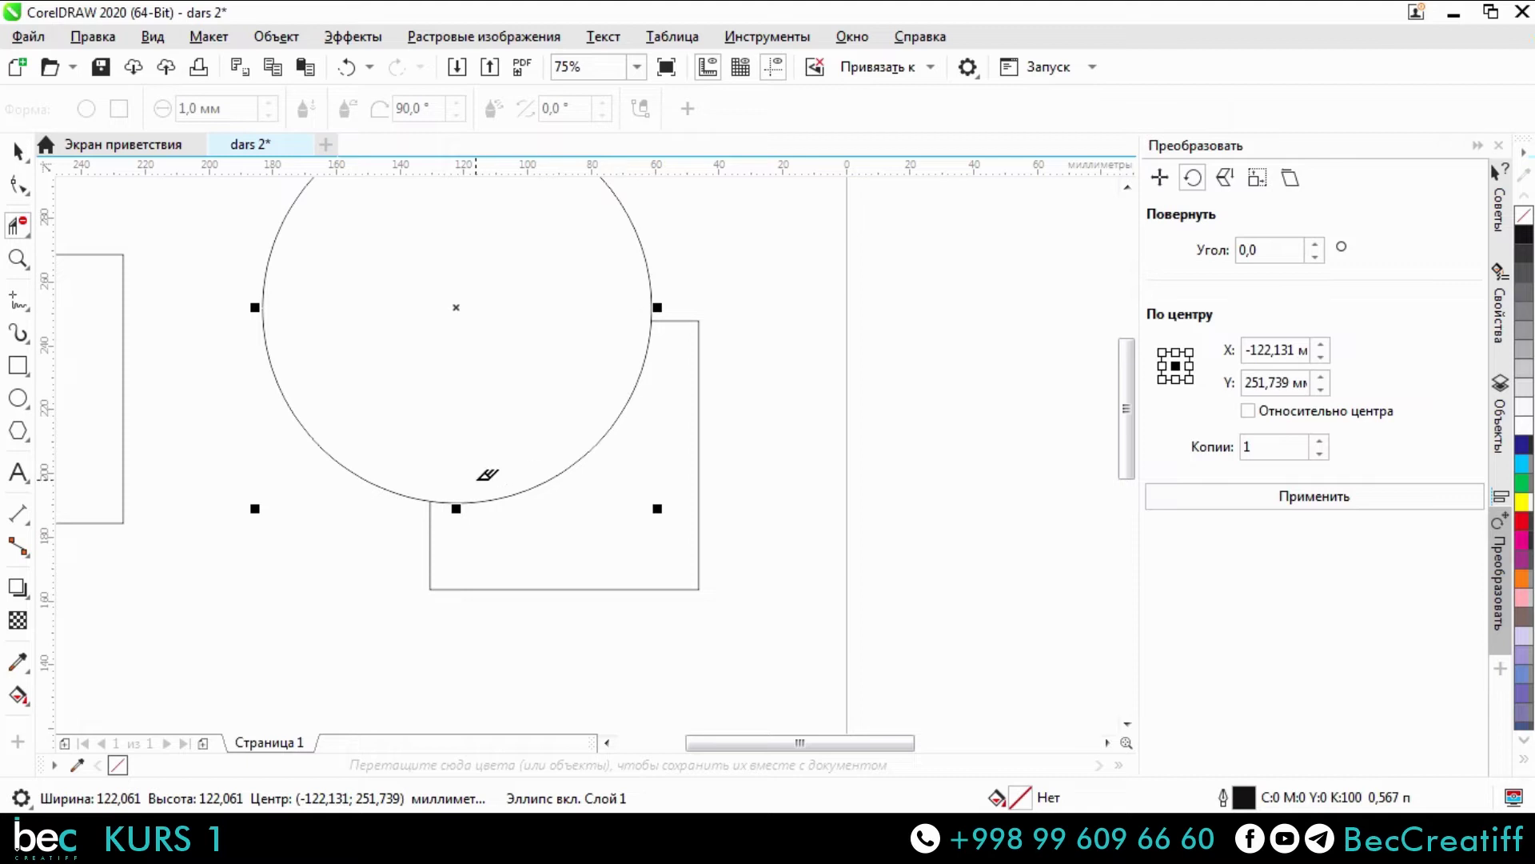
key(space)
key(ctrl+z)
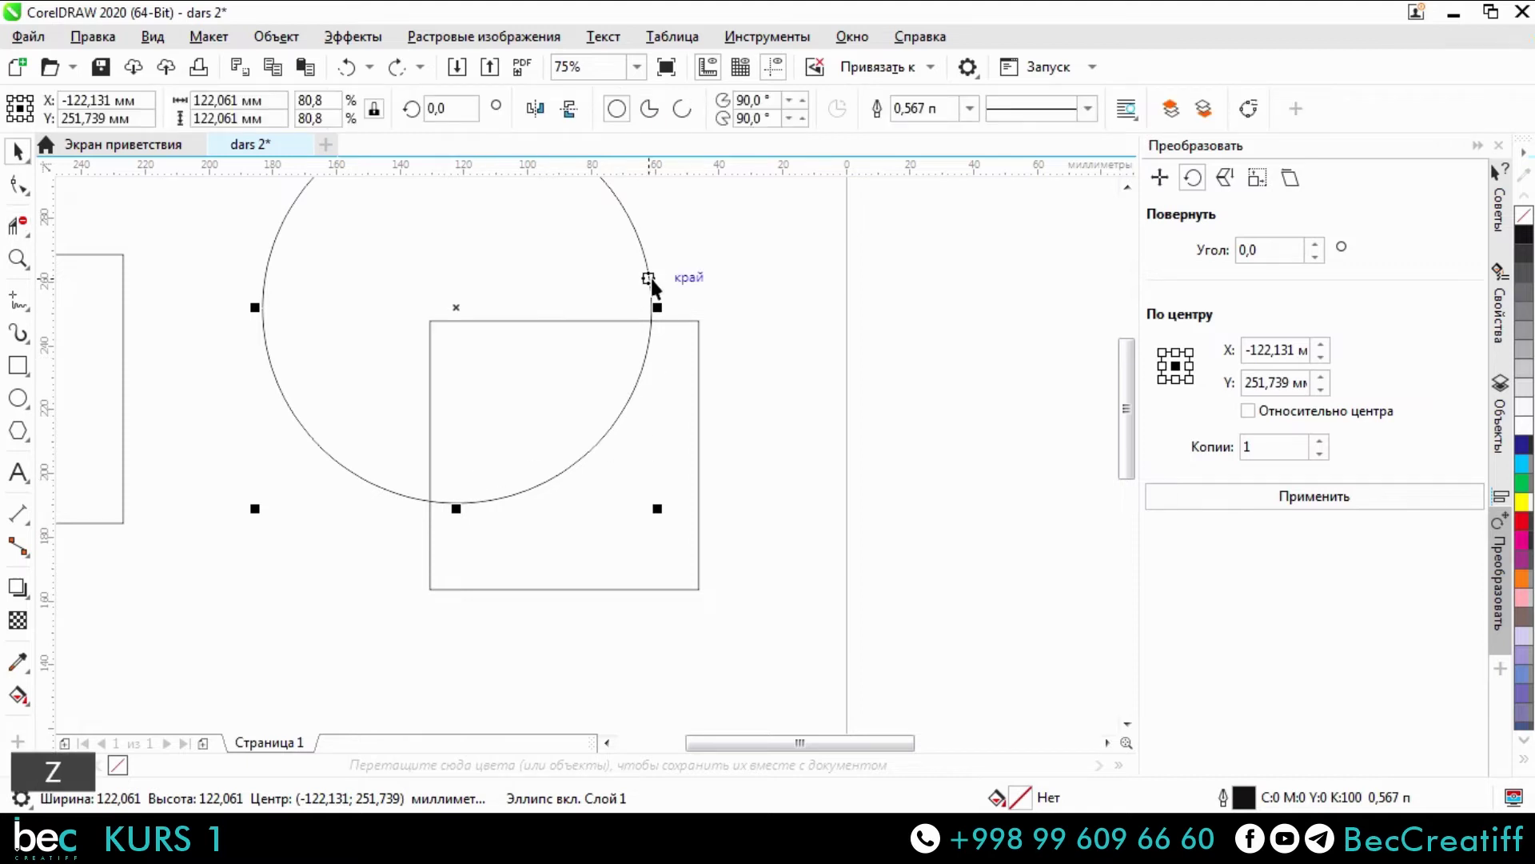
Move the circle onto the page at about X 69.8, Y 192.5 mm, and the copied square to about X -42.2, Y 93.5 mm.
click(684, 276)
scroll(648, 284, down, 2)
drag(511, 242, 816, 372)
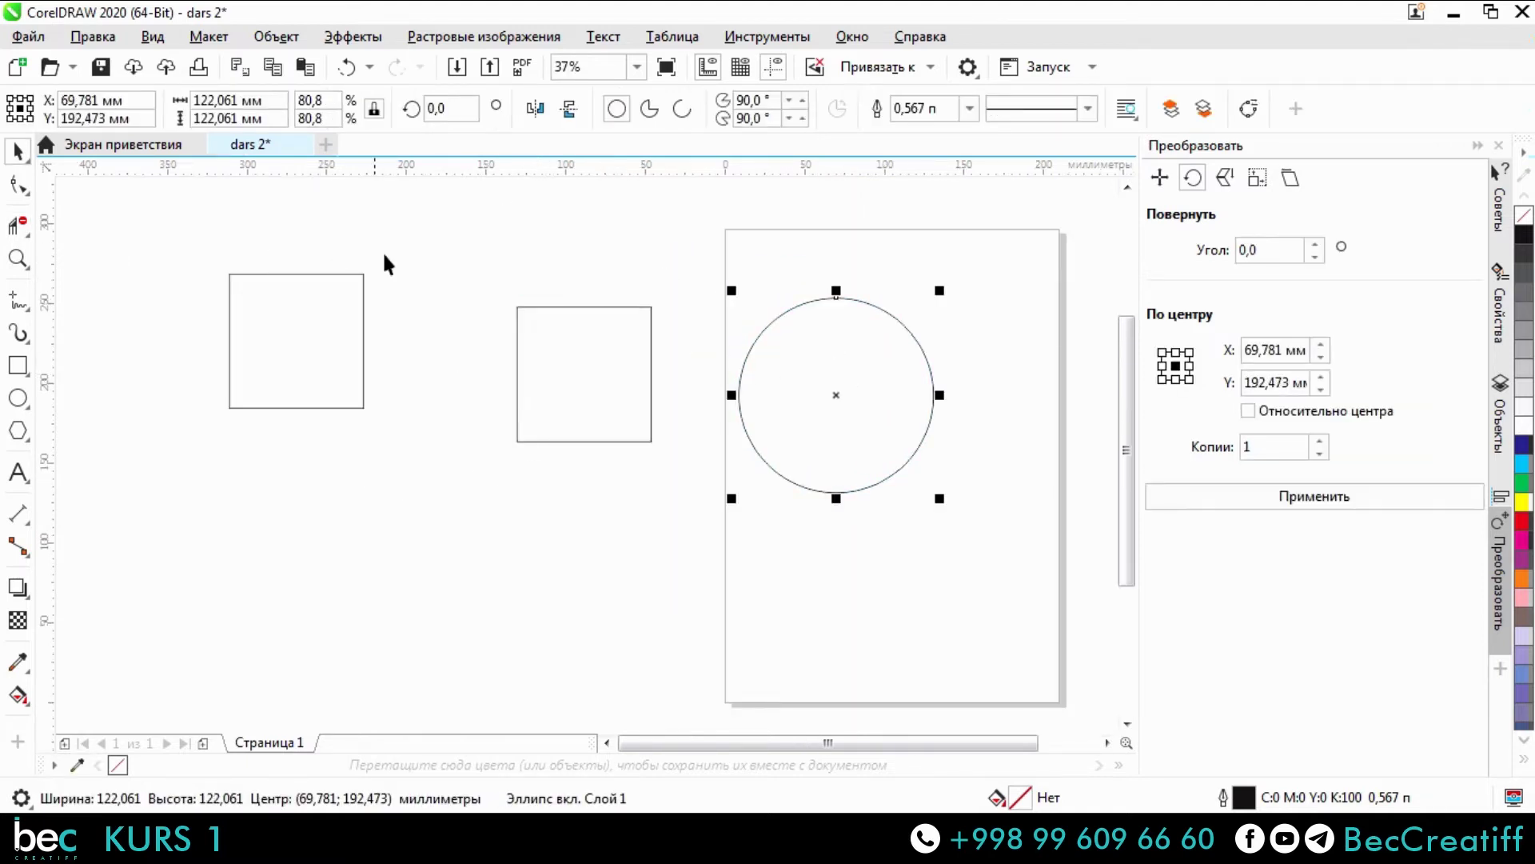
drag(269, 324, 630, 534)
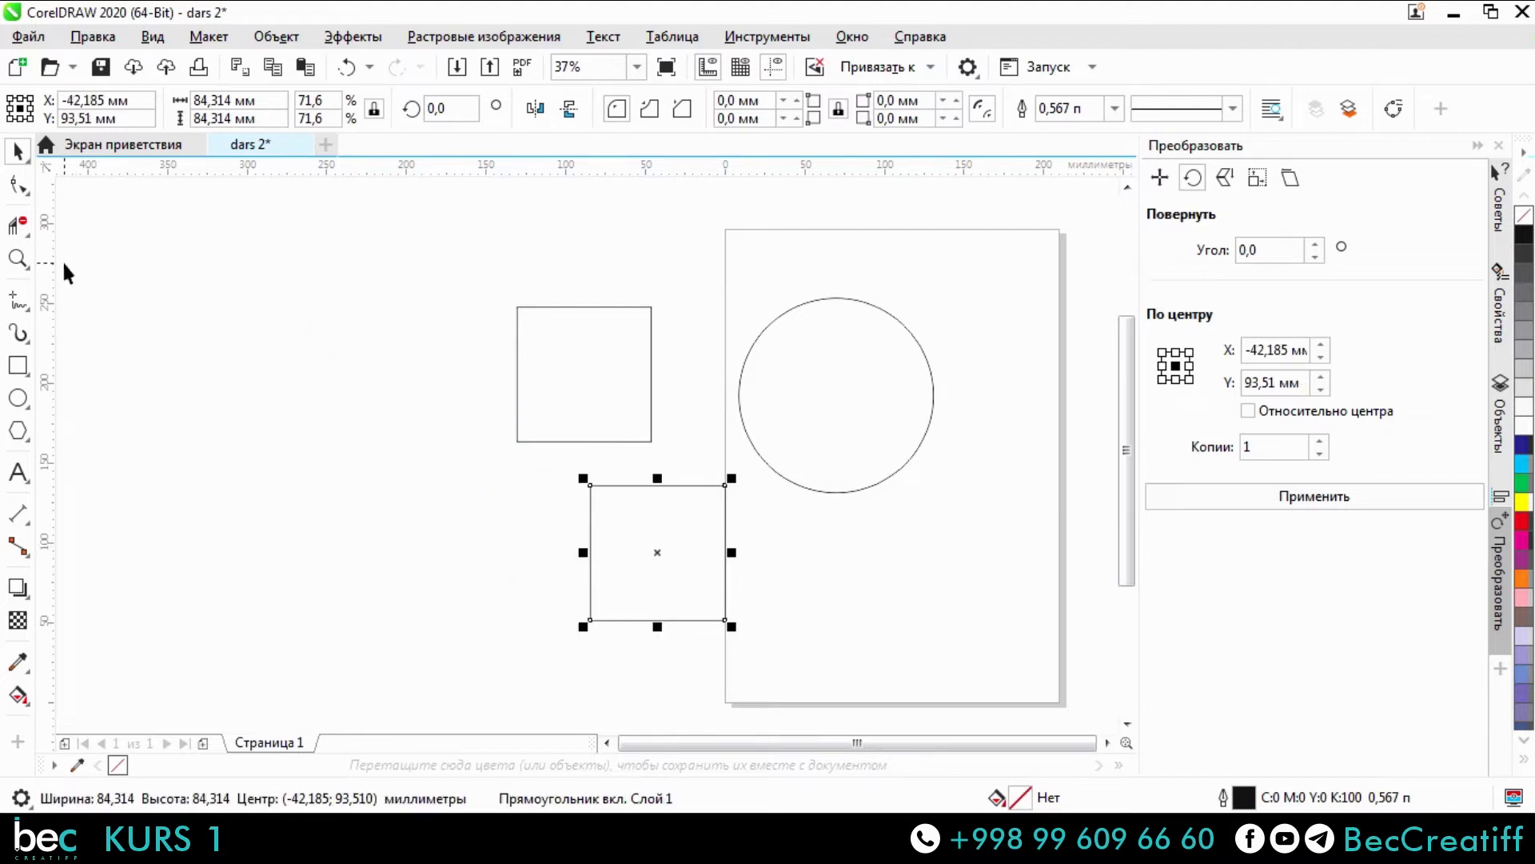
Look through the Crop and Zoom tool groups, and clear the selection.
click(30, 236)
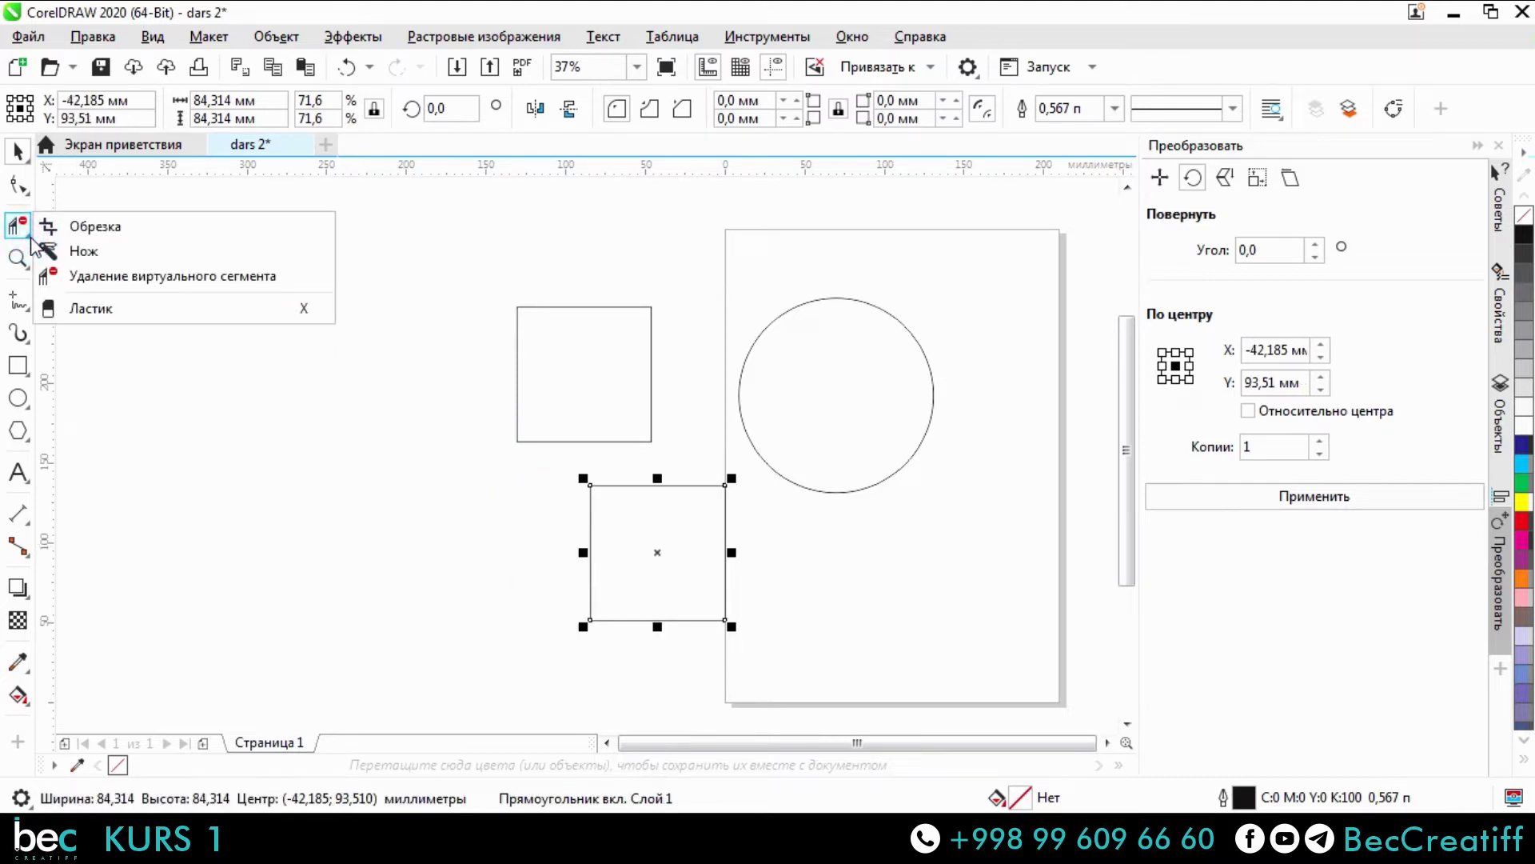
mouse_move(13, 270)
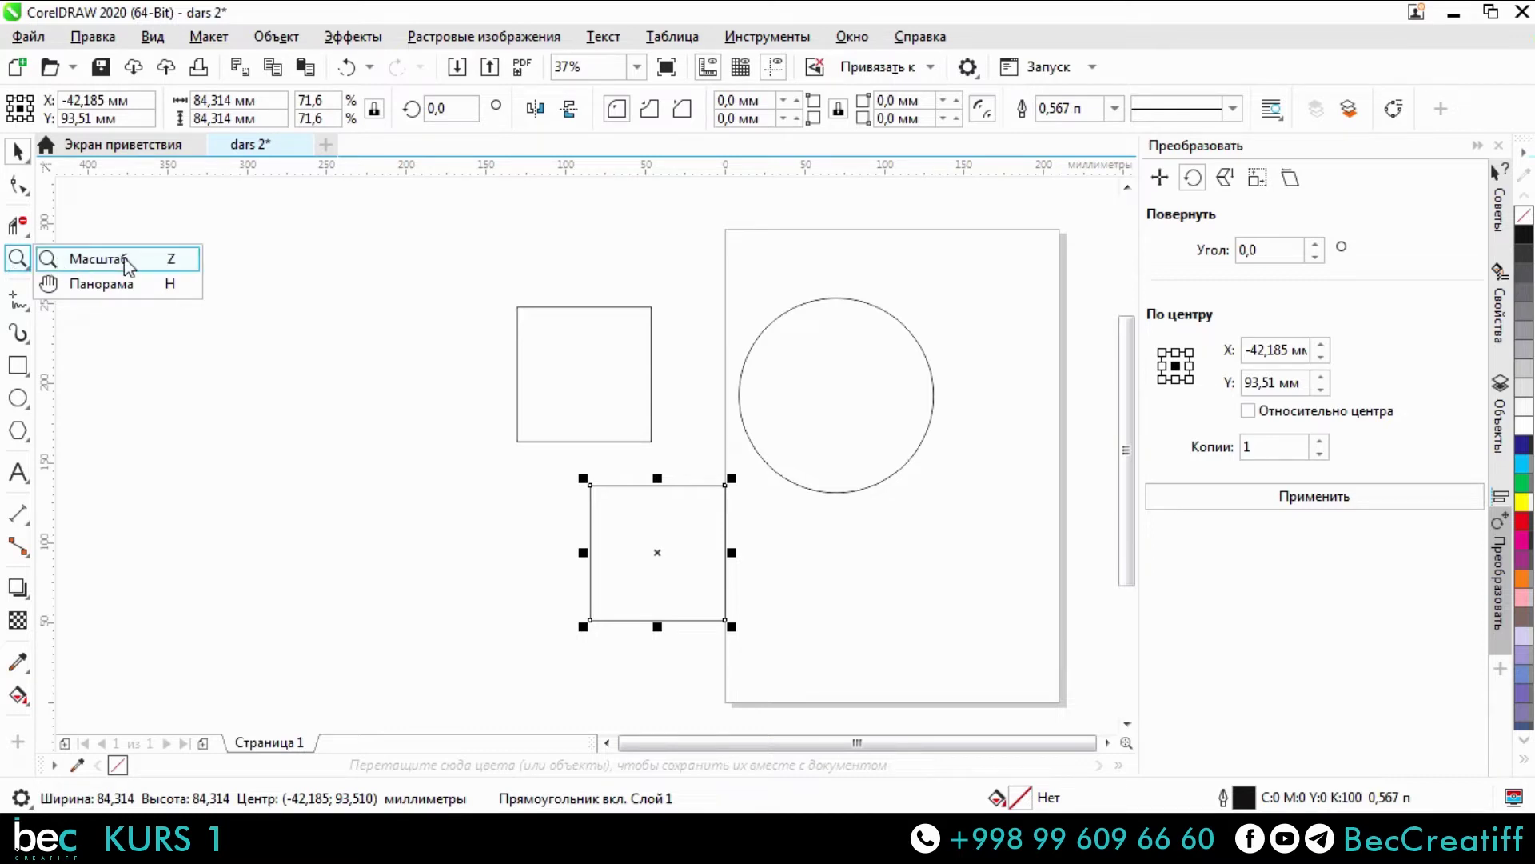
click(274, 297)
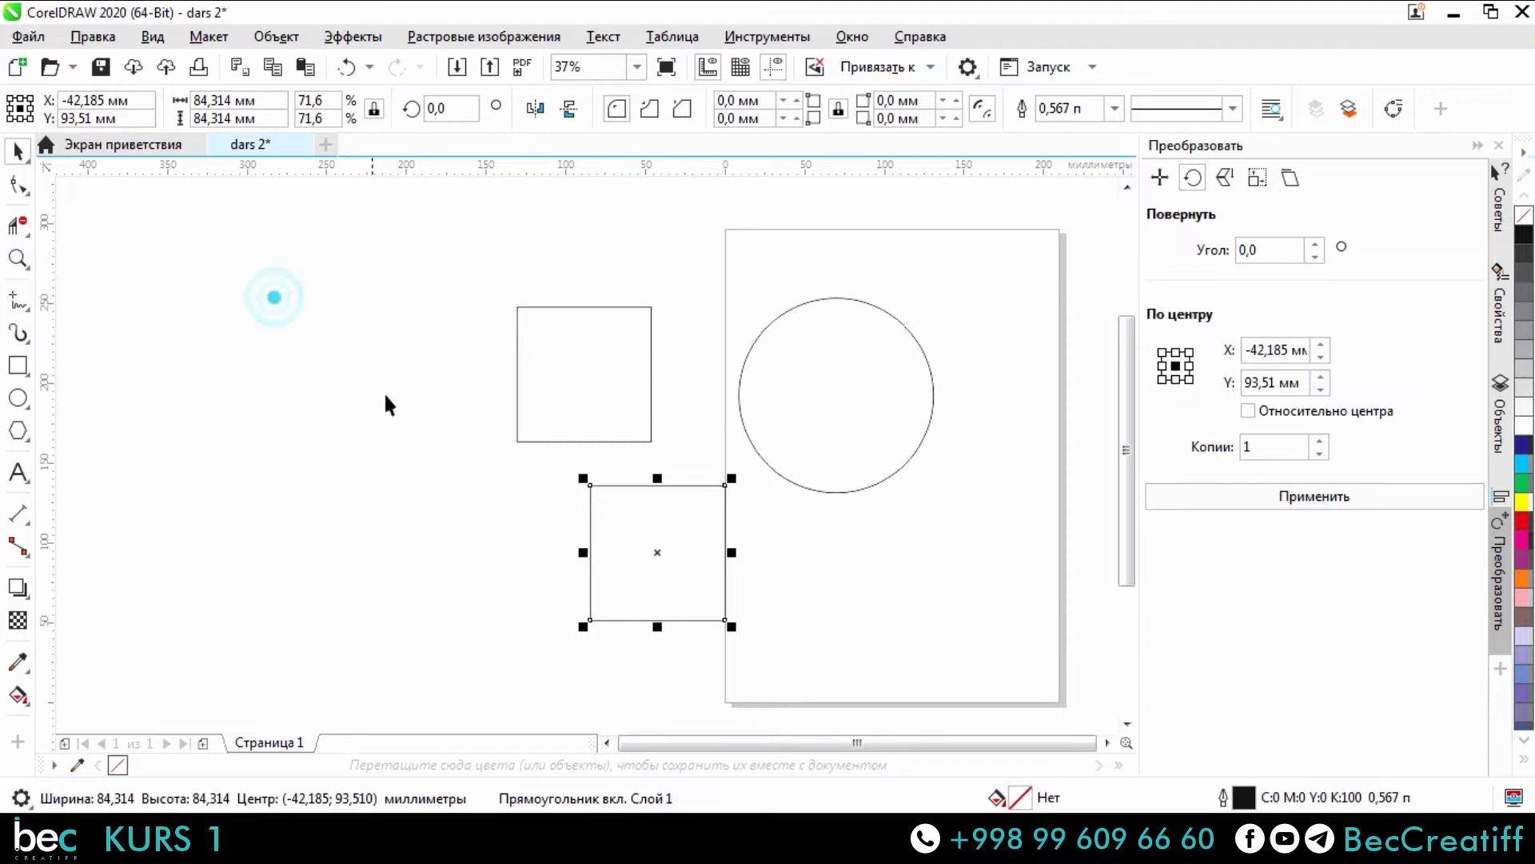
click(351, 356)
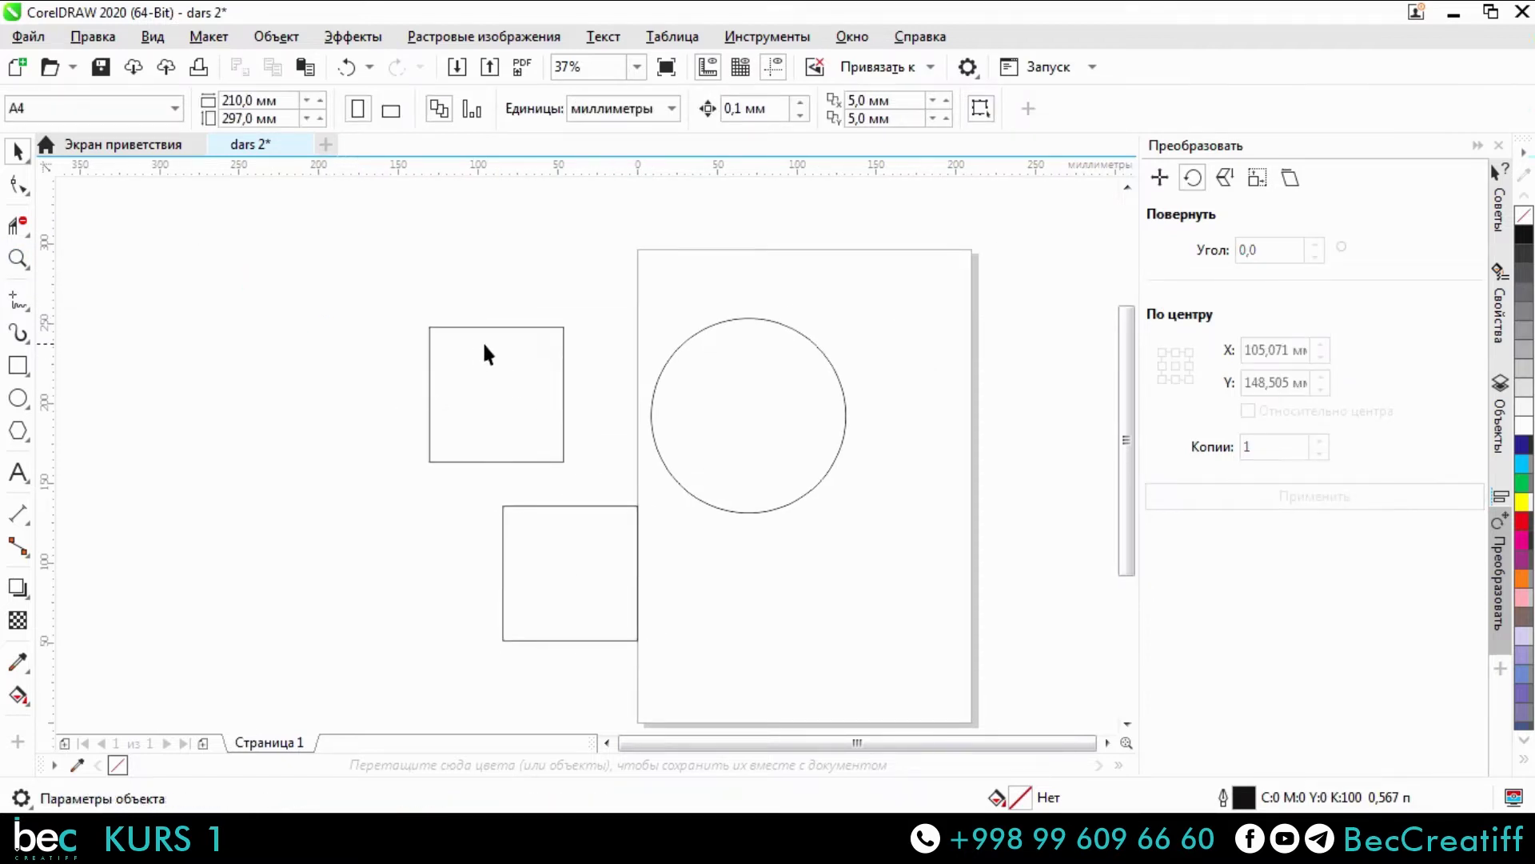
Zoom in and out around the squares and the circle to view them at different scales.
scroll(482, 340, up, 2)
scroll(505, 358, down, 3)
scroll(510, 368, up, 2)
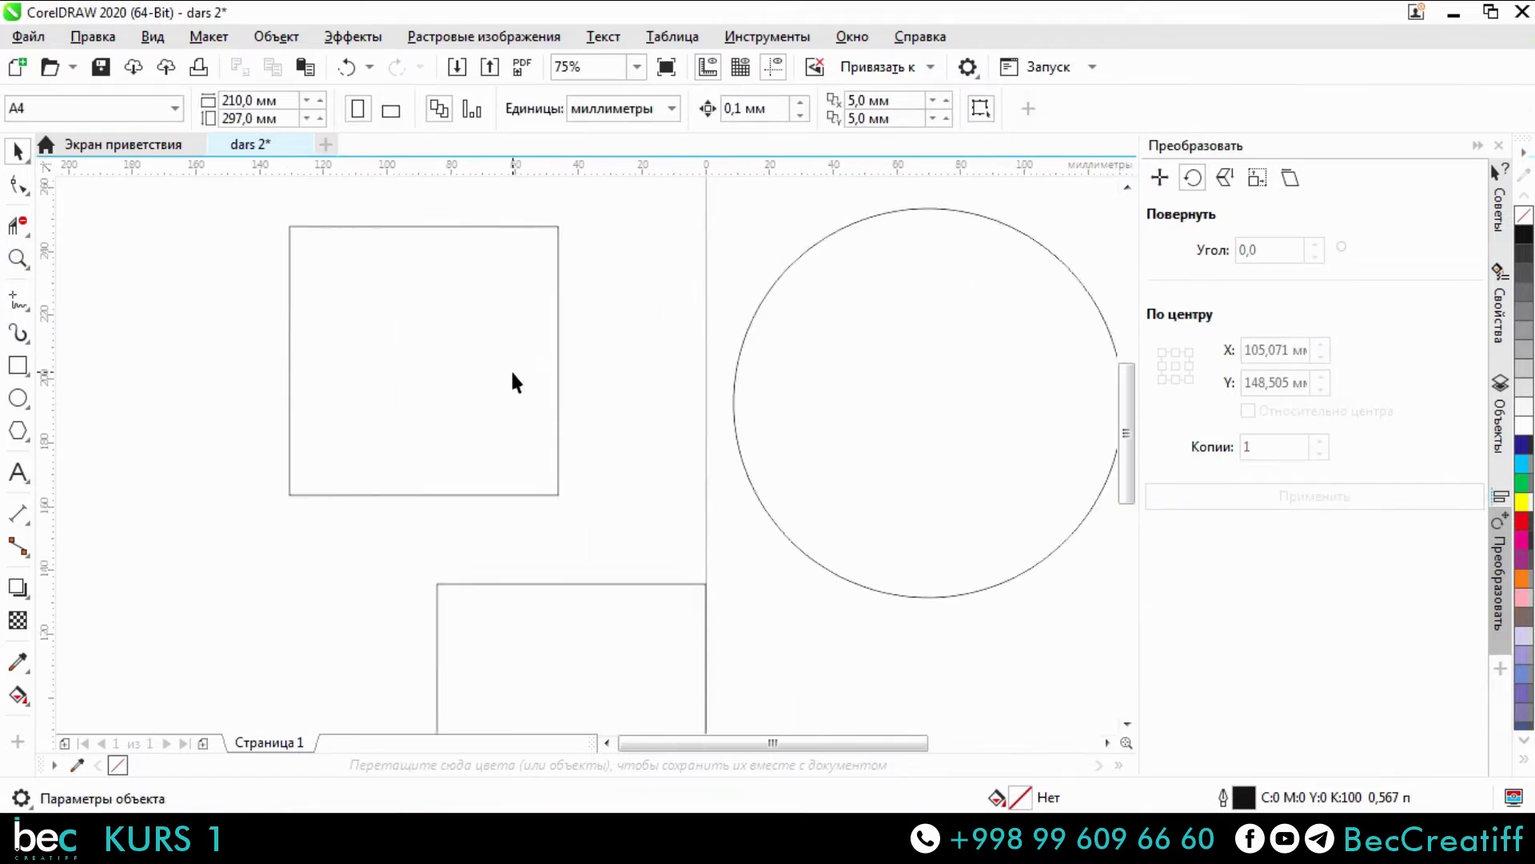
scroll(512, 373, up, 1)
scroll(496, 360, down, 3)
scroll(559, 448, up, 2)
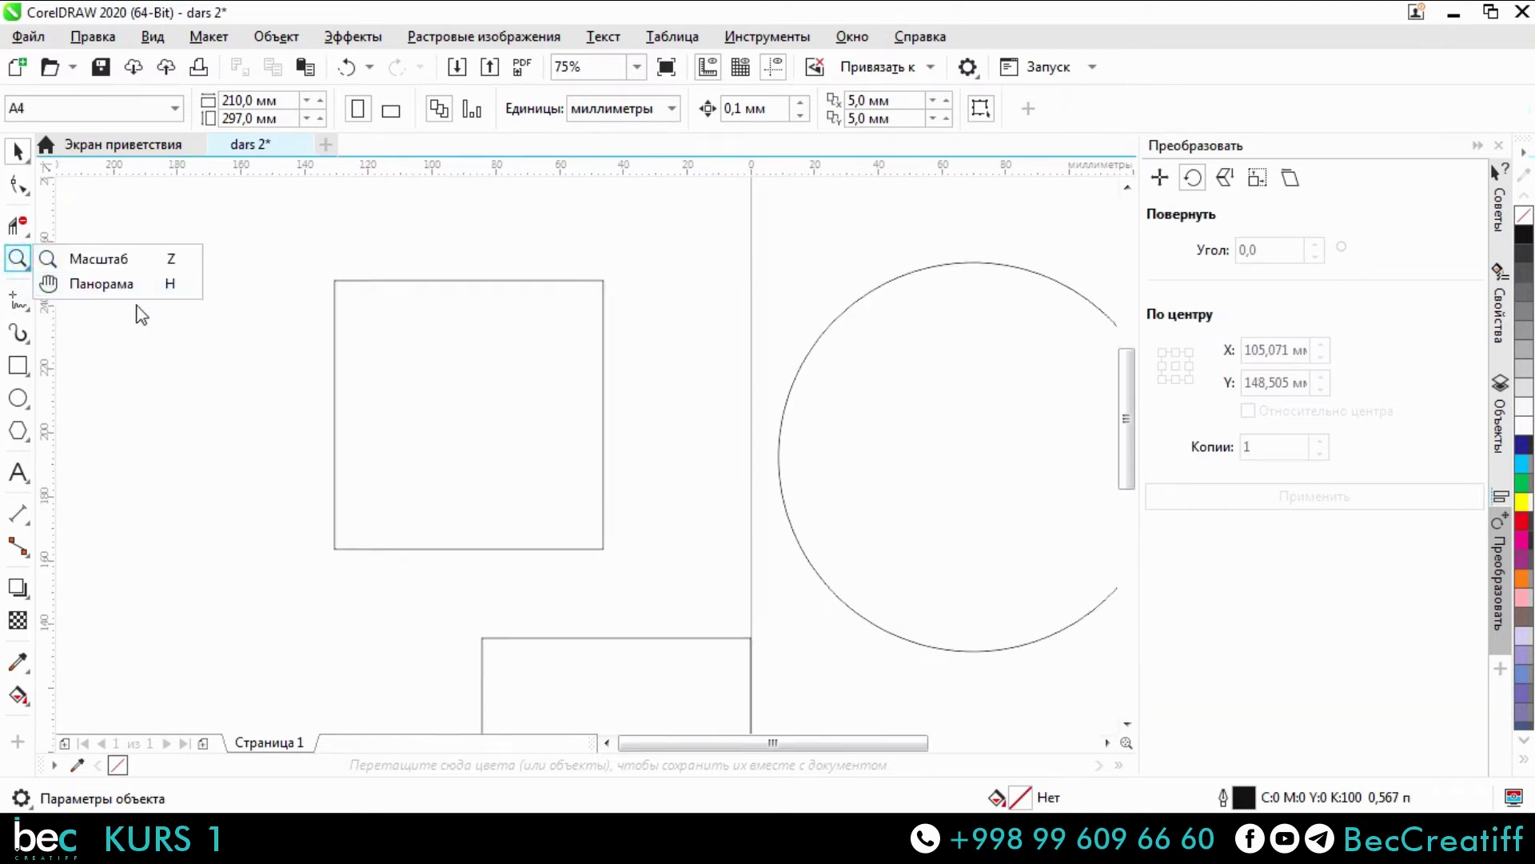
Pan the view around the squares and the circle, first with the Pan tool and again with the Pick tool active.
click(152, 280)
drag(668, 435, 488, 464)
drag(367, 431, 902, 424)
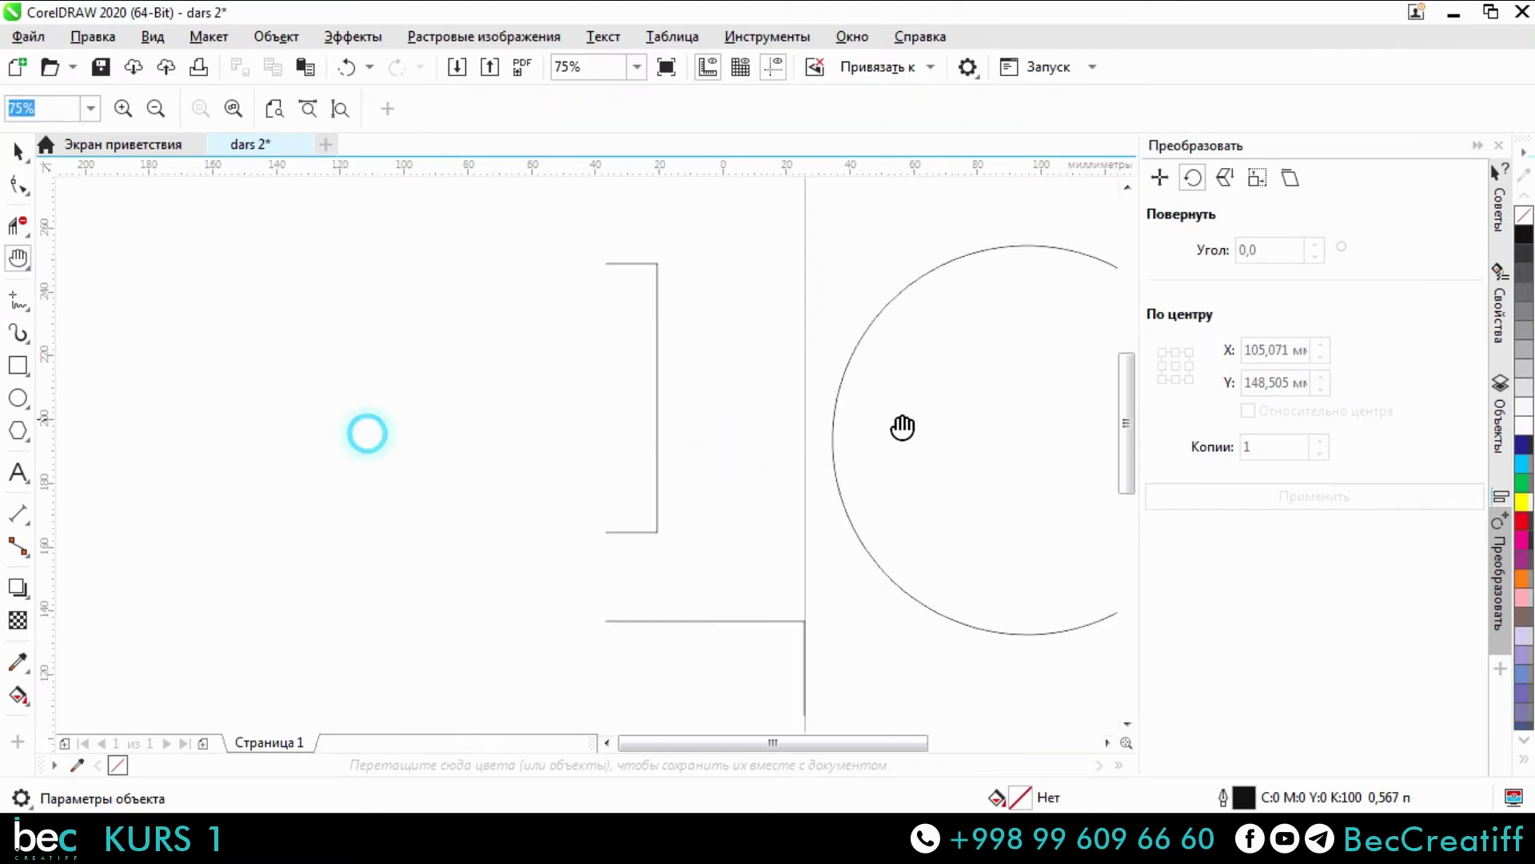
drag(452, 381, 521, 398)
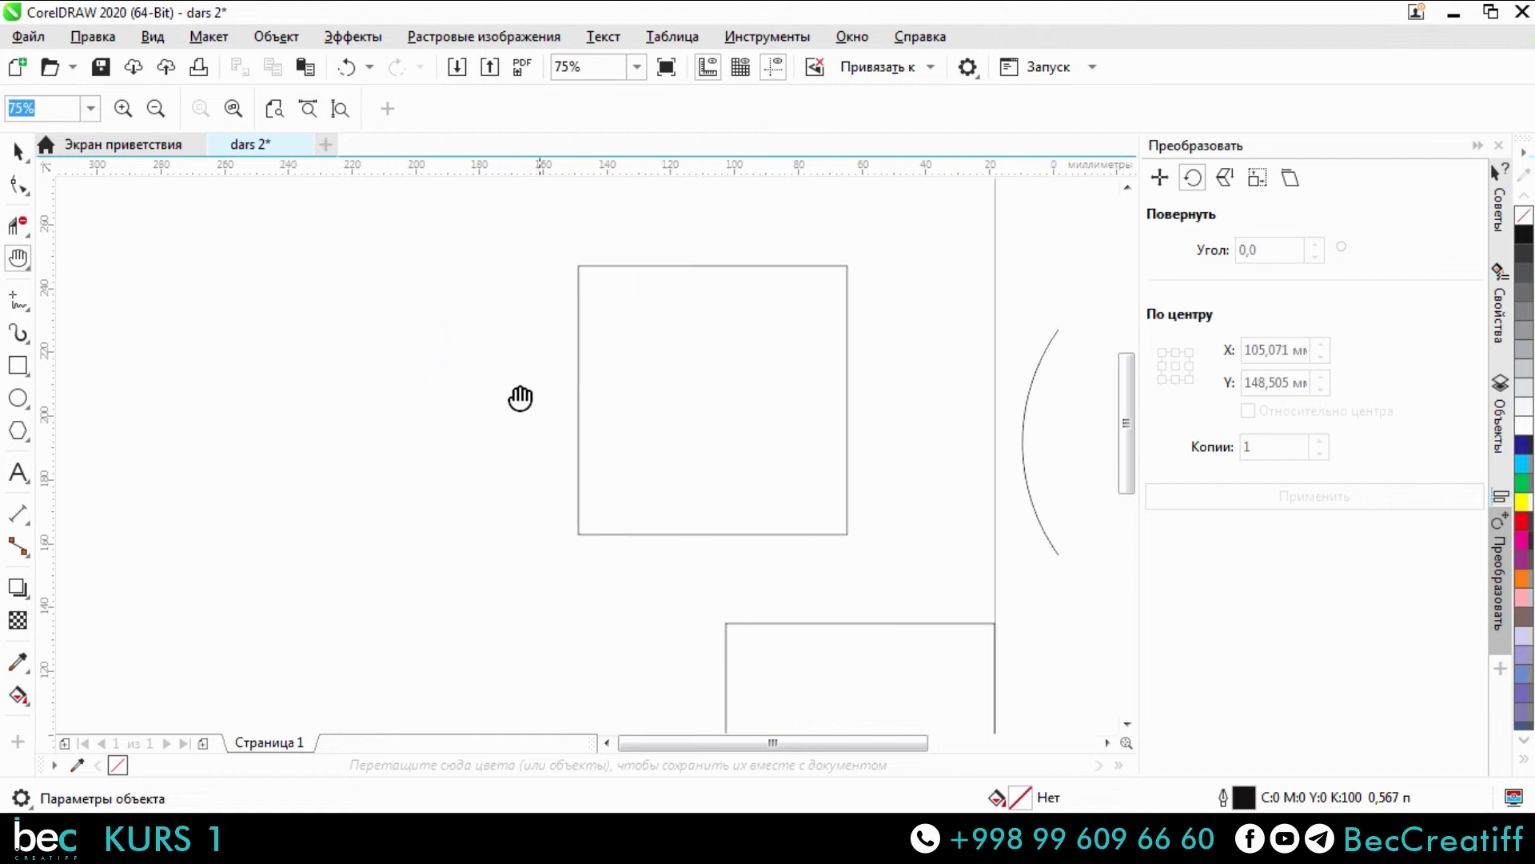
click(27, 267)
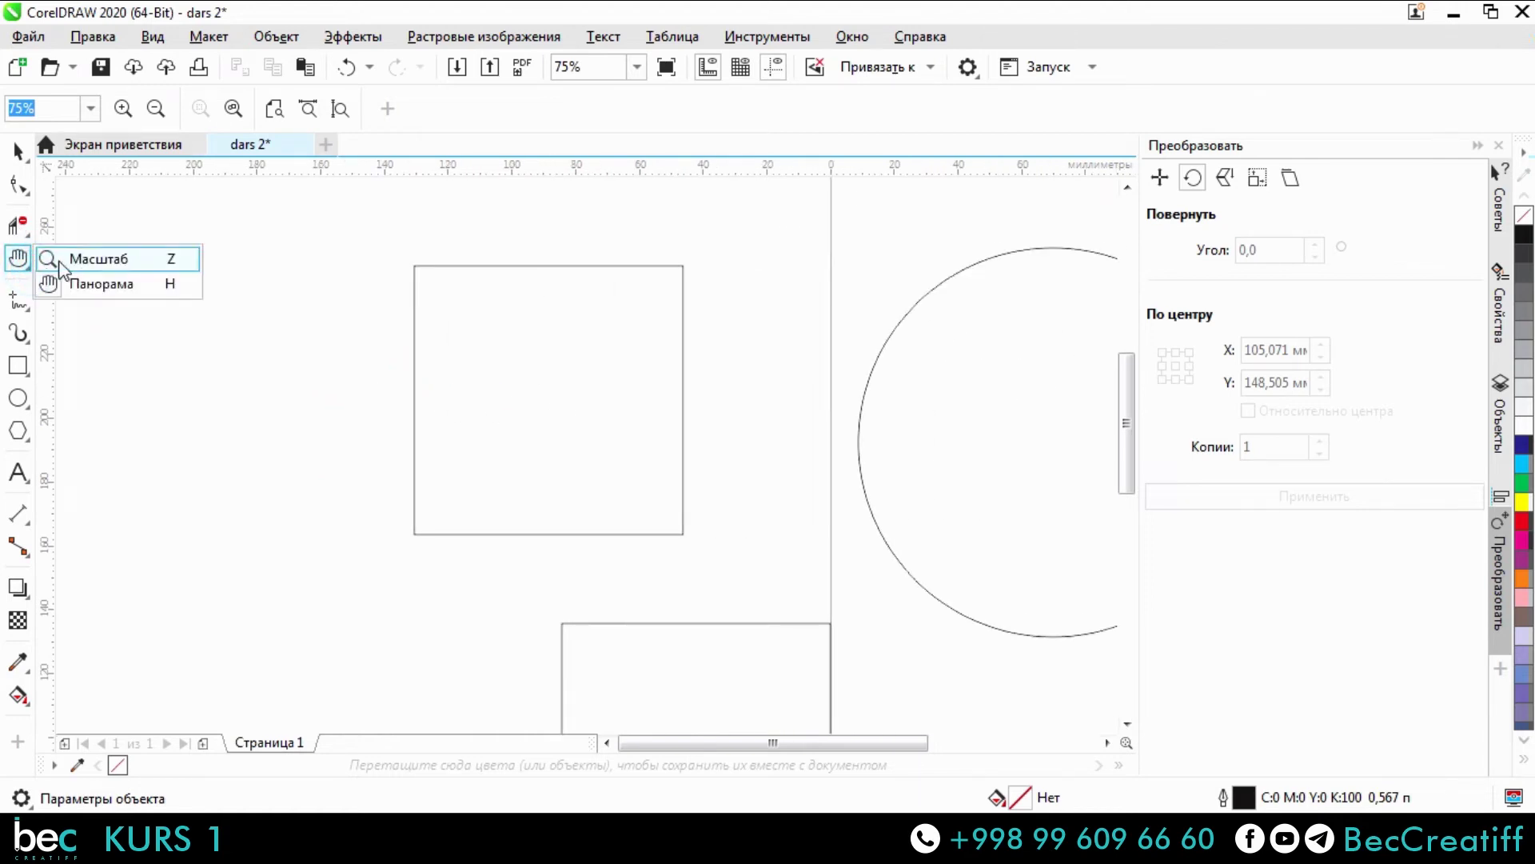
click(18, 149)
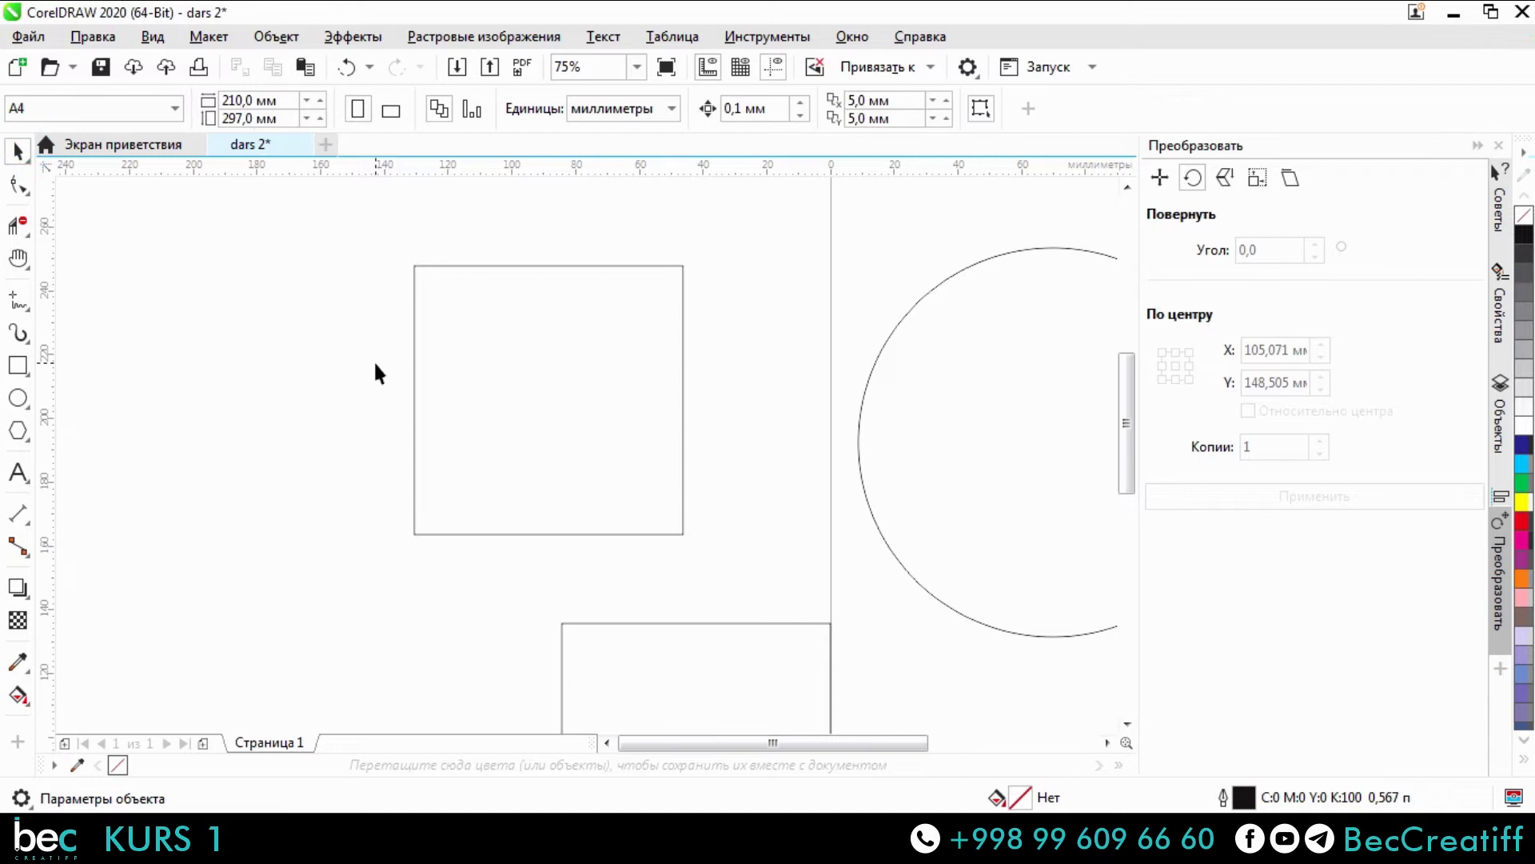
mouse_move(528, 414)
mouse_down()
mouse_move(520, 397)
mouse_move(312, 432)
mouse_up()
mouse_move(740, 484)
mouse_down()
mouse_move(665, 494)
mouse_move(339, 432)
mouse_move(703, 449)
mouse_move(628, 452)
mouse_move(414, 411)
mouse_up()
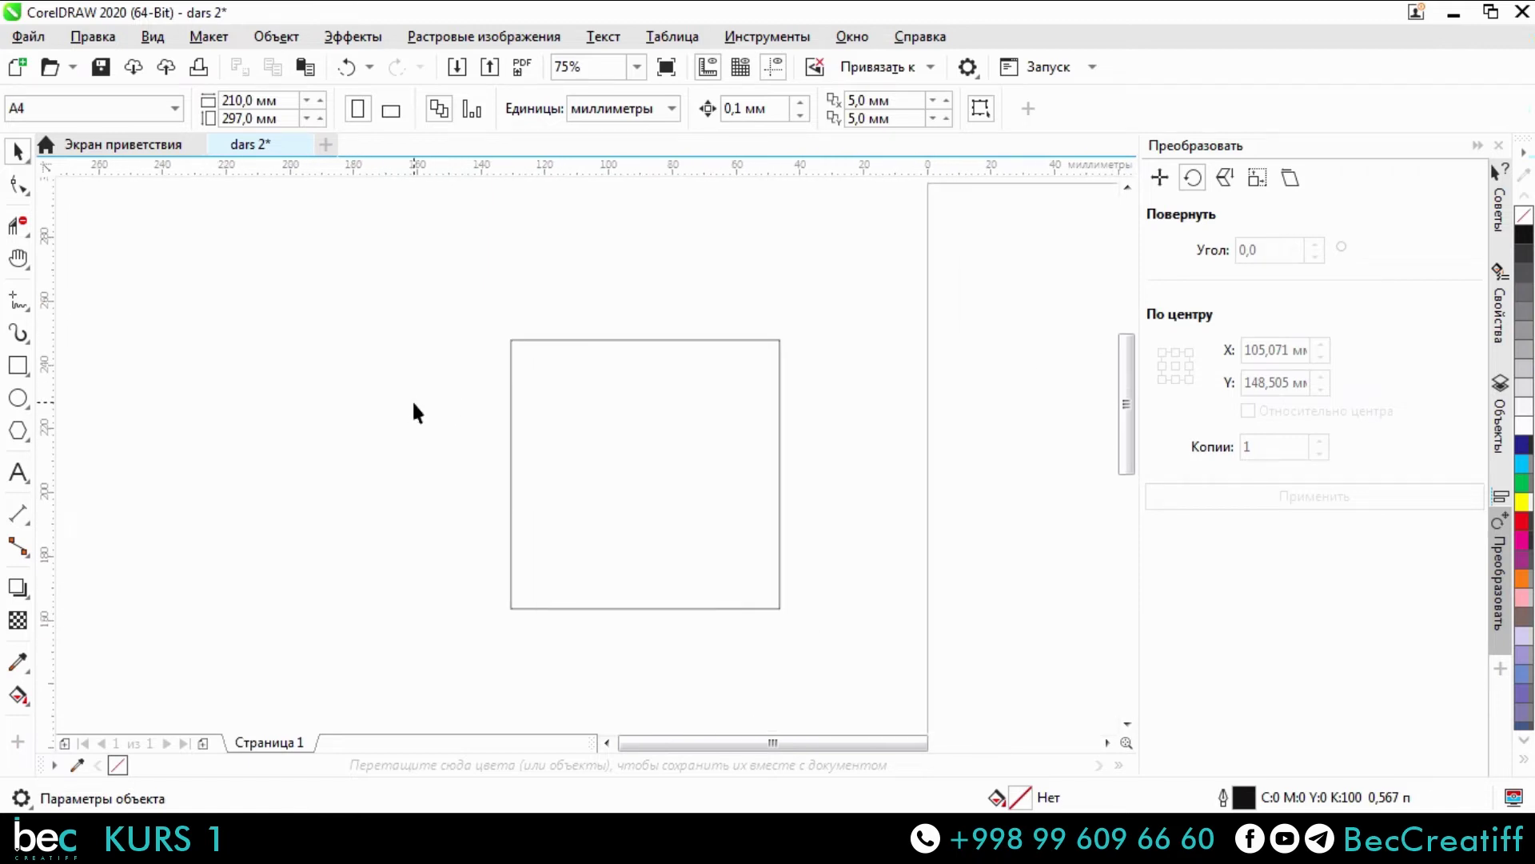
drag(651, 414, 400, 390)
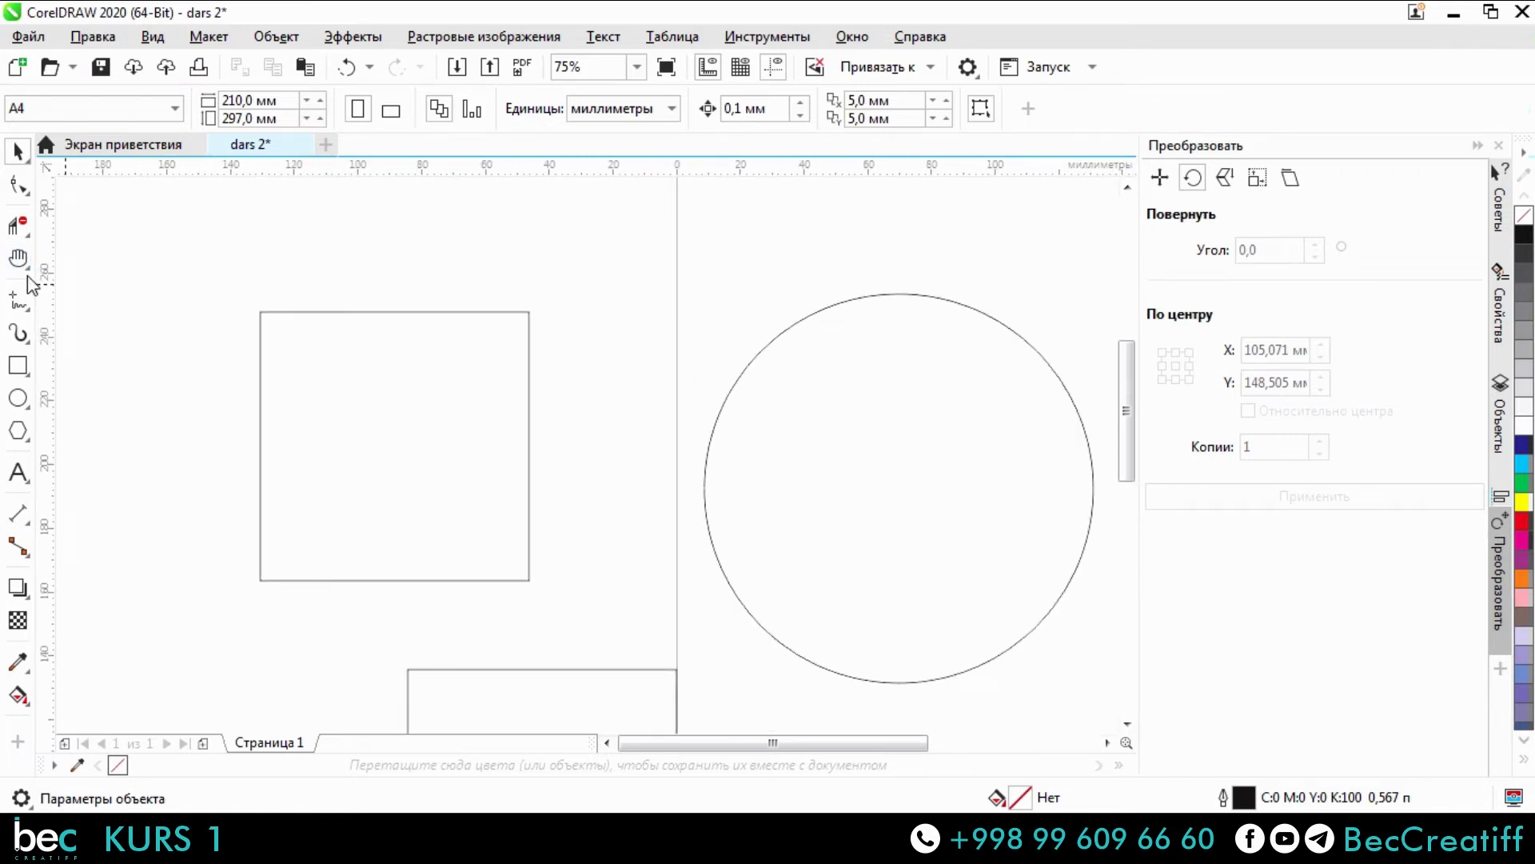
Look through the line and curve tools in the Freehand tool group, and view the whole page with its shapes.
click(24, 305)
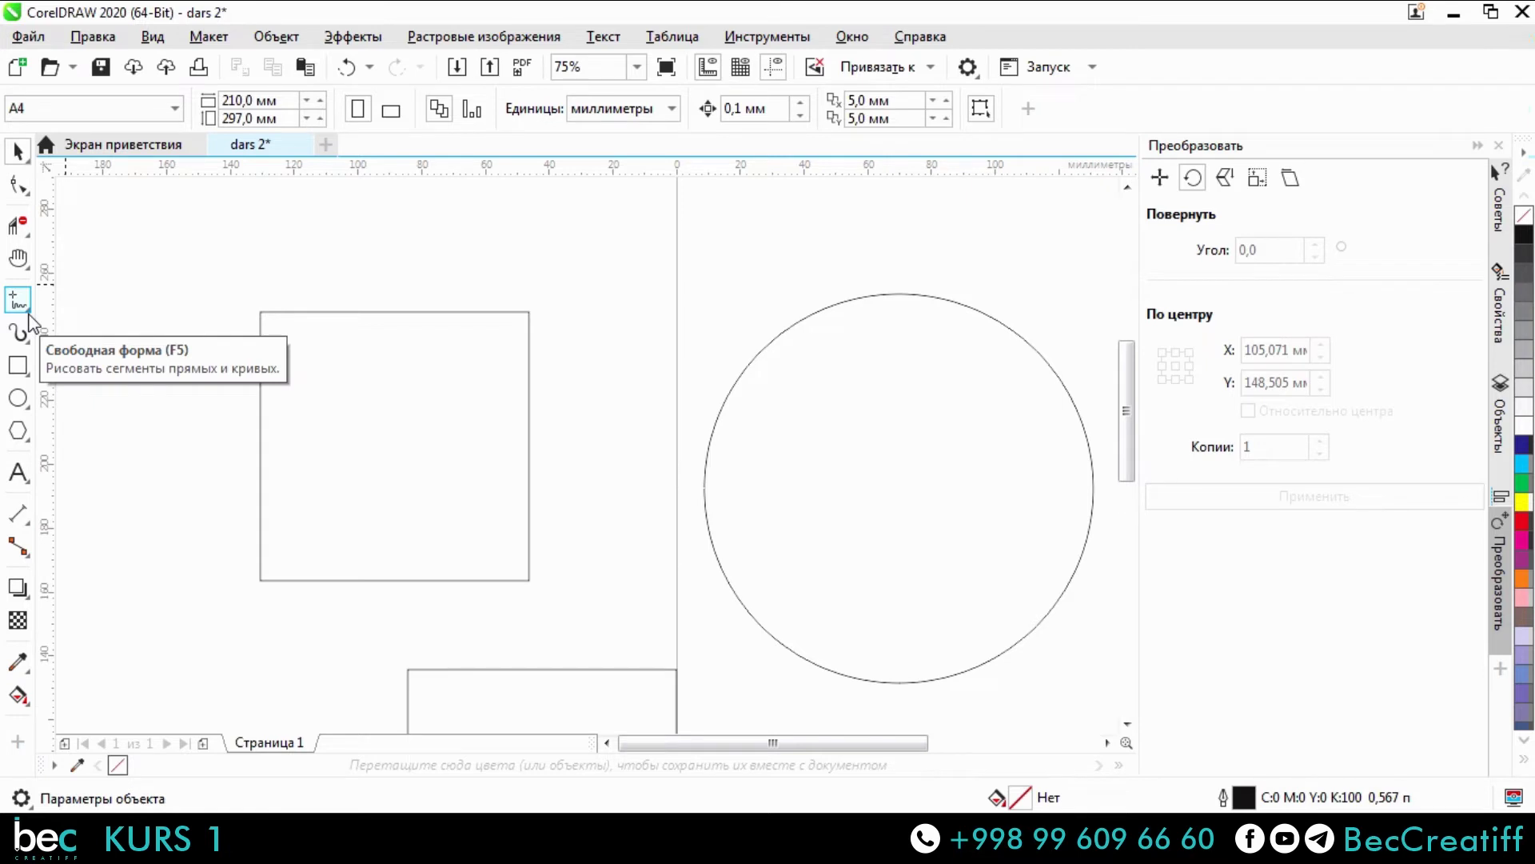
click(30, 315)
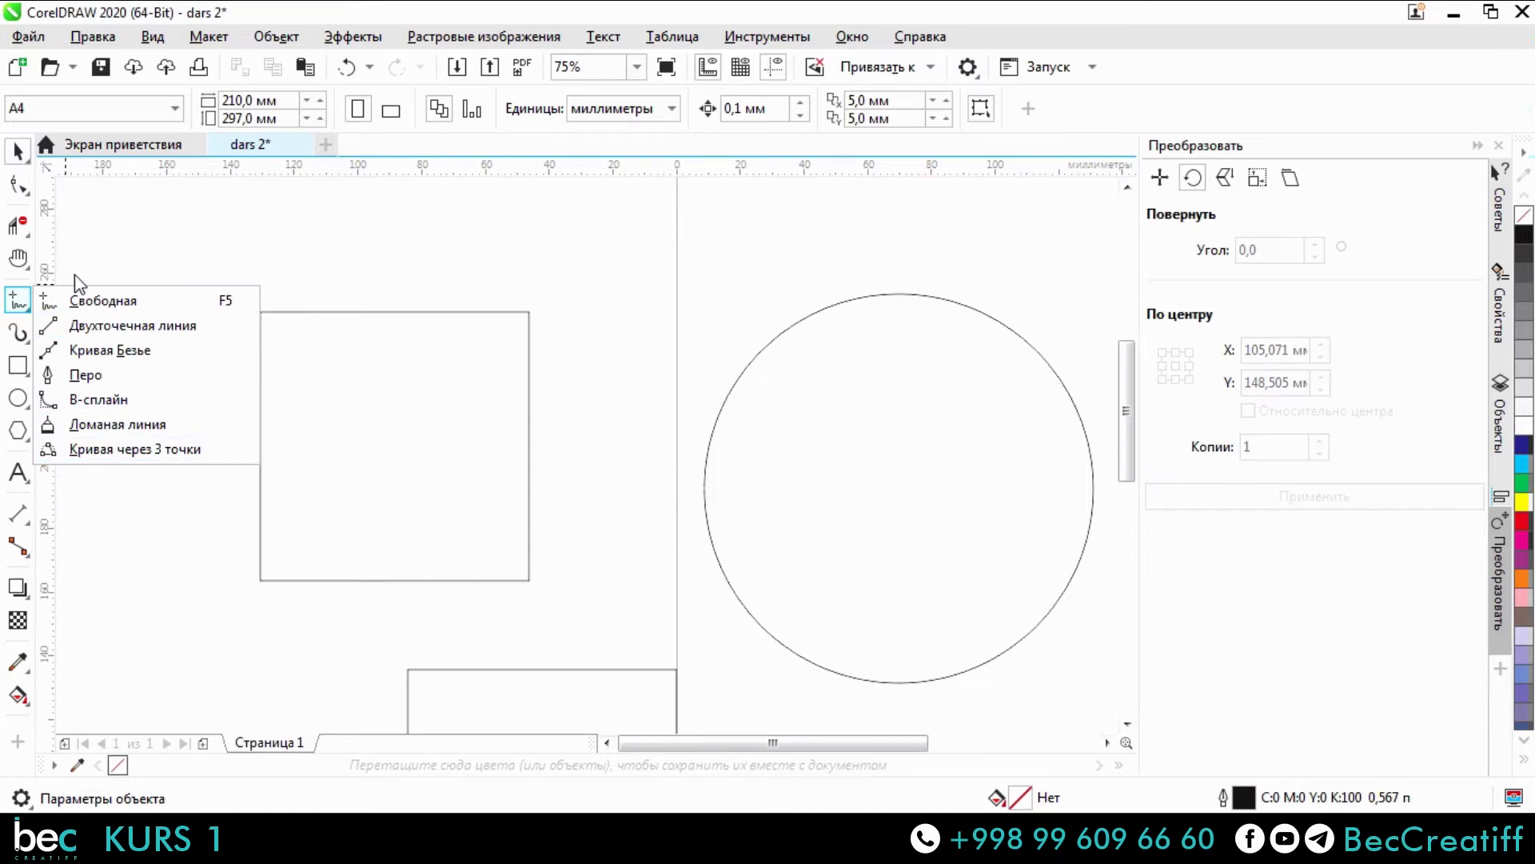
click(130, 254)
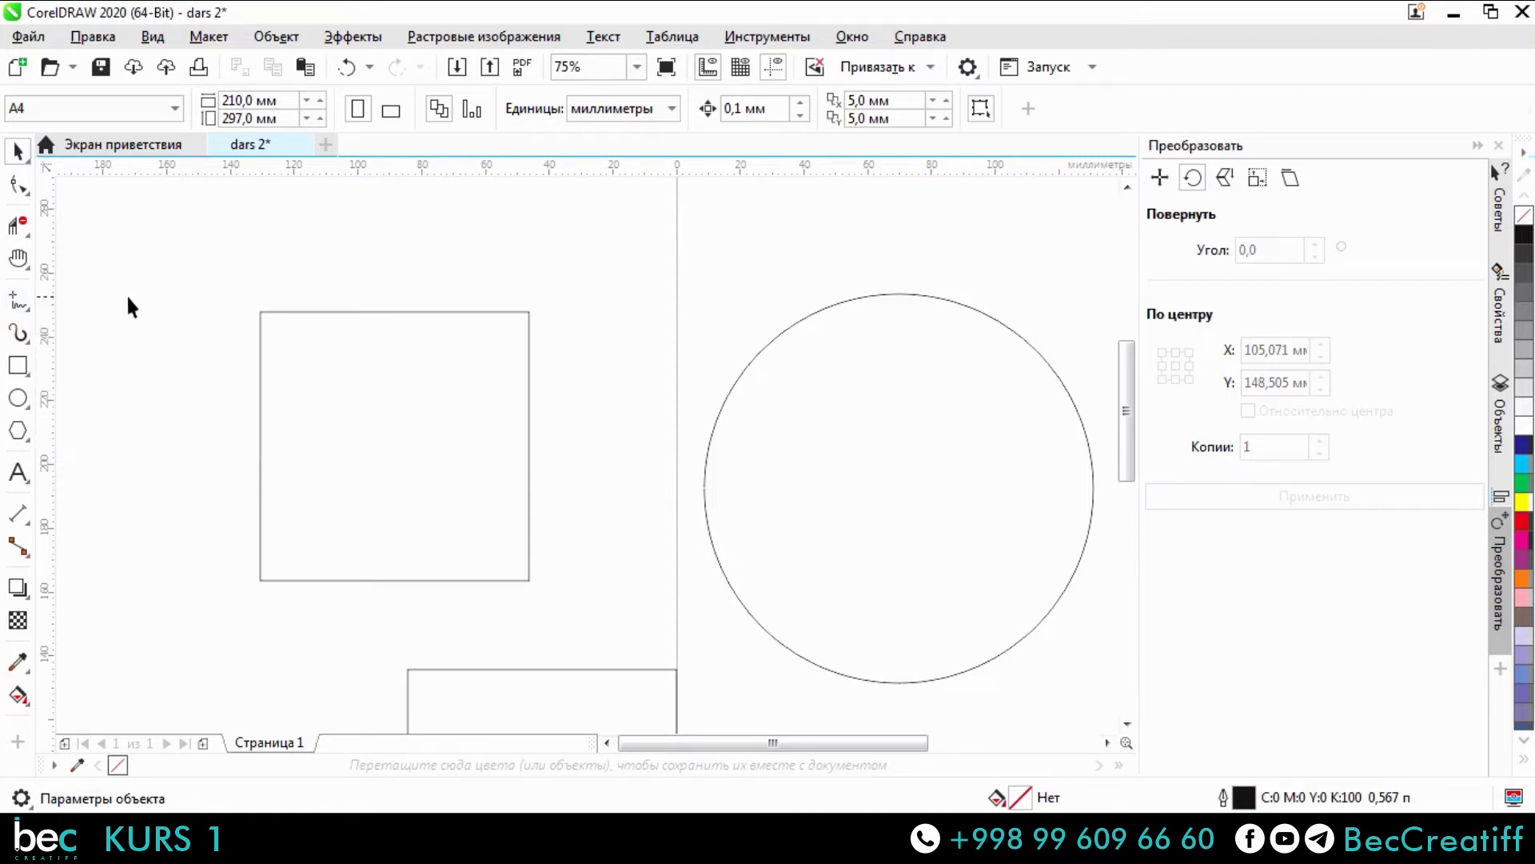
click(29, 312)
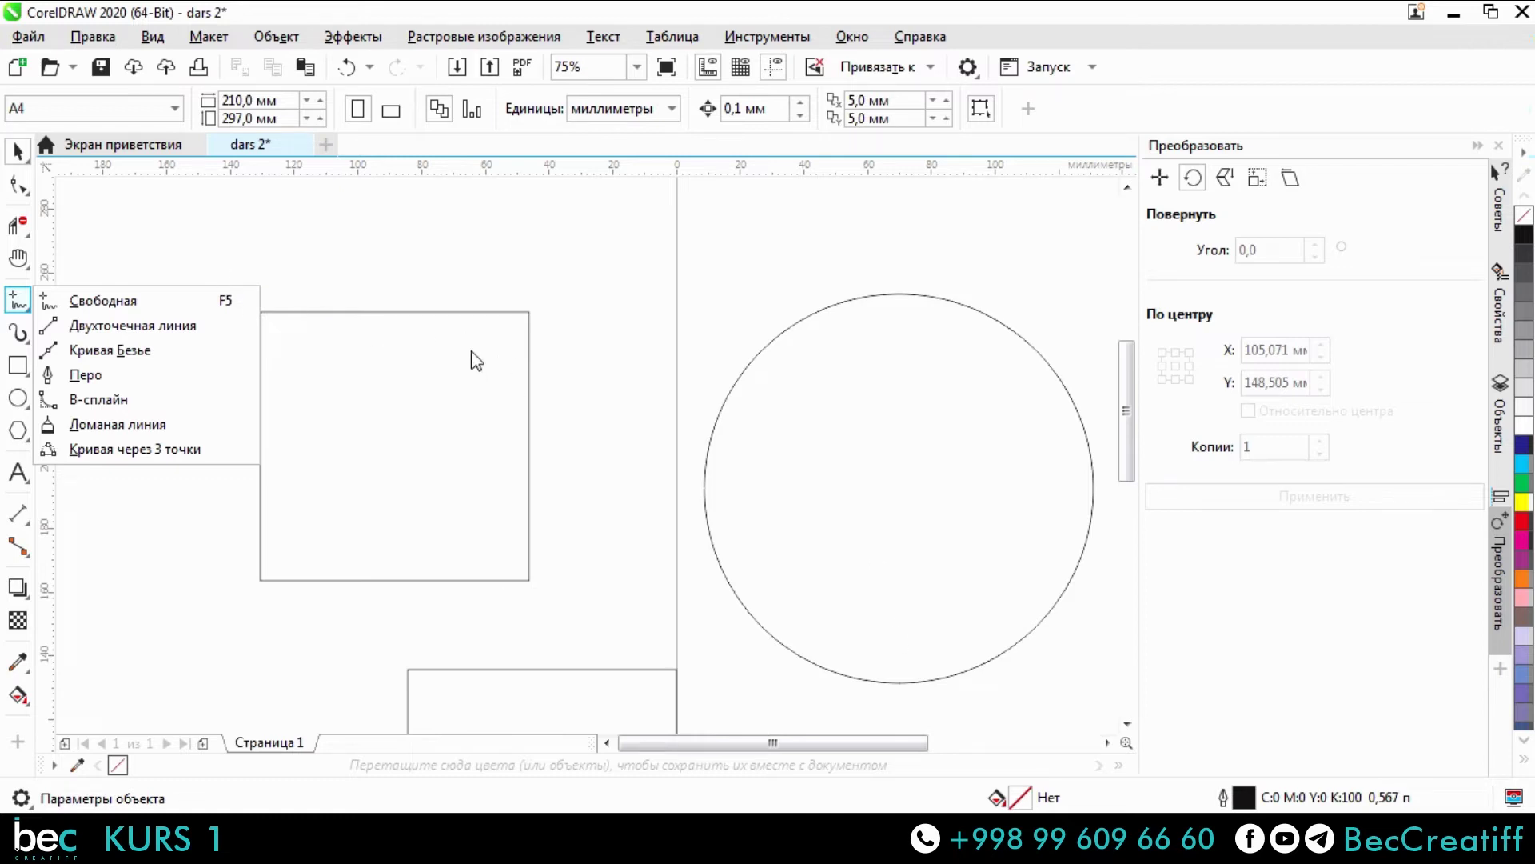
click(503, 283)
scroll(950, 460, down, 3)
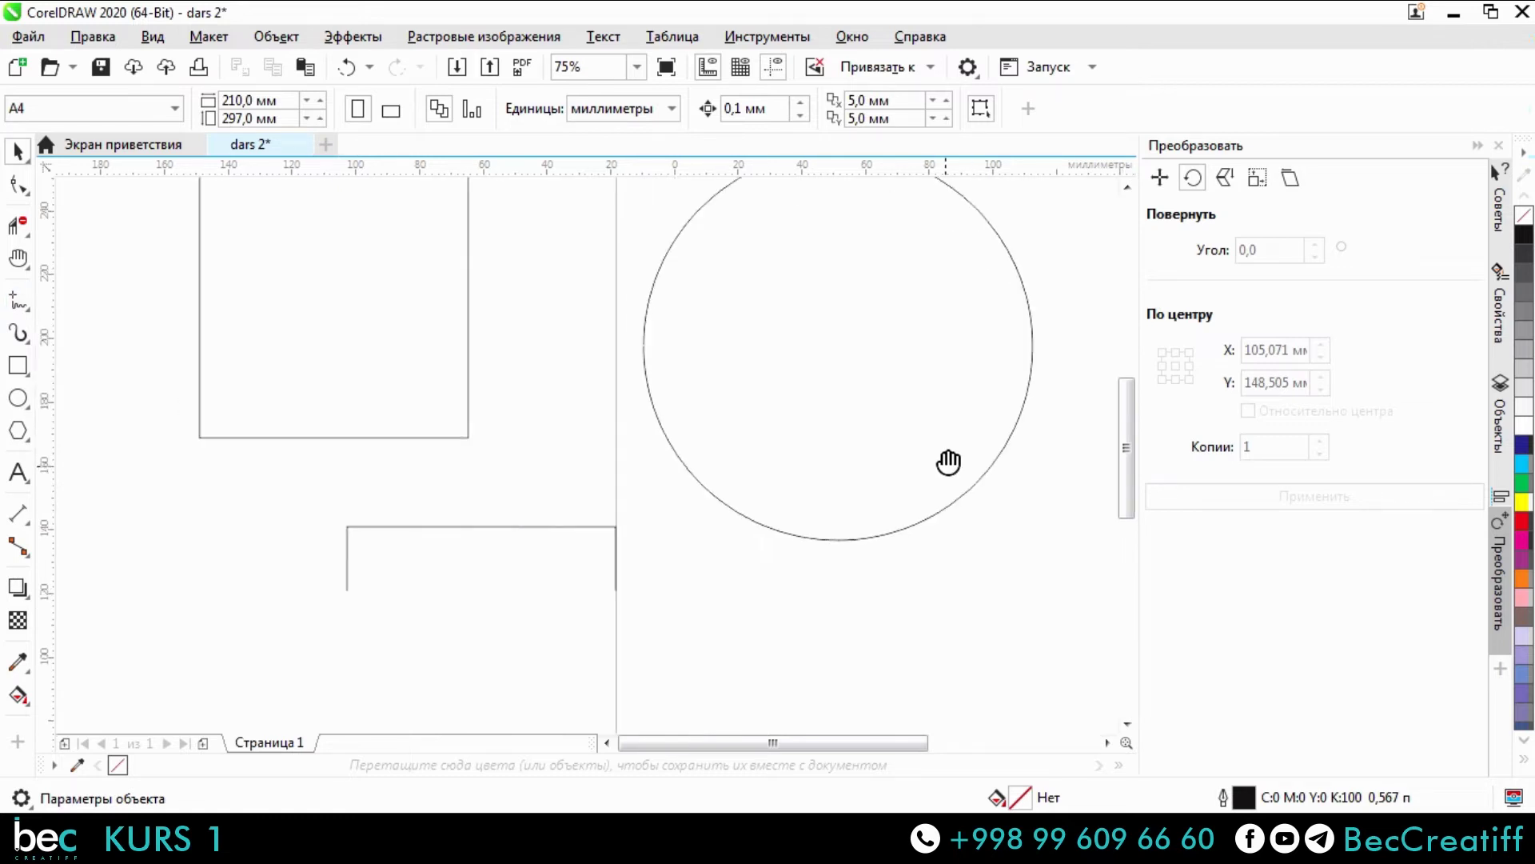
scroll(808, 516, down, 5)
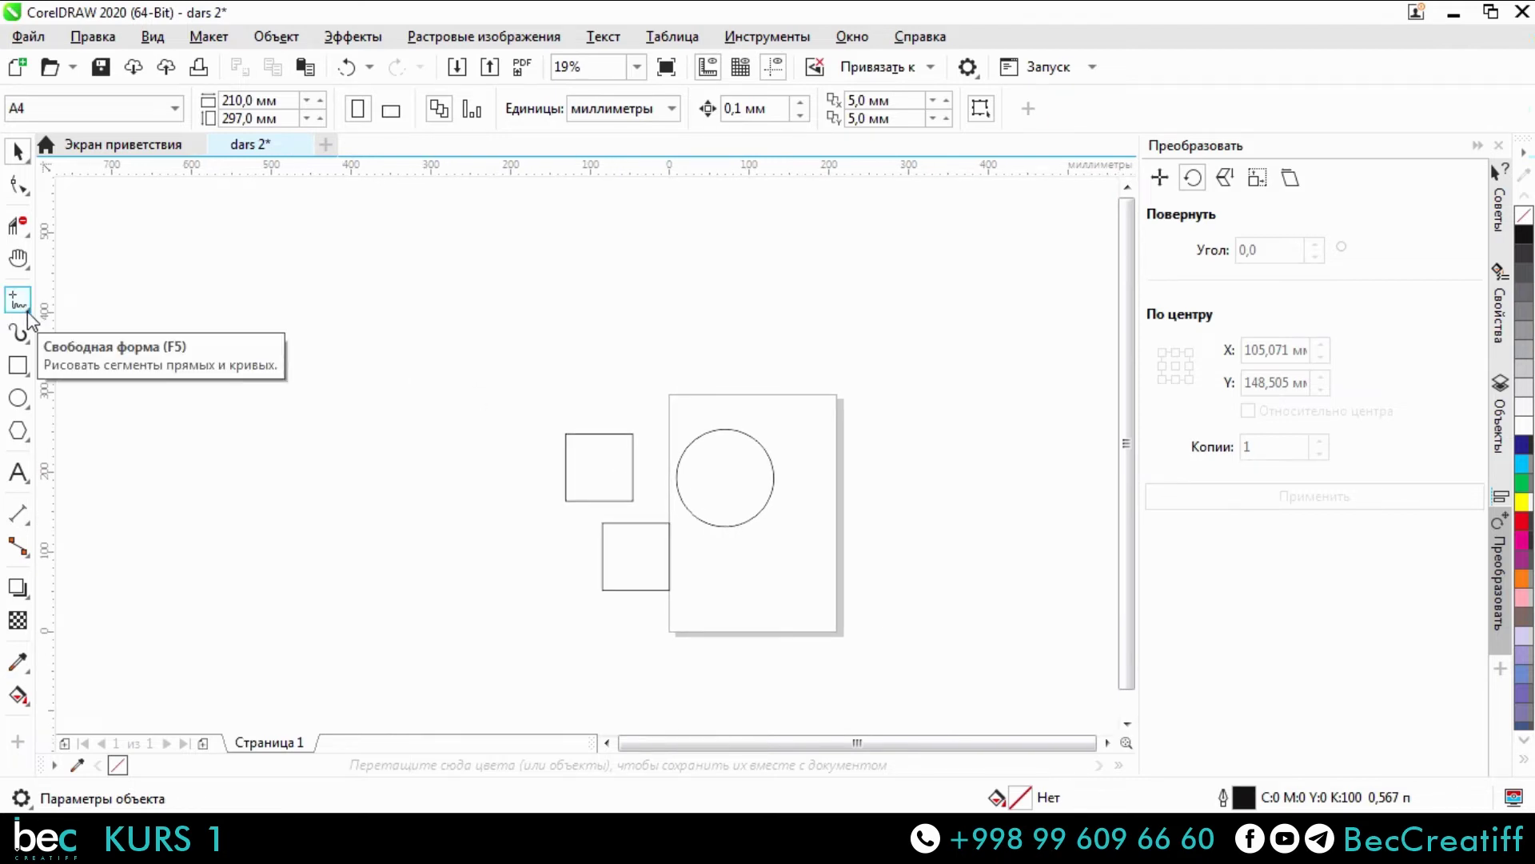
Draw an open seven-node polyline of straight segments with the Pen tool beside the squares, about 376 by 227 mm, and finish it.
click(28, 313)
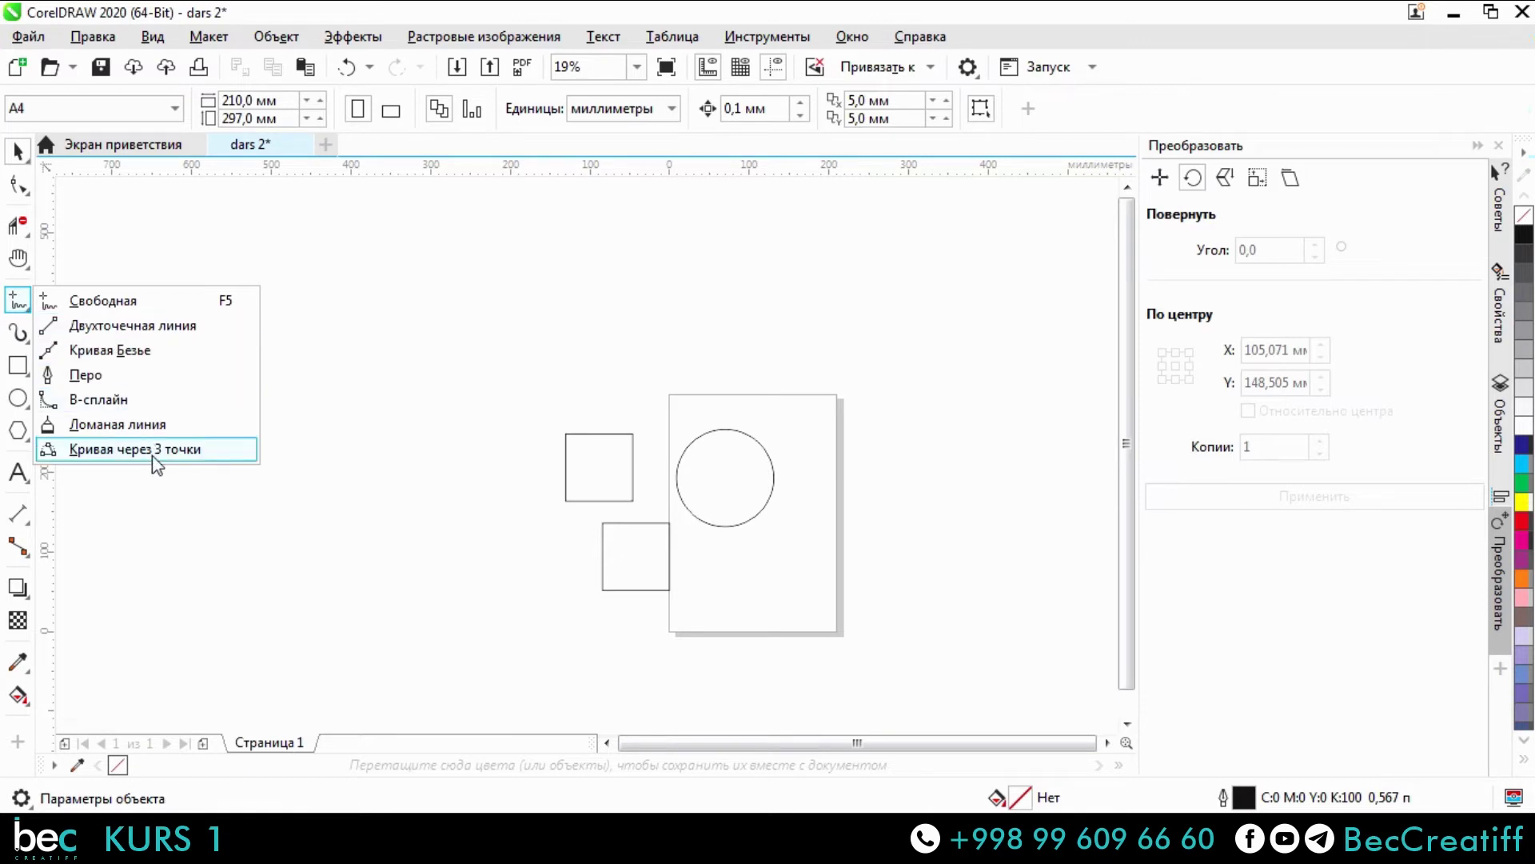
click(113, 370)
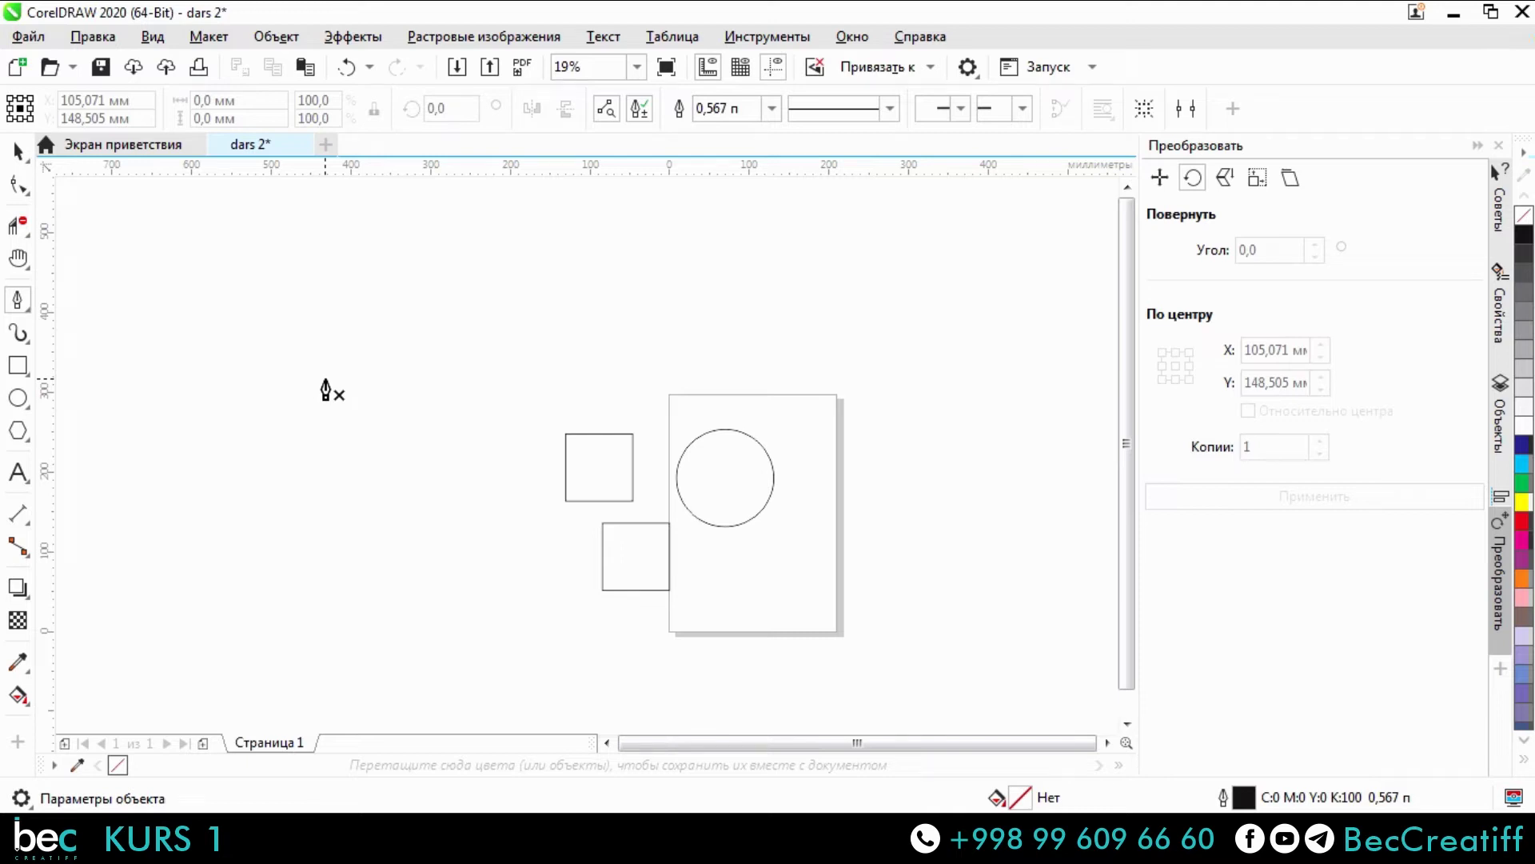
click(326, 379)
scroll(329, 397, up, 3)
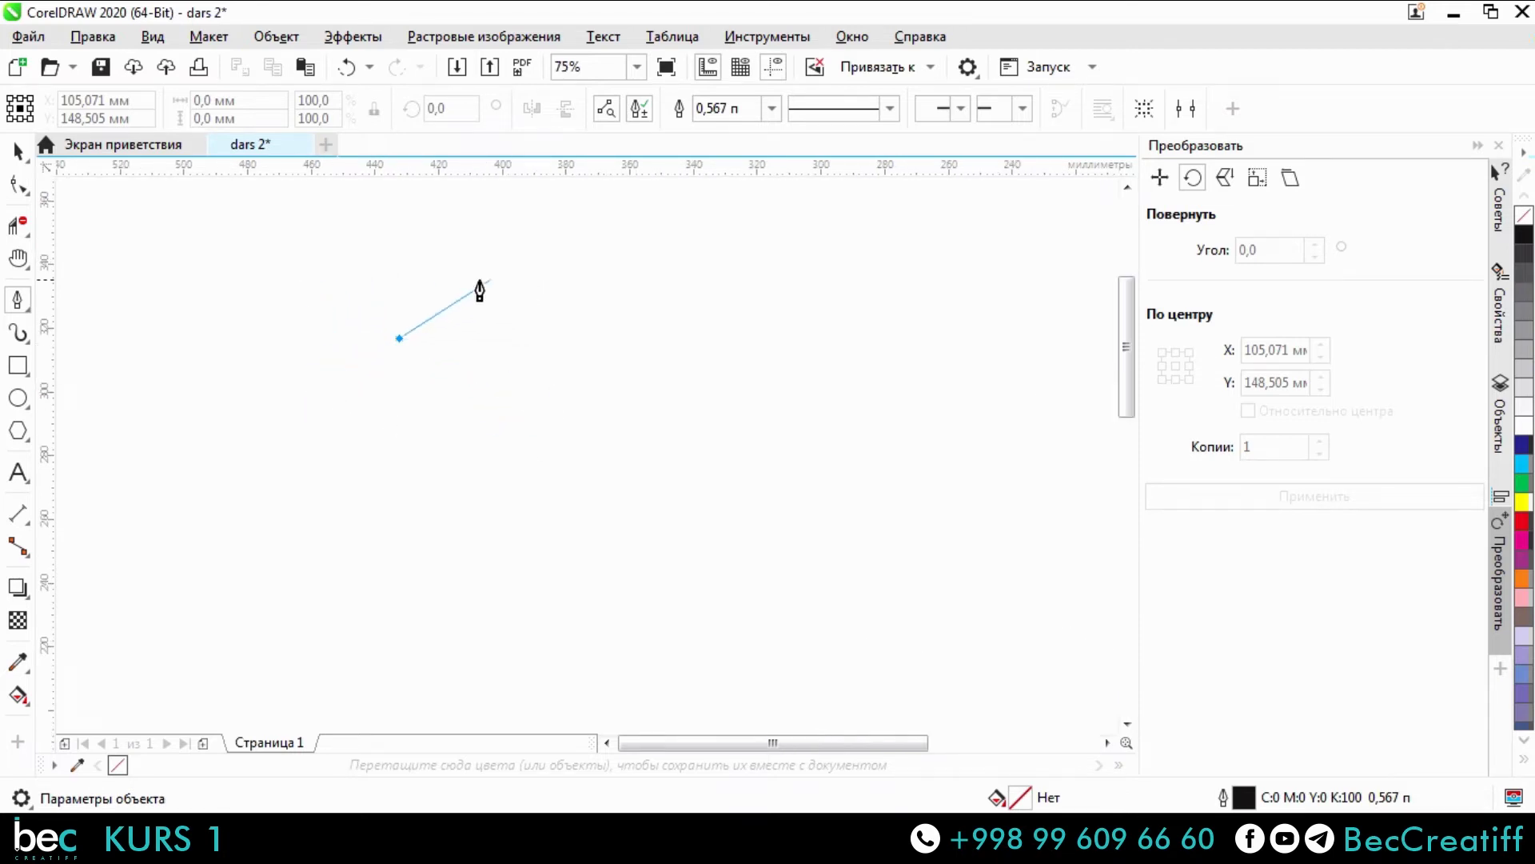
scroll(333, 278, down, 2)
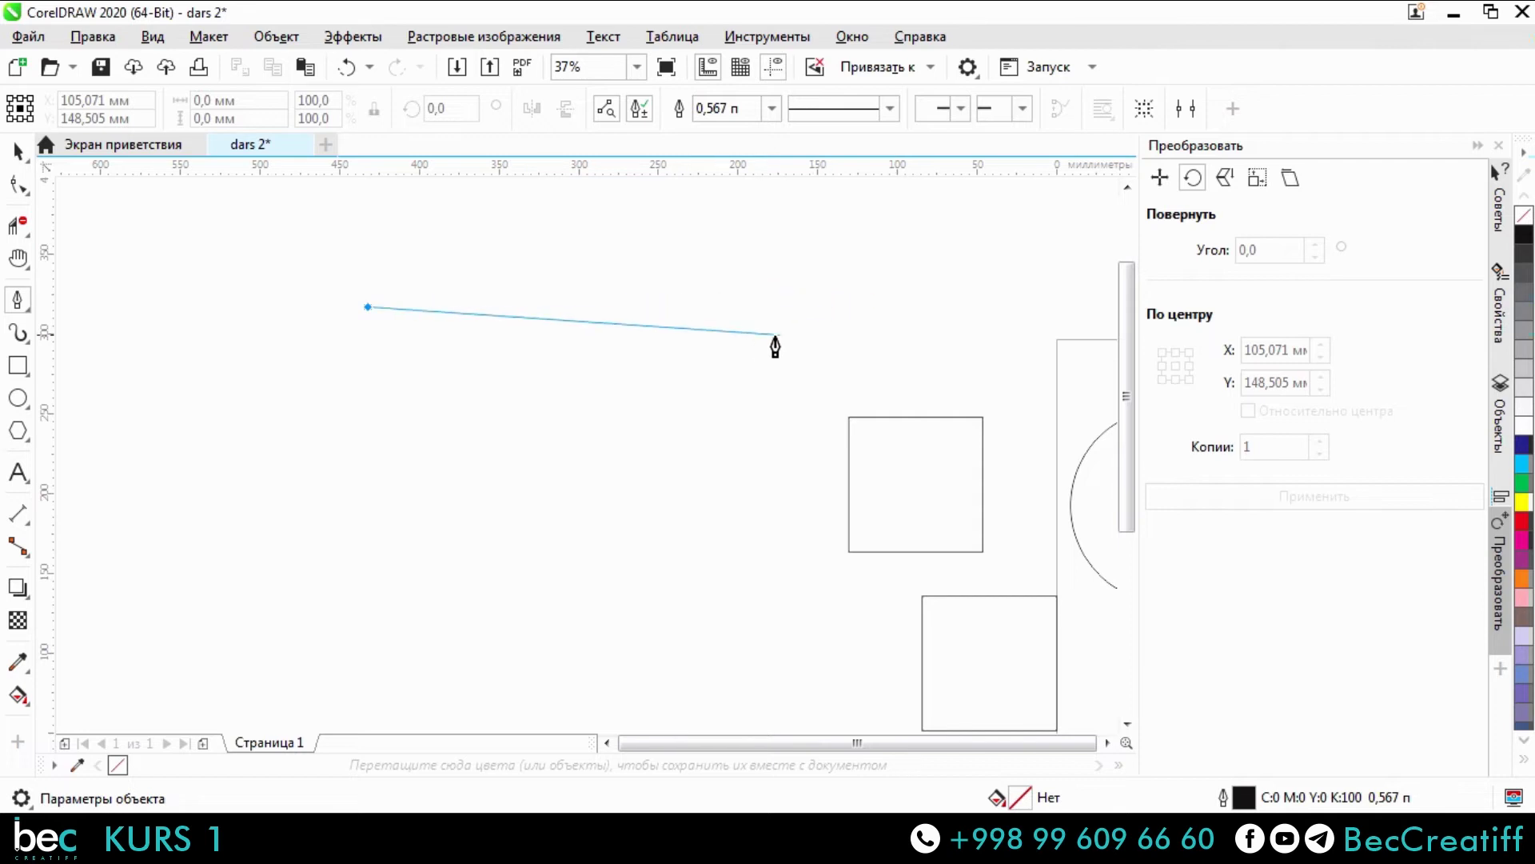
click(791, 230)
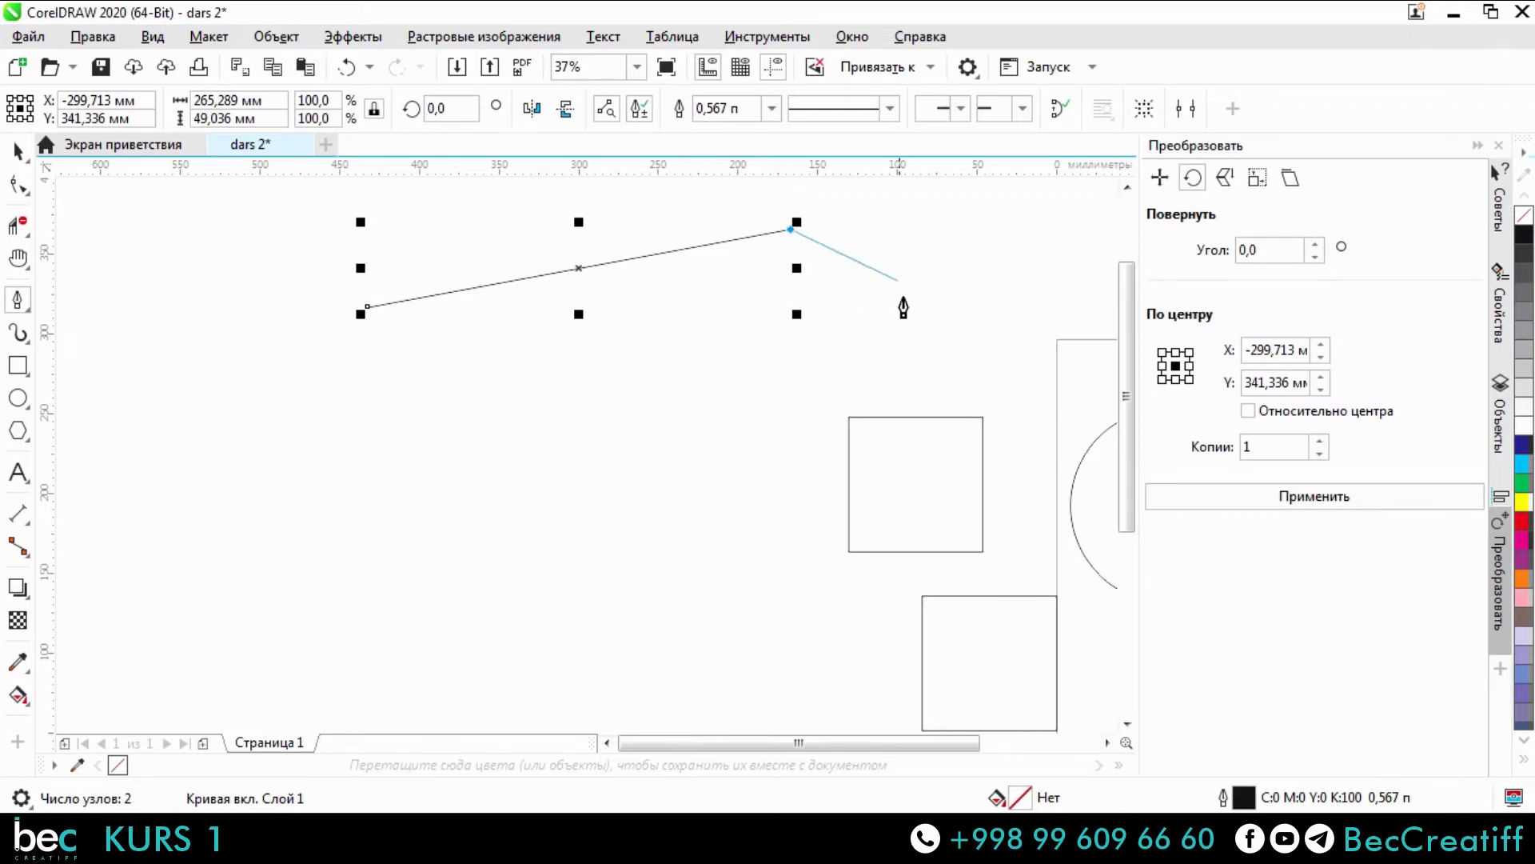
click(691, 466)
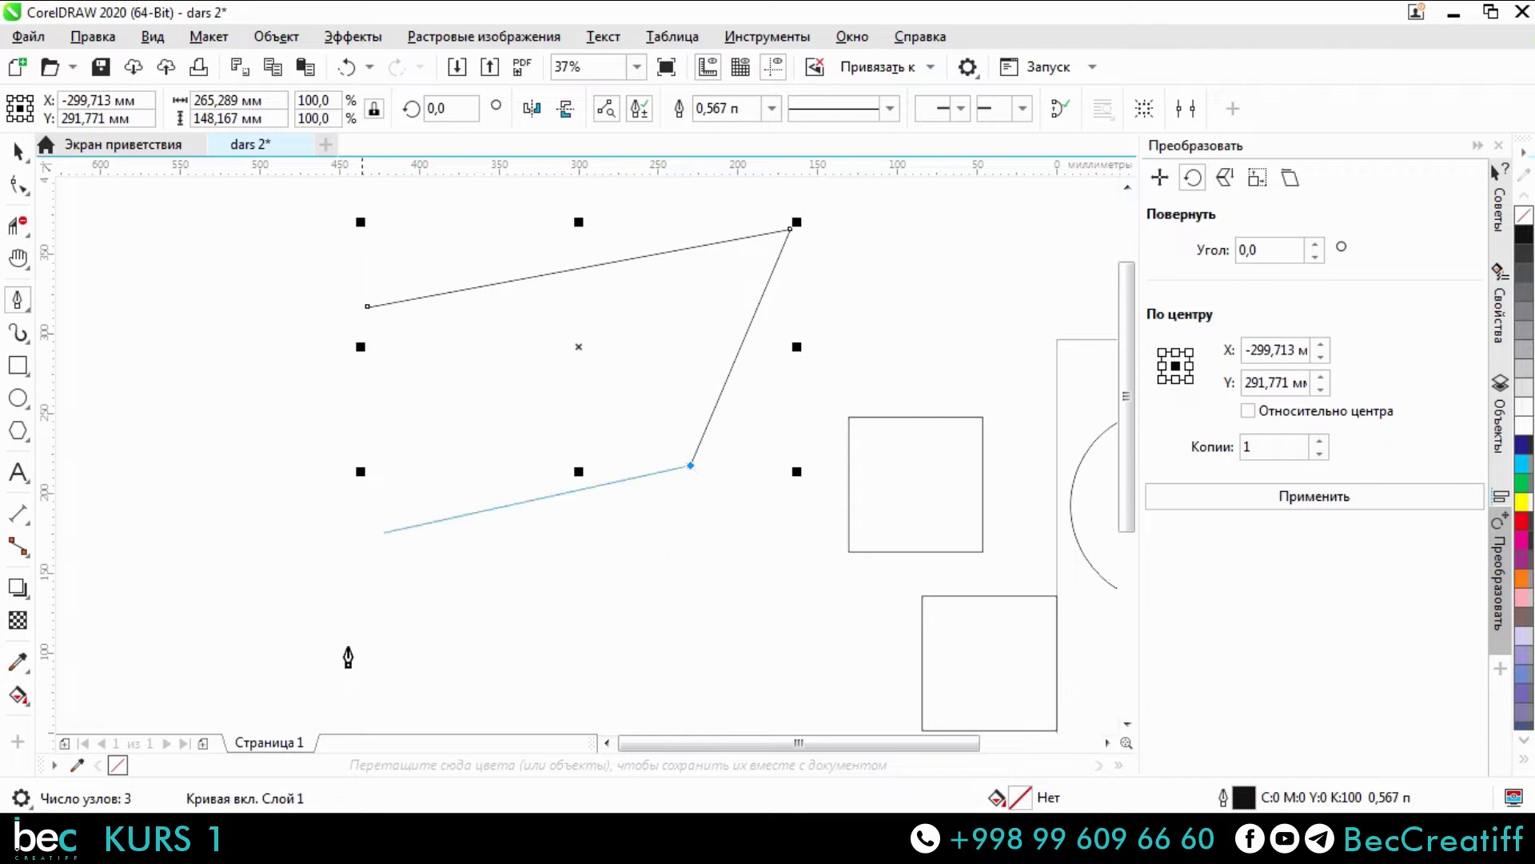
click(403, 474)
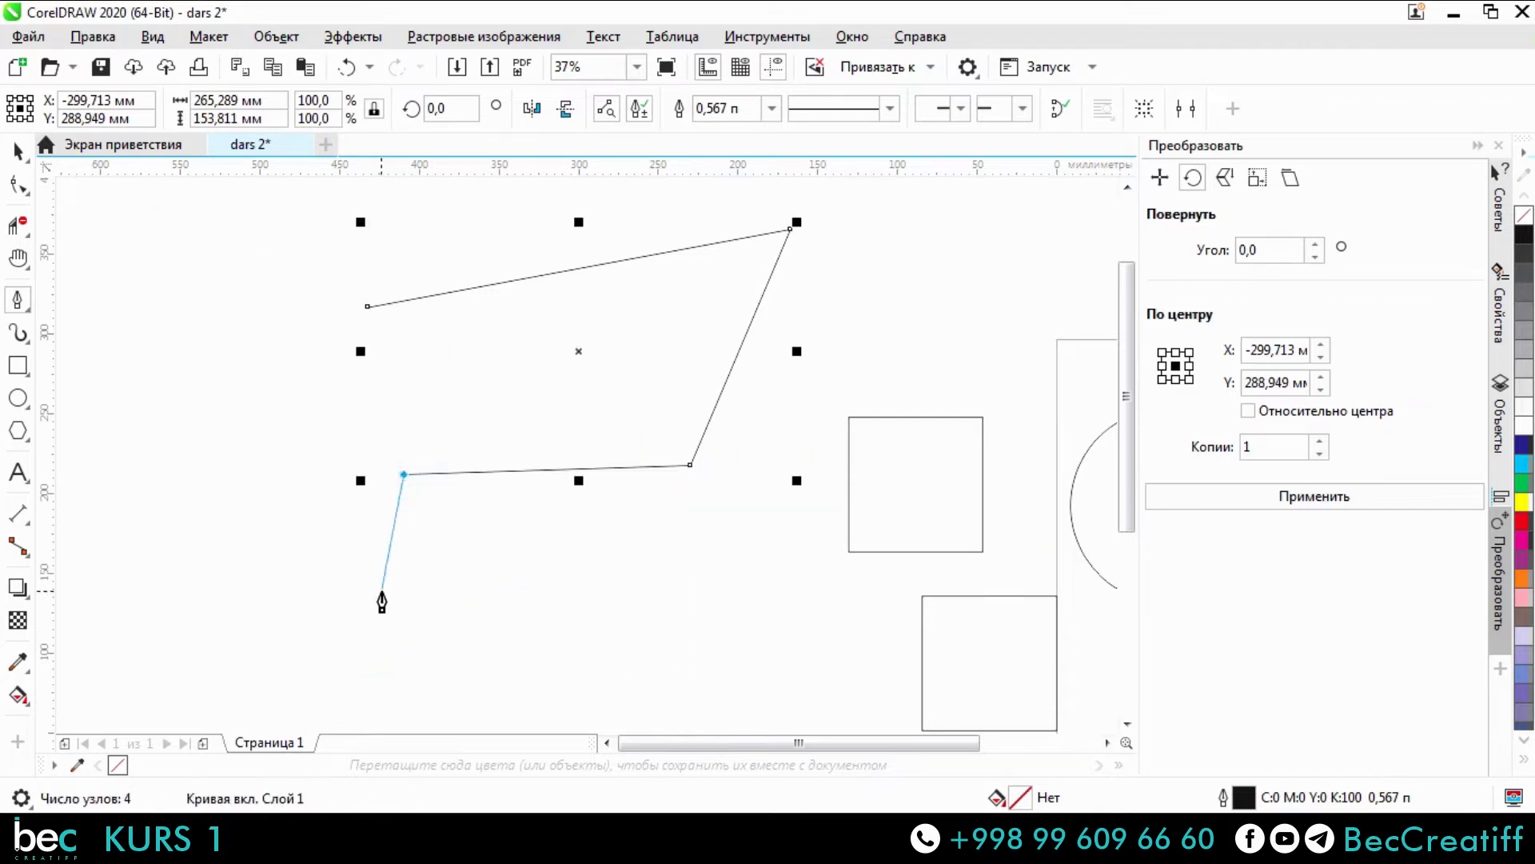
click(382, 591)
click(214, 449)
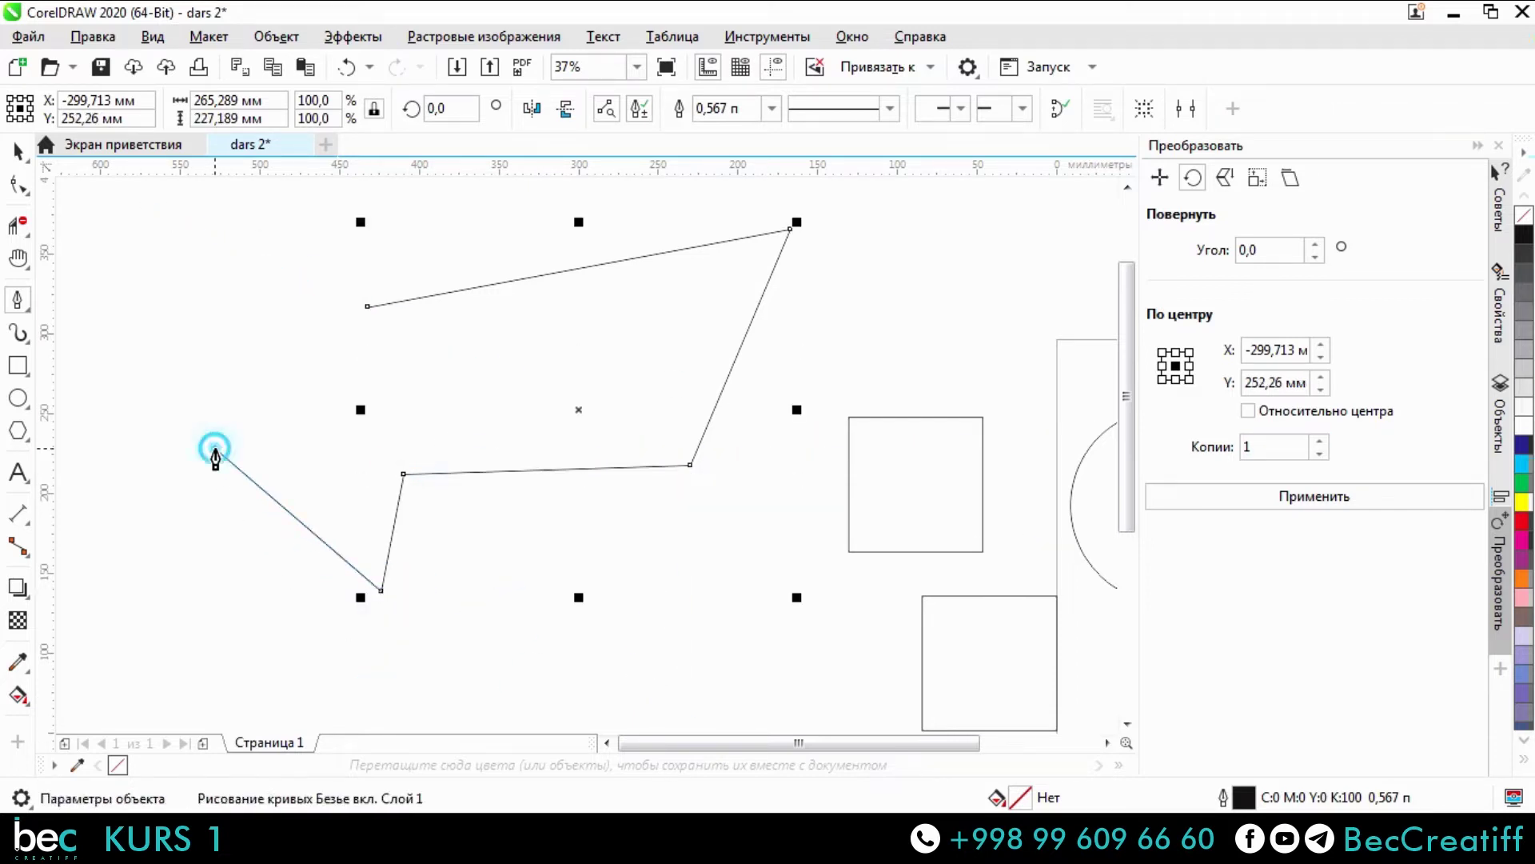
click(192, 329)
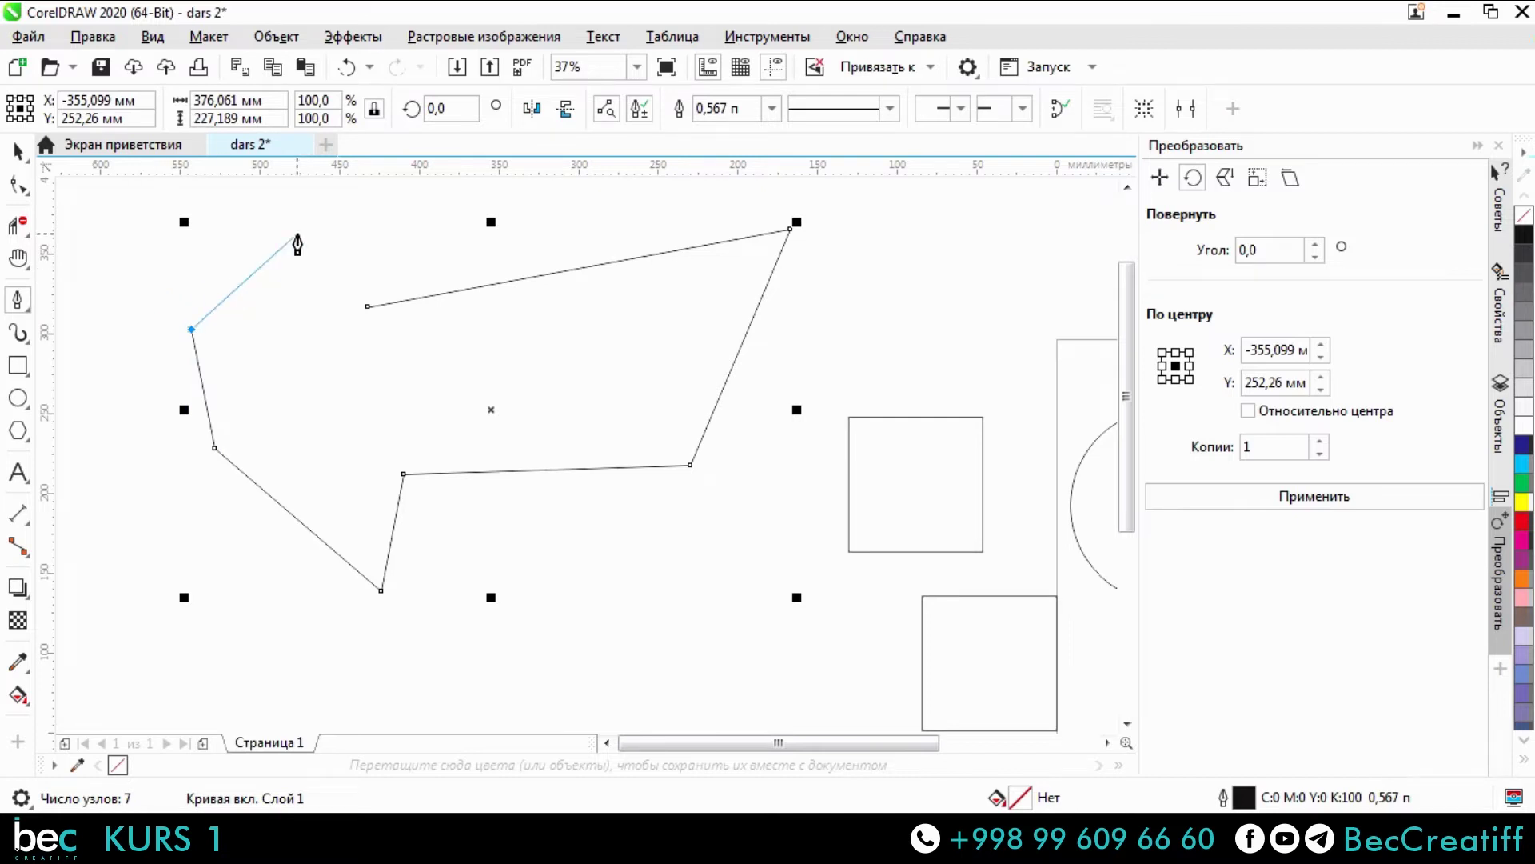
key(space)
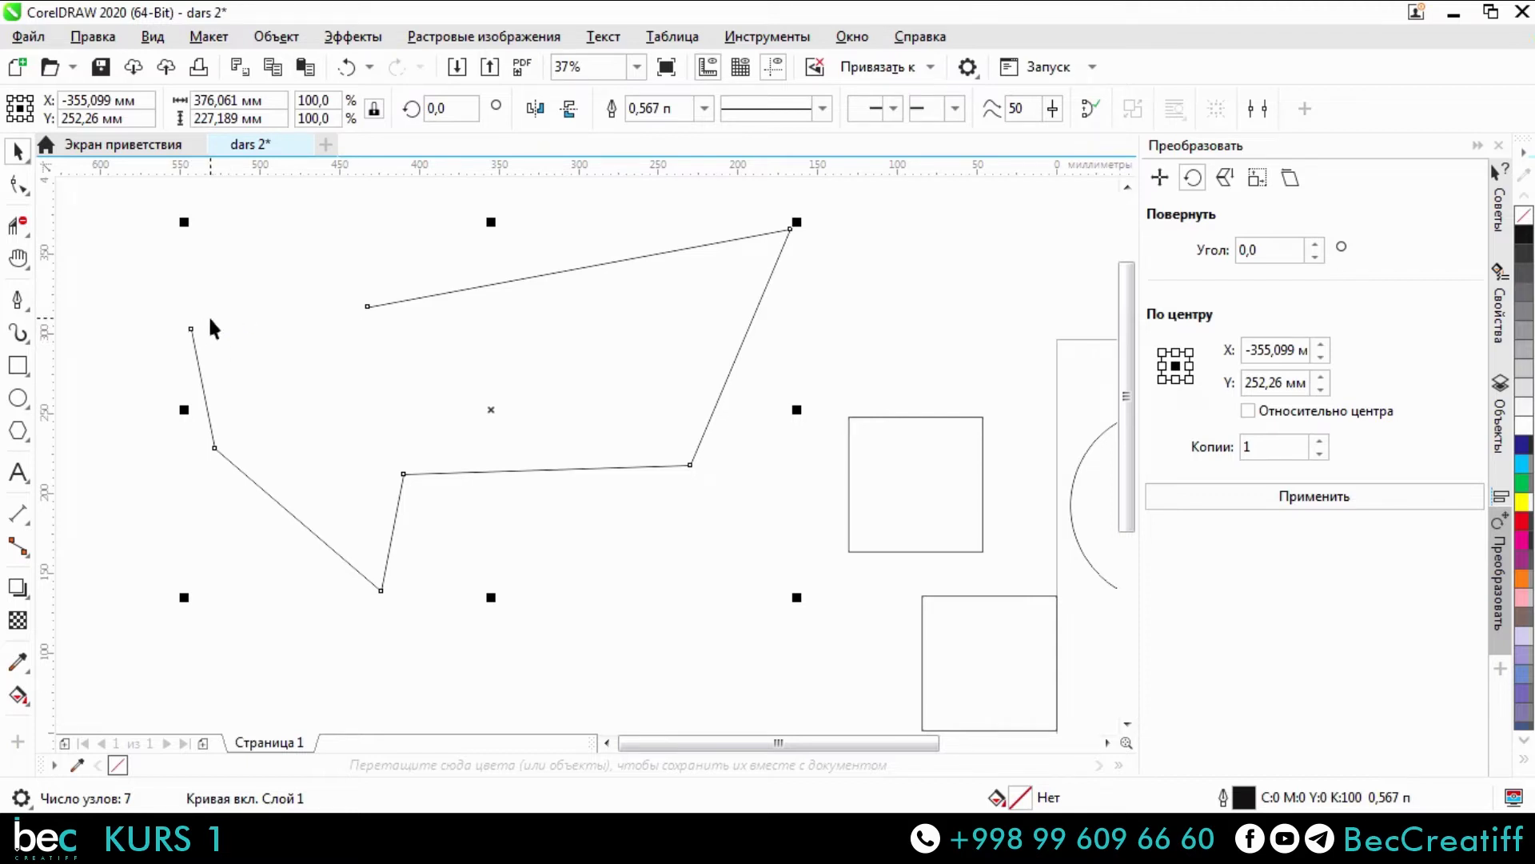
Draw a separate straight line with the Pen tool above the polyline, about 159 by 14 mm, and end it at its second node.
click(19, 296)
scroll(212, 388, down, 3)
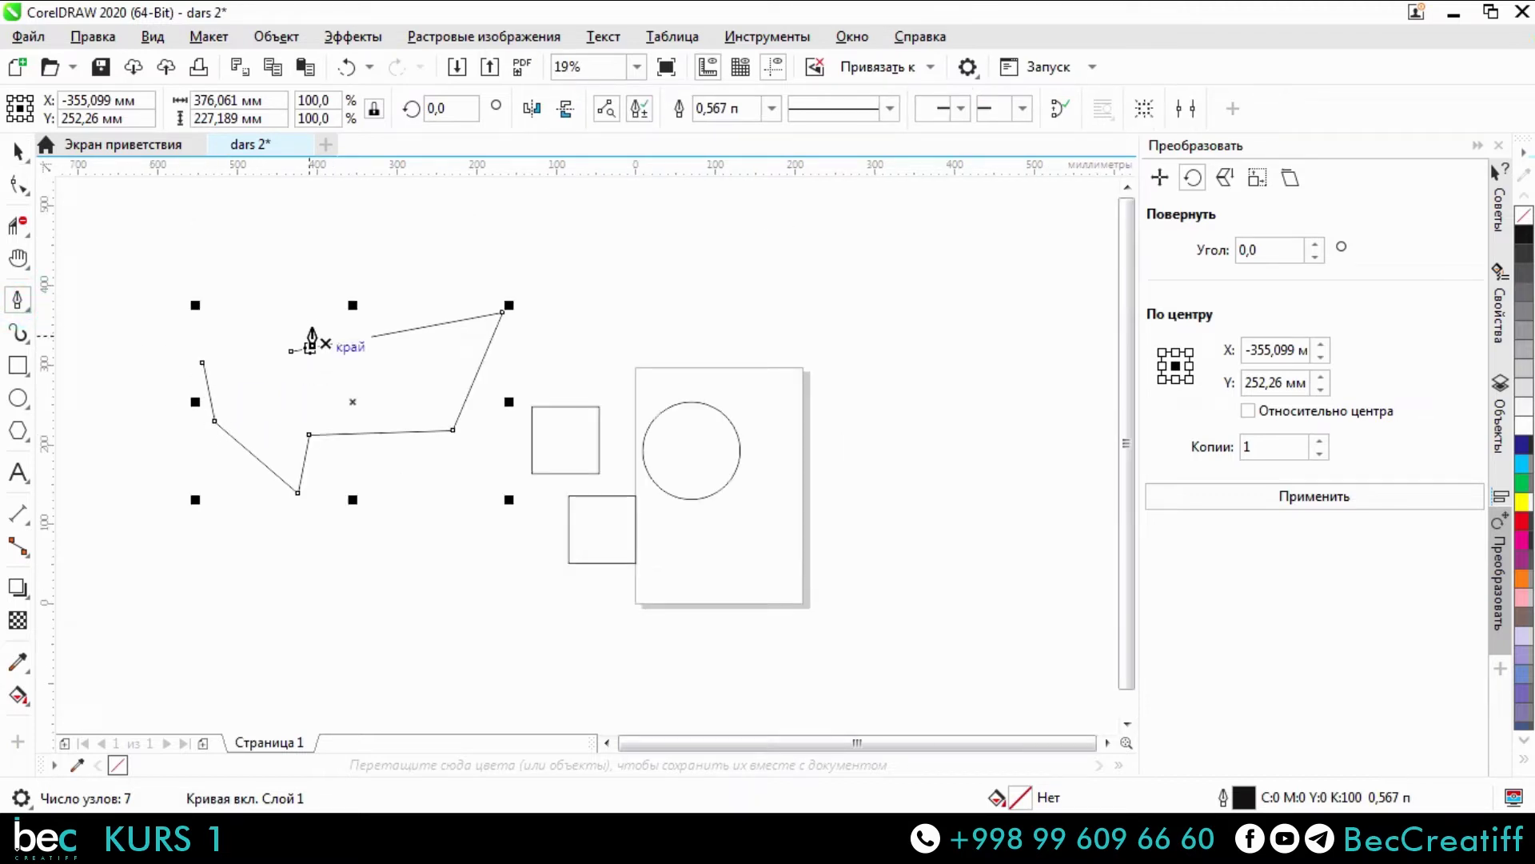
scroll(264, 344, up, 3)
click(254, 333)
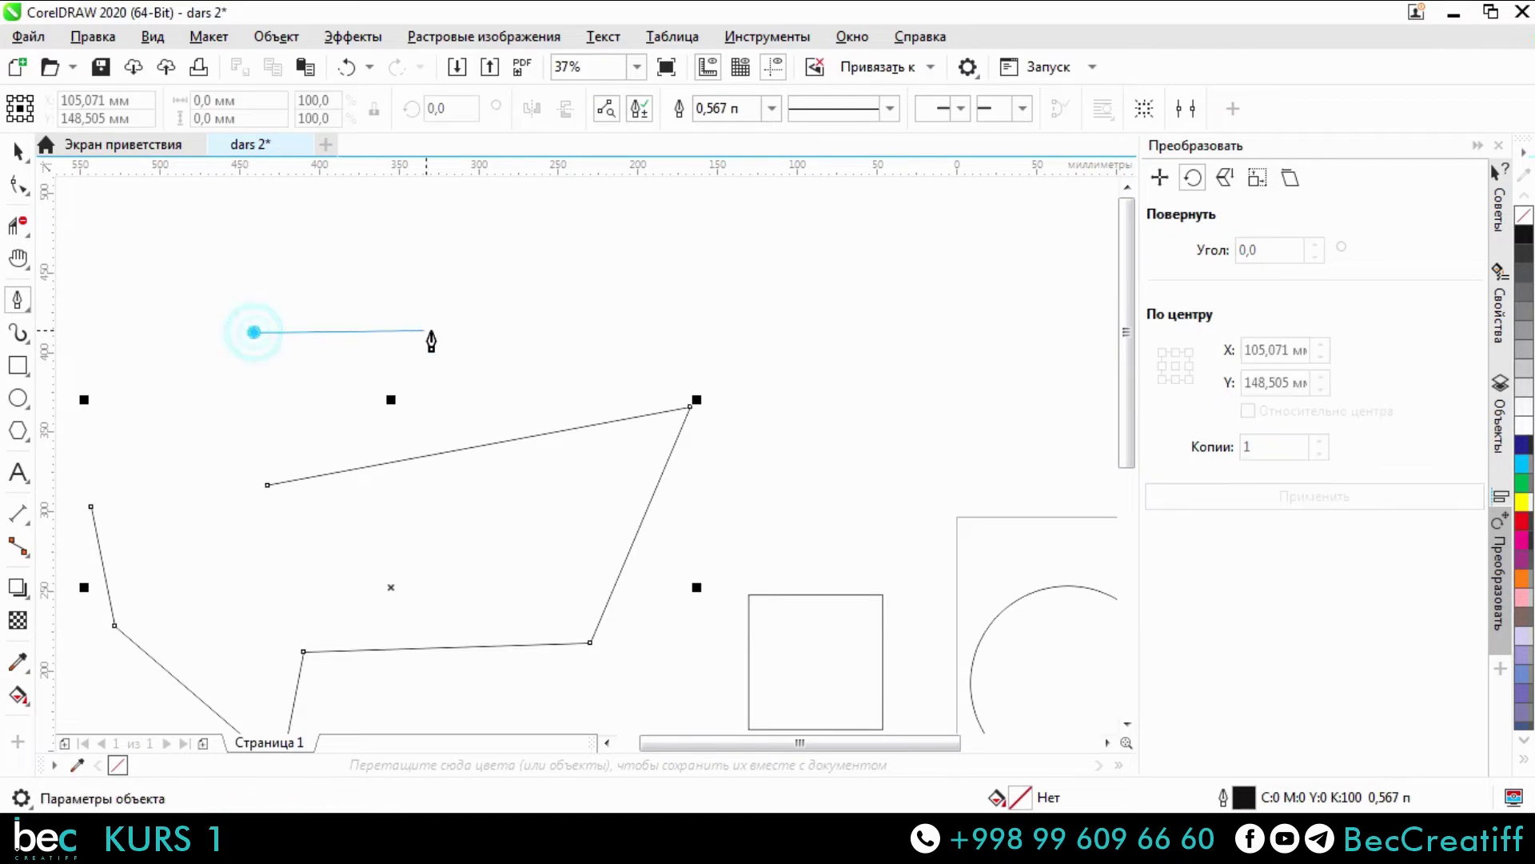
click(509, 311)
scroll(516, 316, up, 8)
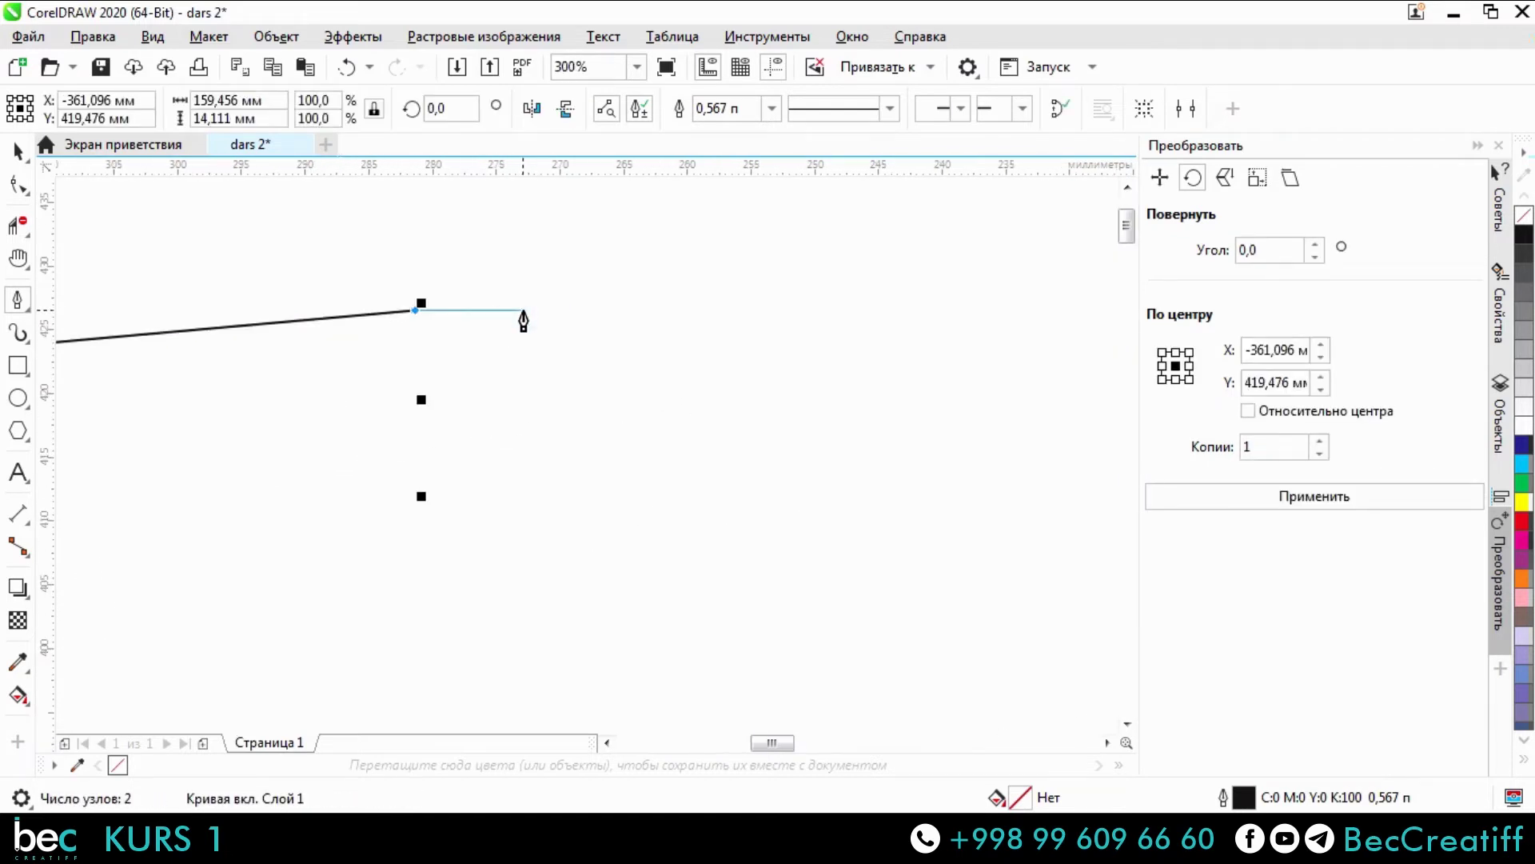
double_click(415, 310)
scroll(538, 346, down, 5)
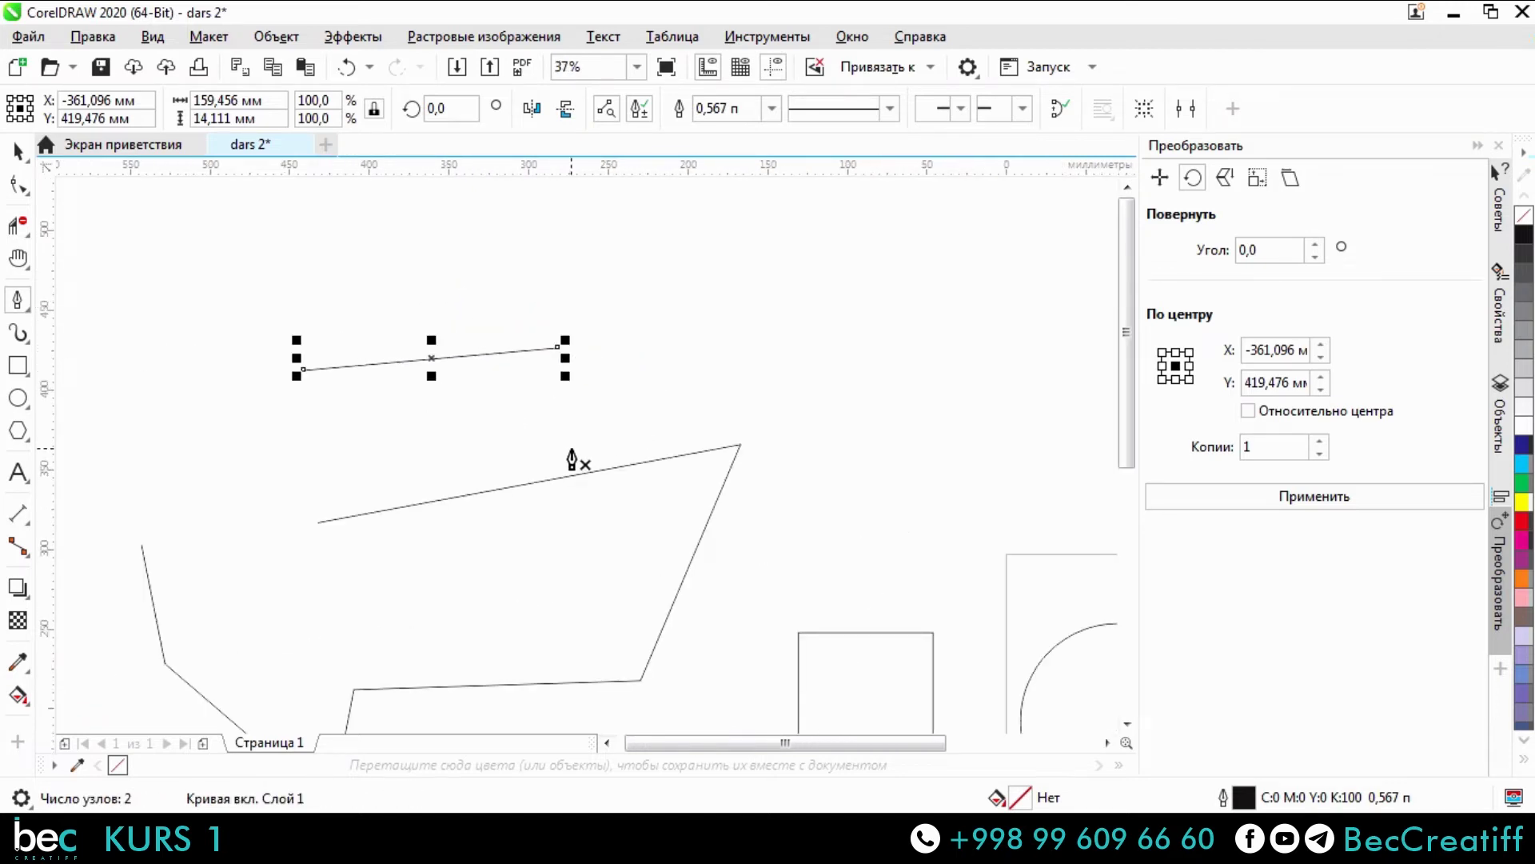
Draw another straight Pen tool line above the previous one, about 212 by 48 mm, end it with the Pick tool and deselect it.
click(165, 326)
click(503, 250)
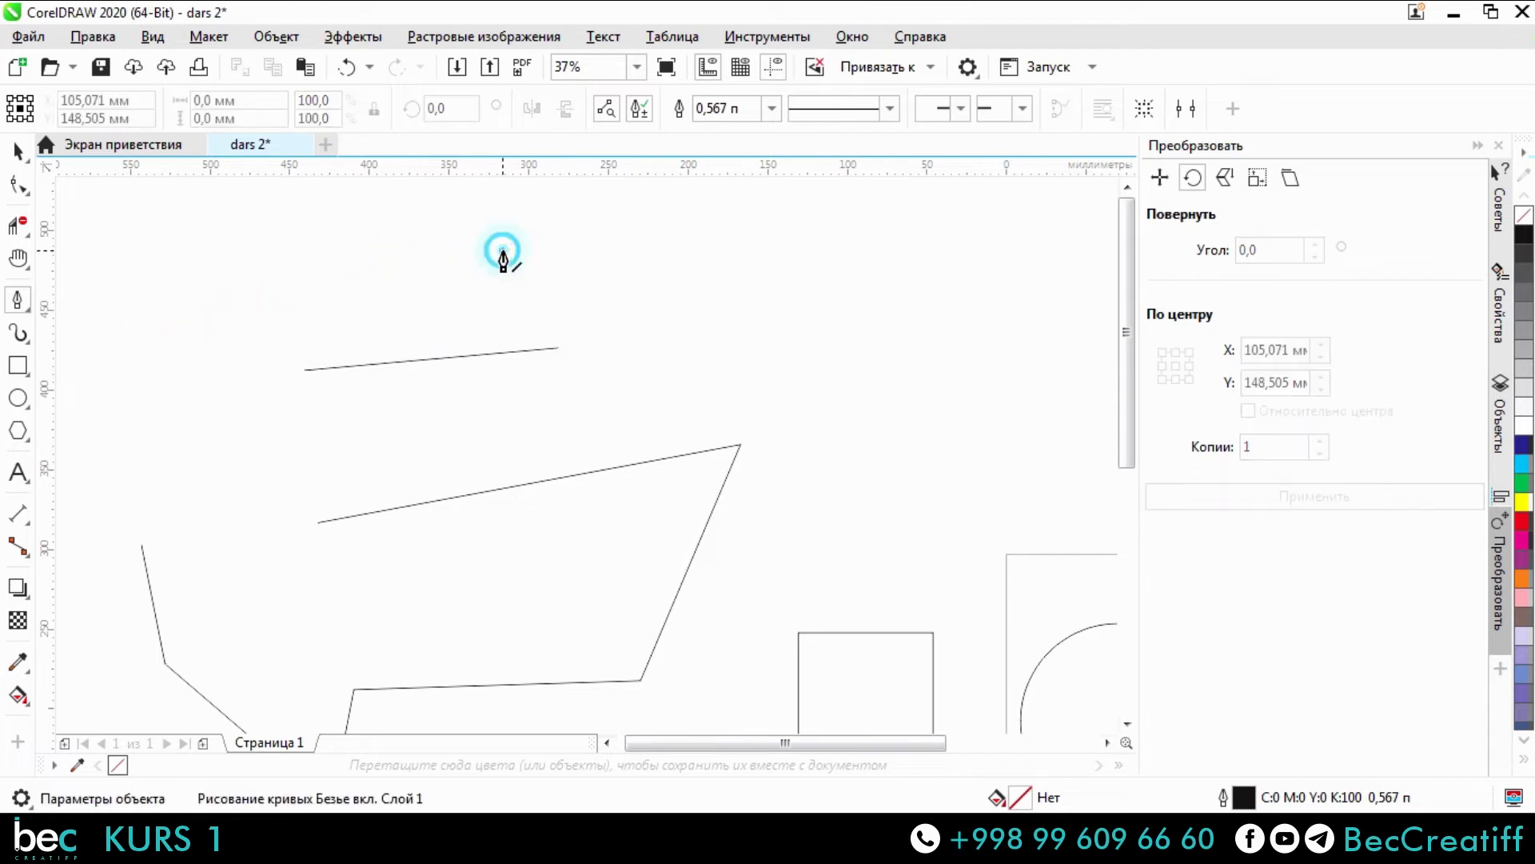
key(space)
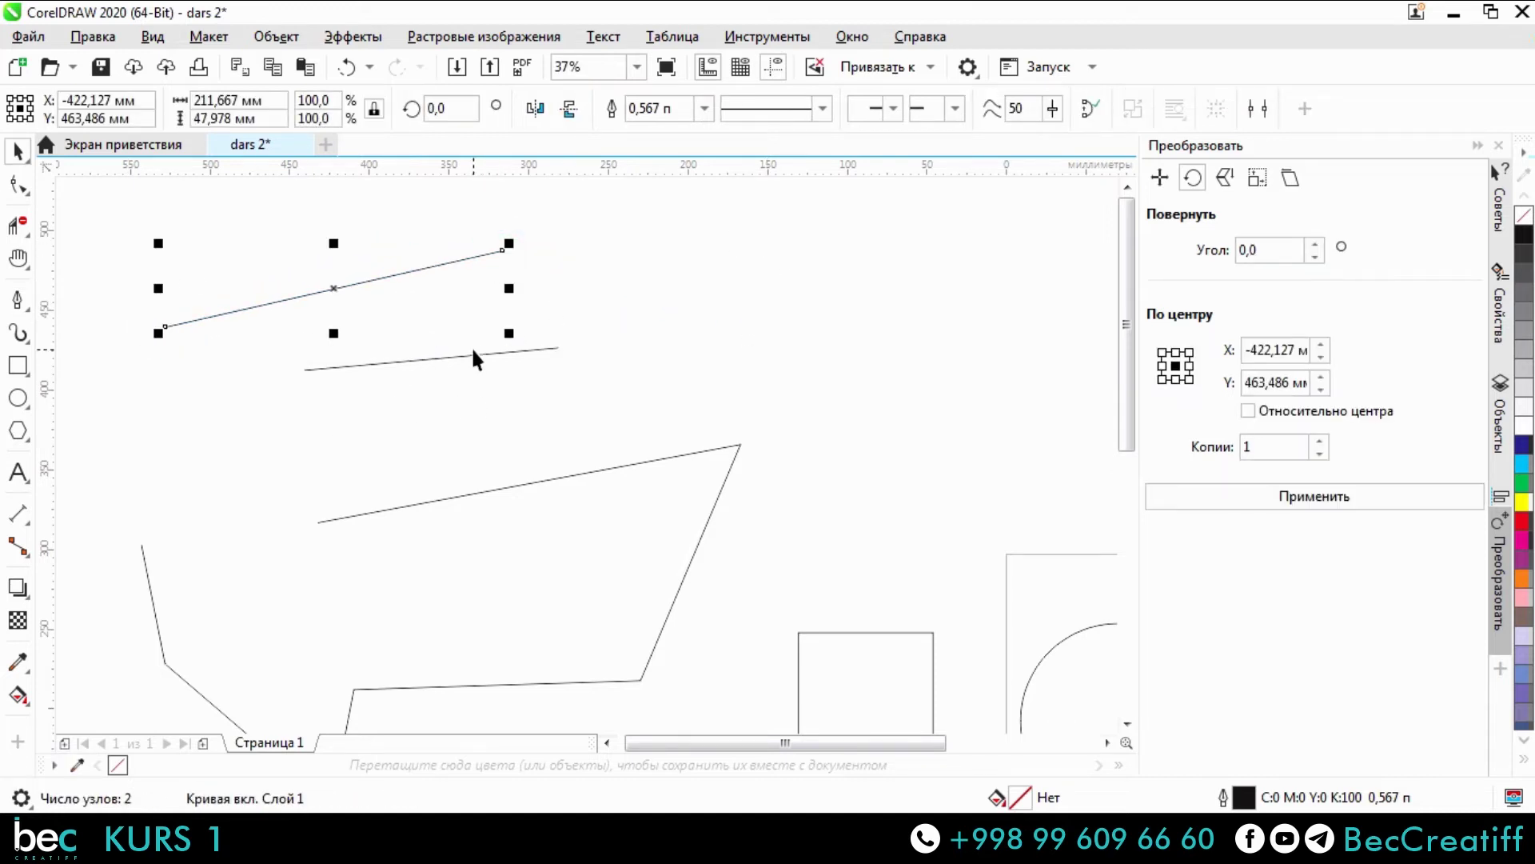
click(482, 288)
scroll(624, 328, down, 2)
drag(540, 330, 446, 309)
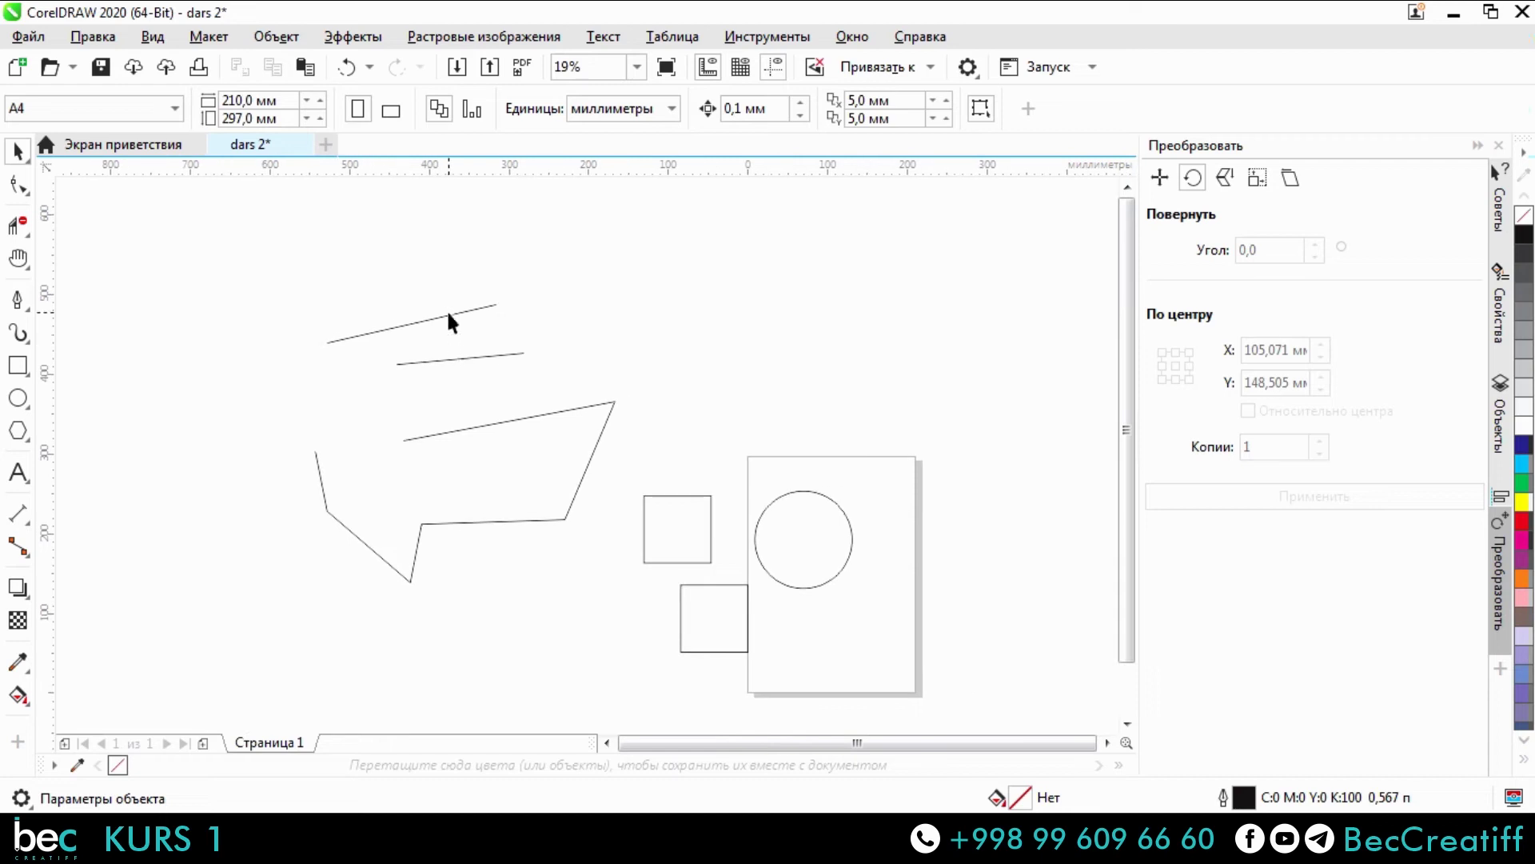
scroll(446, 309, up, 2)
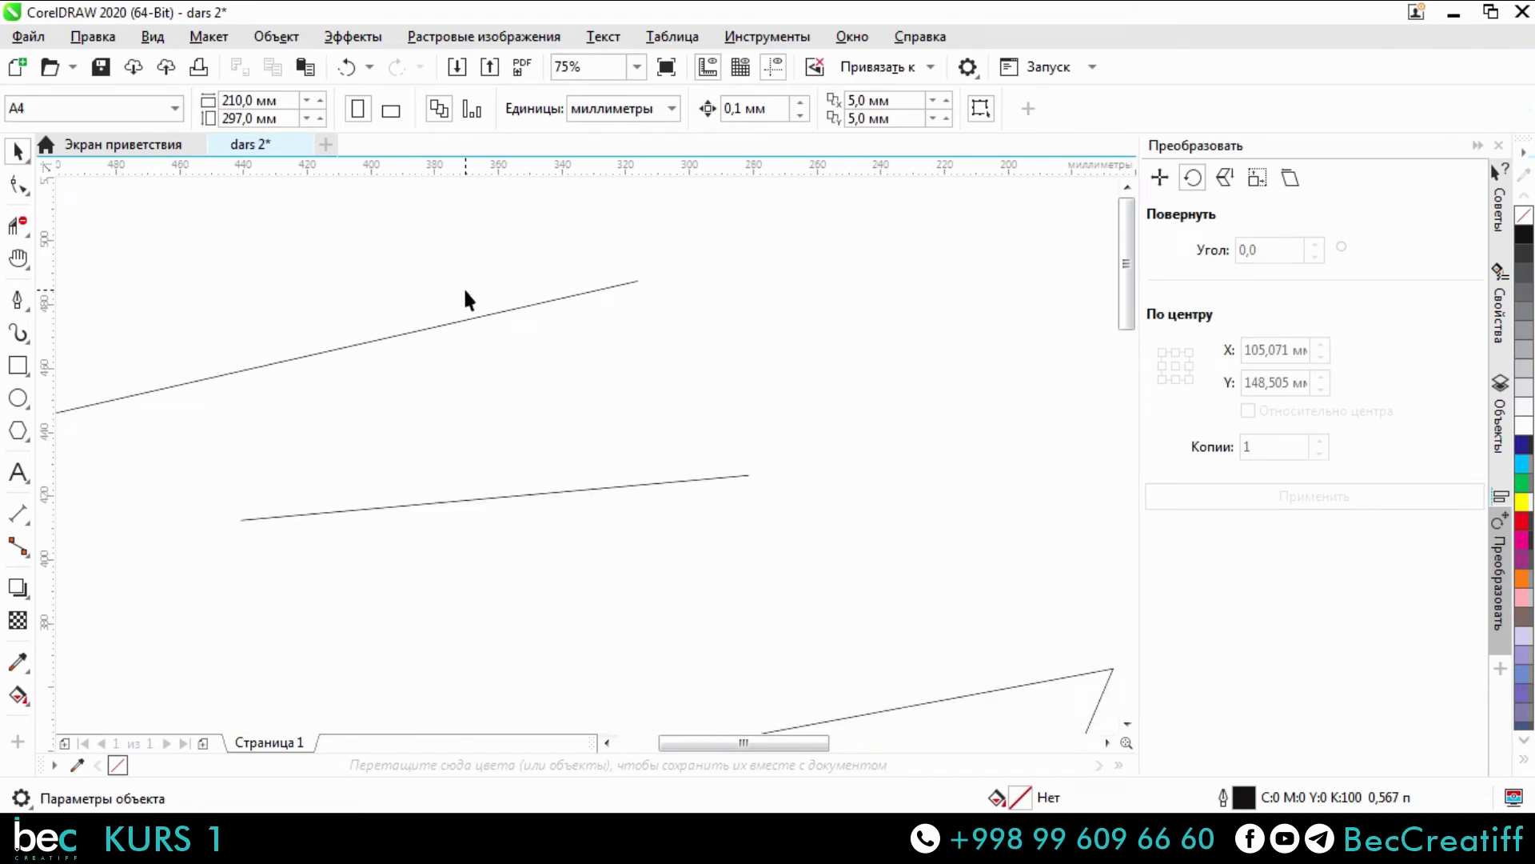
scroll(480, 300, down, 5)
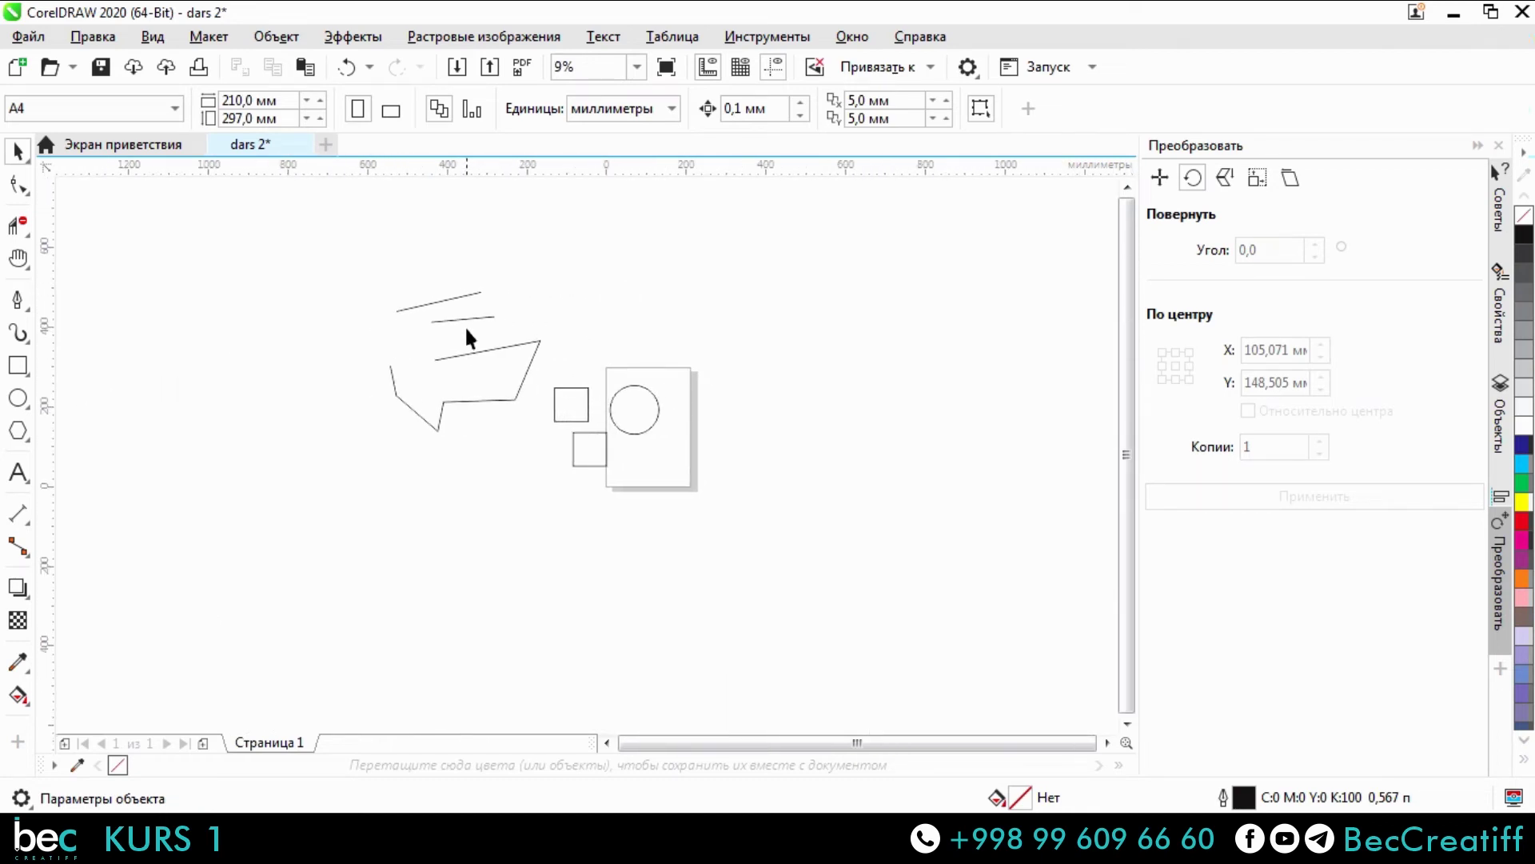
scroll(470, 339, up, 1)
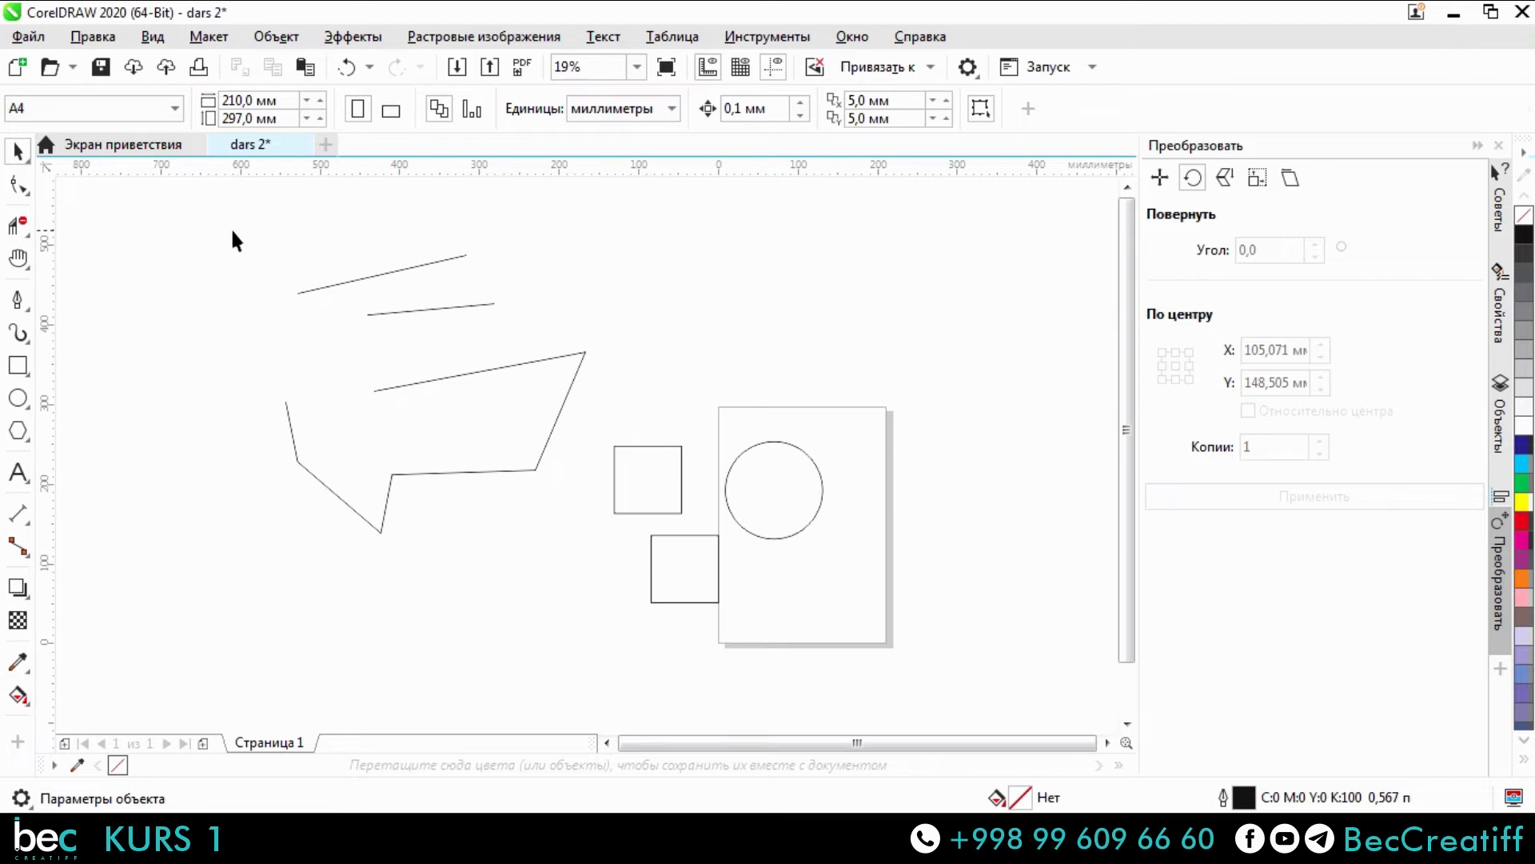
Draw a six-node open path with the Pen tool above the existing lines, straight segments followed by curved ones, about 761 by 254 mm, and finish it.
click(17, 300)
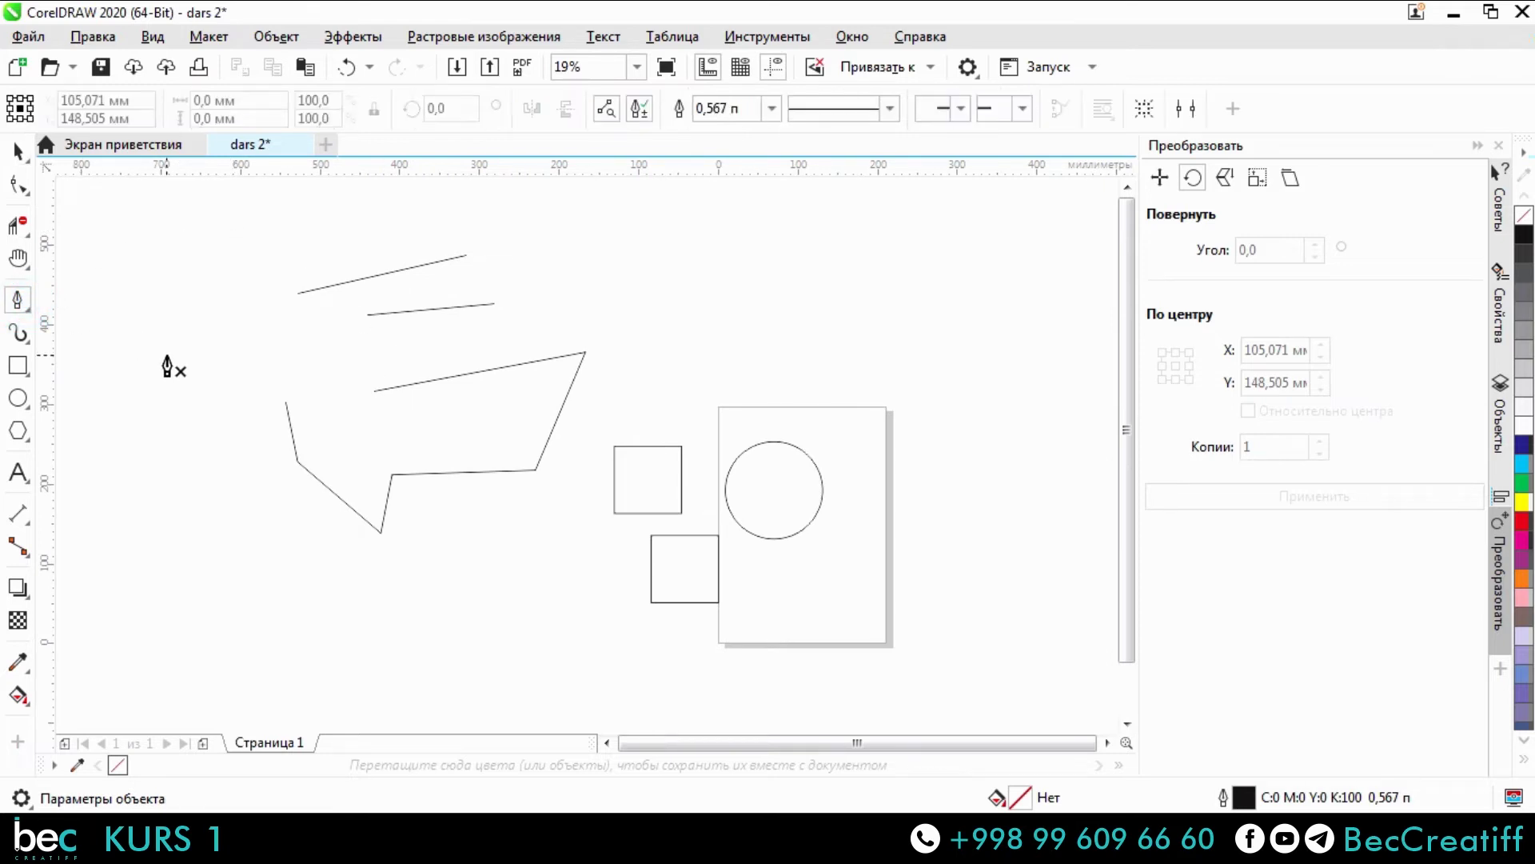
click(166, 355)
click(287, 239)
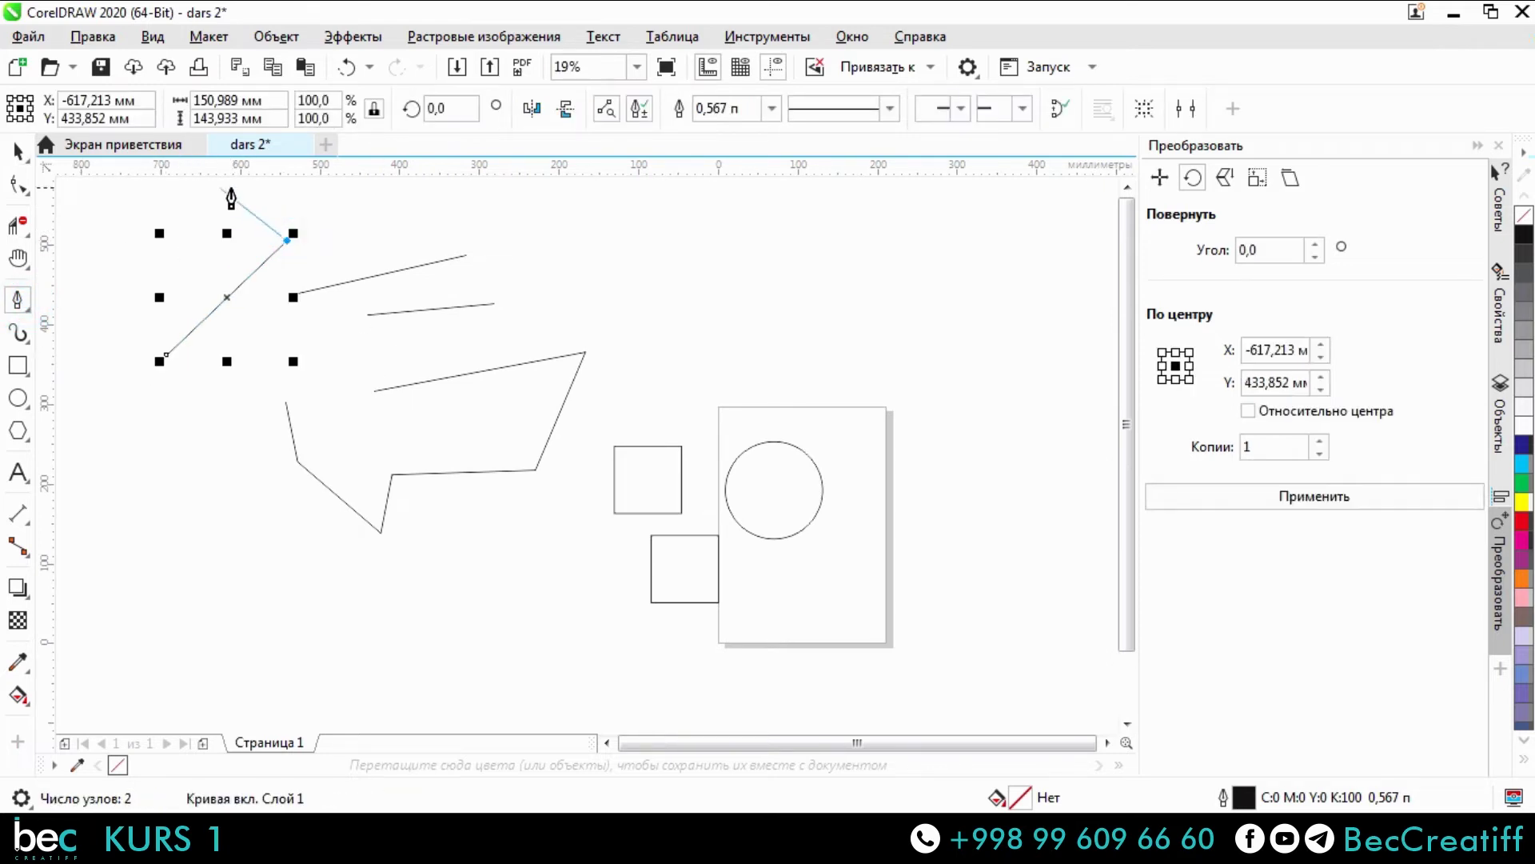
click(347, 224)
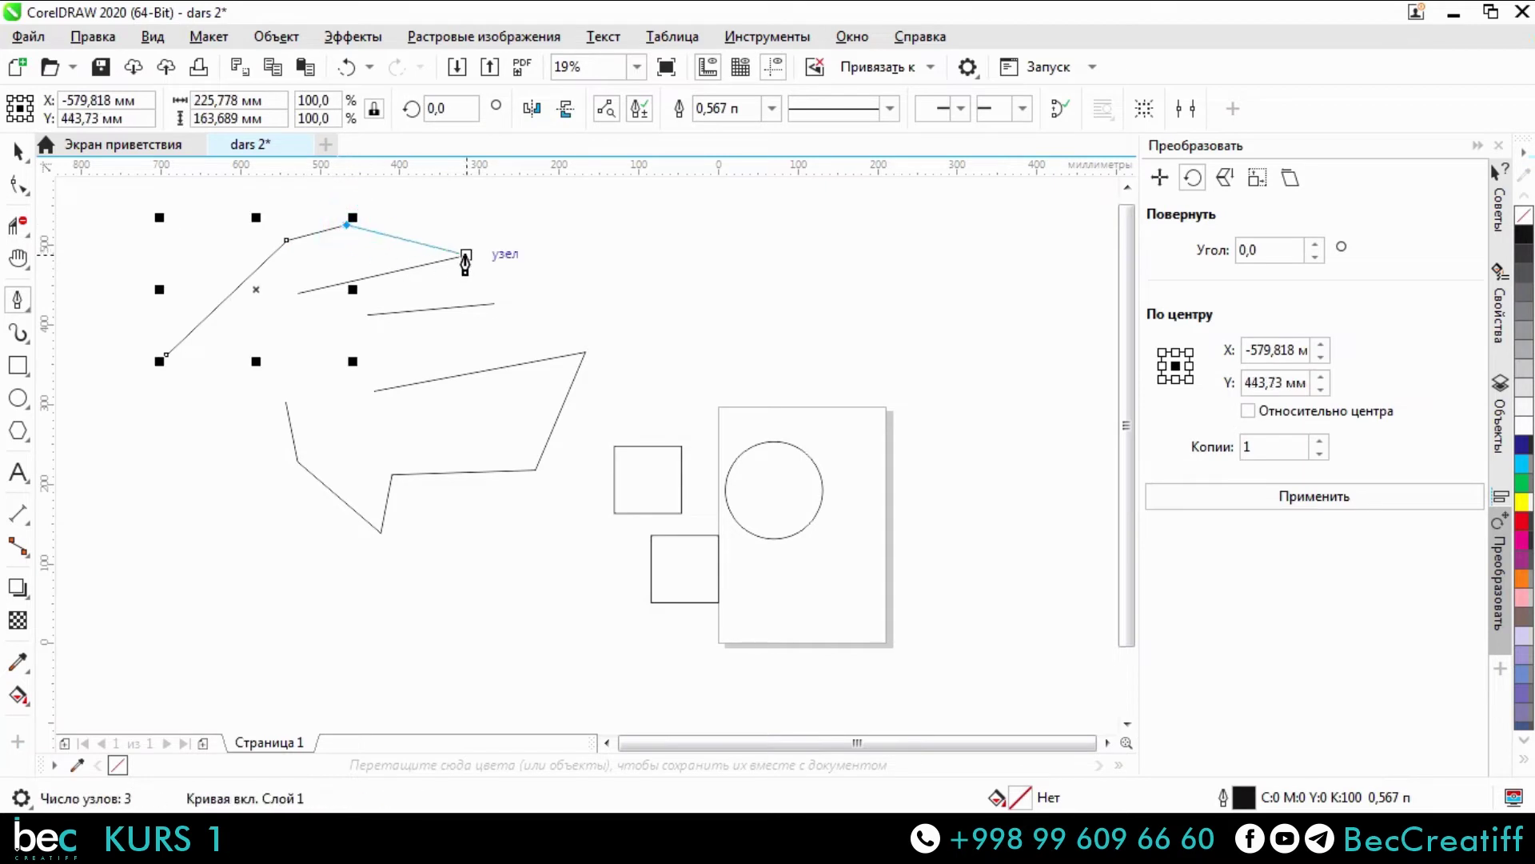
double_click(547, 214)
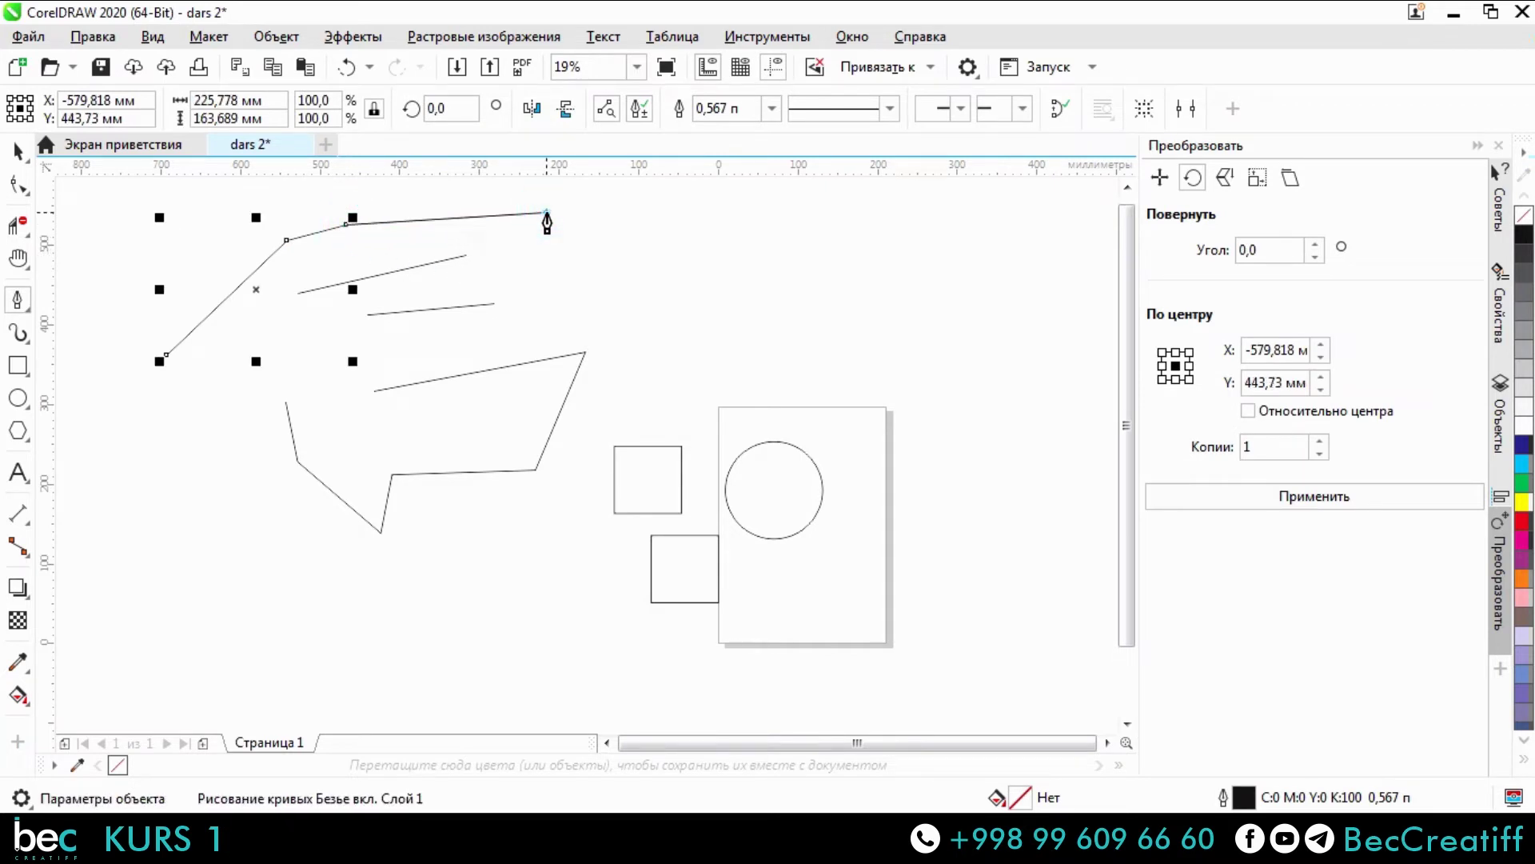
mouse_move(546, 213)
mouse_down()
mouse_move(590, 265)
mouse_move(584, 191)
mouse_move(640, 319)
mouse_move(637, 415)
mouse_move(531, 445)
mouse_move(647, 388)
mouse_move(580, 297)
mouse_up()
scroll(602, 181, up, 3)
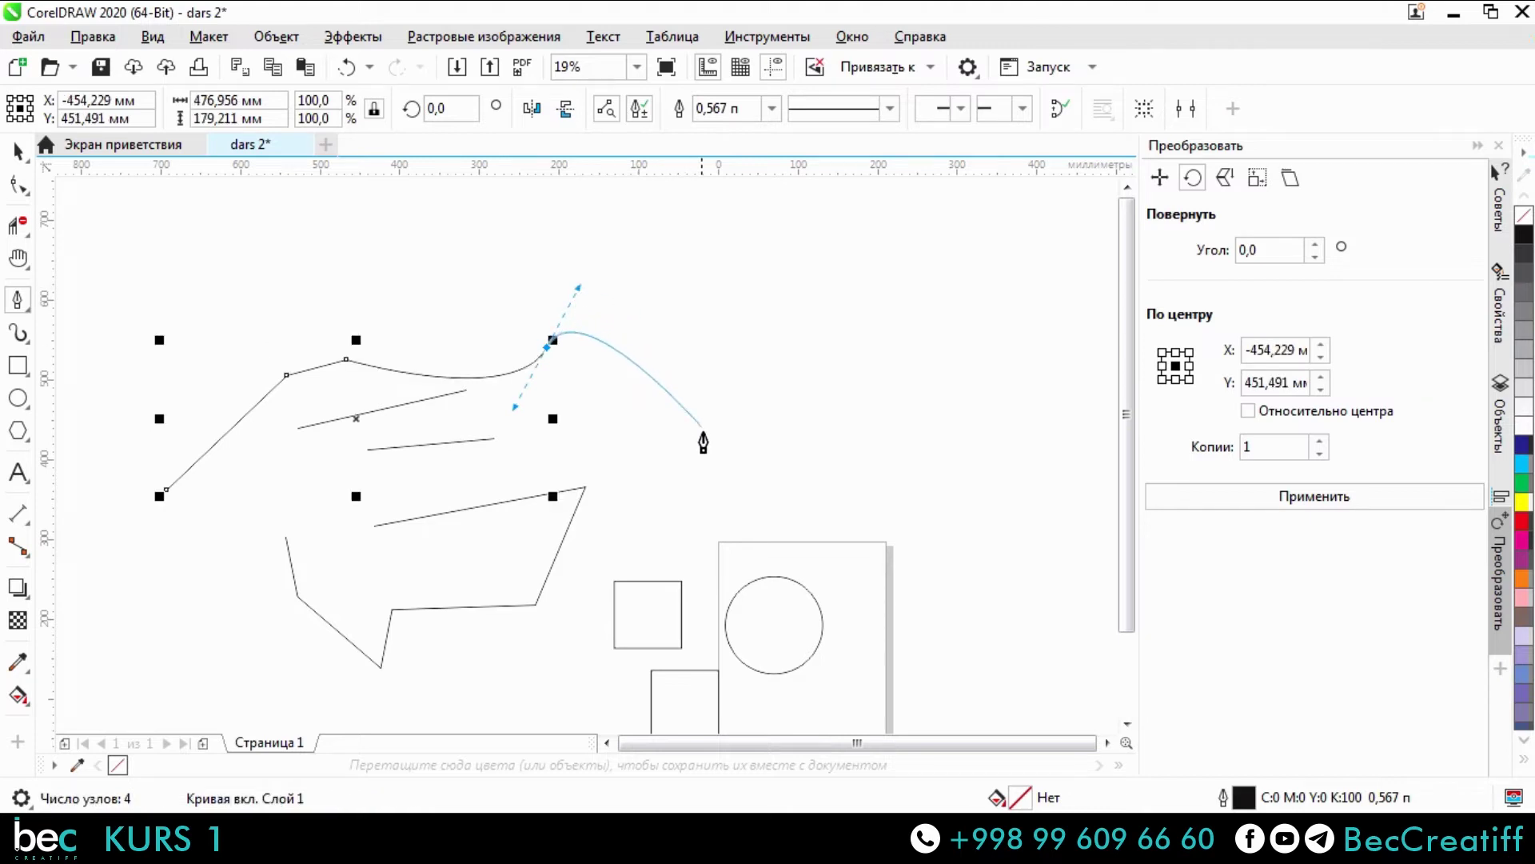
drag(703, 437, 705, 598)
click(772, 459)
key(space)
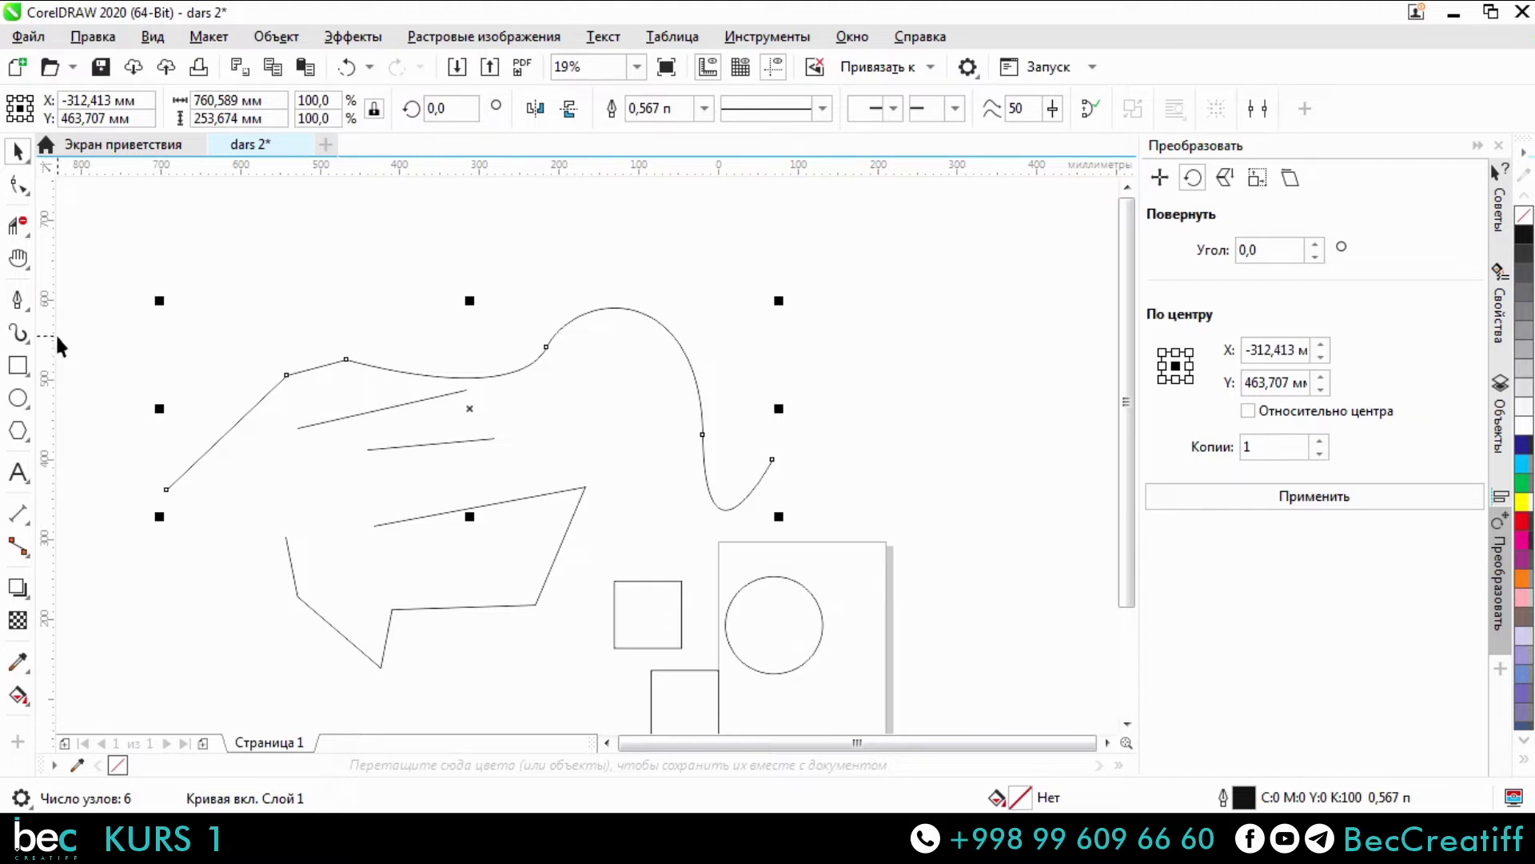
Draw a five-node polyline of straight segments with the Pen tool above the curved path, about 893 by 222 mm, and finish it.
click(16, 302)
scroll(219, 302, up, 2)
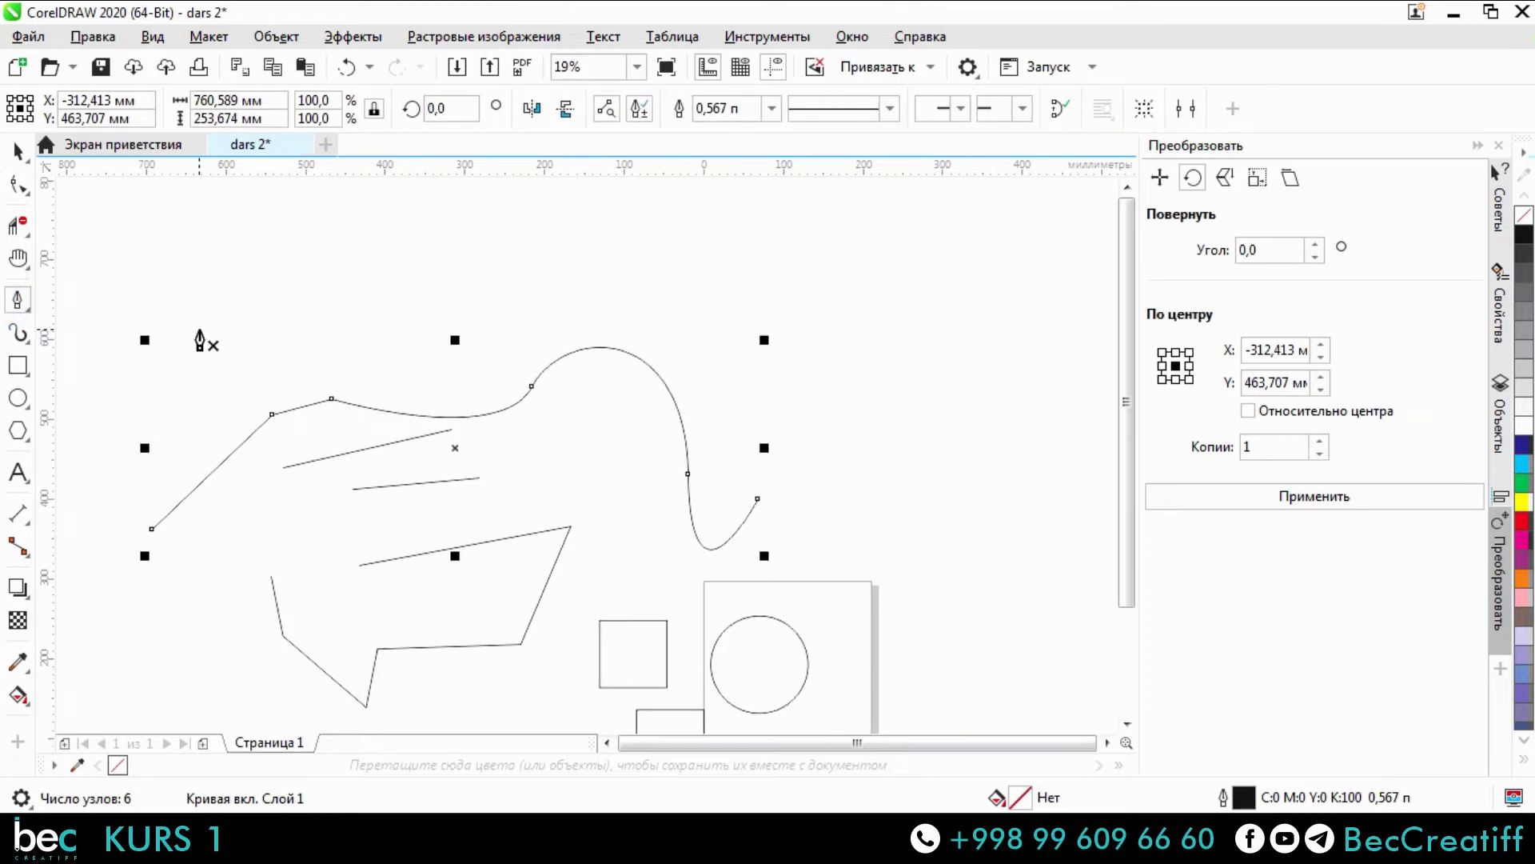
click(198, 329)
click(381, 273)
click(577, 282)
click(853, 282)
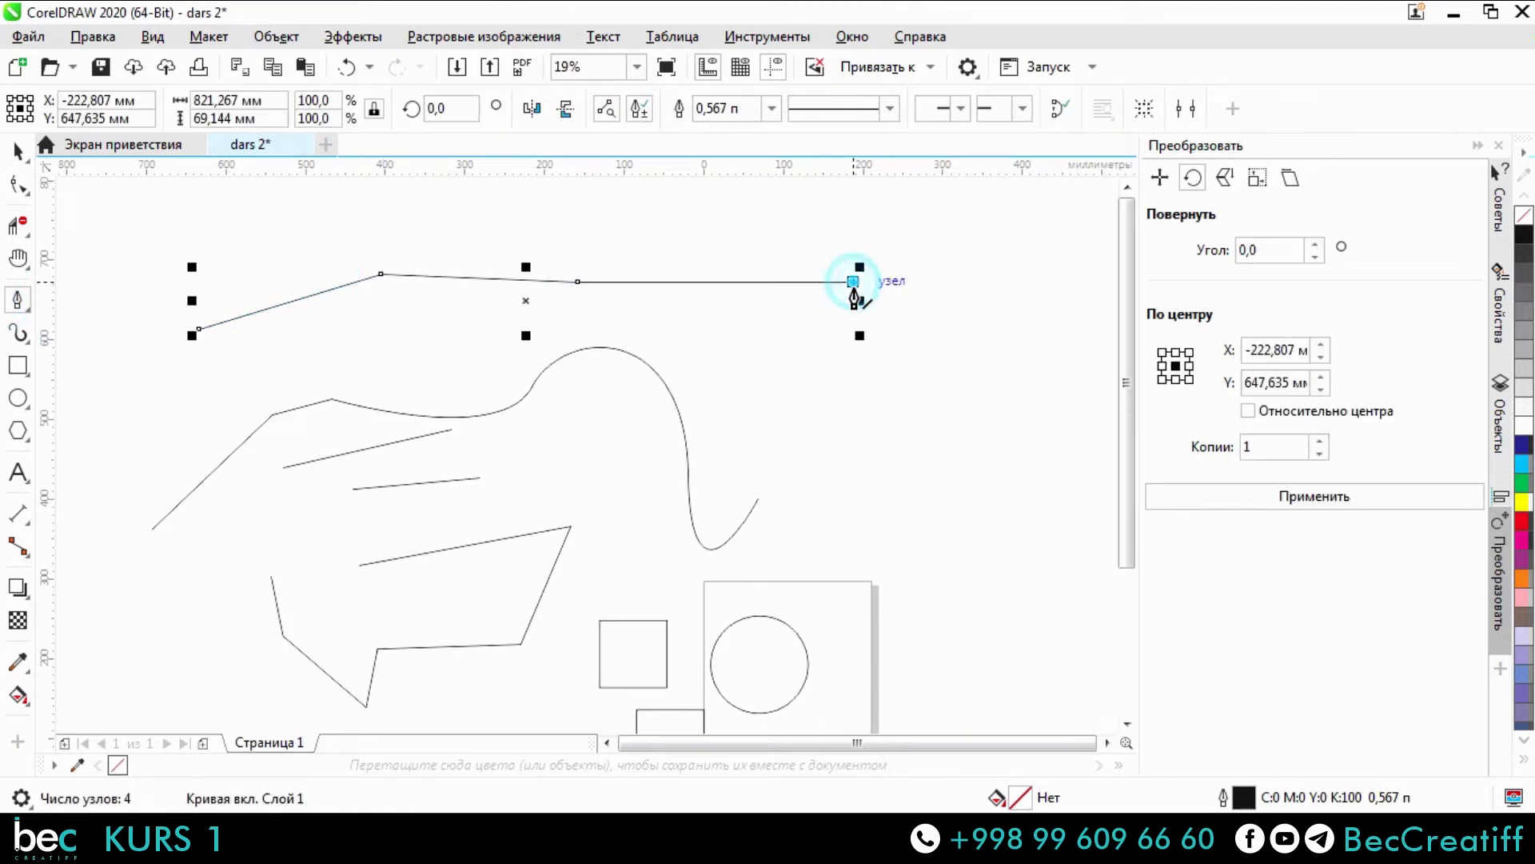
click(912, 451)
key(space)
Delete all the lines, polylines and curves drawn with the Pen tool, keeping the two squares and the circle.
scroll(235, 330, down, 2)
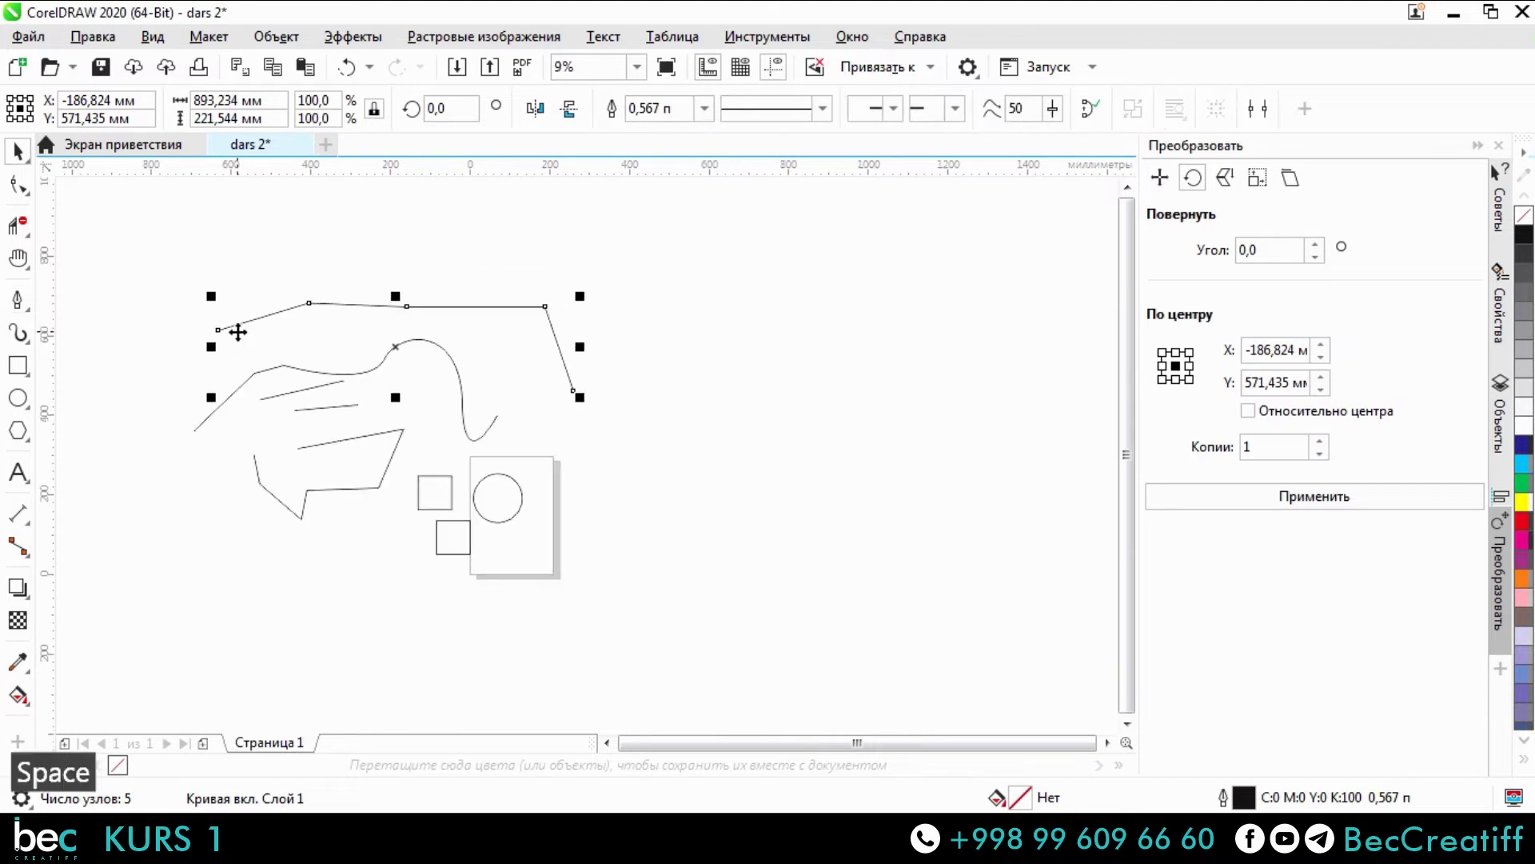
drag(163, 281, 520, 412)
drag(613, 438, 639, 452)
key(Delete)
drag(296, 526, 230, 536)
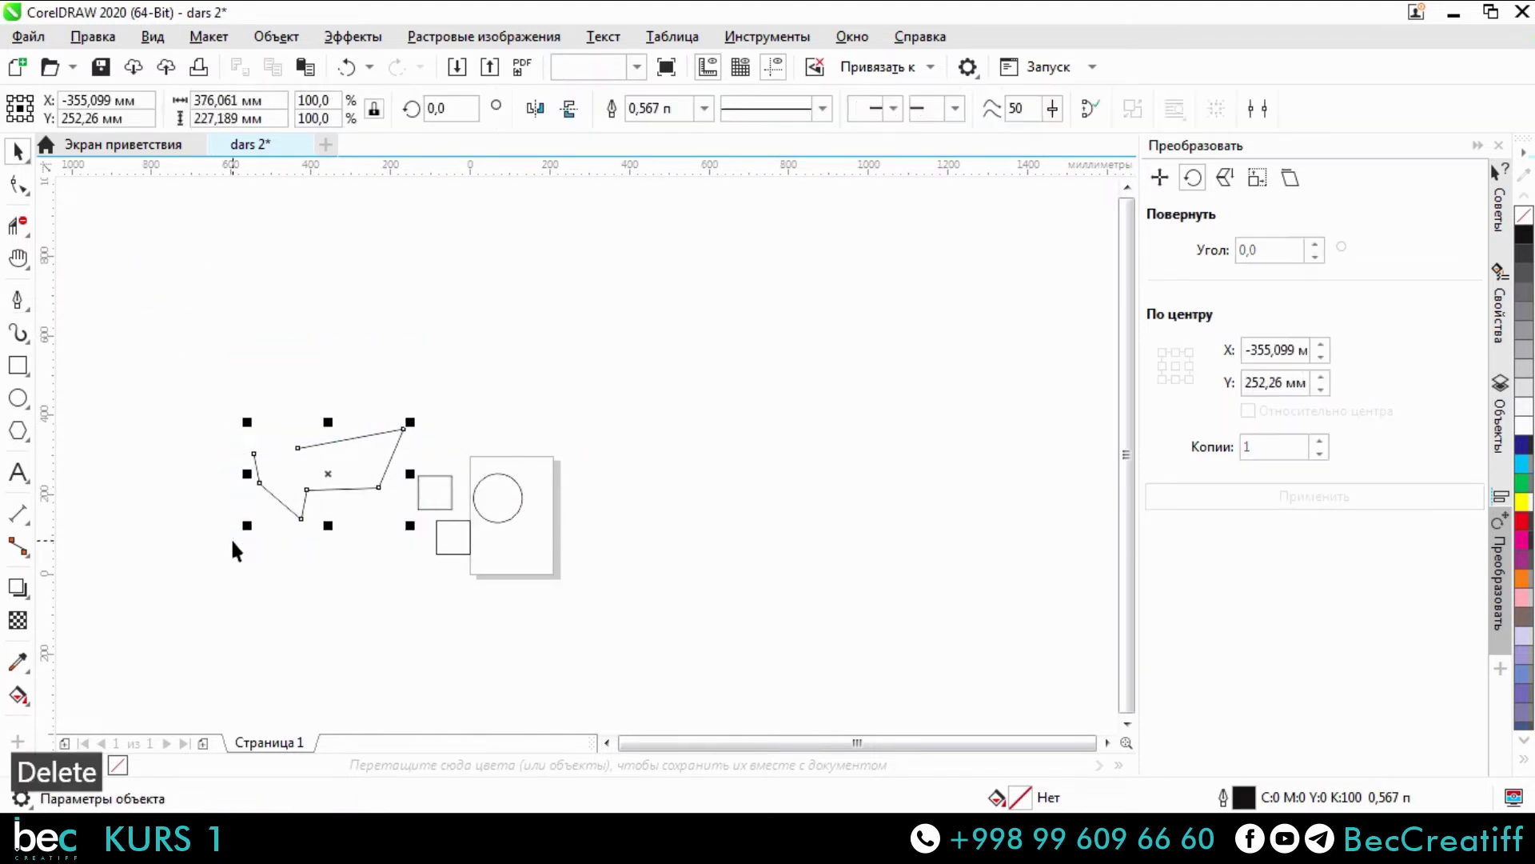
key(Delete)
Draw an upward-bulging arc with the 3-Point Curve tool beside the squares, about 300 by 133 mm.
click(29, 313)
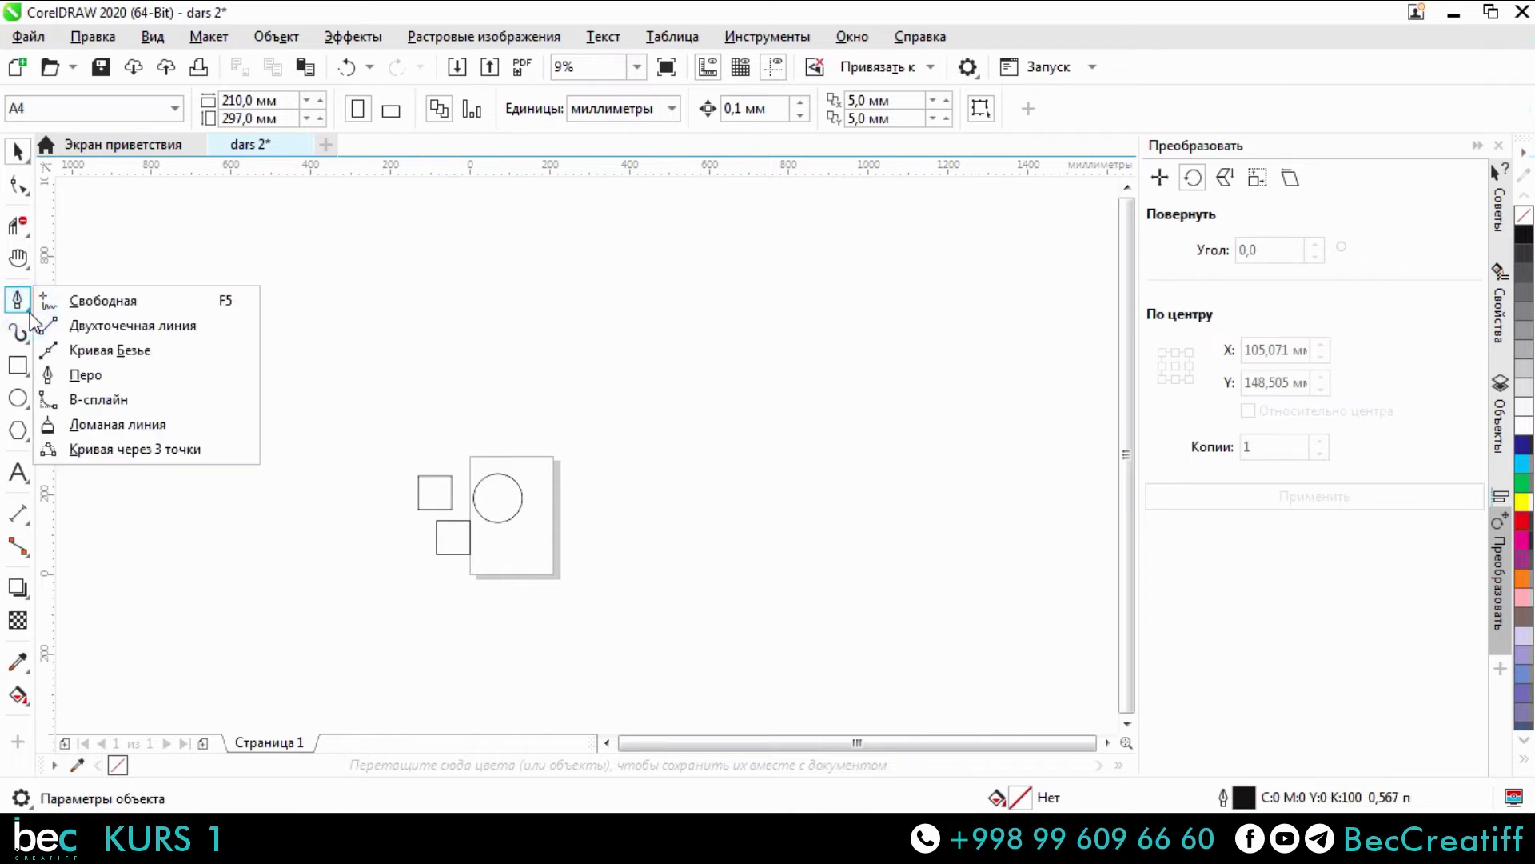
click(151, 237)
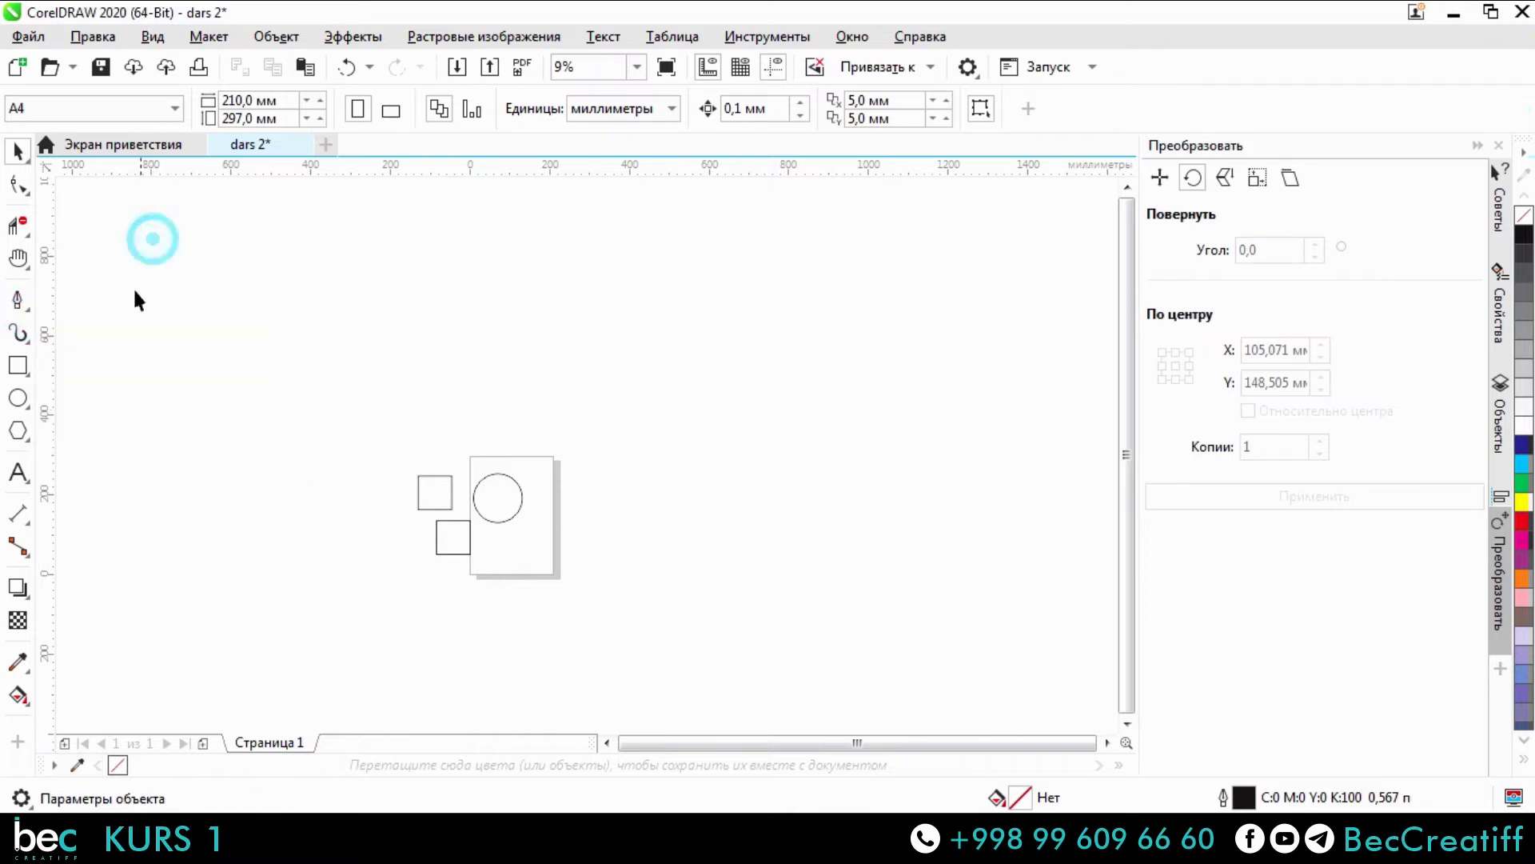
click(28, 310)
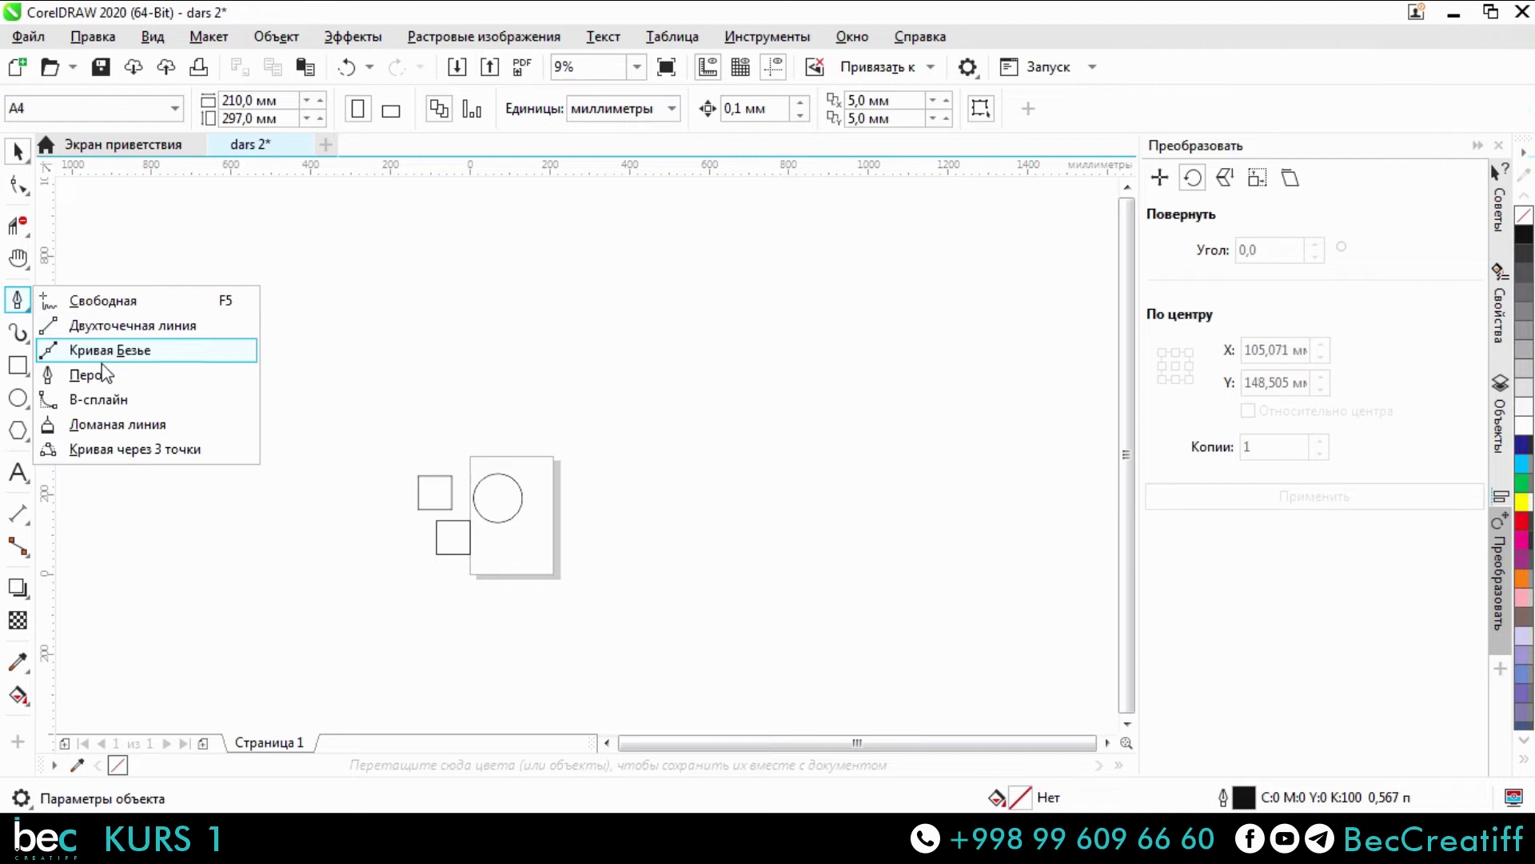
click(157, 453)
scroll(280, 439, up, 5)
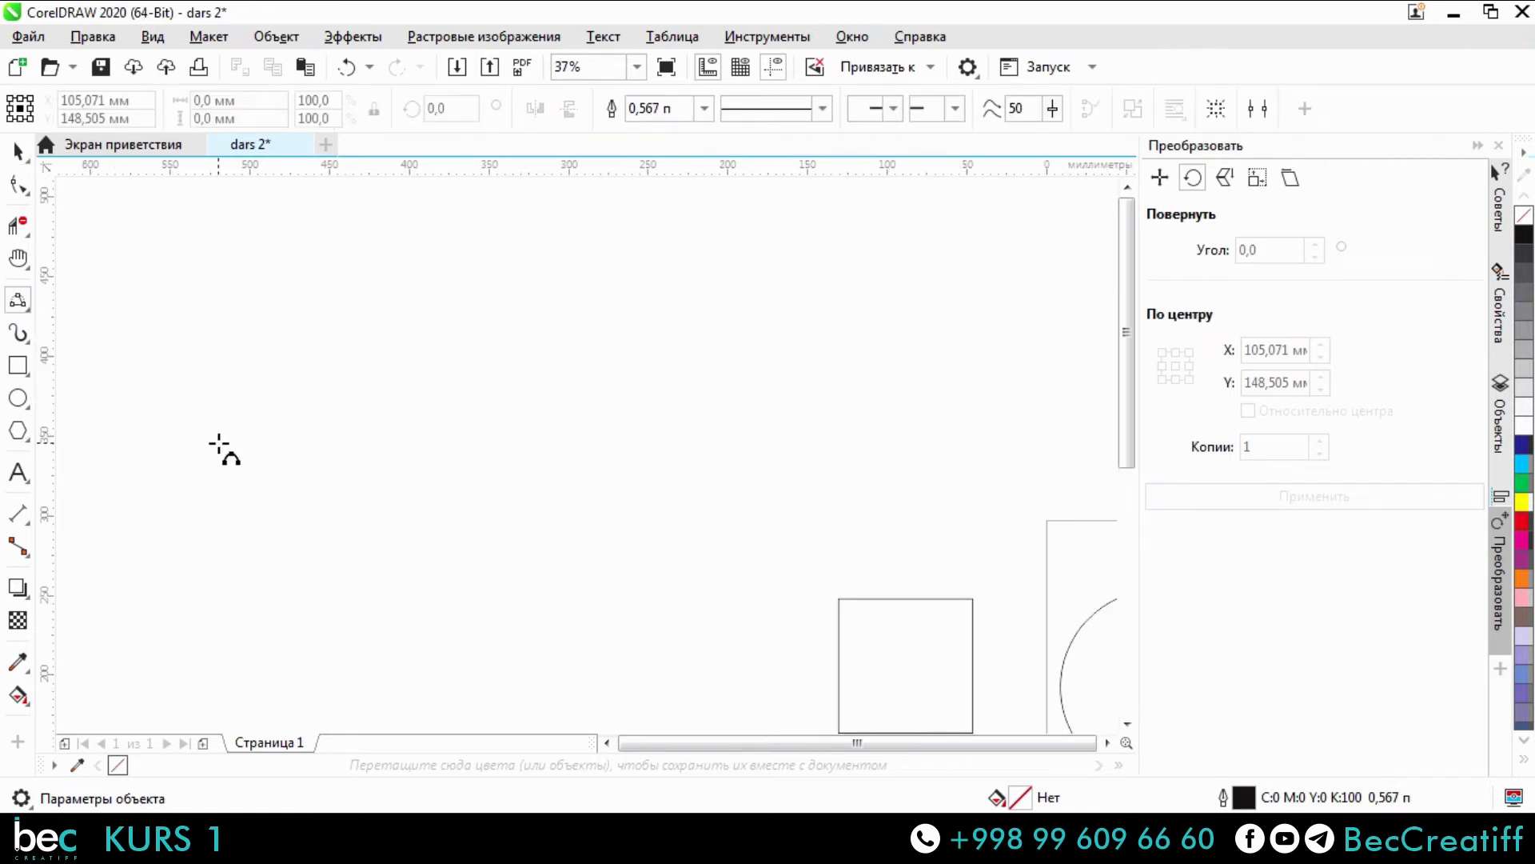
drag(292, 528, 770, 363)
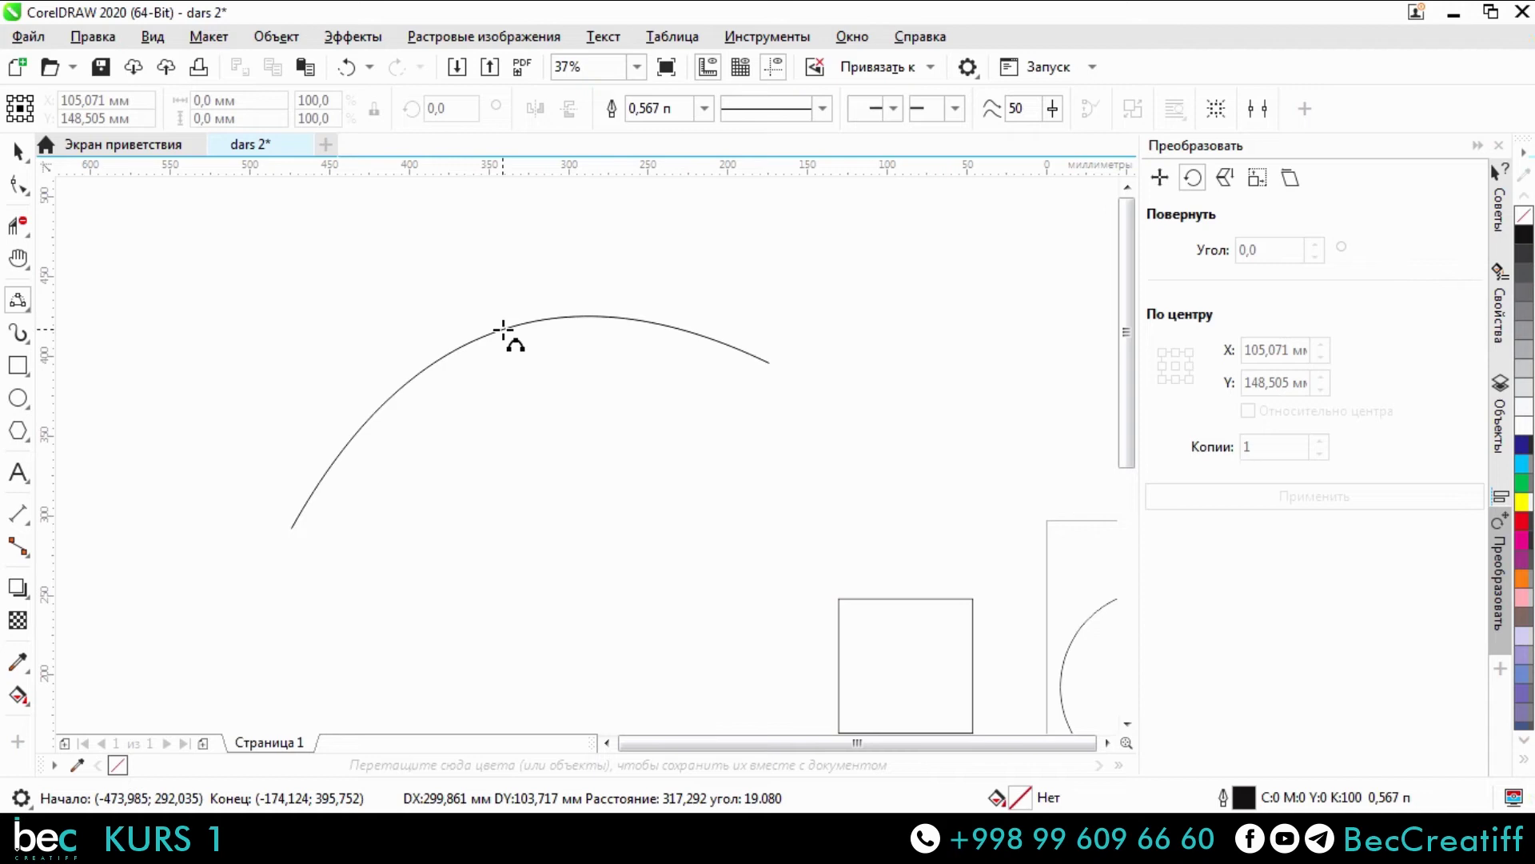
click(503, 328)
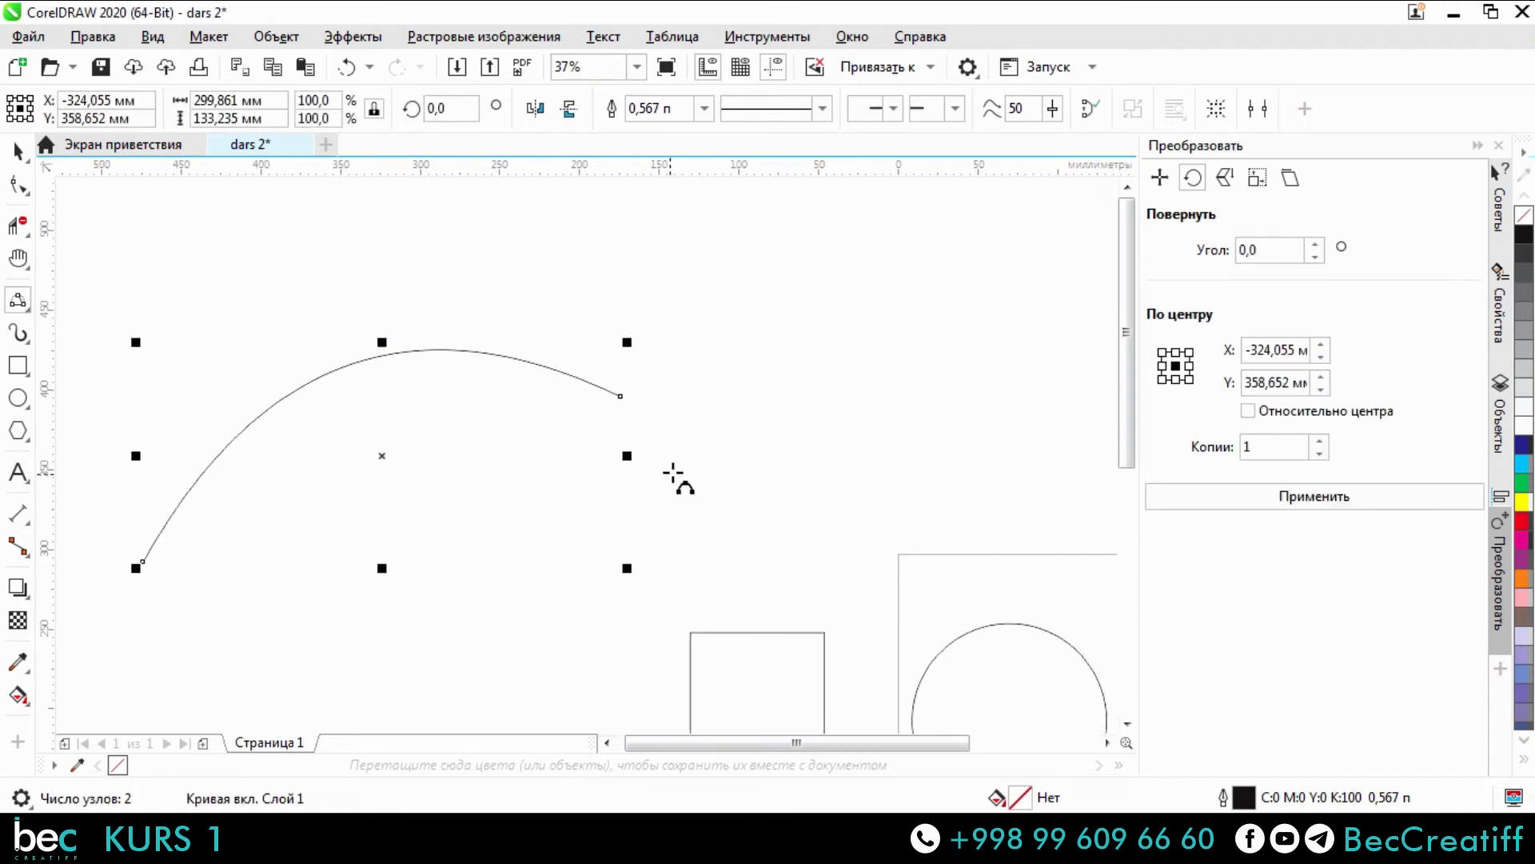
Extend the arc from its right end node with a 3-point curve segment about 37 mm between ends, bulging downward.
scroll(657, 395, up, 2)
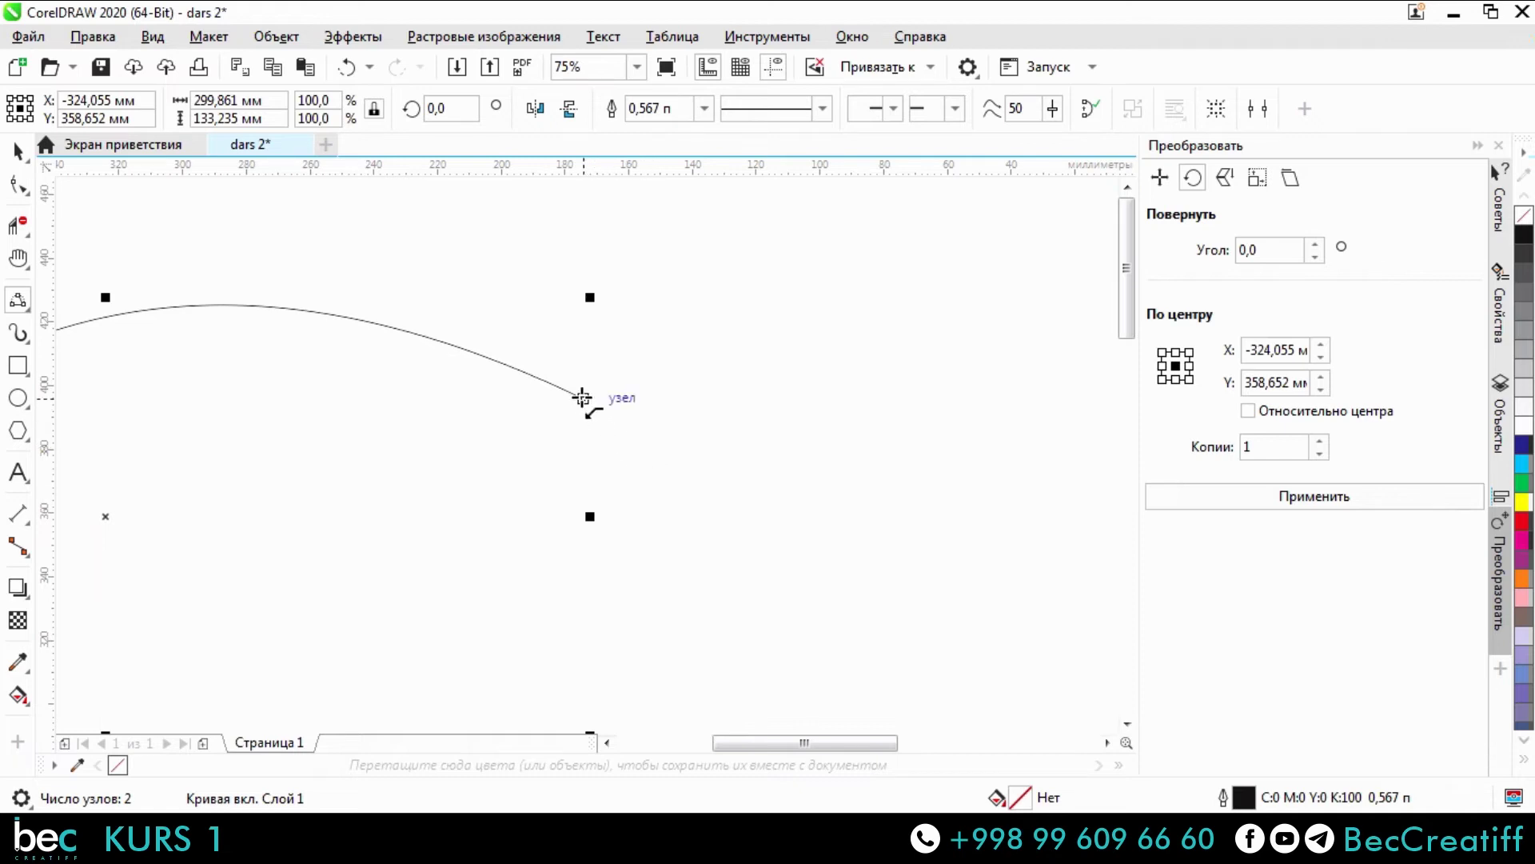
scroll(592, 402, up, 6)
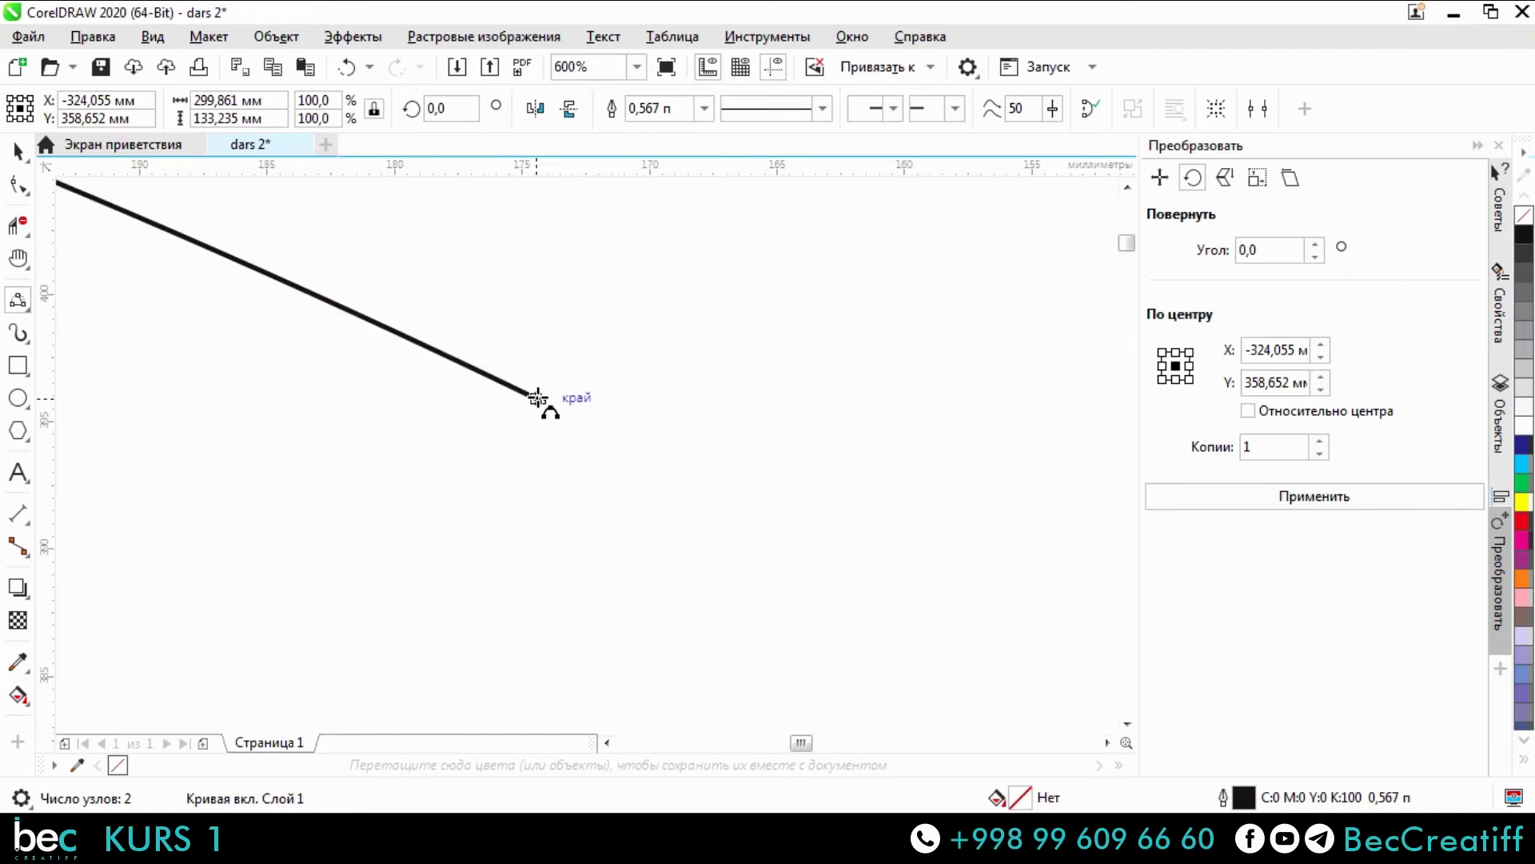
scroll(666, 492, down, 2)
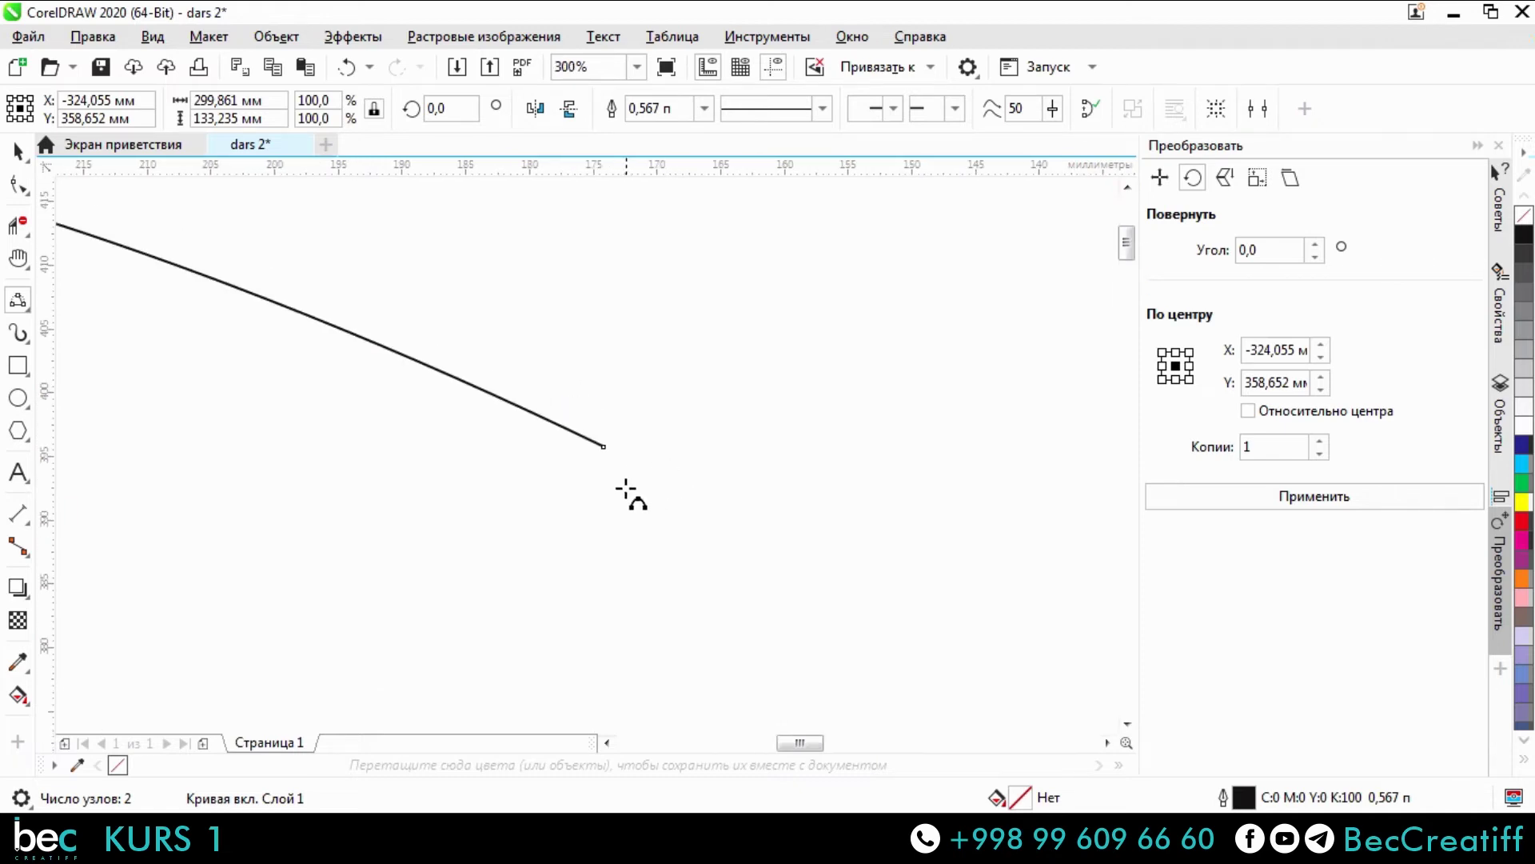
click(605, 446)
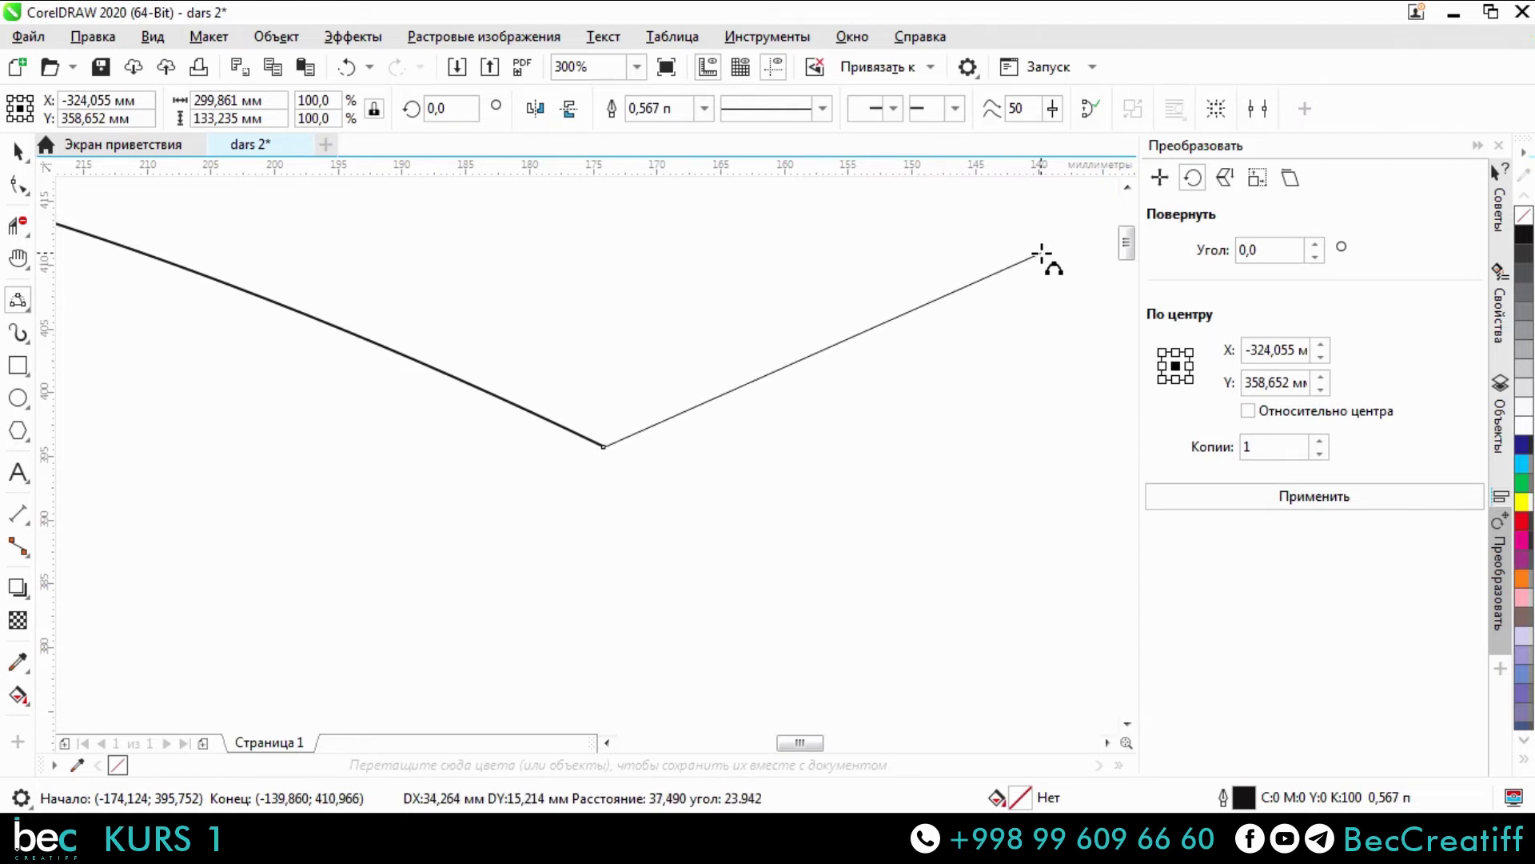
drag(1041, 254, 922, 495)
scroll(685, 418, down, 2)
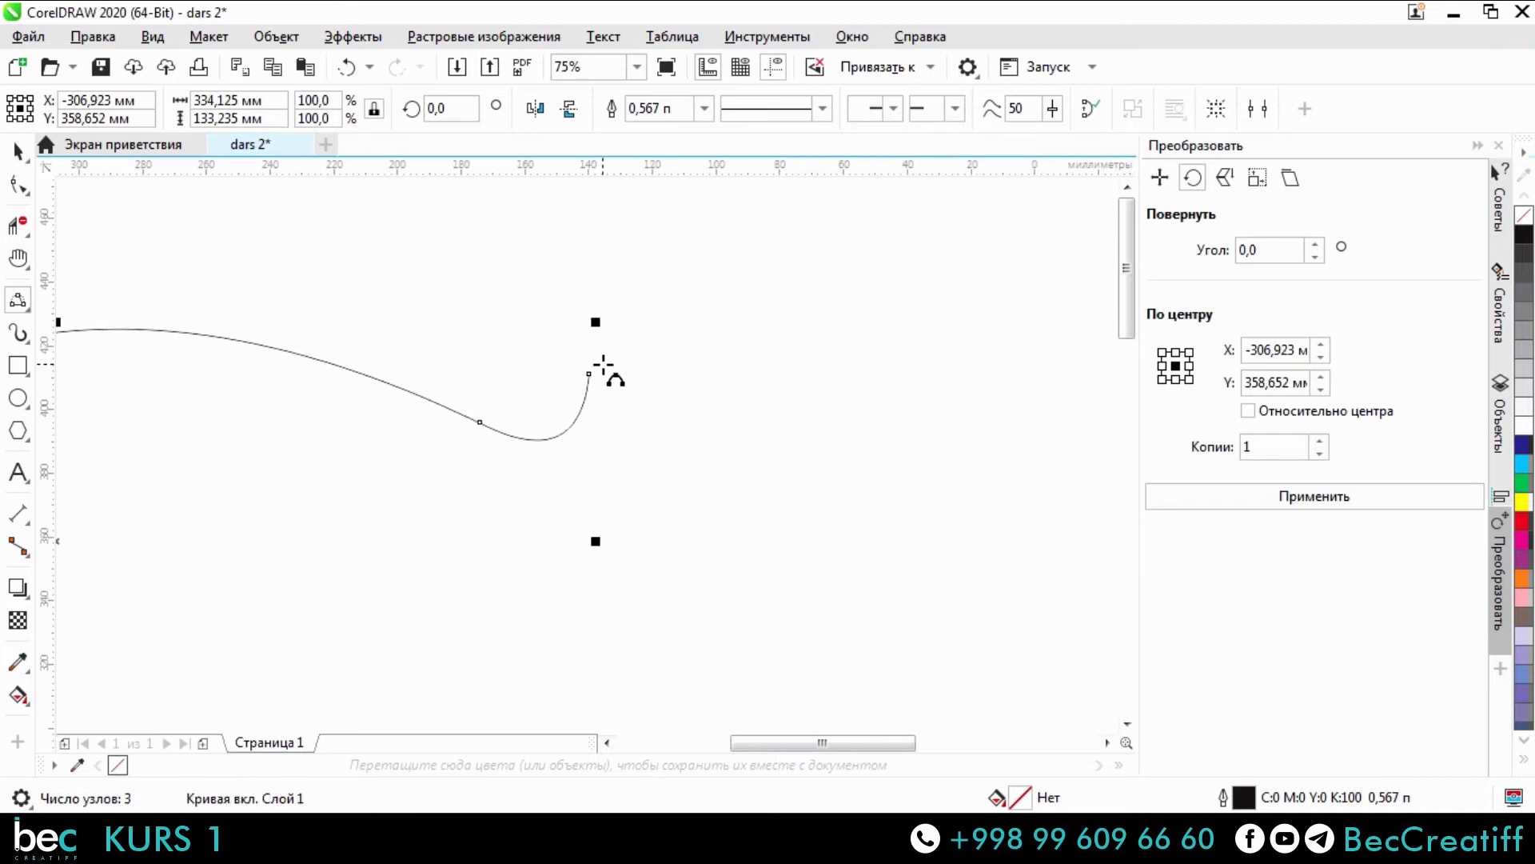
Continue the curve from its new end node with an upward-bulging 3-point segment about 67 mm between ends, then finish and deselect it.
scroll(604, 366, up, 1)
click(584, 385)
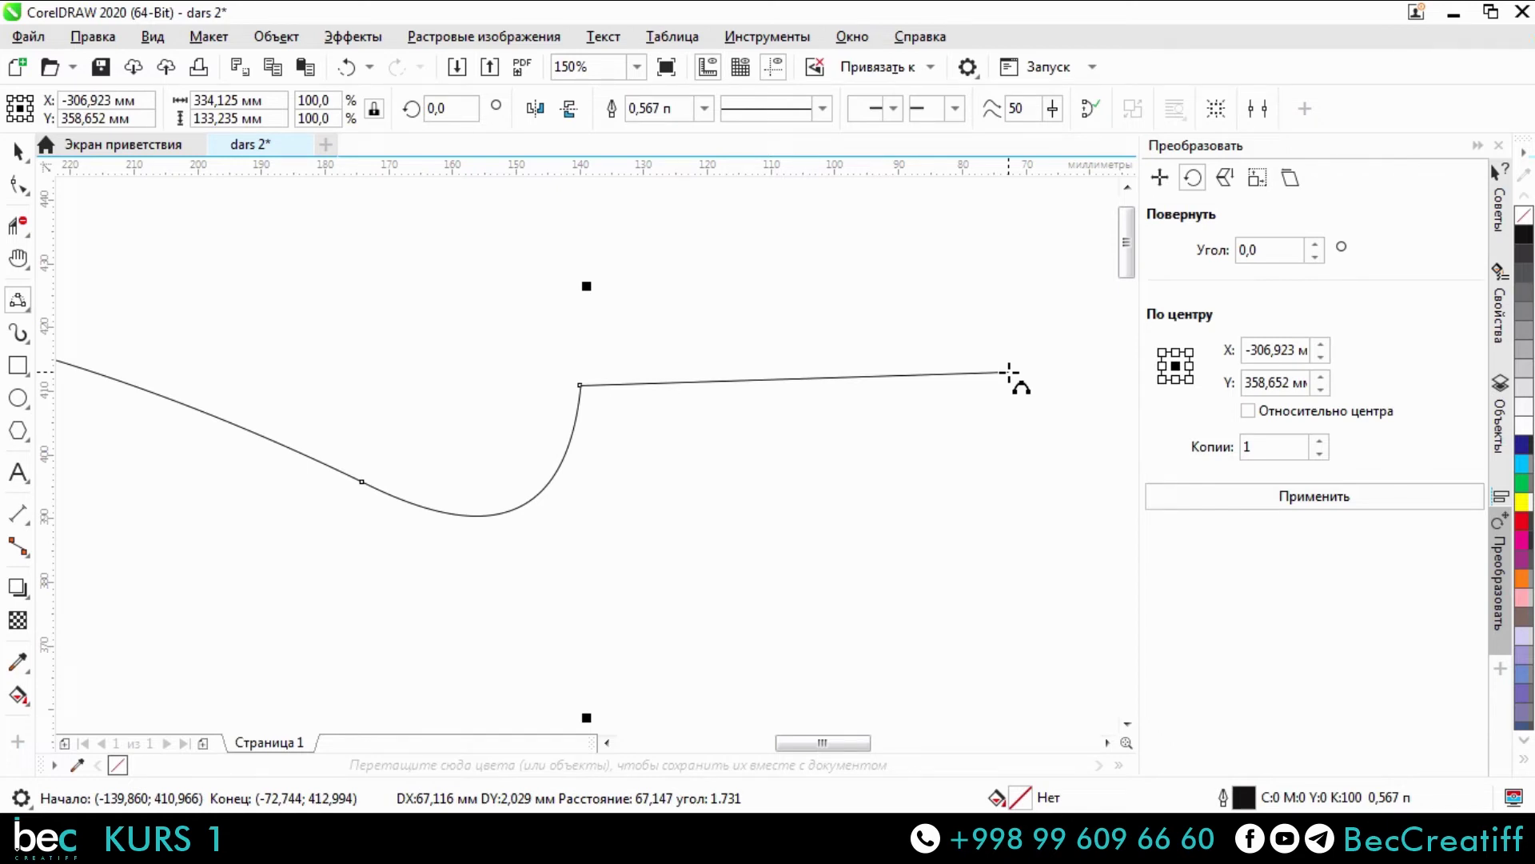
drag(1009, 372, 641, 260)
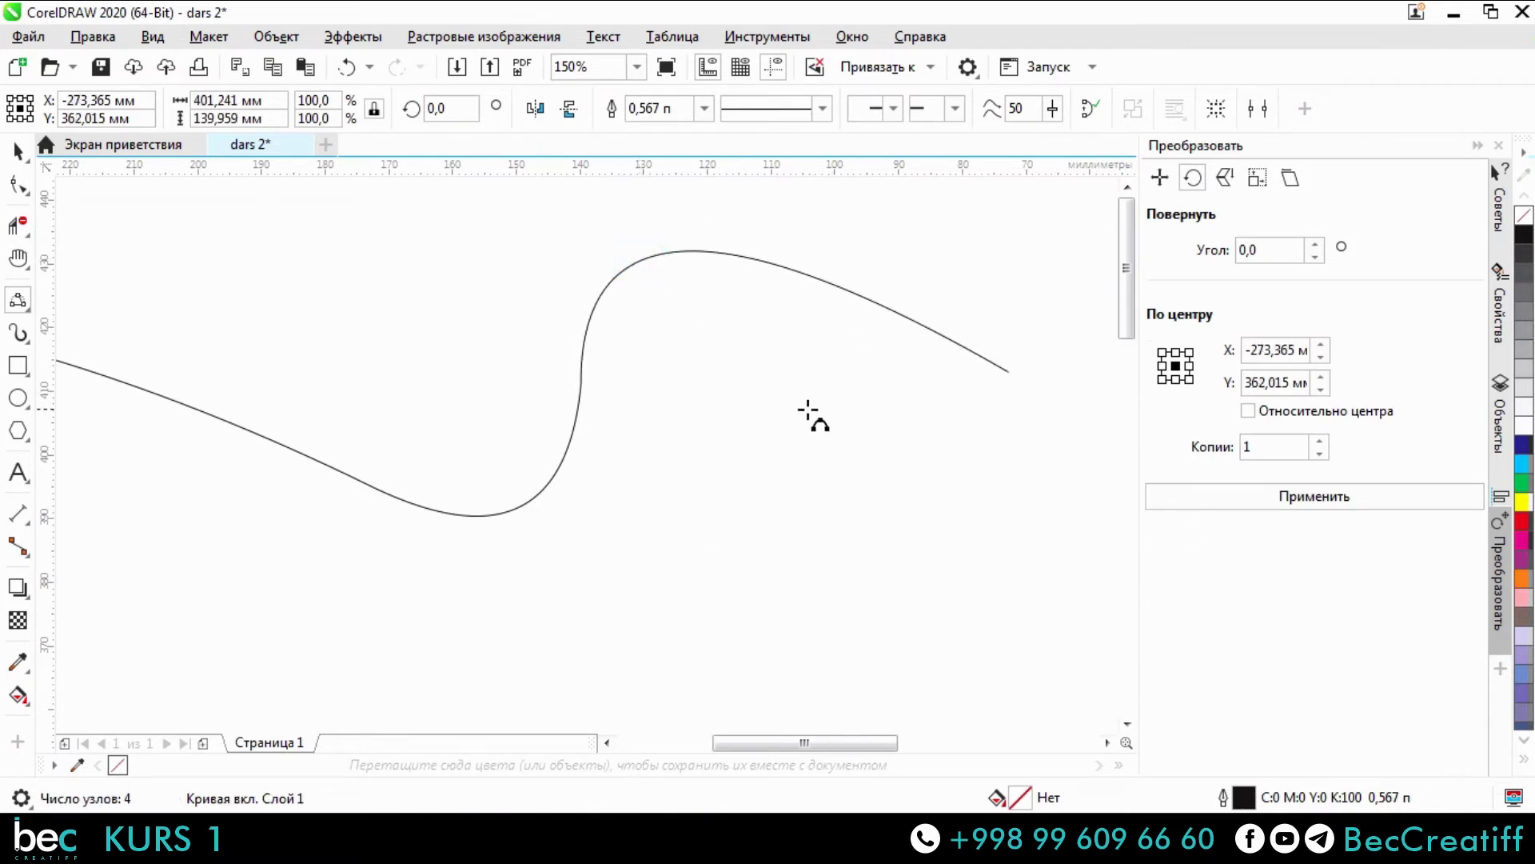
scroll(810, 412, down, 4)
key(space)
click(724, 323)
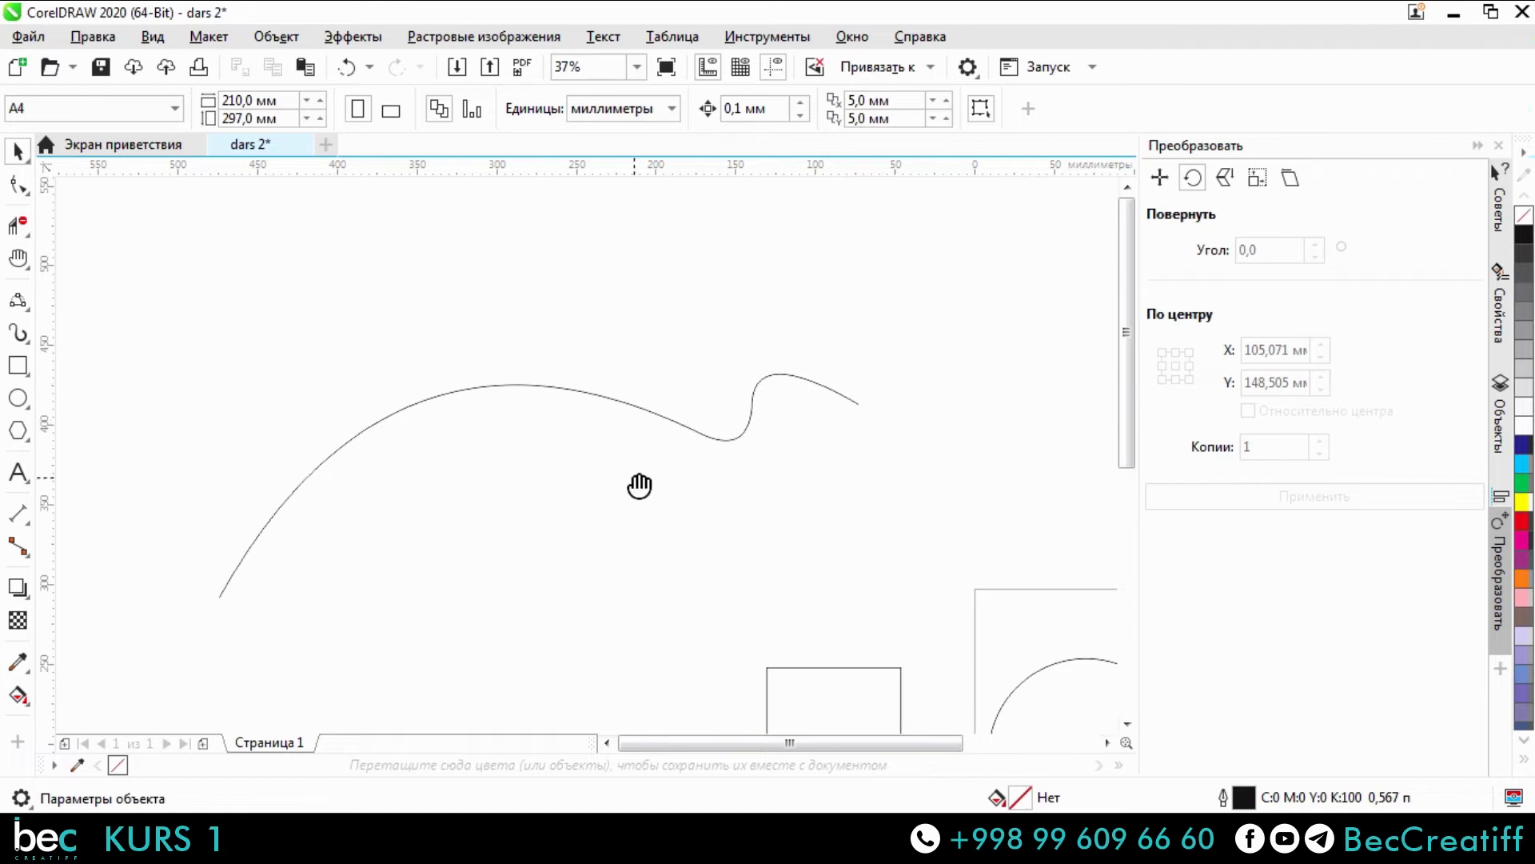
Switch the active curve tool from 3-Point Curve back to the Pen tool.
drag(640, 485, 644, 430)
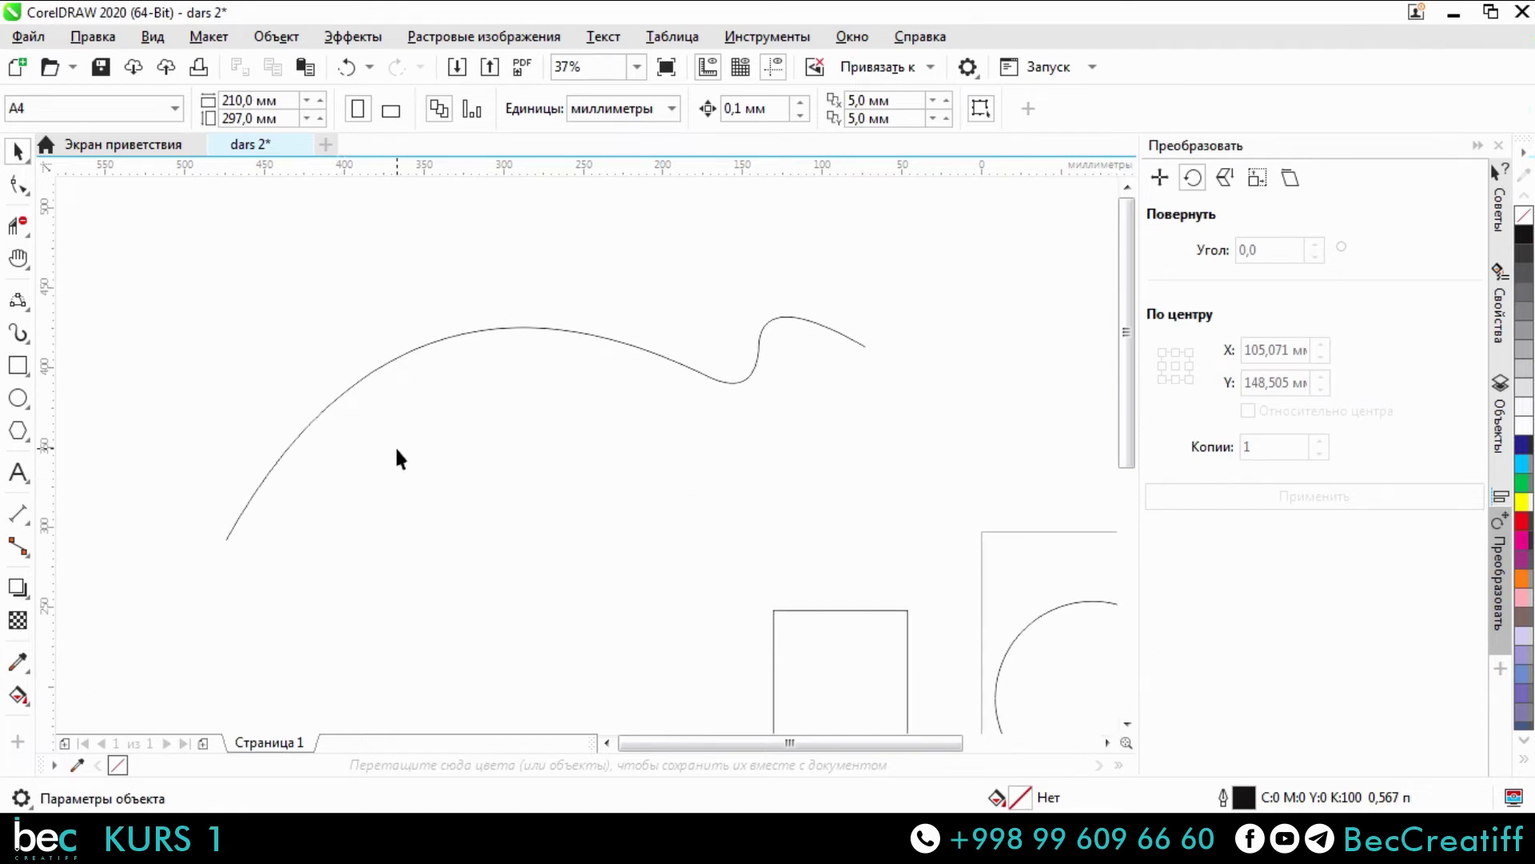
drag(850, 406, 806, 420)
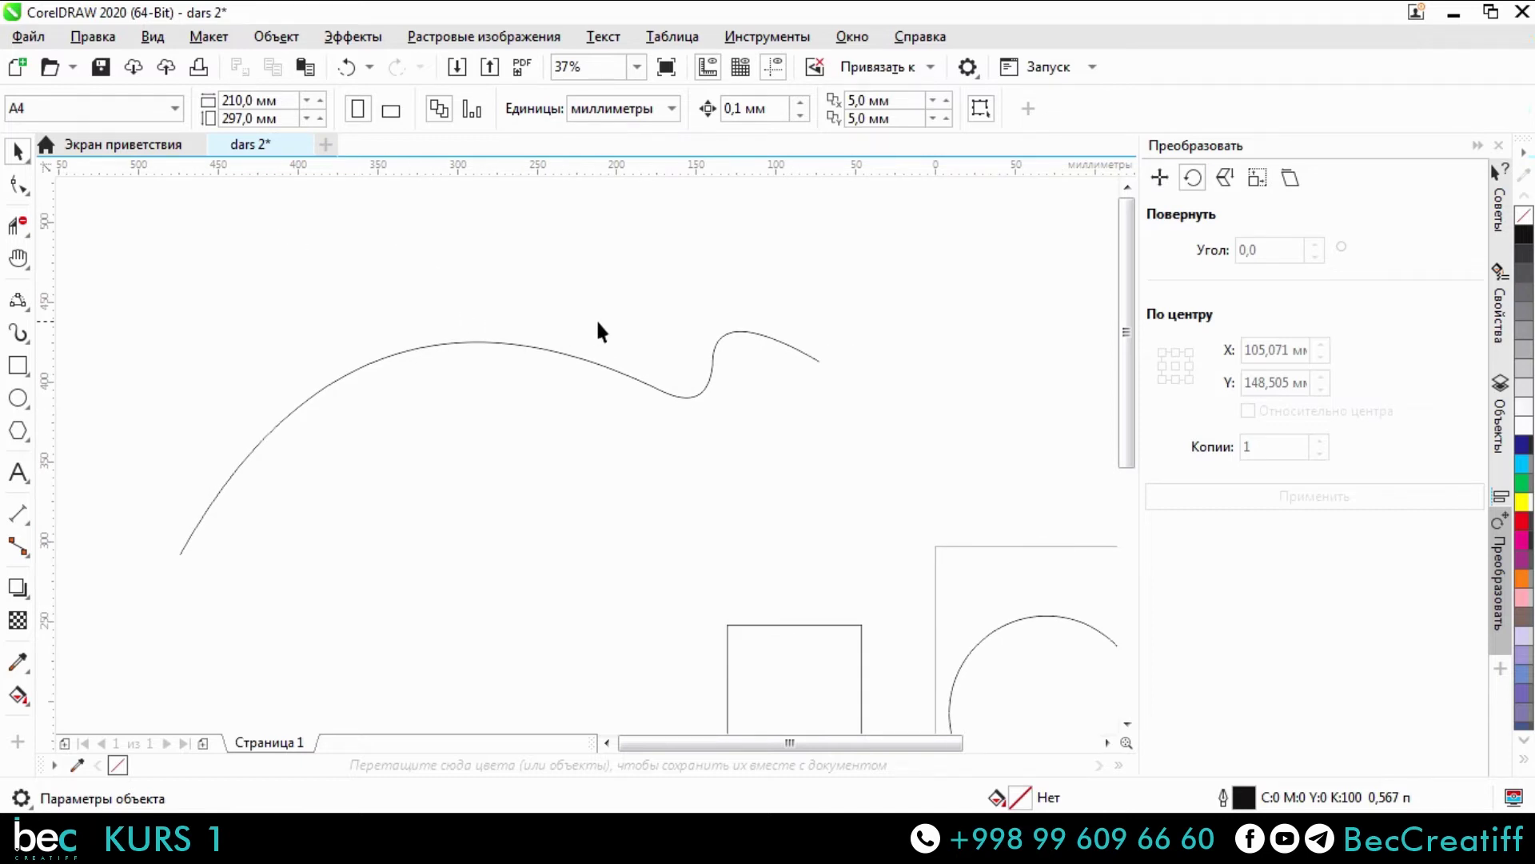
click(24, 307)
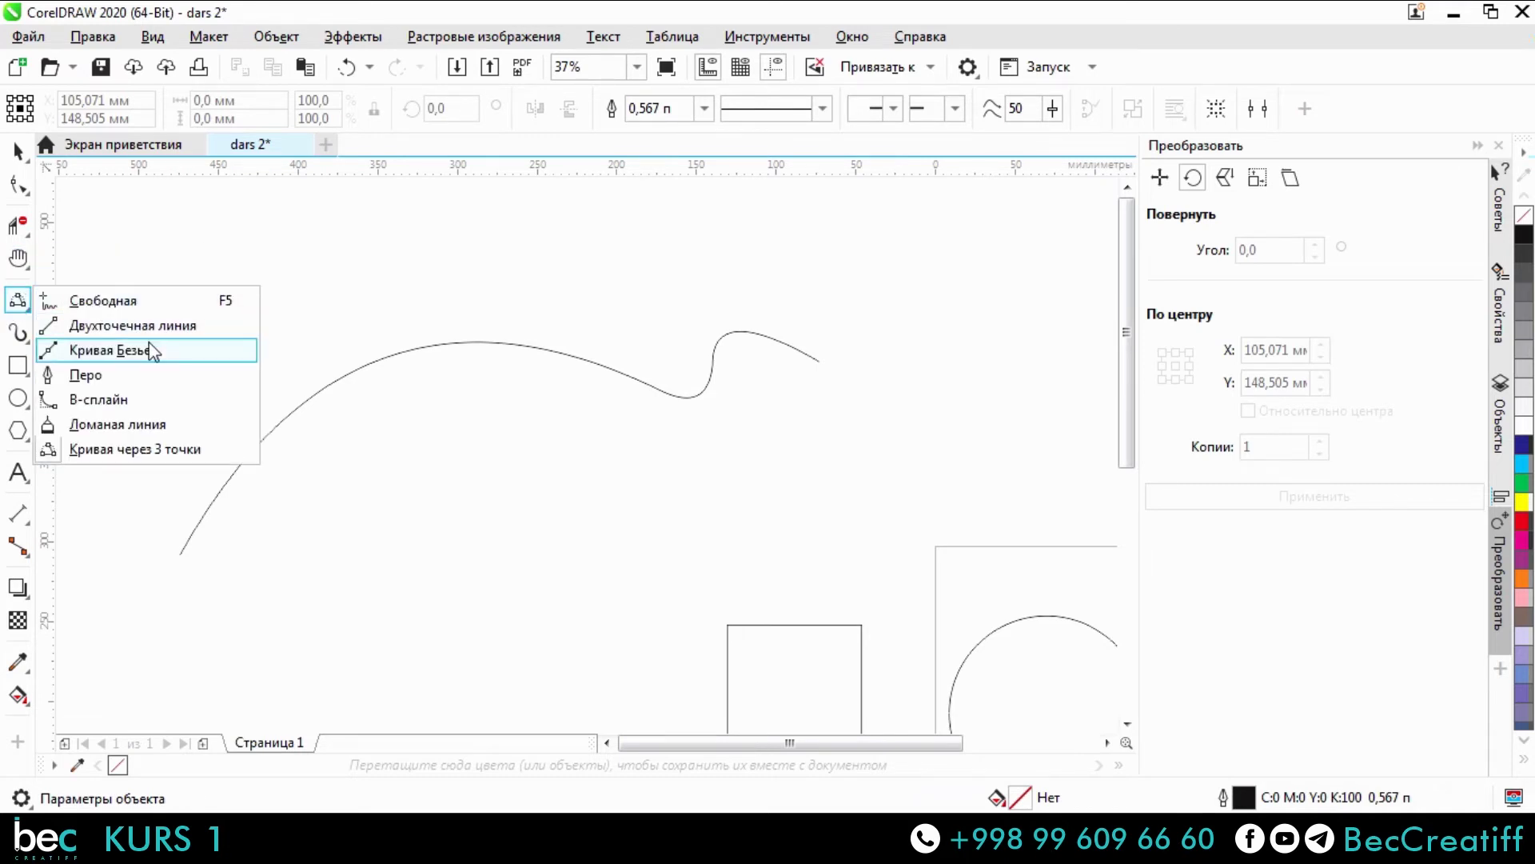
click(110, 373)
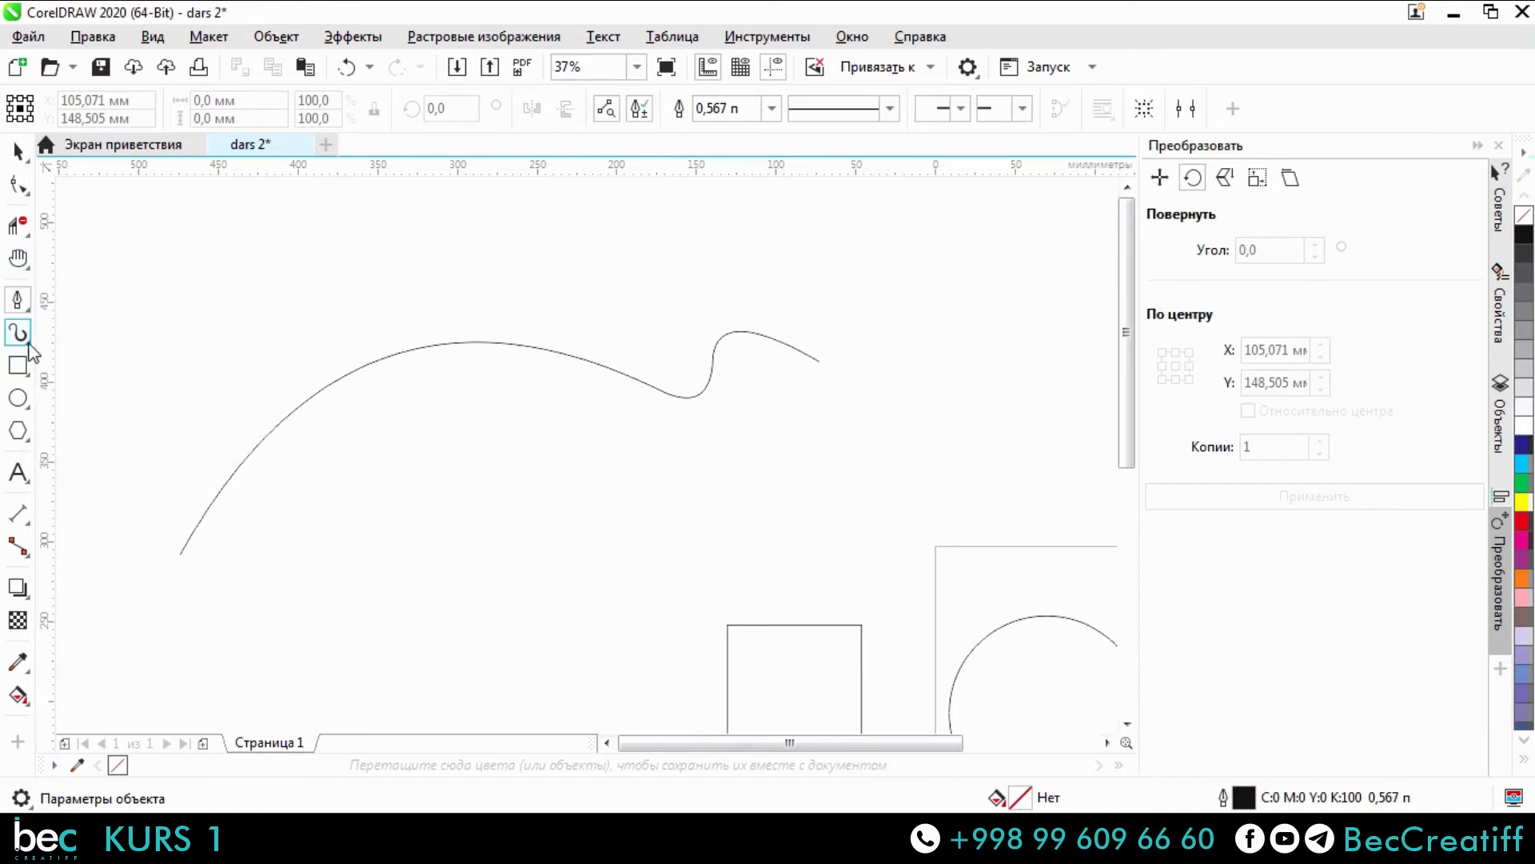
Draw a rectangle about 398 by 171 mm with the Rectangle tool above the page.
mouse_move(31, 348)
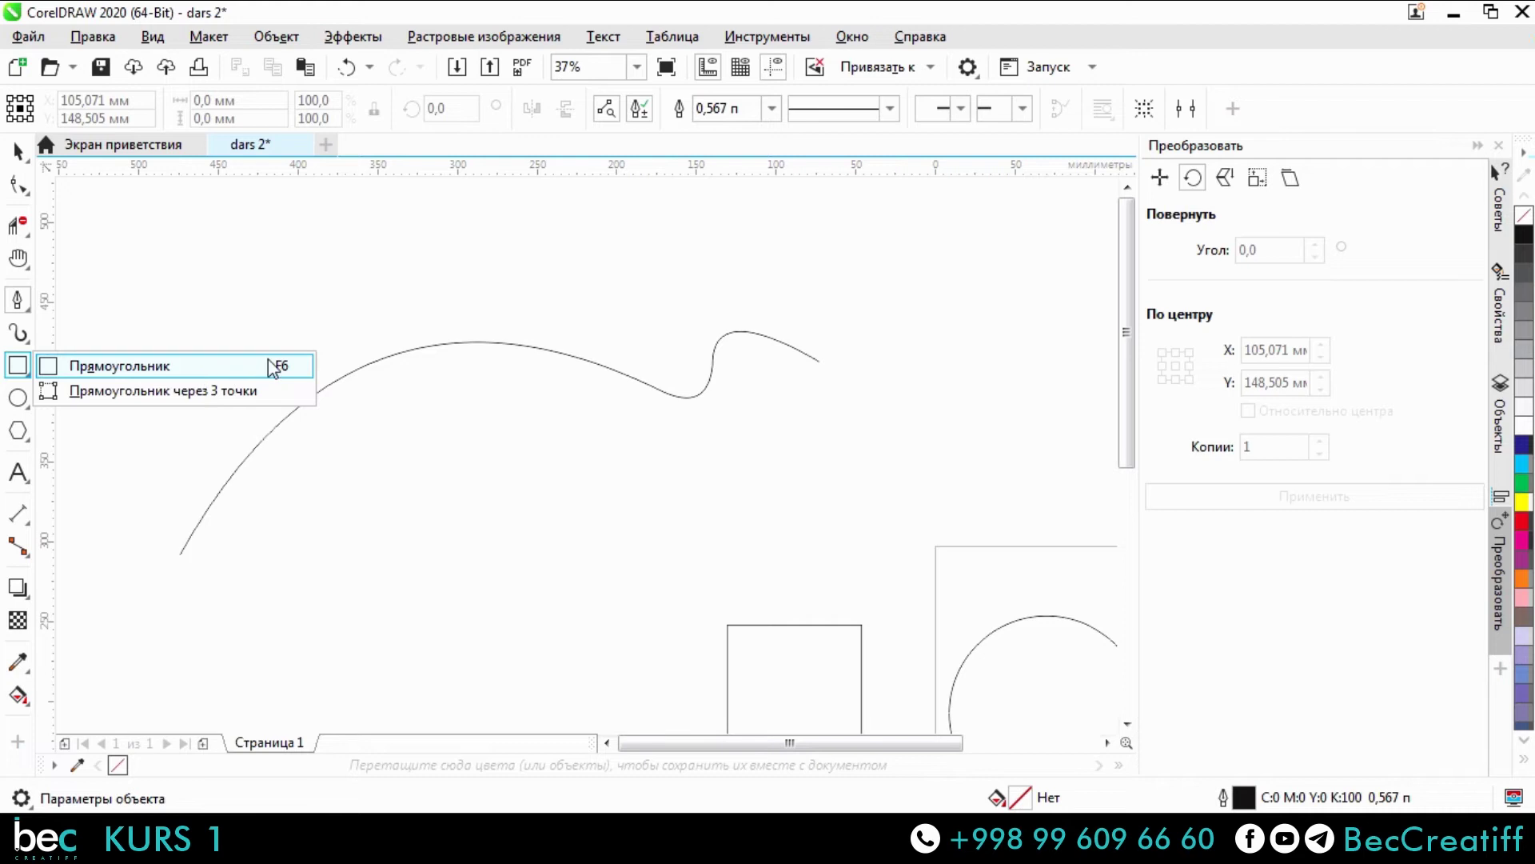
click(170, 363)
scroll(240, 360, down, 3)
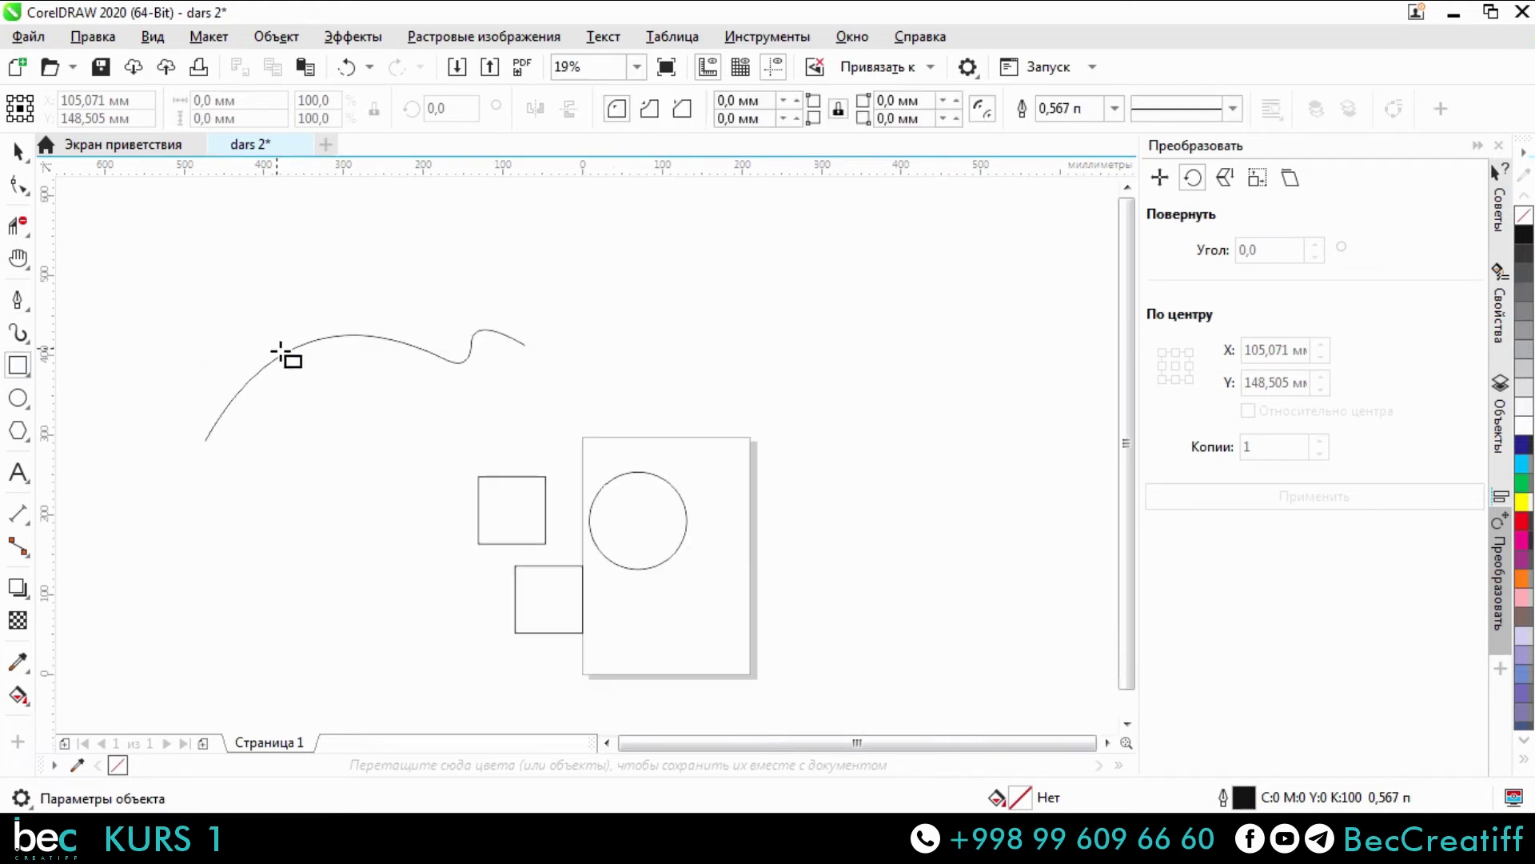
drag(480, 265, 799, 401)
drag(877, 449, 384, 422)
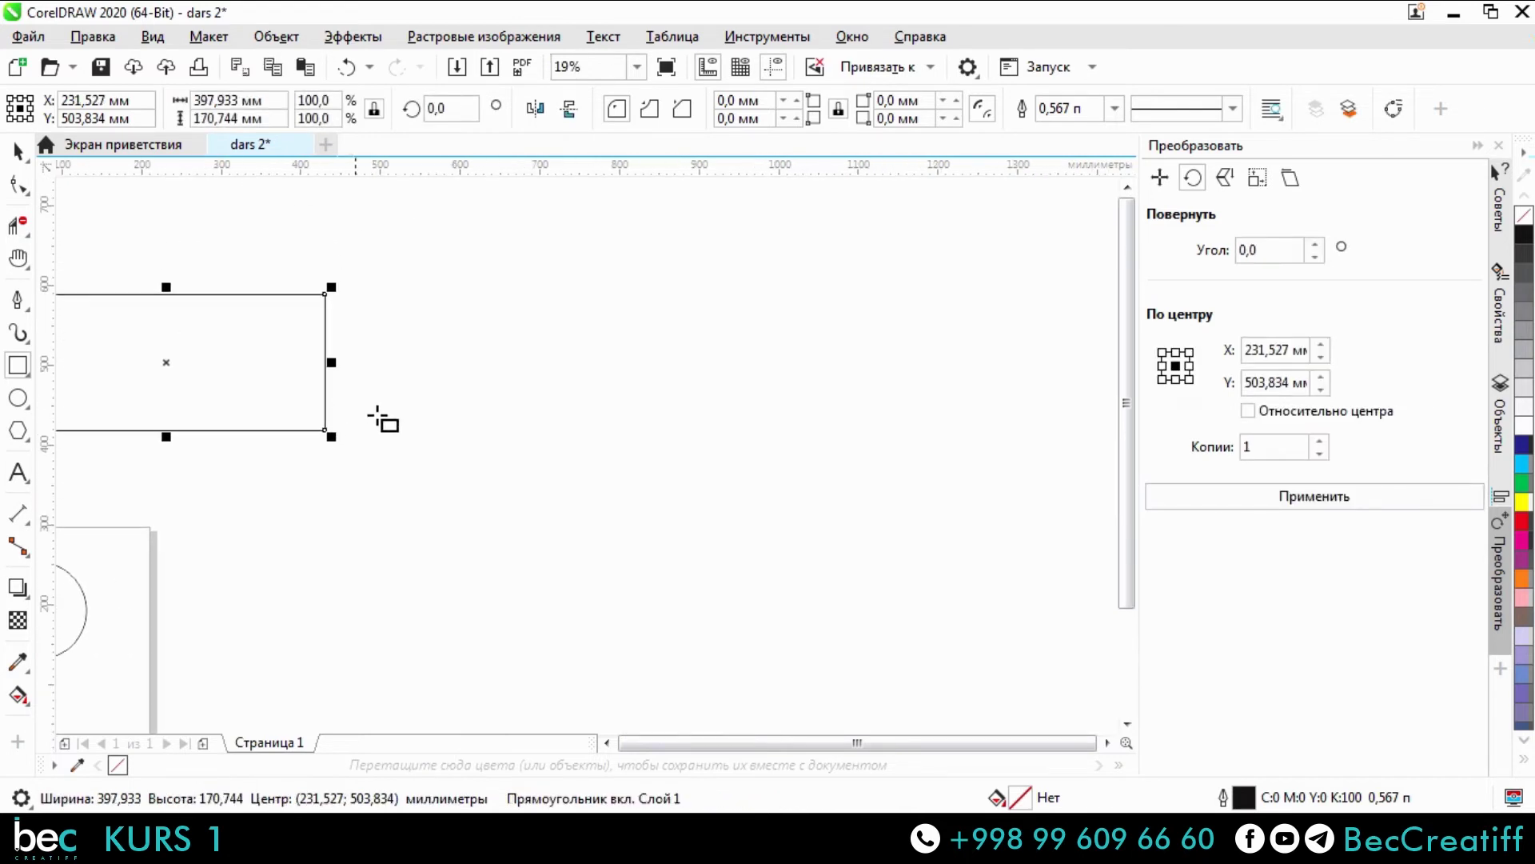
Draw a rectangle about 545 by 330 mm beside the first one and a square about 315 mm wide below and beside the page.
mouse_move(445, 350)
mouse_down()
mouse_move(576, 472)
mouse_move(692, 507)
mouse_move(910, 534)
mouse_move(882, 612)
mouse_up()
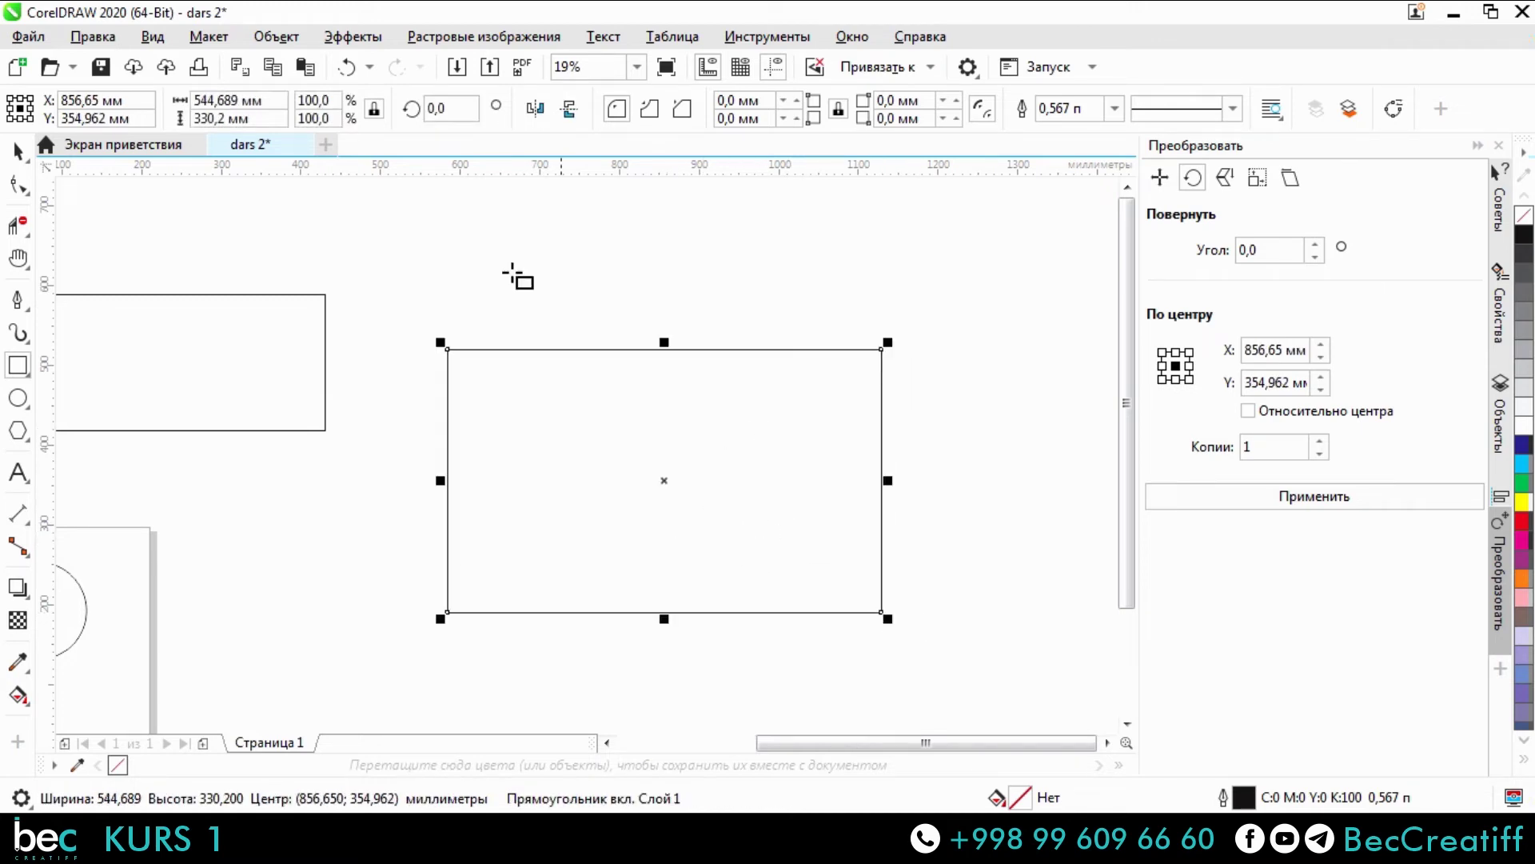
scroll(571, 480, down, 4)
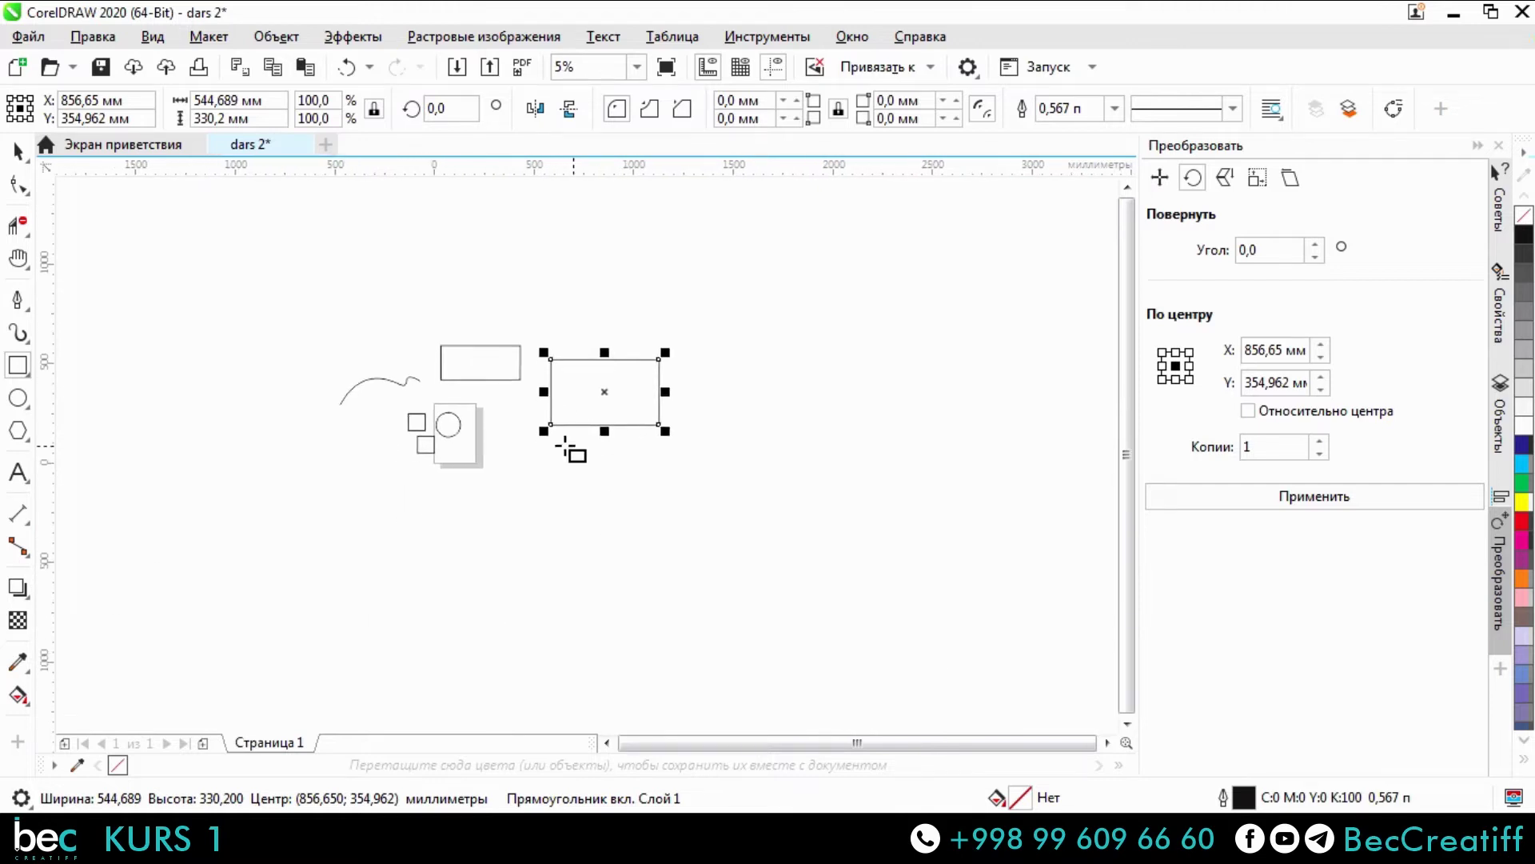
scroll(564, 446, up, 8)
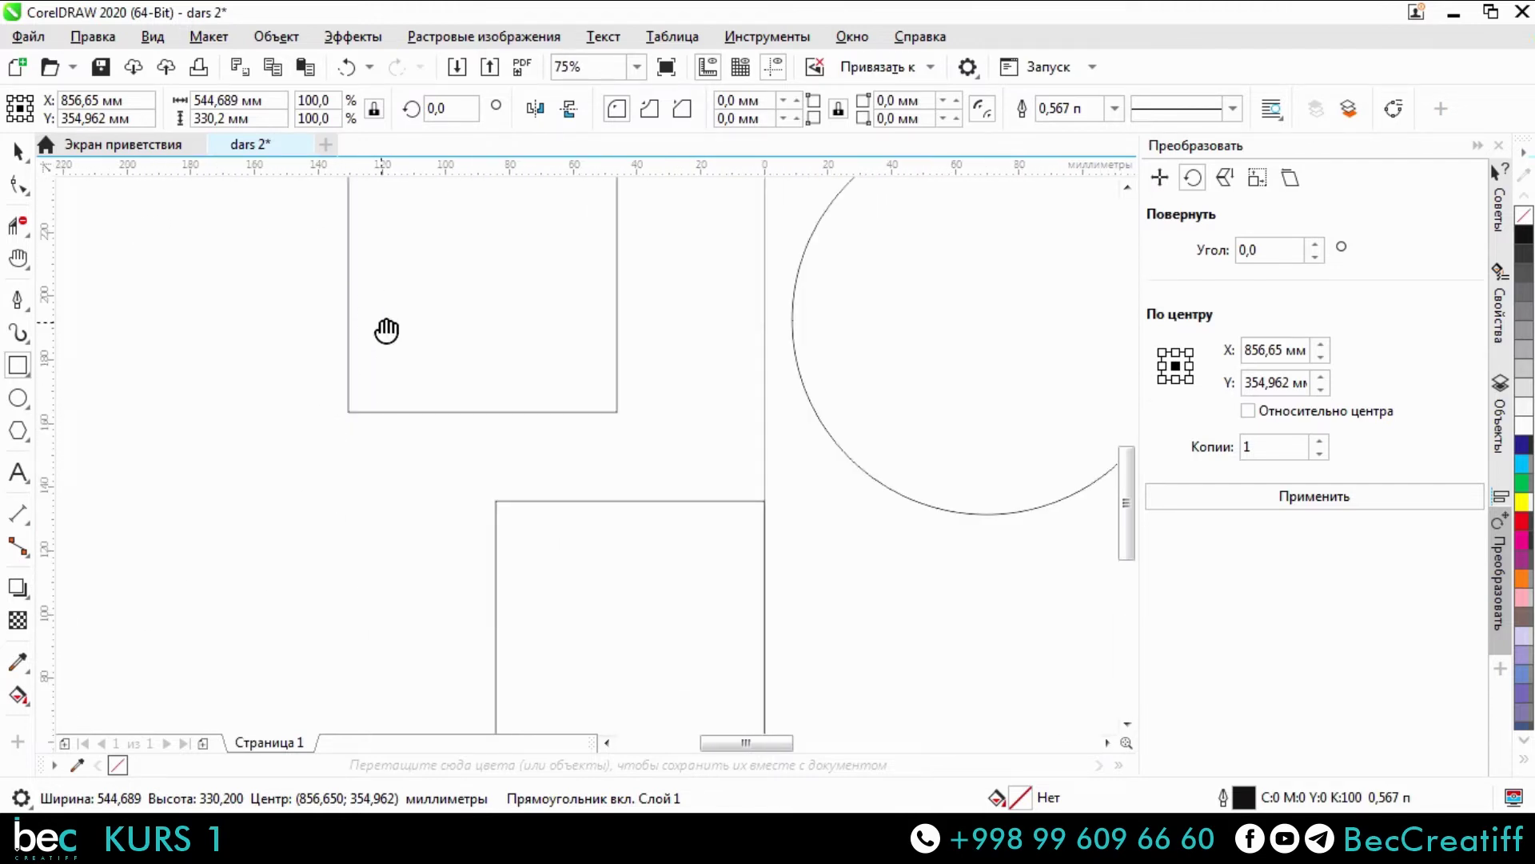
scroll(387, 330, up, 1)
scroll(589, 479, down, 2)
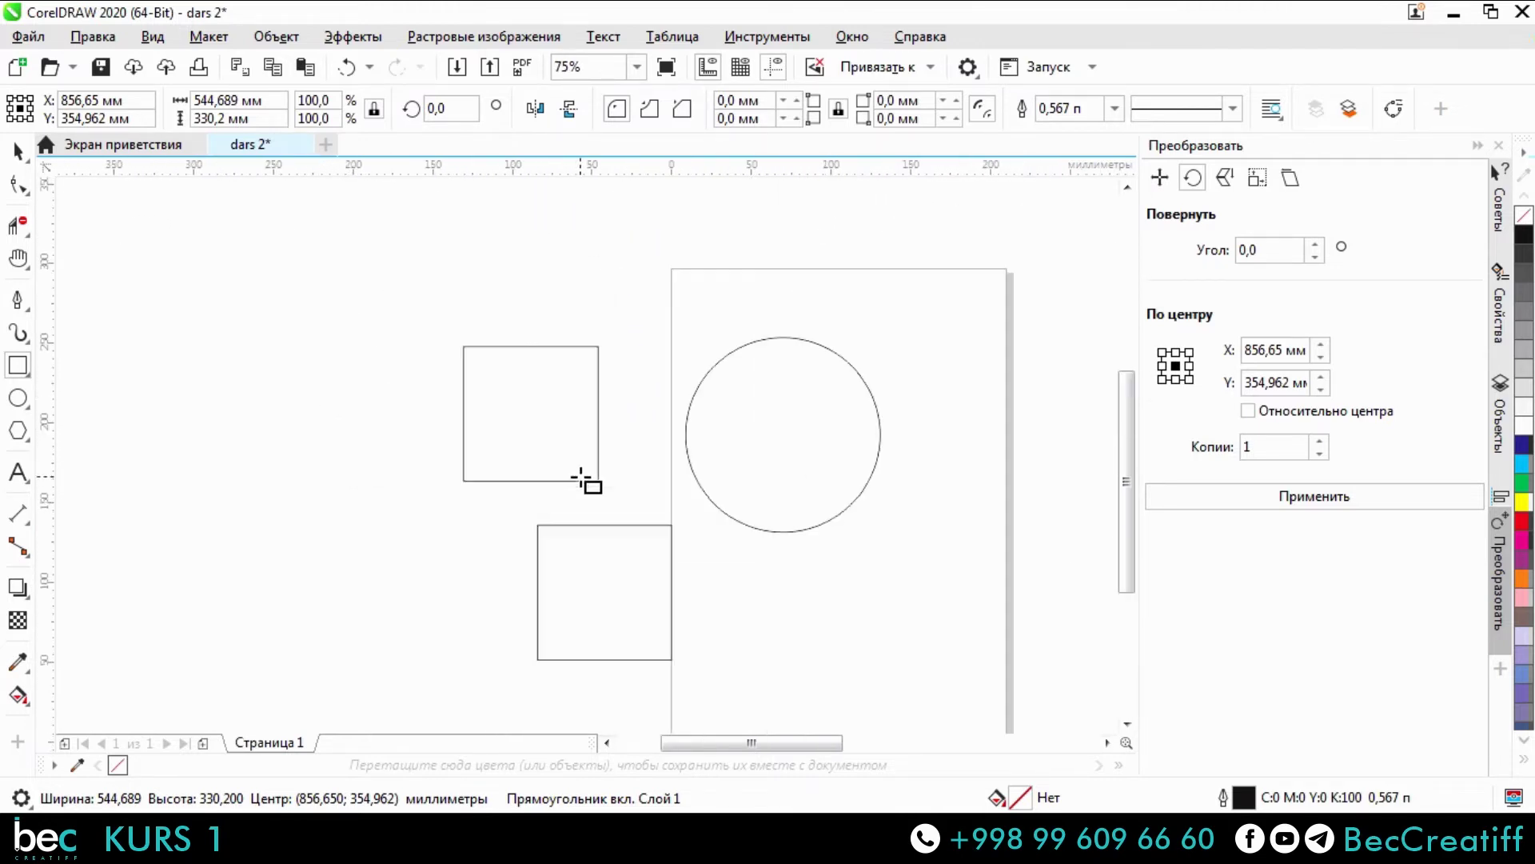
scroll(605, 372, down, 2)
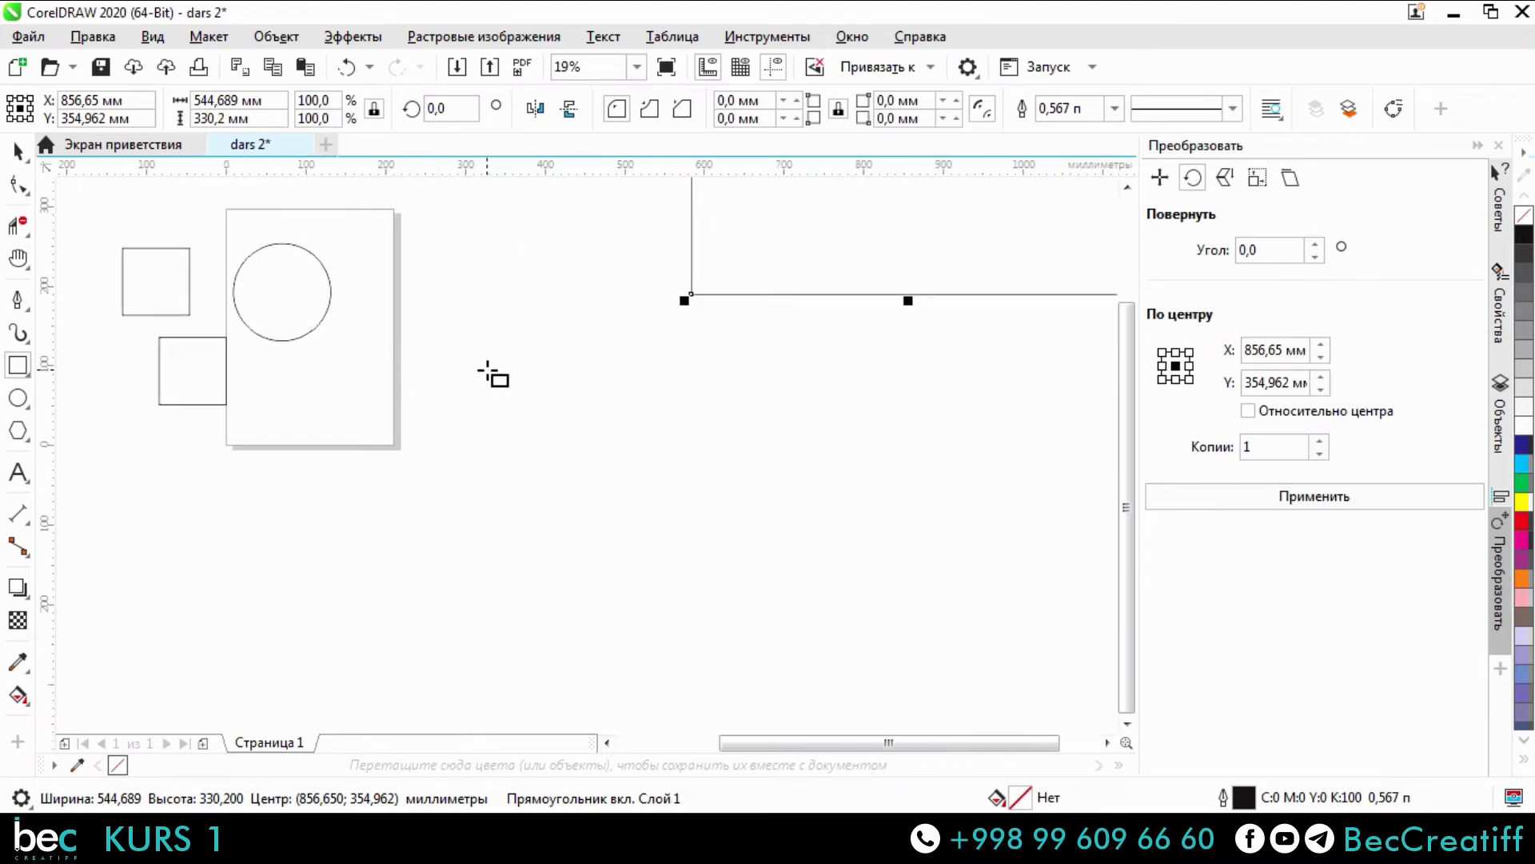
mouse_move(487, 371)
mouse_down()
mouse_move(774, 655)
mouse_move(624, 456)
mouse_move(788, 613)
mouse_move(639, 467)
mouse_move(832, 607)
mouse_move(609, 416)
mouse_move(792, 514)
mouse_move(610, 424)
mouse_move(738, 521)
mouse_up()
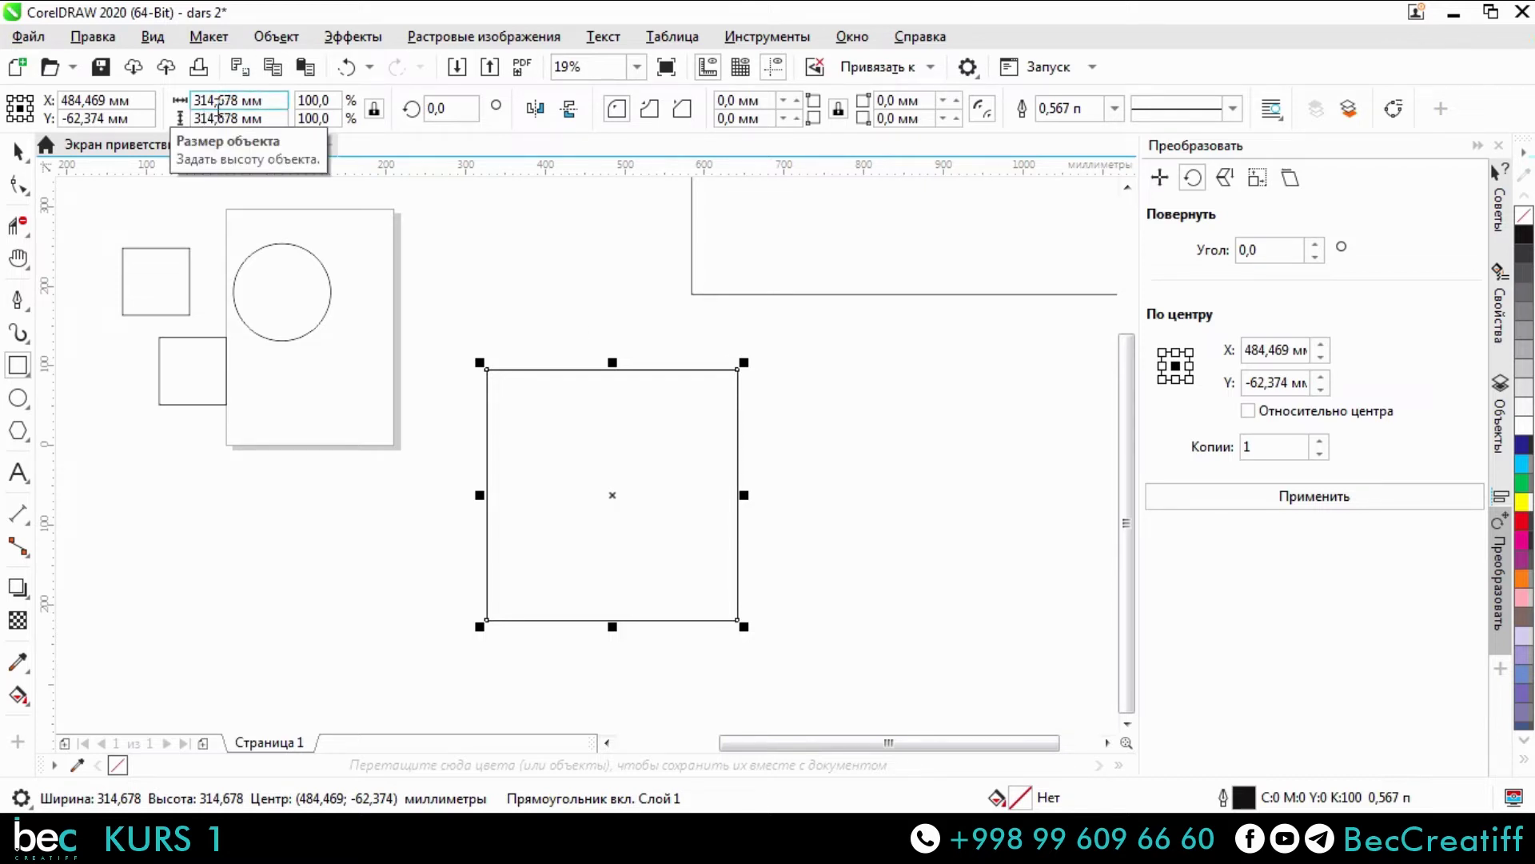
Draw two squares about 130 mm wide, one between the page and the large rectangle, the other beside the 315 mm square.
scroll(566, 372, up, 3)
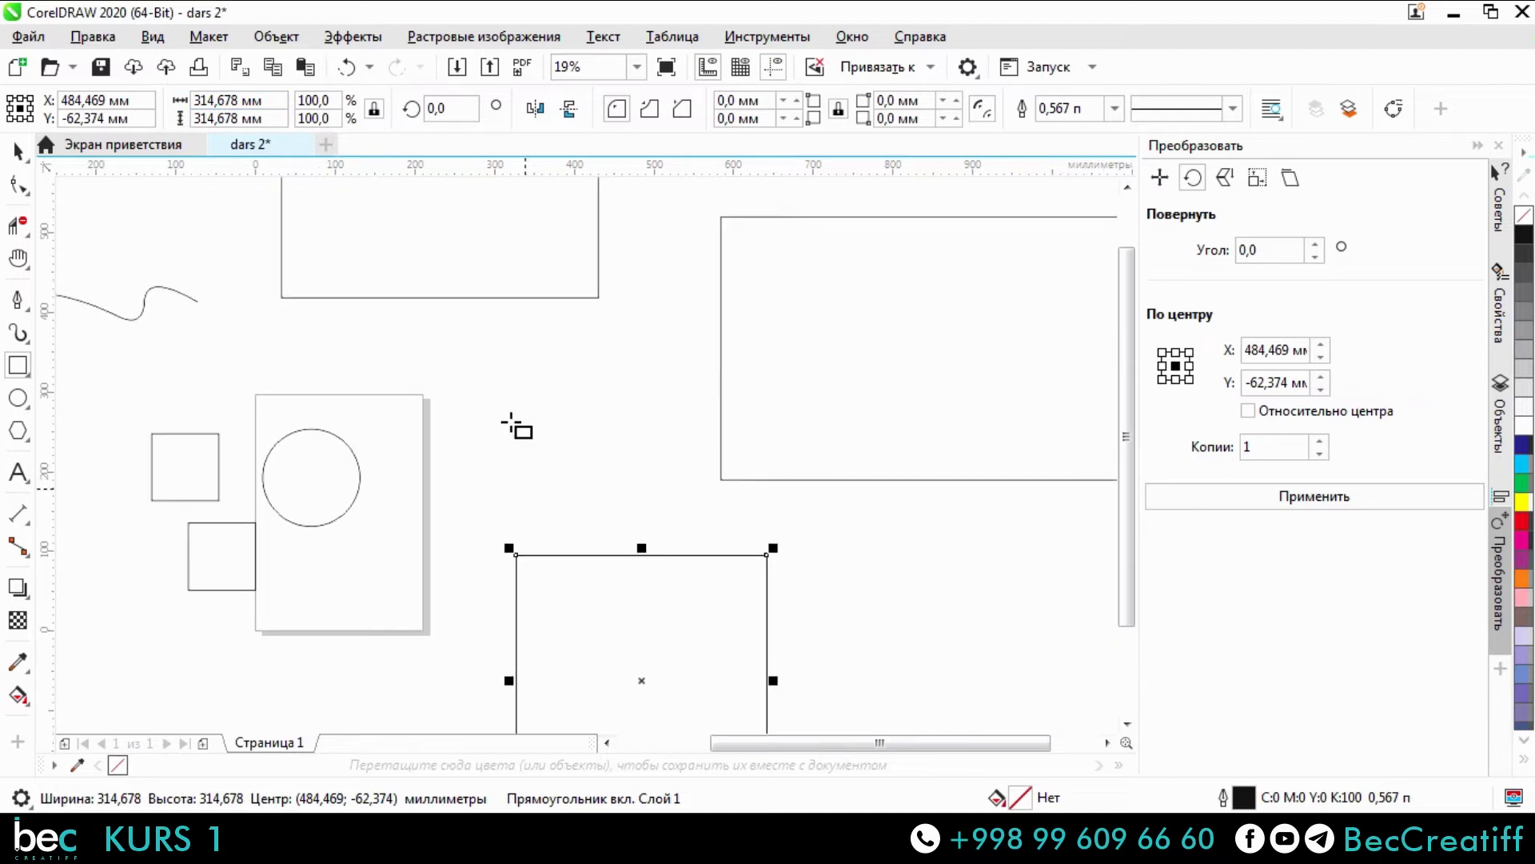
drag(473, 361, 568, 456)
scroll(689, 626, down, 3)
scroll(690, 627, right, 8)
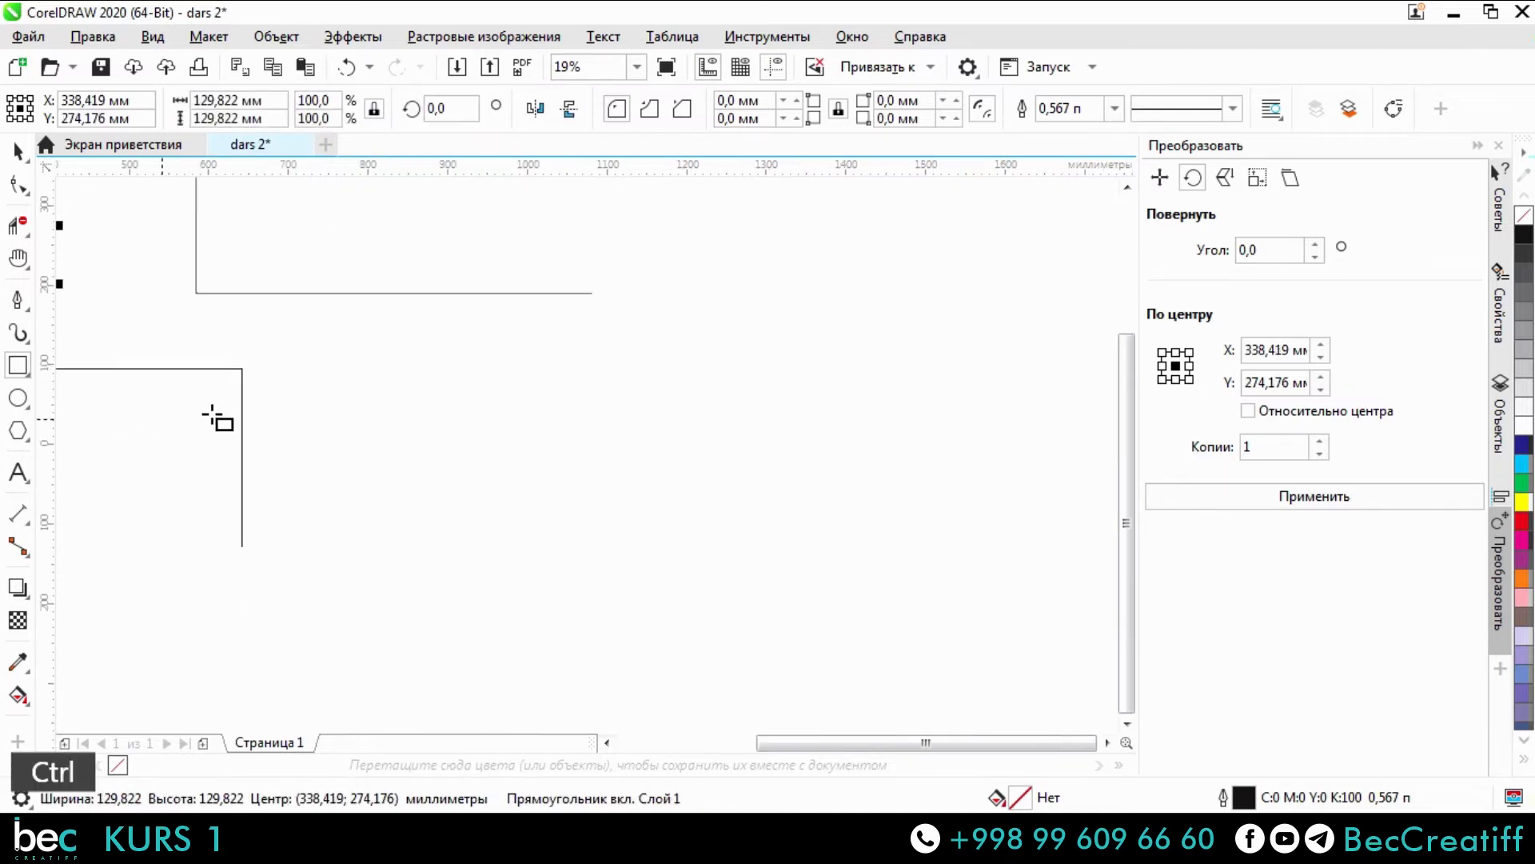
drag(363, 401, 461, 499)
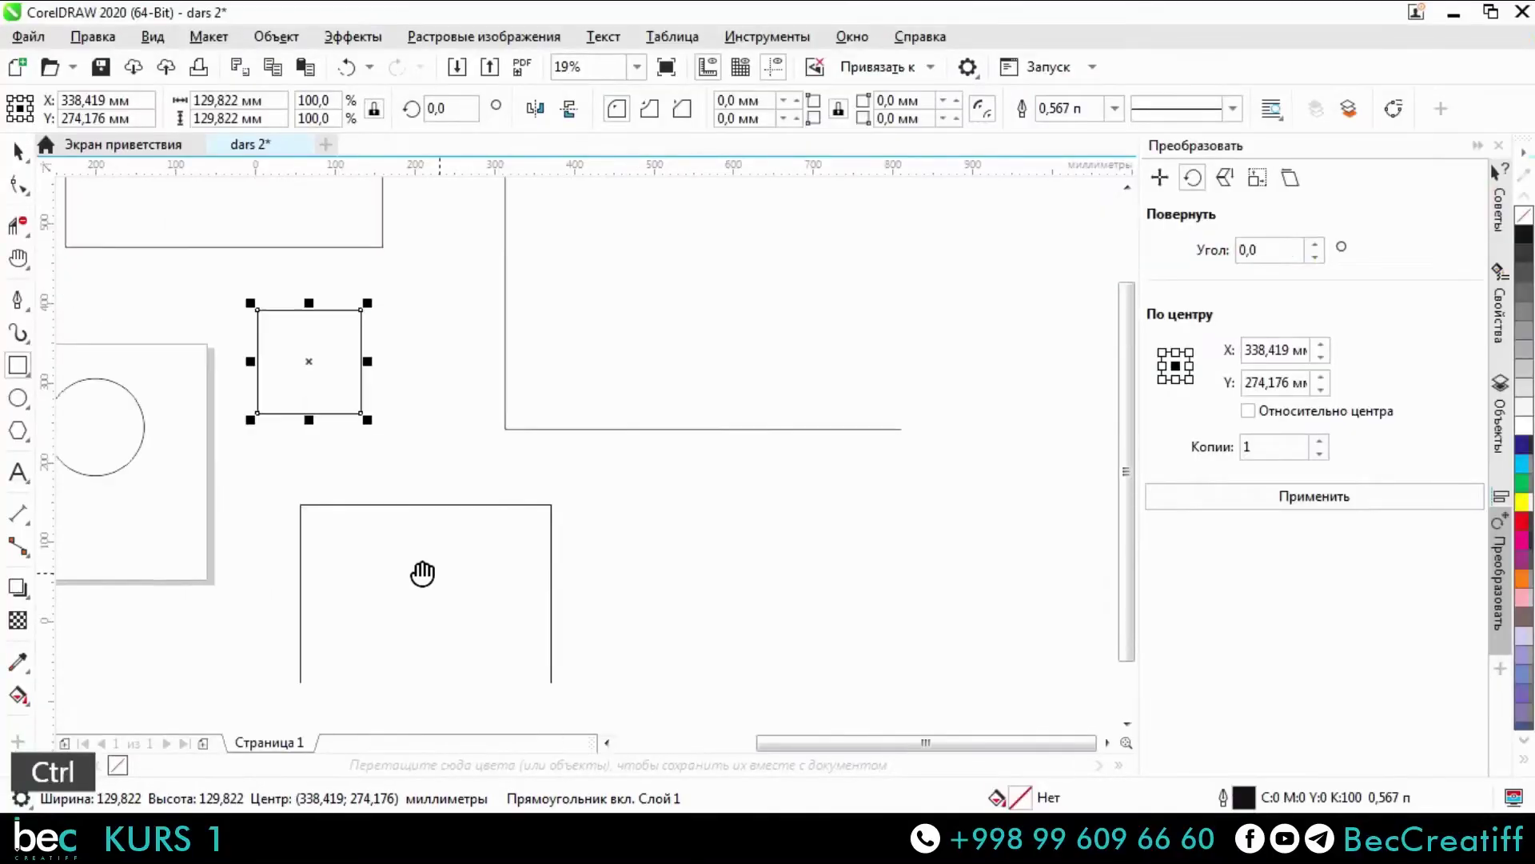
drag(367, 405, 469, 503)
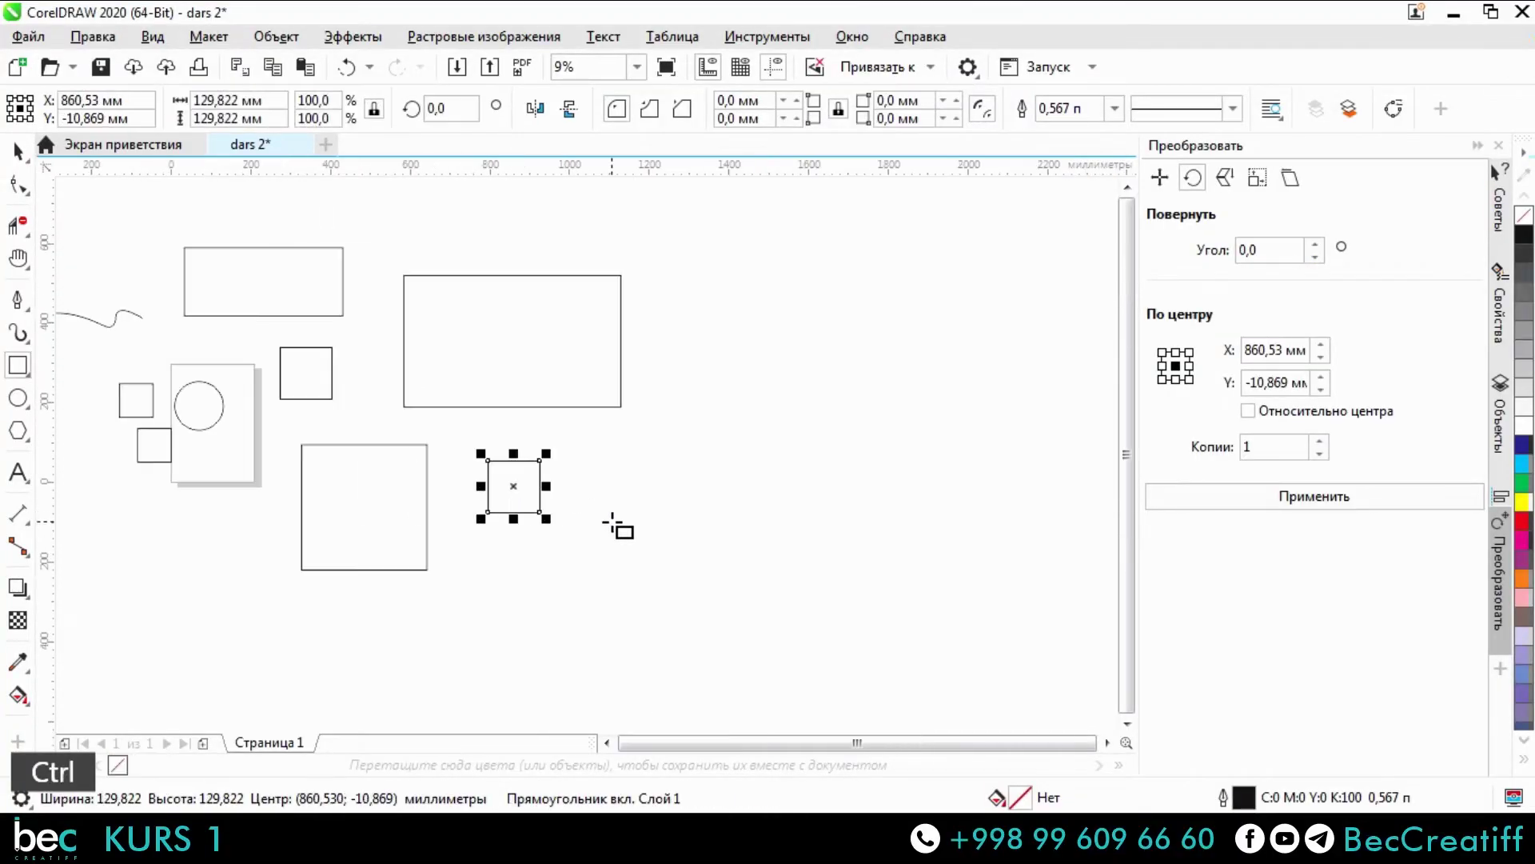
Select the curve and all shapes on and around the page with the Pick tool and delete them.
key(space)
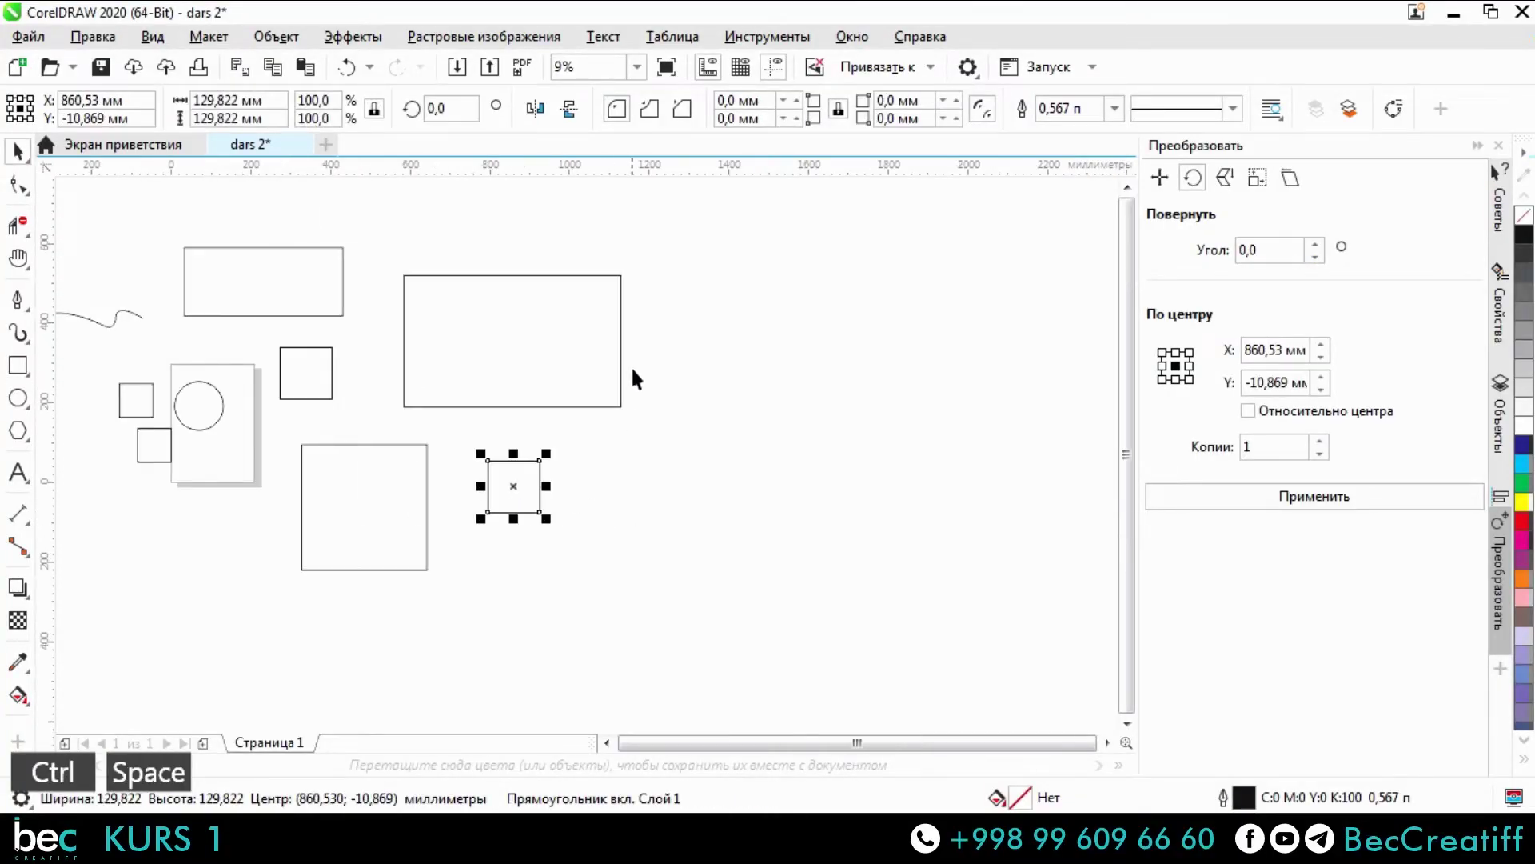
scroll(658, 308, down, 2)
drag(682, 247, 290, 551)
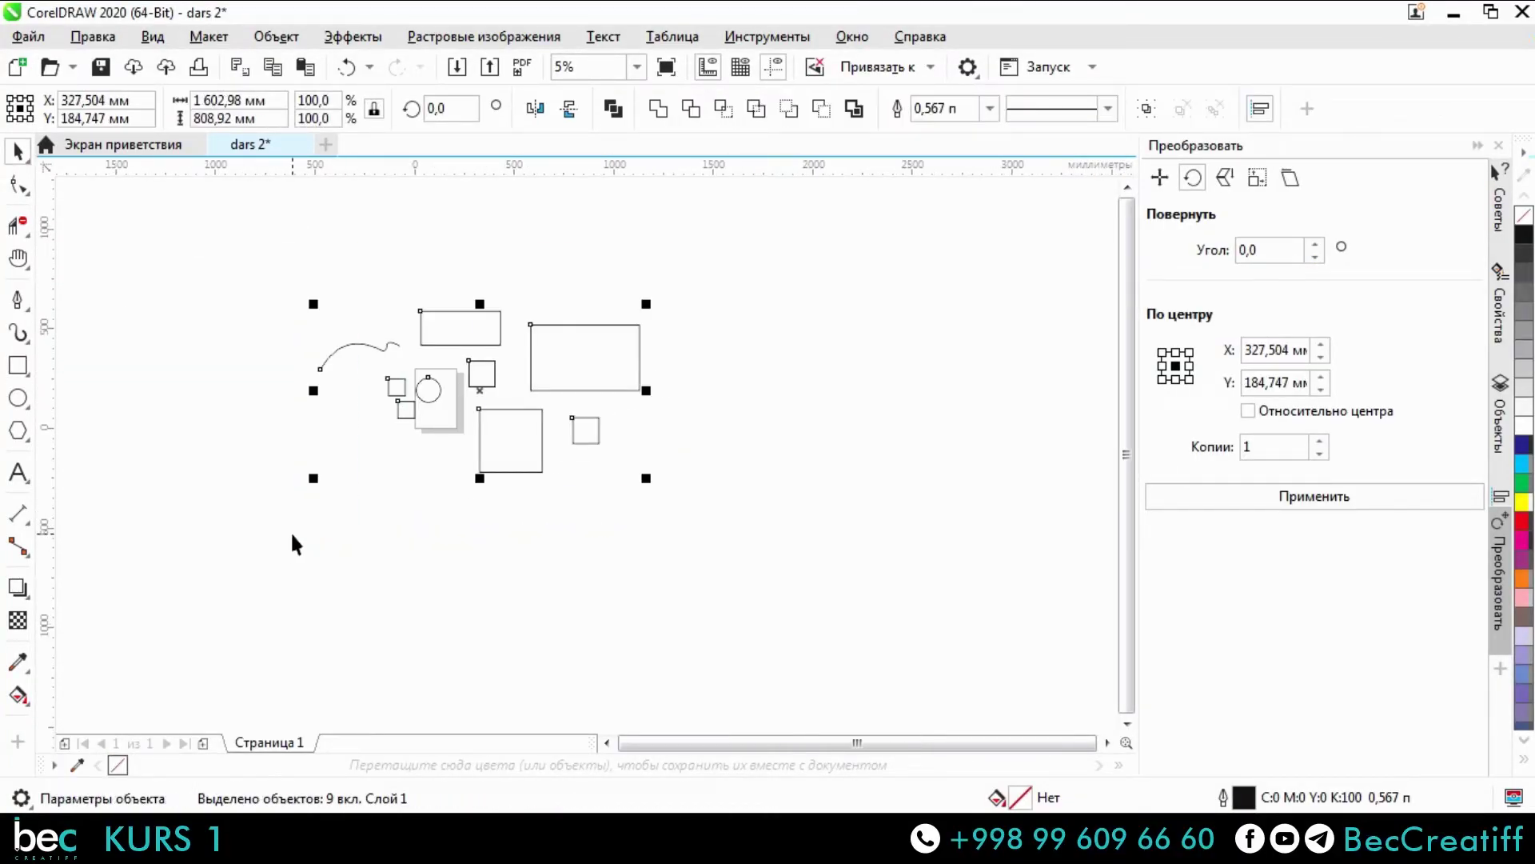
key(Delete)
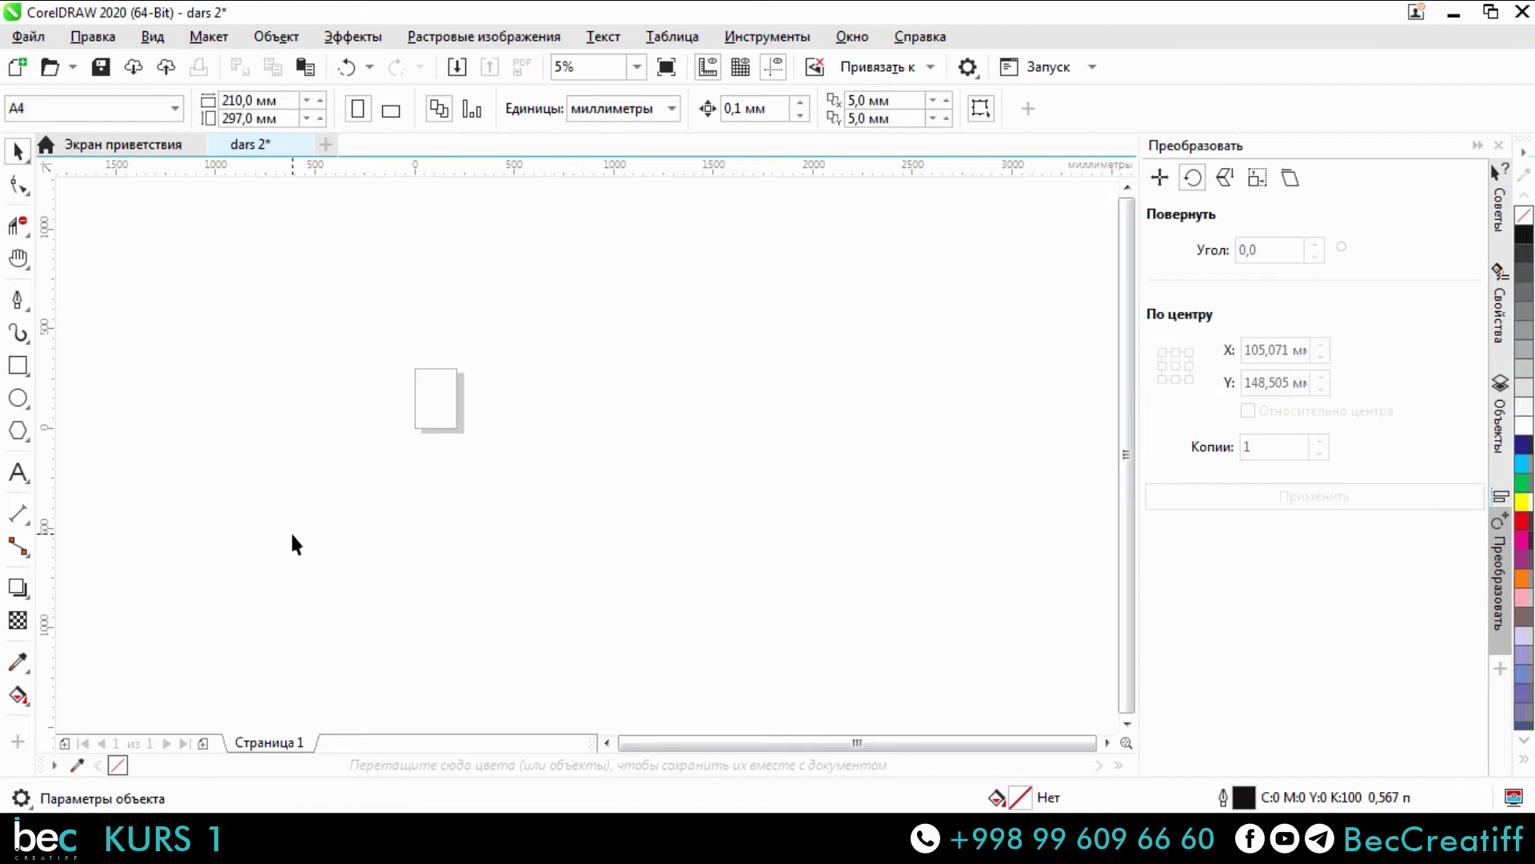
Draw a circle about 433 mm in diameter with the Ellipse tool, overlapping the page's lower right corner.
click(24, 369)
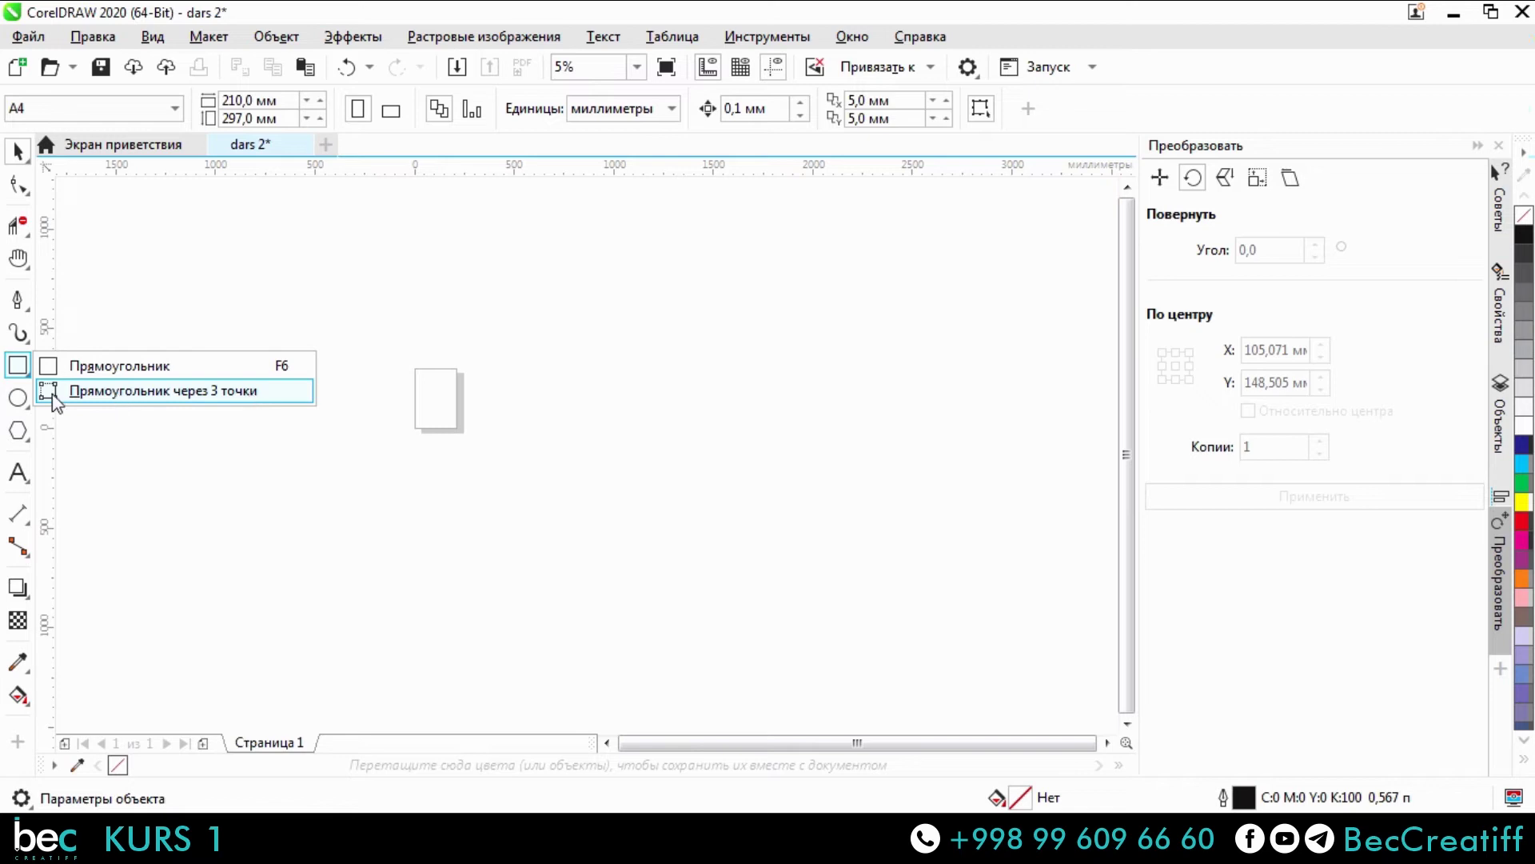
click(19, 400)
click(84, 400)
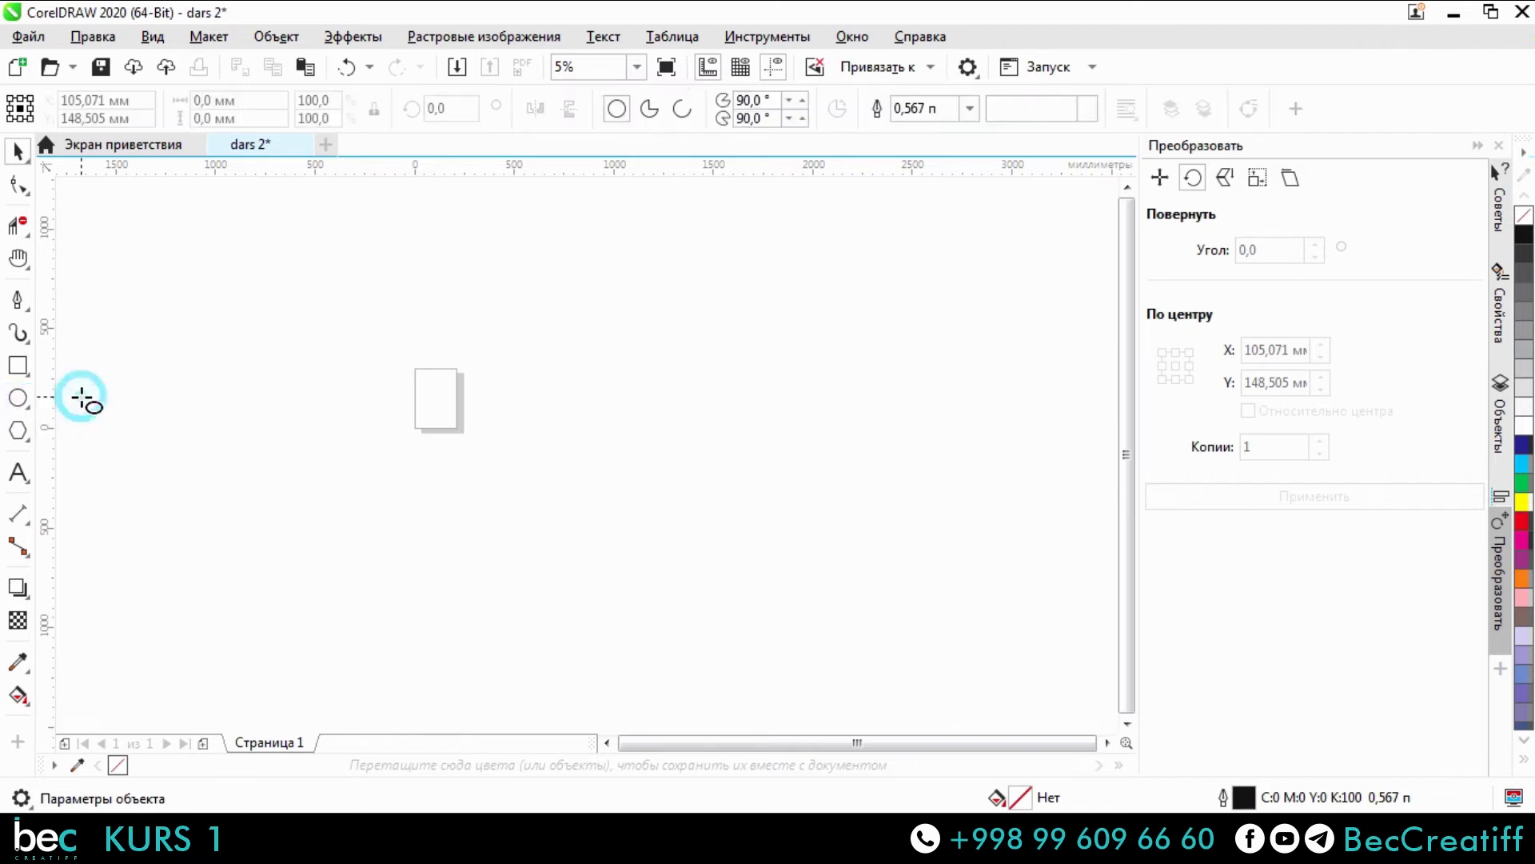
scroll(495, 418, up, 1)
scroll(418, 395, up, 1)
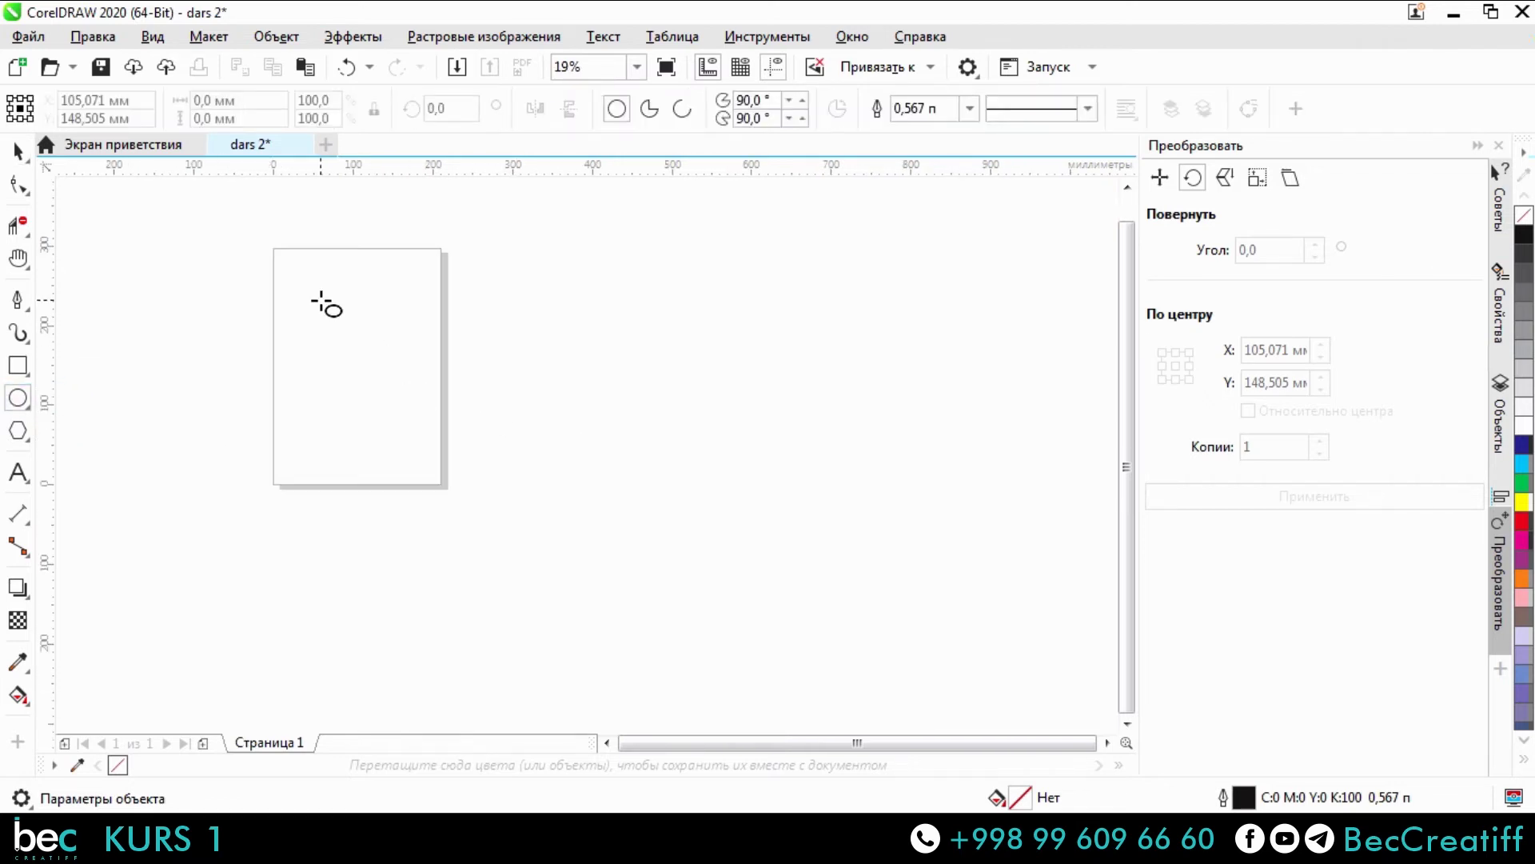
drag(320, 299, 672, 511)
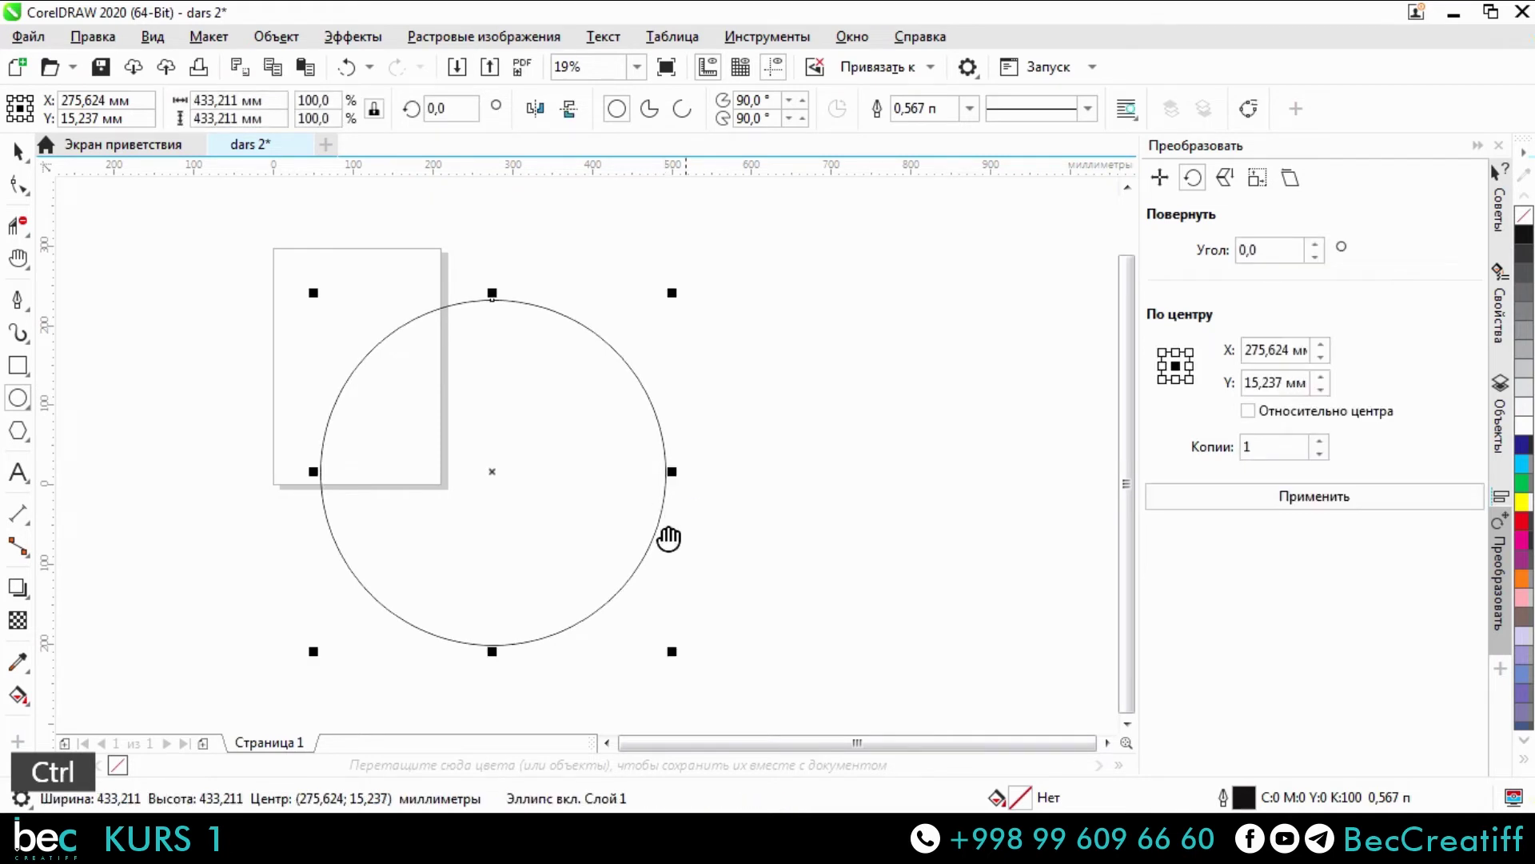
Draw a wide ellipse about 504 by 251 mm to the right of the circle.
scroll(560, 448, right, 3)
click(566, 306)
drag(565, 306, 973, 512)
scroll(393, 585, right, 3)
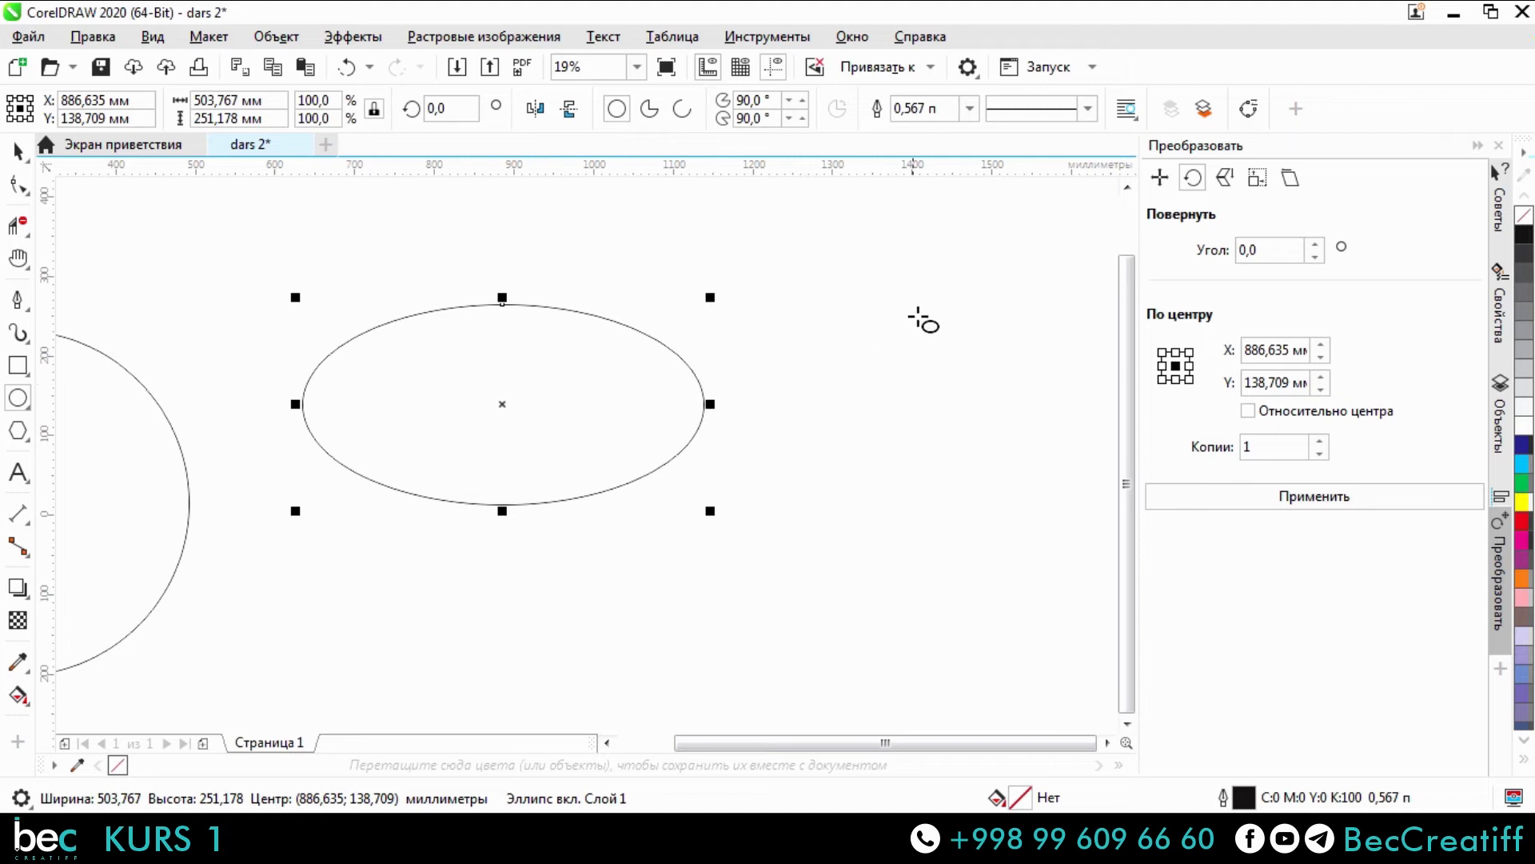
Draw a nearly round ellipse about 286 by 288 mm to the right of the wide ellipse.
drag(902, 249, 920, 485)
scroll(848, 420, down, 3)
scroll(665, 430, up, 1)
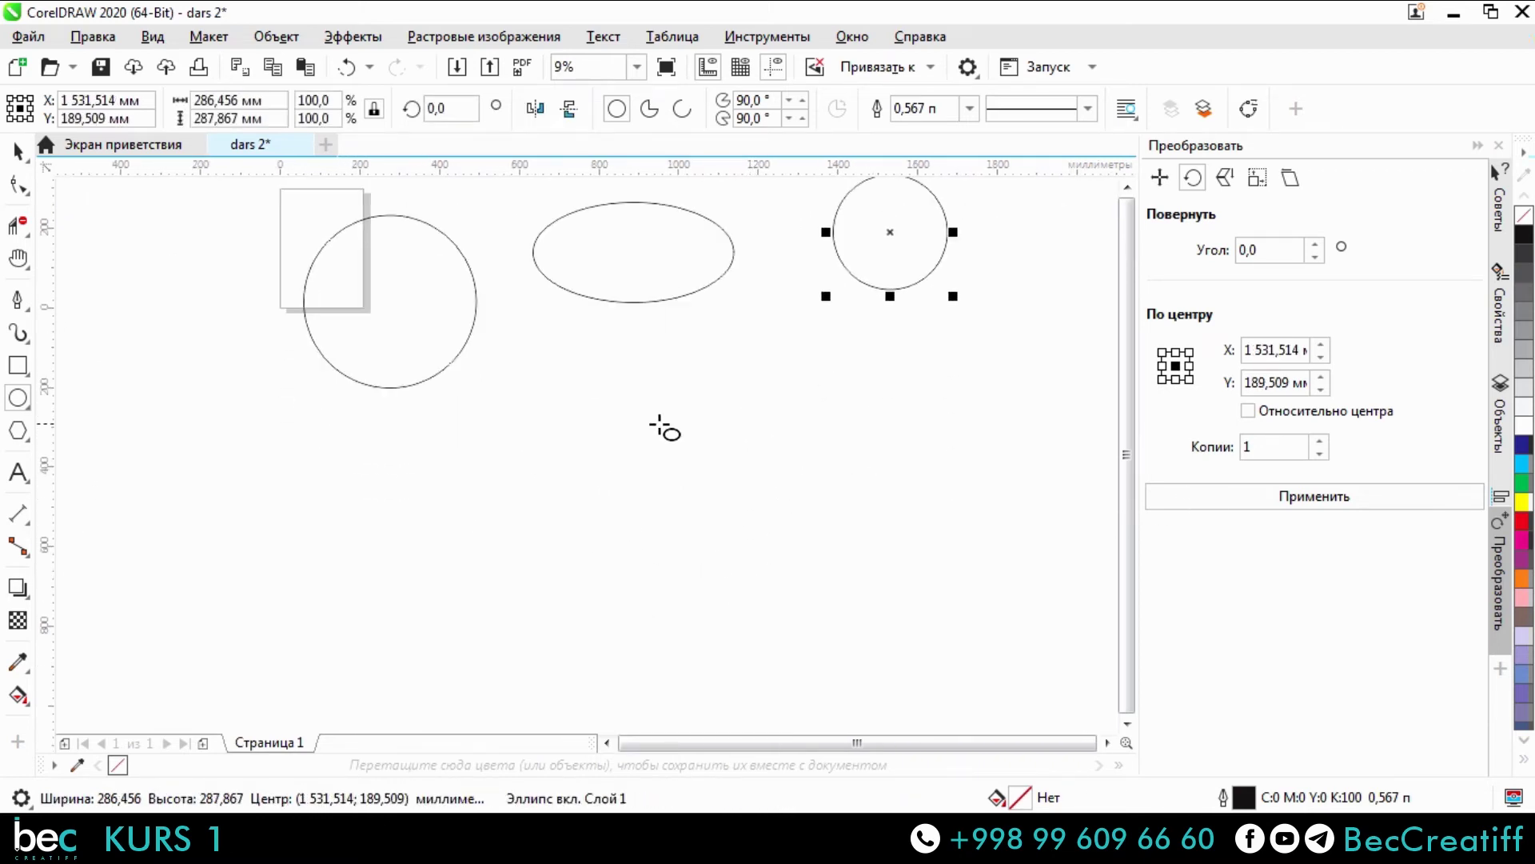
Draw a nearly round ellipse about 415 by 404 mm below the wide ellipse and a circle about 491 mm in diameter below the page.
drag(599, 376, 772, 545)
scroll(755, 527, up, 2)
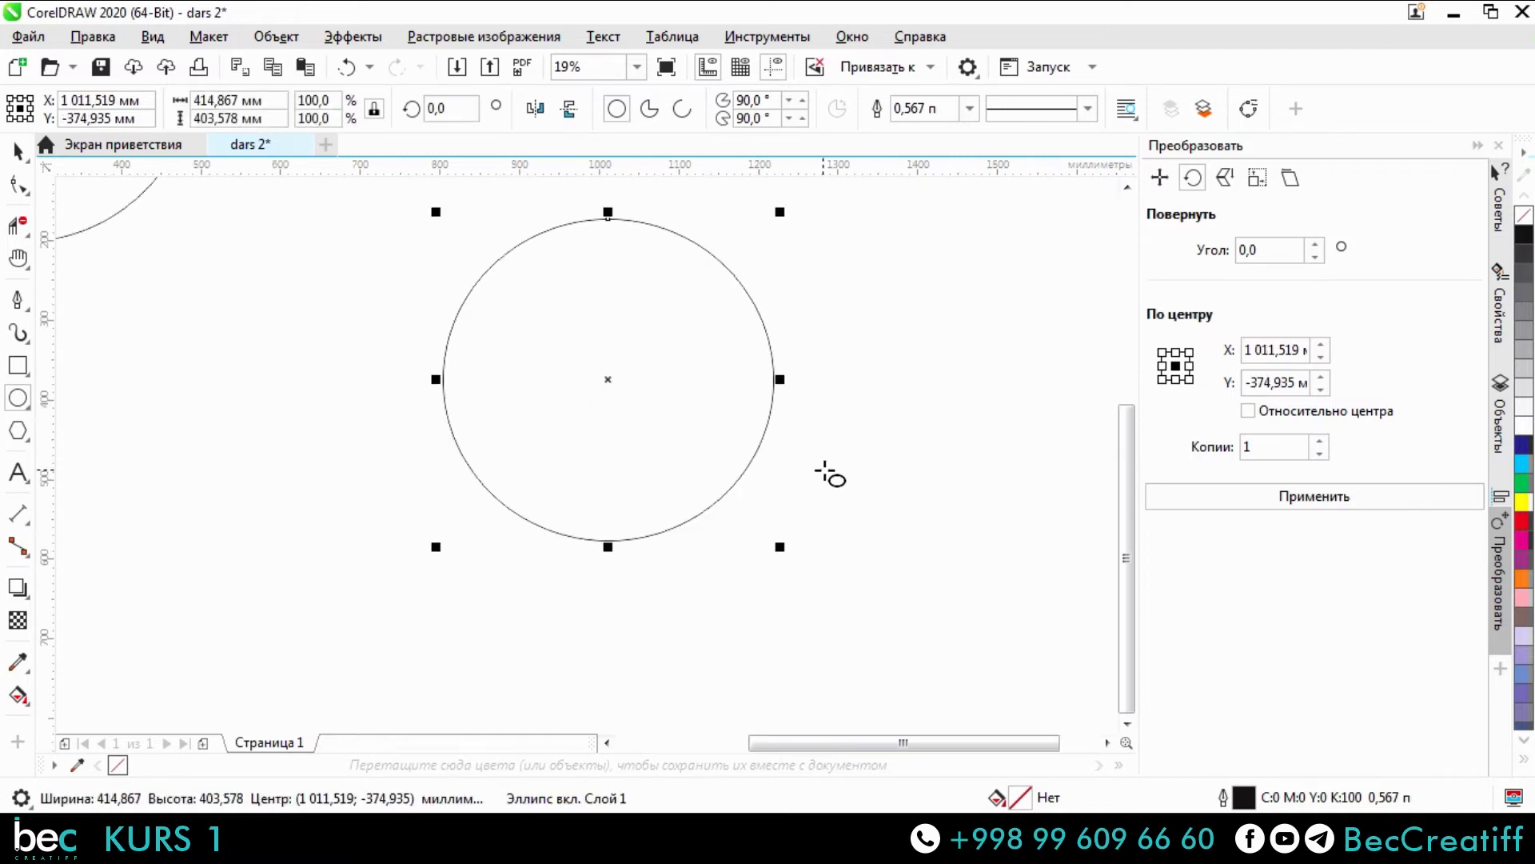
scroll(830, 474, down, 2)
drag(243, 421, 440, 543)
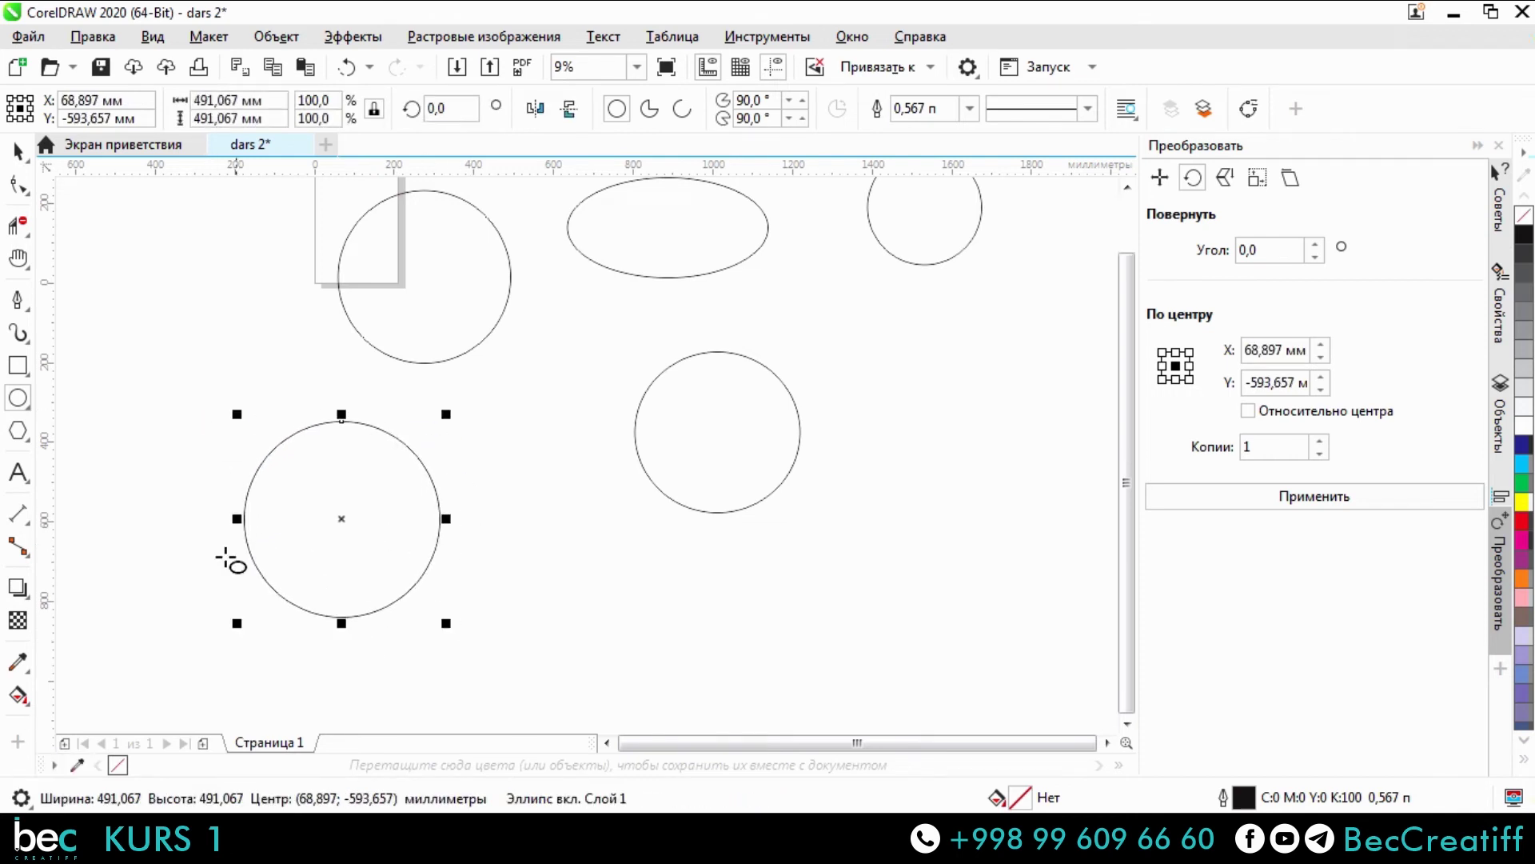
Select all circles and ellipses with the Pick tool and delete them.
key(space)
scroll(285, 298, down, 2)
drag(267, 240, 967, 644)
key(Delete)
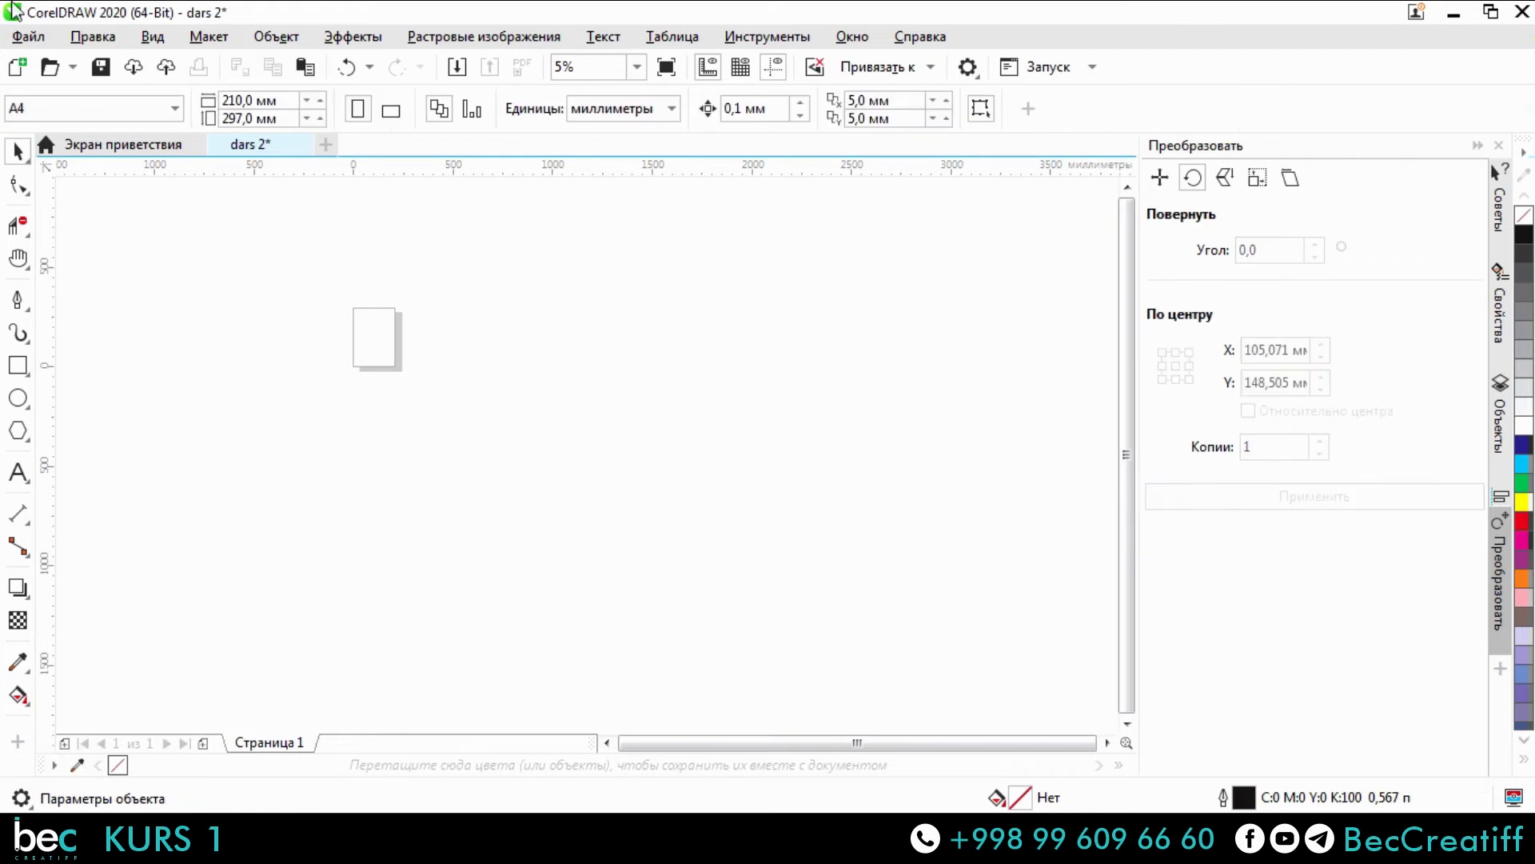
Switch to the Polygon tool.
click(25, 404)
click(24, 436)
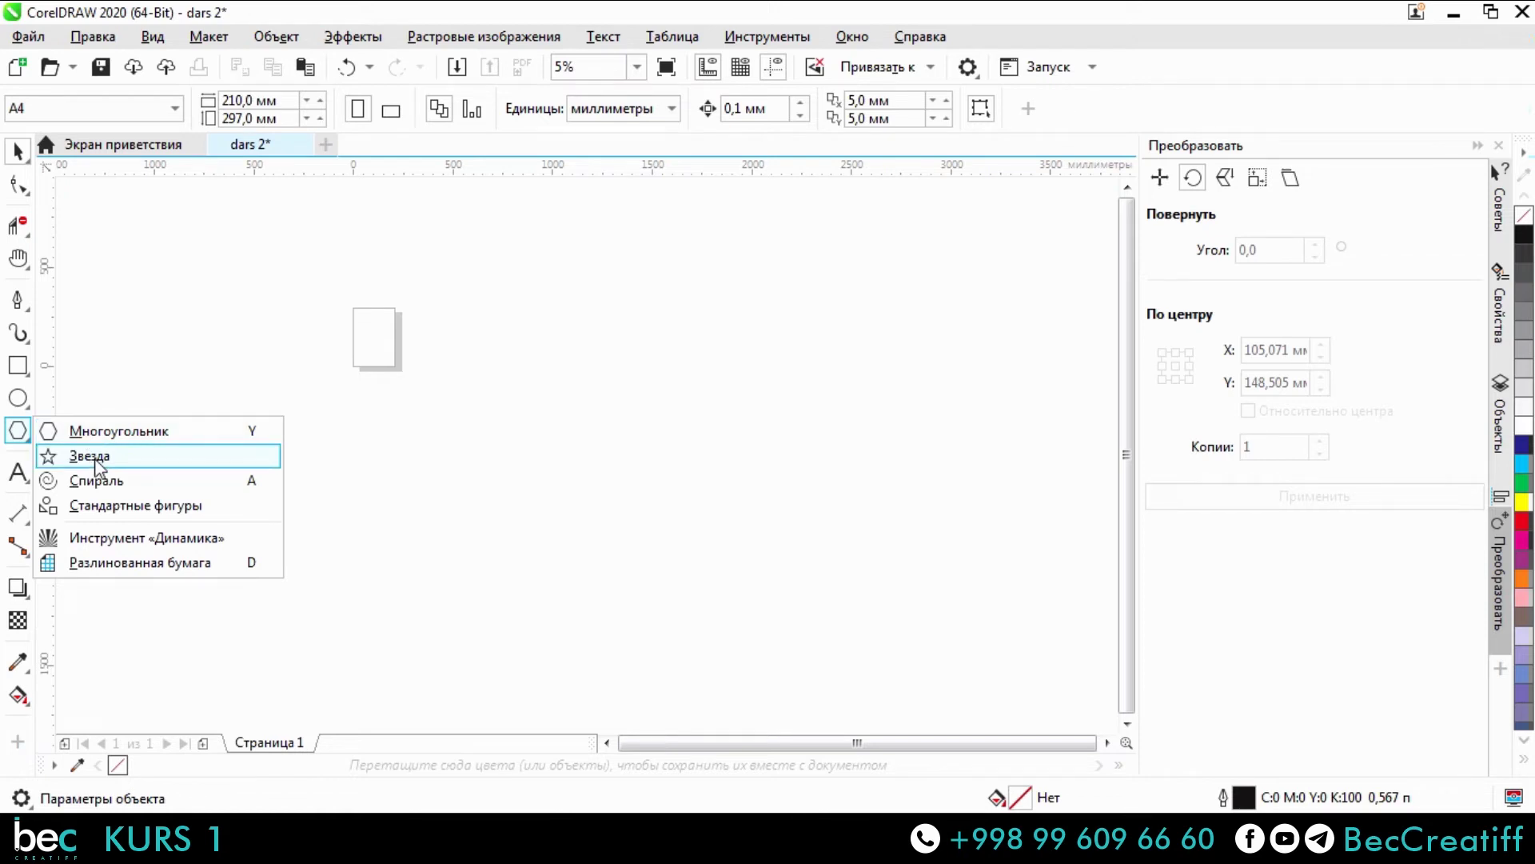
click(120, 431)
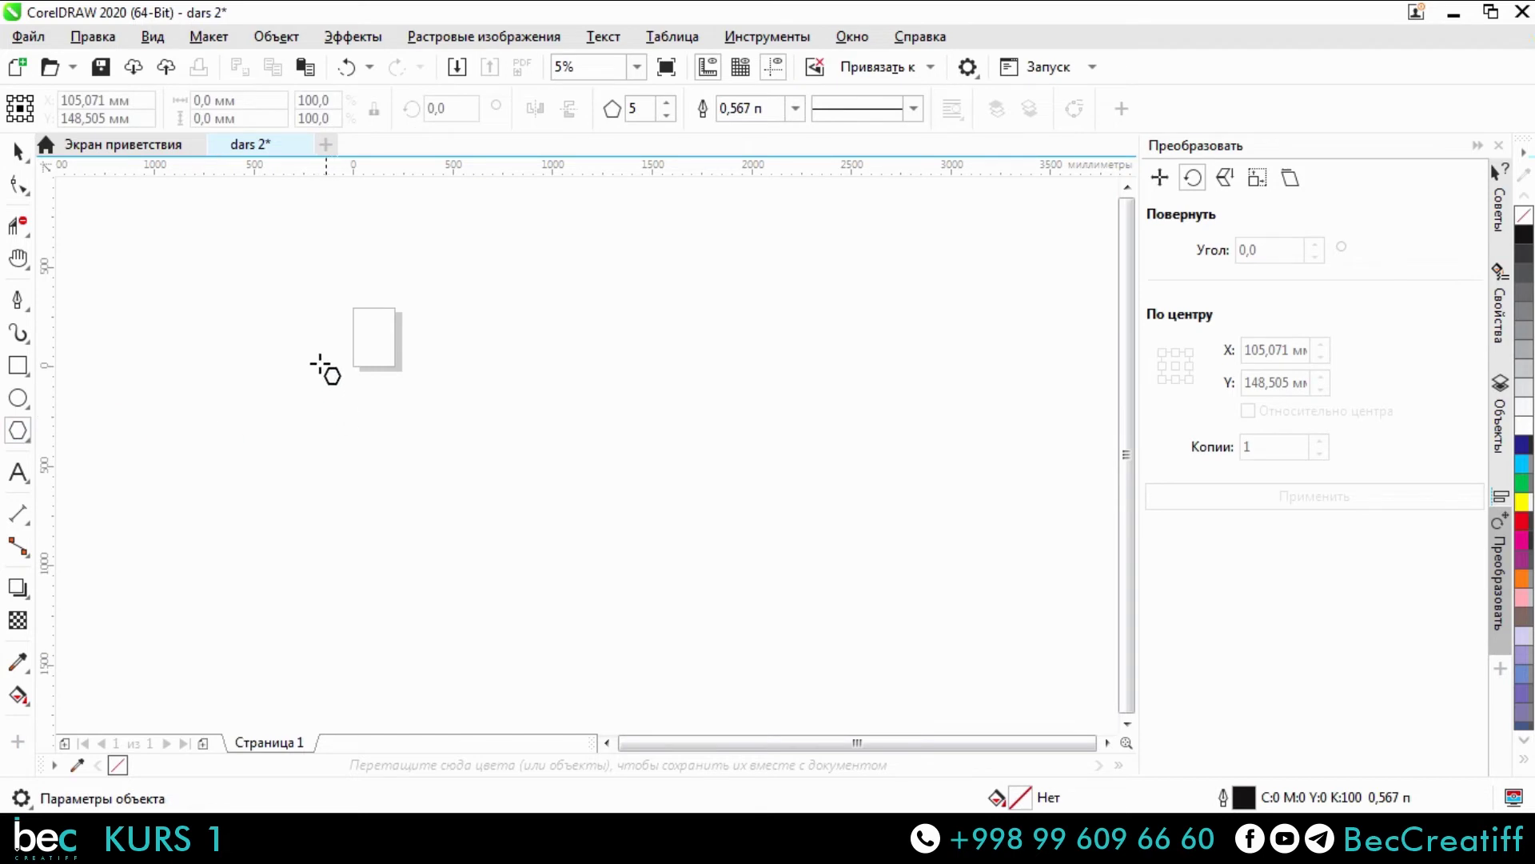
scroll(336, 360, up, 3)
drag(350, 293, 917, 540)
key(Delete)
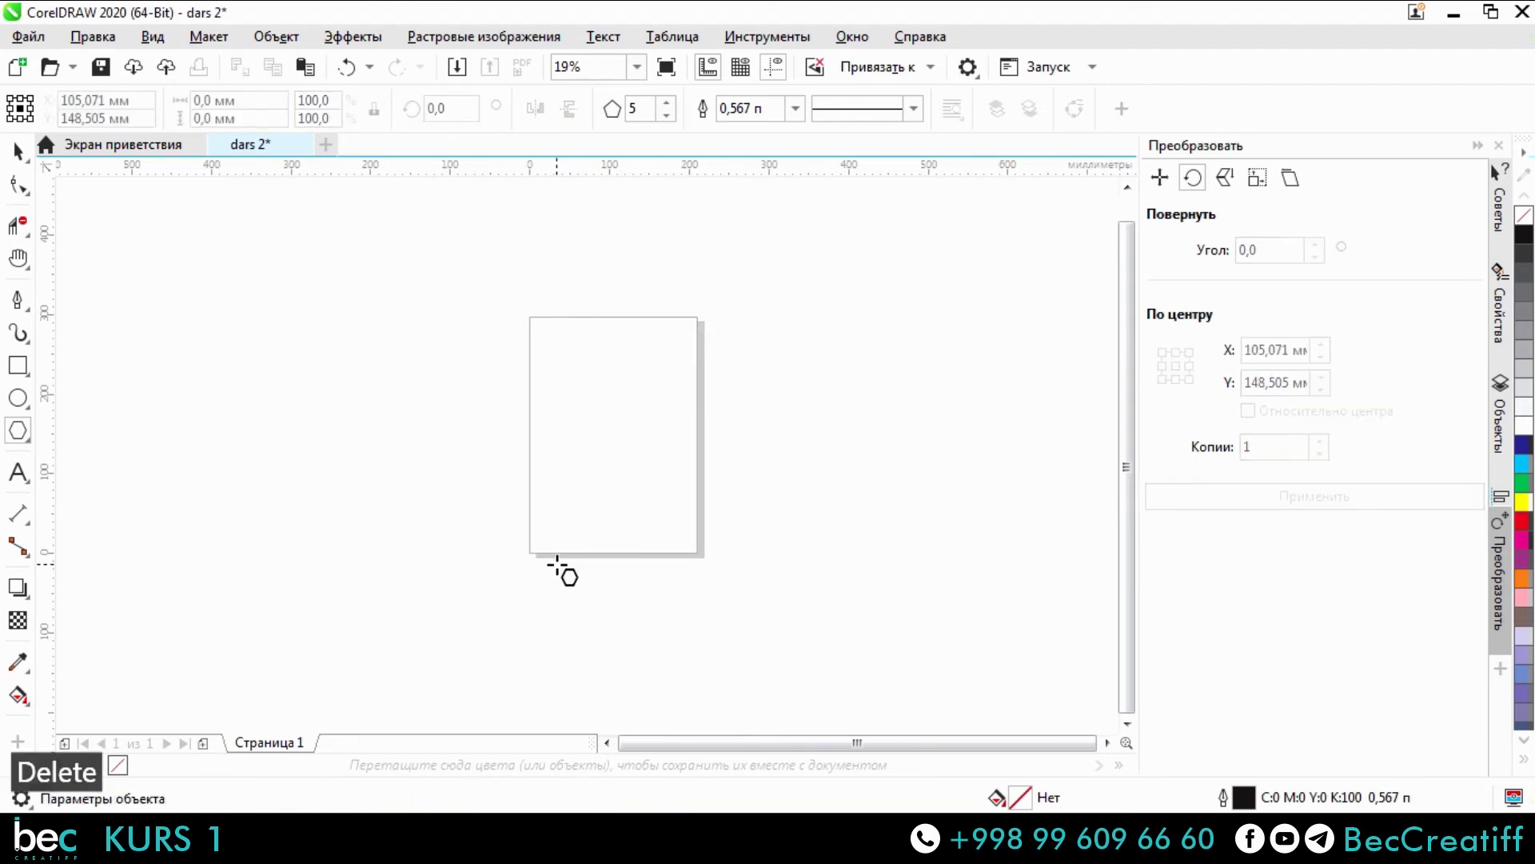
Draw a regular pentagon about 317 by 301 mm overlapping the left side of the page.
drag(322, 348, 634, 630)
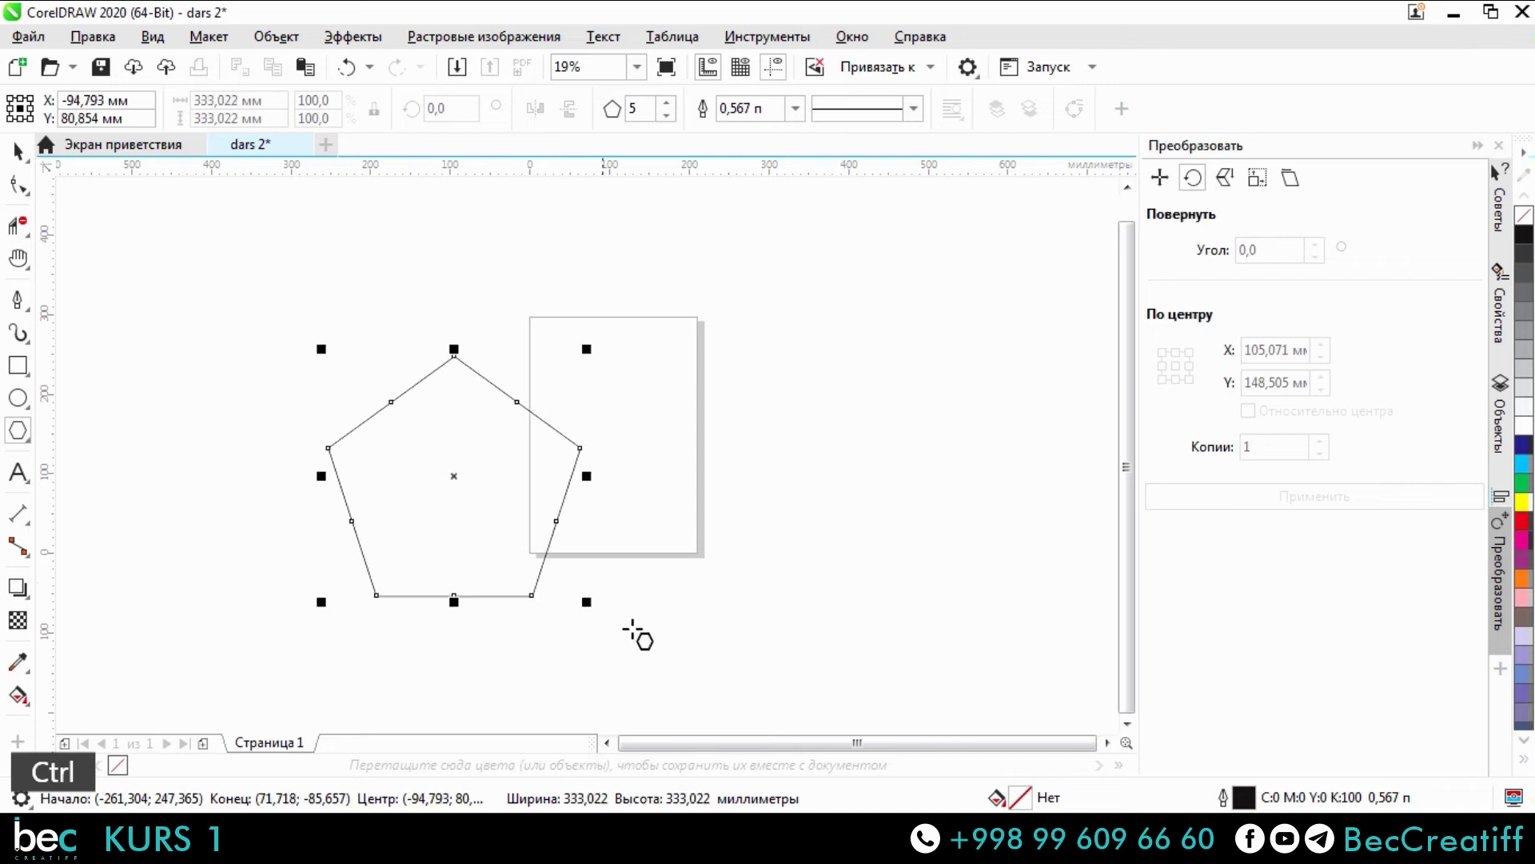
scroll(310, 547, up, 2)
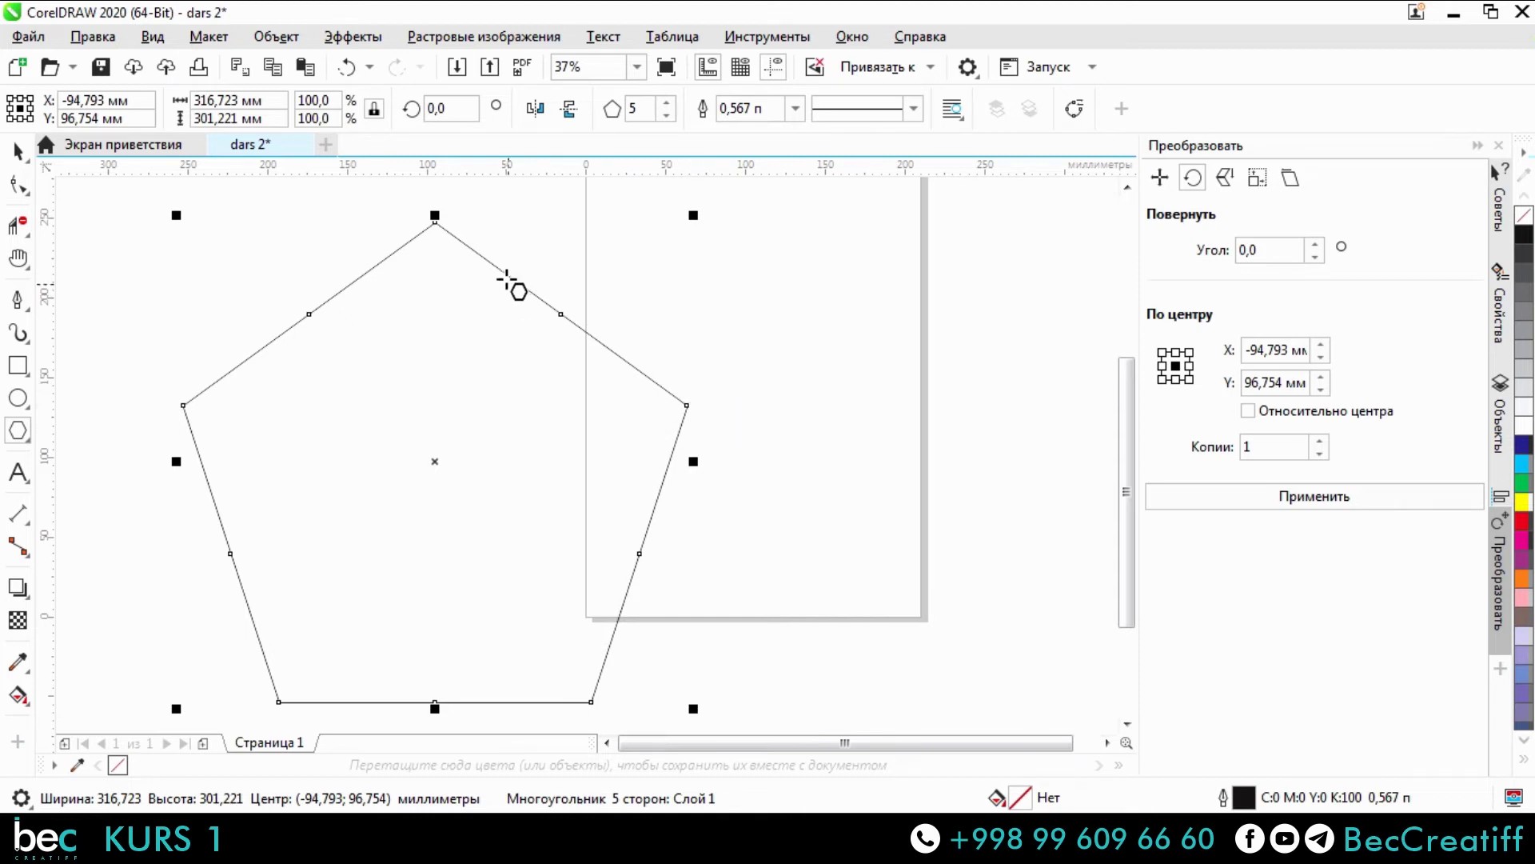
drag(705, 372, 790, 407)
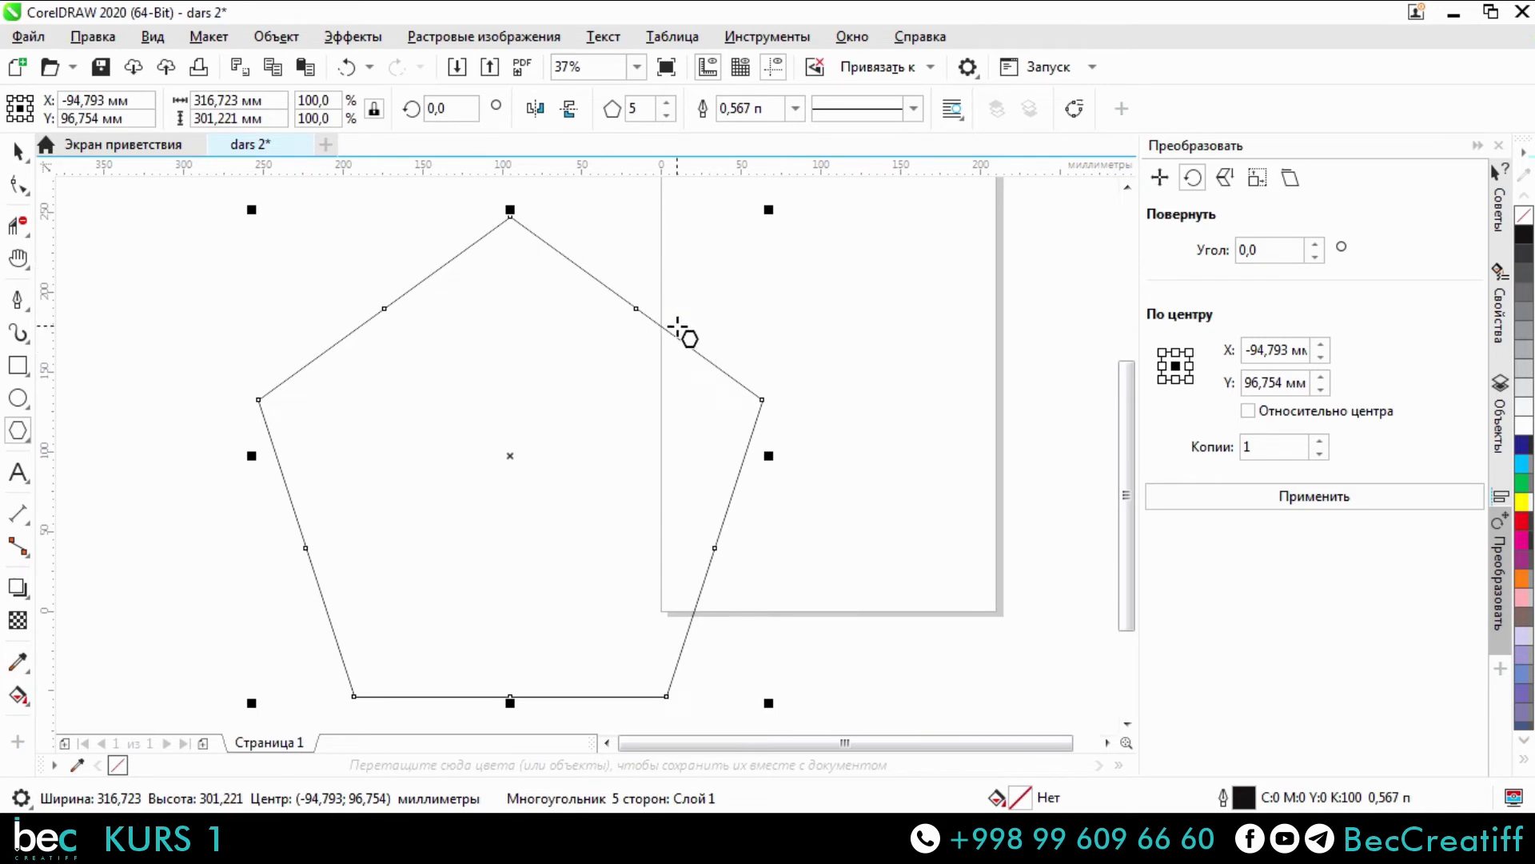
Set the pentagon's number of sides to 3, and after that to 12.
double_click(639, 110)
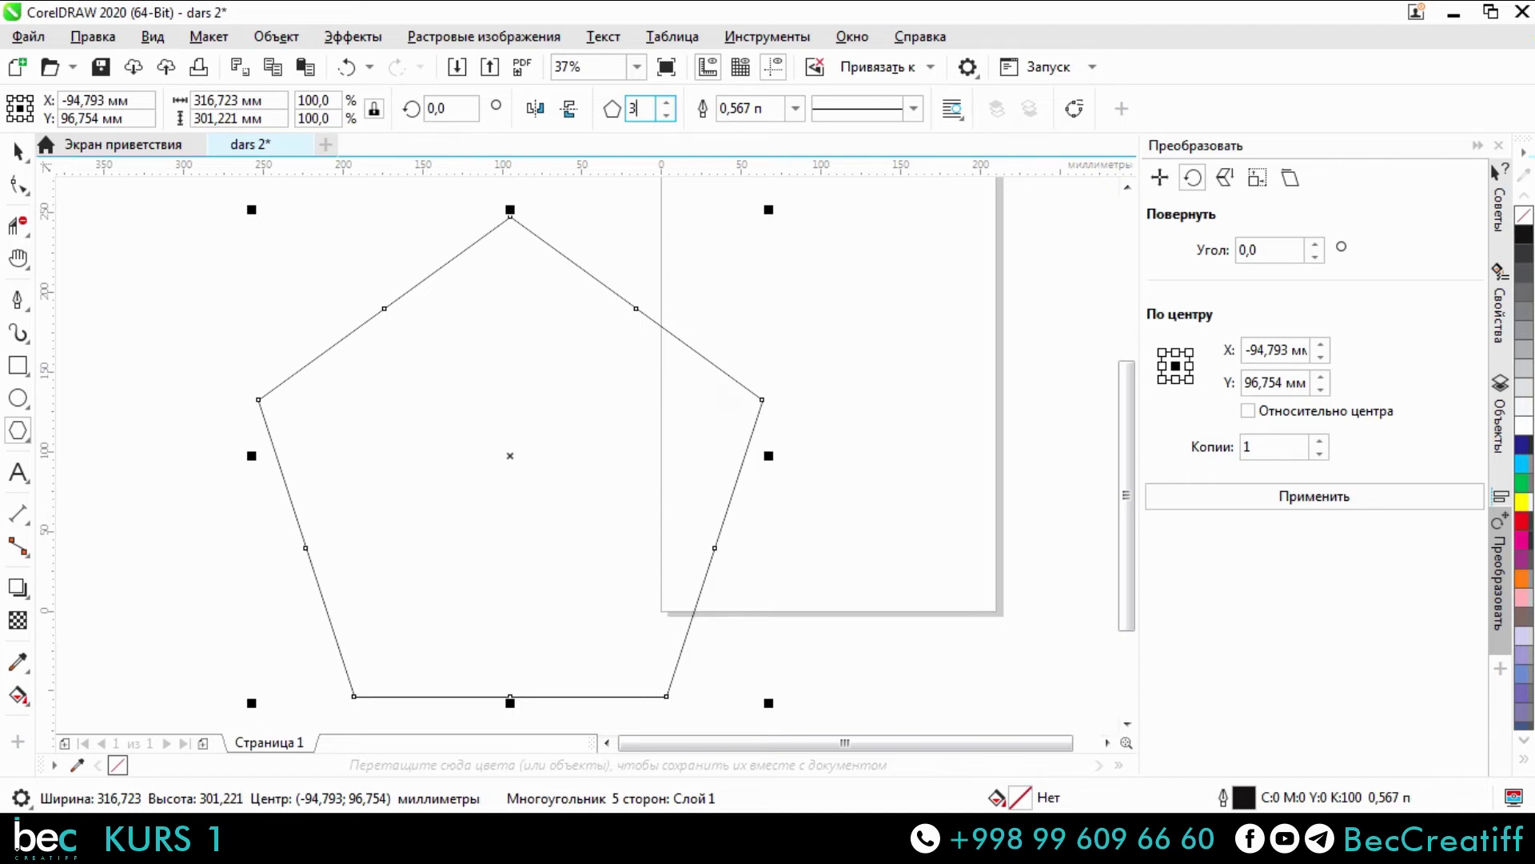
key(Return)
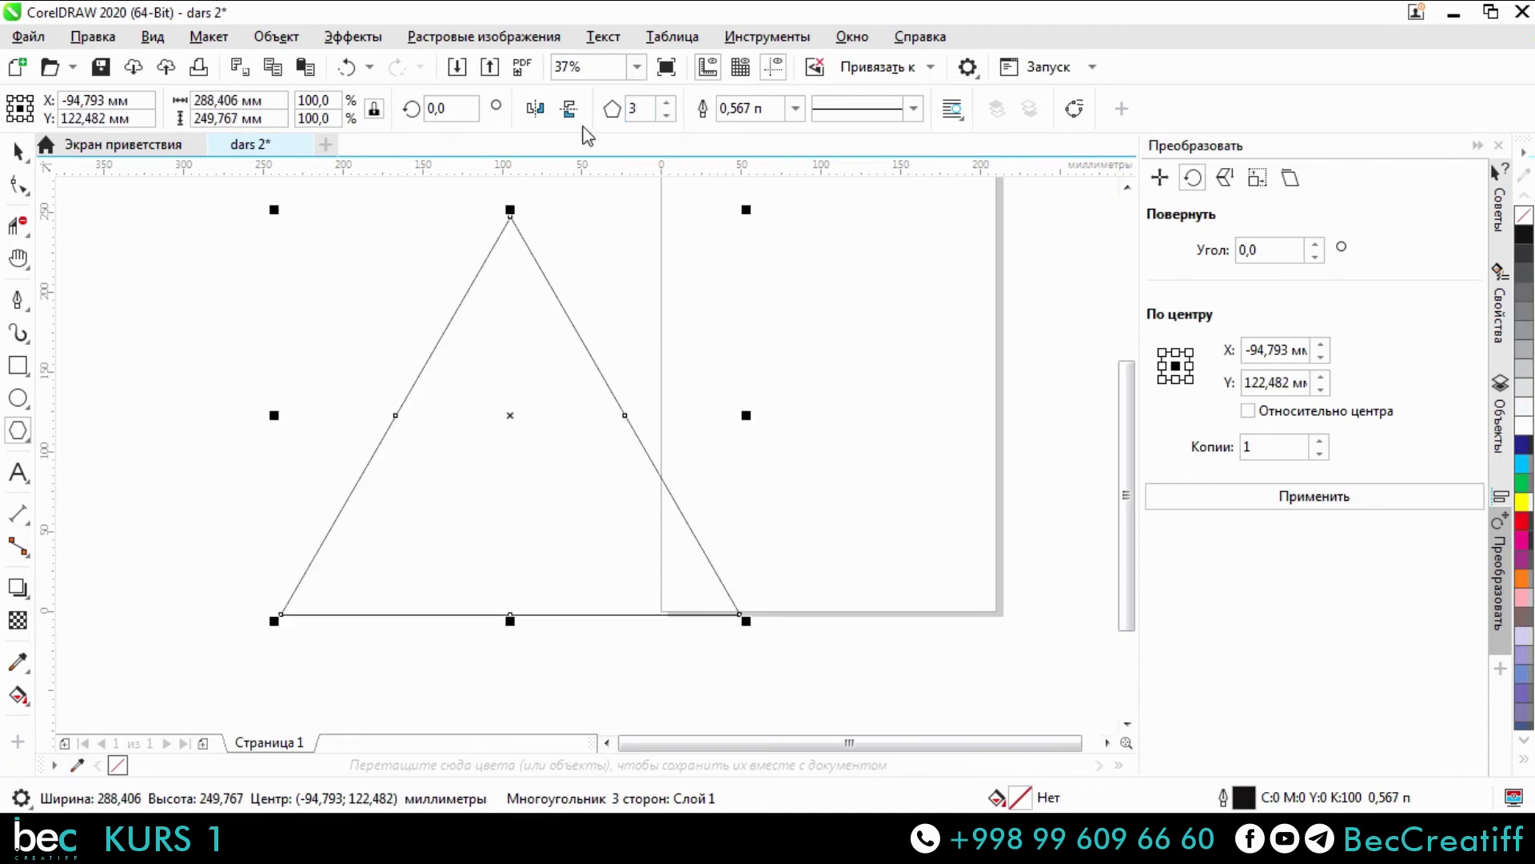
double_click(653, 112)
text(12)
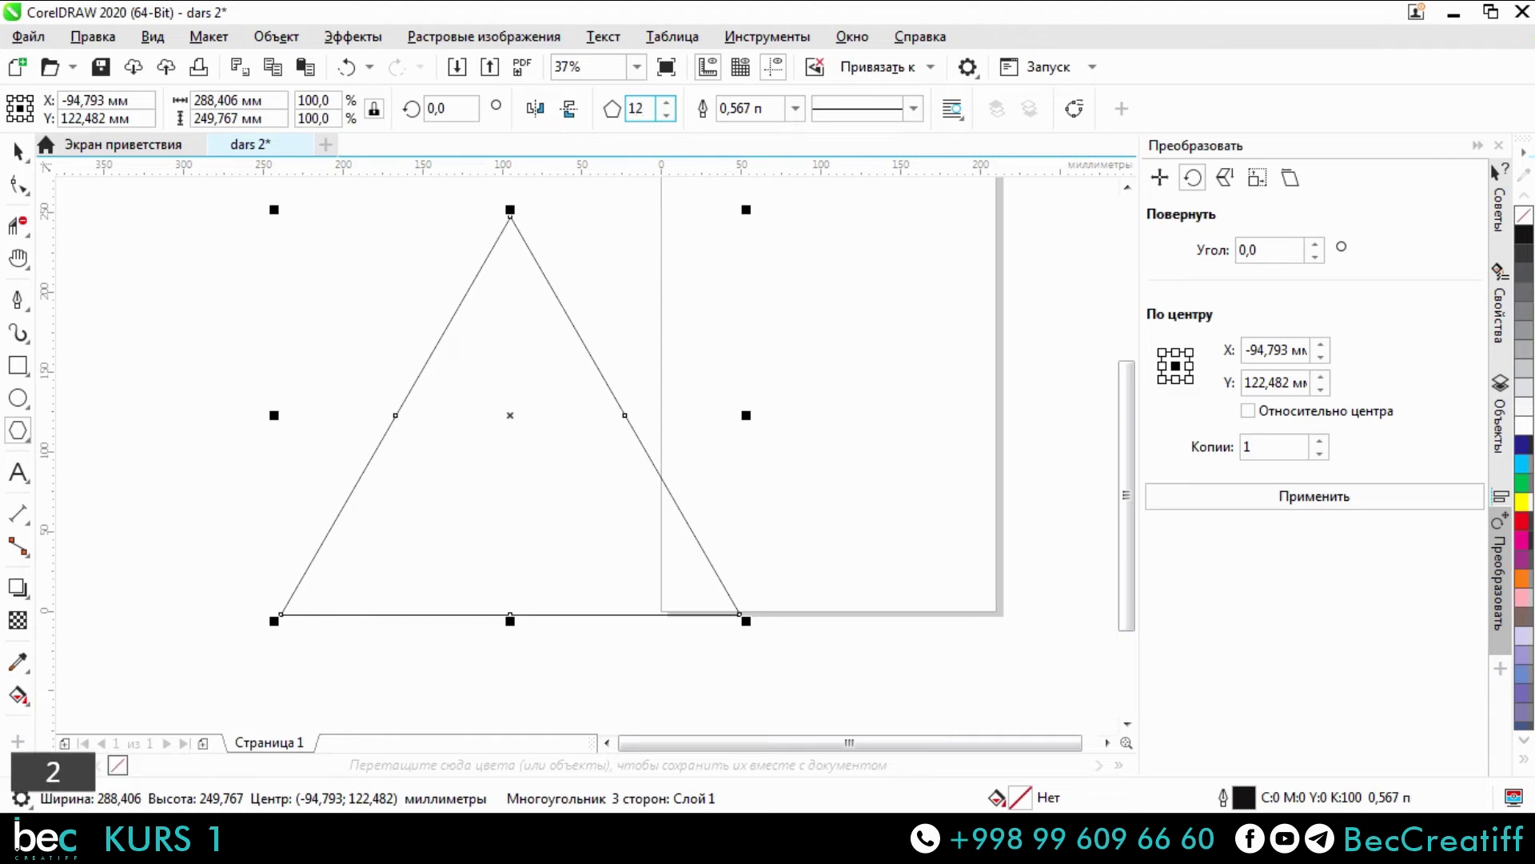
key(Return)
scroll(673, 236, down, 2)
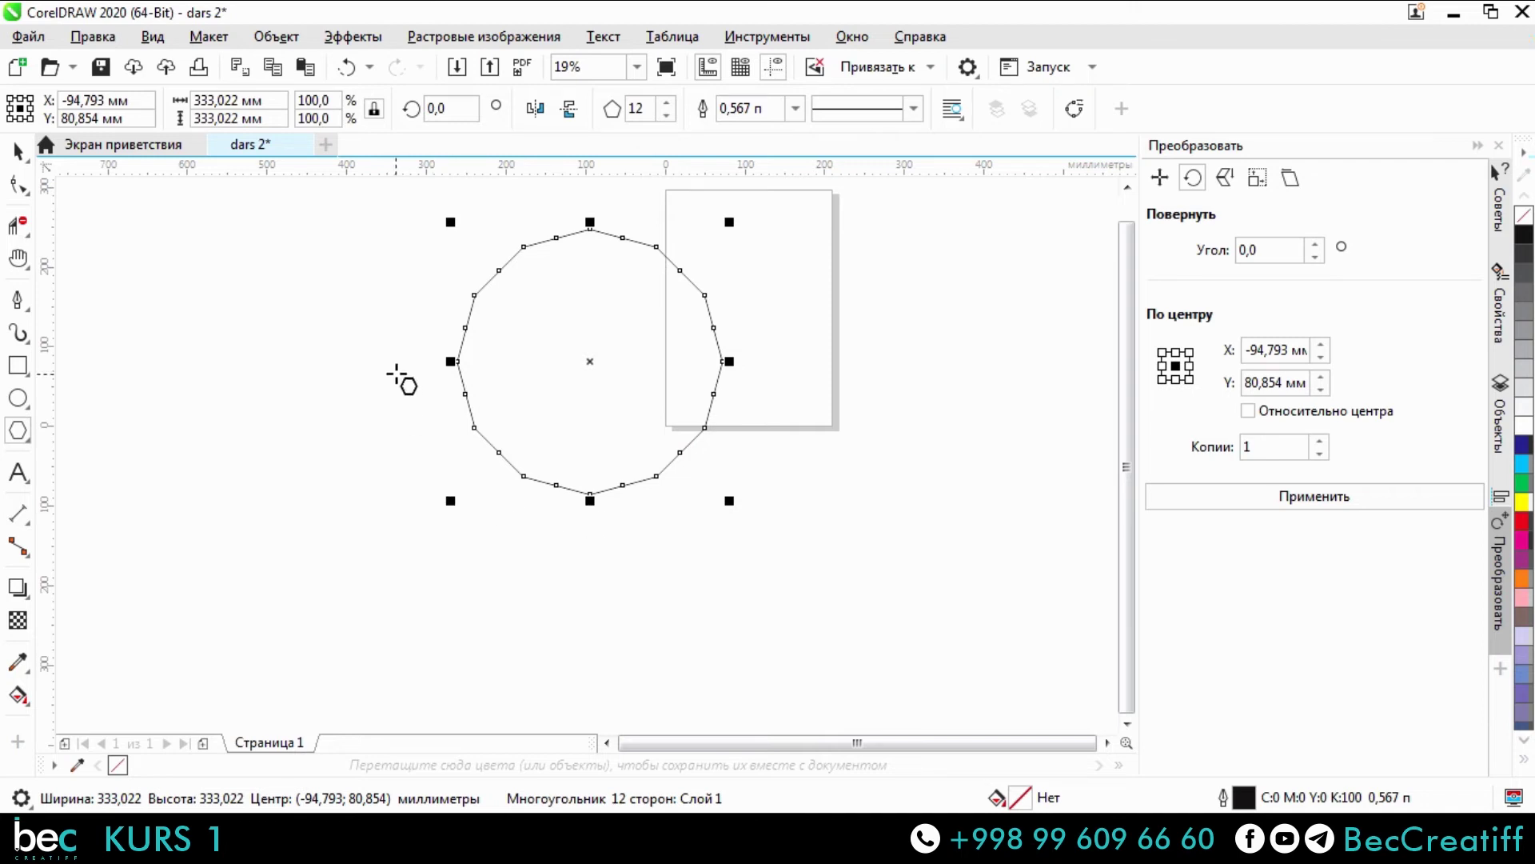
Select the twelve-sided polygon with the Pick tool and delete it.
double_click(637, 108)
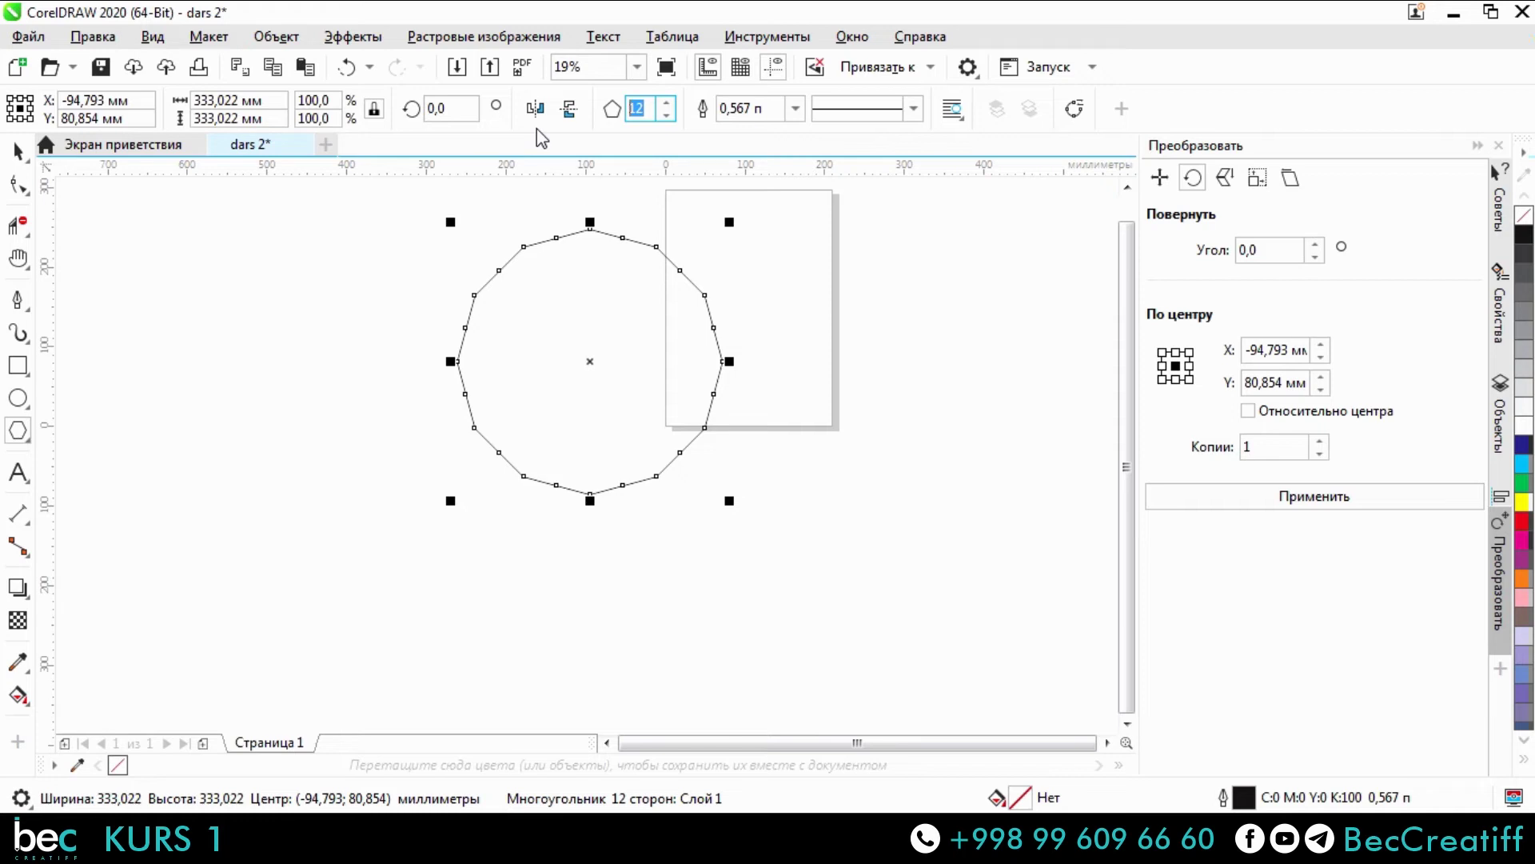
click(17, 150)
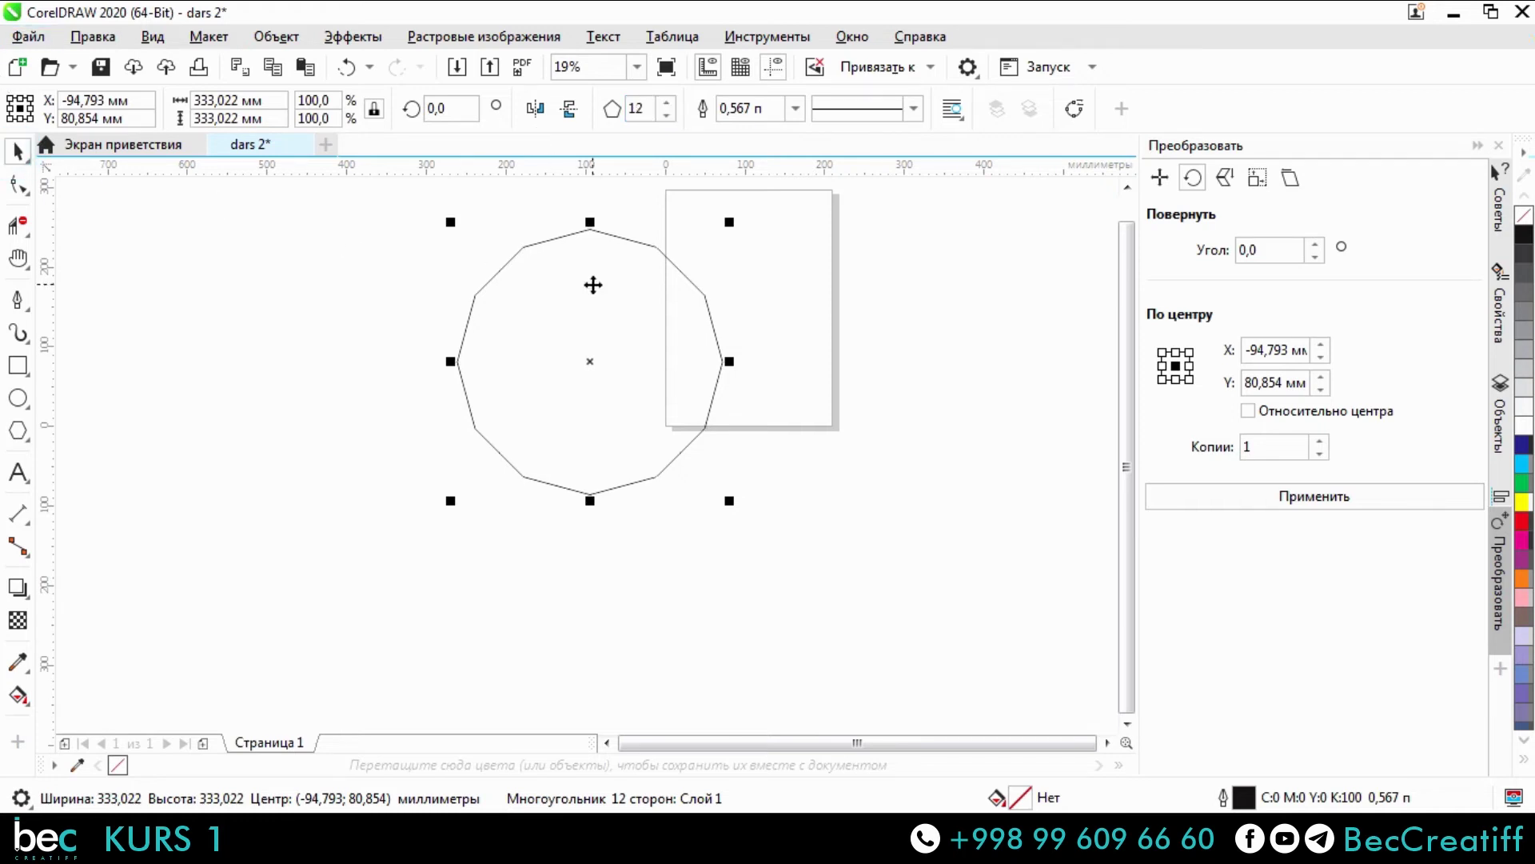
click(592, 283)
click(689, 352)
key(Delete)
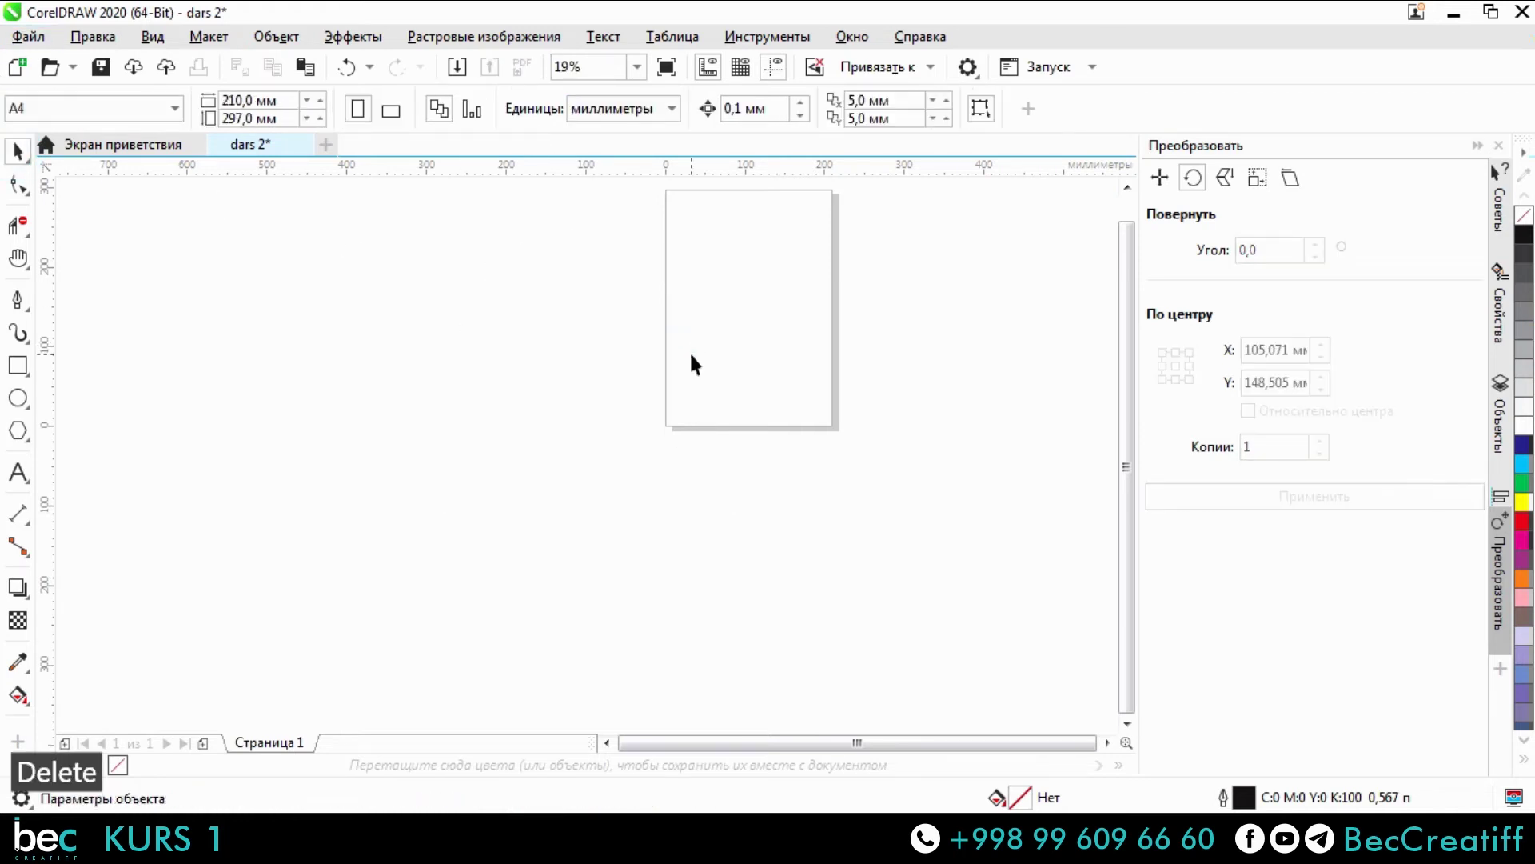
Draw a regular five-pointed star about 442 by 420 mm with the Star tool, overlapping the page's lower-left part.
click(17, 430)
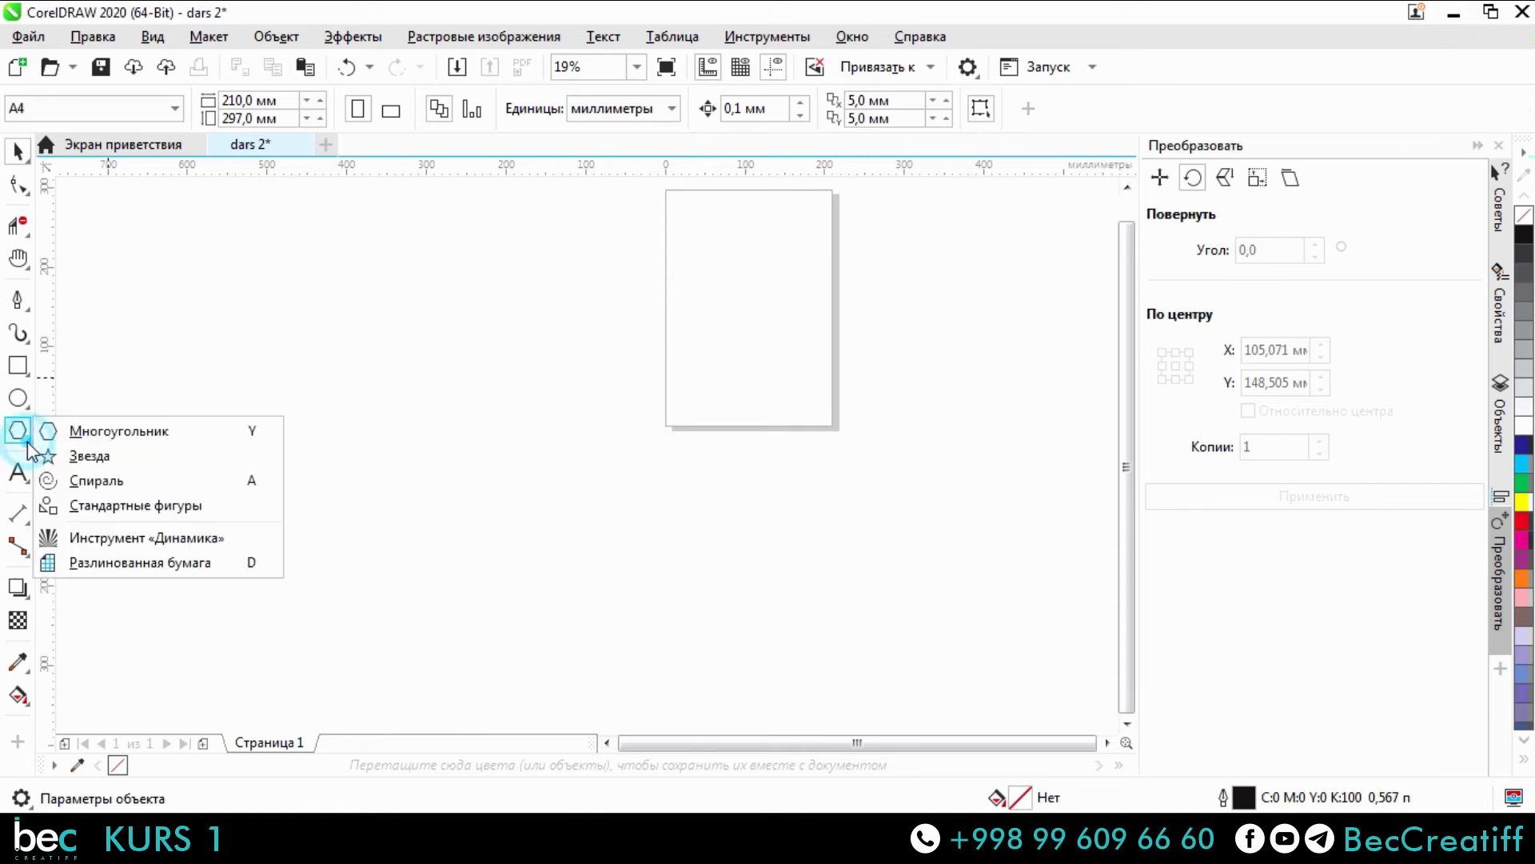
click(128, 457)
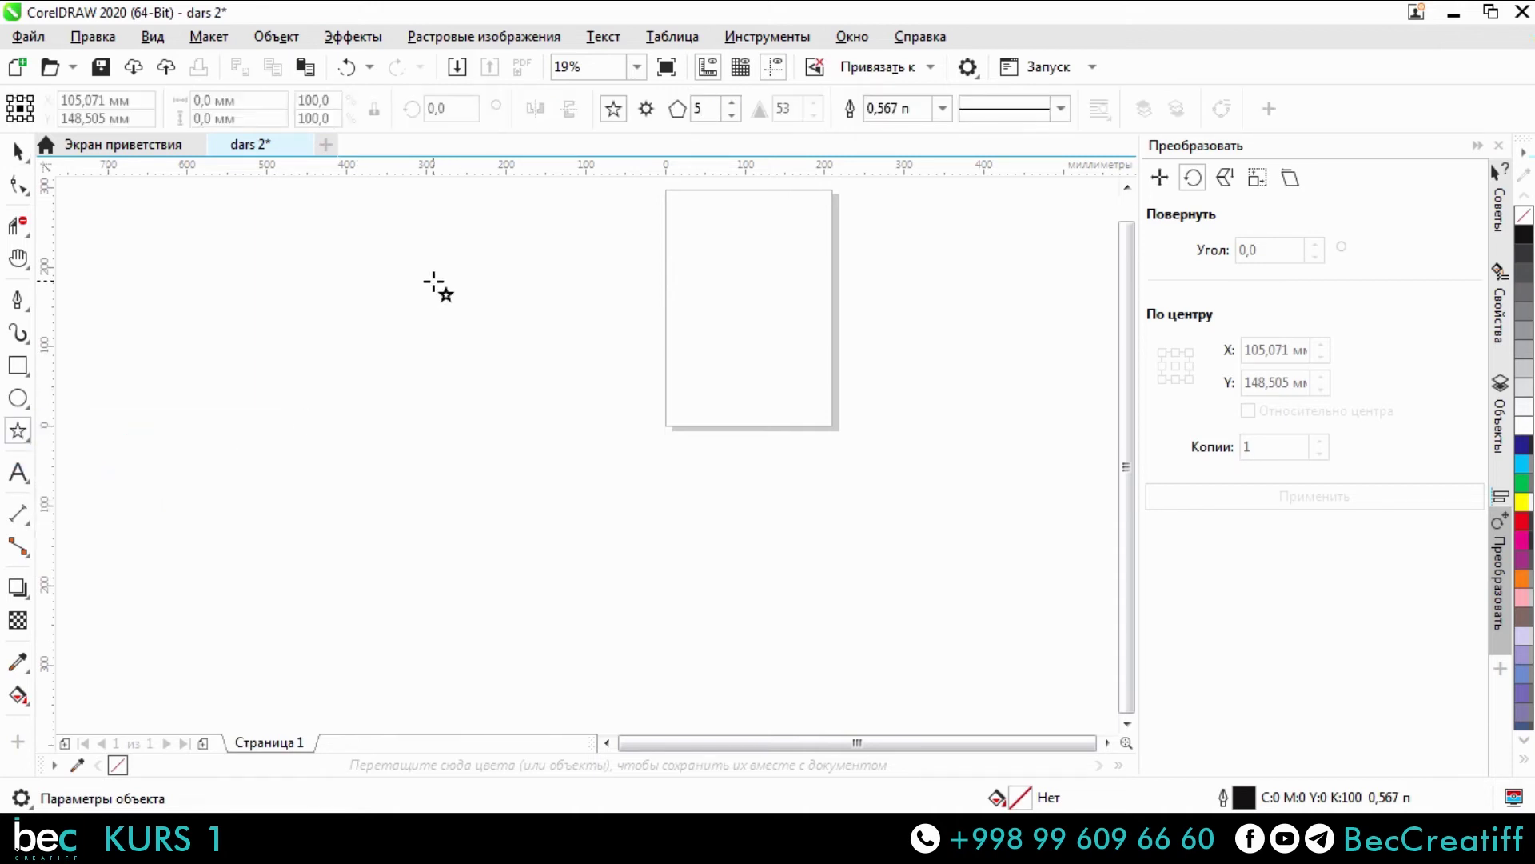
drag(432, 281, 803, 518)
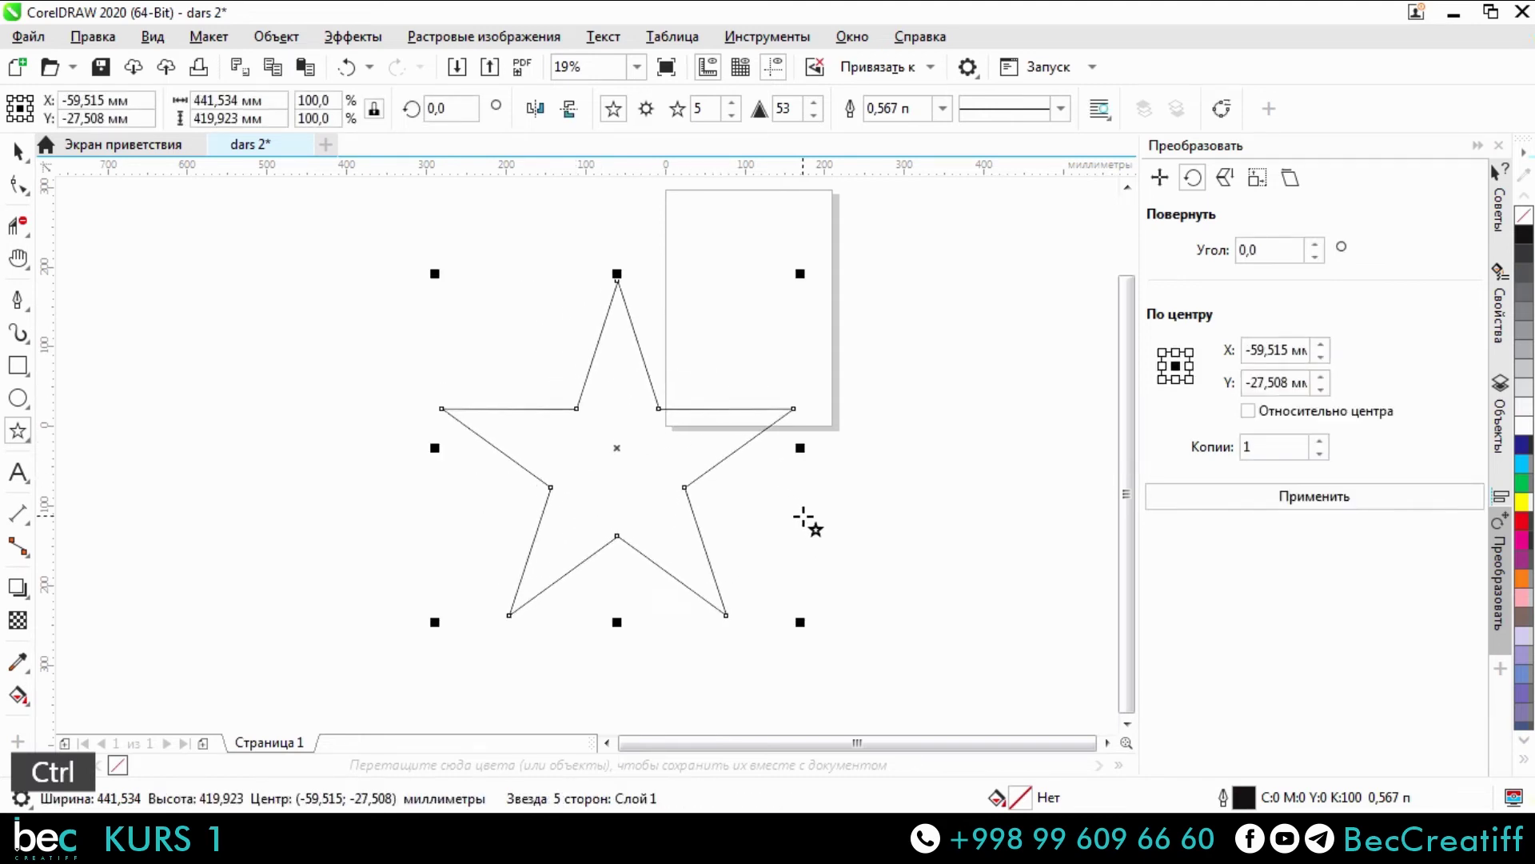
Delete the large star and draw a narrow five-pointed star about 70 by 260 mm to the left of the page.
key(Delete)
drag(439, 299, 378, 515)
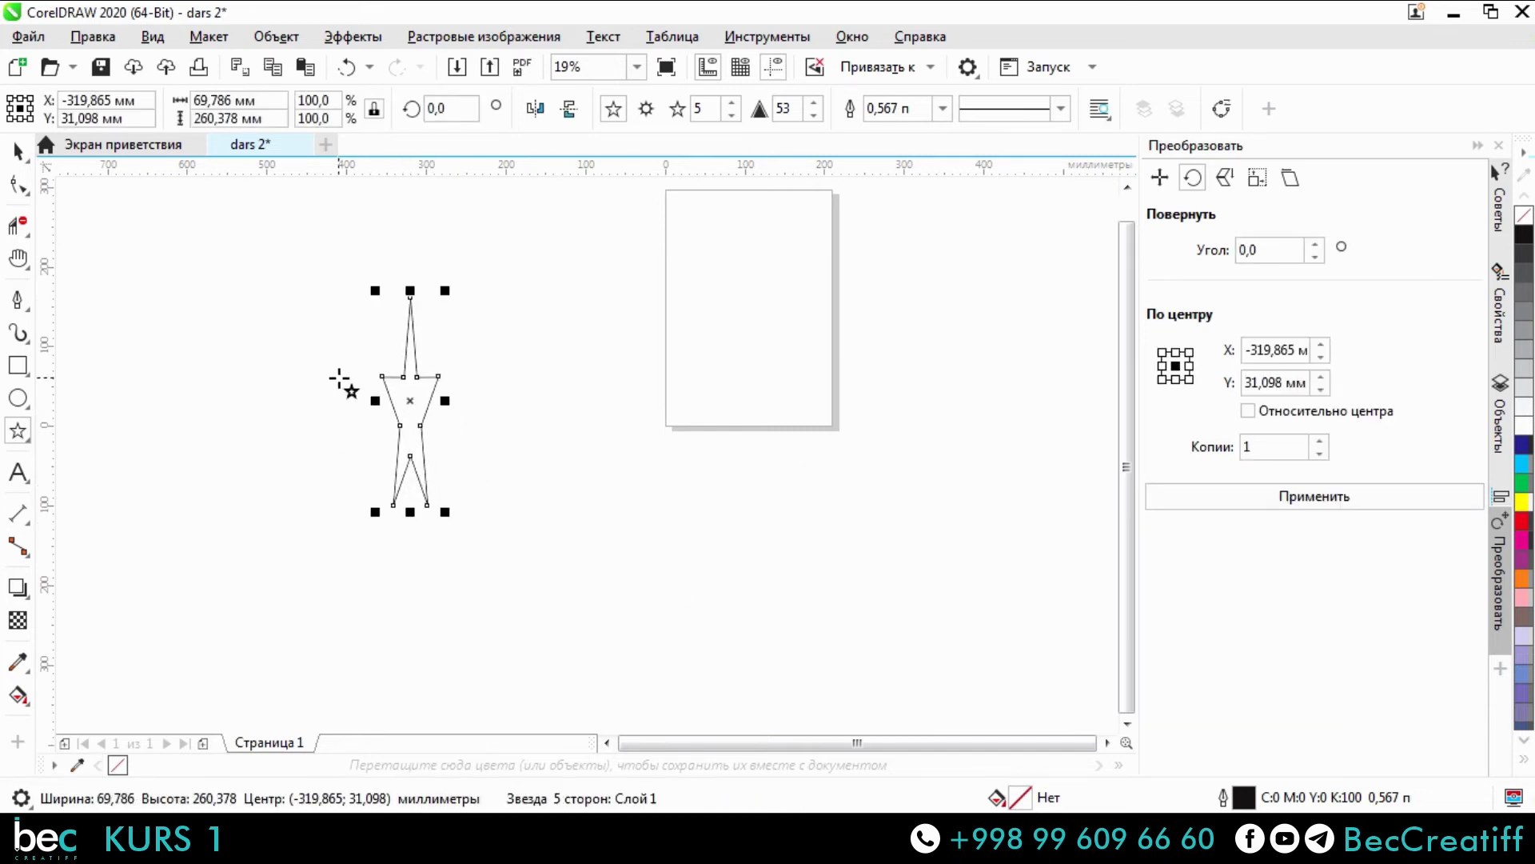
scroll(339, 379, up, 3)
scroll(696, 460, down, 2)
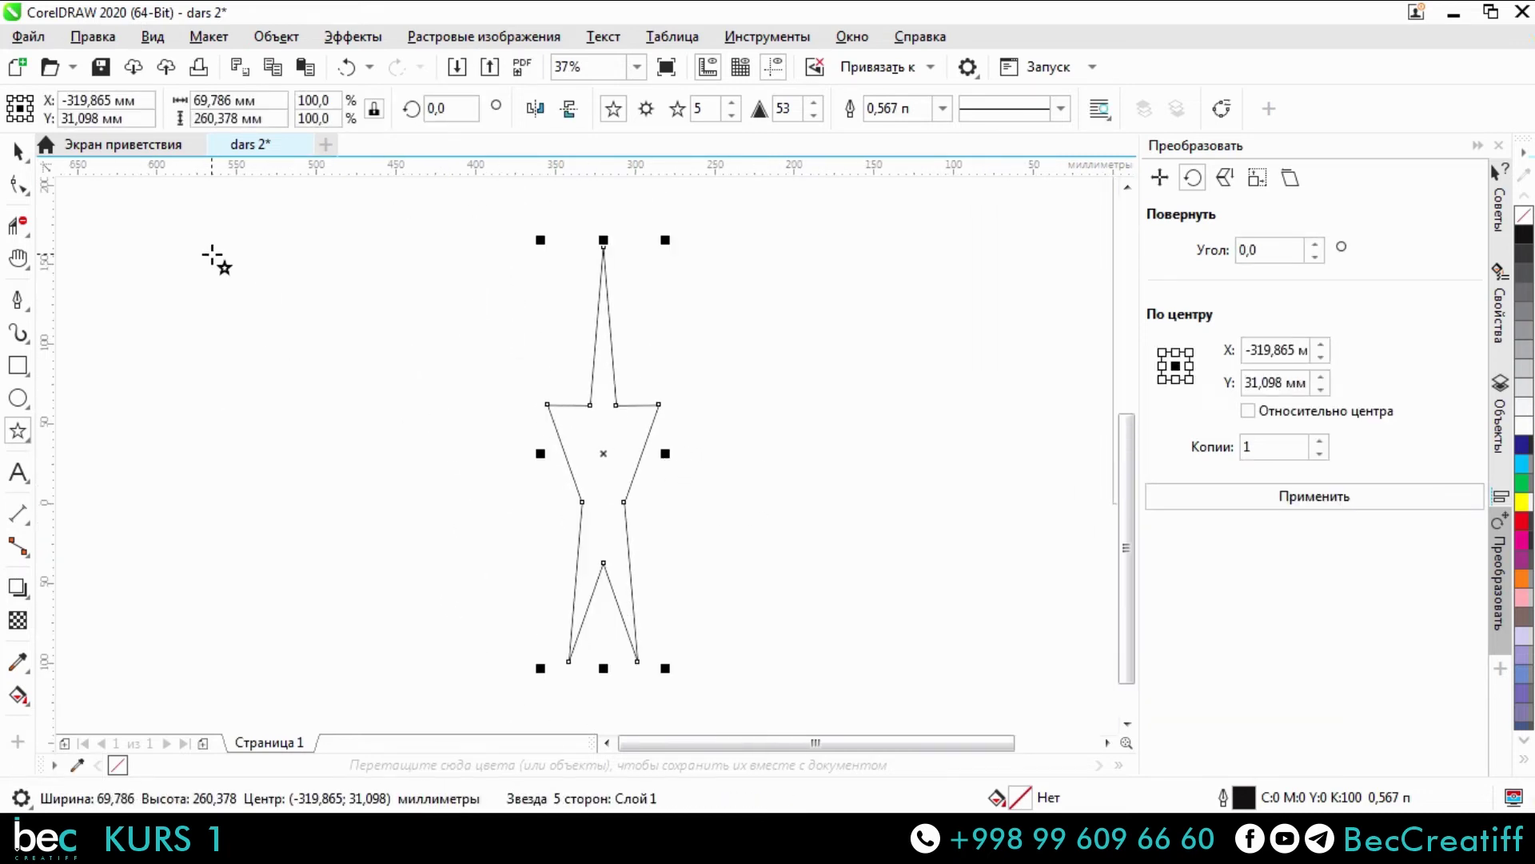
click(18, 151)
scroll(491, 251, down, 2)
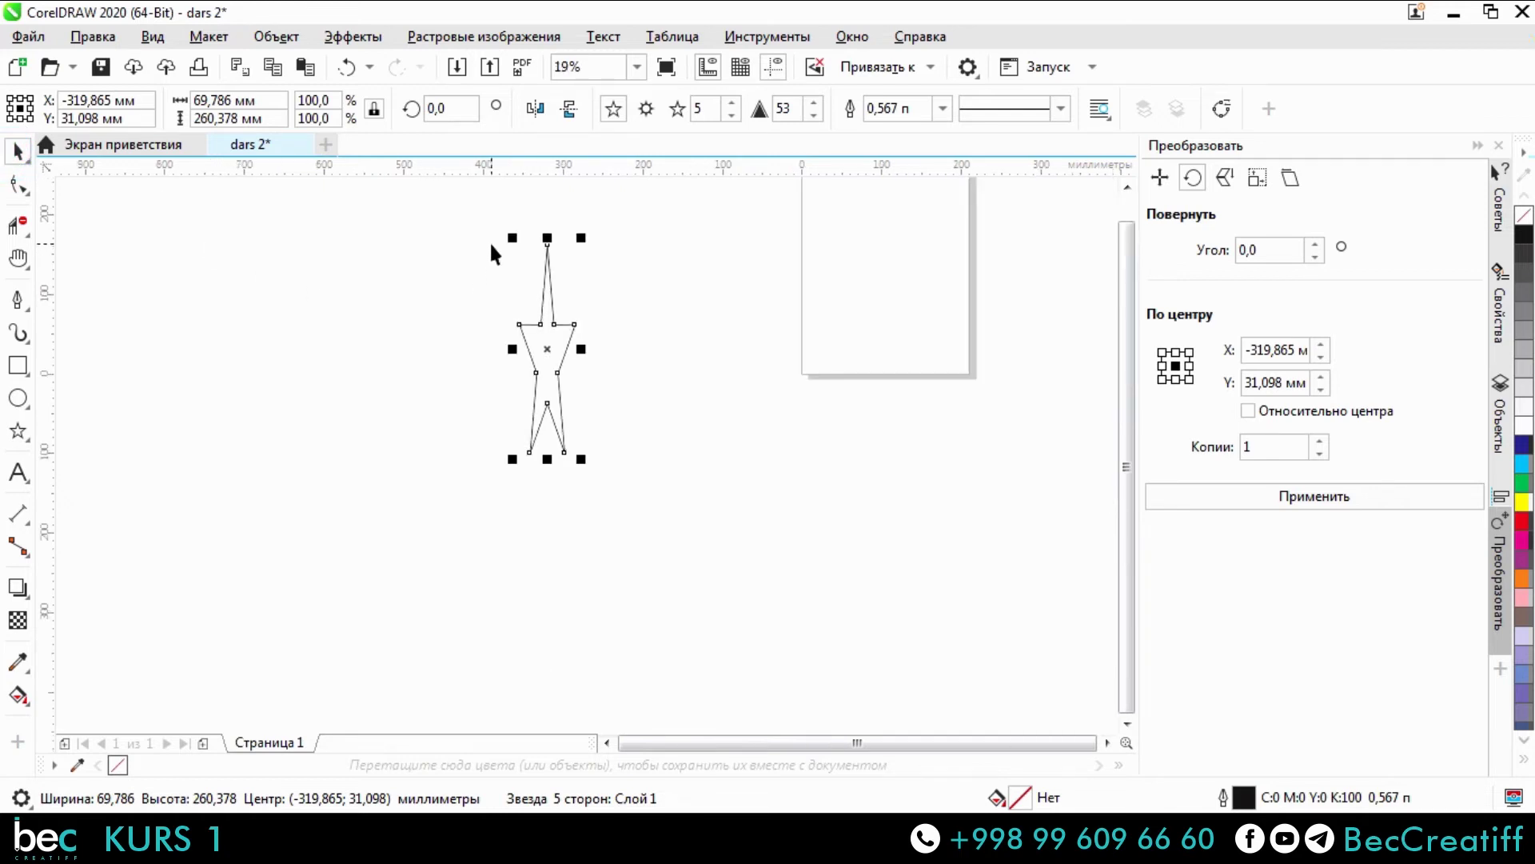
Delete the elongated five-pointed star beside the page.
drag(456, 215, 699, 505)
key(Delete)
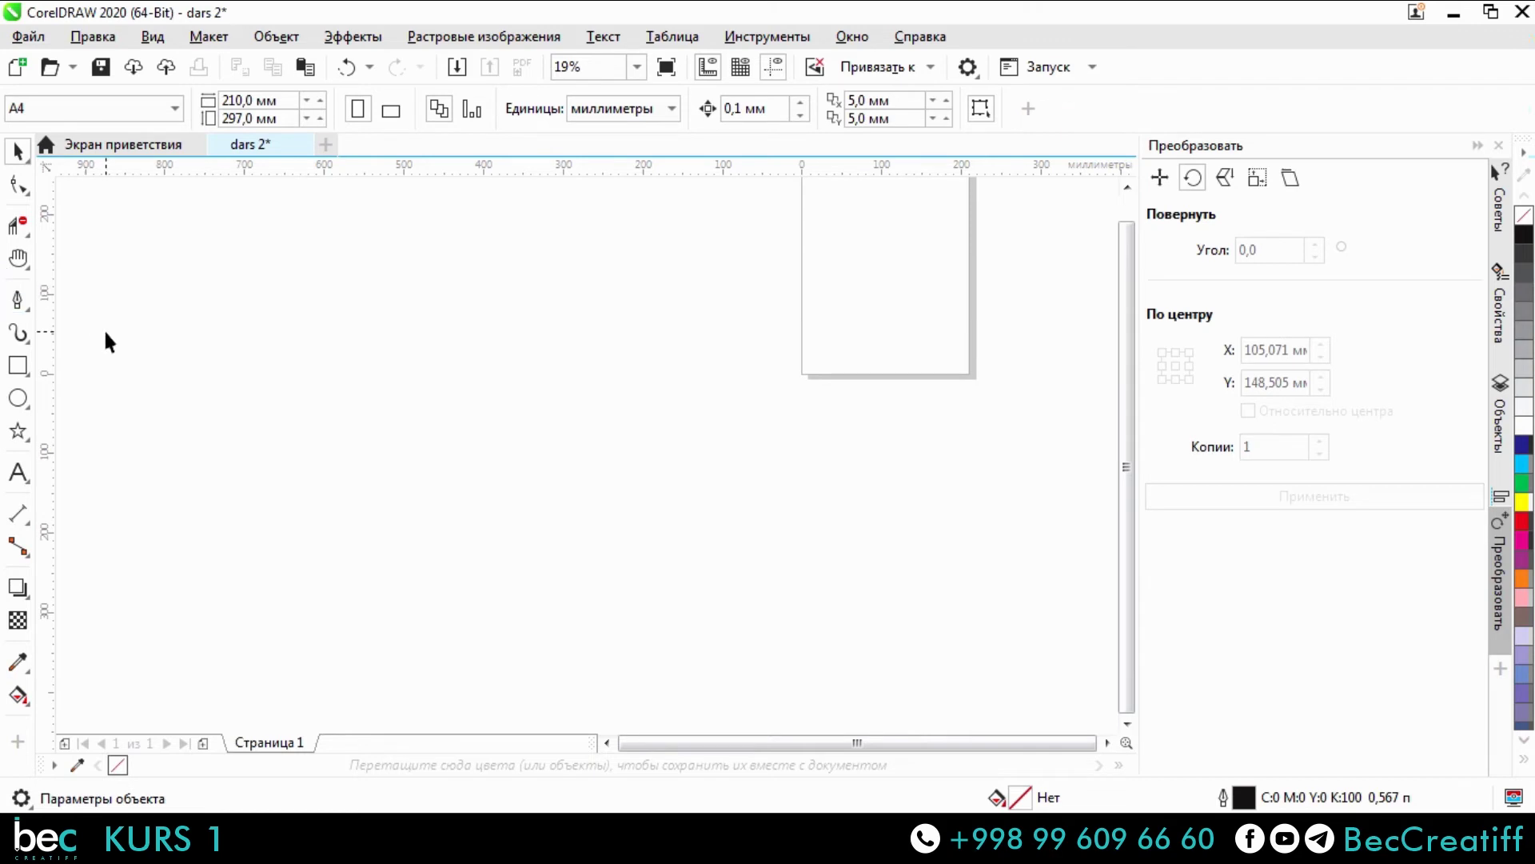
Draw trial squares of about 505, 385 and 247 mm beside the page, deleting each one.
click(29, 368)
drag(278, 336, 682, 646)
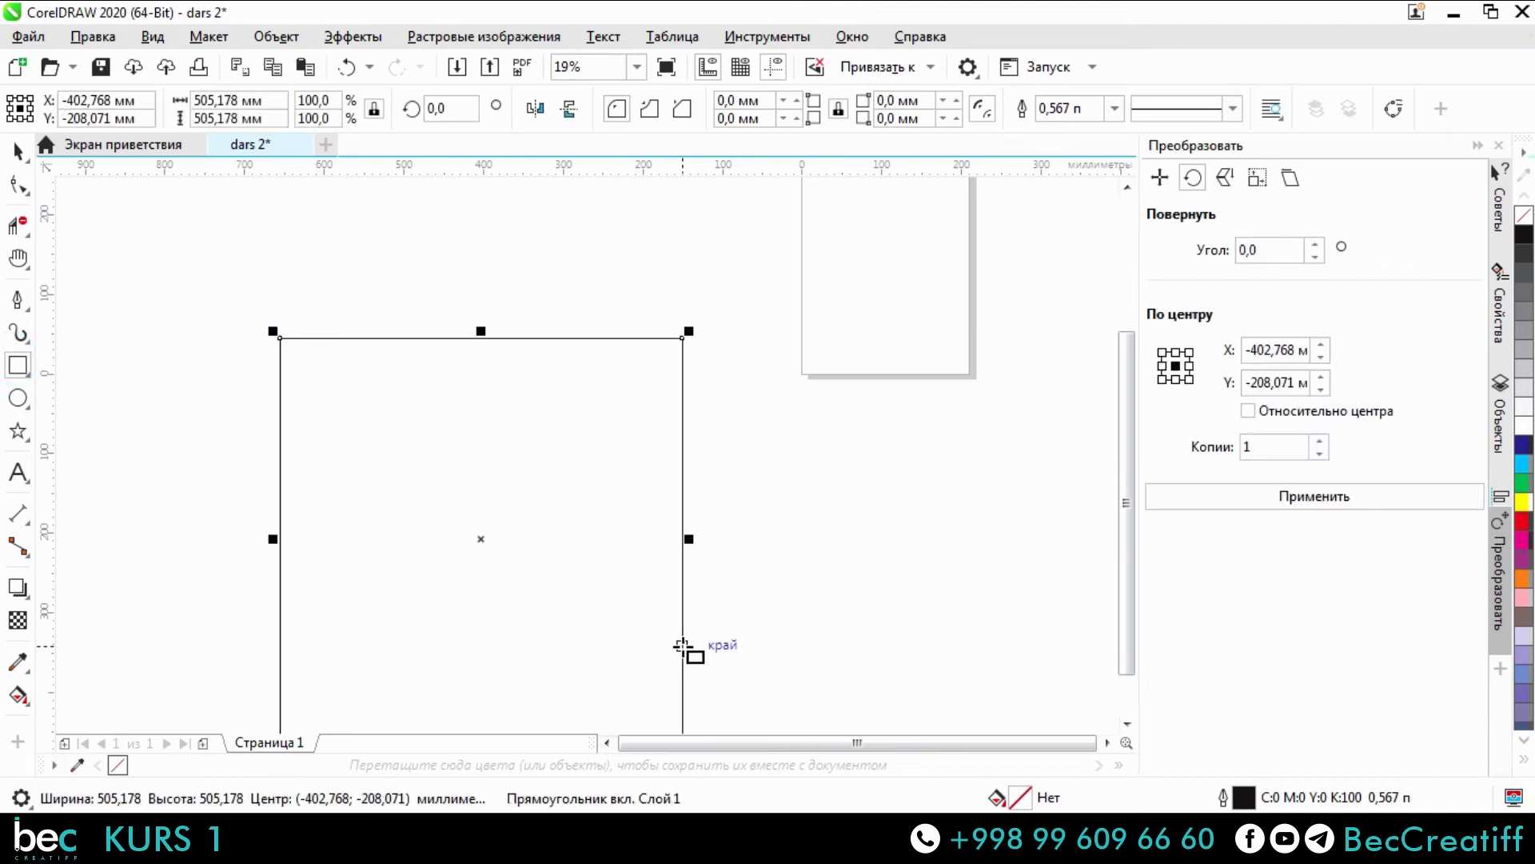
key(BackSpace)
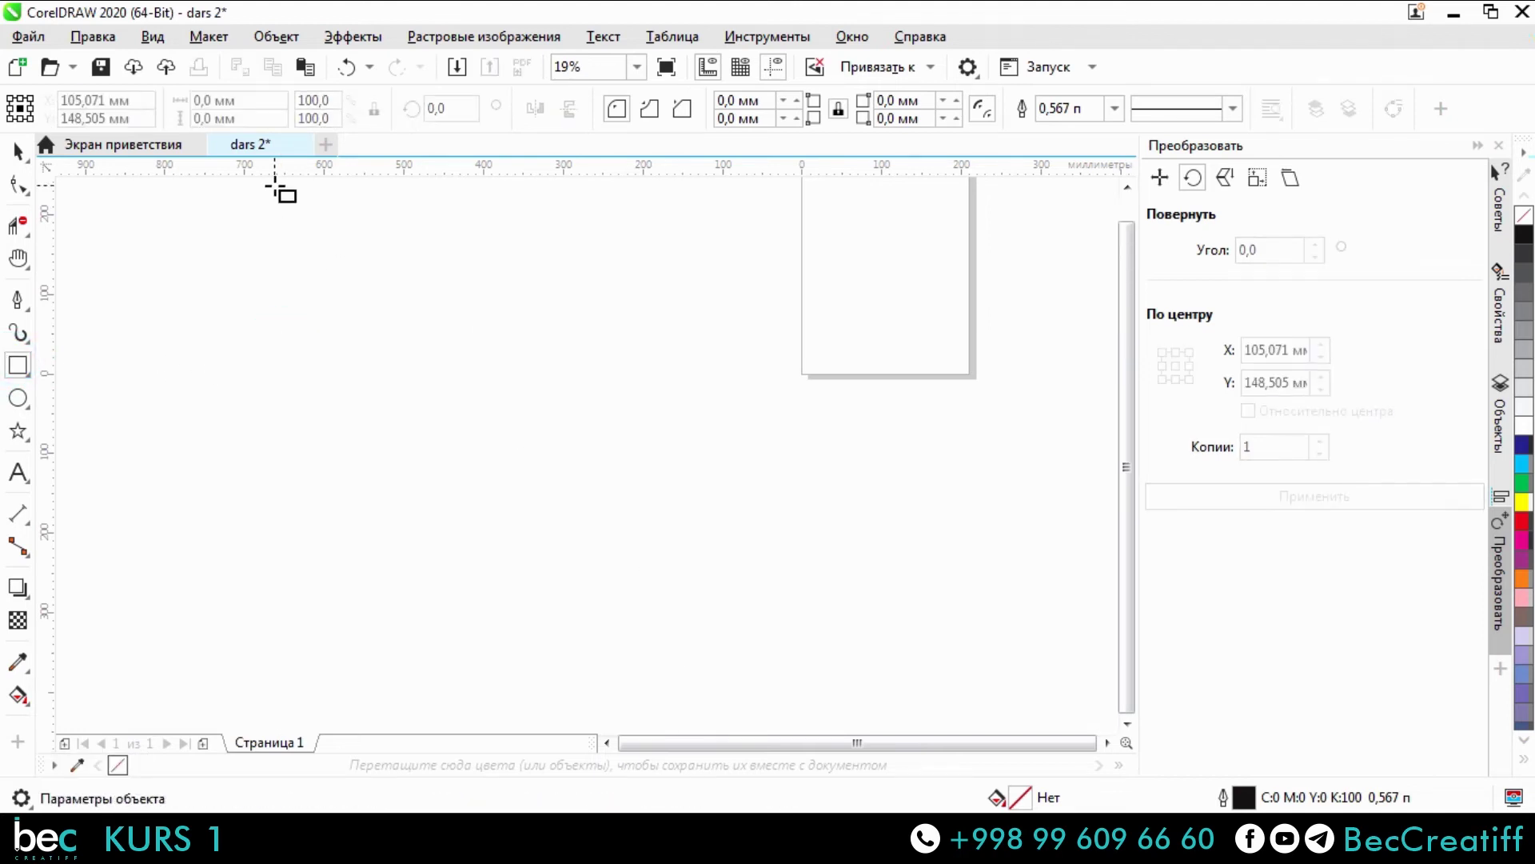
drag(469, 358, 776, 666)
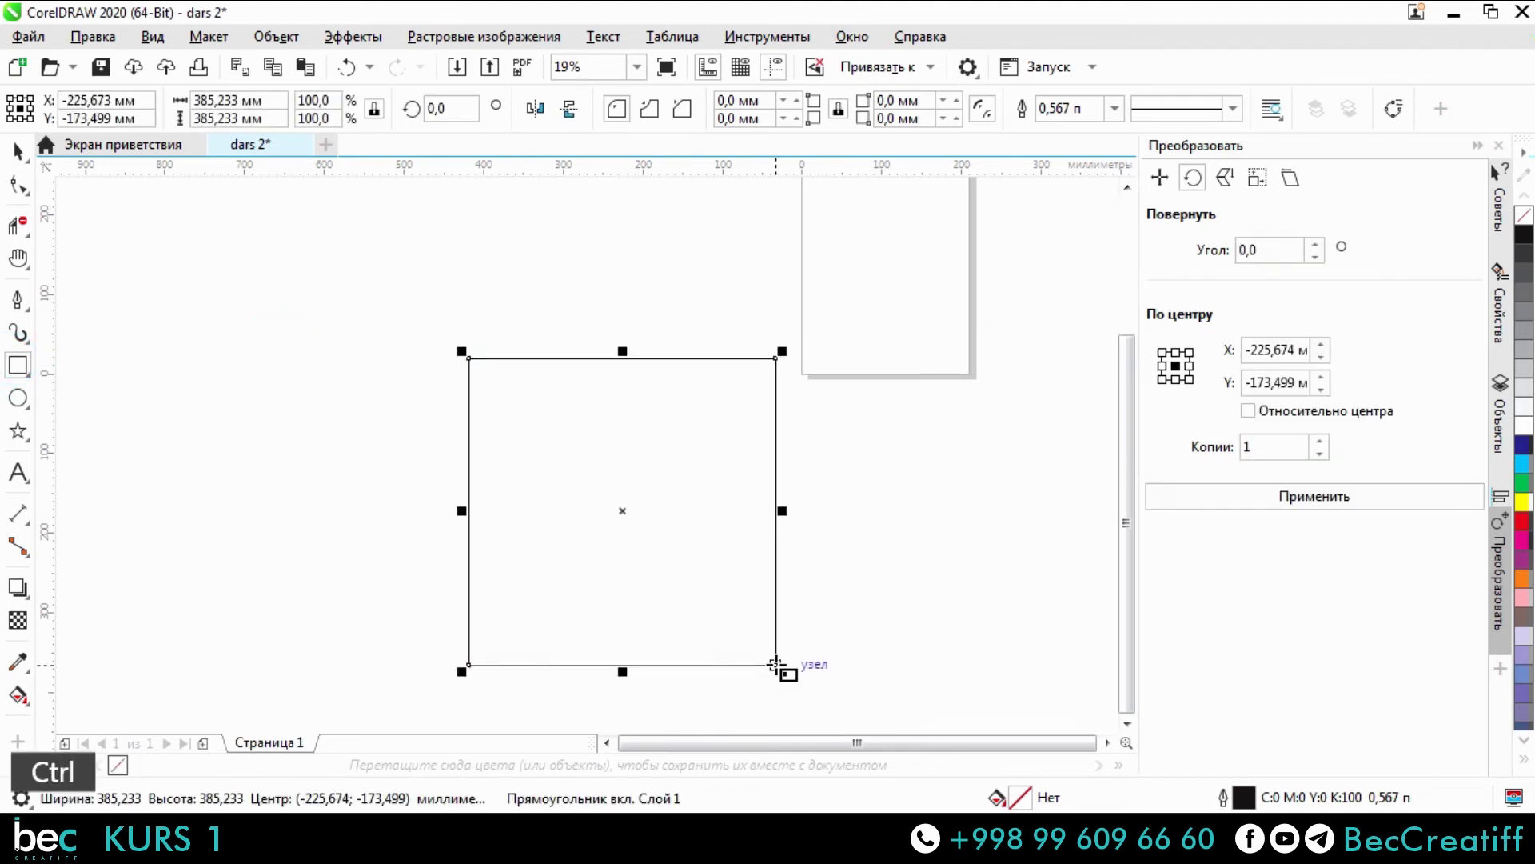
key(BackSpace)
drag(332, 376, 516, 572)
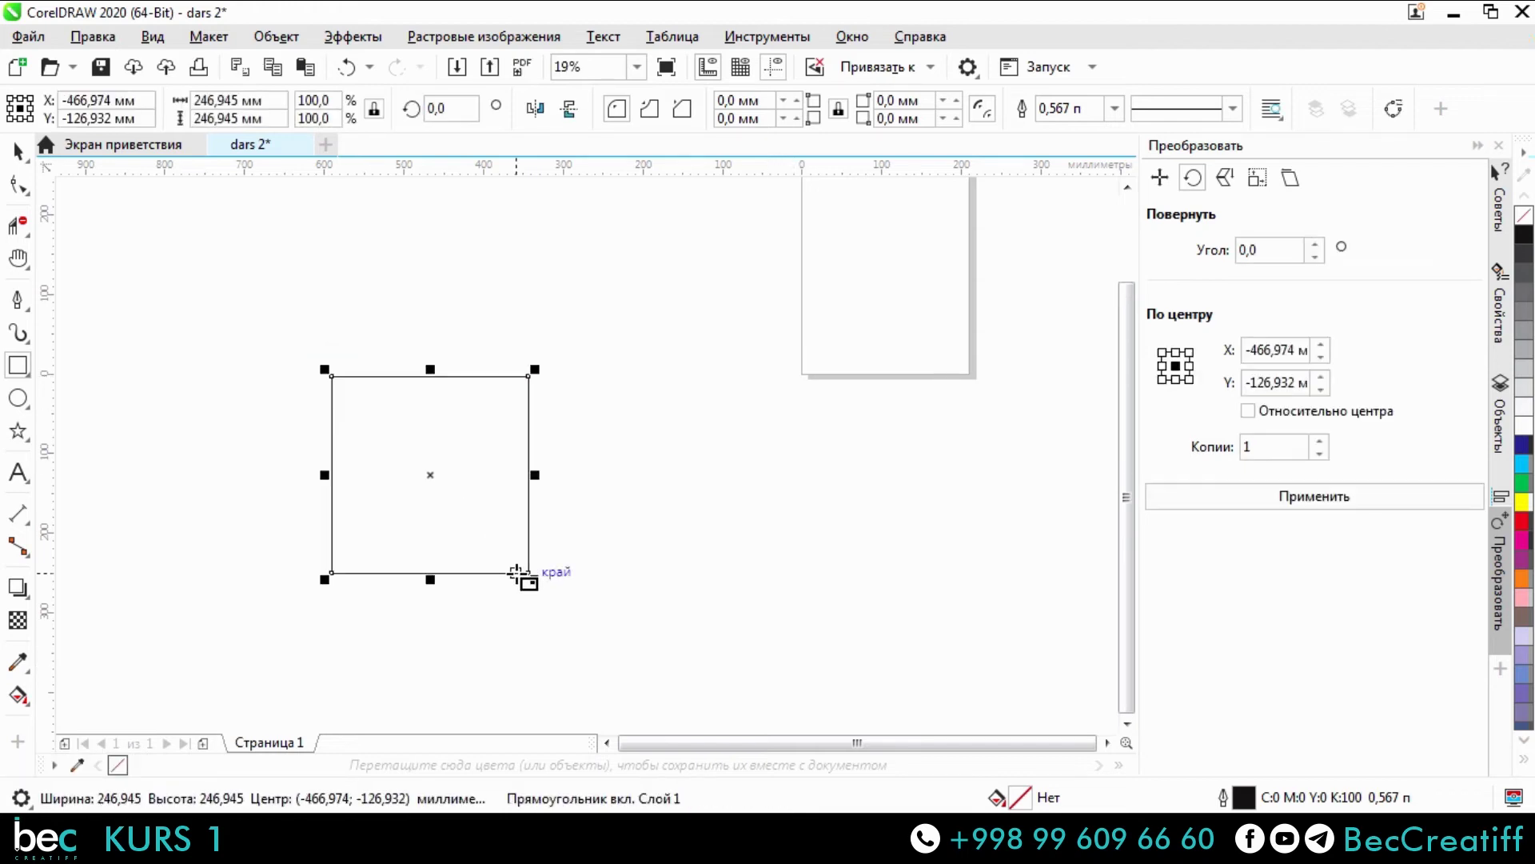
key(BackSpace)
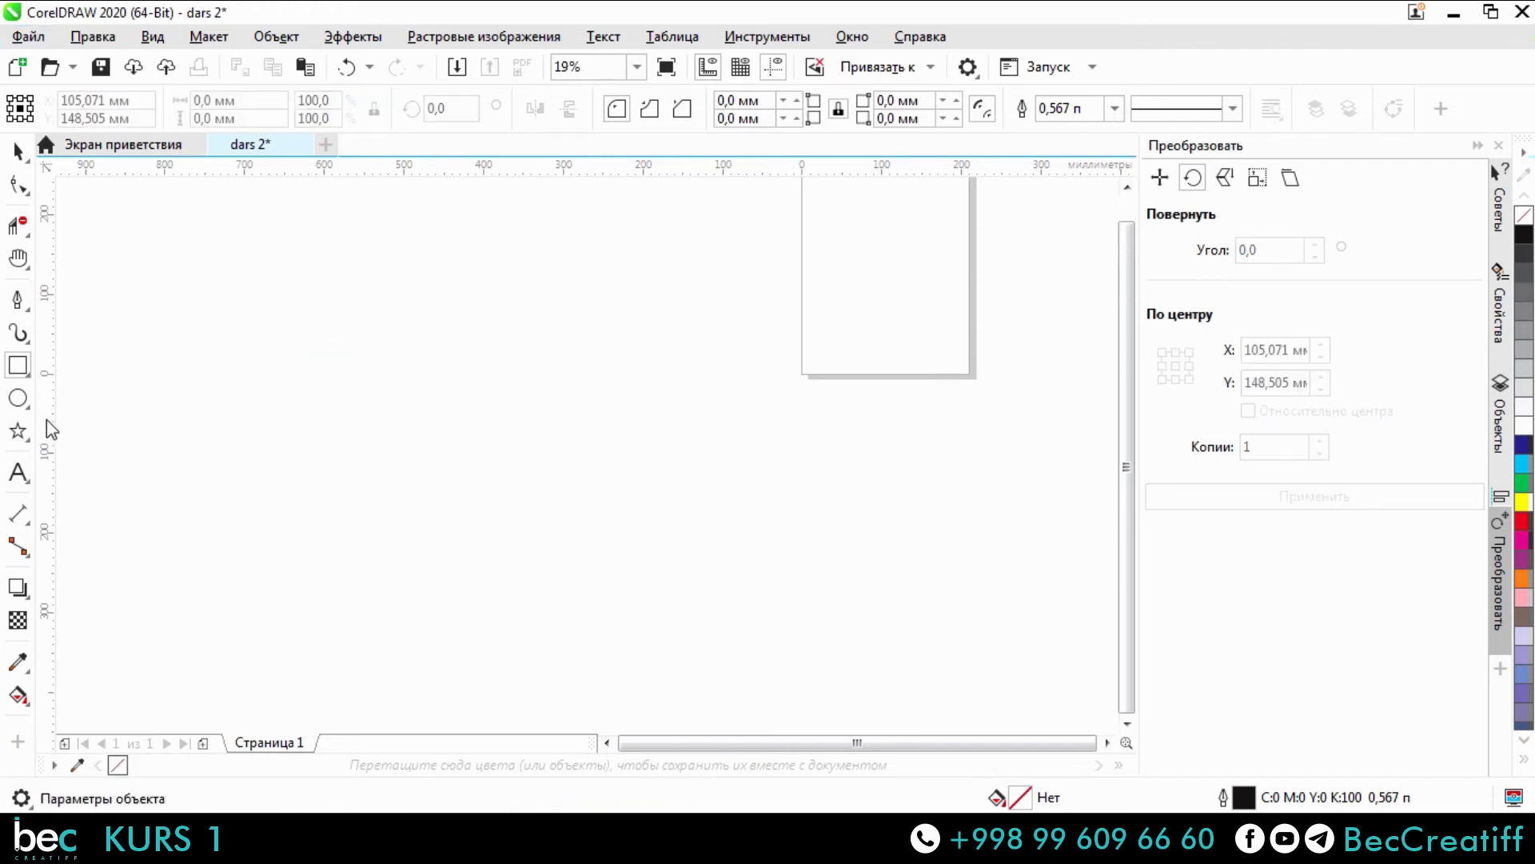
Add the artistic text "CorelDRAW" in the empty area to the left of the page.
click(29, 438)
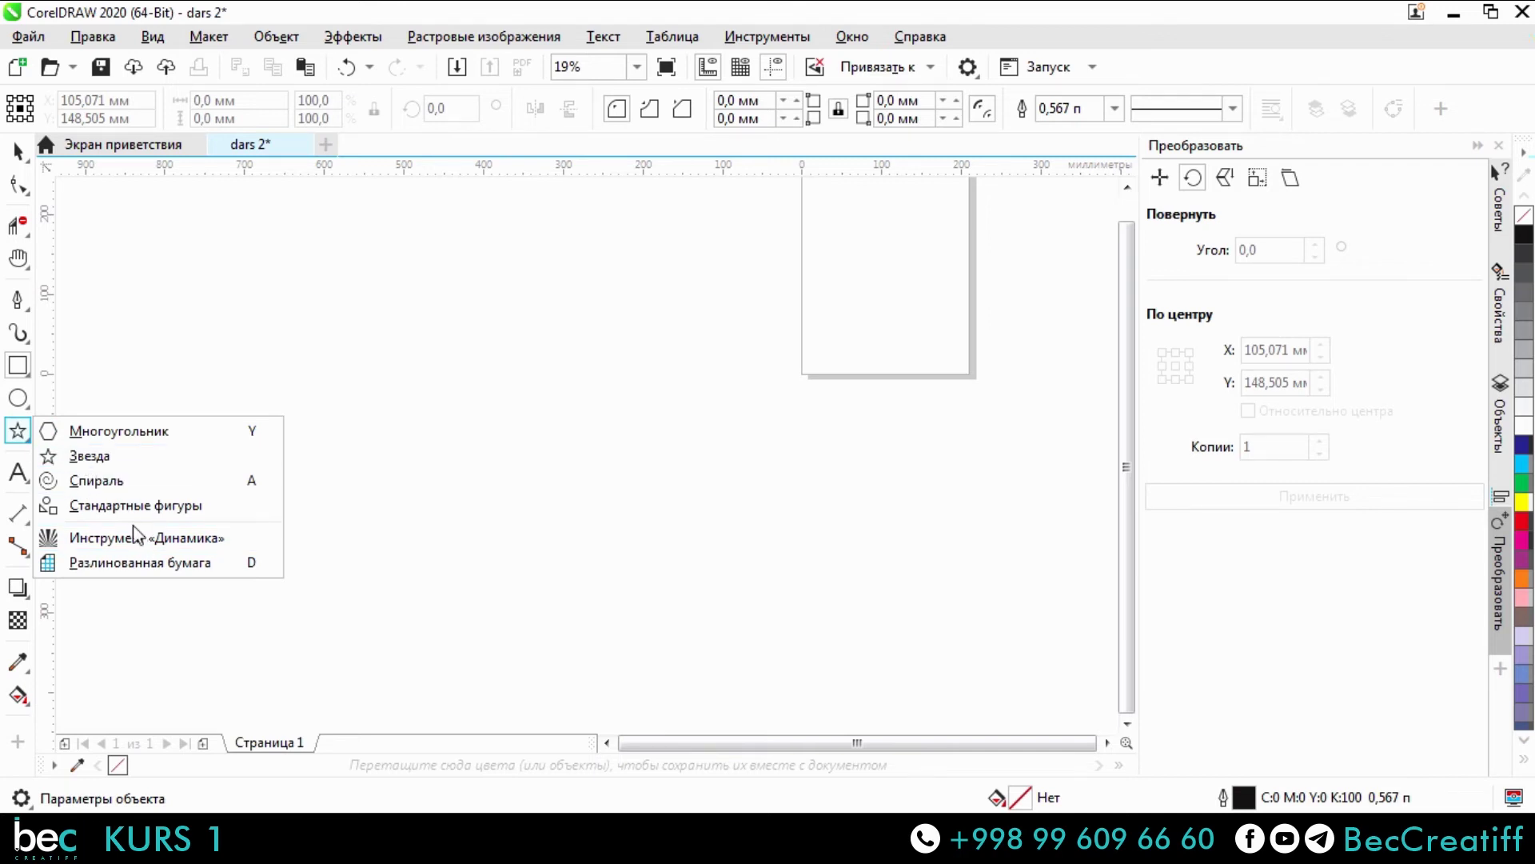
click(19, 473)
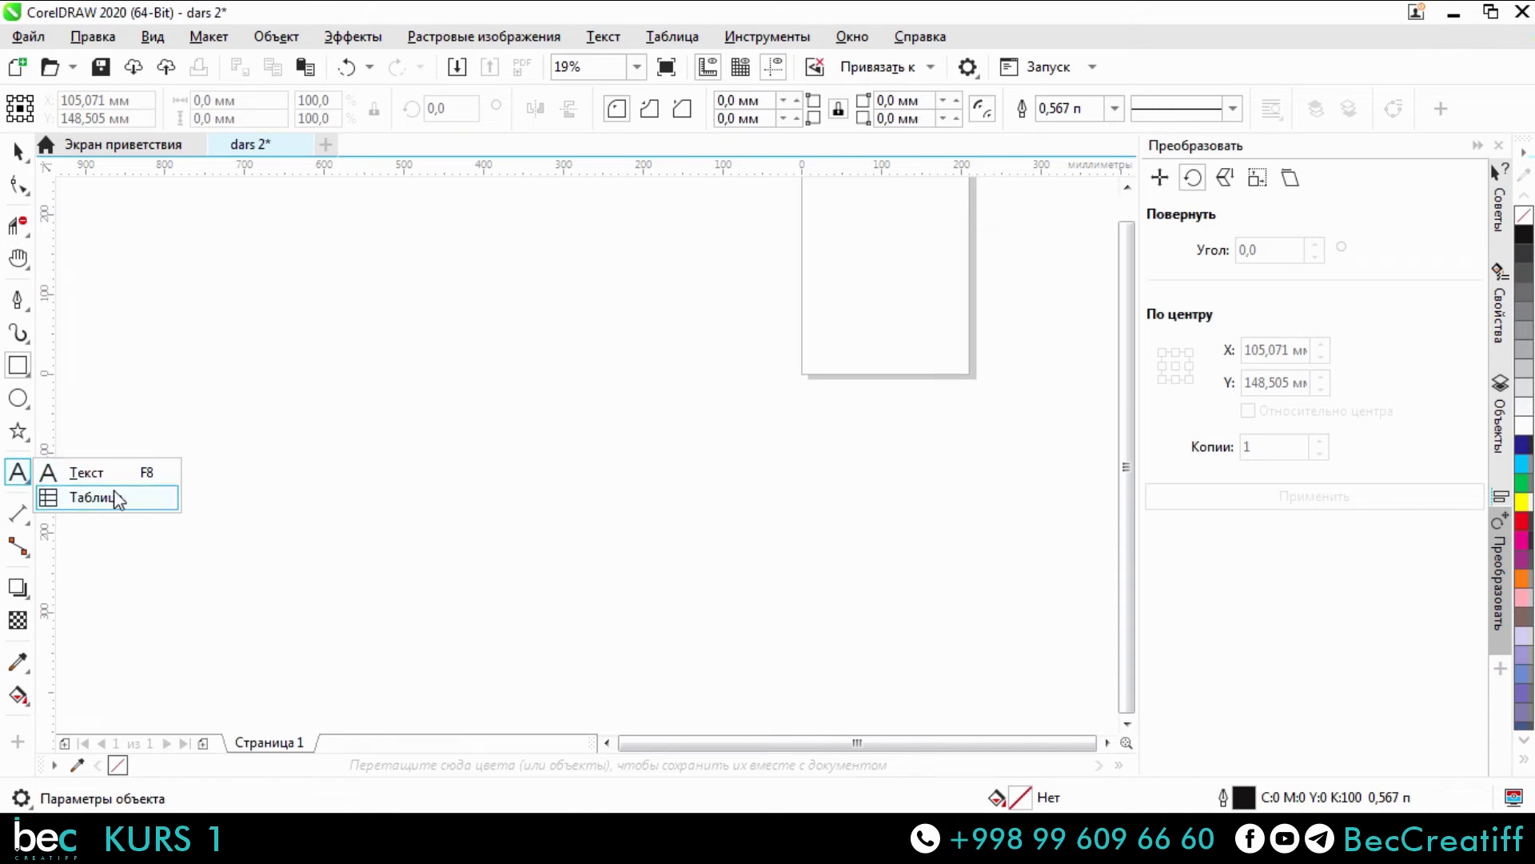
click(135, 474)
scroll(891, 384, right, 5)
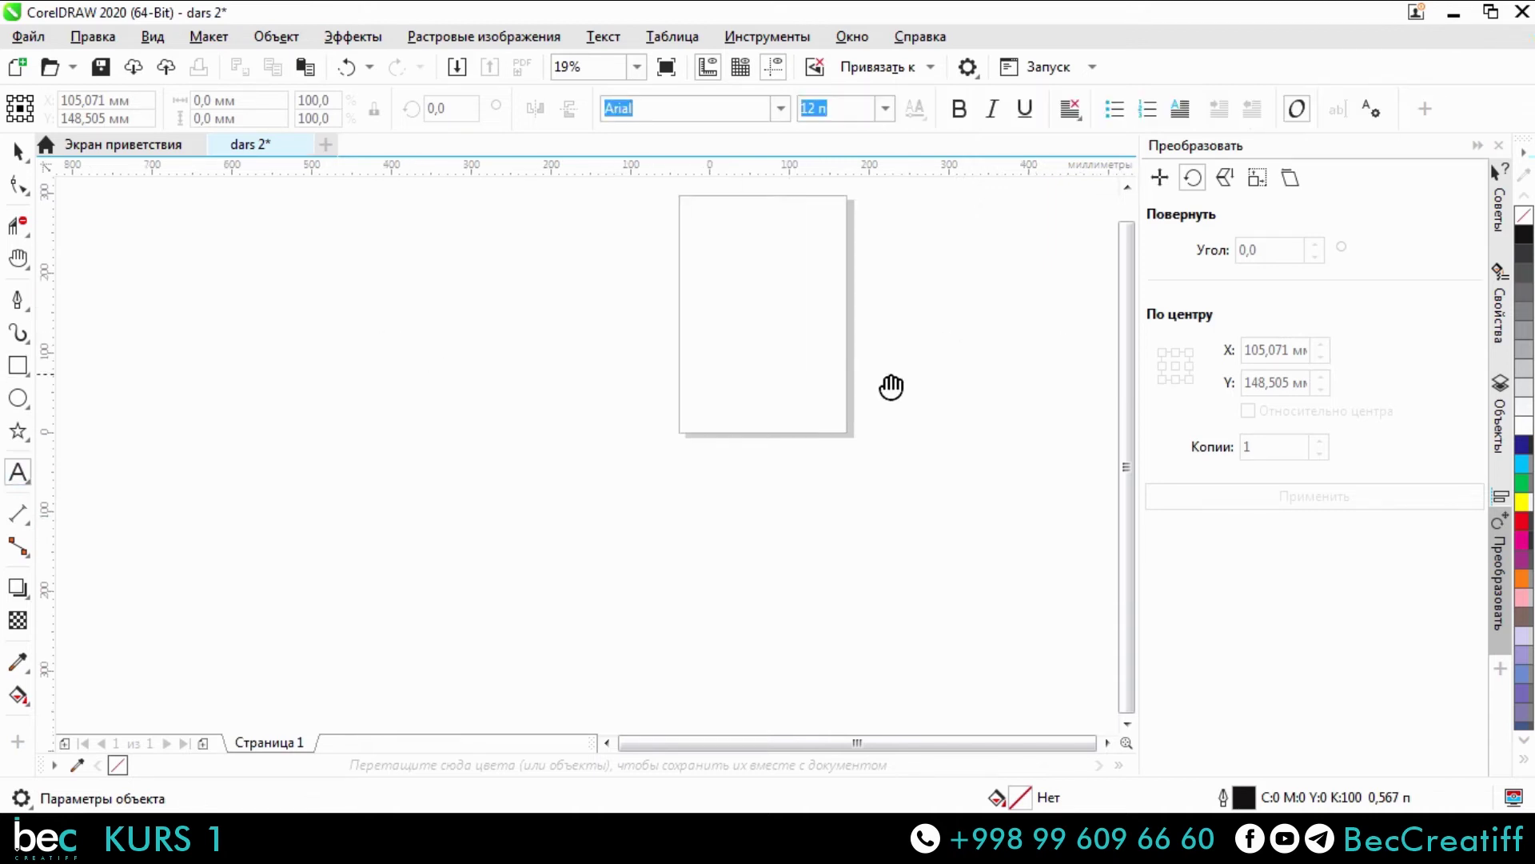
scroll(891, 384, up, 3)
drag(435, 596, 583, 456)
scroll(383, 565, up, 4)
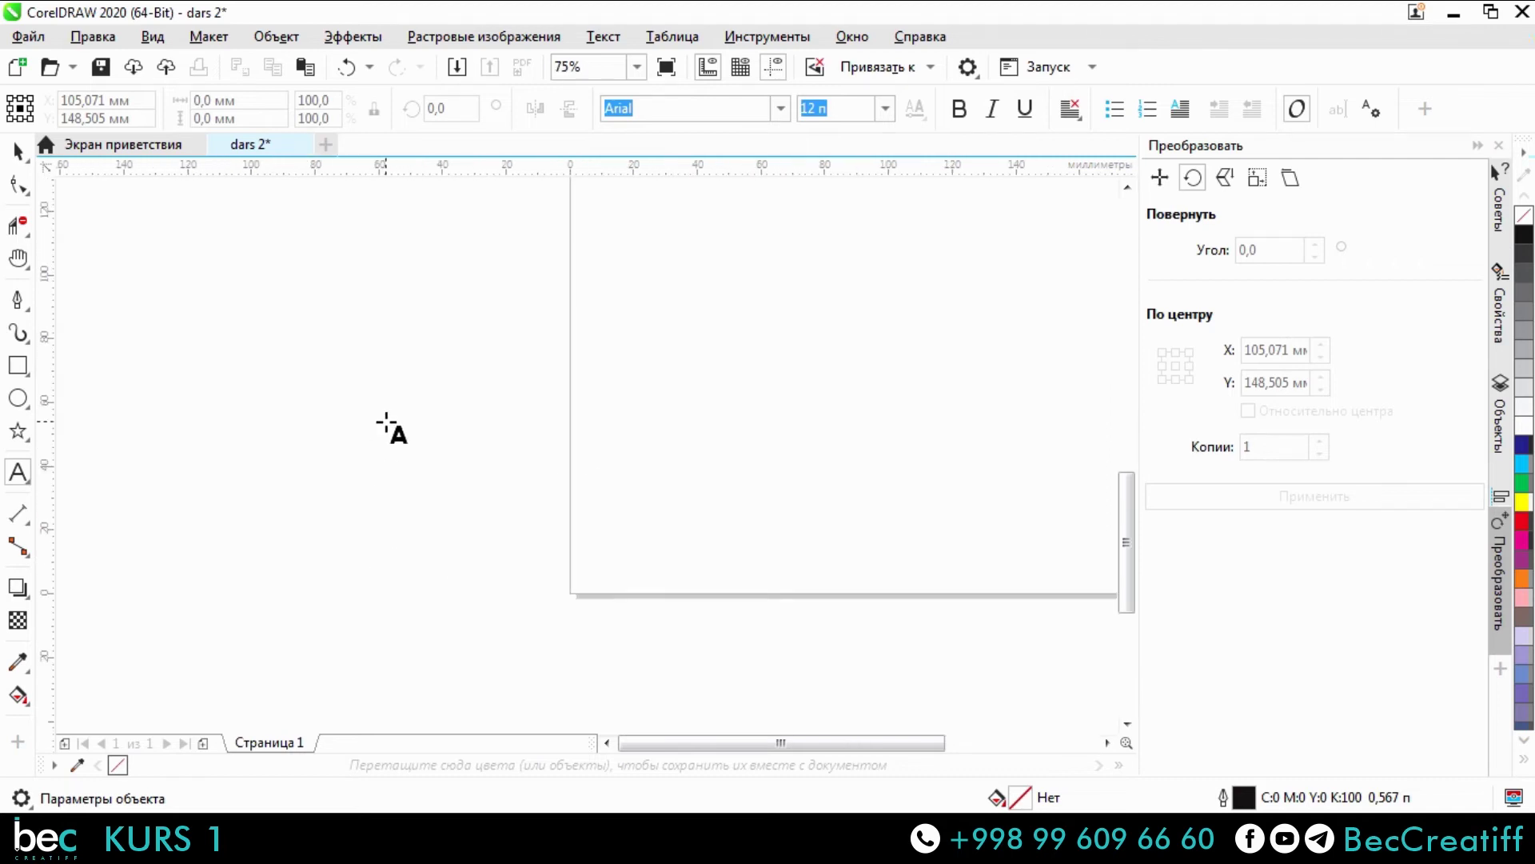
click(386, 422)
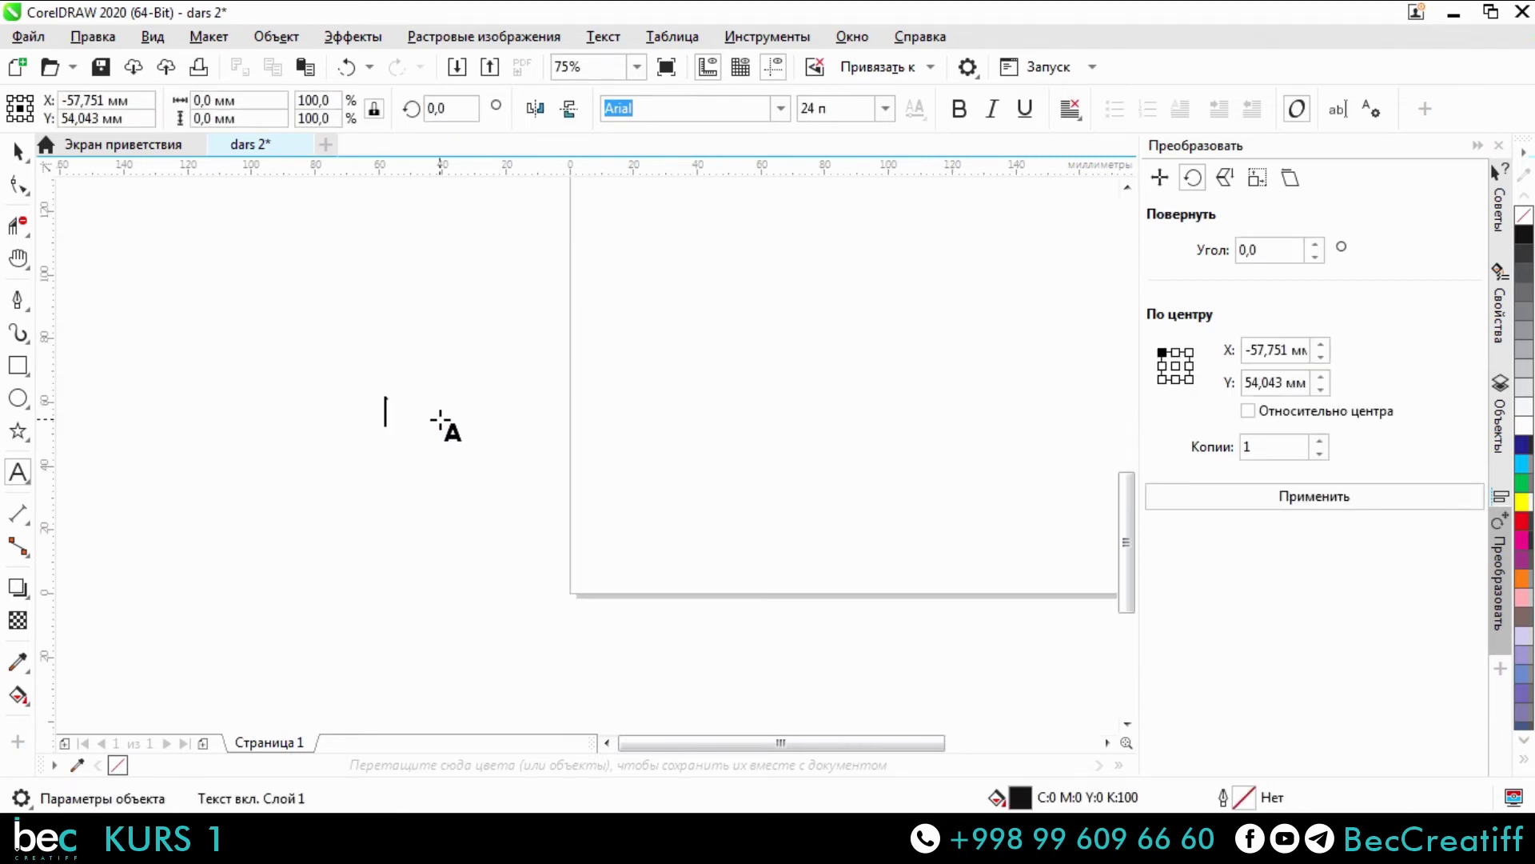
scroll(424, 423, up, 3)
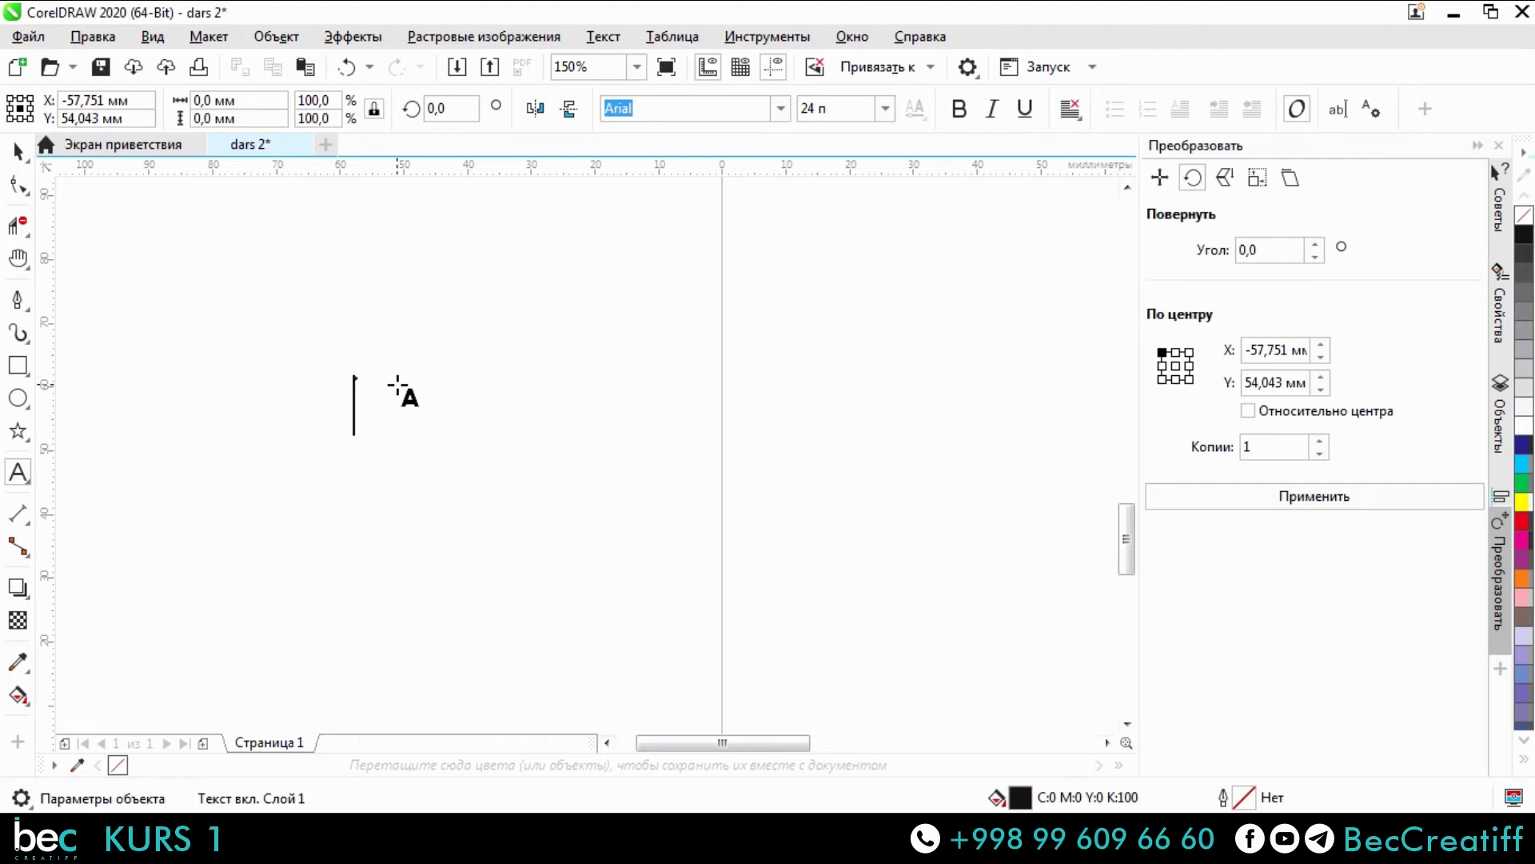
text(Core)
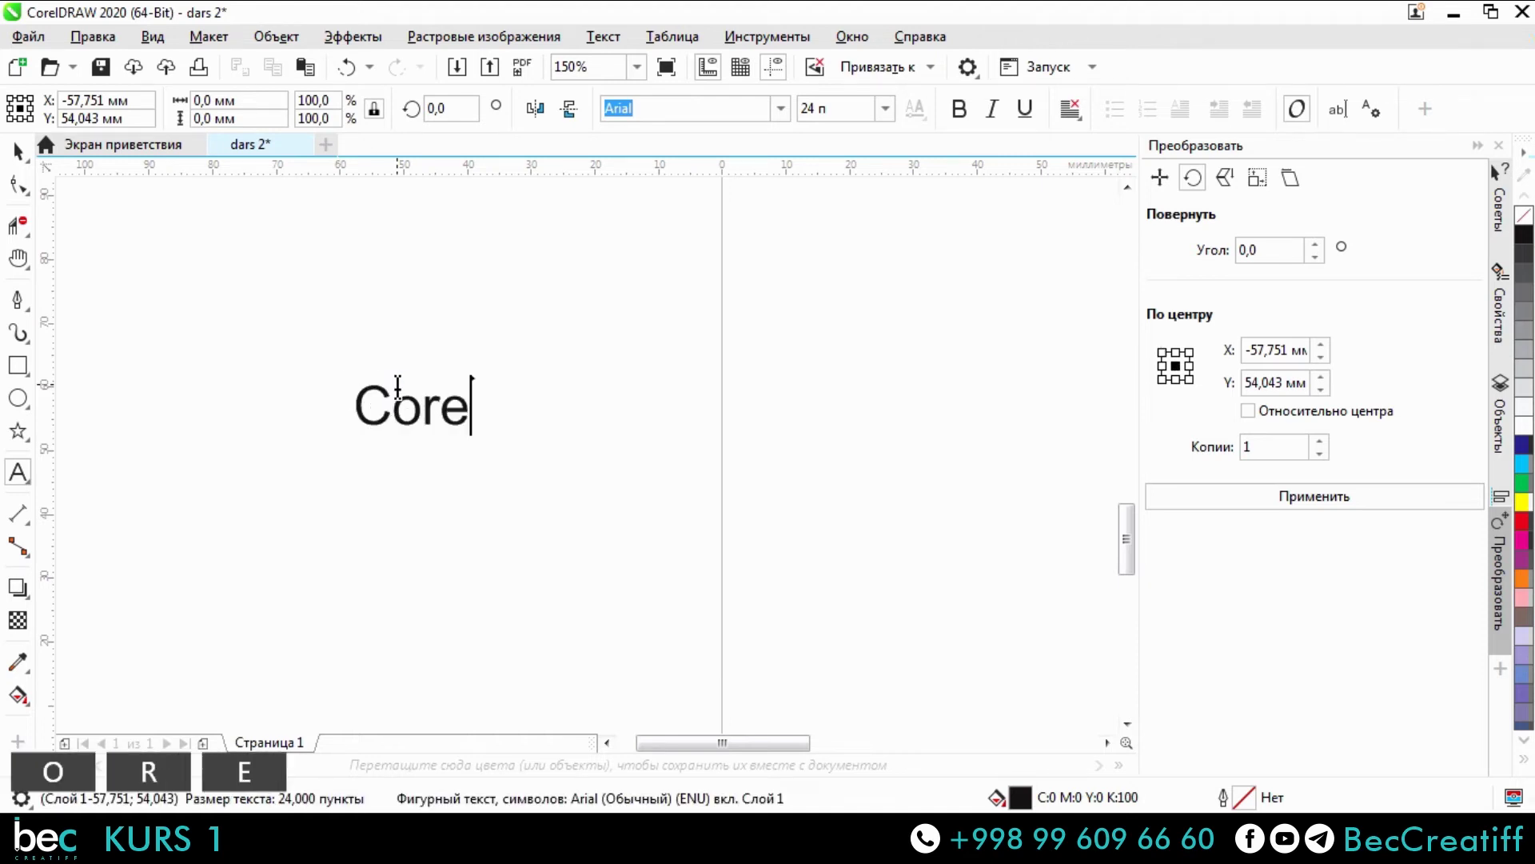
text(lDRA)
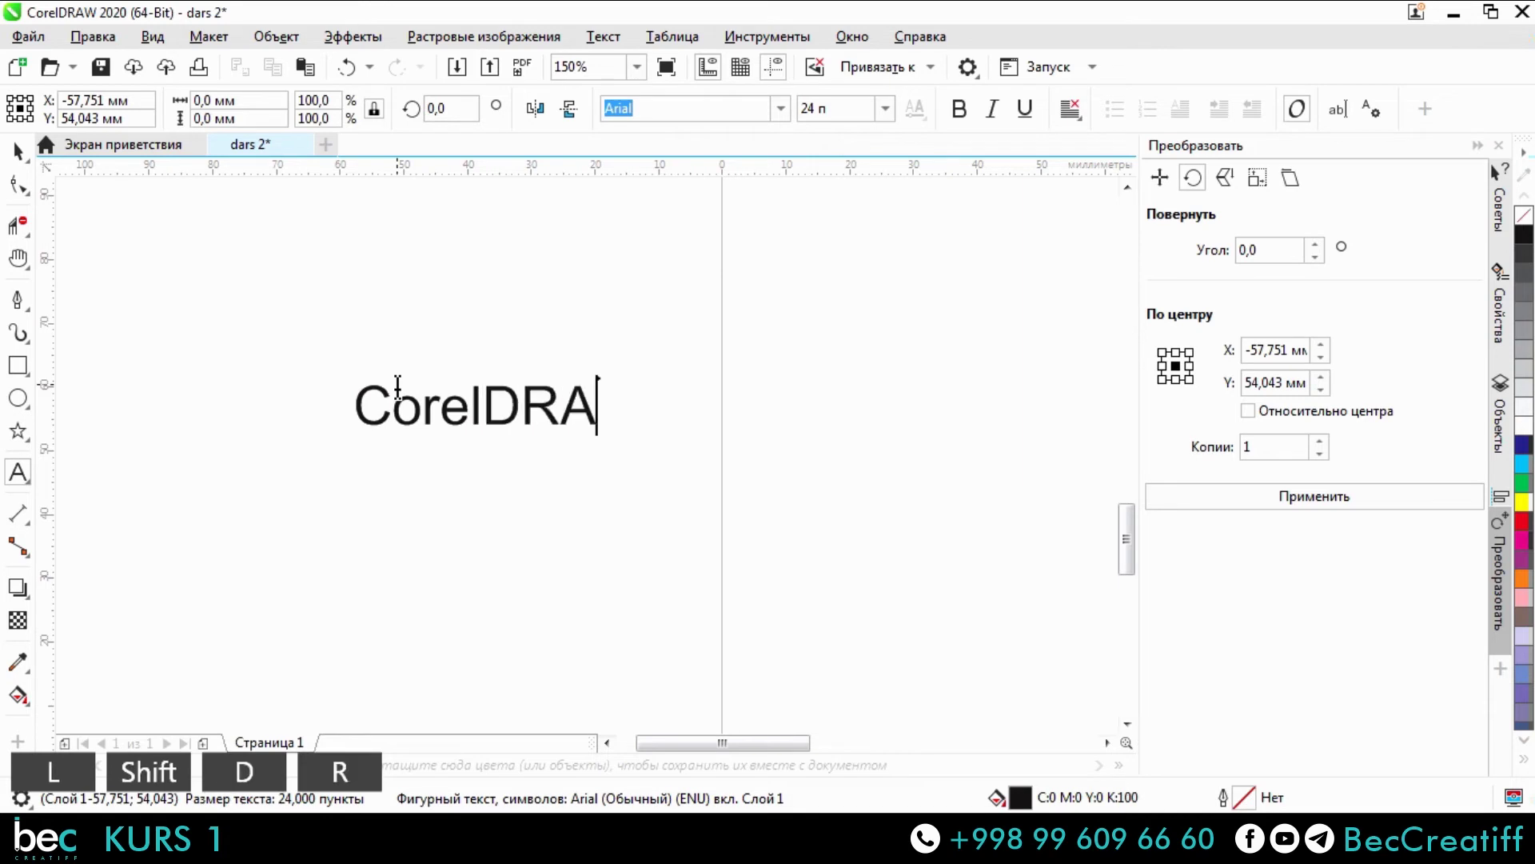
text(W)
Move the "CorelDRAW" text onto the page and back out to the left of it.
click(18, 150)
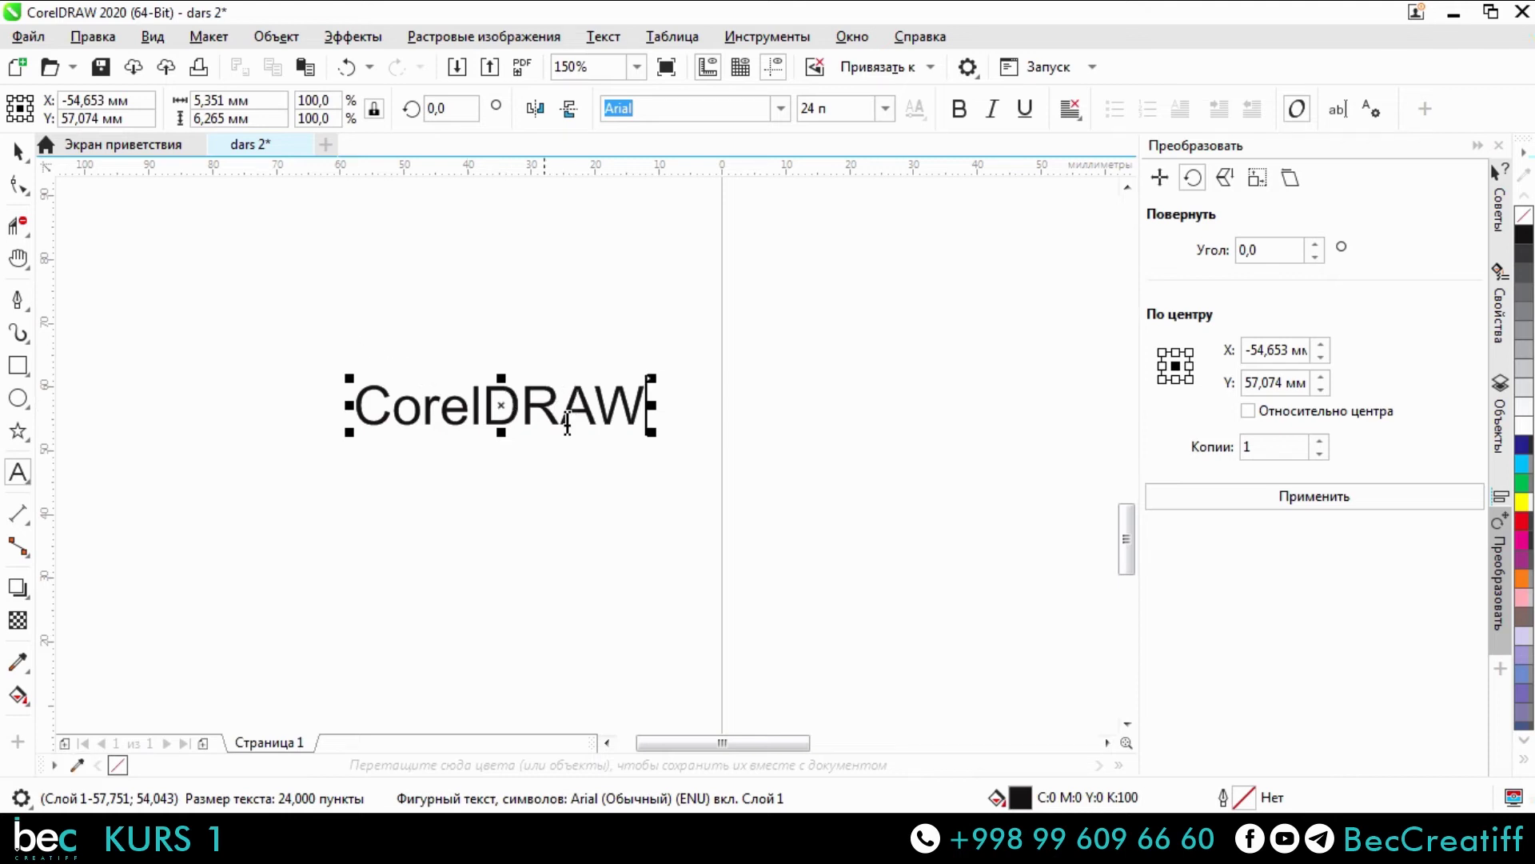
scroll(537, 400, down, 1)
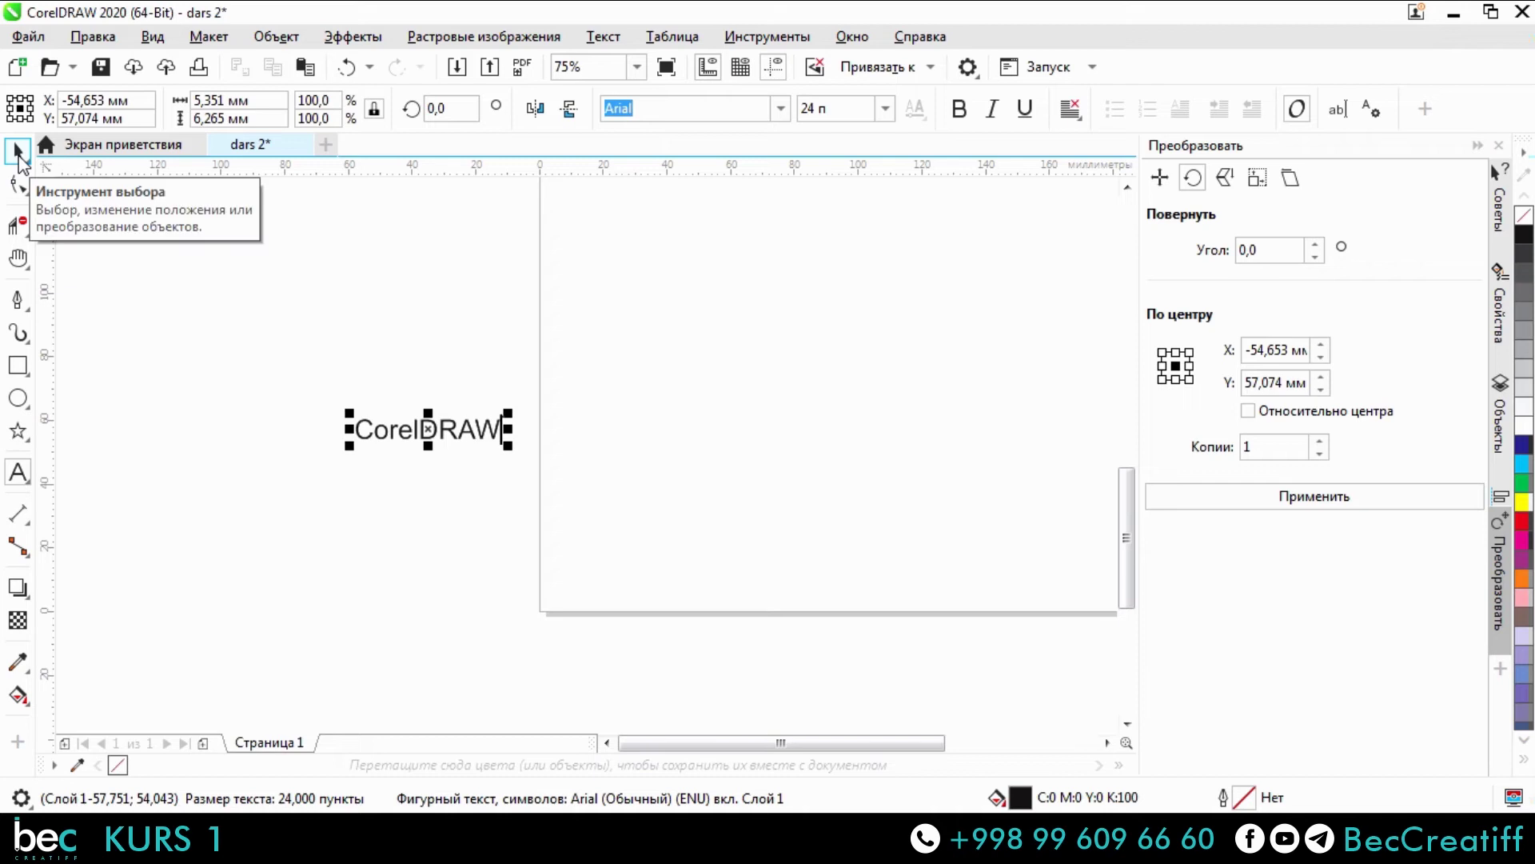
click(18, 150)
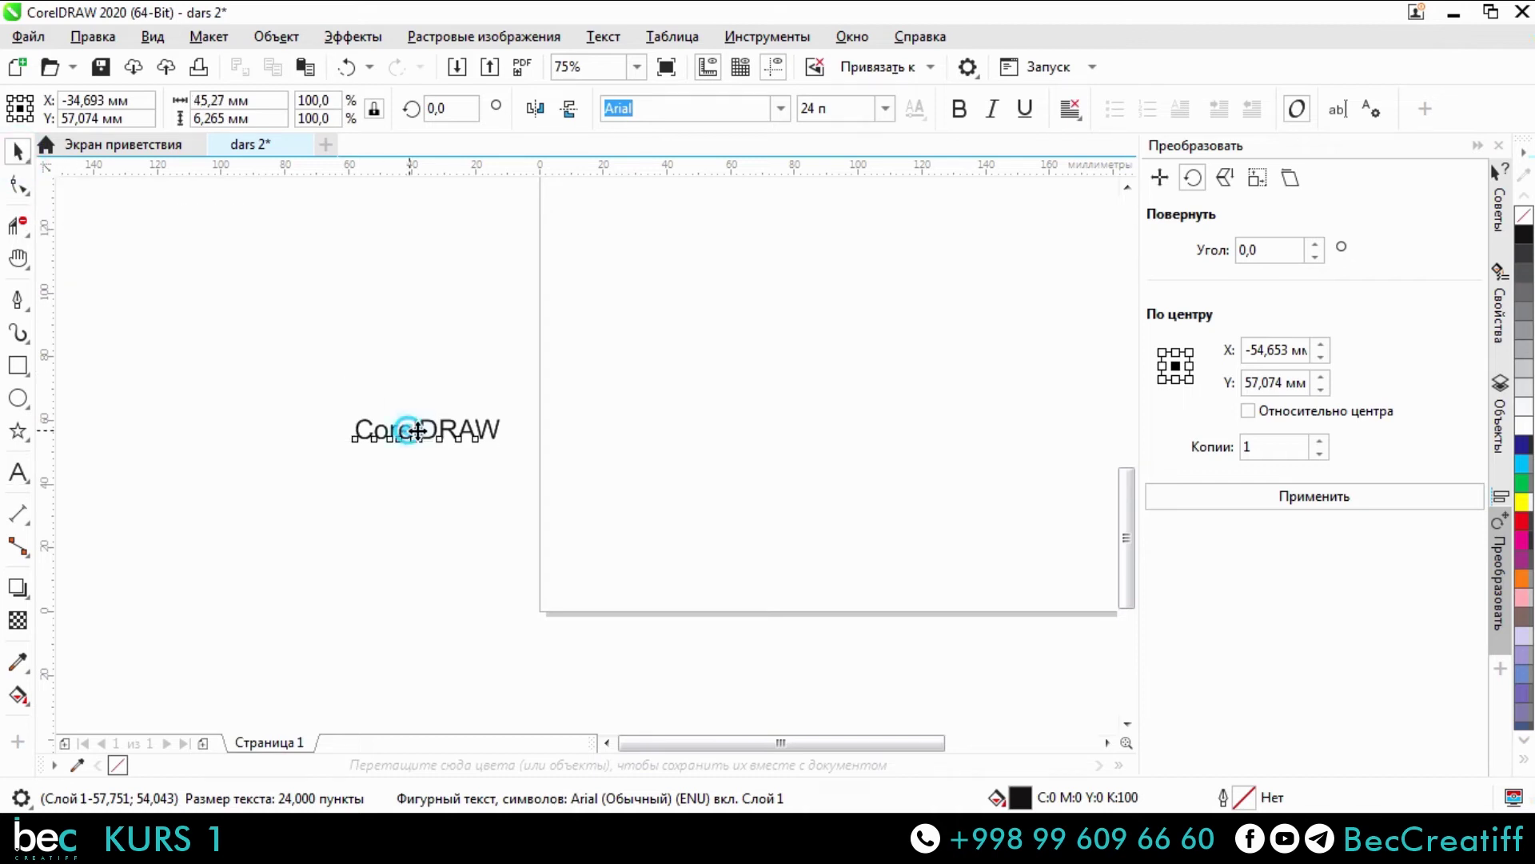
drag(408, 436, 632, 371)
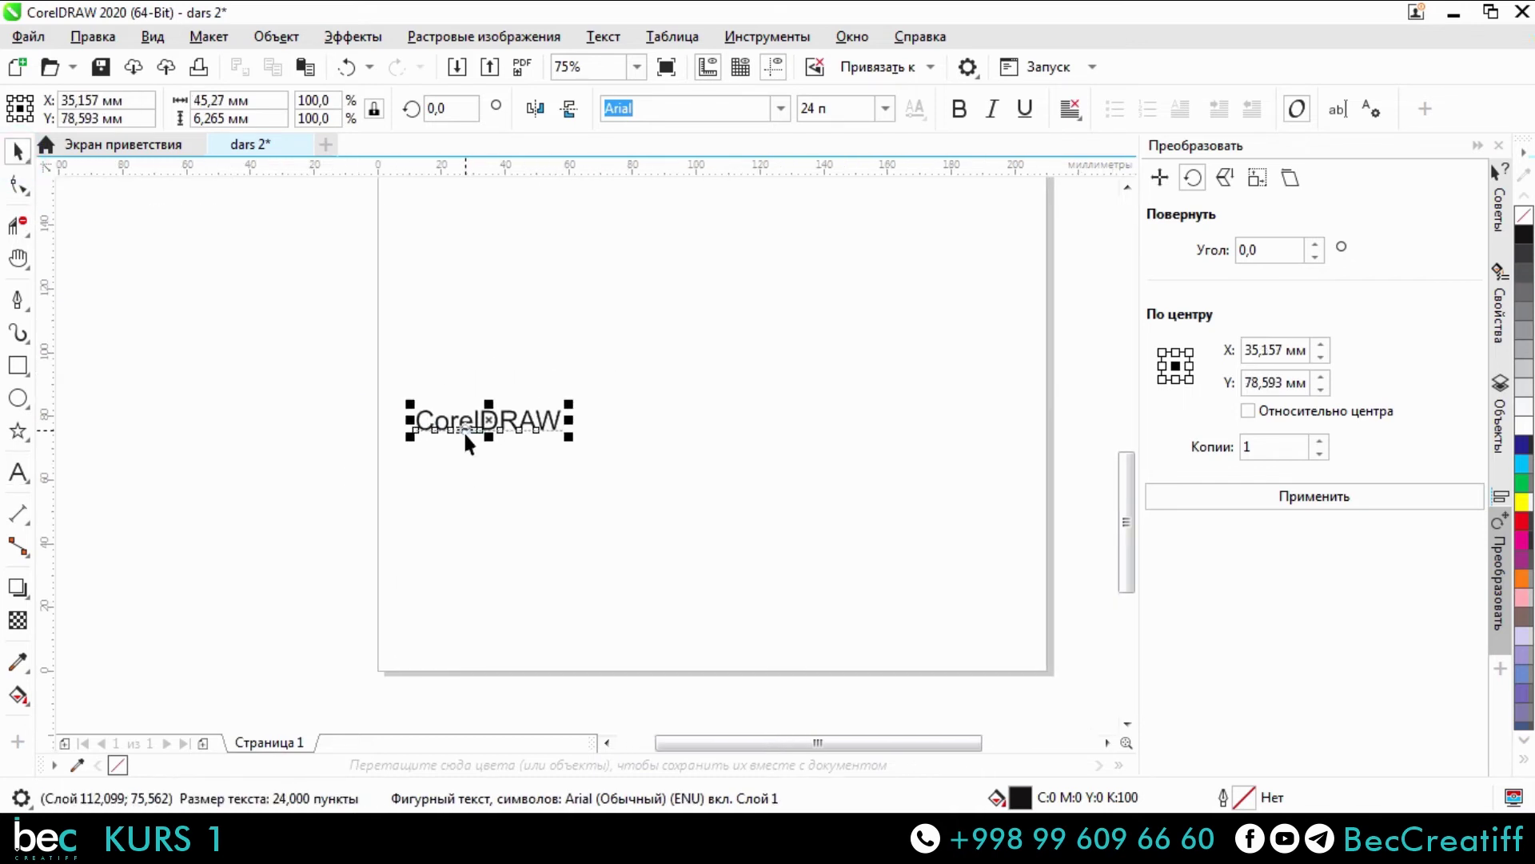
drag(476, 422, 219, 369)
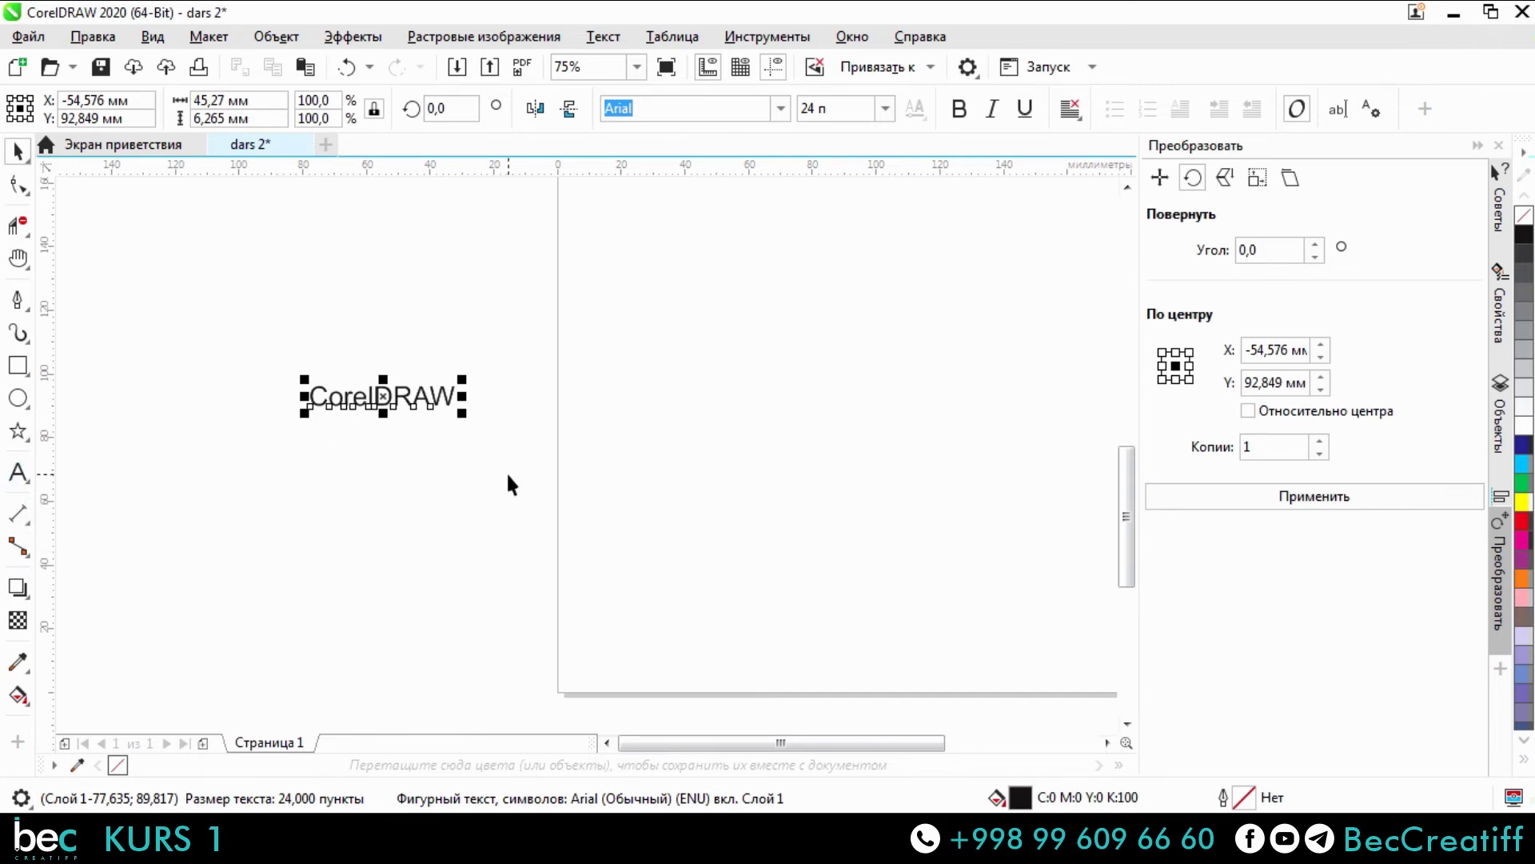
Reopen the "CorelDRAW" text for editing and erase all its characters.
key(F8)
scroll(453, 391, up, 5)
scroll(575, 456, down, 5)
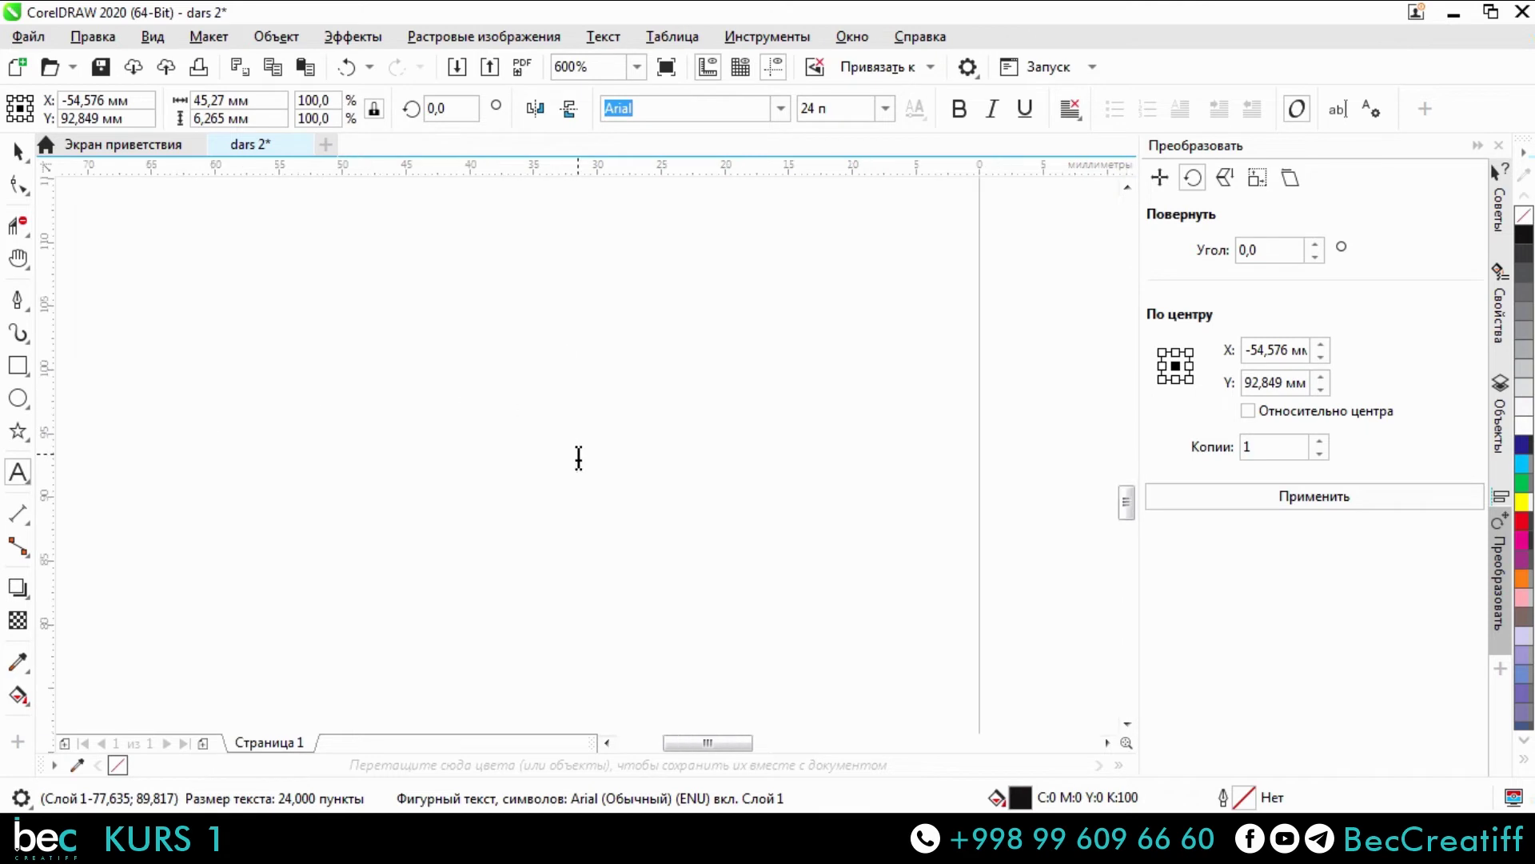
click(17, 150)
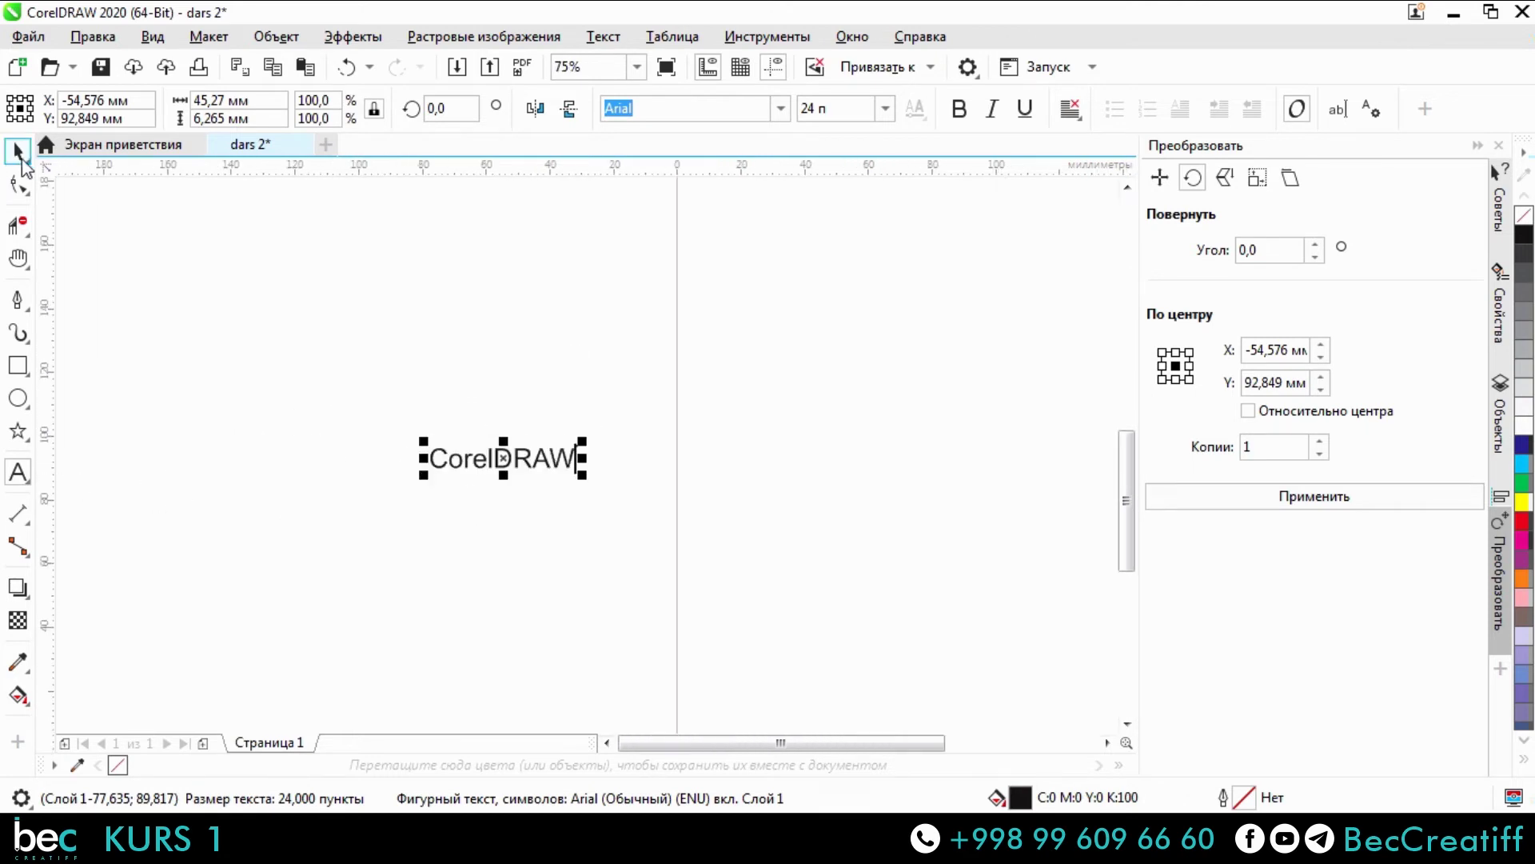
click(19, 474)
scroll(596, 457, up, 3)
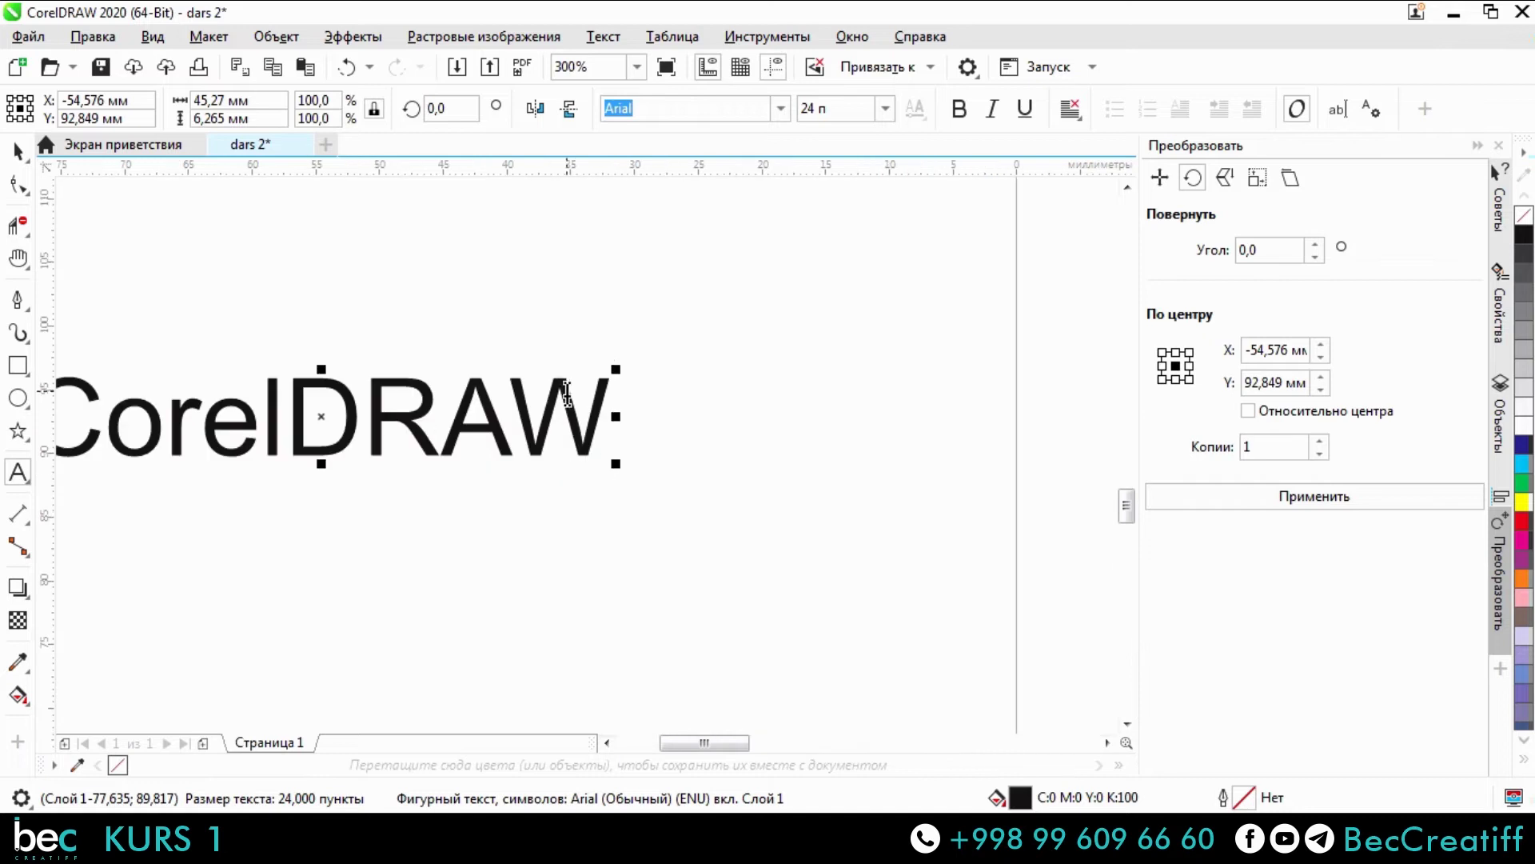
click(566, 392)
scroll(608, 408, down, 2)
scroll(546, 421, up, 2)
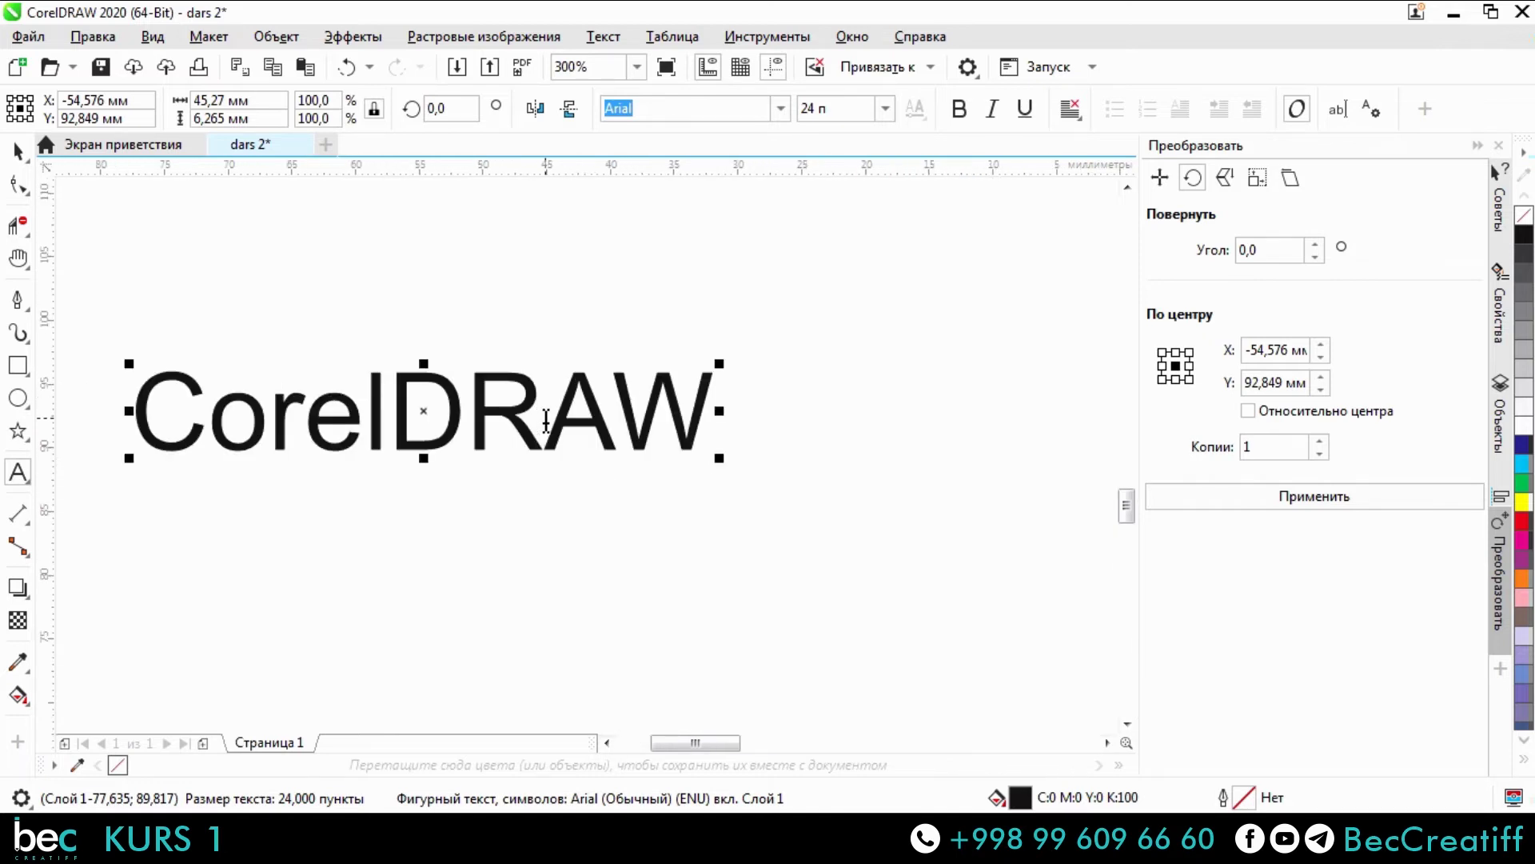
key(BackSpace)
key(BackSpace)
key(BackSpace)
key(BackSpace)
key(BackSpace)
key(BackSpace)
key(BackSpace)
key(BackSpace)
key(BackSpace)
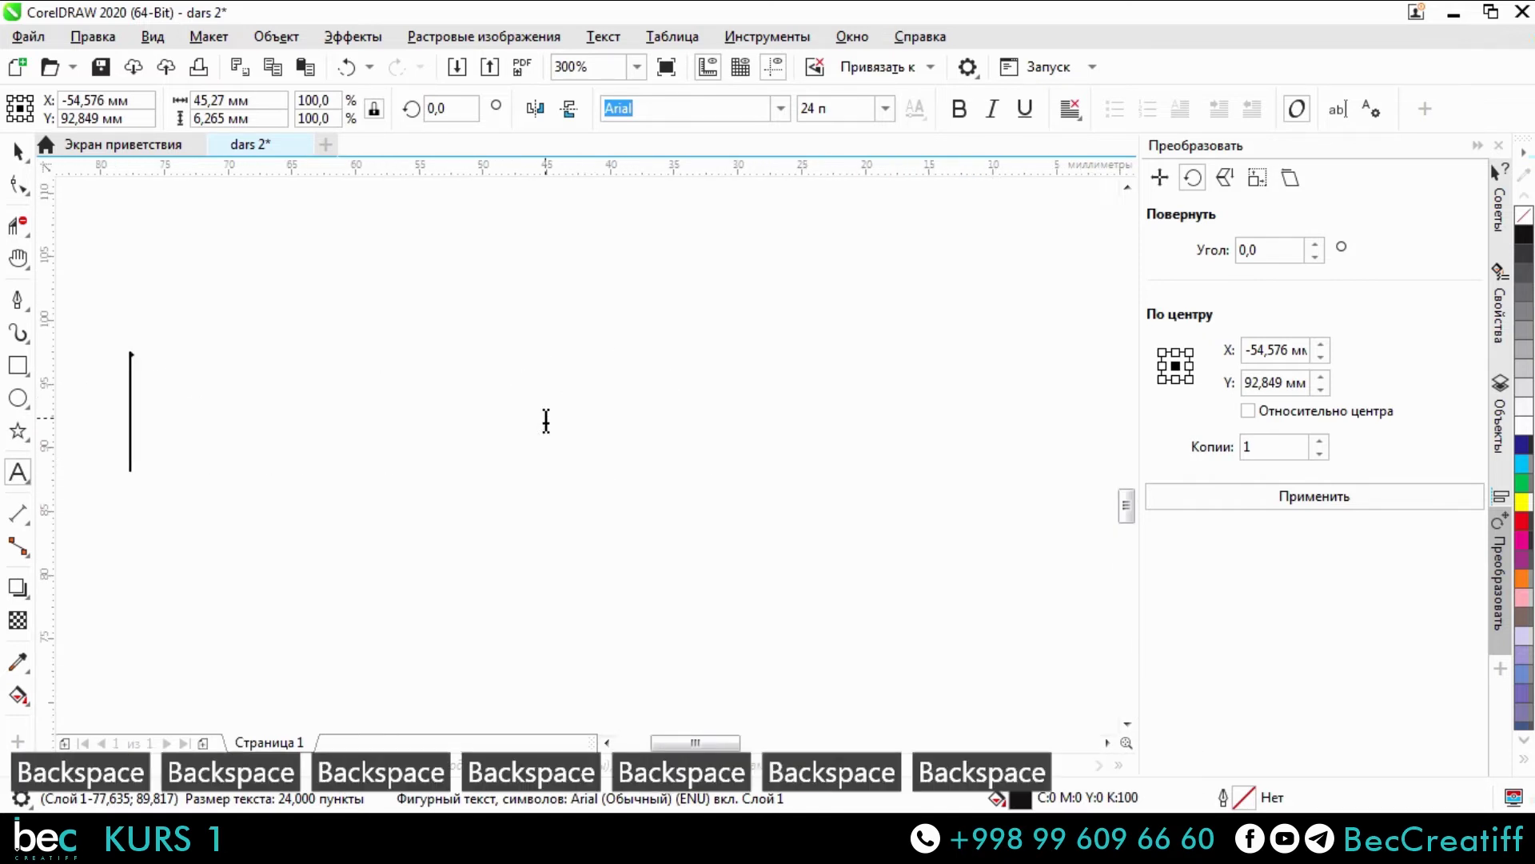
click(18, 150)
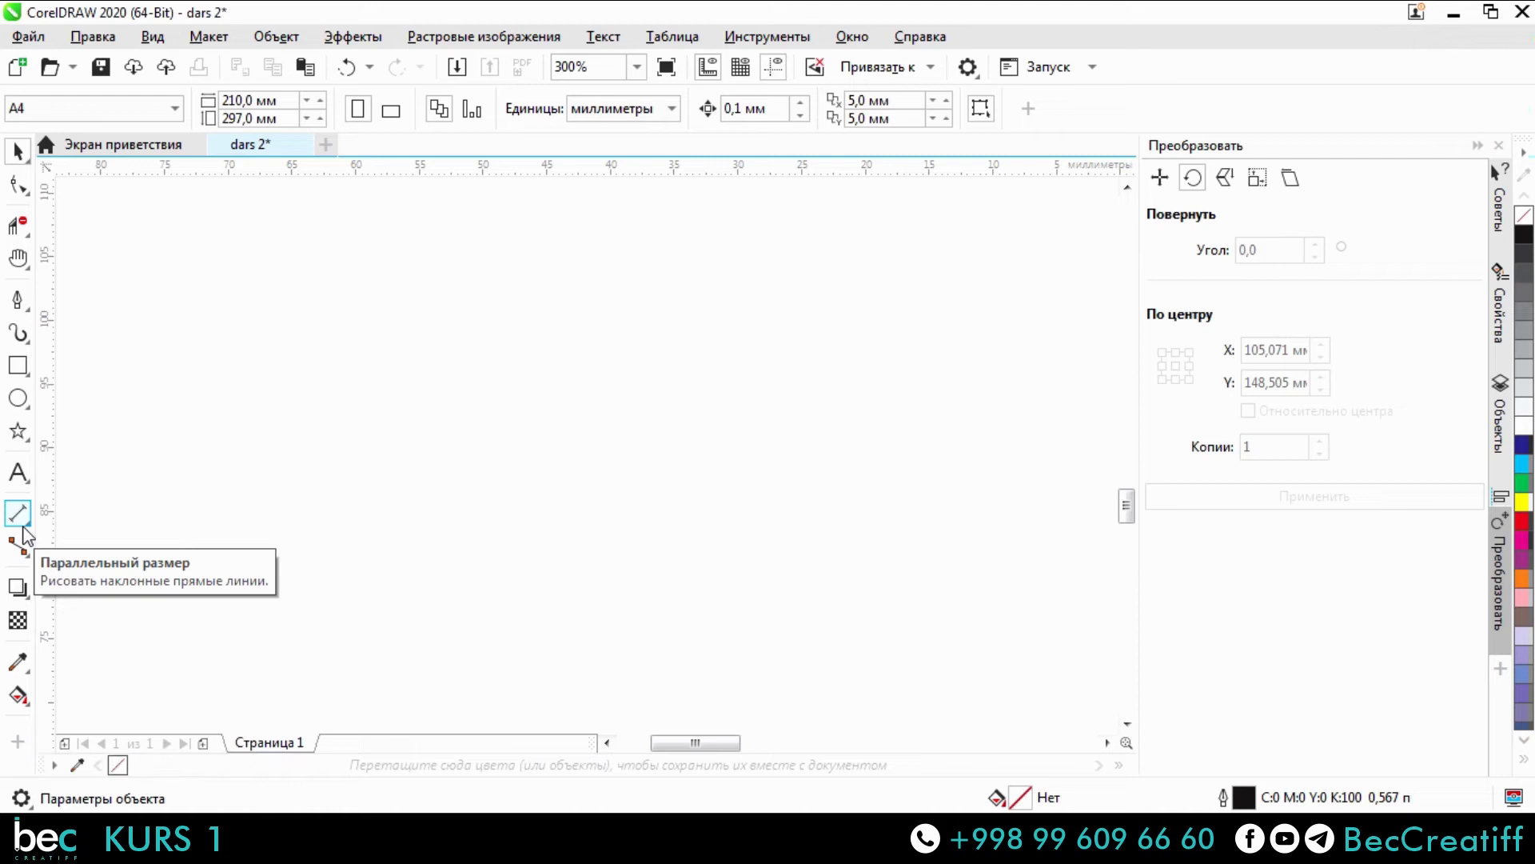
Draw a square about 21.4 mm on each side to the left of the page.
click(30, 531)
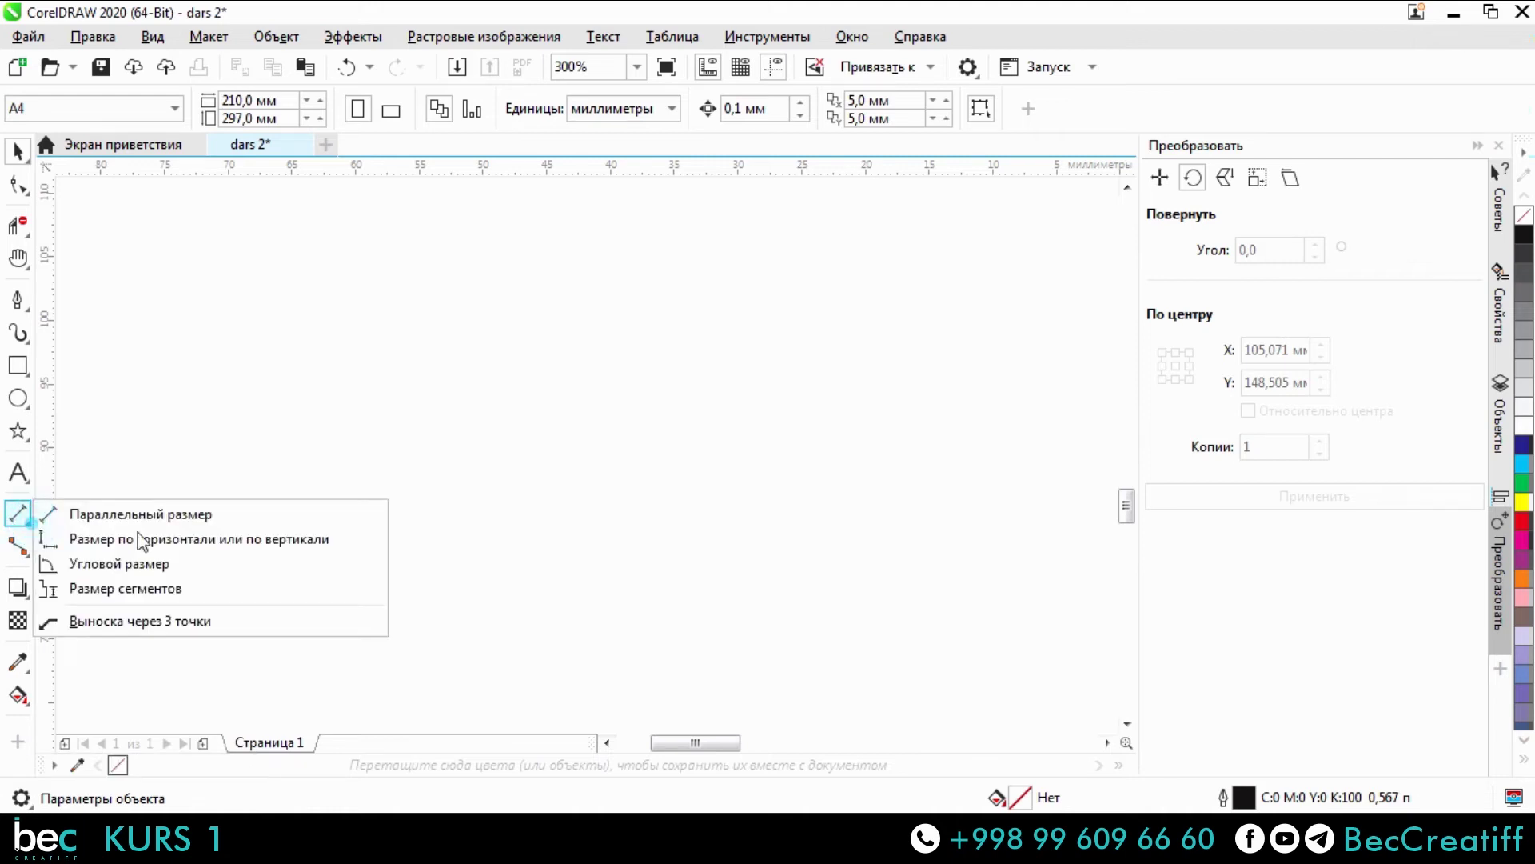
click(23, 374)
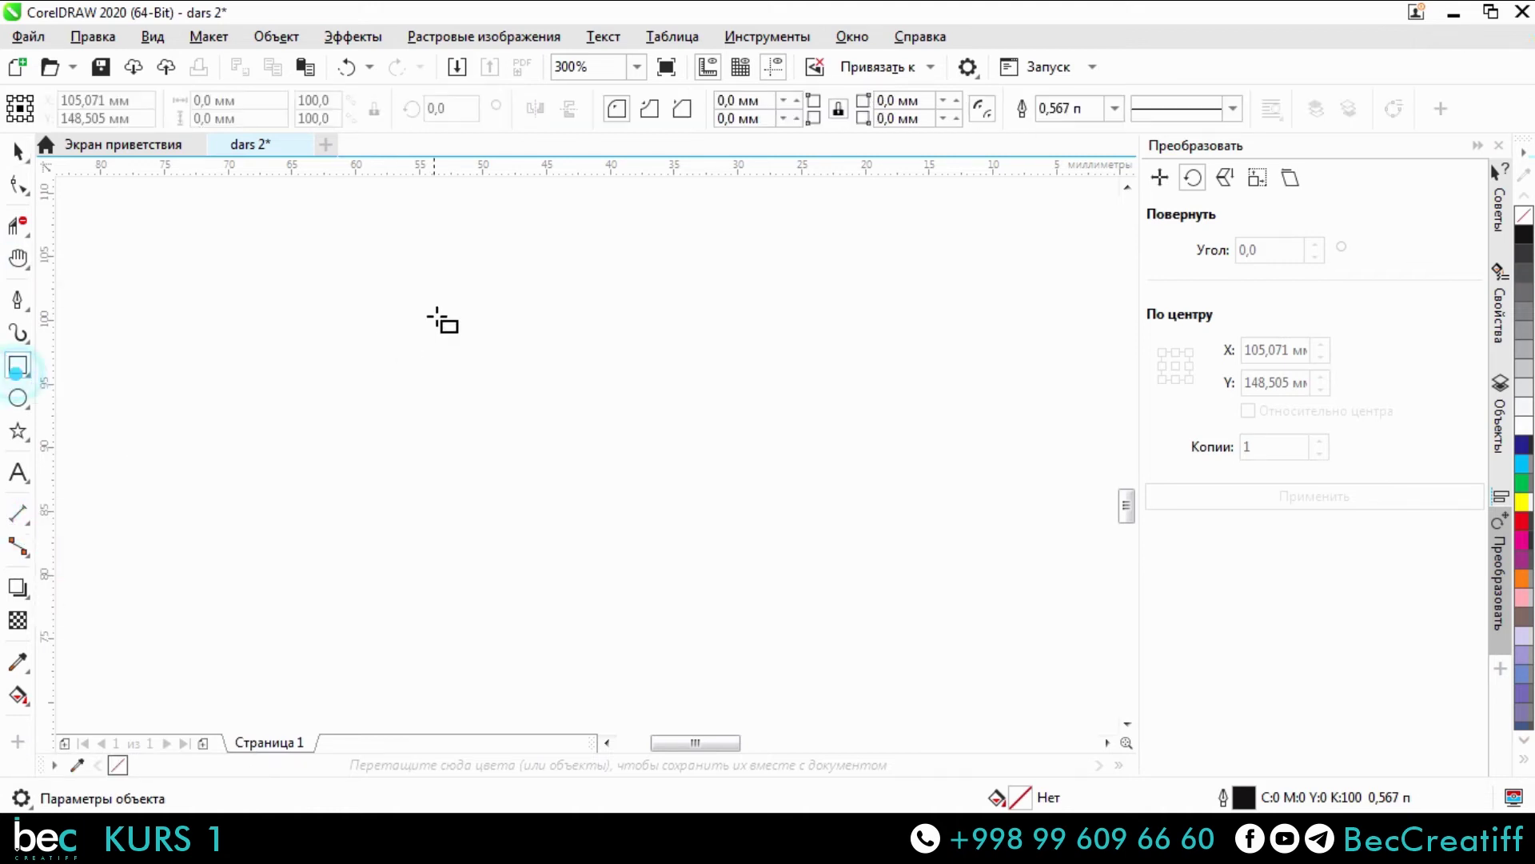
drag(442, 280, 718, 554)
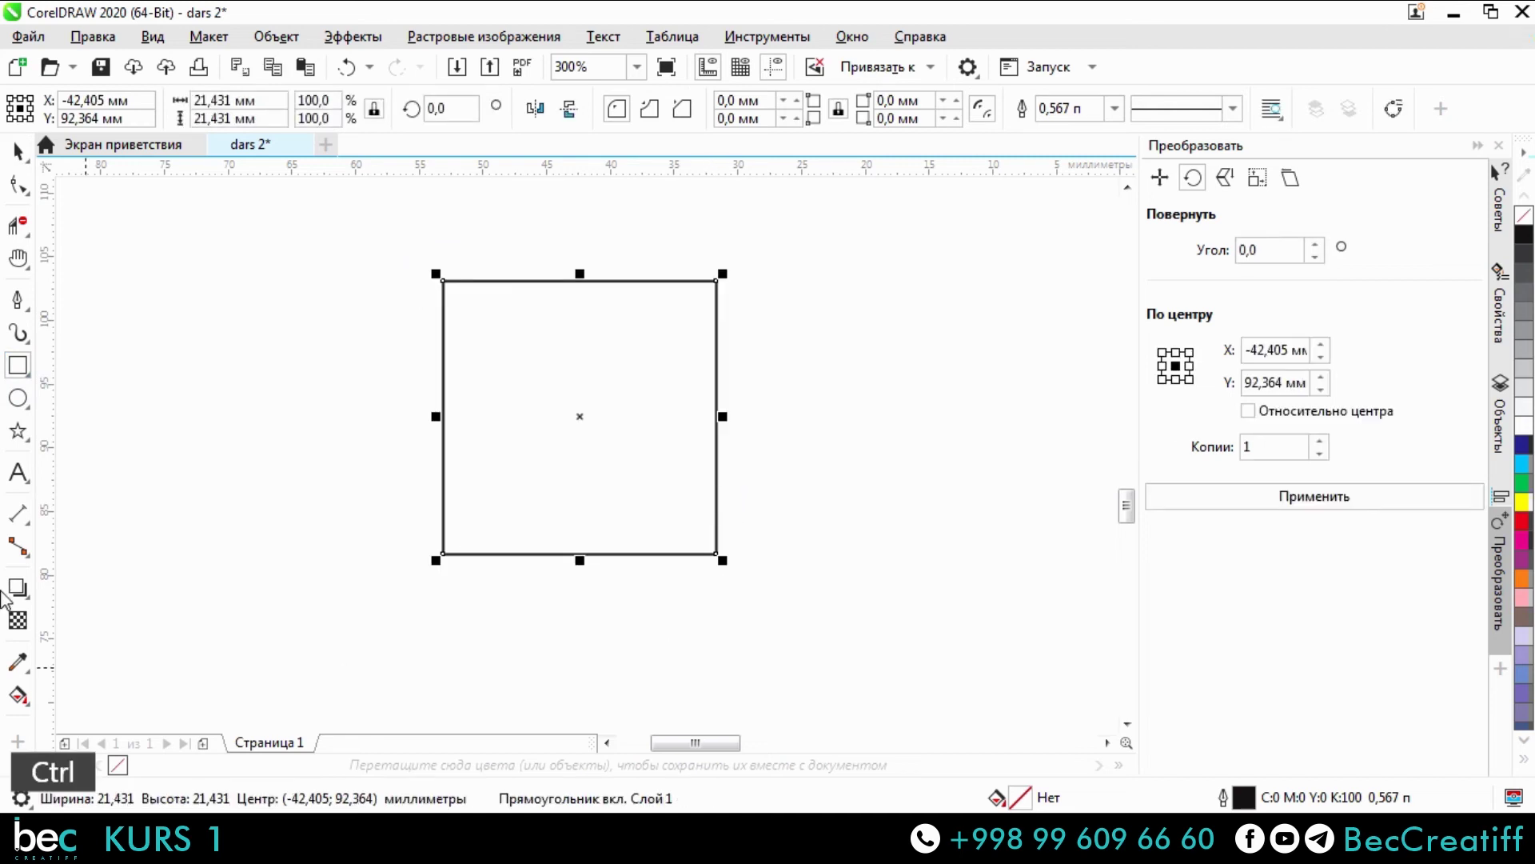
Dimension the square's height with a parallel dimension from its upper to its lower edge, placing the line left of the square.
click(17, 513)
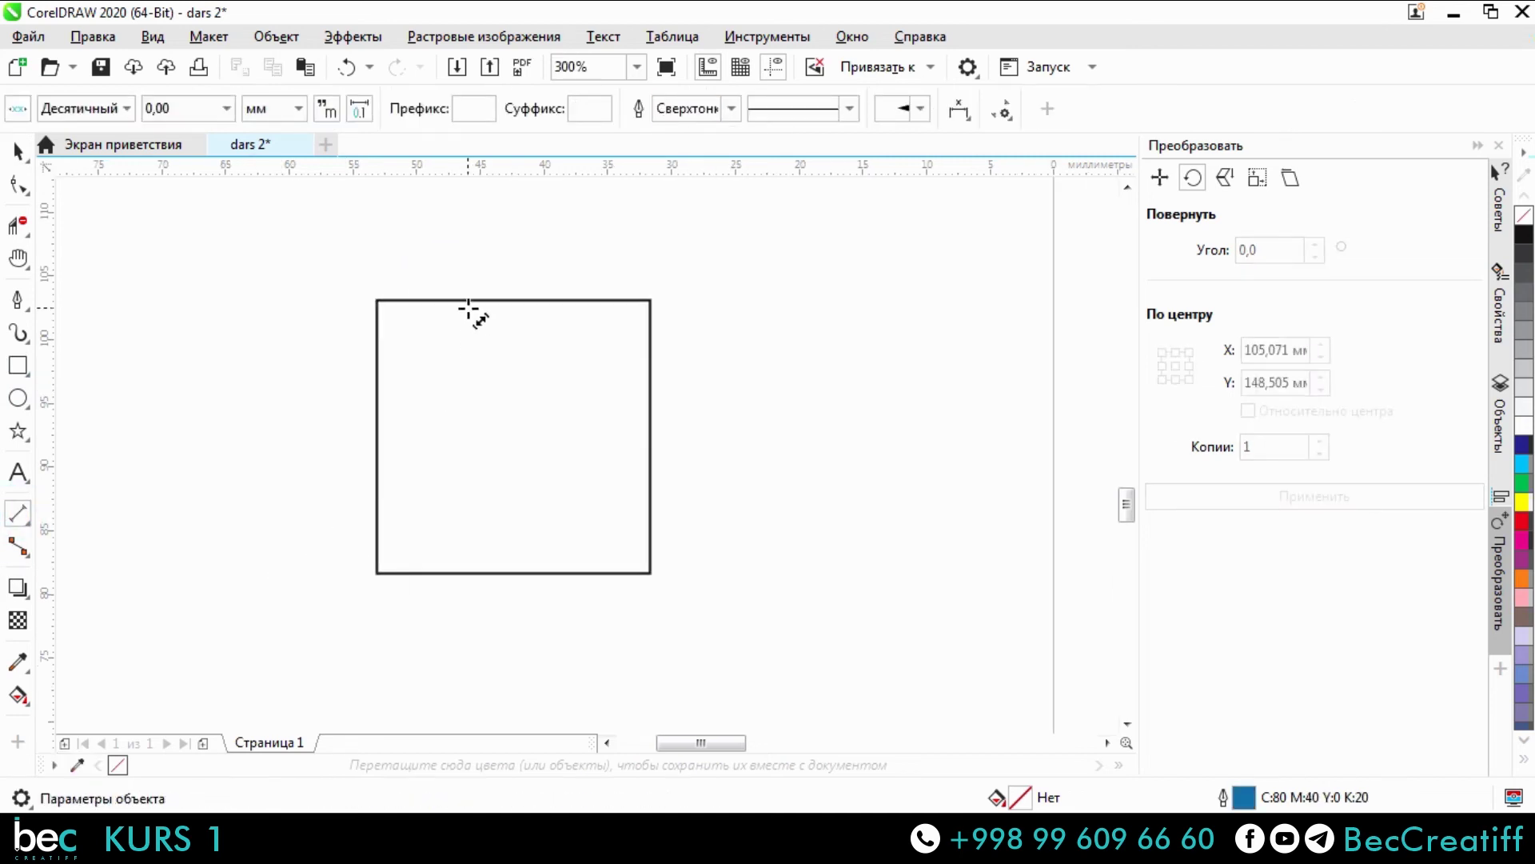
scroll(472, 300, up, 4)
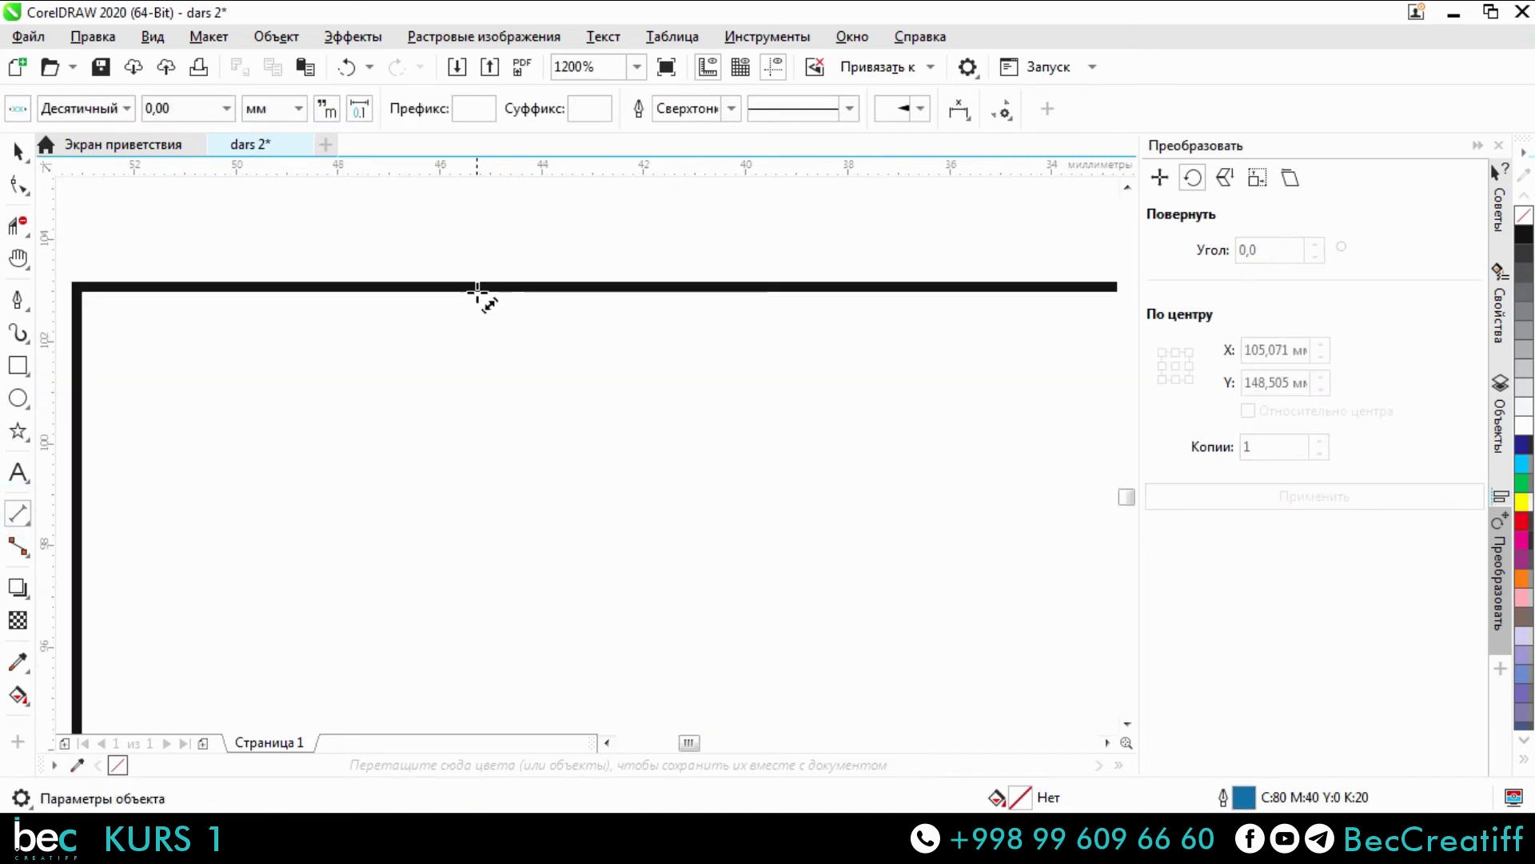
scroll(478, 345, down, 2)
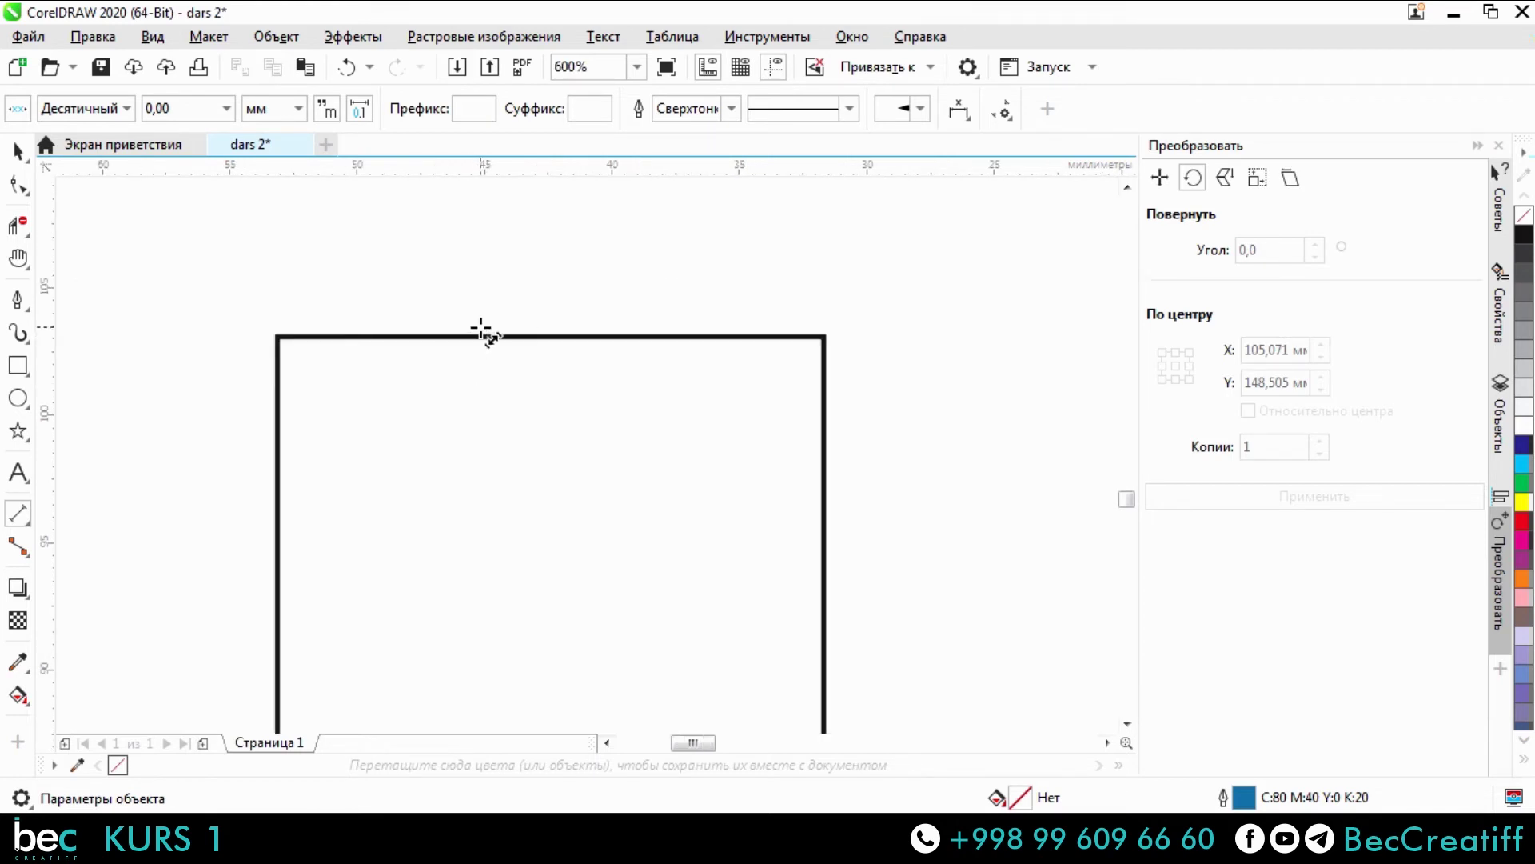
drag(491, 349, 127, 617)
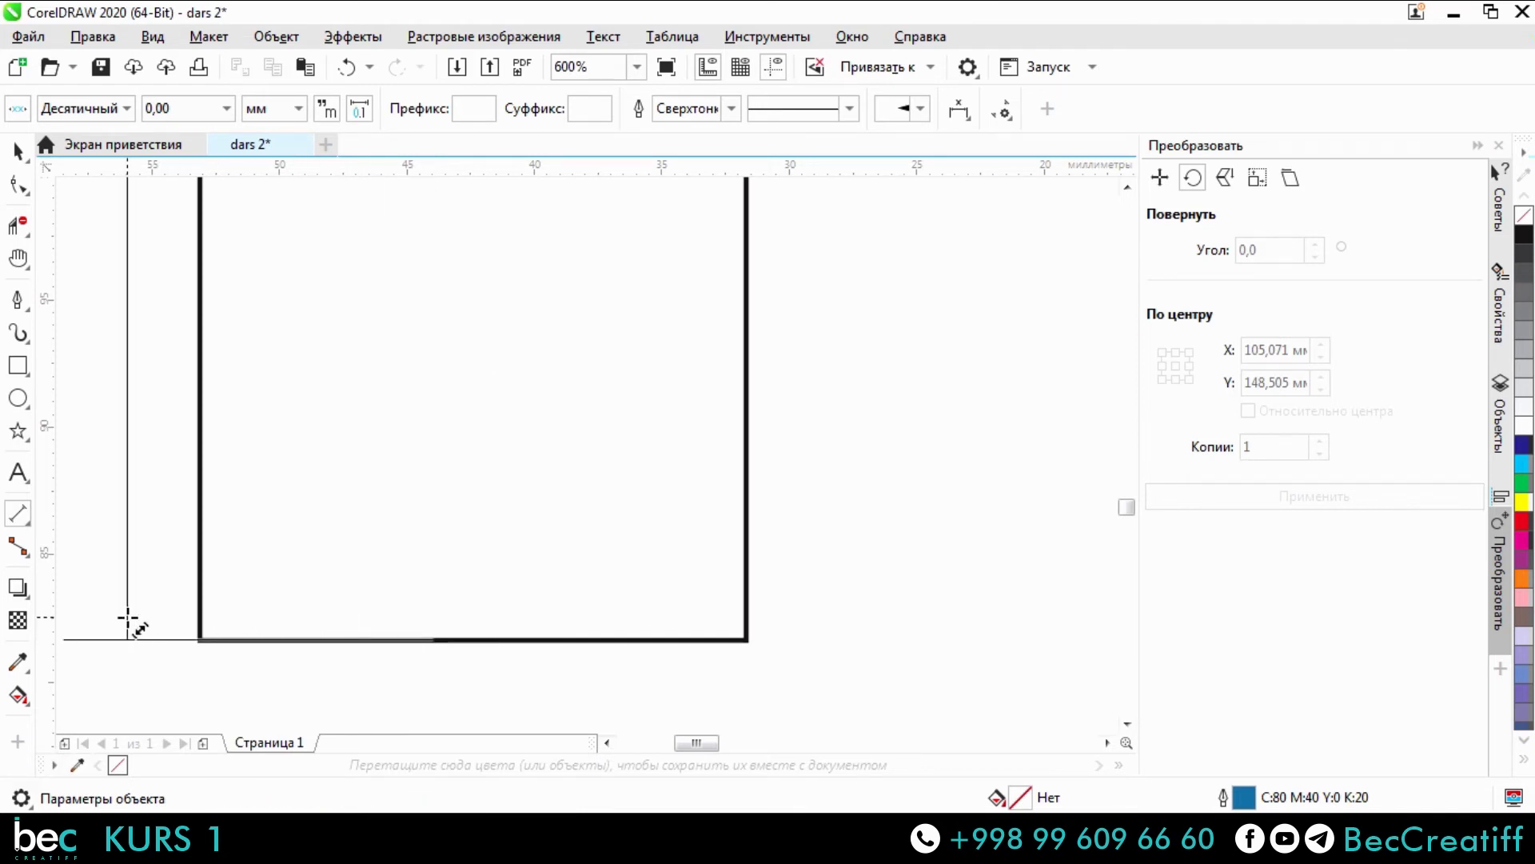
scroll(183, 622, down, 2)
scroll(182, 622, up, 1)
click(152, 616)
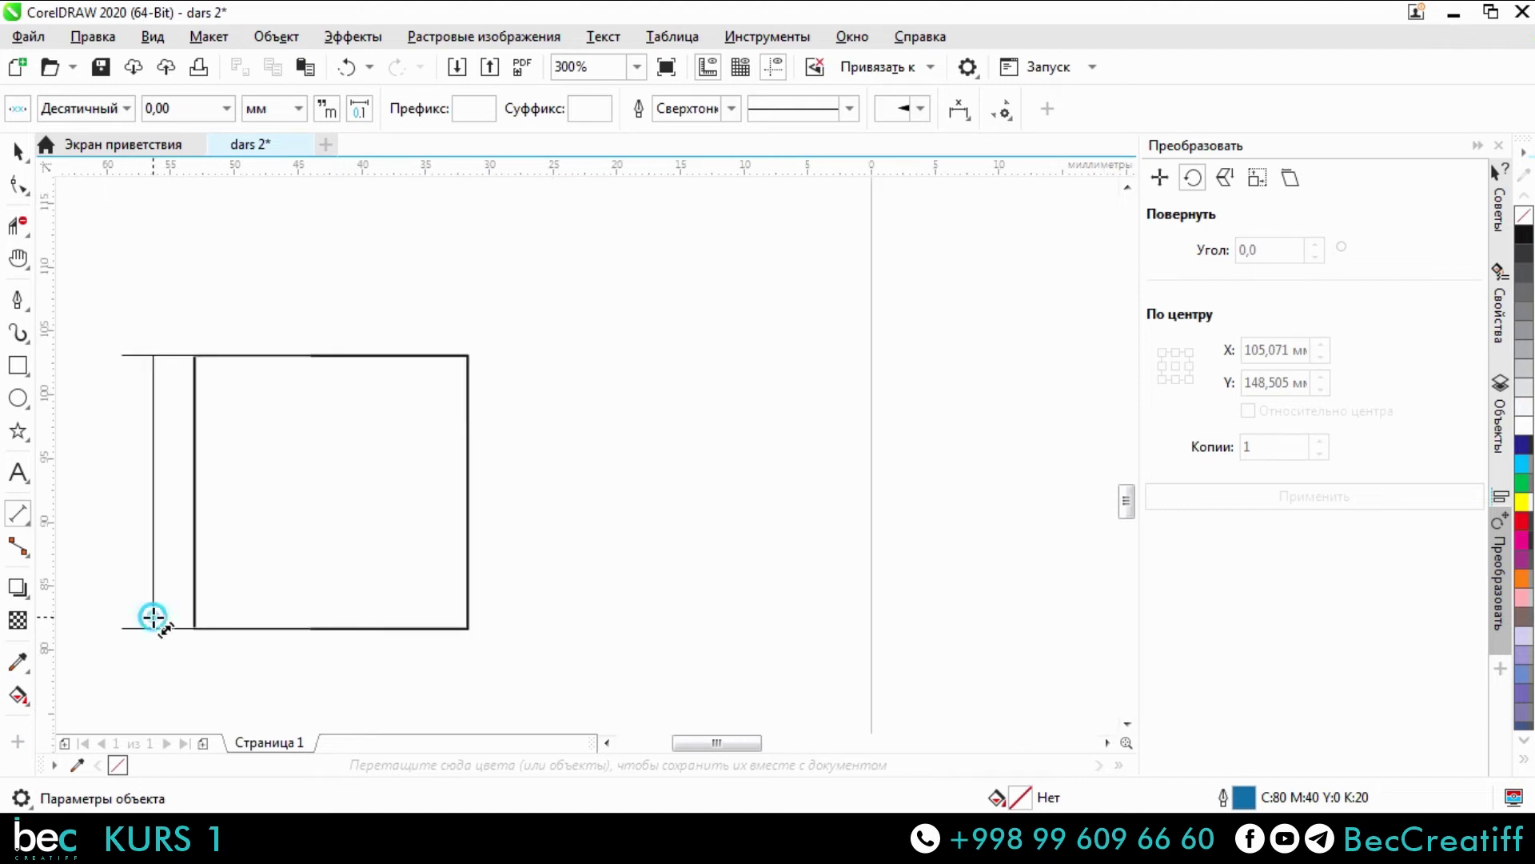
scroll(205, 566, left, 2)
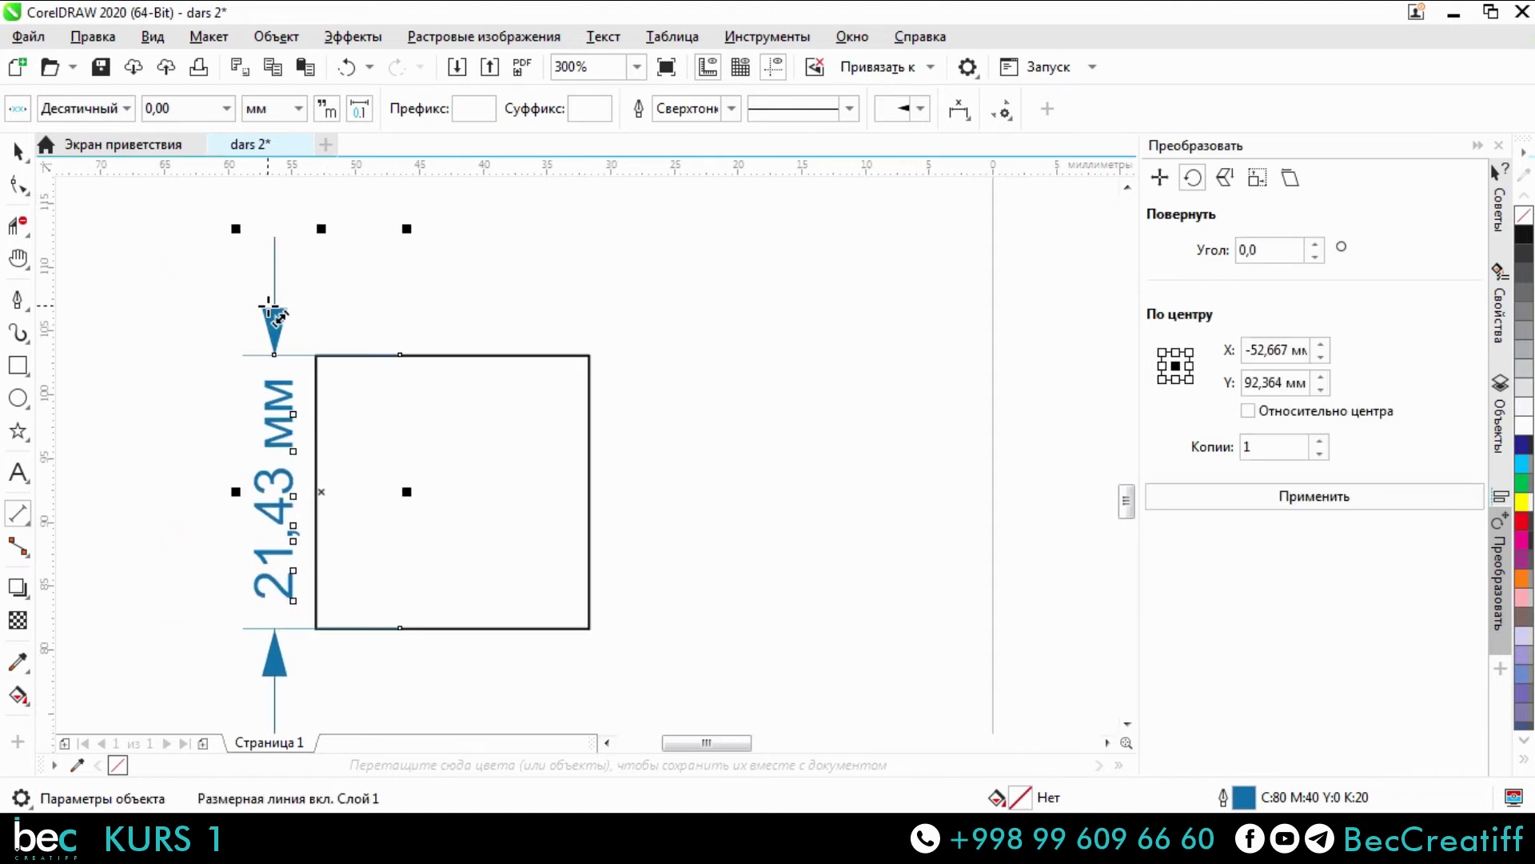
scroll(274, 316, up, 2)
scroll(308, 504, down, 4)
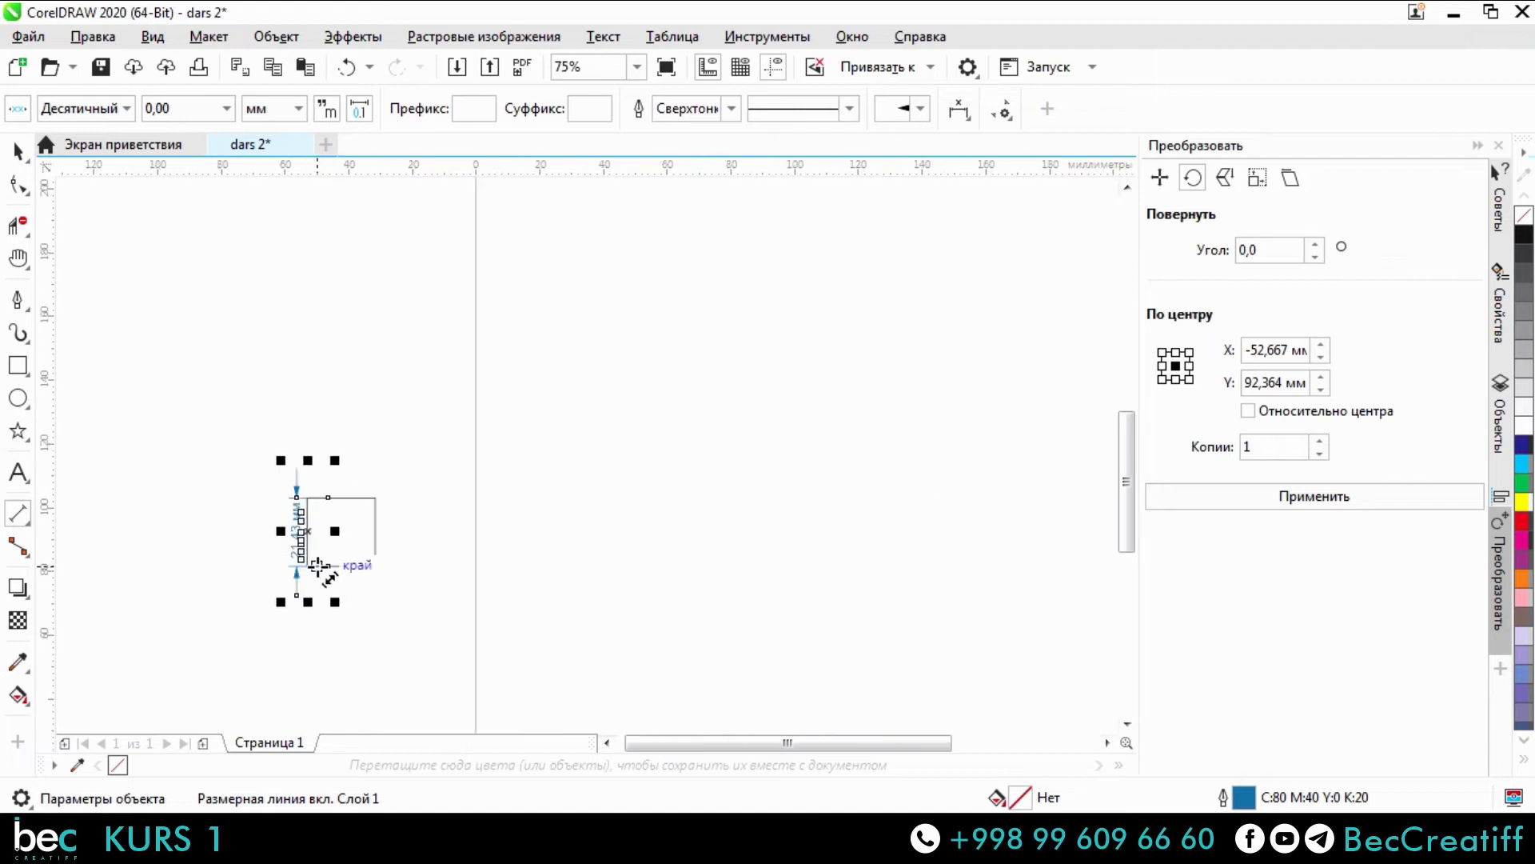
Delete the parallel height dimension beside the square.
scroll(318, 566, up, 3)
scroll(287, 565, down, 1)
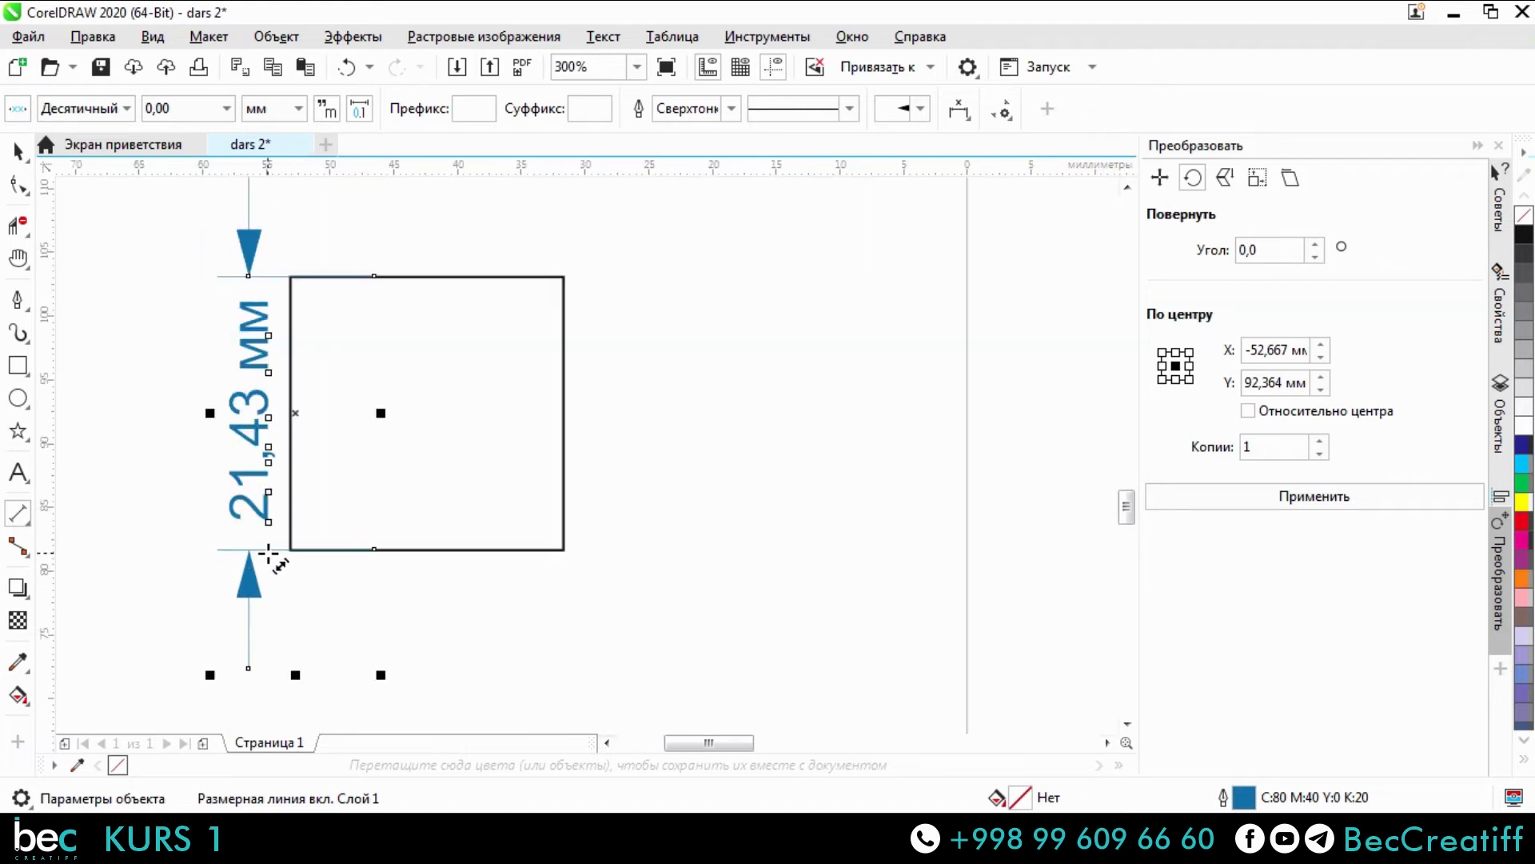
click(16, 150)
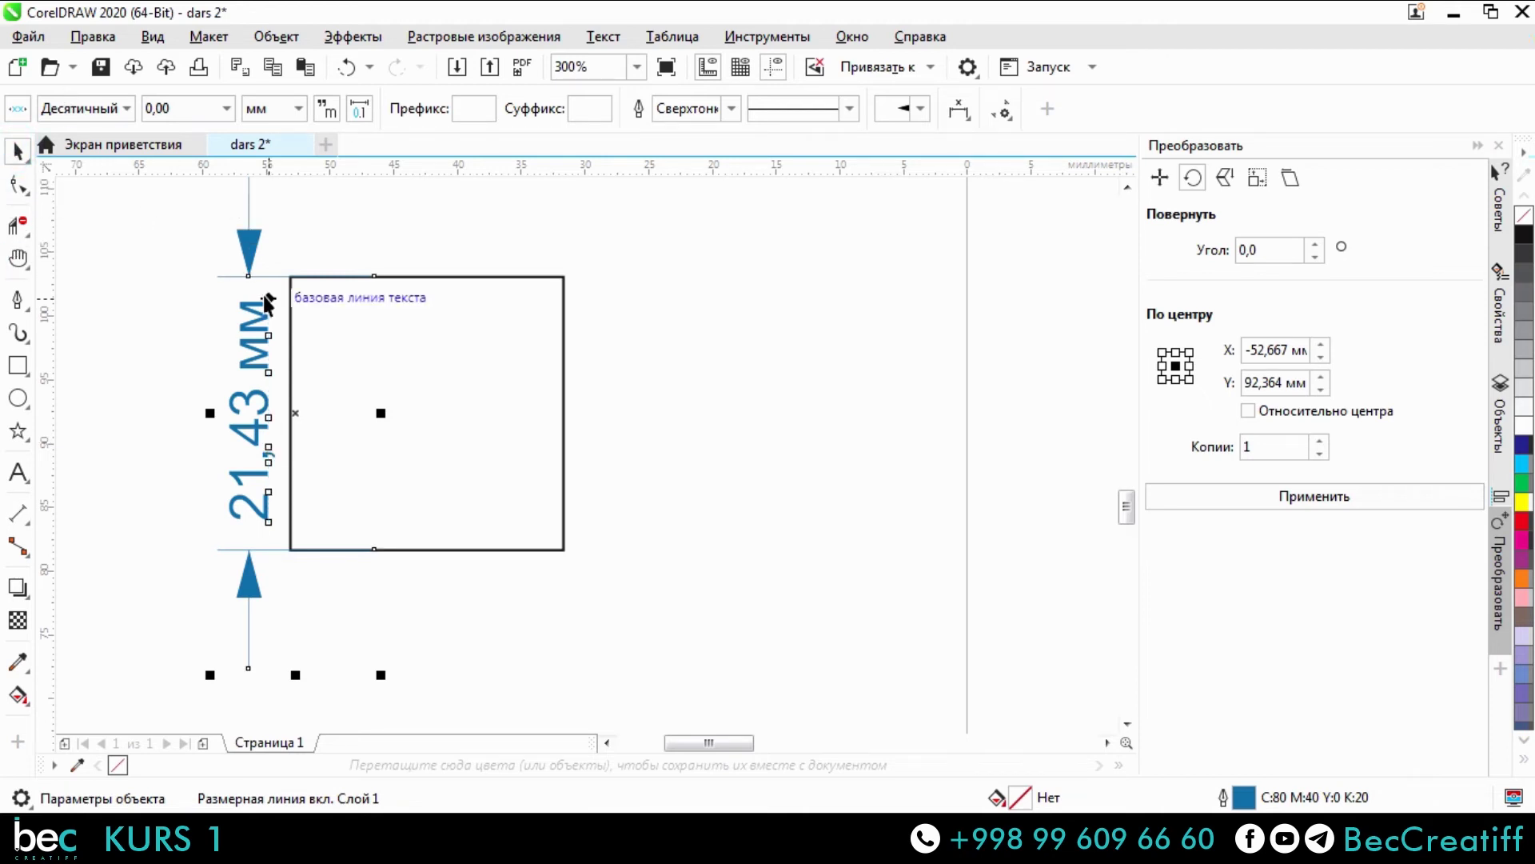
click(315, 213)
click(266, 340)
key(Delete)
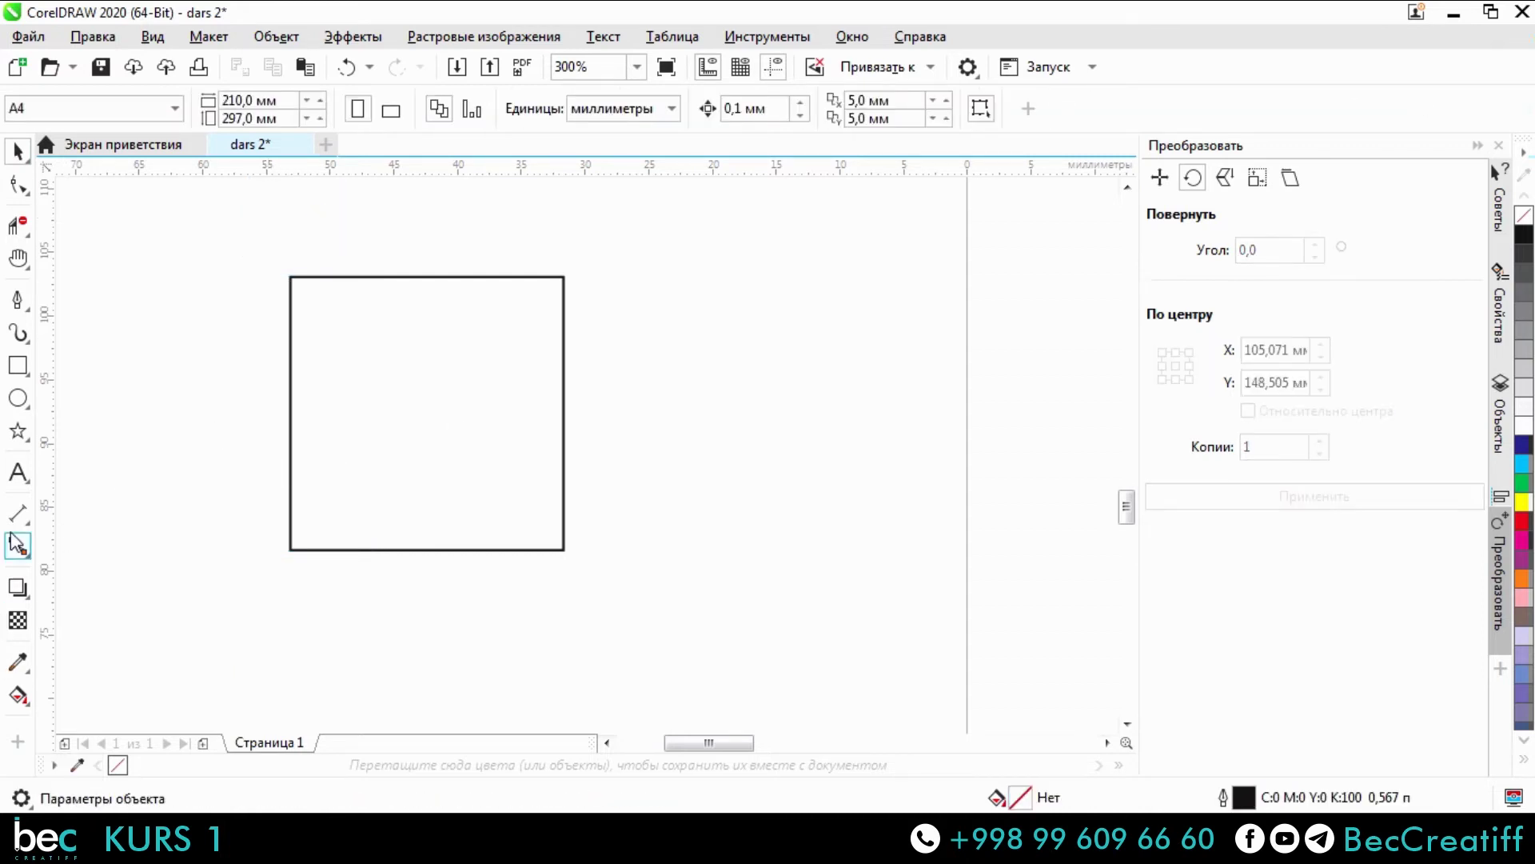
Add an angular dimension to the square's lower-left corner, from its lower edge to its left edge, placing the arc inside the square.
click(30, 525)
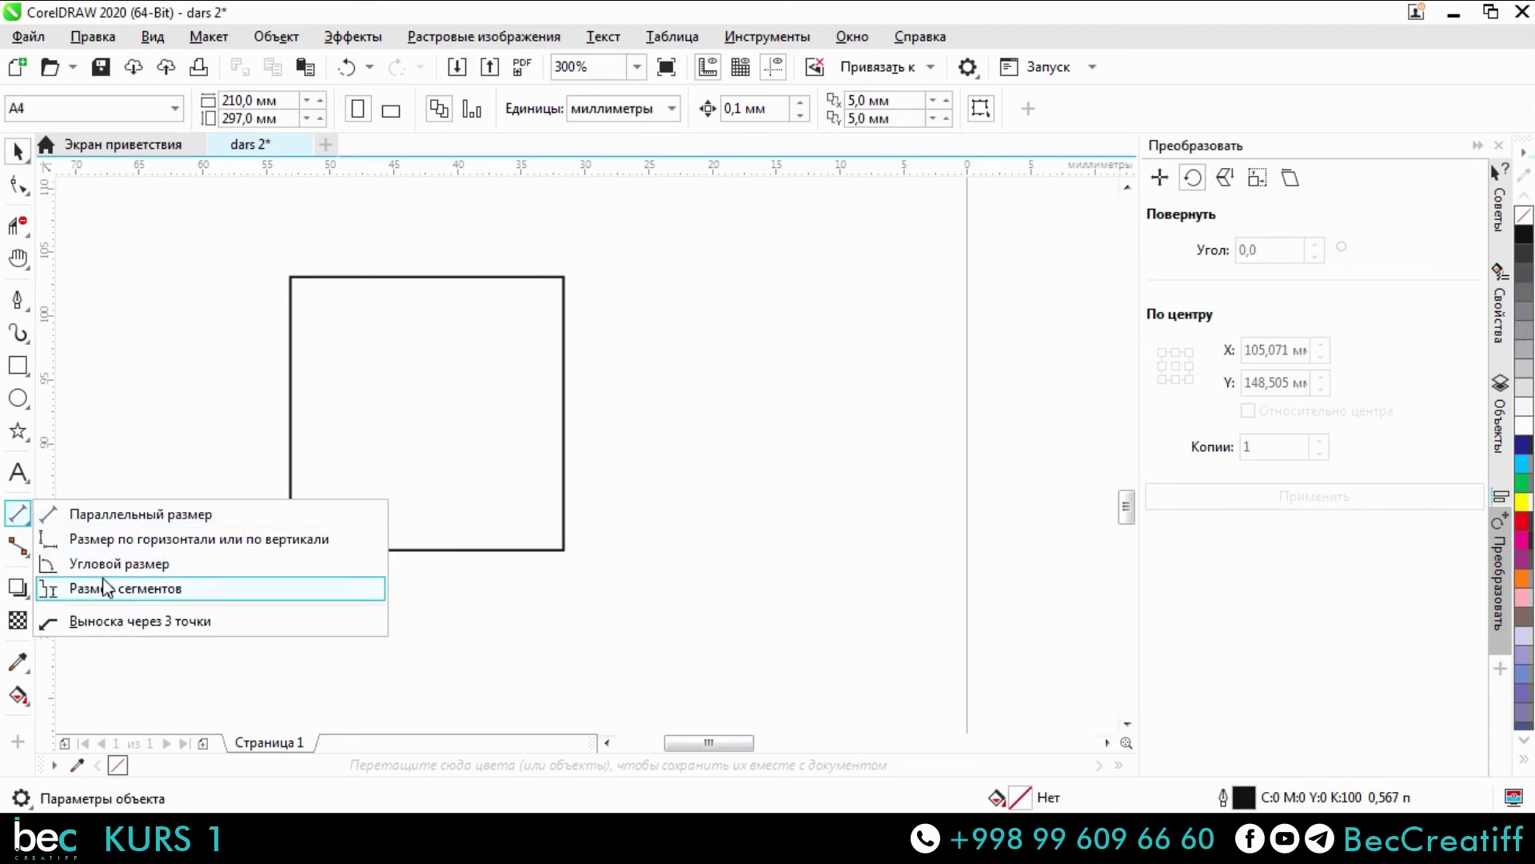
click(120, 562)
scroll(329, 583, up, 2)
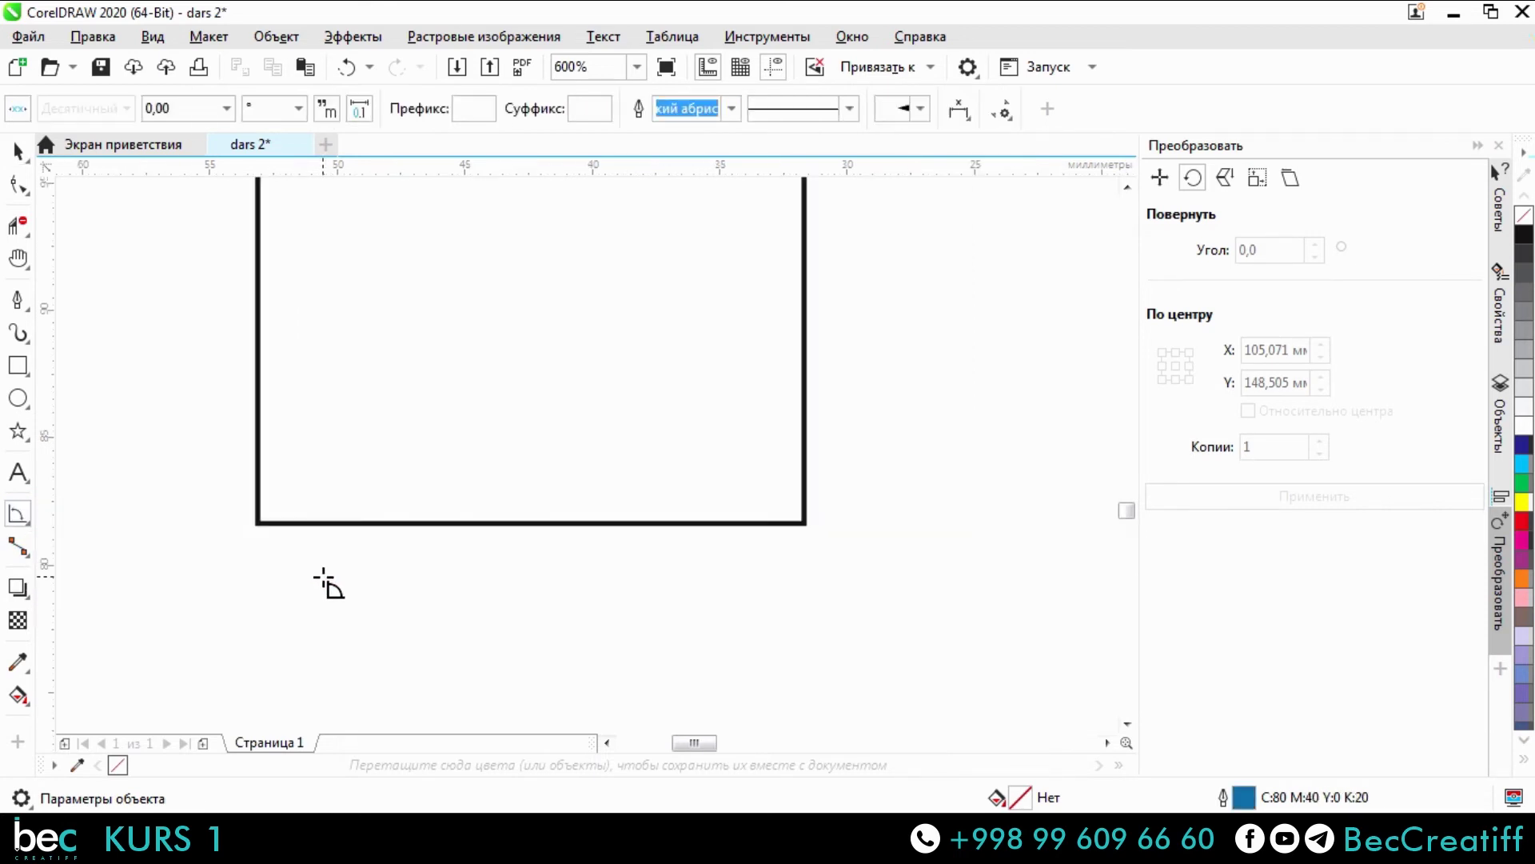
scroll(329, 579, up, 1)
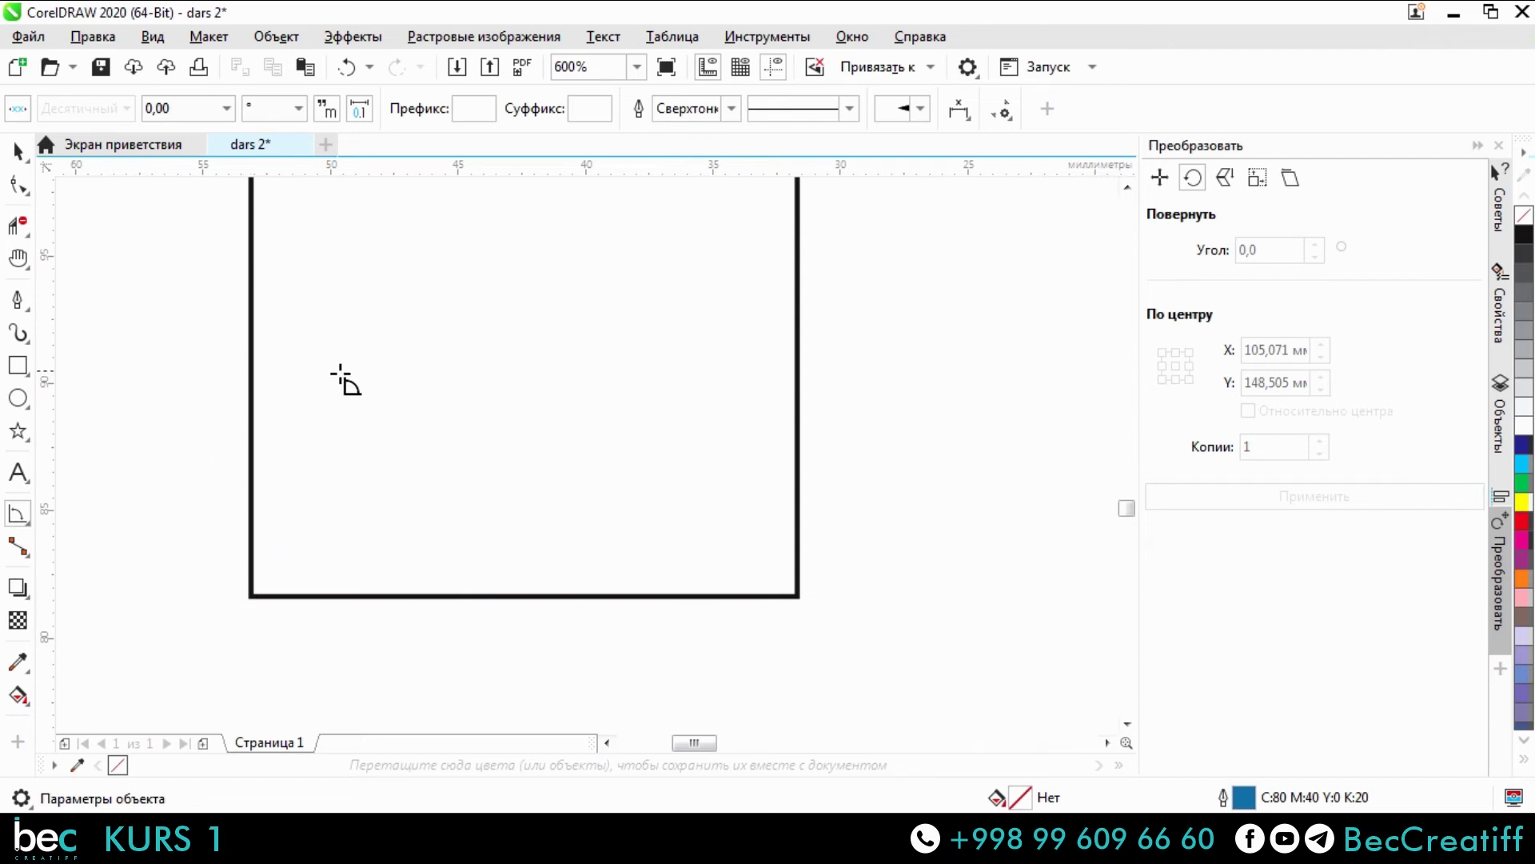
click(252, 596)
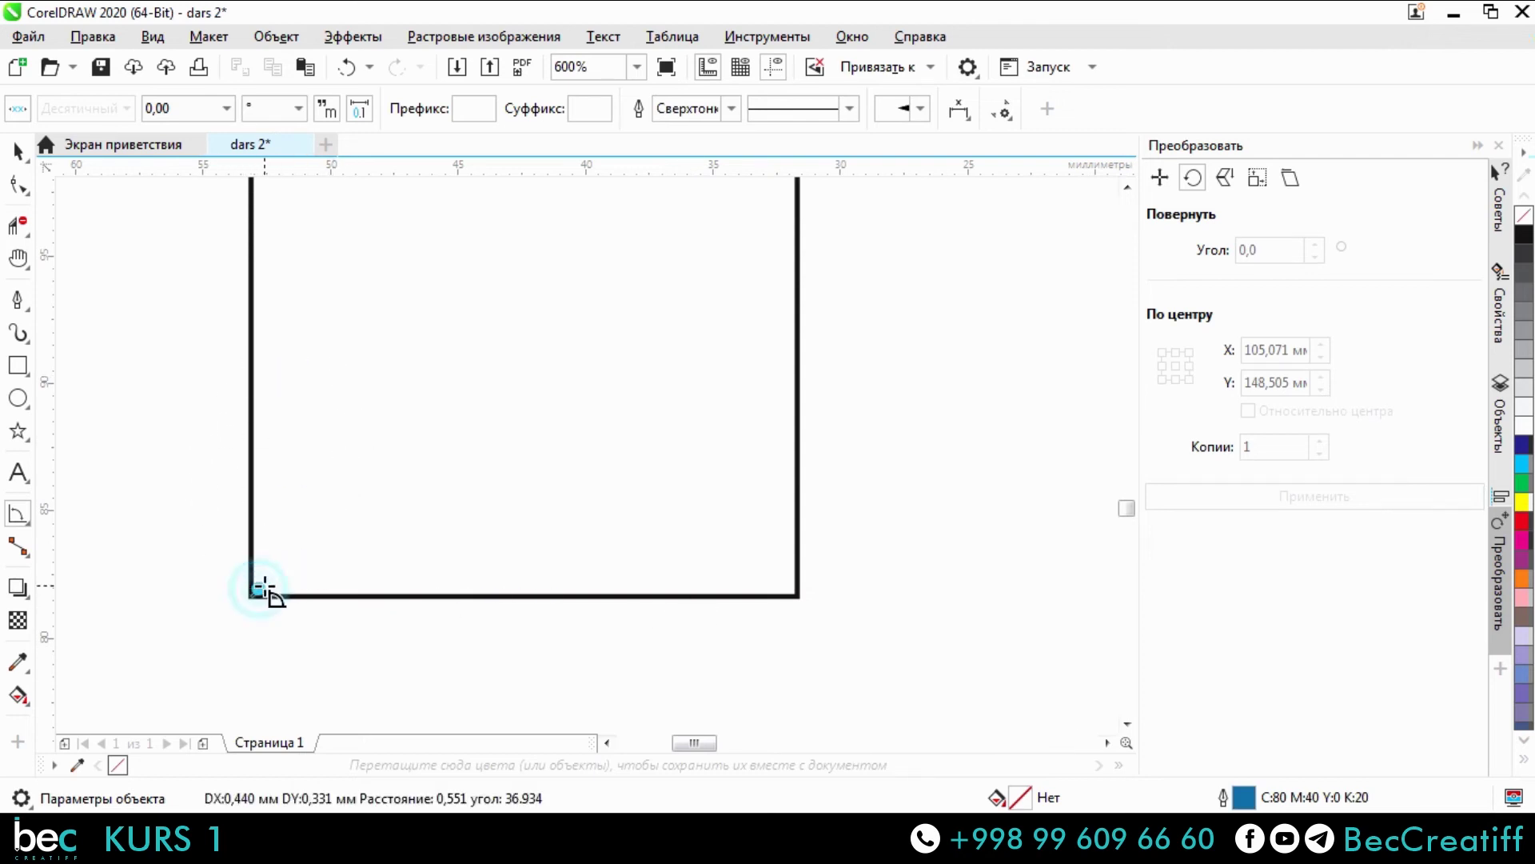
click(440, 264)
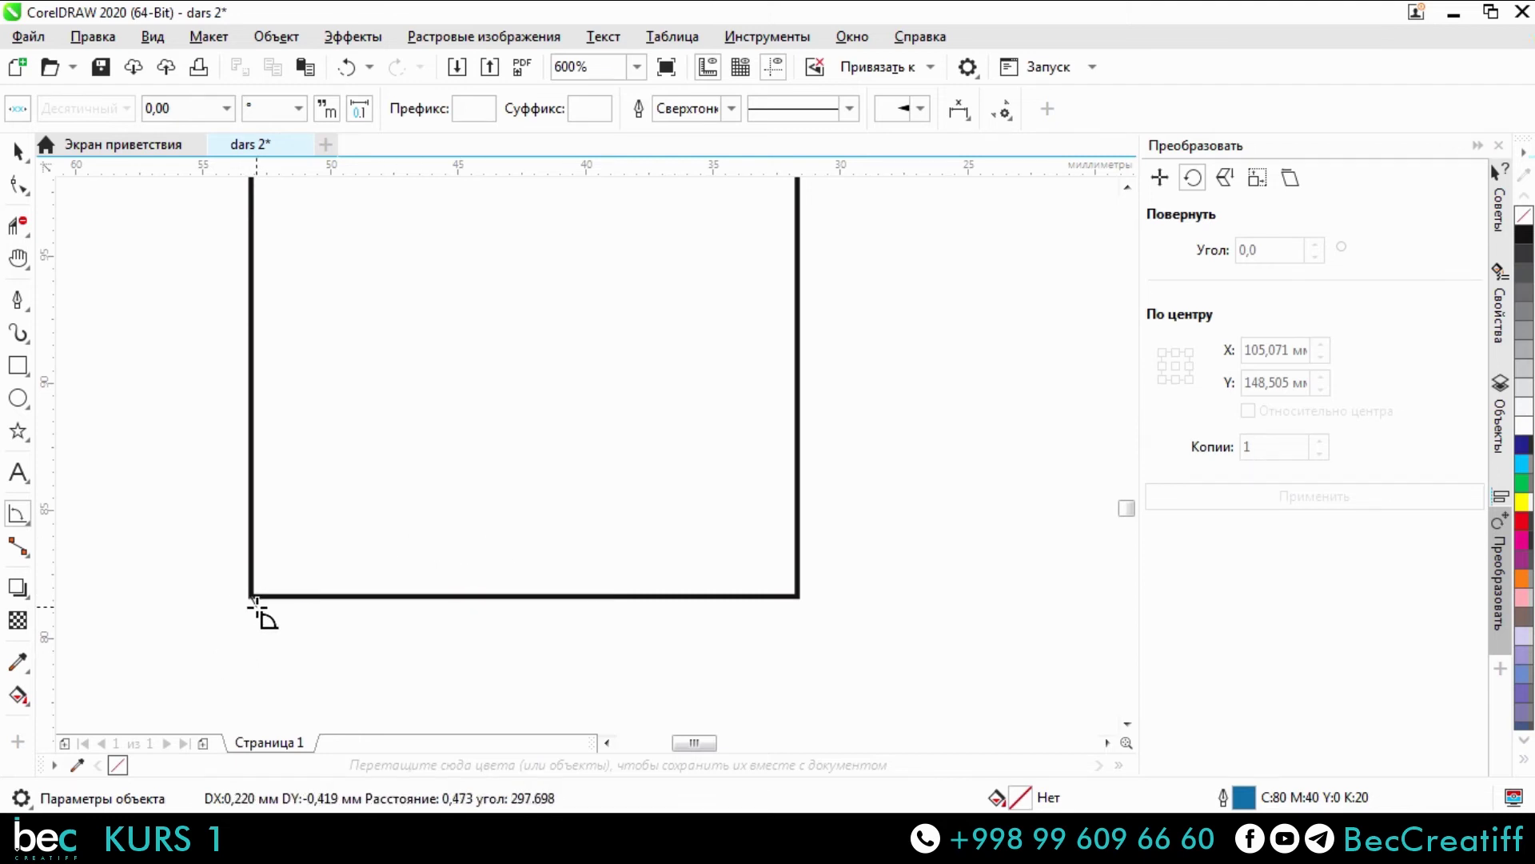
click(566, 596)
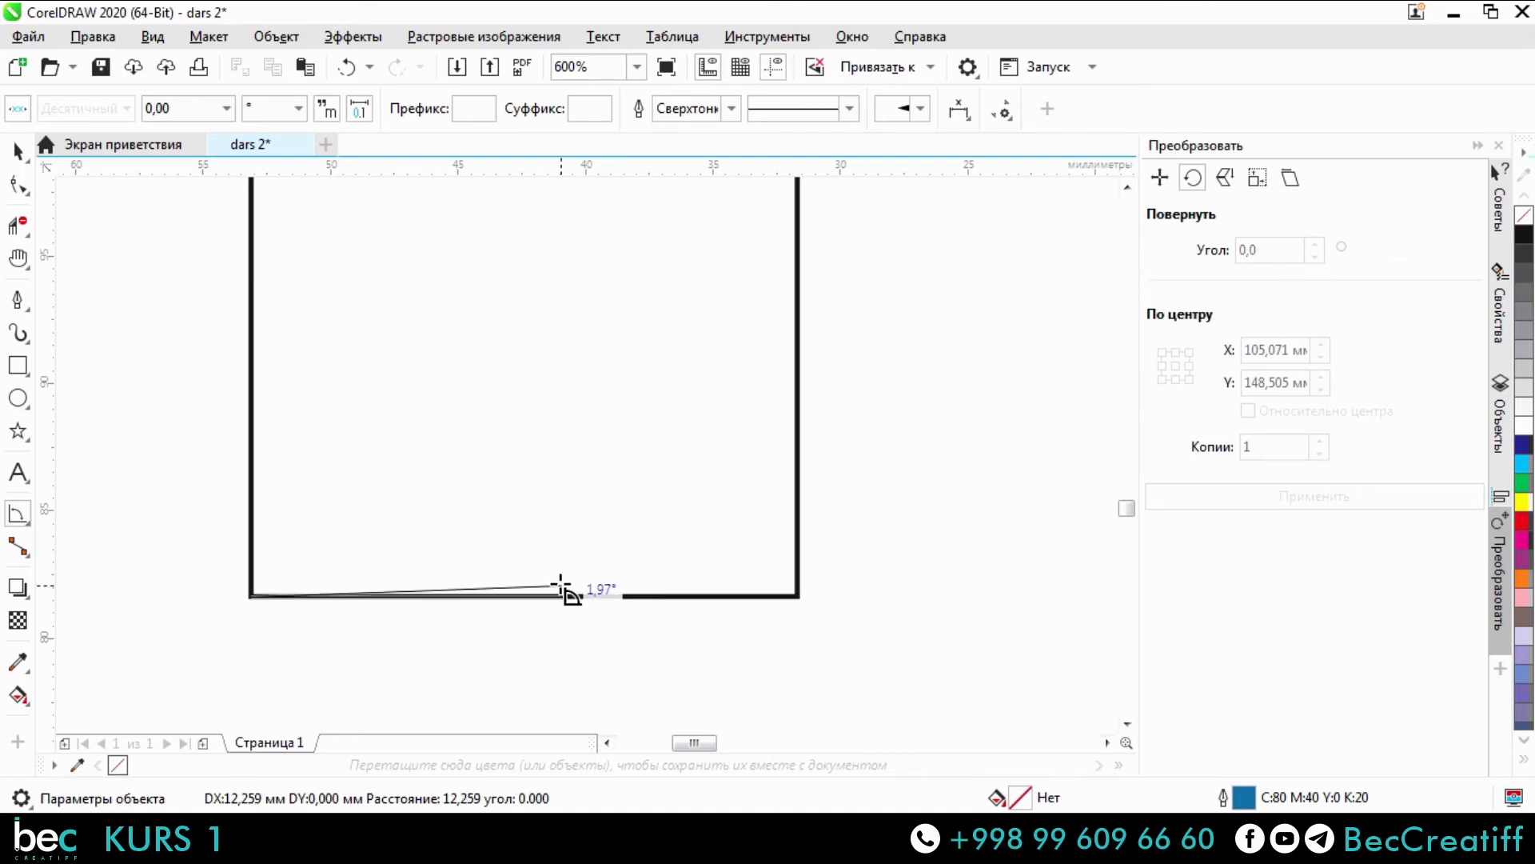
click(250, 316)
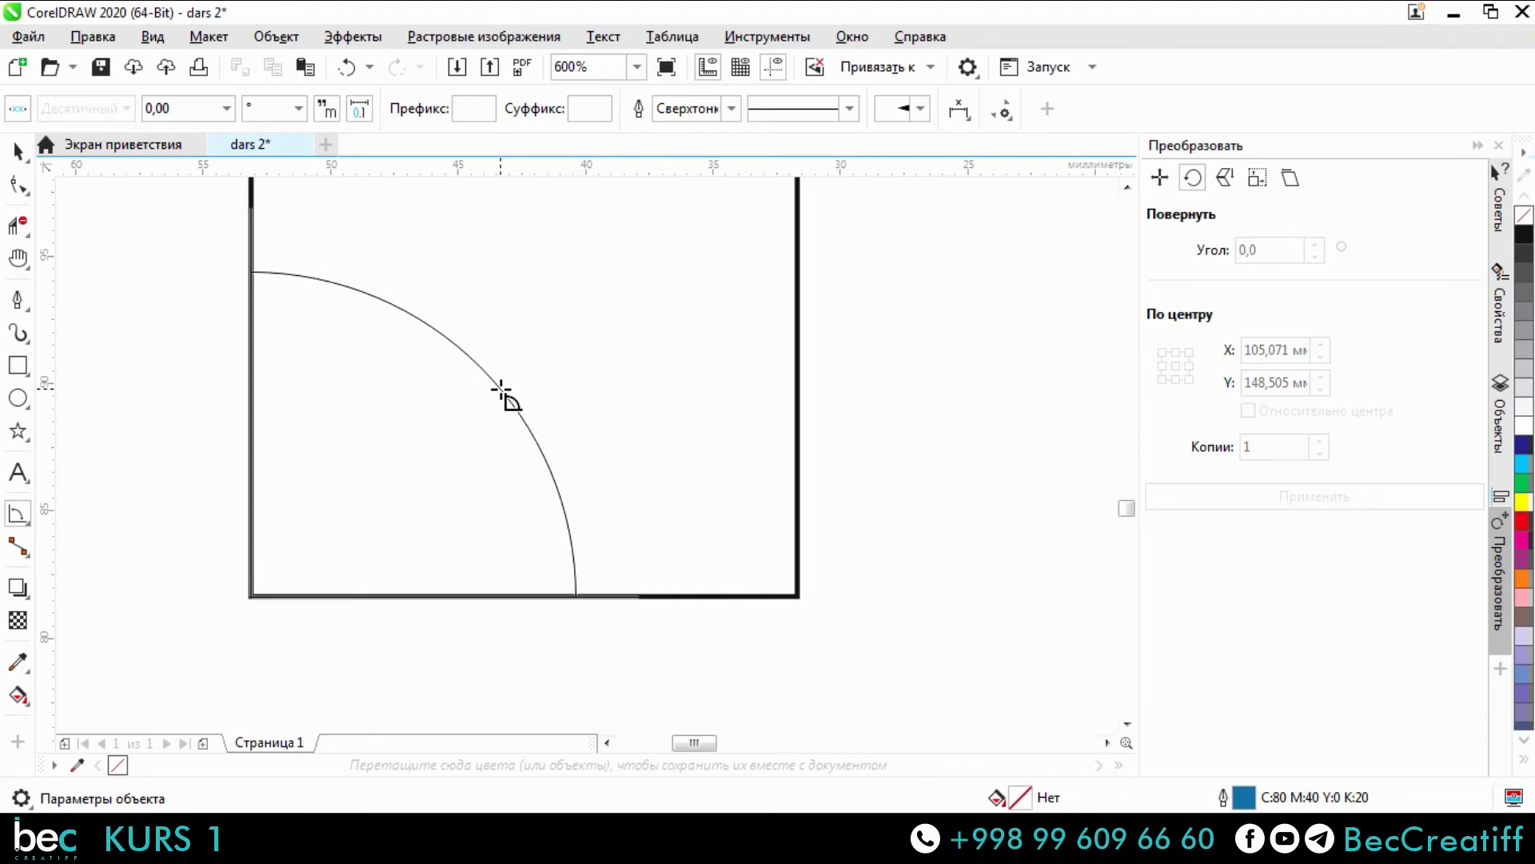
click(501, 390)
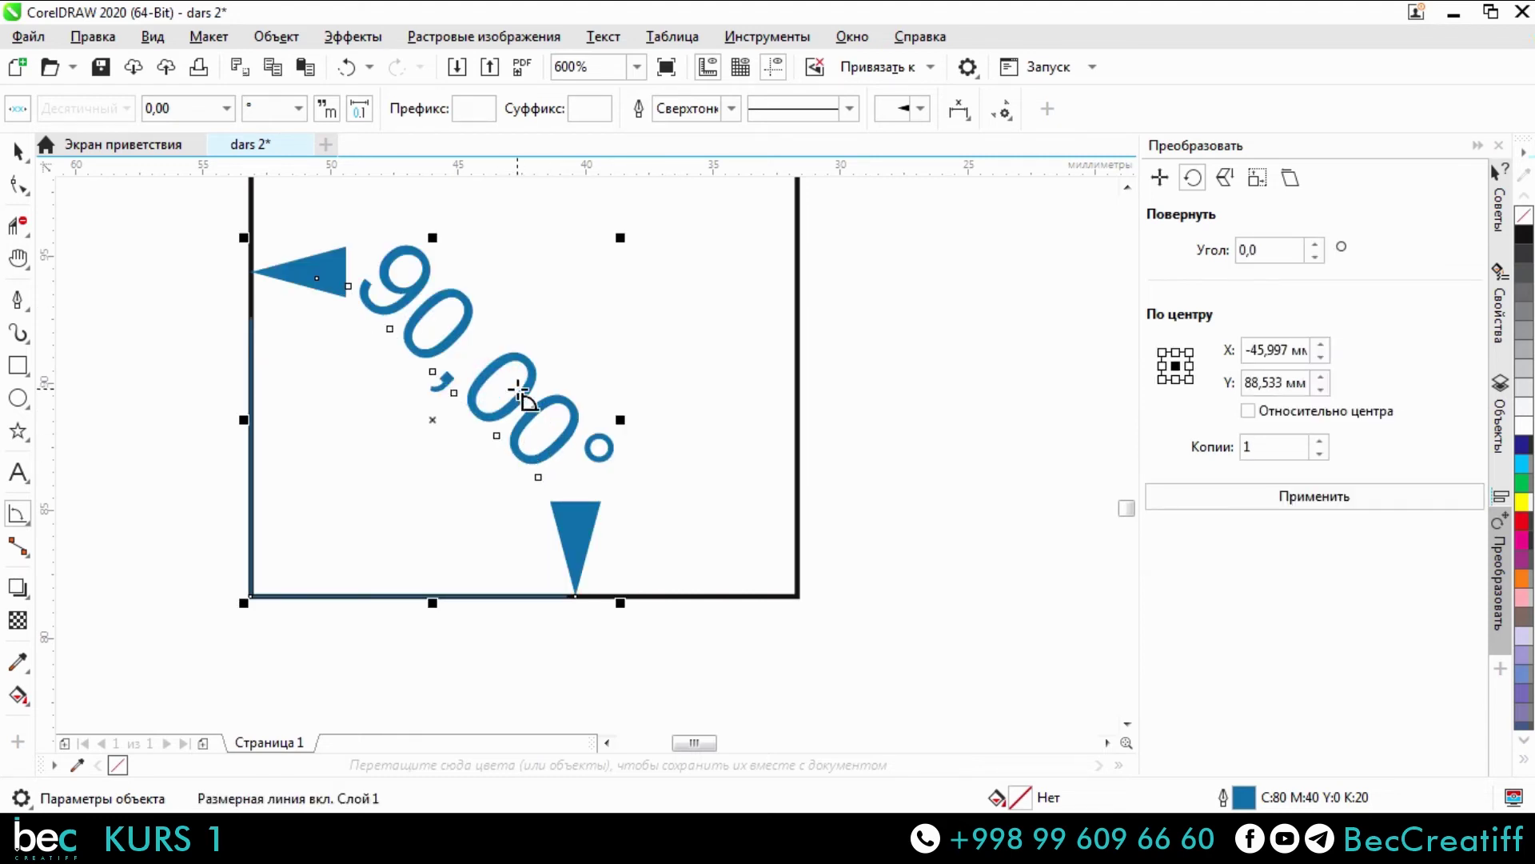
Delete the angular dimension from the square's lower-left corner.
scroll(528, 404, down, 2)
scroll(515, 403, up, 2)
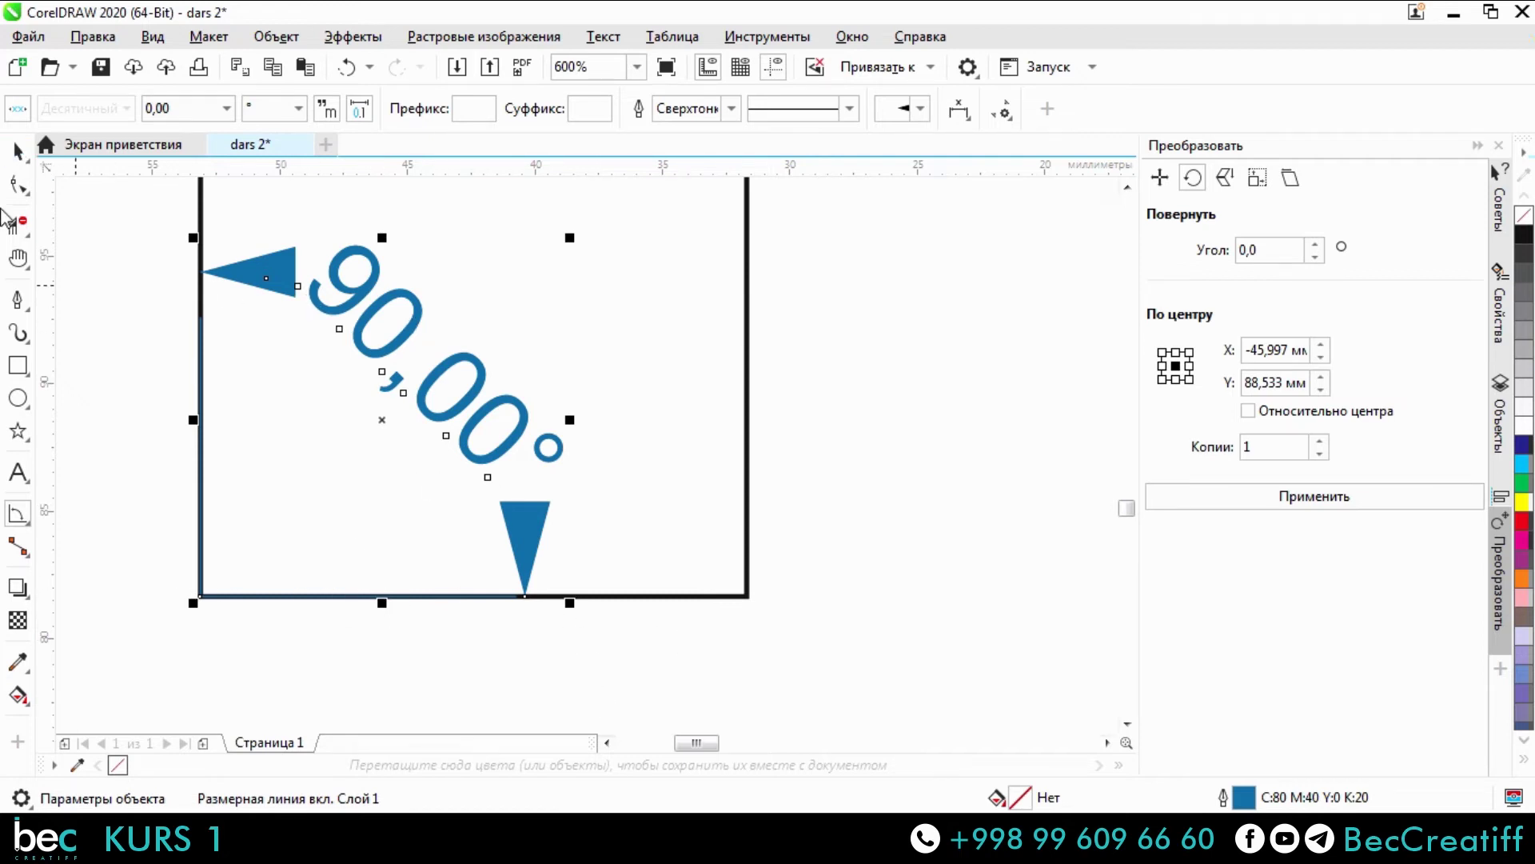
click(18, 150)
click(756, 474)
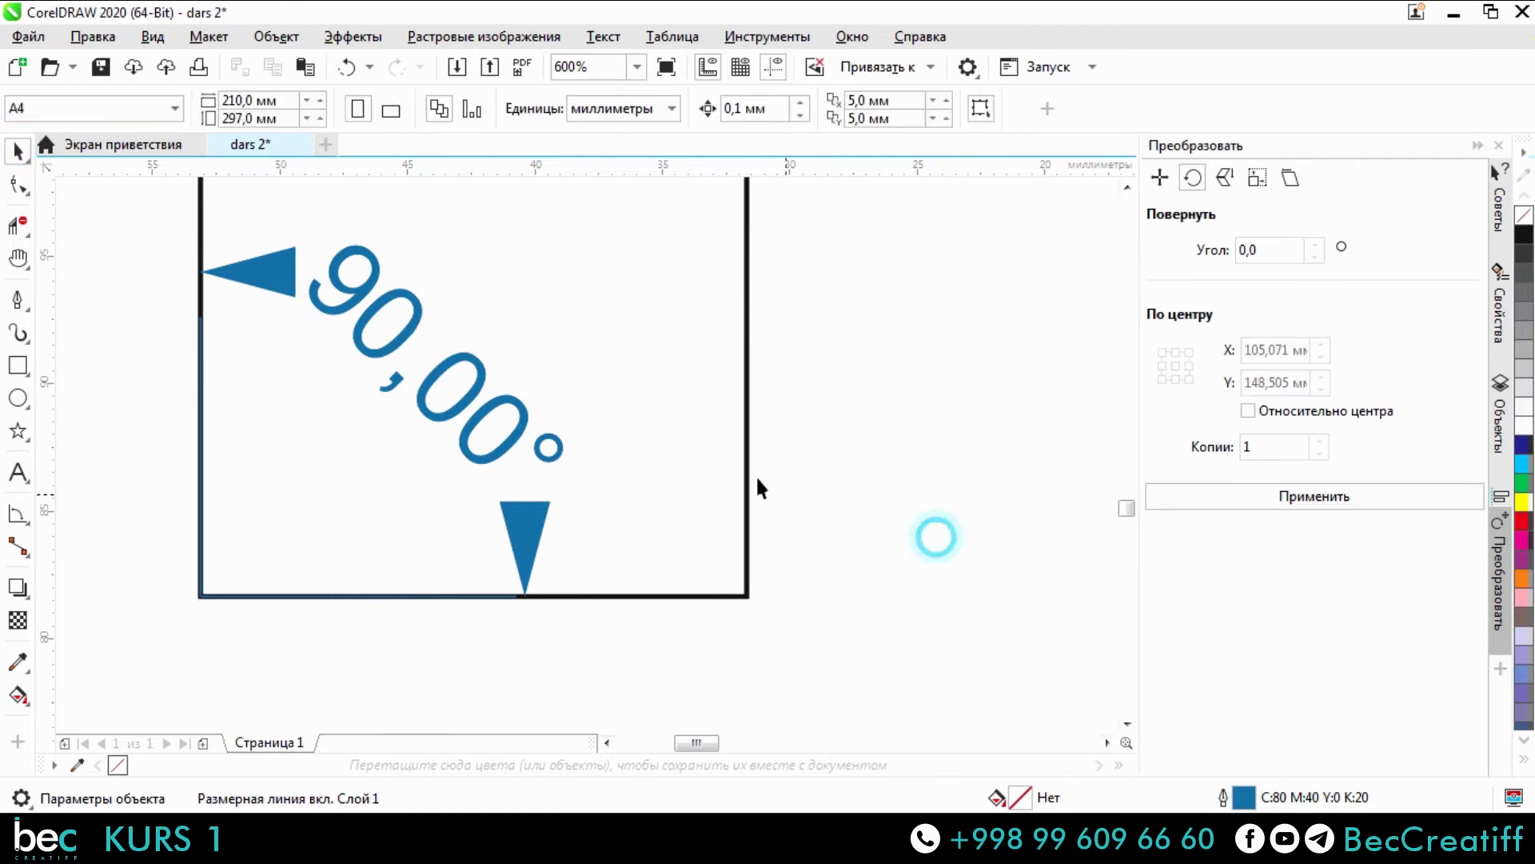
click(526, 415)
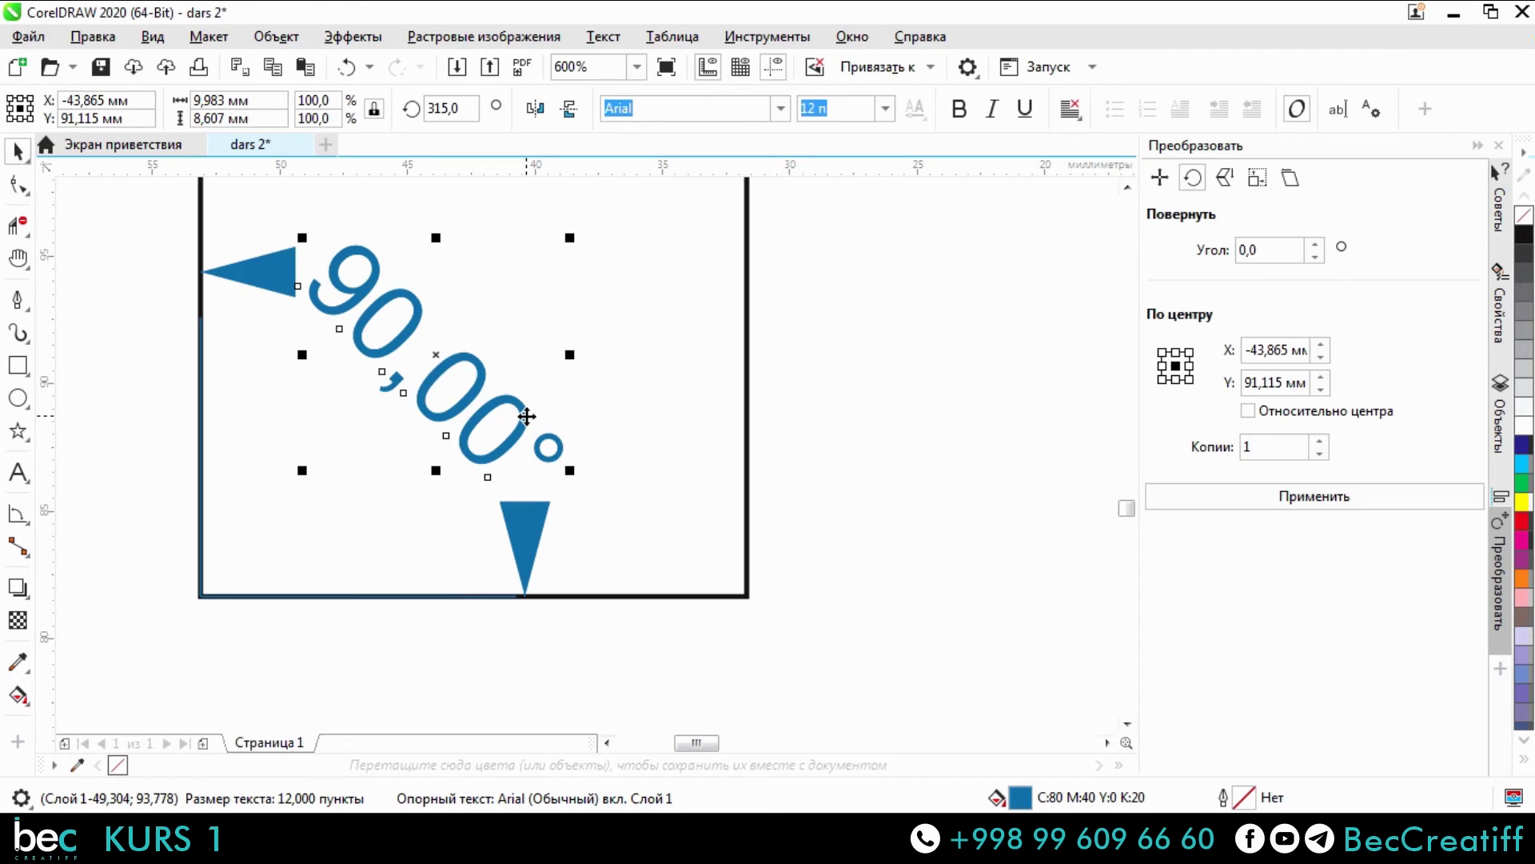
key(Delete)
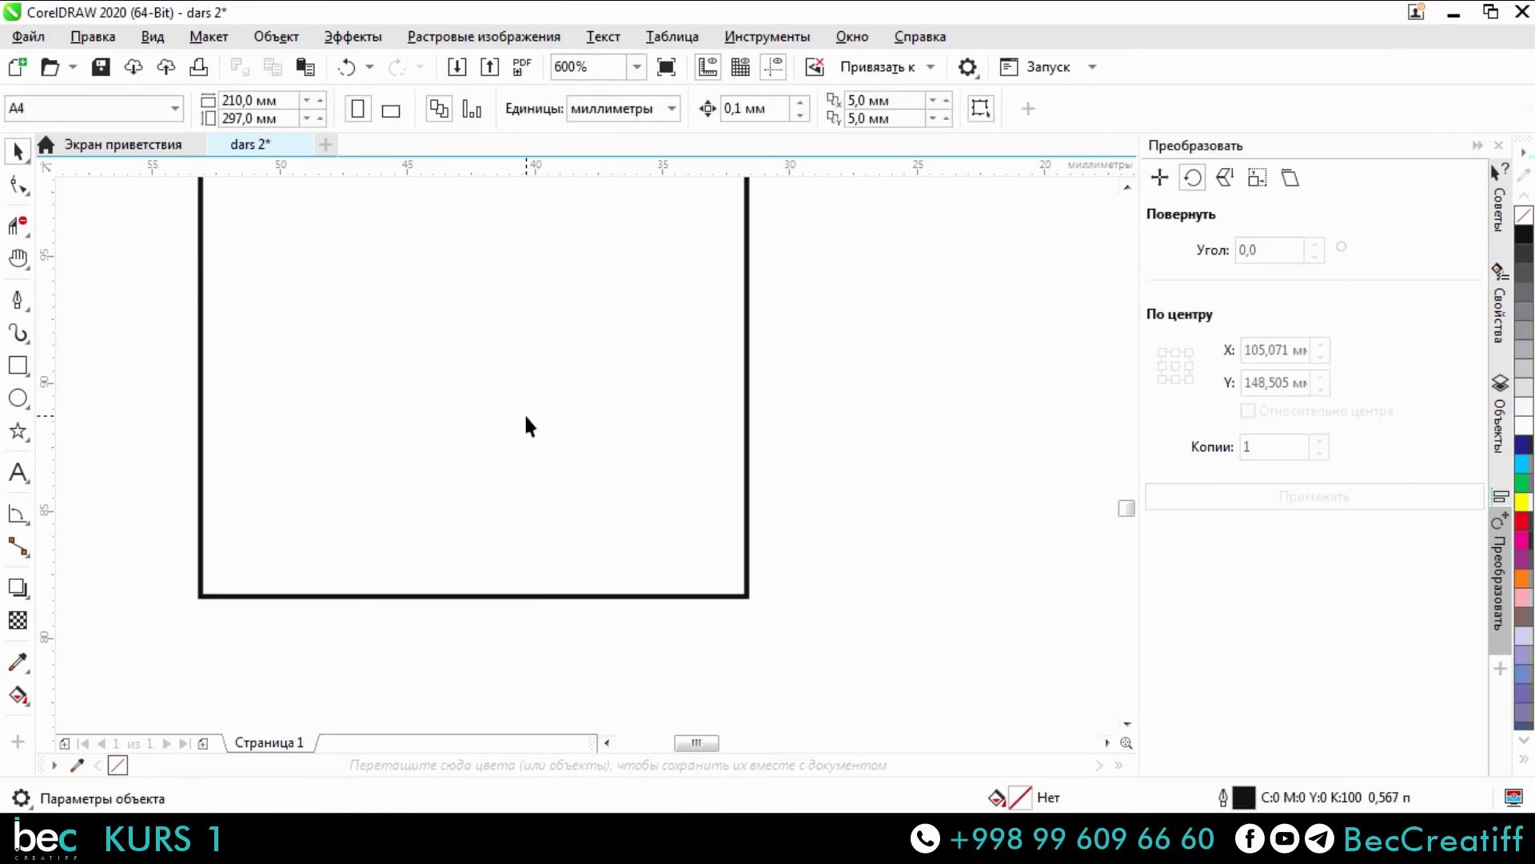
Delete the square to the left of the page.
scroll(525, 413, down, 4)
drag(335, 246, 752, 600)
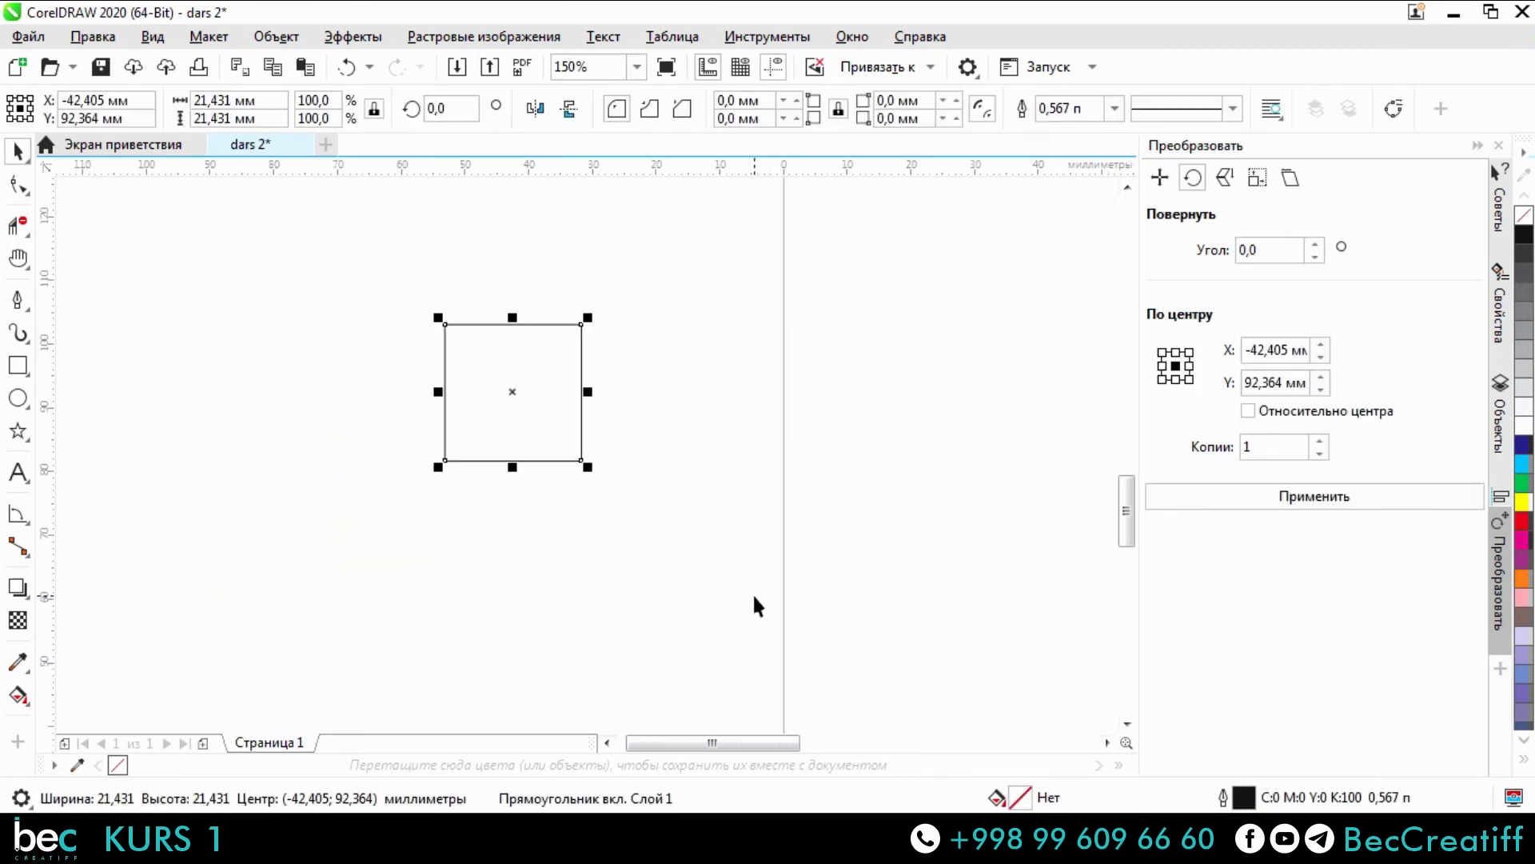
key(Delete)
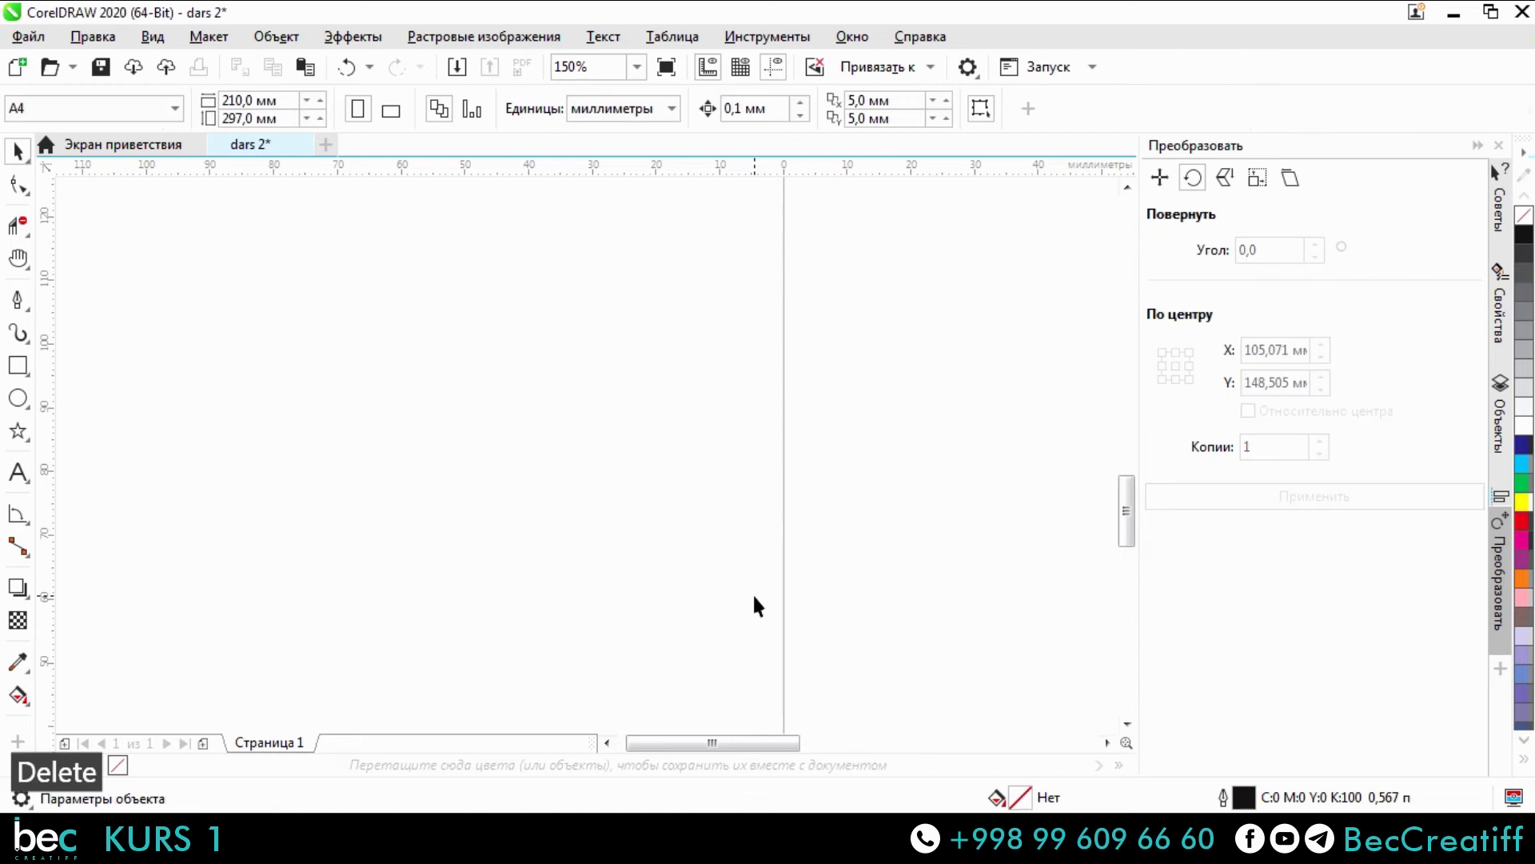
click(29, 559)
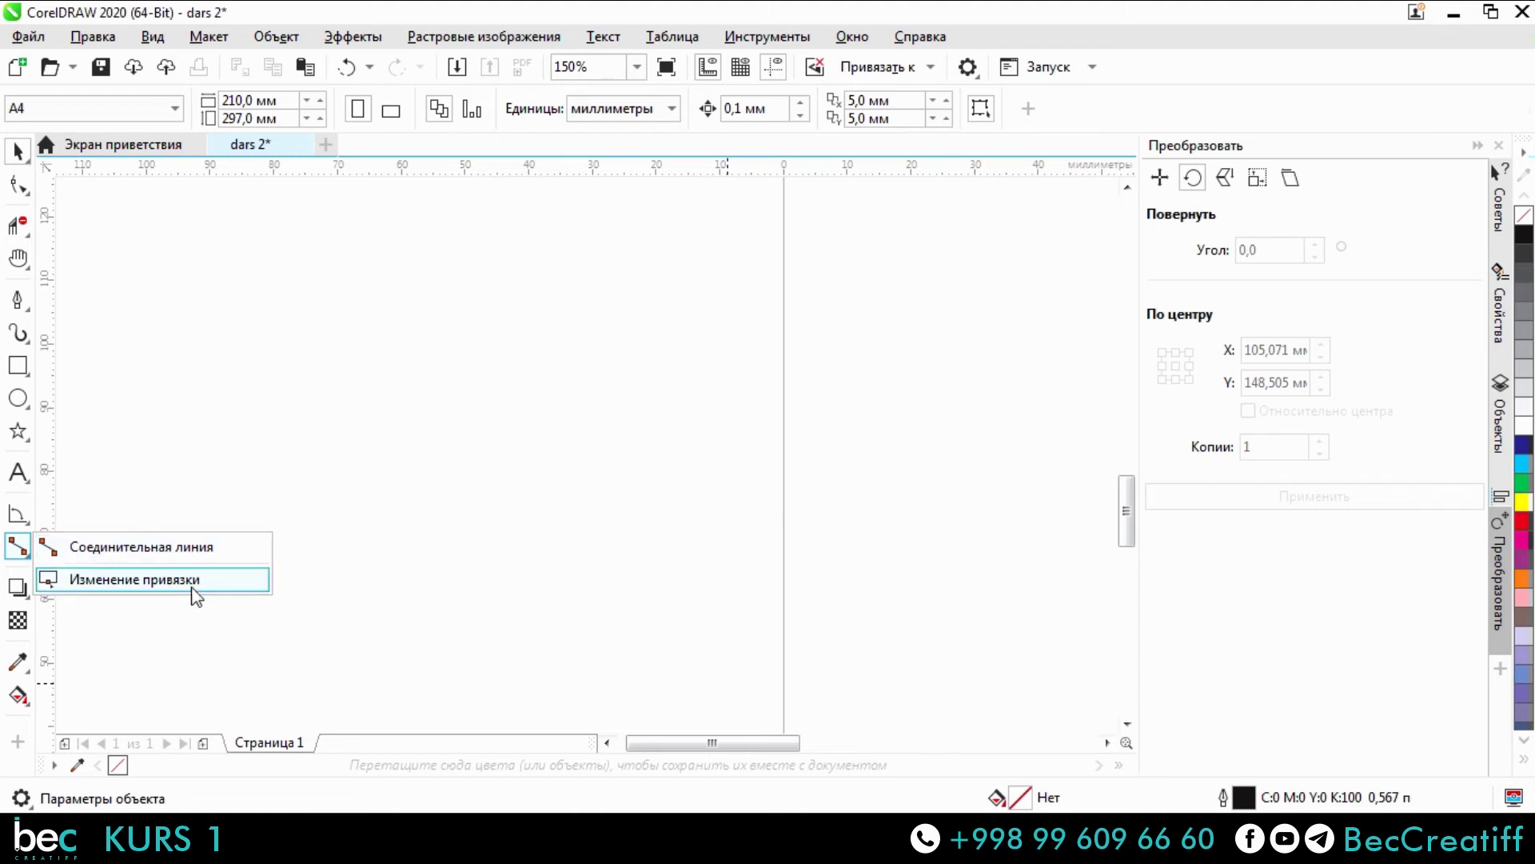
click(28, 601)
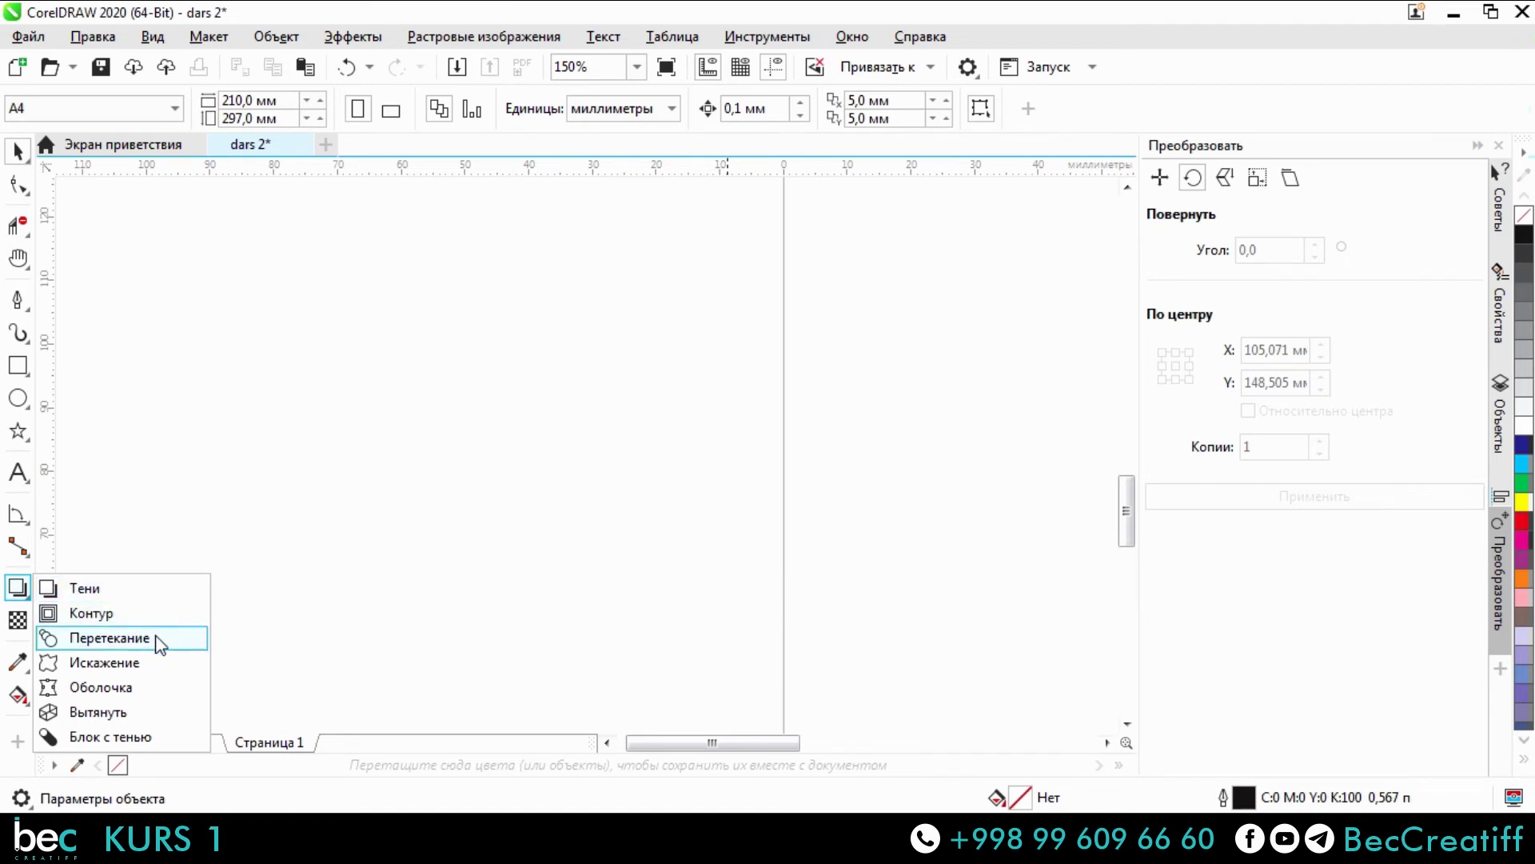
click(91, 613)
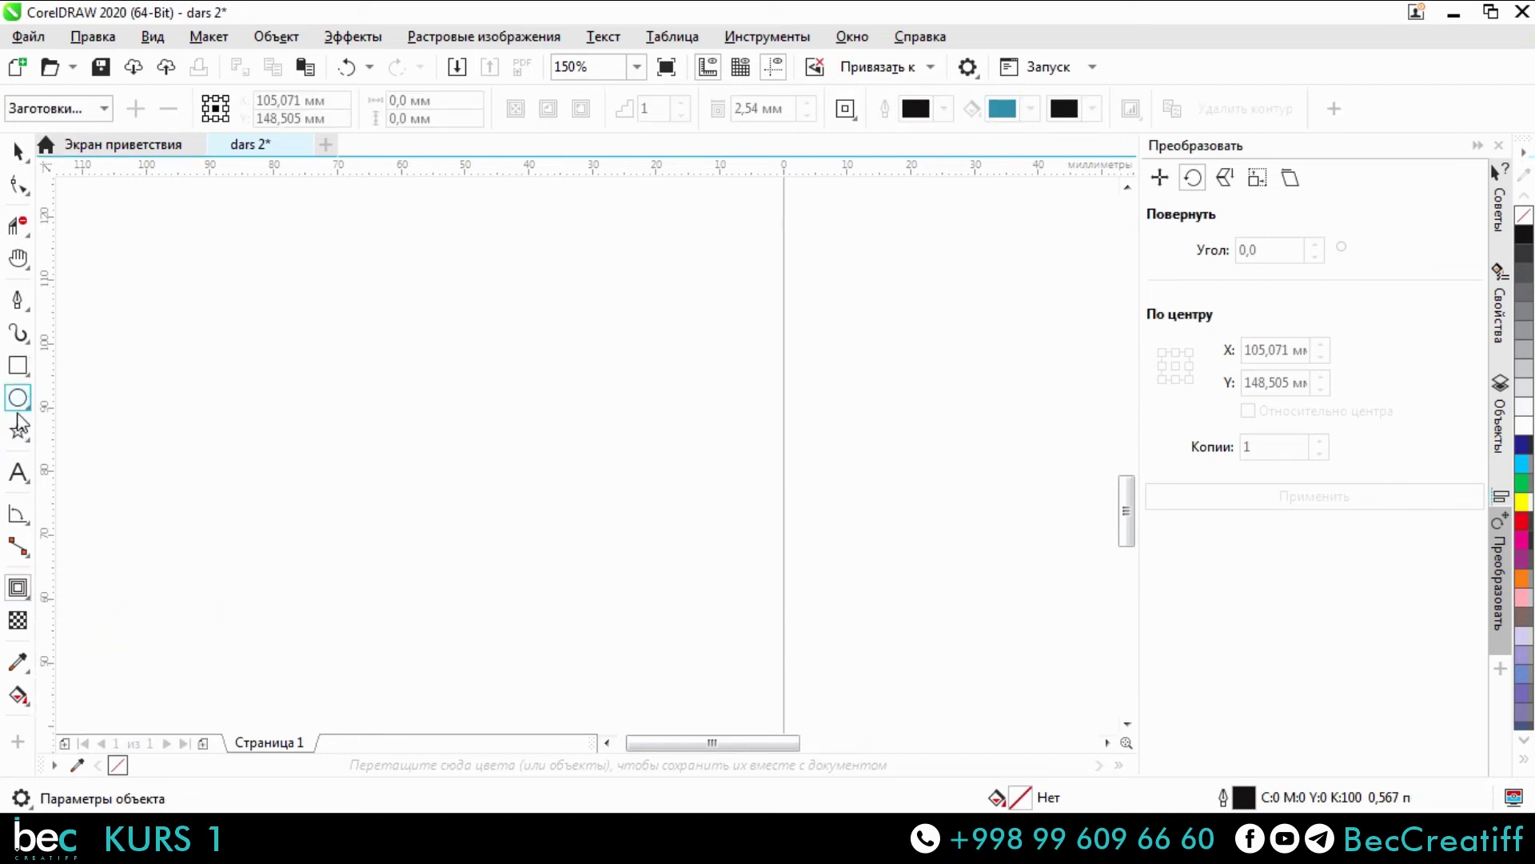
Draw a five-pointed star about 46.5 mm wide and 44.2 mm high to the left of the page, removing any stray shape.
click(19, 428)
mouse_move(480, 328)
mouse_down()
mouse_move(394, 328)
mouse_move(631, 473)
mouse_move(679, 586)
mouse_up()
scroll(610, 419, up, 1)
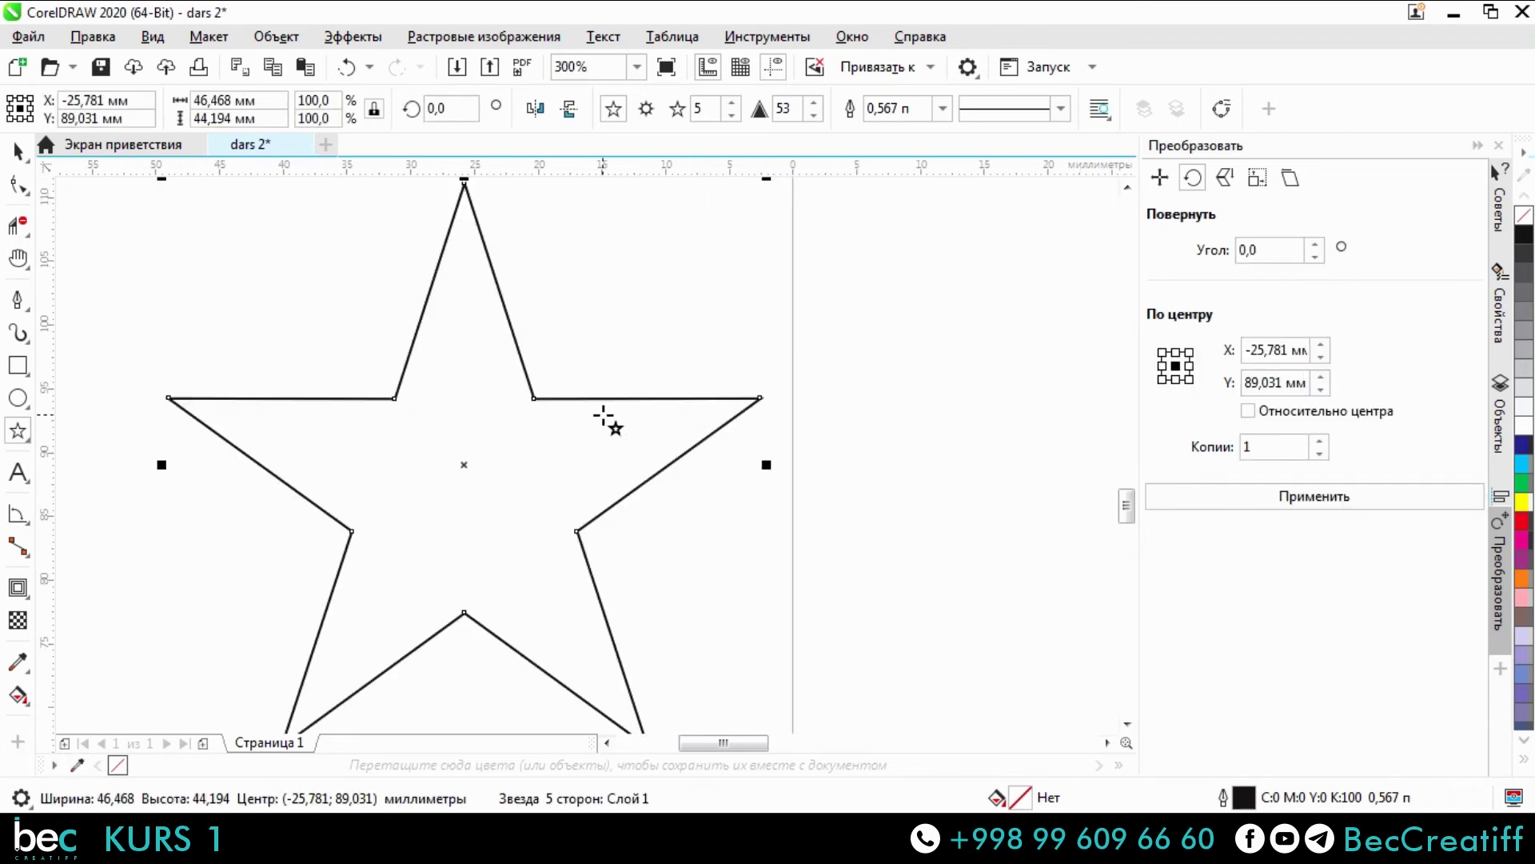
scroll(478, 485, up, 1)
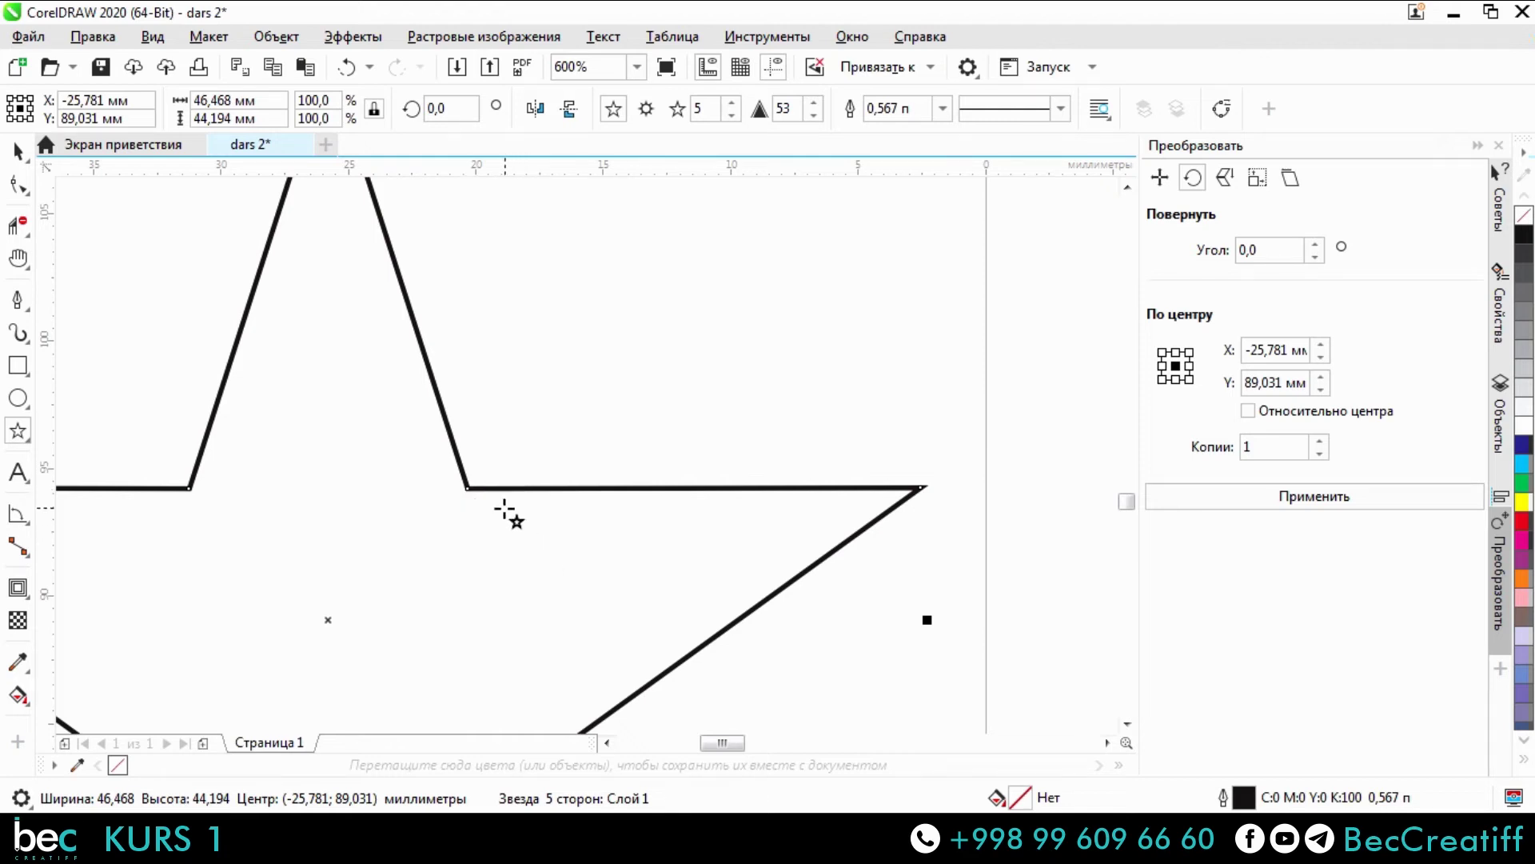
mouse_move(506, 488)
mouse_down()
mouse_move(548, 470)
mouse_move(652, 340)
mouse_up()
key(Delete)
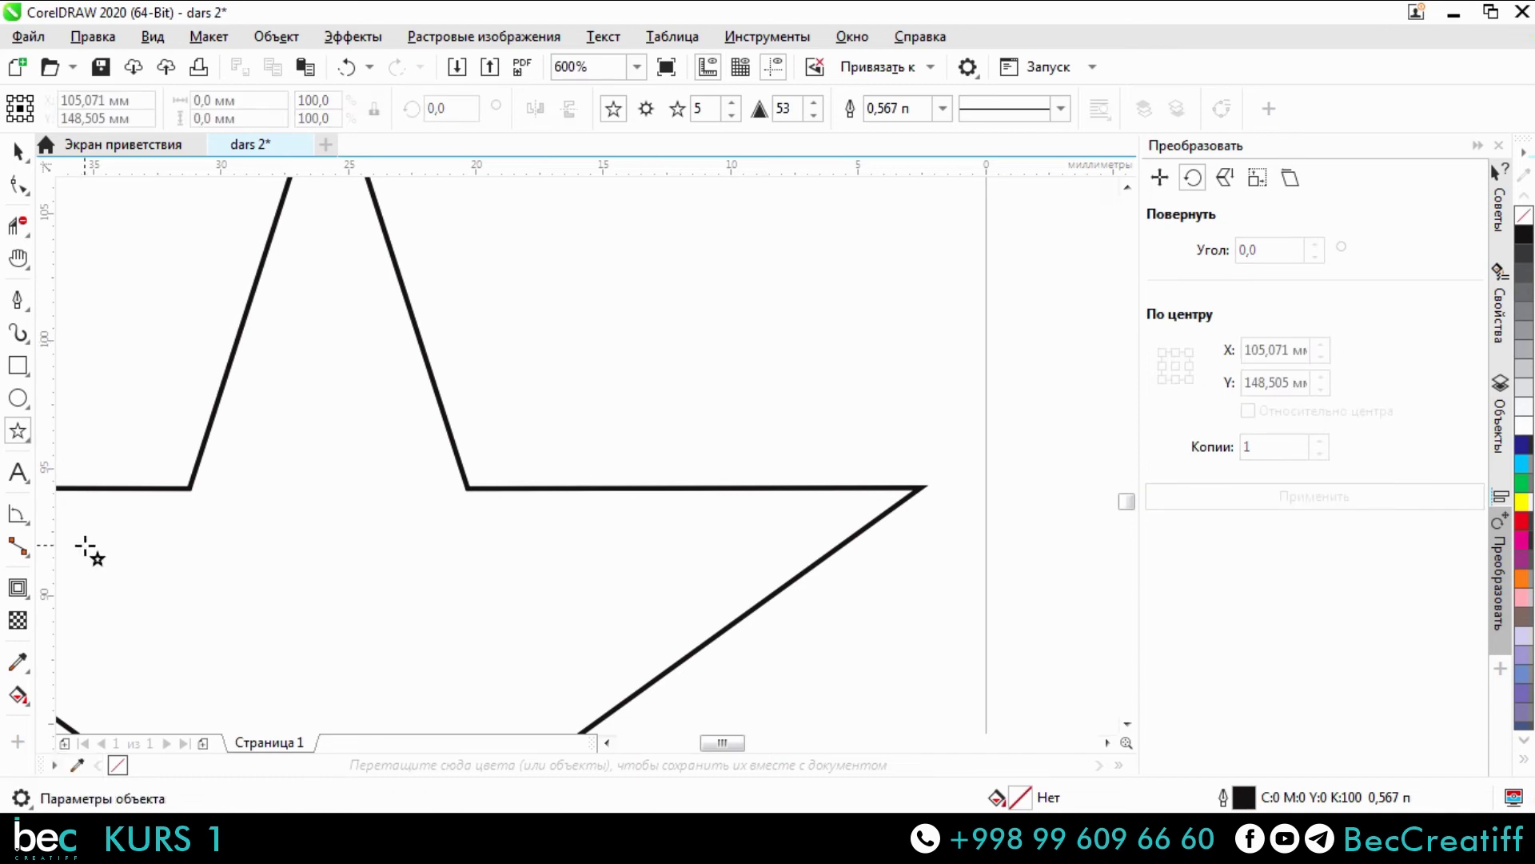
Apply a one-step contour to the star, trying inward and outward offsets and finishing with an inside offset of about 2.7 mm.
click(24, 588)
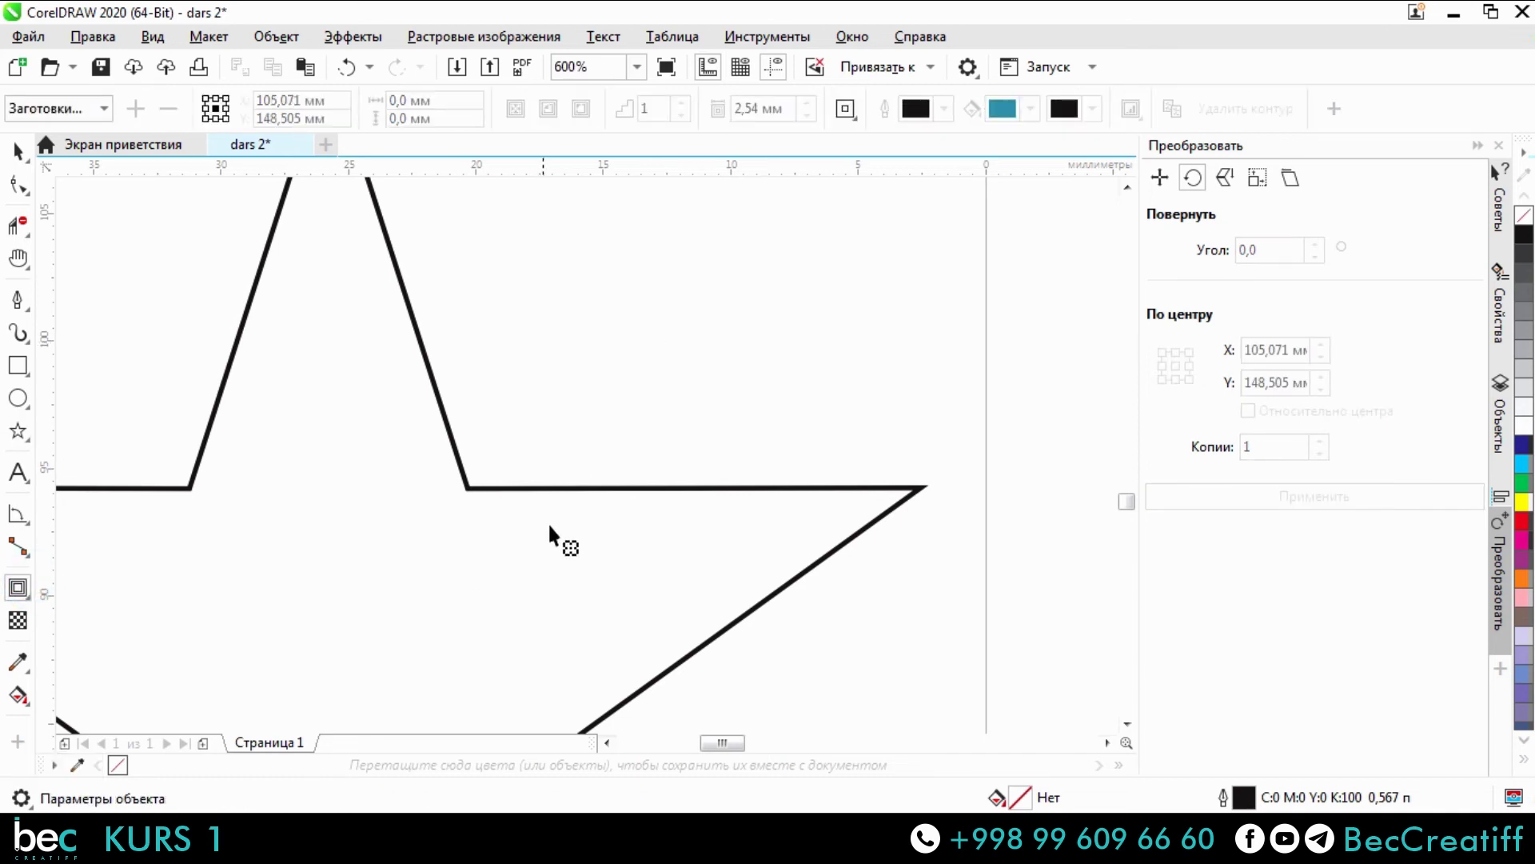
click(590, 488)
scroll(569, 482, down, 3)
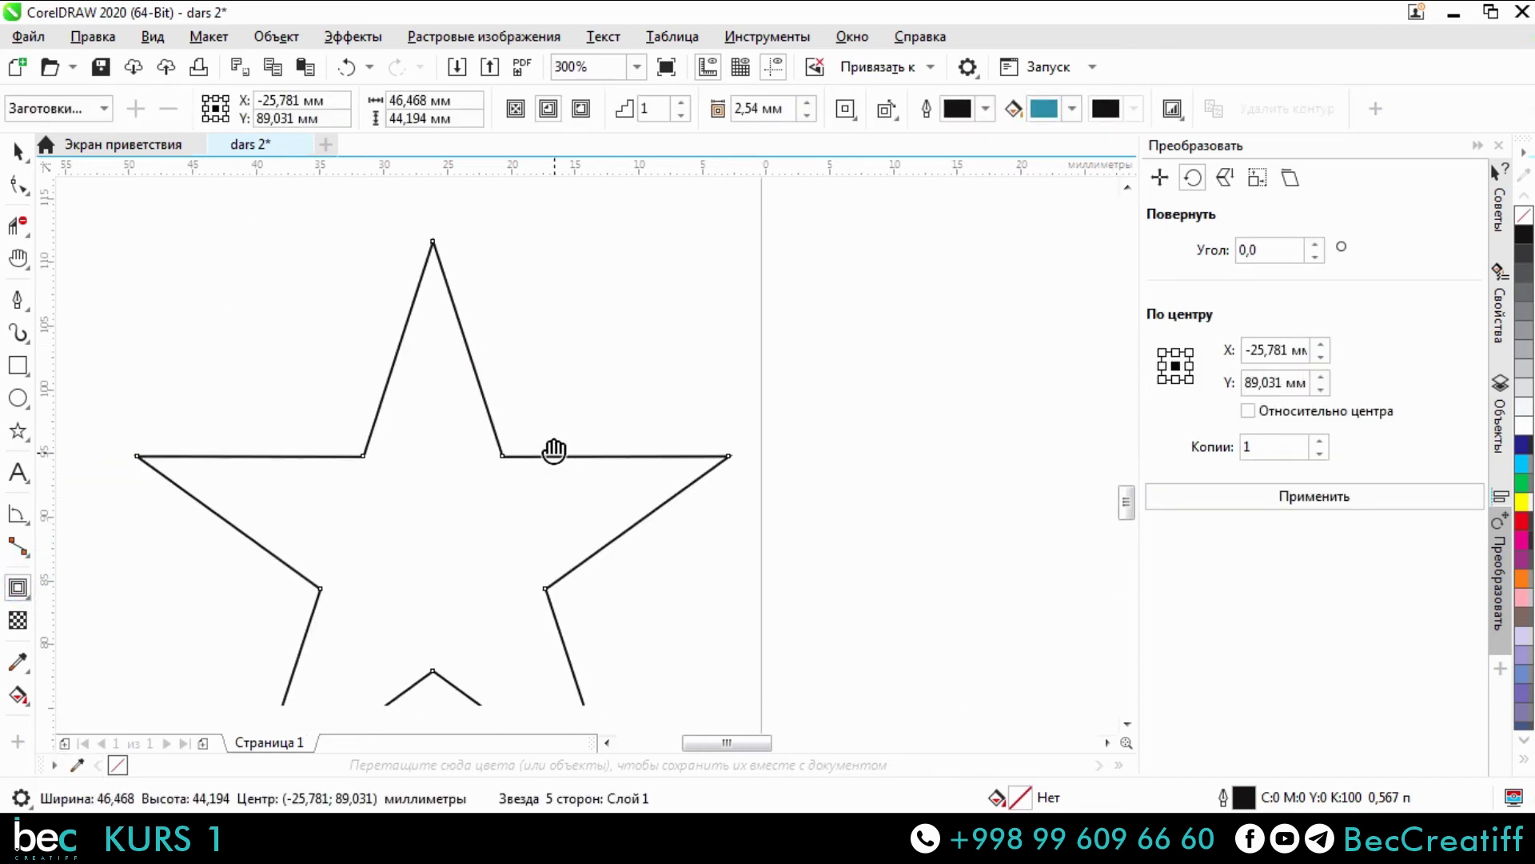
scroll(515, 408, up, 3)
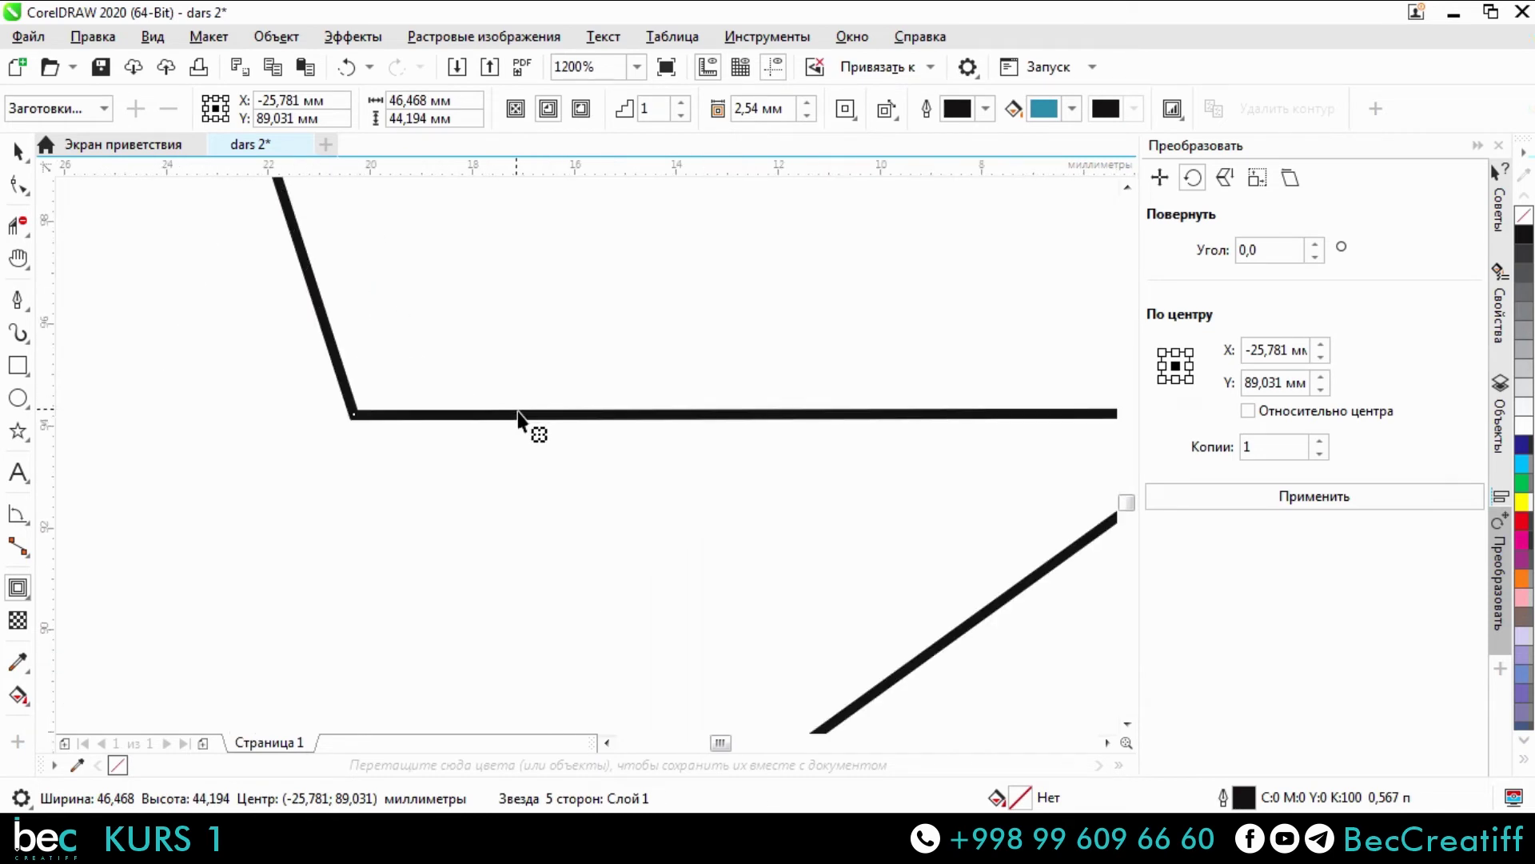
scroll(520, 412, down, 3)
drag(524, 414, 644, 326)
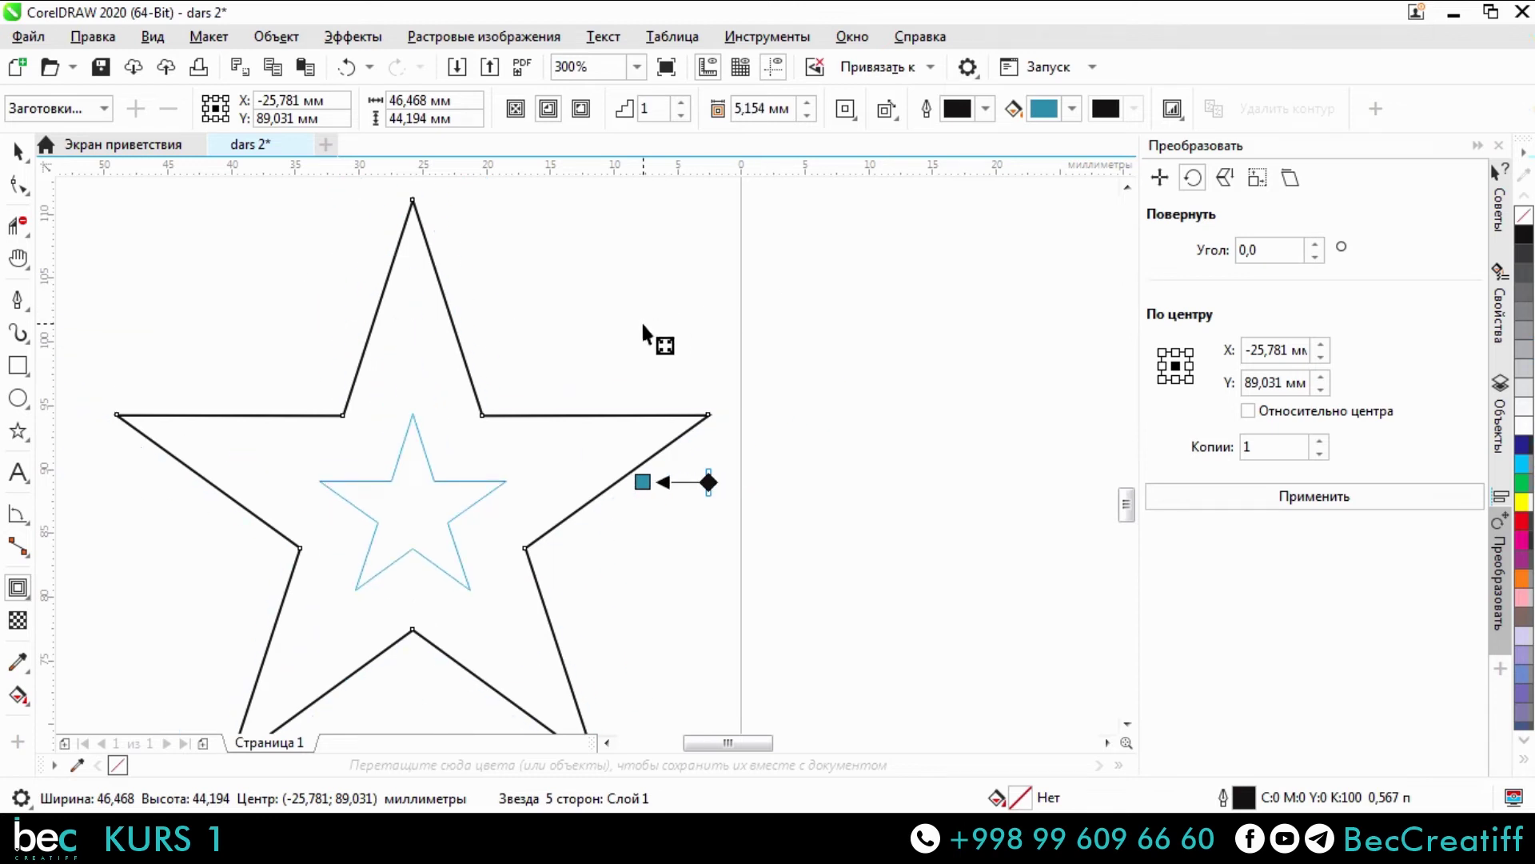
drag(644, 326, 823, 270)
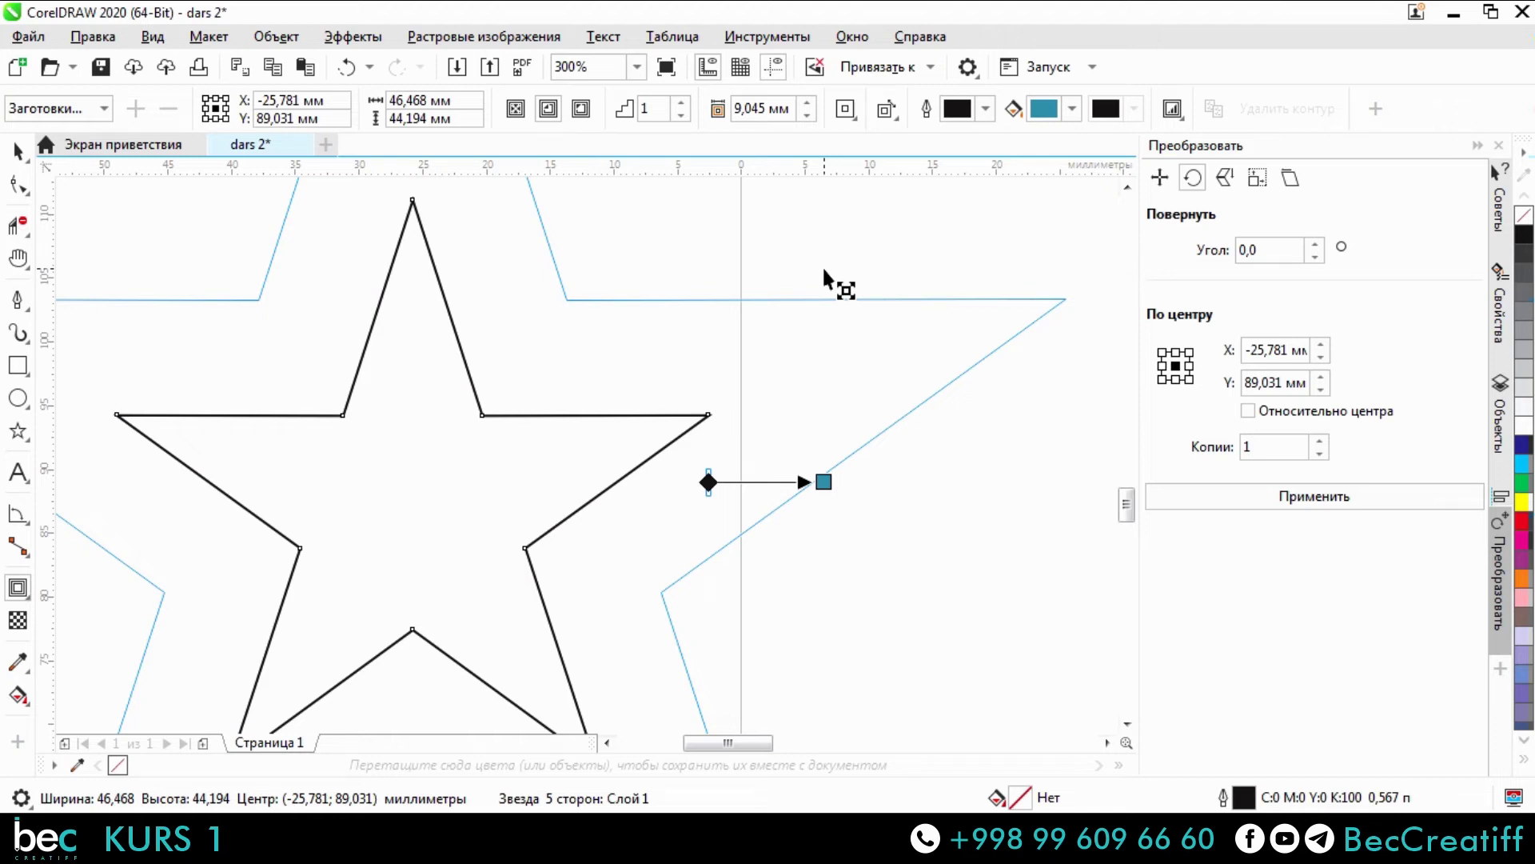
drag(824, 270, 674, 313)
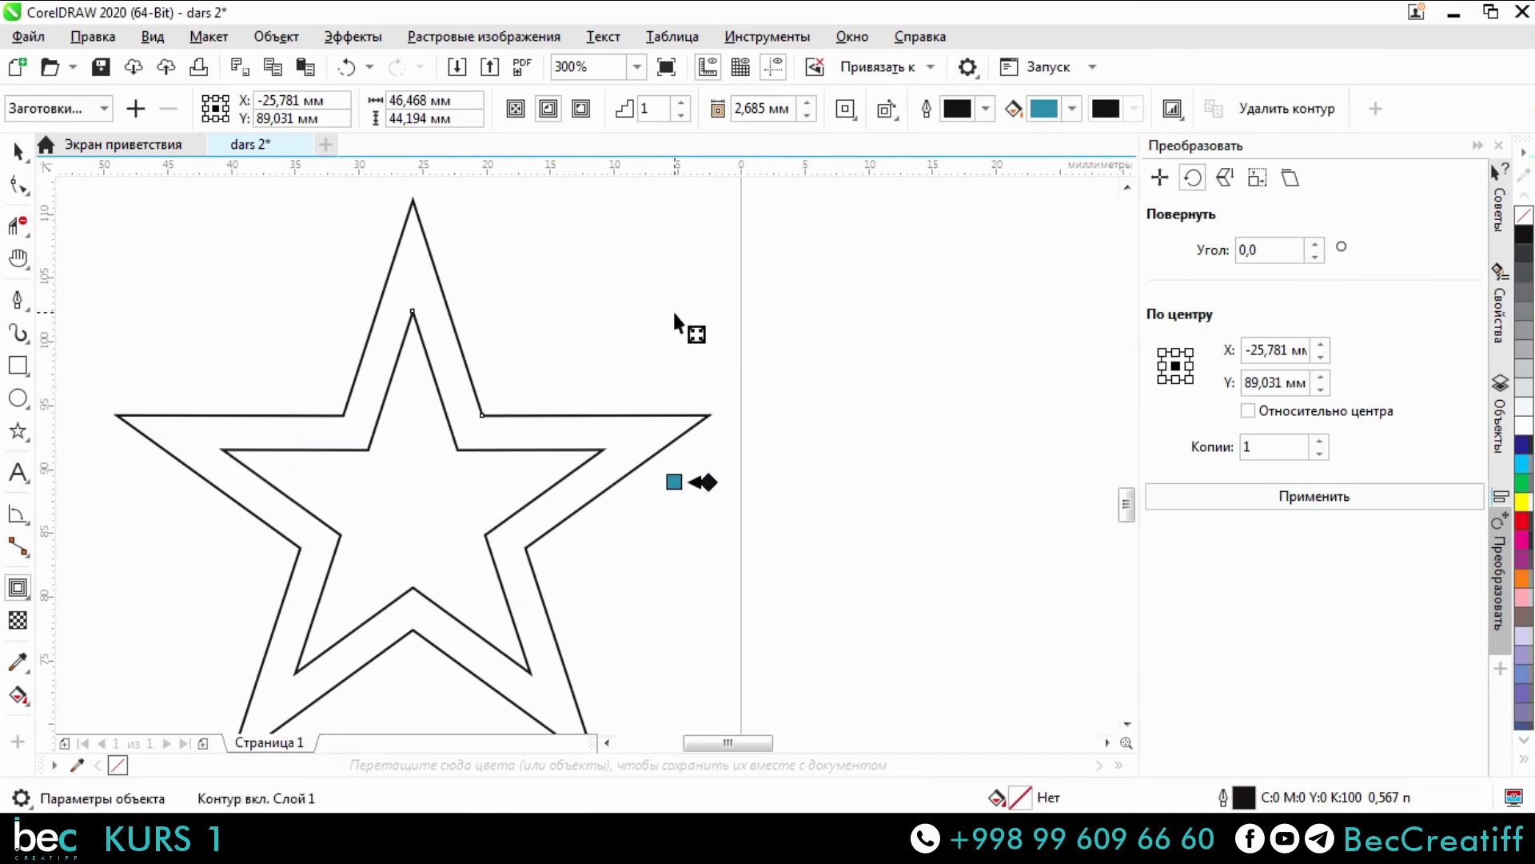
Move the contoured star around and place it left of the page, centred at about X -39.5 mm, Y 104.7 mm.
click(17, 151)
drag(496, 404, 824, 343)
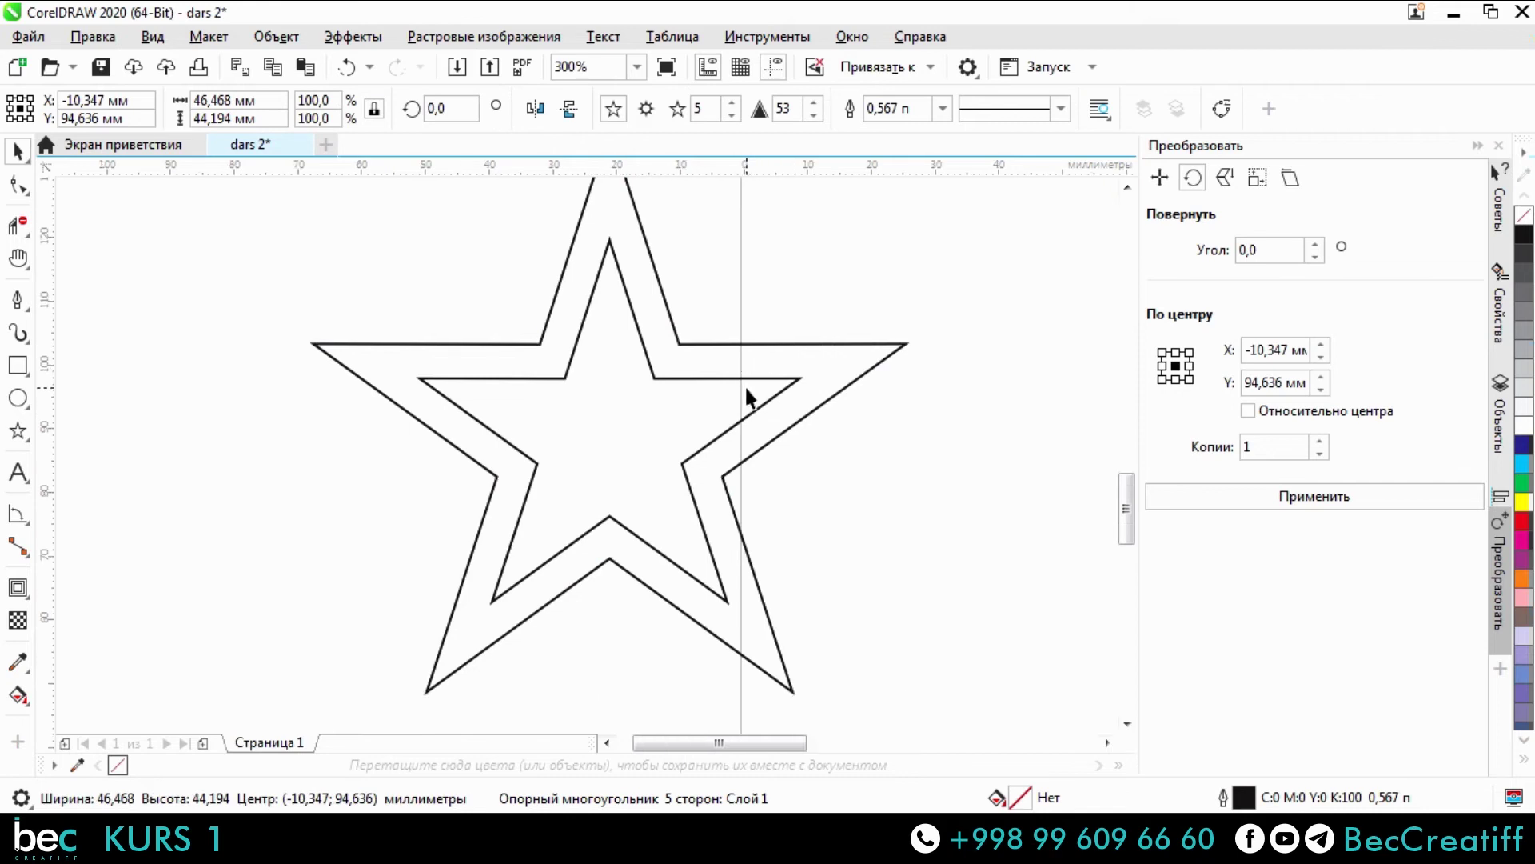
scroll(746, 390, down, 2)
drag(756, 399, 600, 315)
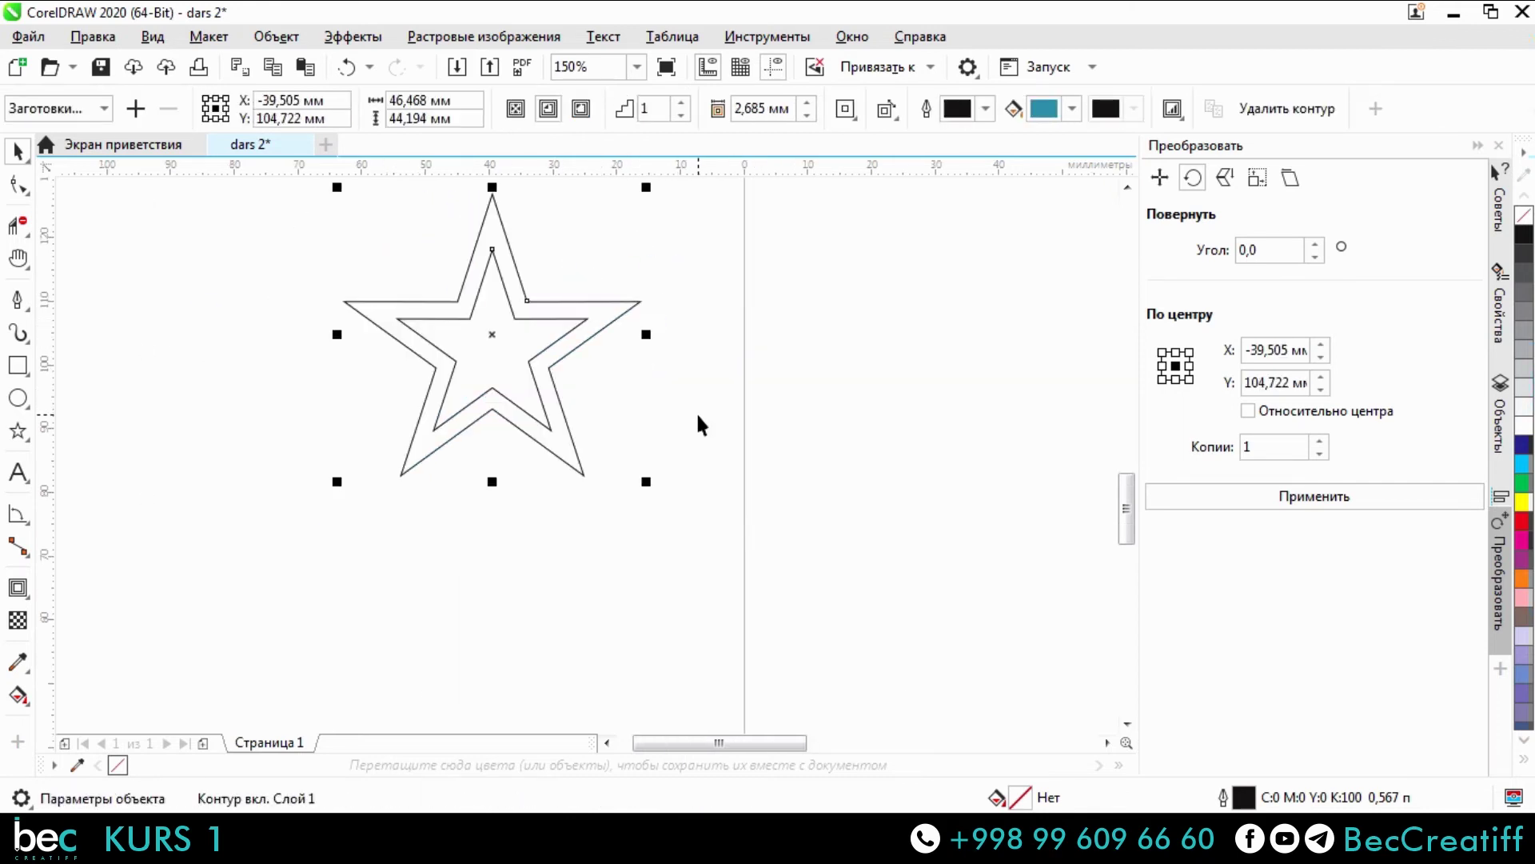
Break the contour apart and move the inner star to the right, onto the page's left edge.
key(ctrl)
key(ctrl+k)
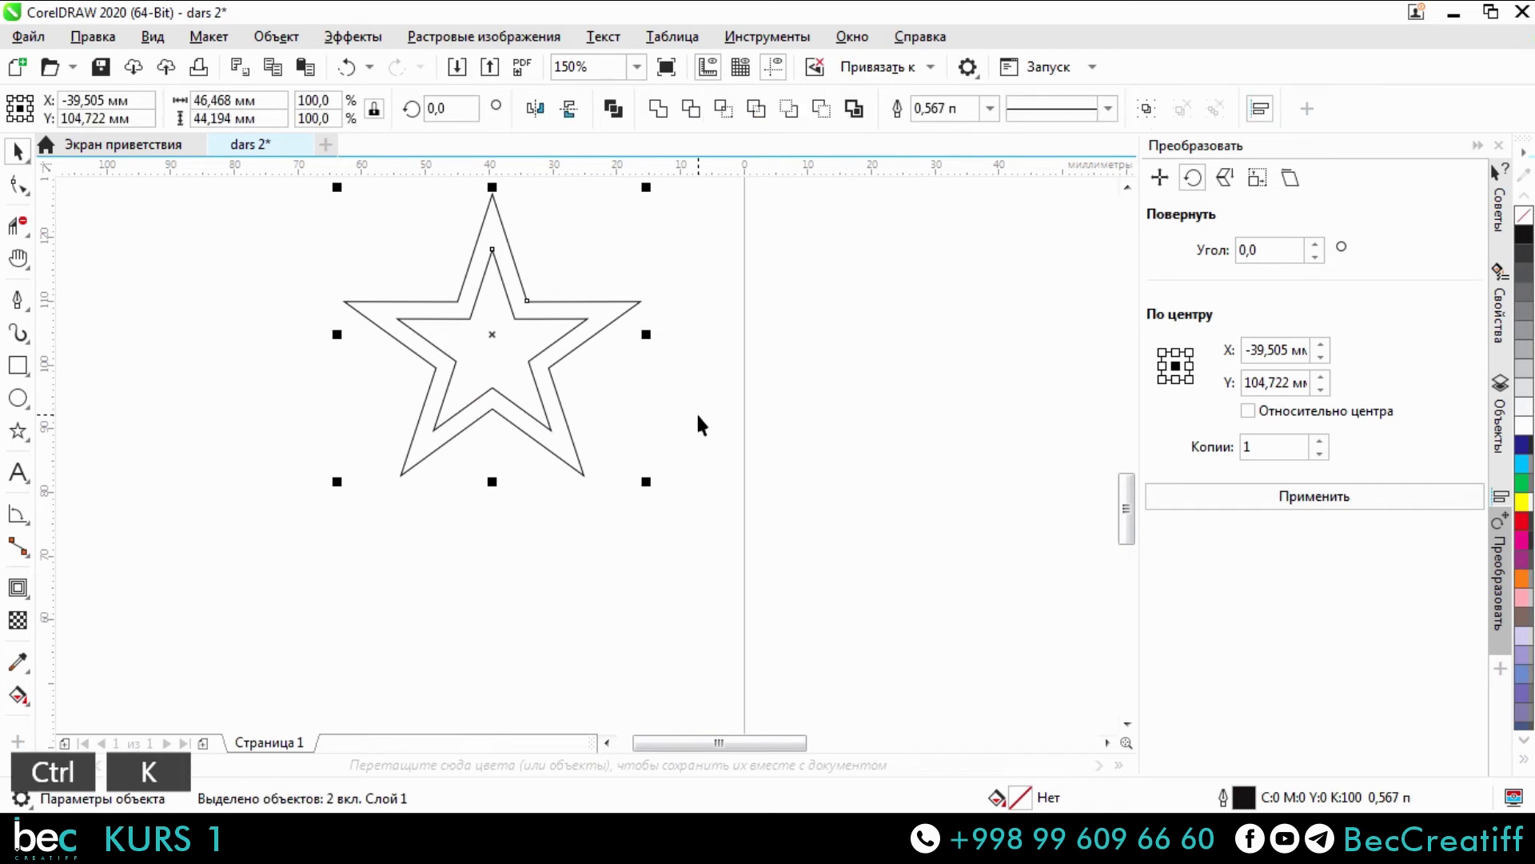
click(700, 412)
drag(587, 322, 911, 383)
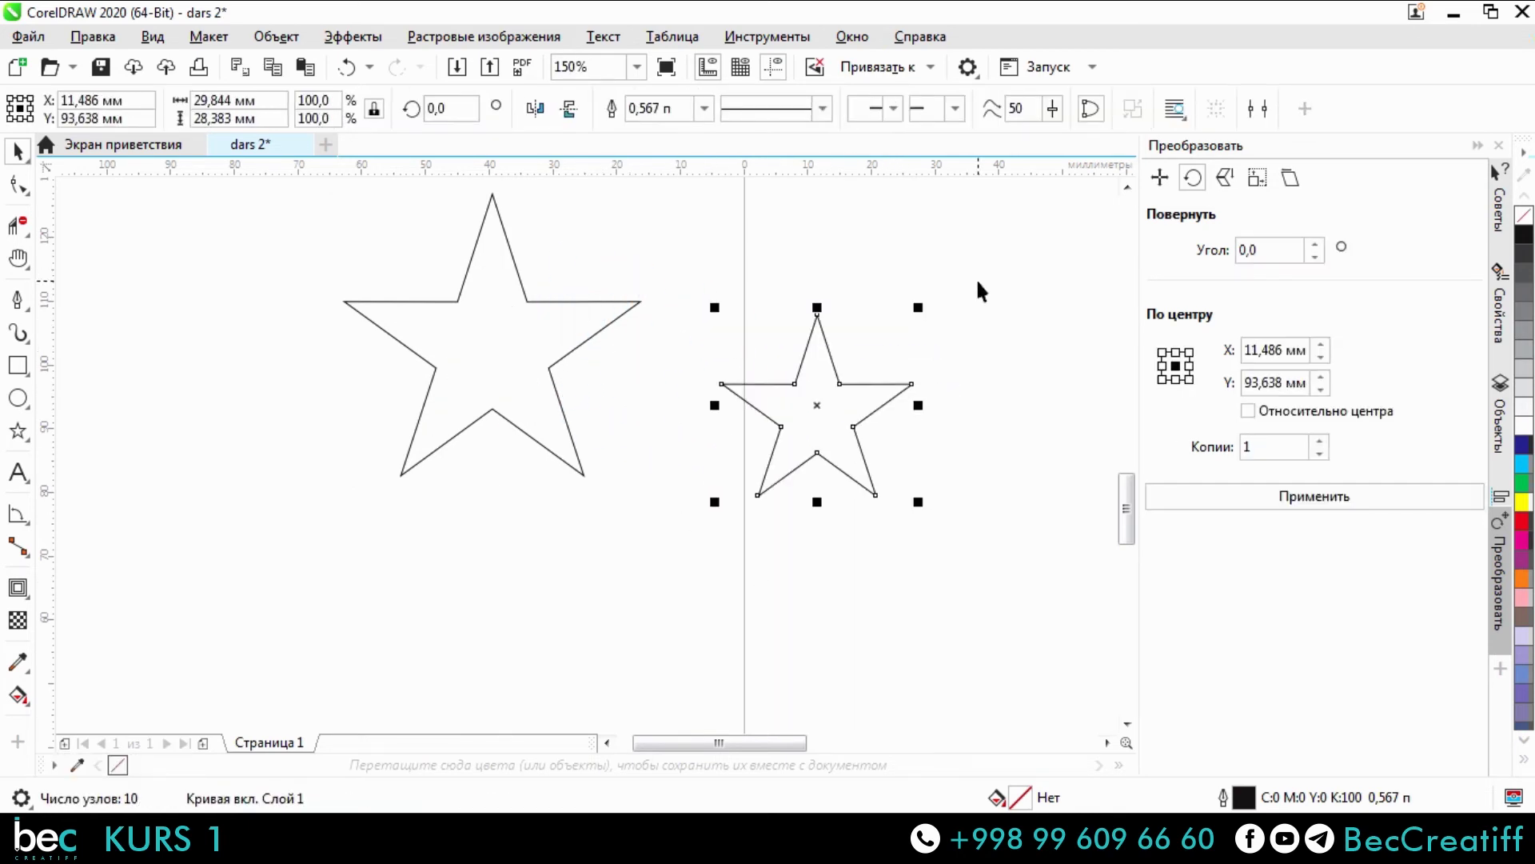
Delete both stars from the drawing.
click(975, 245)
drag(976, 250, 707, 486)
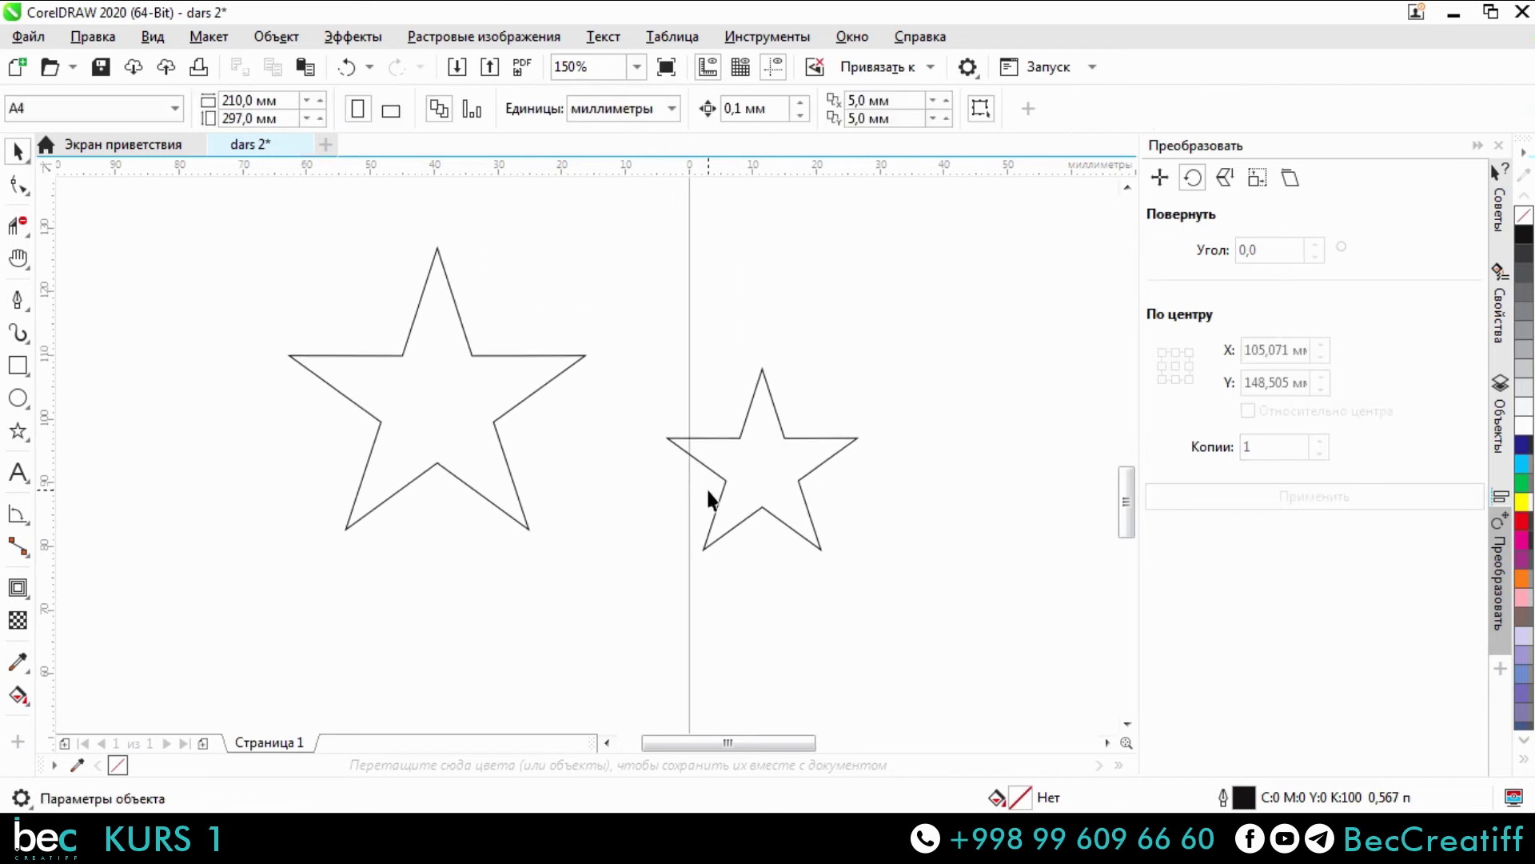
click(536, 381)
drag(222, 214, 849, 569)
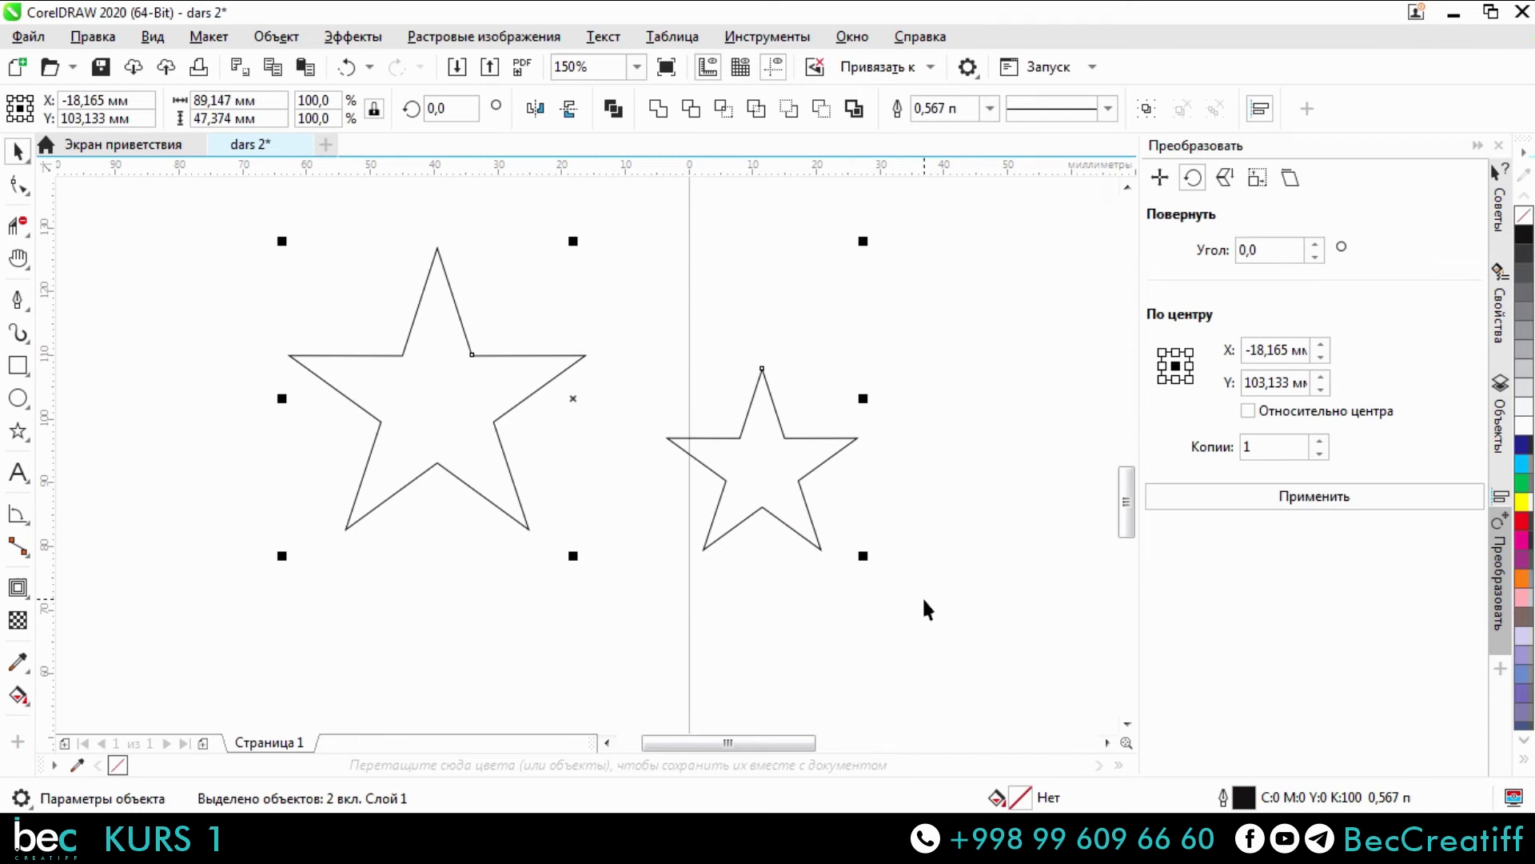
key(Delete)
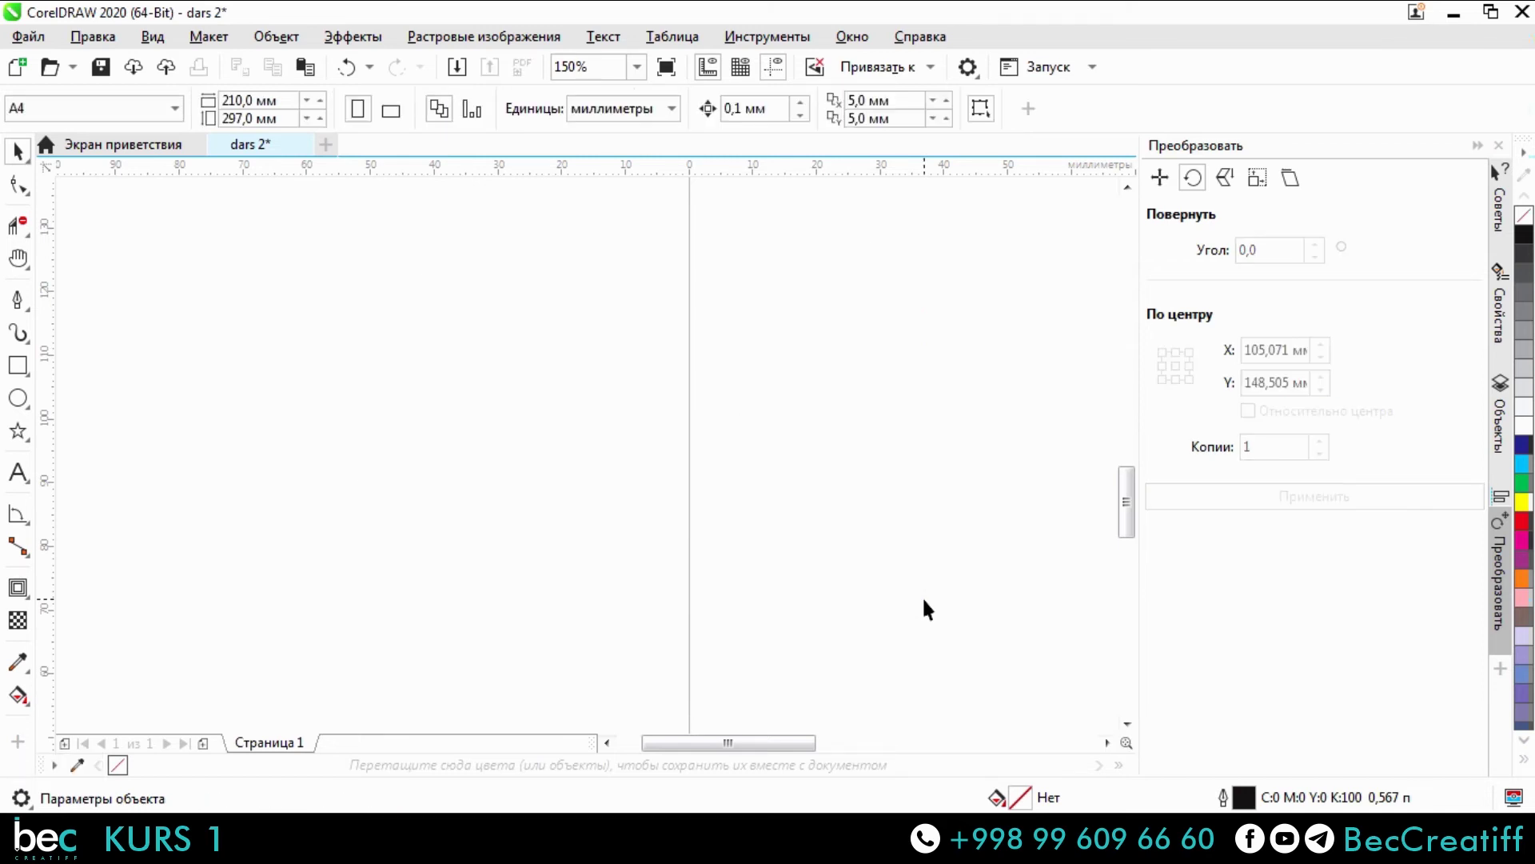
click(27, 594)
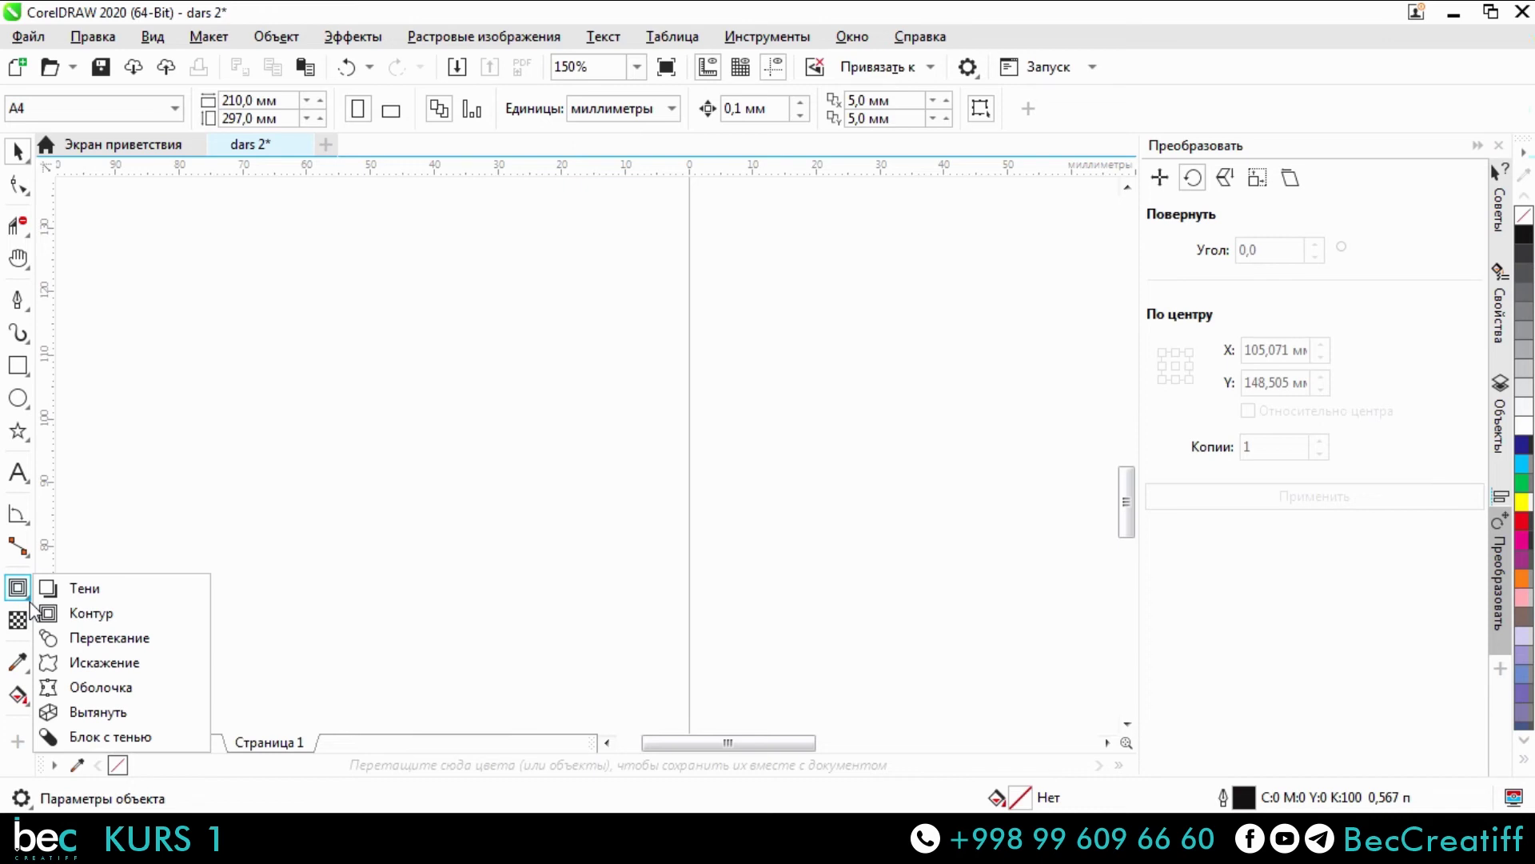
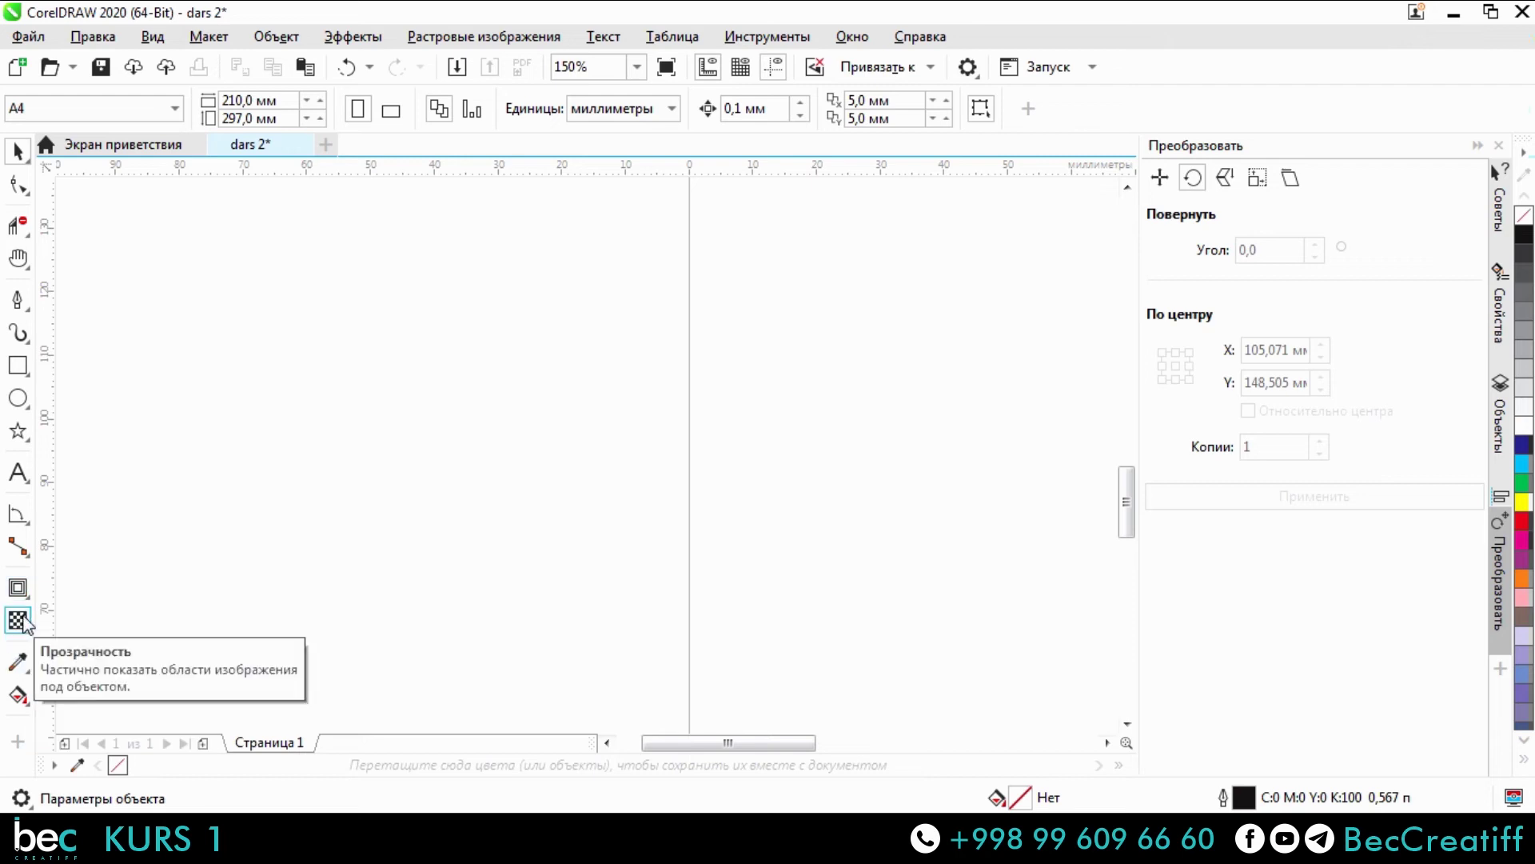
Draw a square about 45.9 mm wide across the page's left edge, centred at about X -17.4 mm, Y 102.4 mm.
click(18, 364)
drag(429, 257, 722, 549)
scroll(160, 496, right, 5)
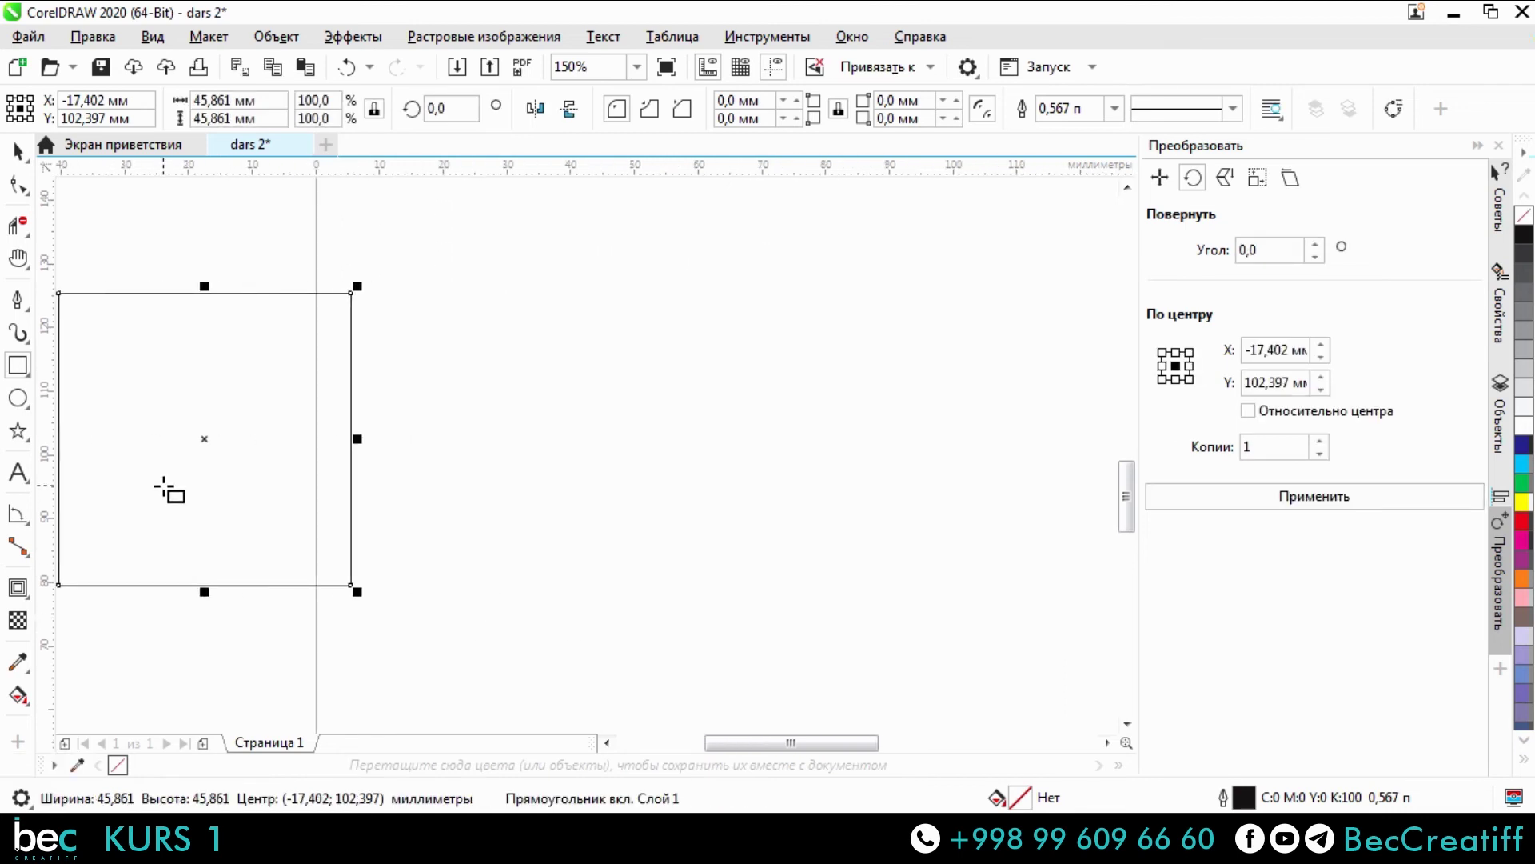
scroll(328, 535, down, 3)
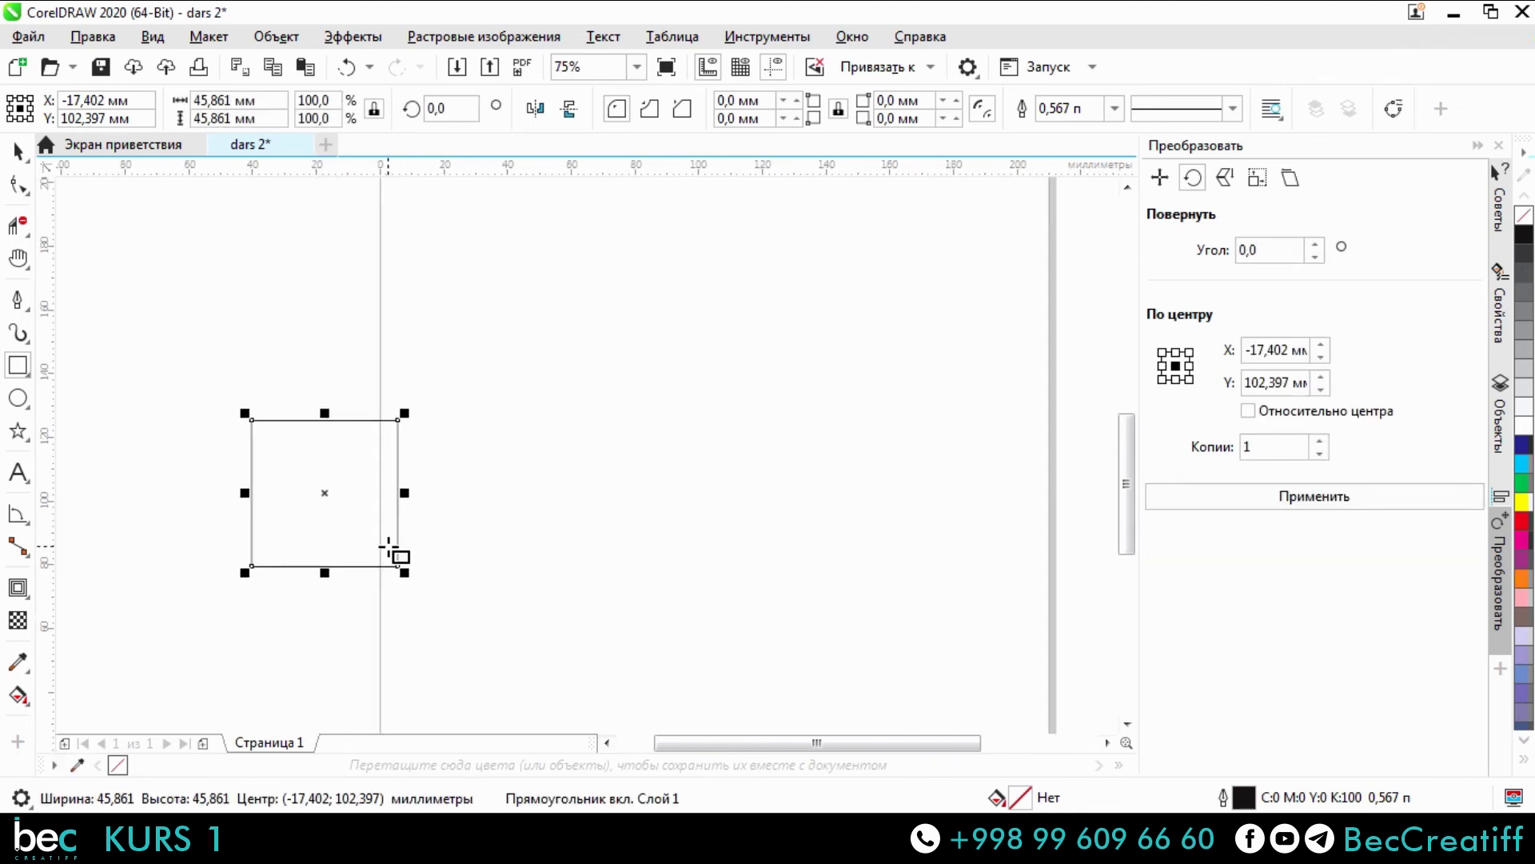
scroll(389, 552, down, 2)
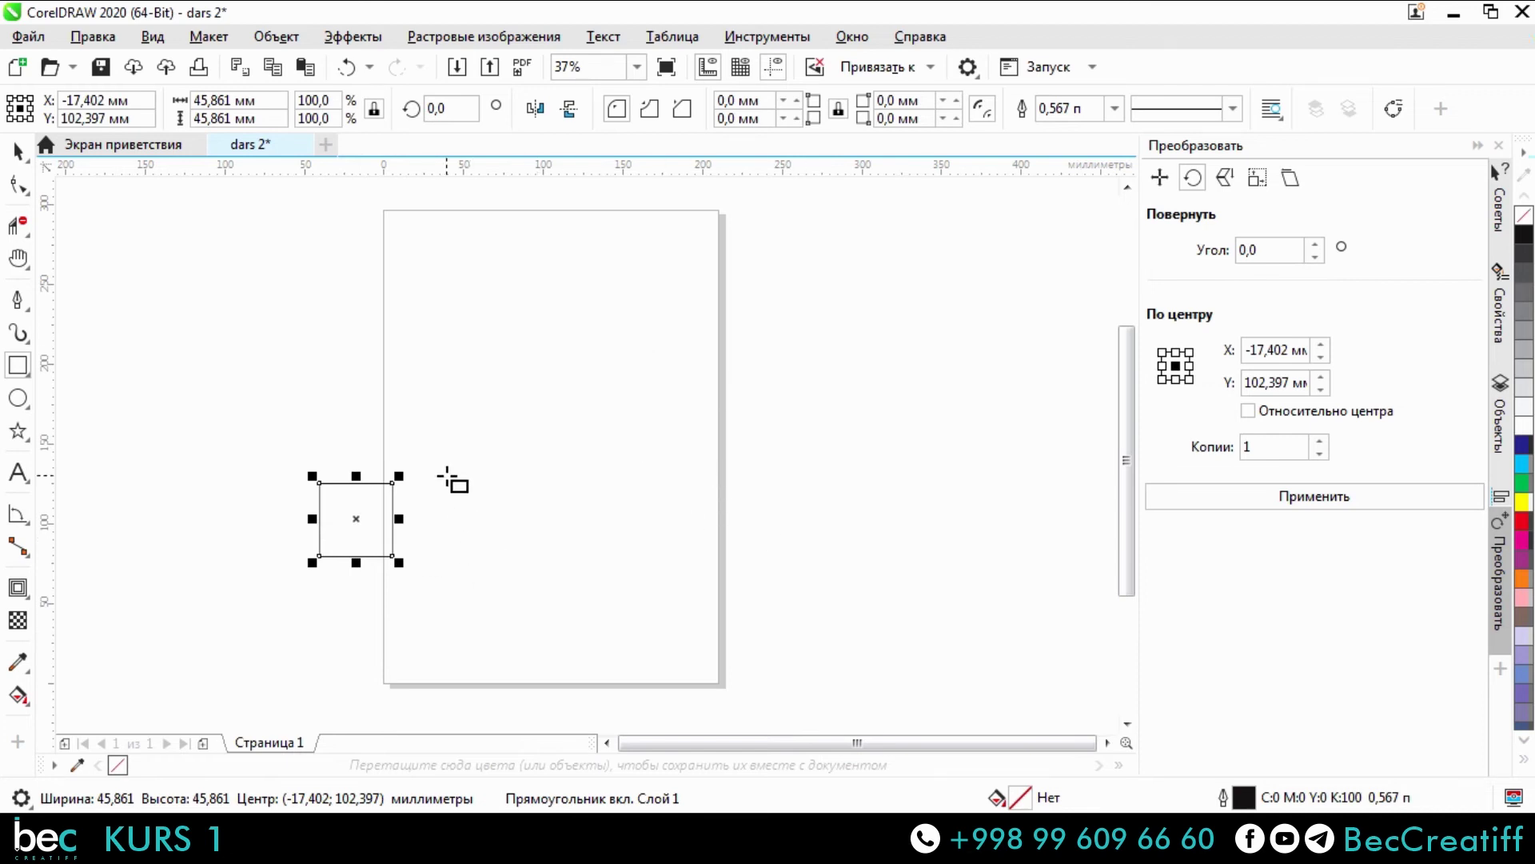
Undo the stray rectangle and move the square left of the page, centred at about X -91.7 mm, Y 126.7 mm.
mouse_move(361, 519)
mouse_down()
mouse_move(507, 448)
mouse_move(576, 437)
mouse_move(419, 491)
mouse_up()
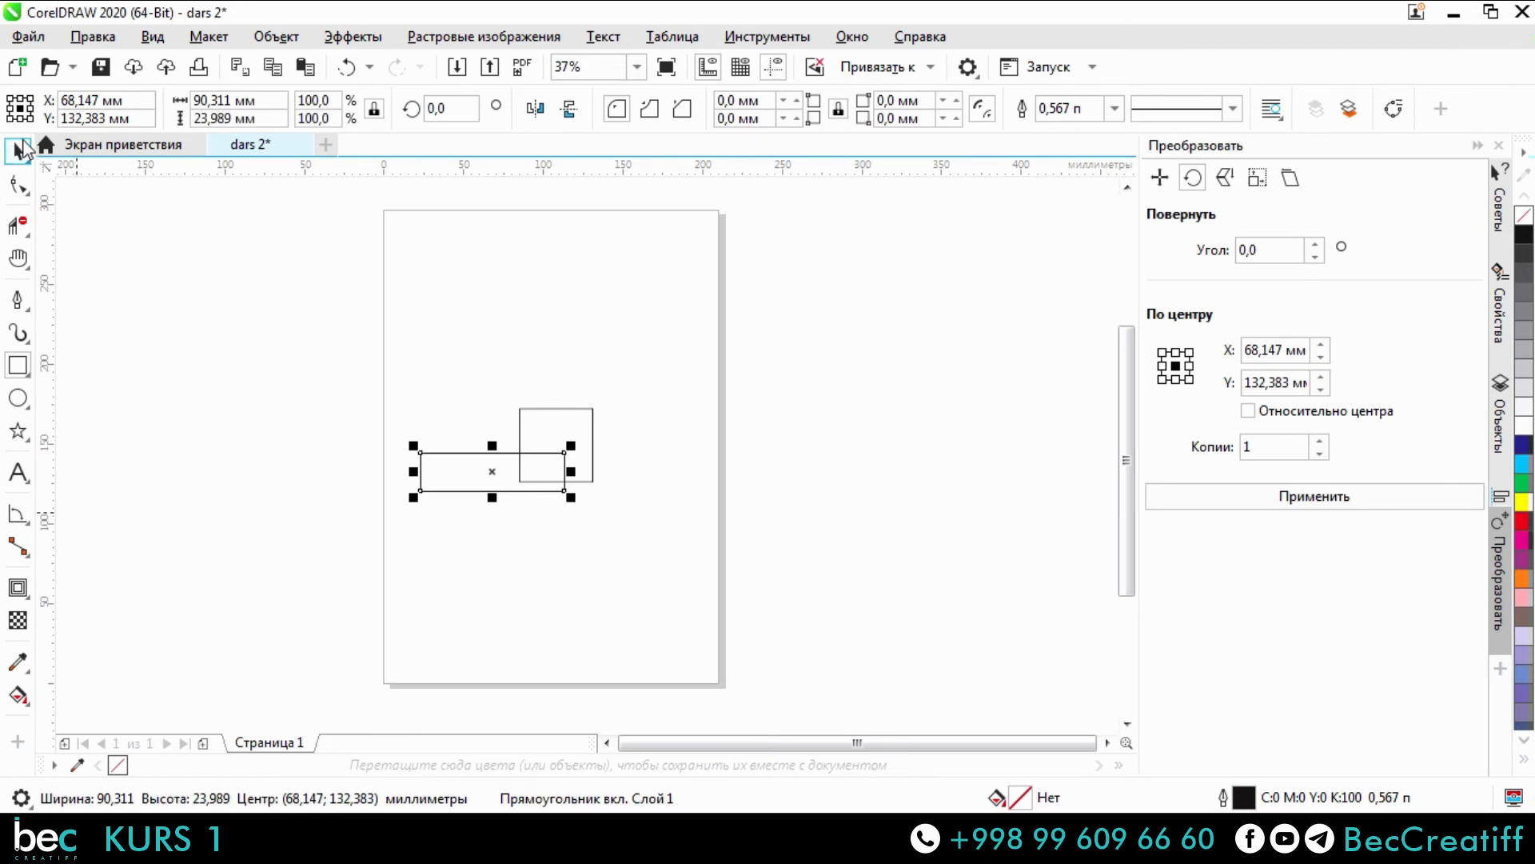
key(ctrl+z)
key(space)
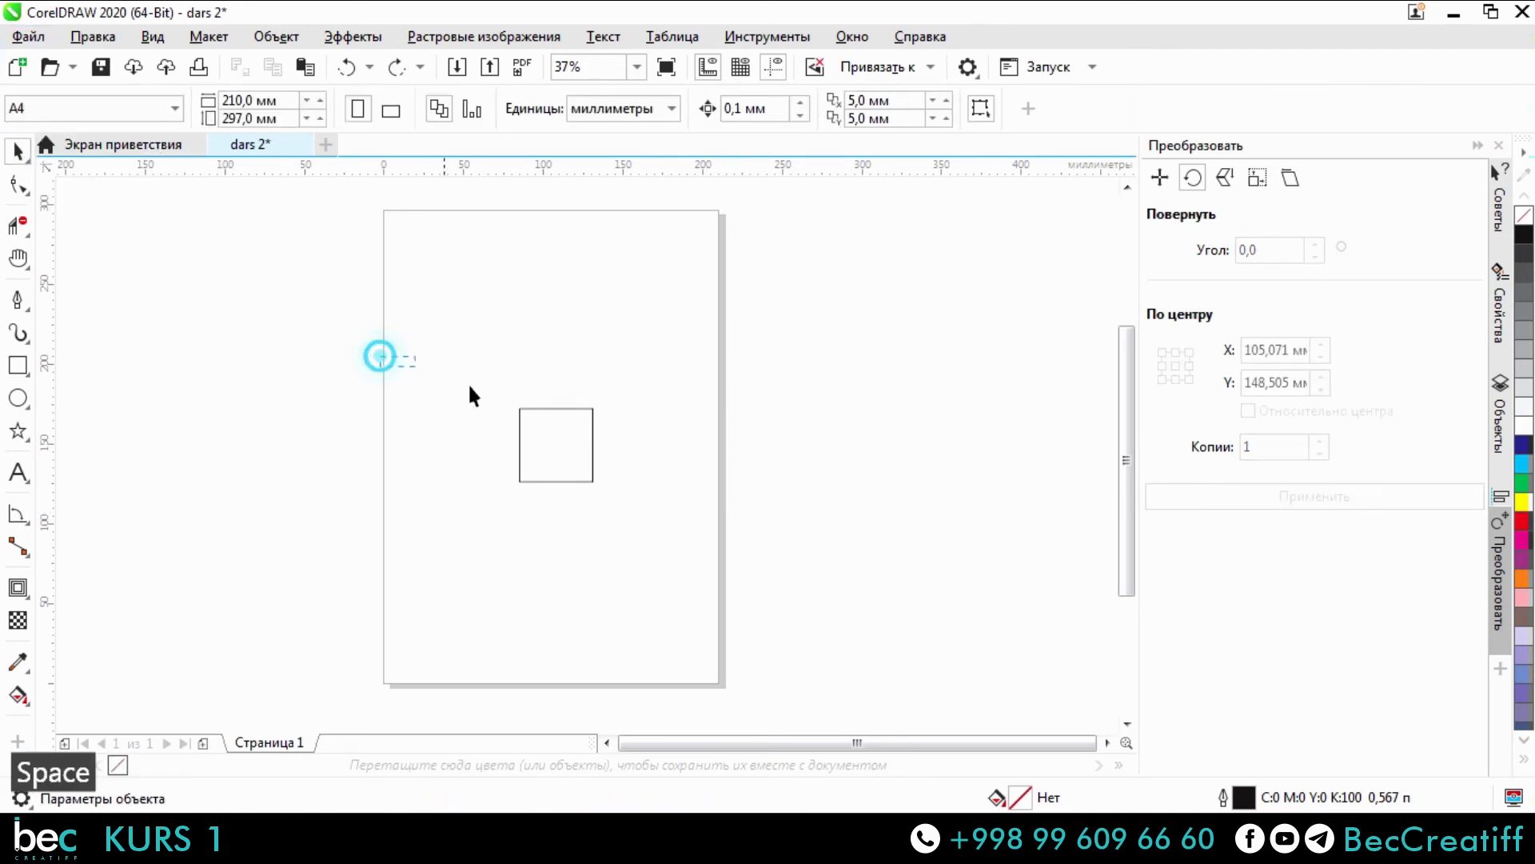
drag(522, 432, 204, 468)
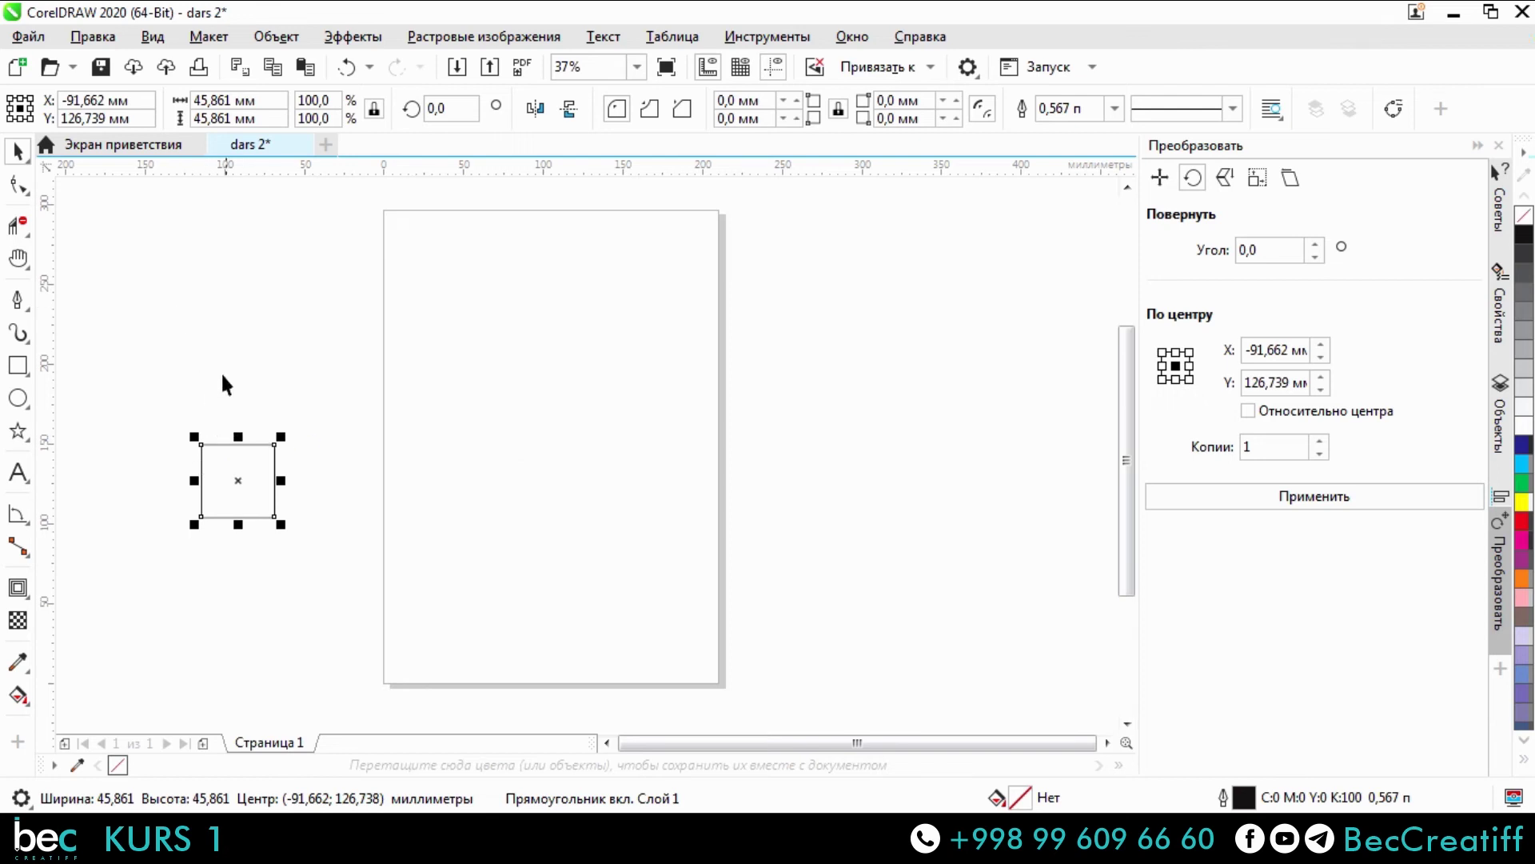
click(319, 420)
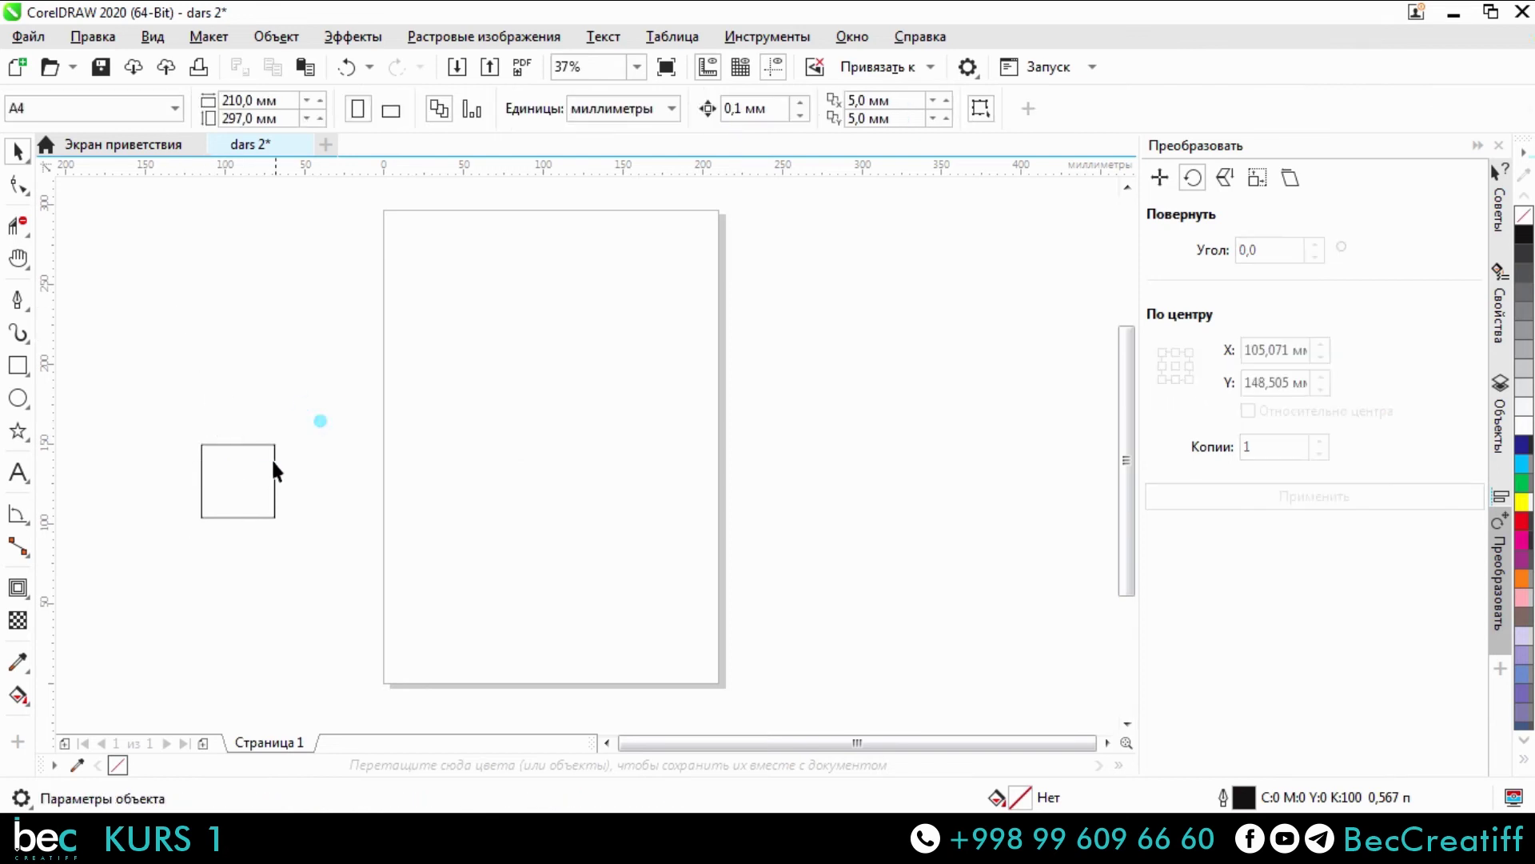
Centre the square on the page.
click(274, 468)
scroll(216, 465, up, 2)
scroll(179, 437, up, 2)
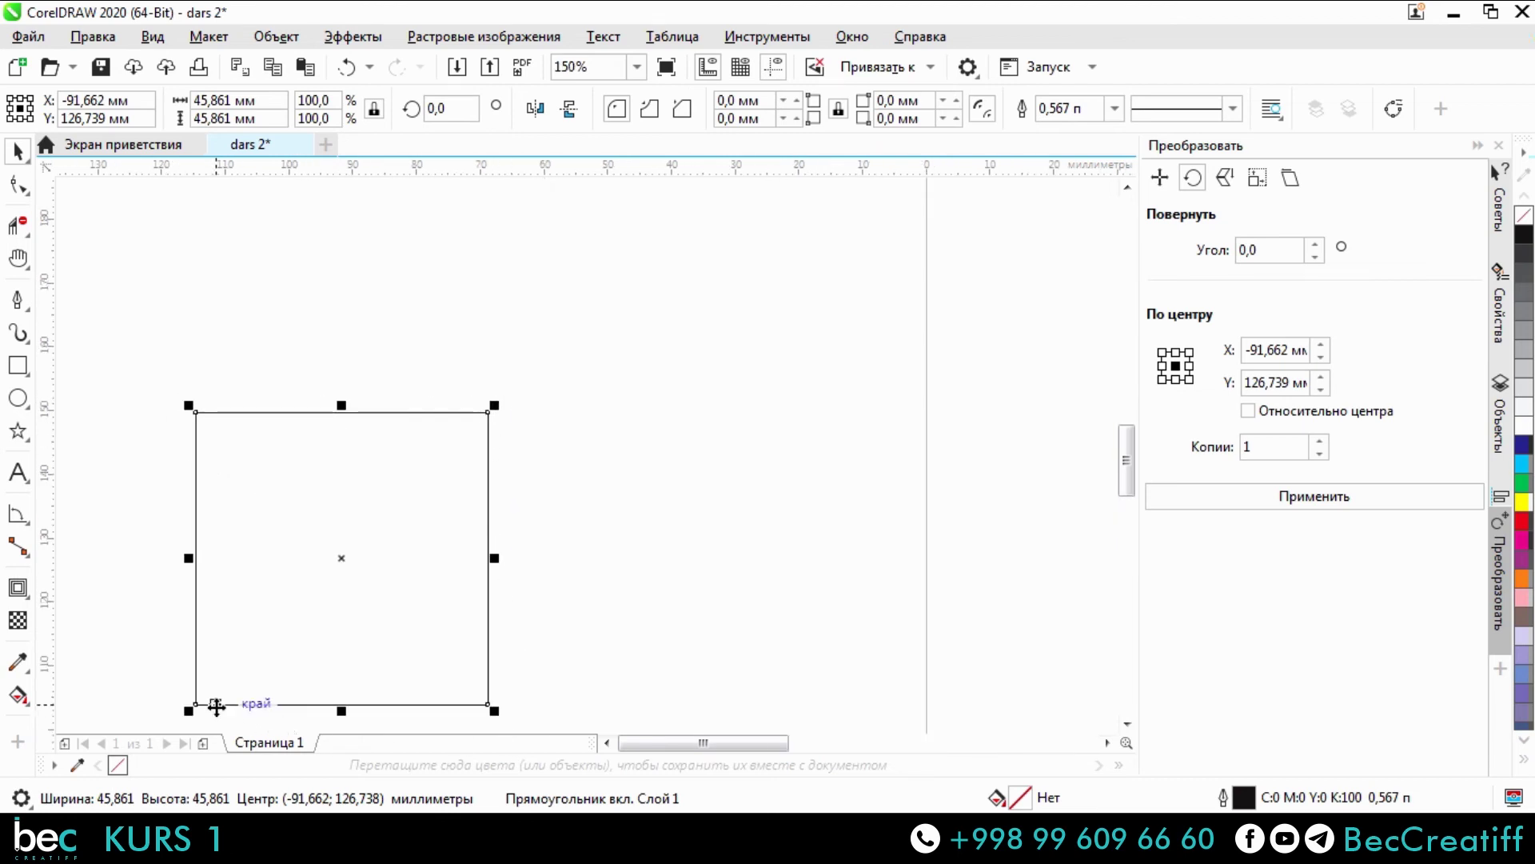
scroll(435, 418, down, 4)
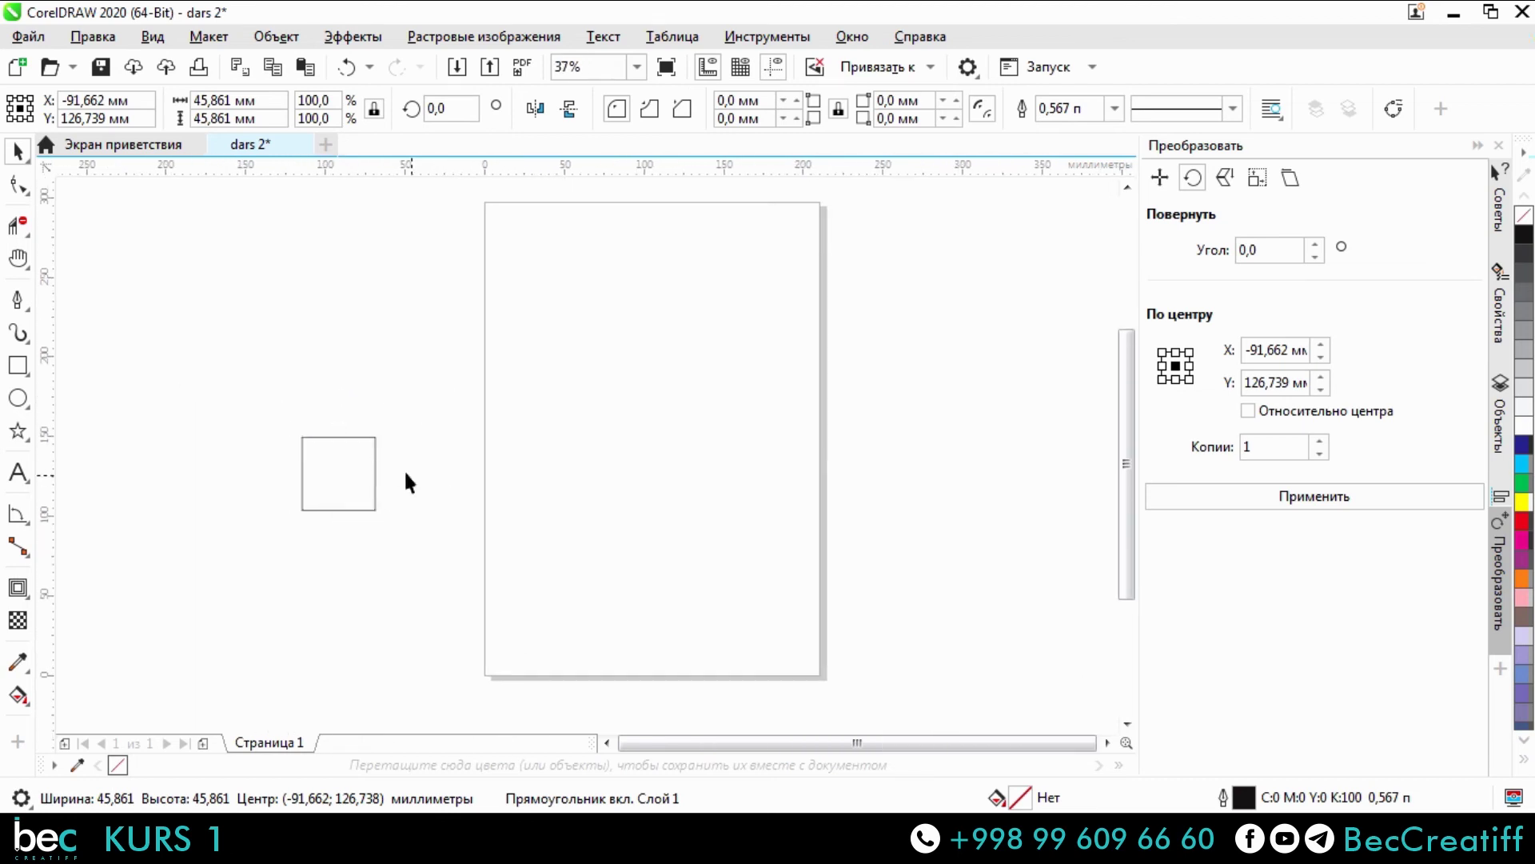
key(p)
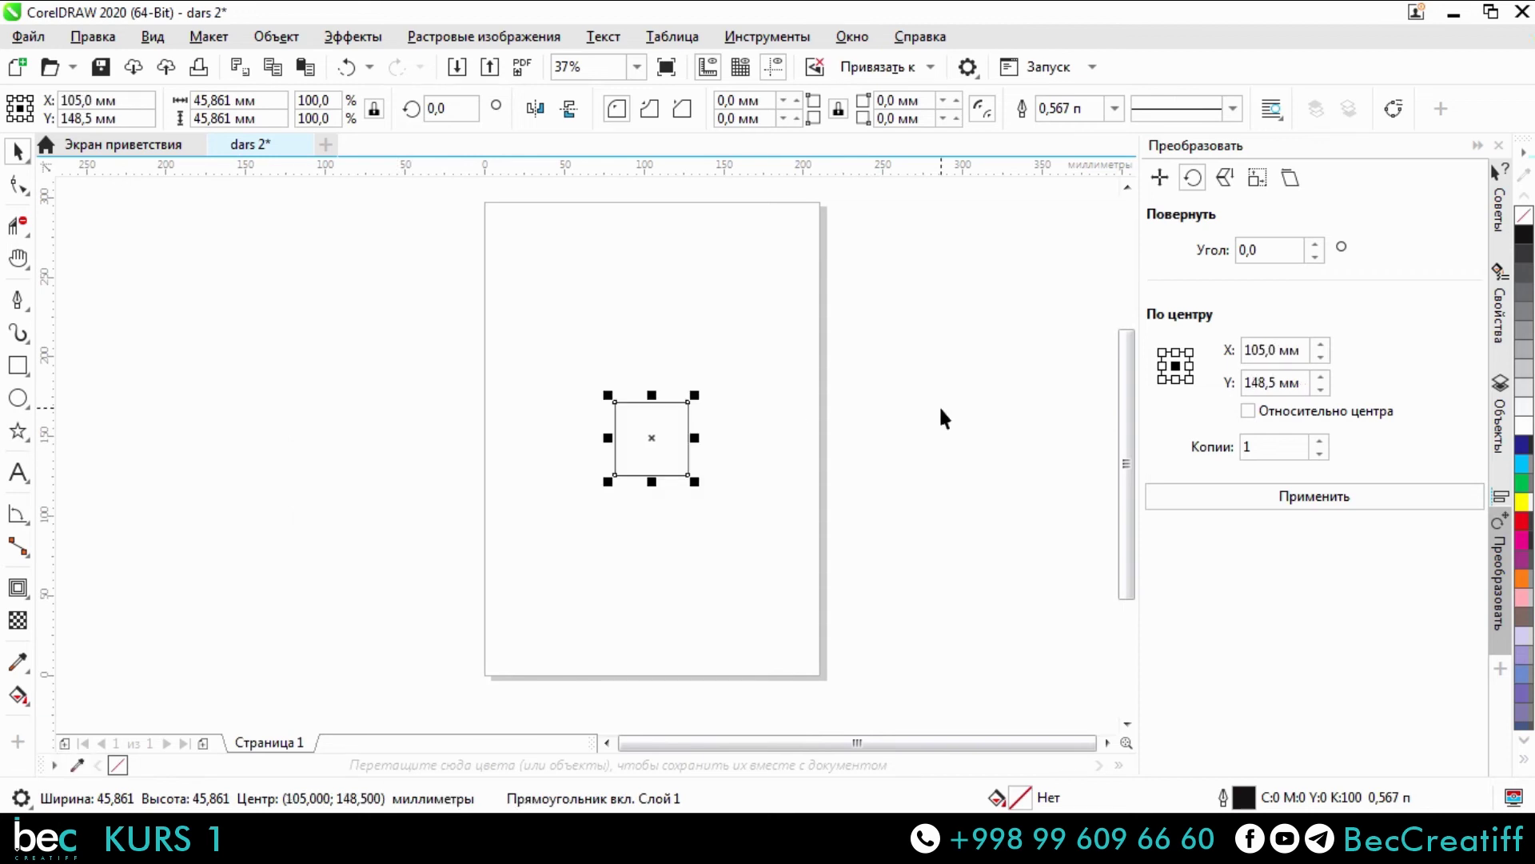
Move the square off the page to the left and centre it on the page again, twice.
drag(674, 419, 290, 282)
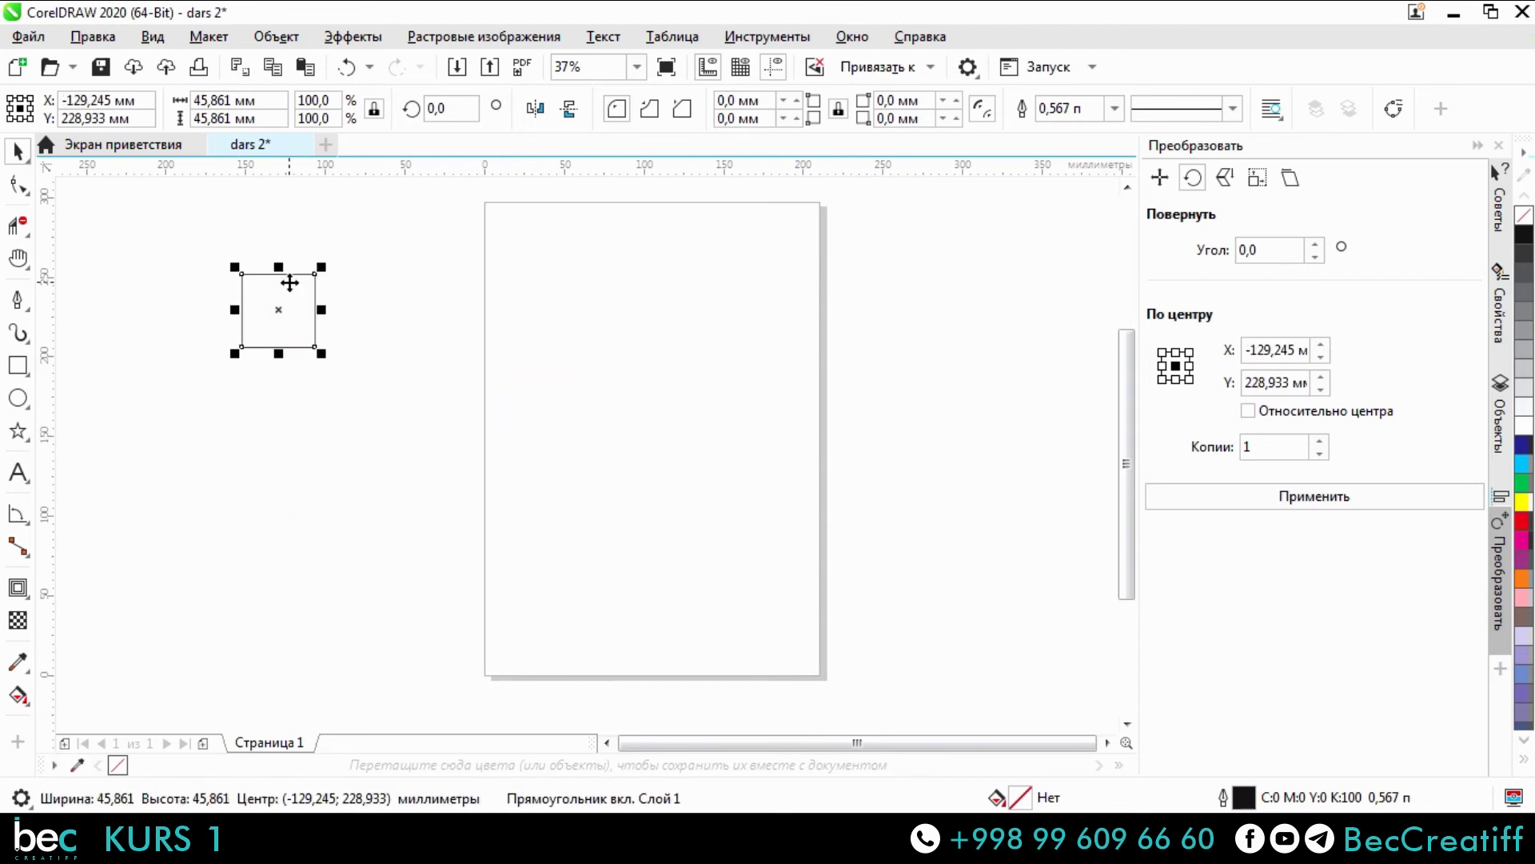
key(p)
drag(651, 404, 145, 489)
key(p)
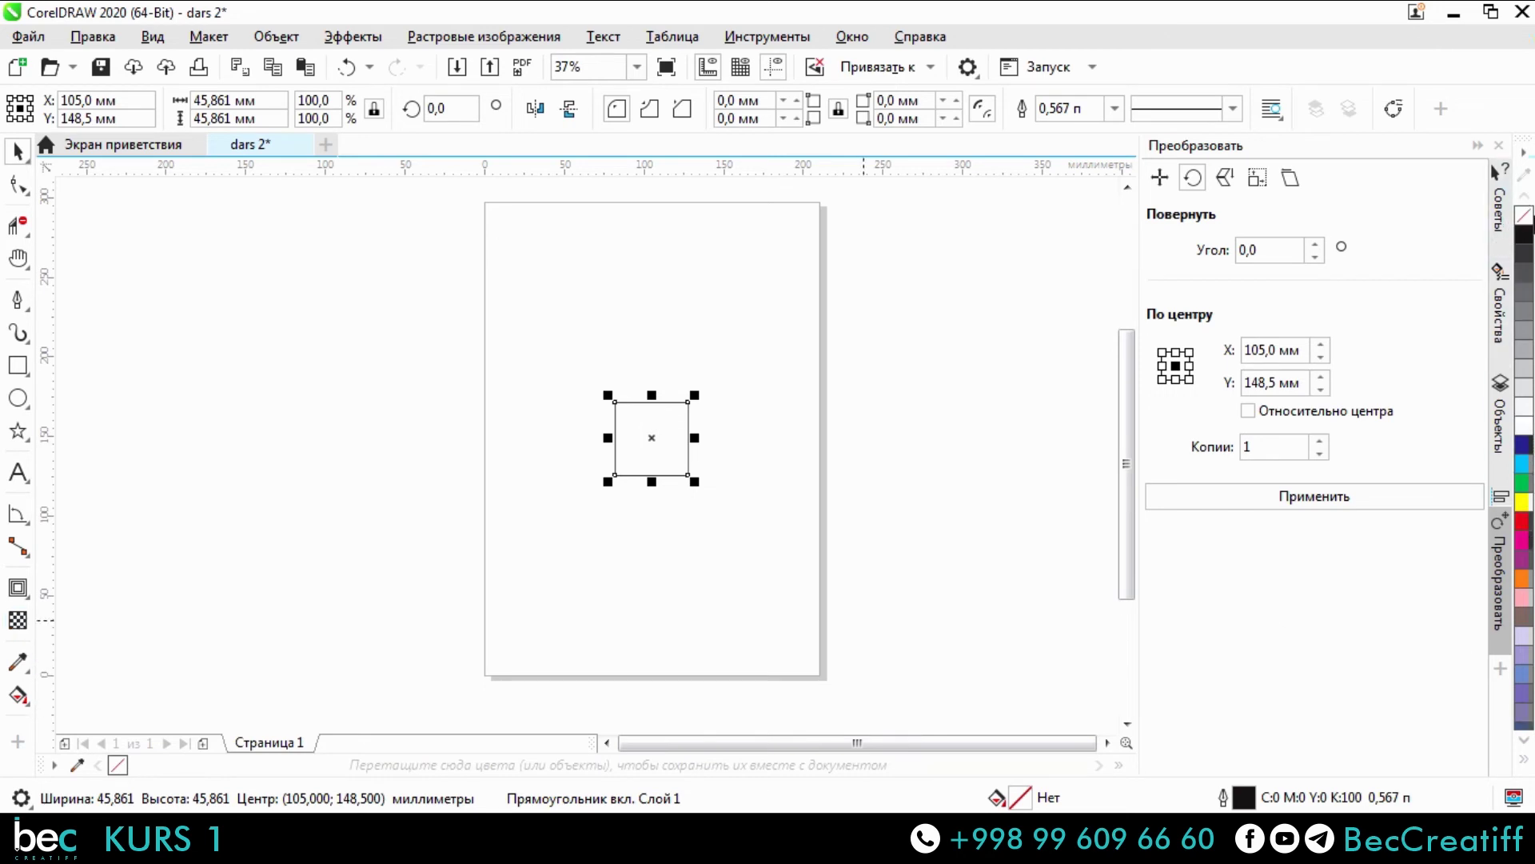
Fill the square with the teal colour C60 M0 Y20 K20.
click(1524, 760)
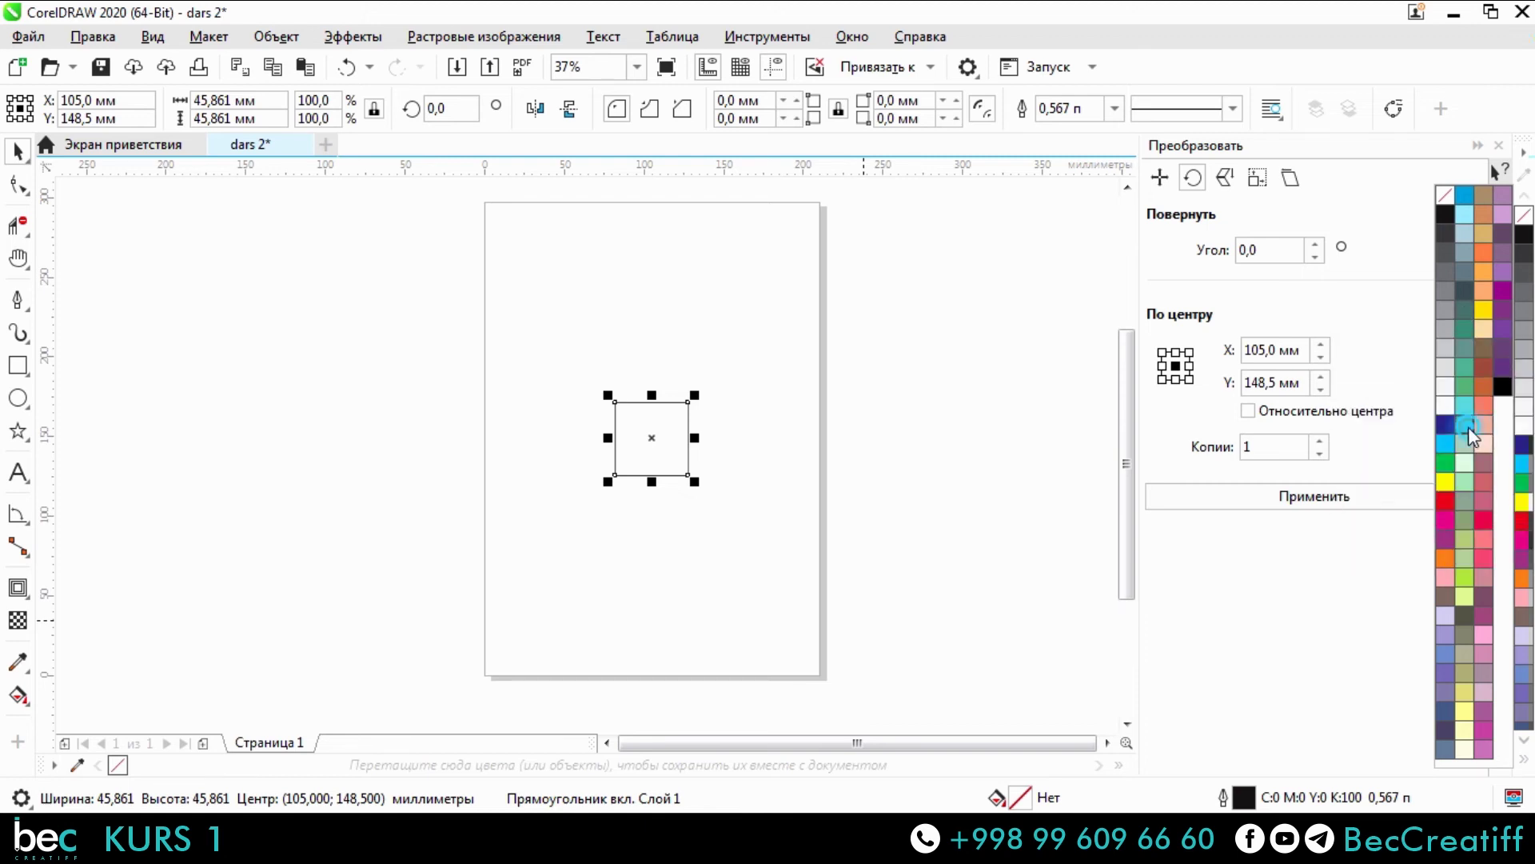
click(1470, 432)
click(708, 518)
scroll(708, 518, up, 2)
scroll(663, 453, right, 1)
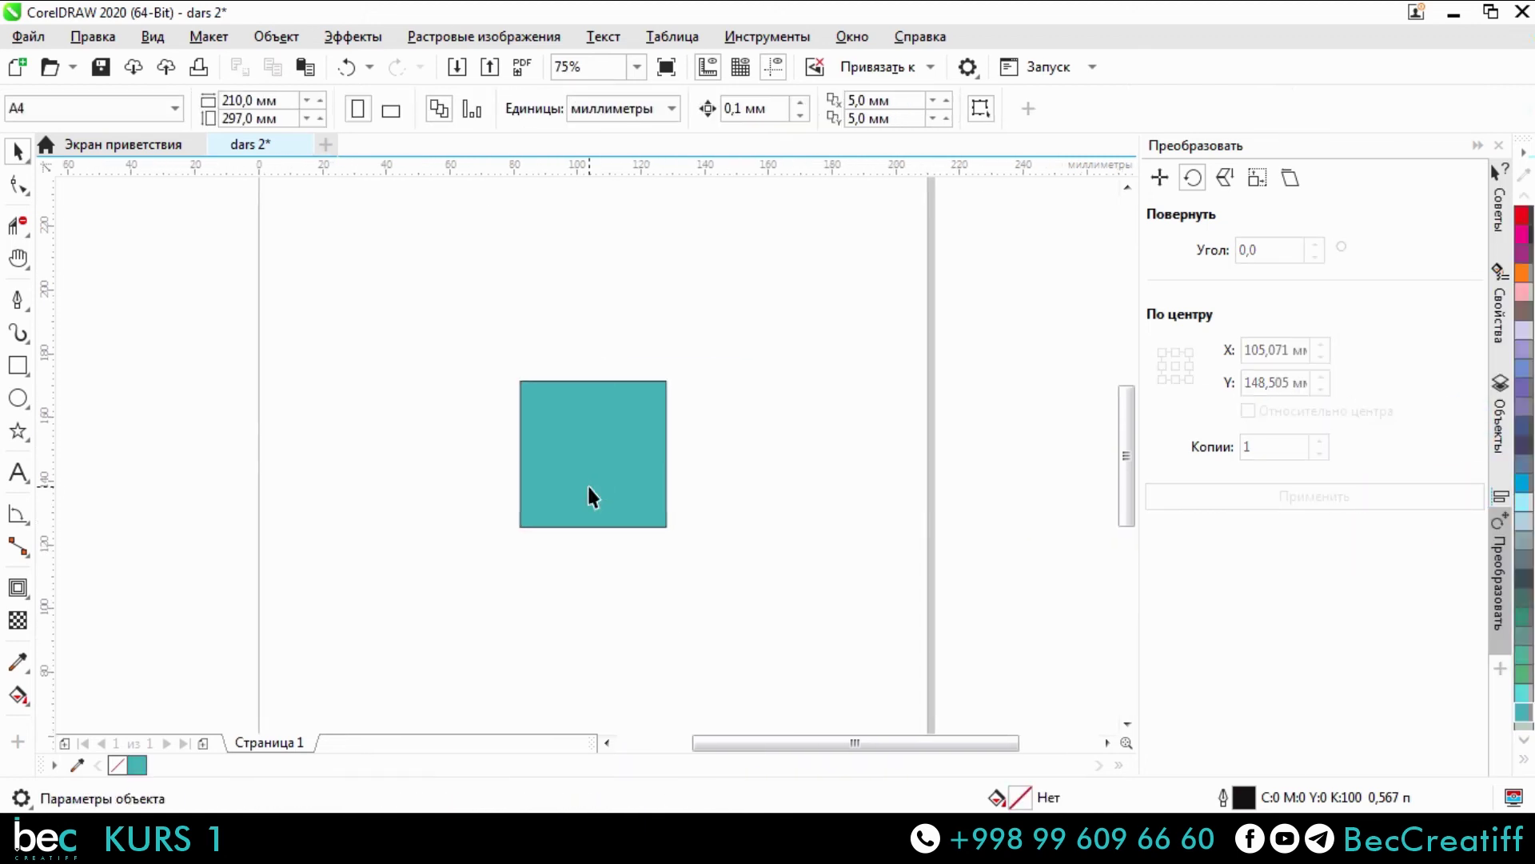
Duplicate the square up and to the right at about X 132.9 mm, Y 174.3 mm and fill the copy with lavender C20 M20 Y0 K0.
click(588, 487)
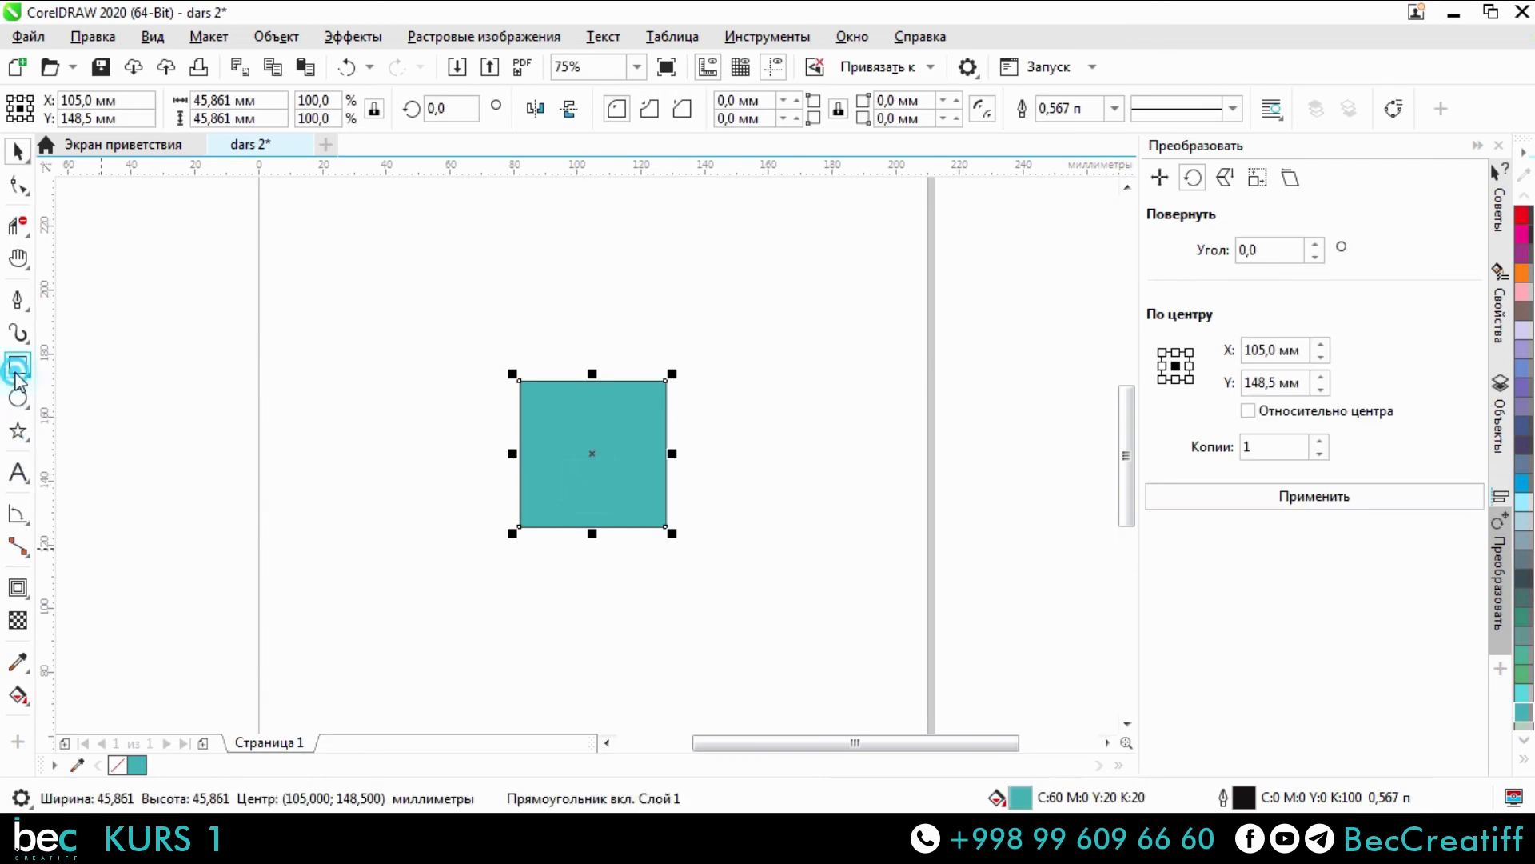
drag(612, 456, 701, 374)
right_click(701, 375)
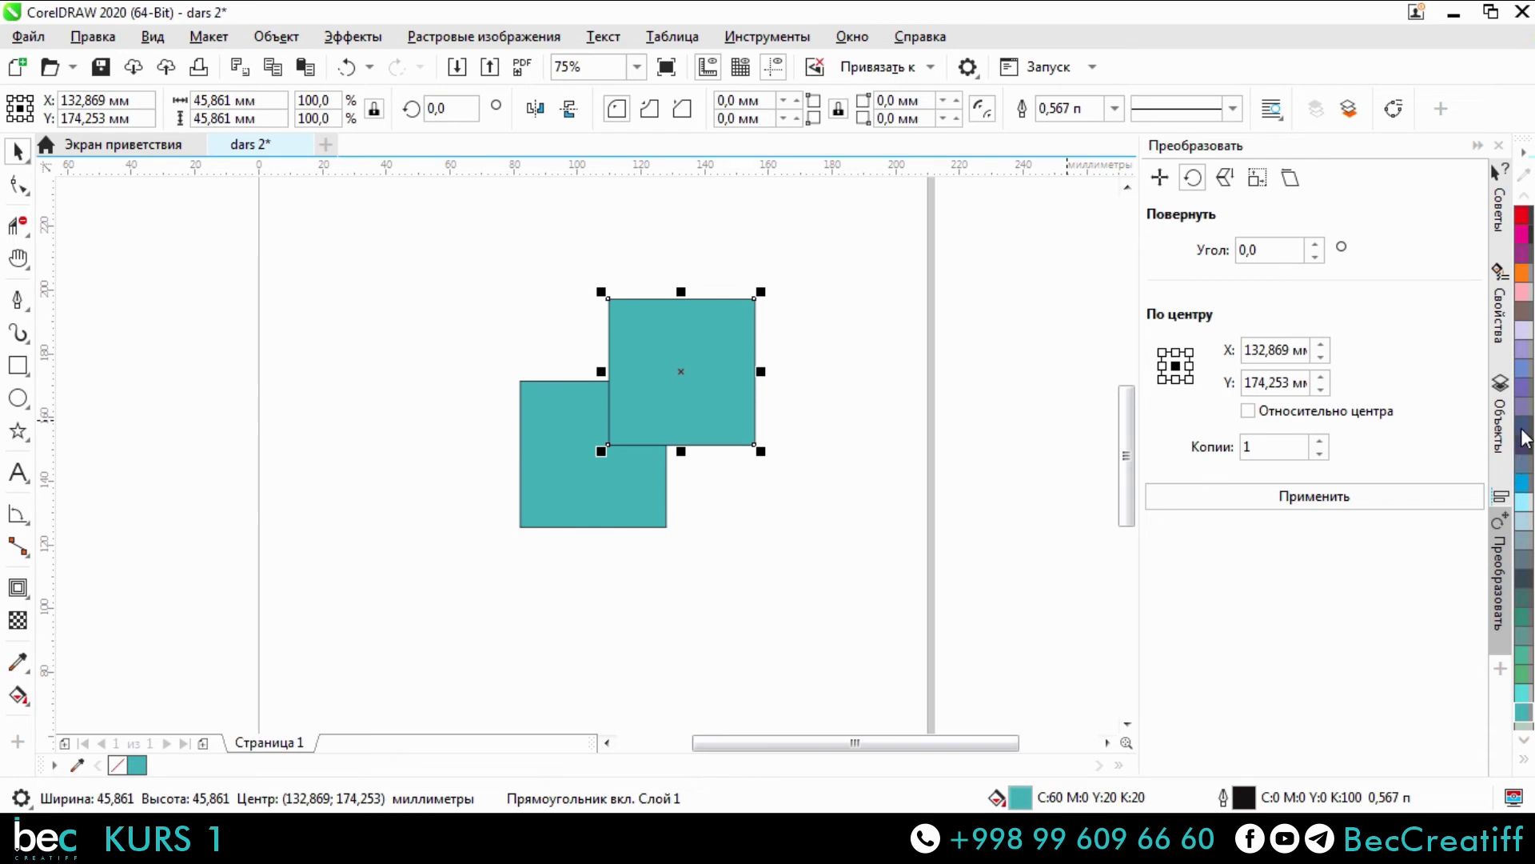
click(1523, 330)
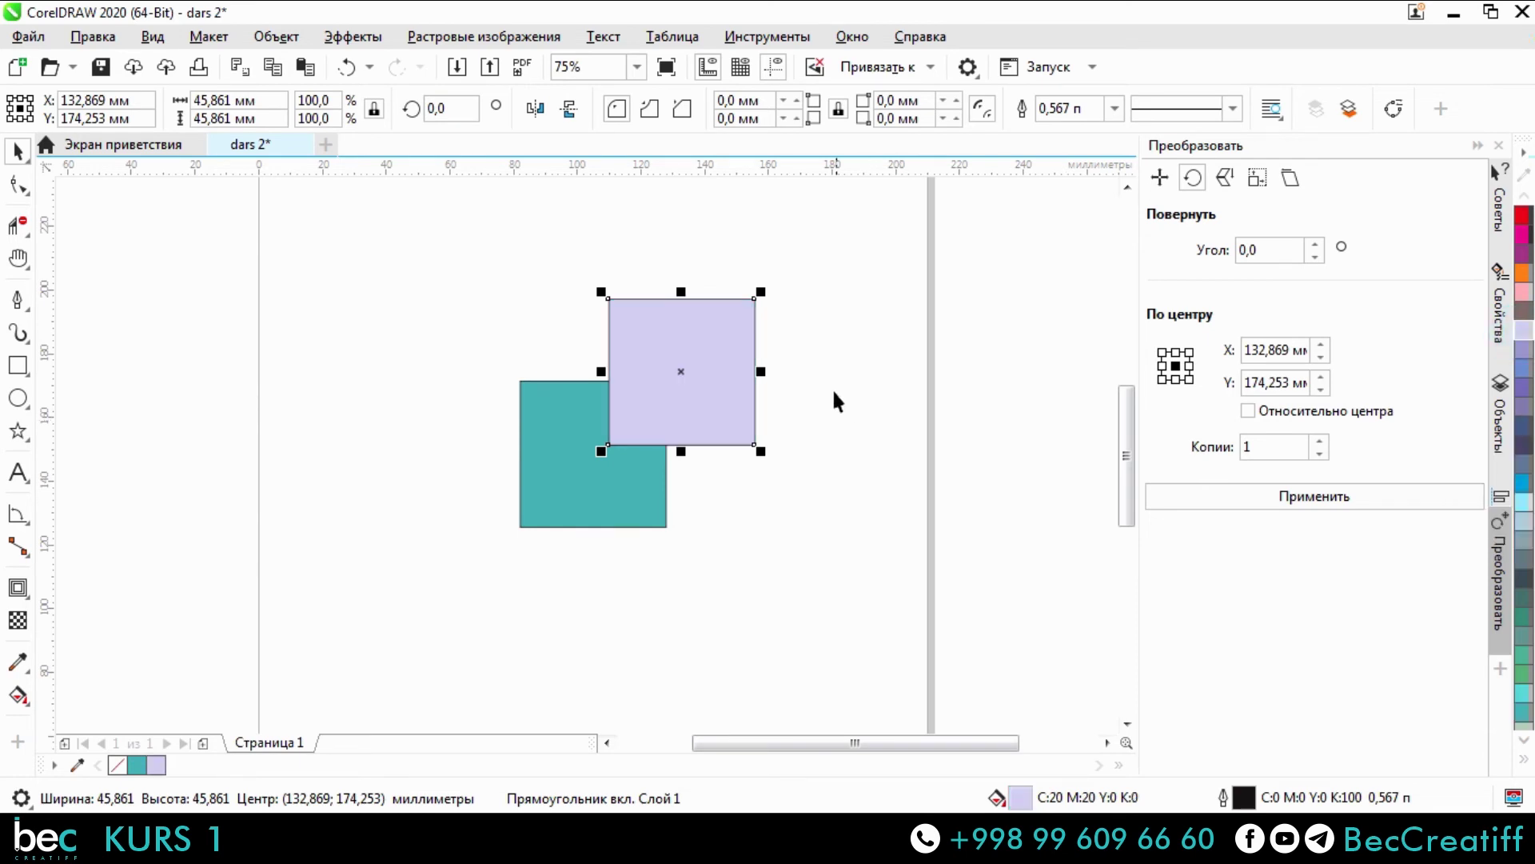
Send the lavender square behind the teal square.
click(832, 387)
click(712, 384)
key(ctrl+Page_Down)
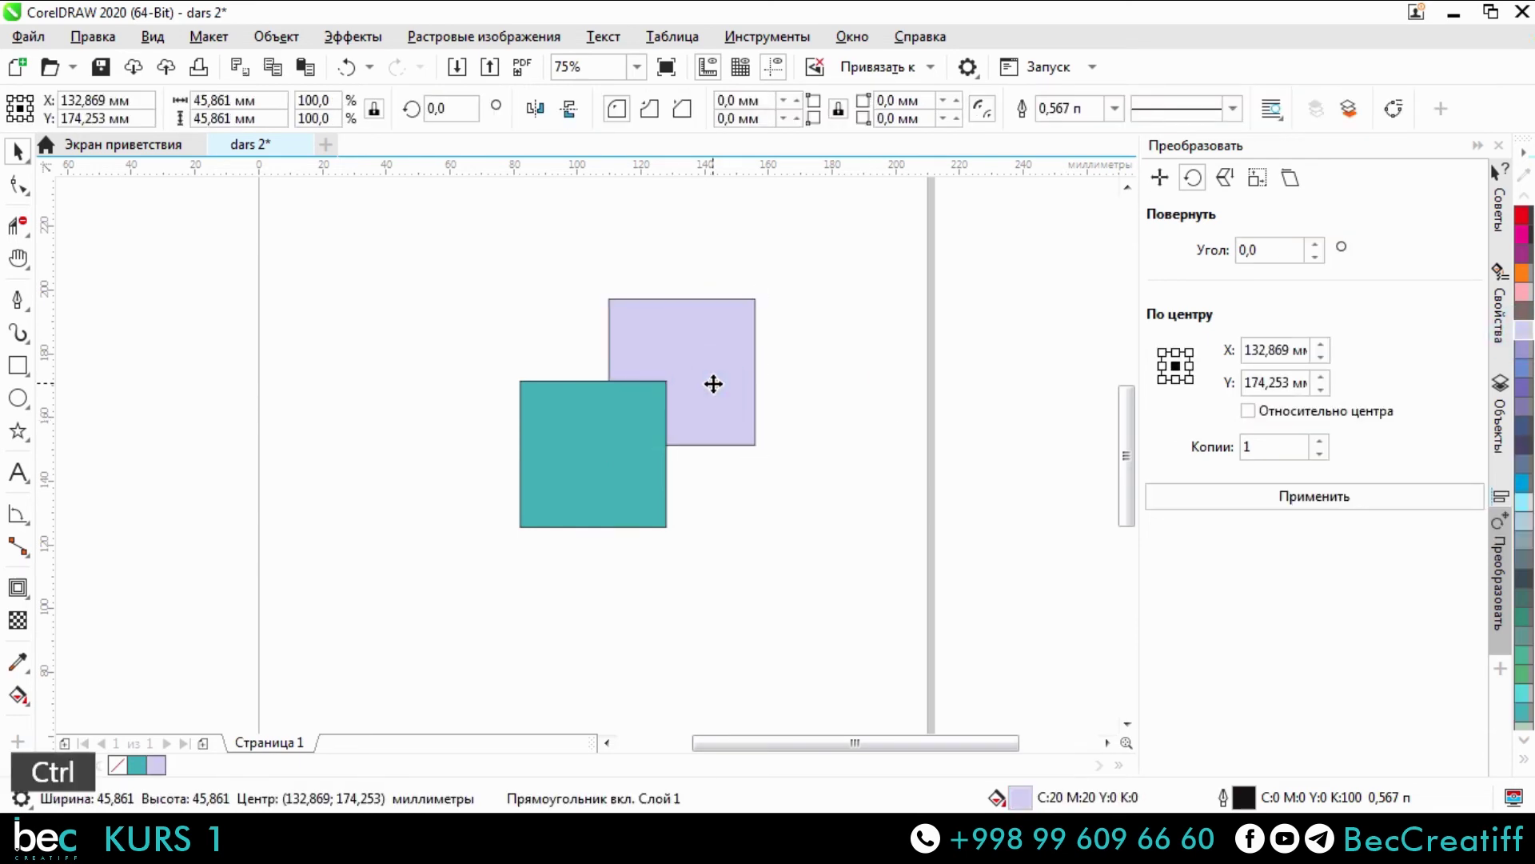
key(ctrl+End)
click(874, 309)
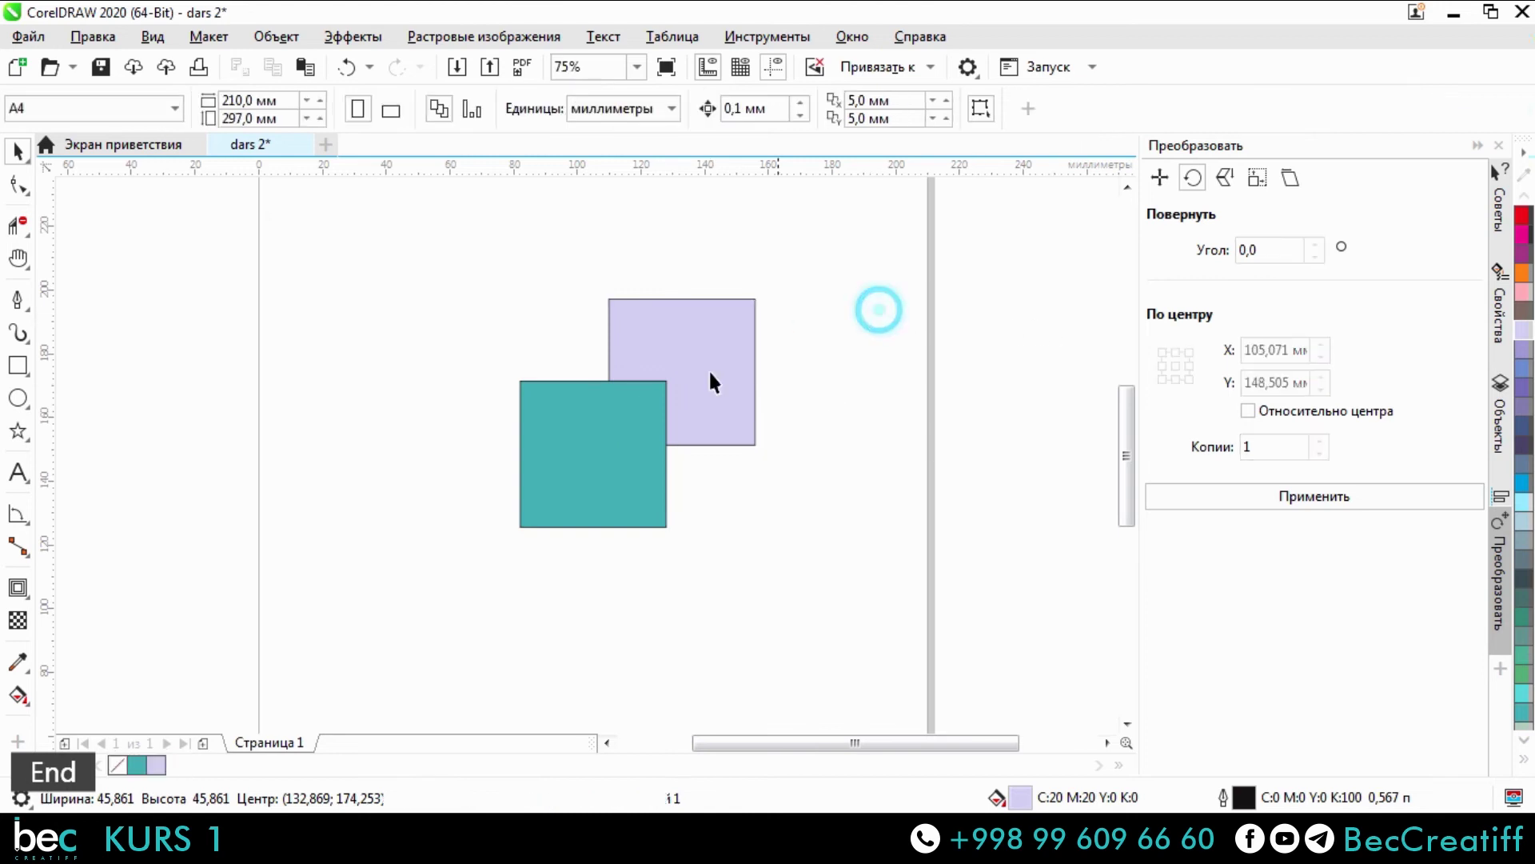
Move the teal square up to about Y 159.8 mm and apply a linear transparency from its lower-left to upper-right corner at about 44.2°.
click(472, 505)
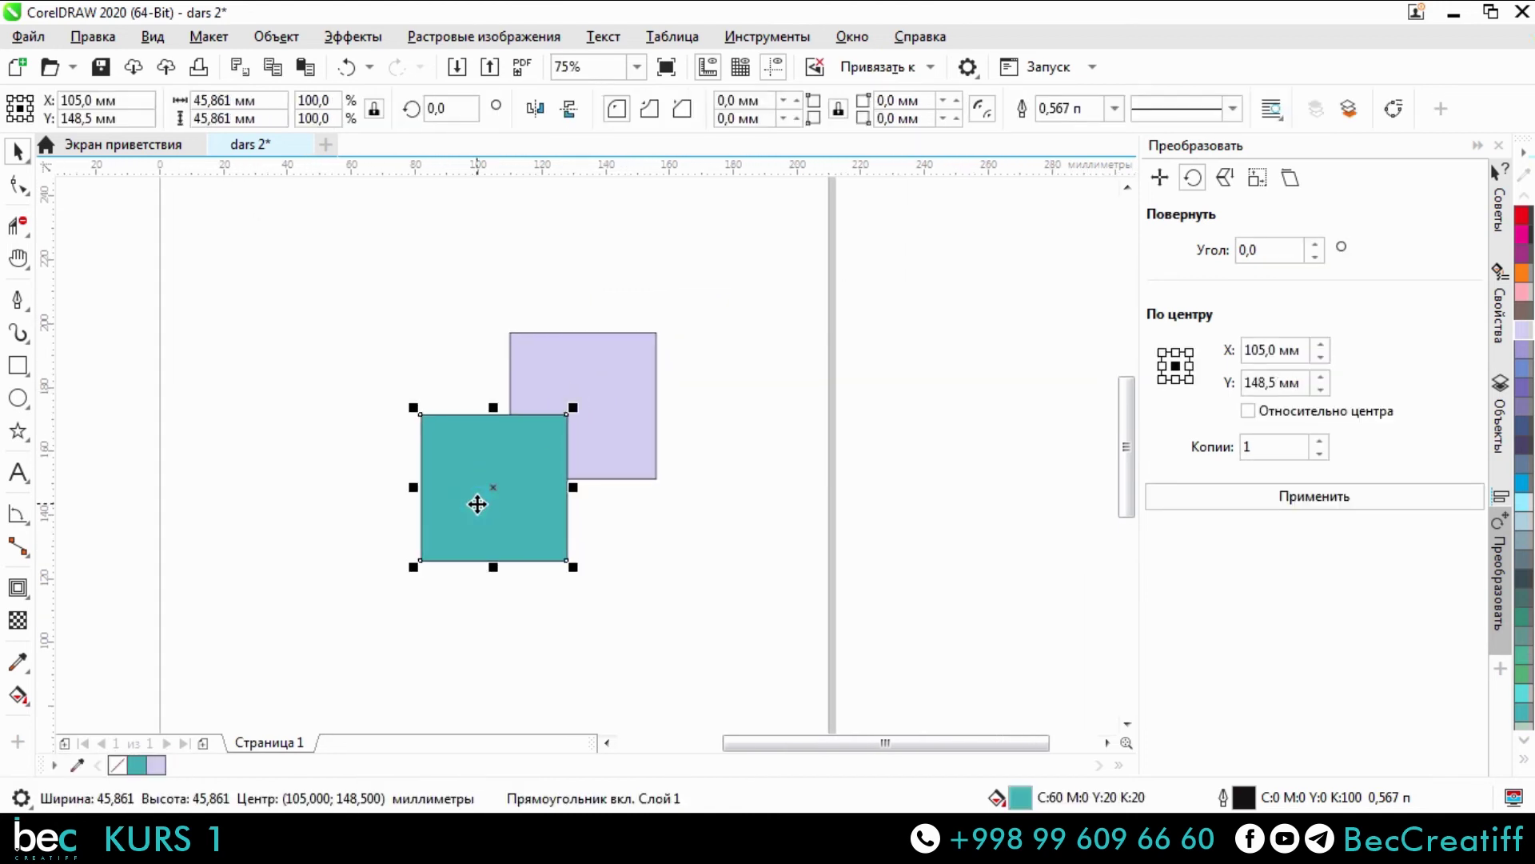
drag(474, 505, 507, 469)
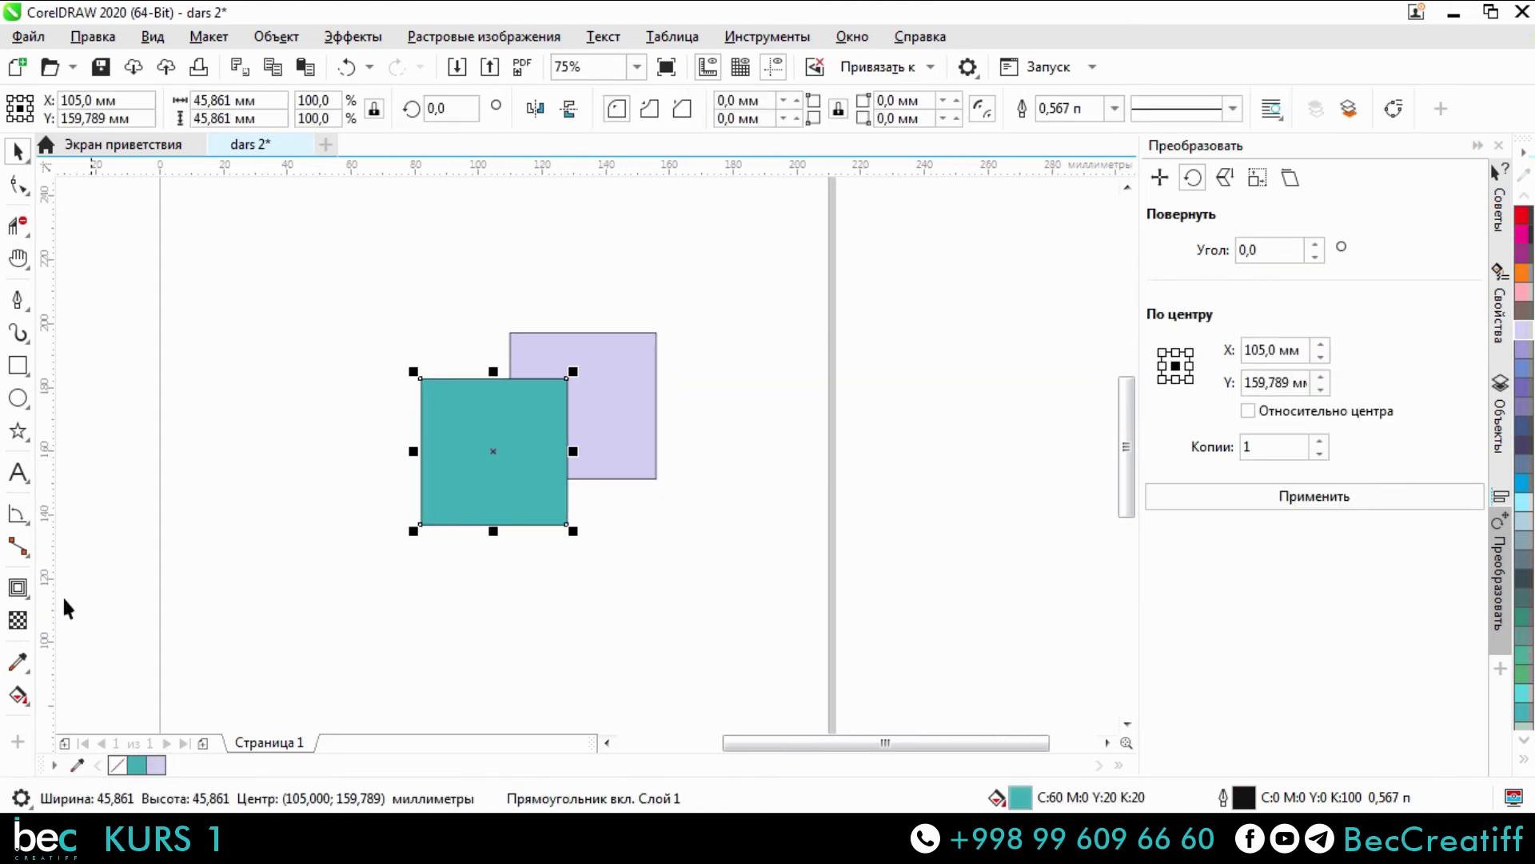
click(18, 620)
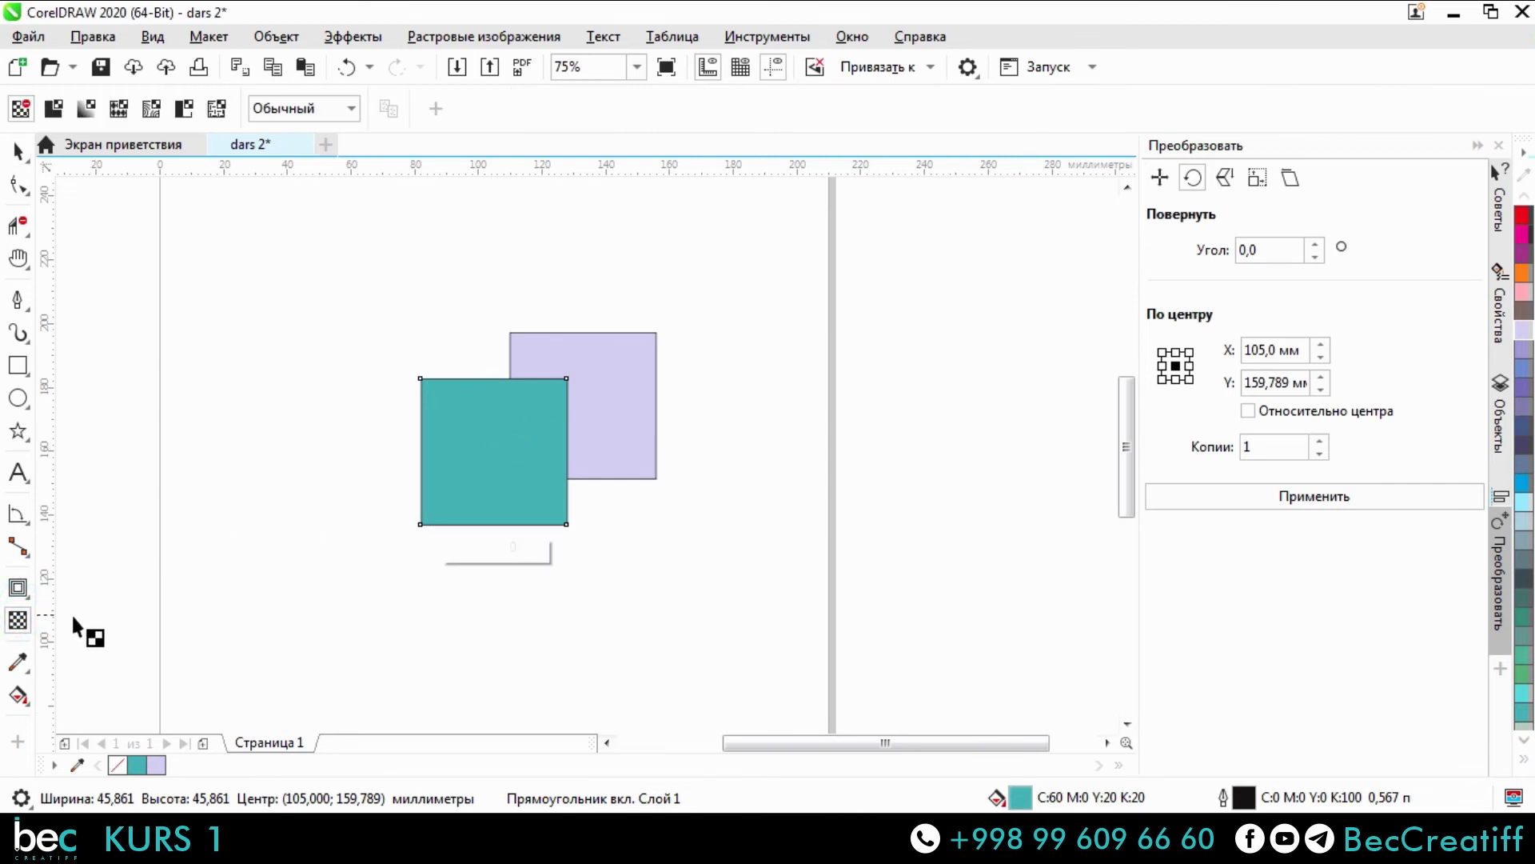
scroll(502, 450, up, 2)
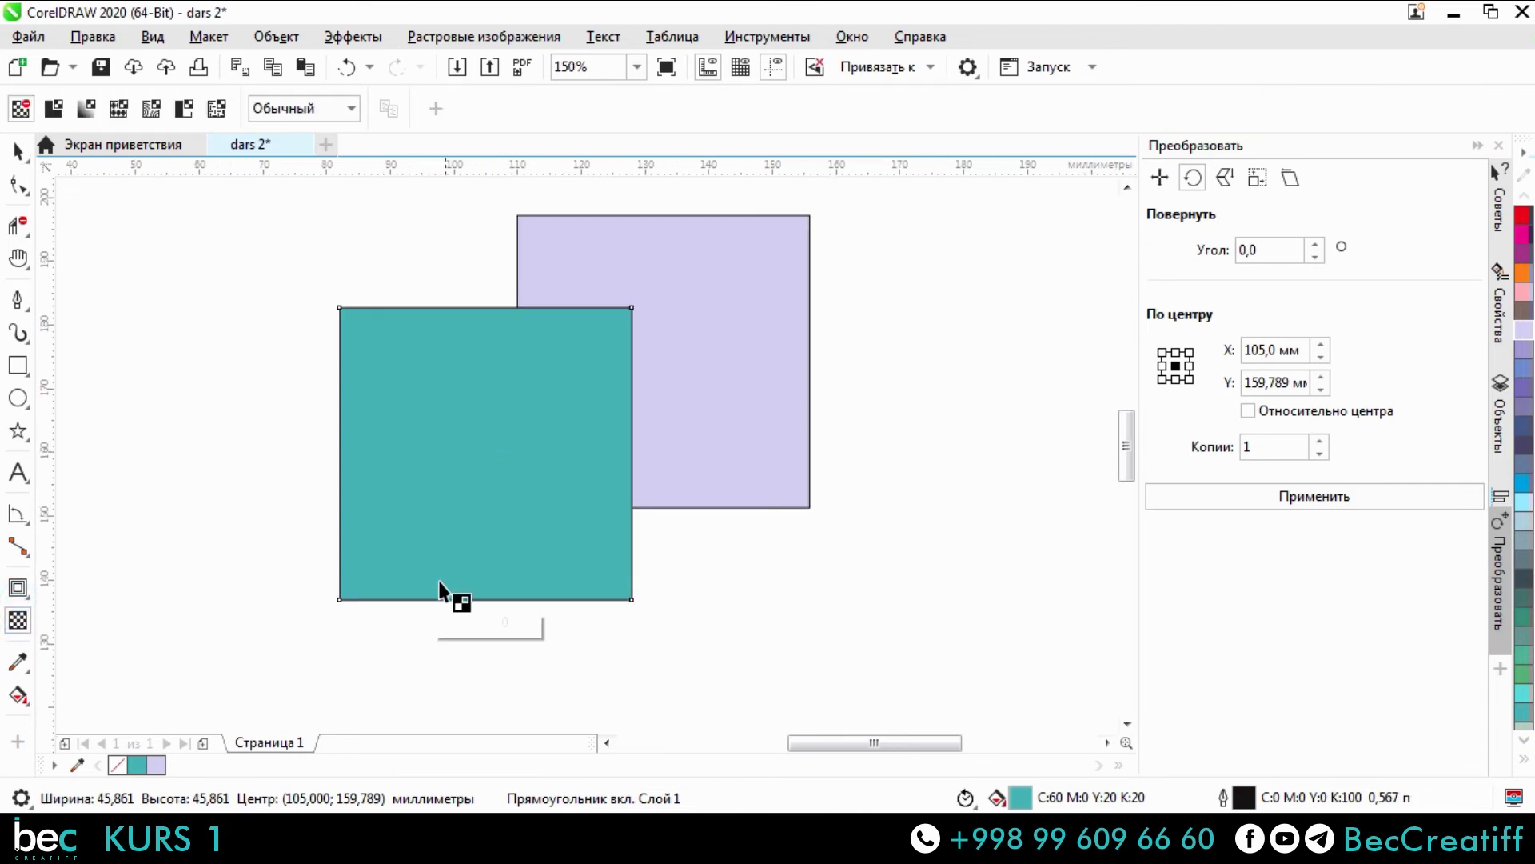
drag(357, 579, 602, 340)
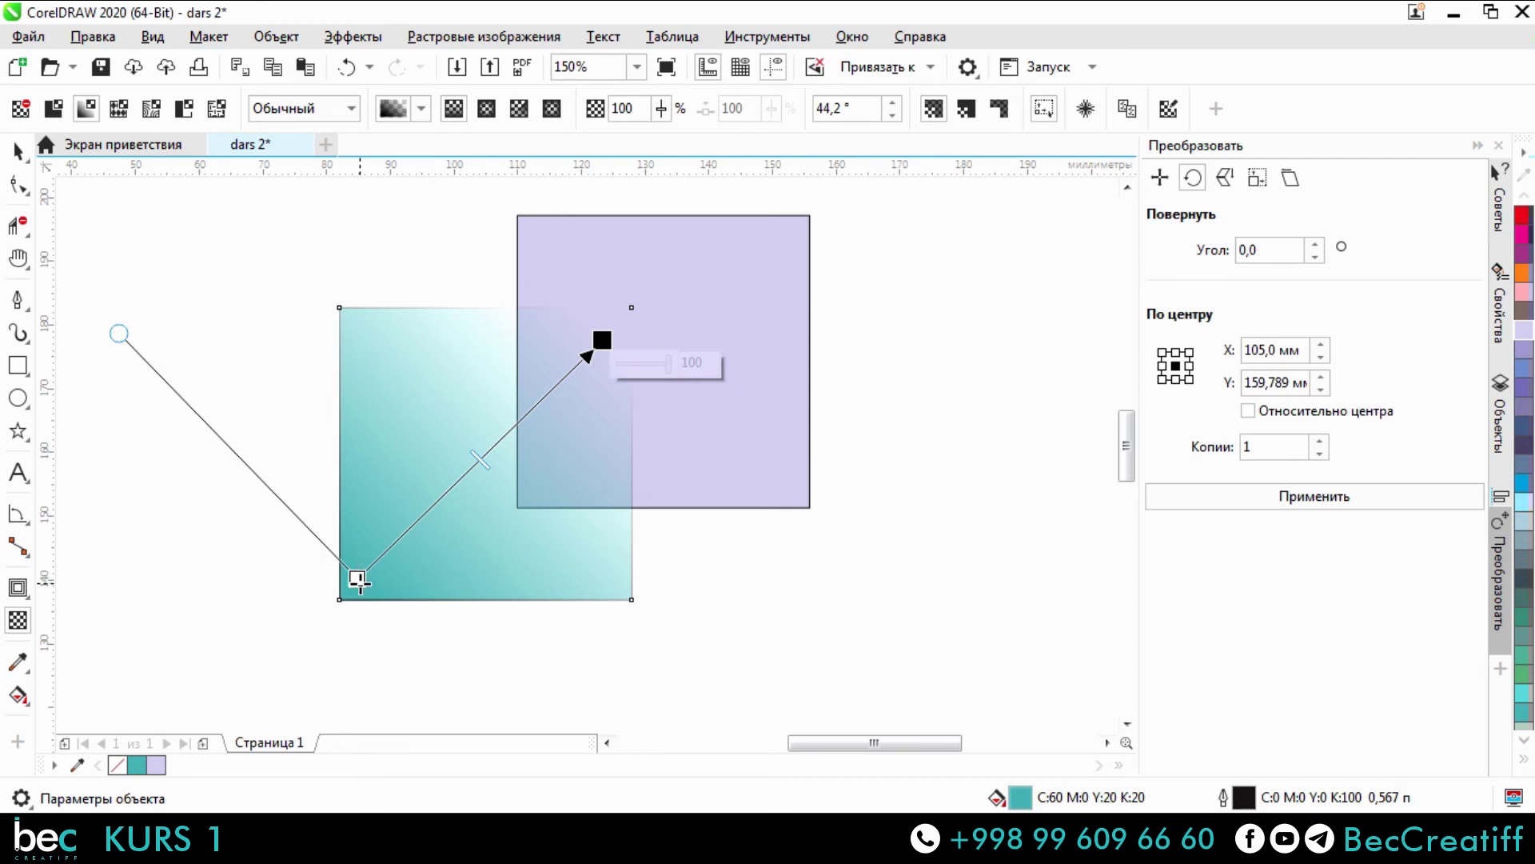
Inspect both ends of the teal square's transparency and move its transparent end slightly, to an angle of about 43.2°.
scroll(360, 582, up, 4)
scroll(258, 655, down, 2)
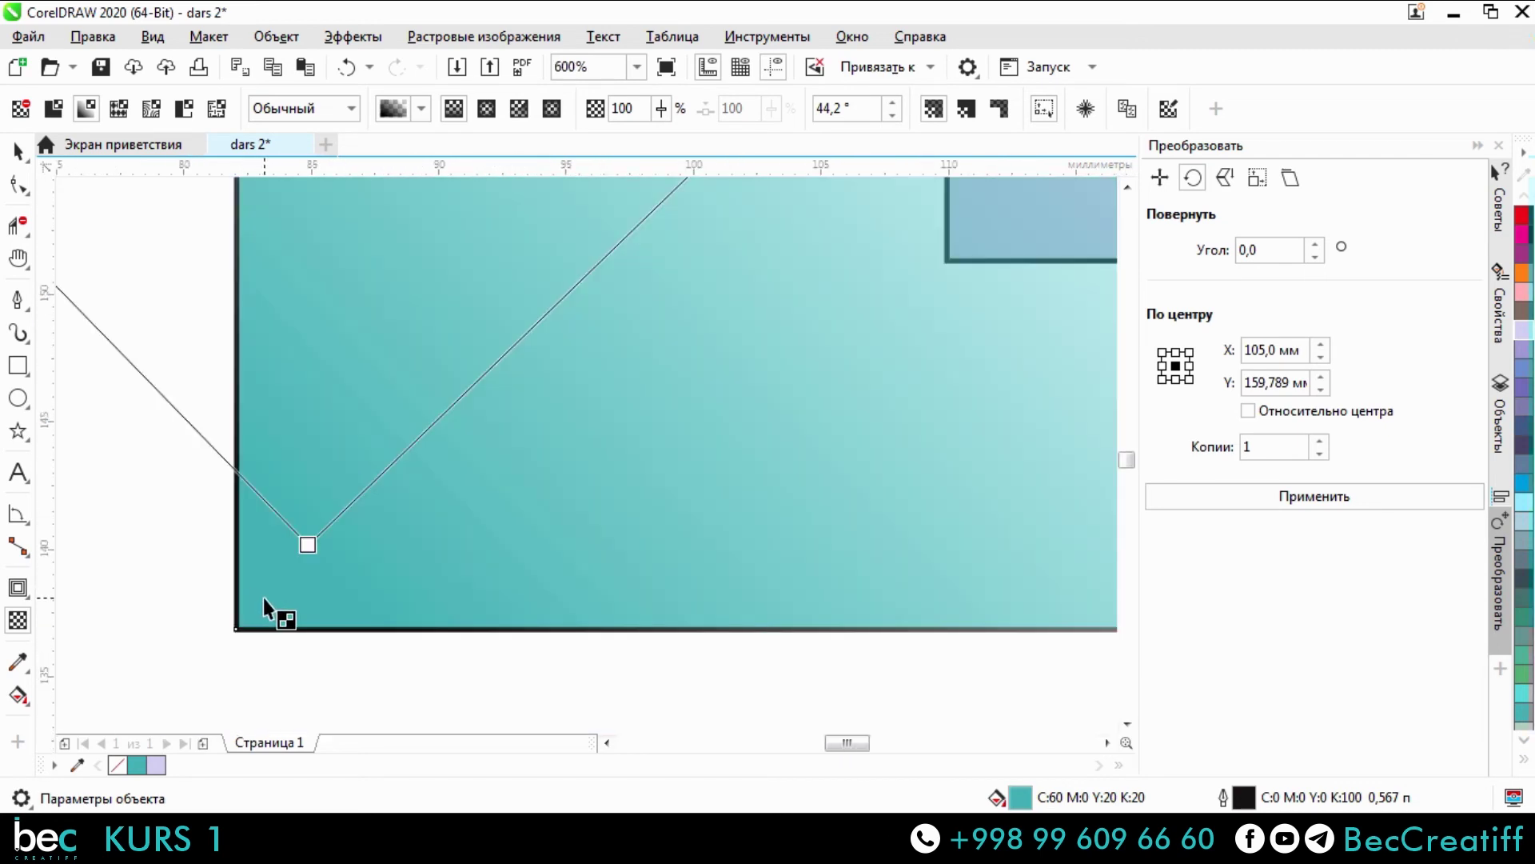
scroll(376, 521, down, 2)
scroll(549, 353, up, 1)
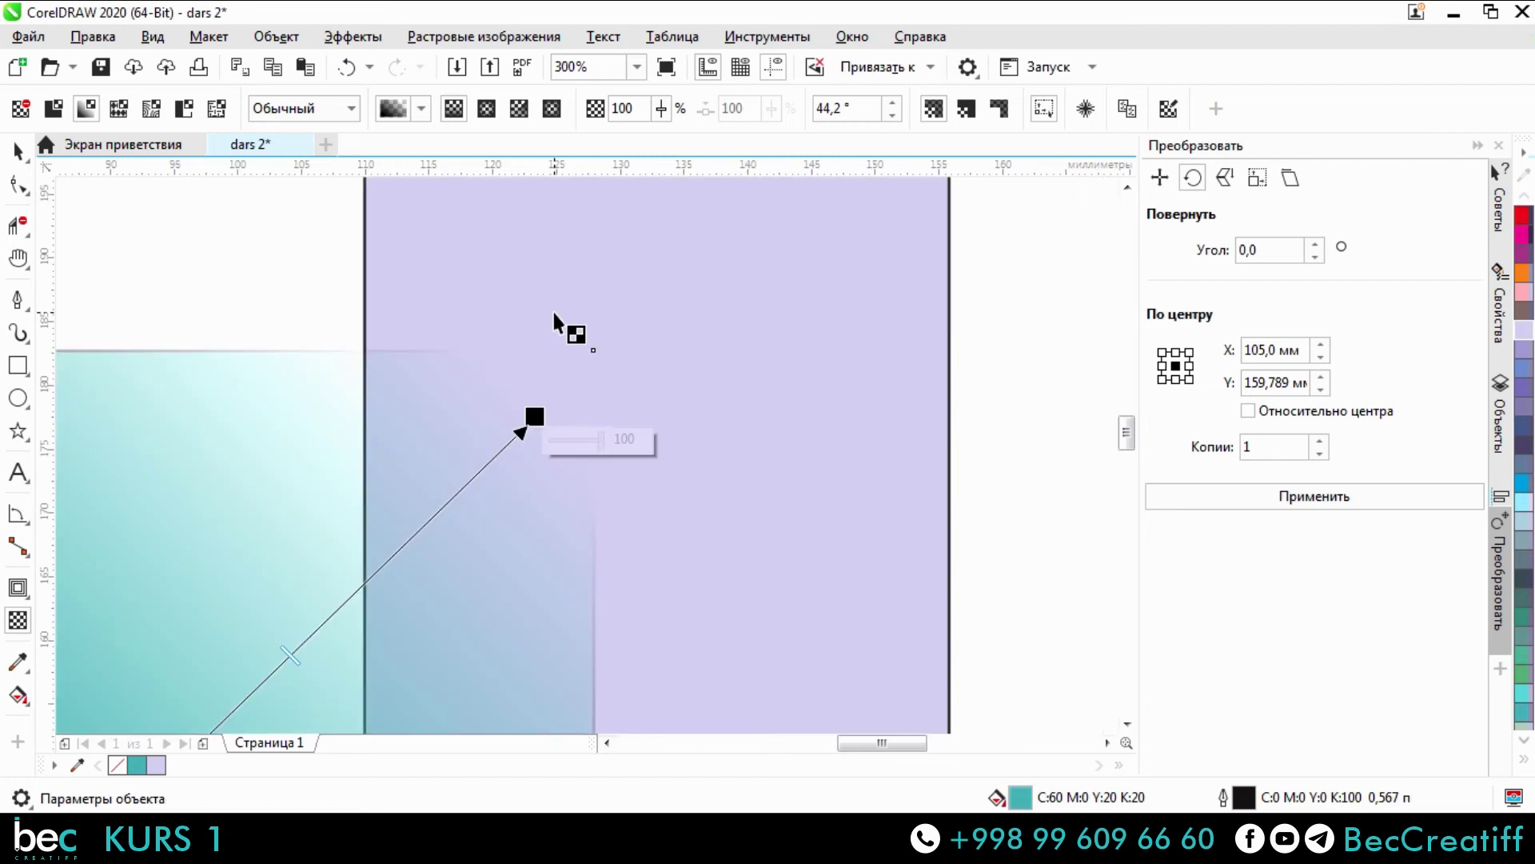
scroll(560, 340, down, 2)
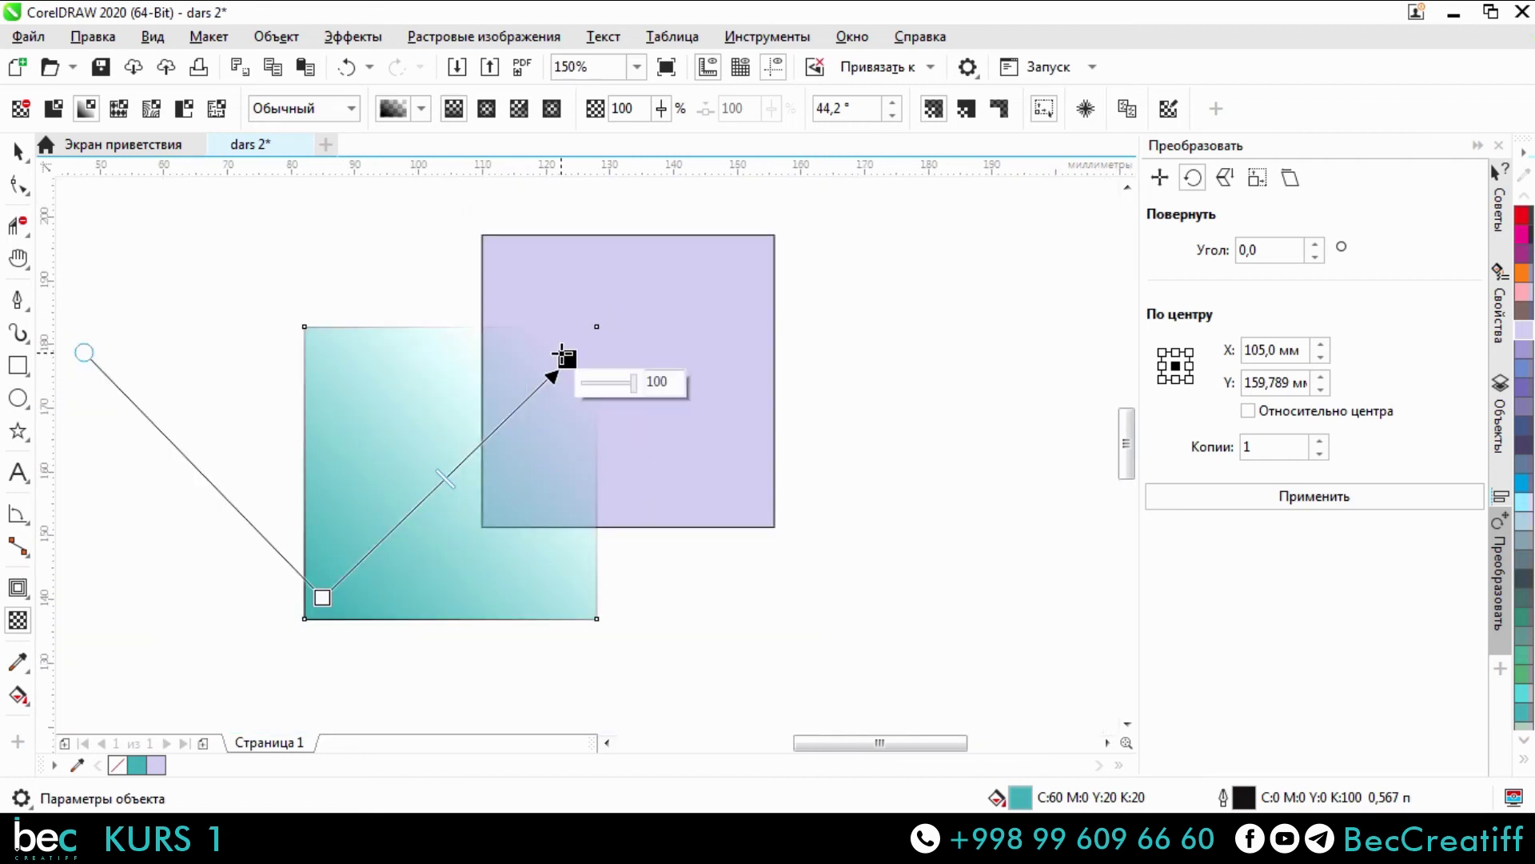
mouse_move(565, 357)
mouse_down()
mouse_move(538, 363)
mouse_move(516, 421)
mouse_move(456, 425)
mouse_move(411, 424)
mouse_move(349, 367)
mouse_move(548, 461)
mouse_move(596, 595)
mouse_move(415, 370)
mouse_move(326, 326)
mouse_move(384, 319)
mouse_move(531, 425)
mouse_move(628, 527)
mouse_move(555, 343)
mouse_move(560, 373)
mouse_up()
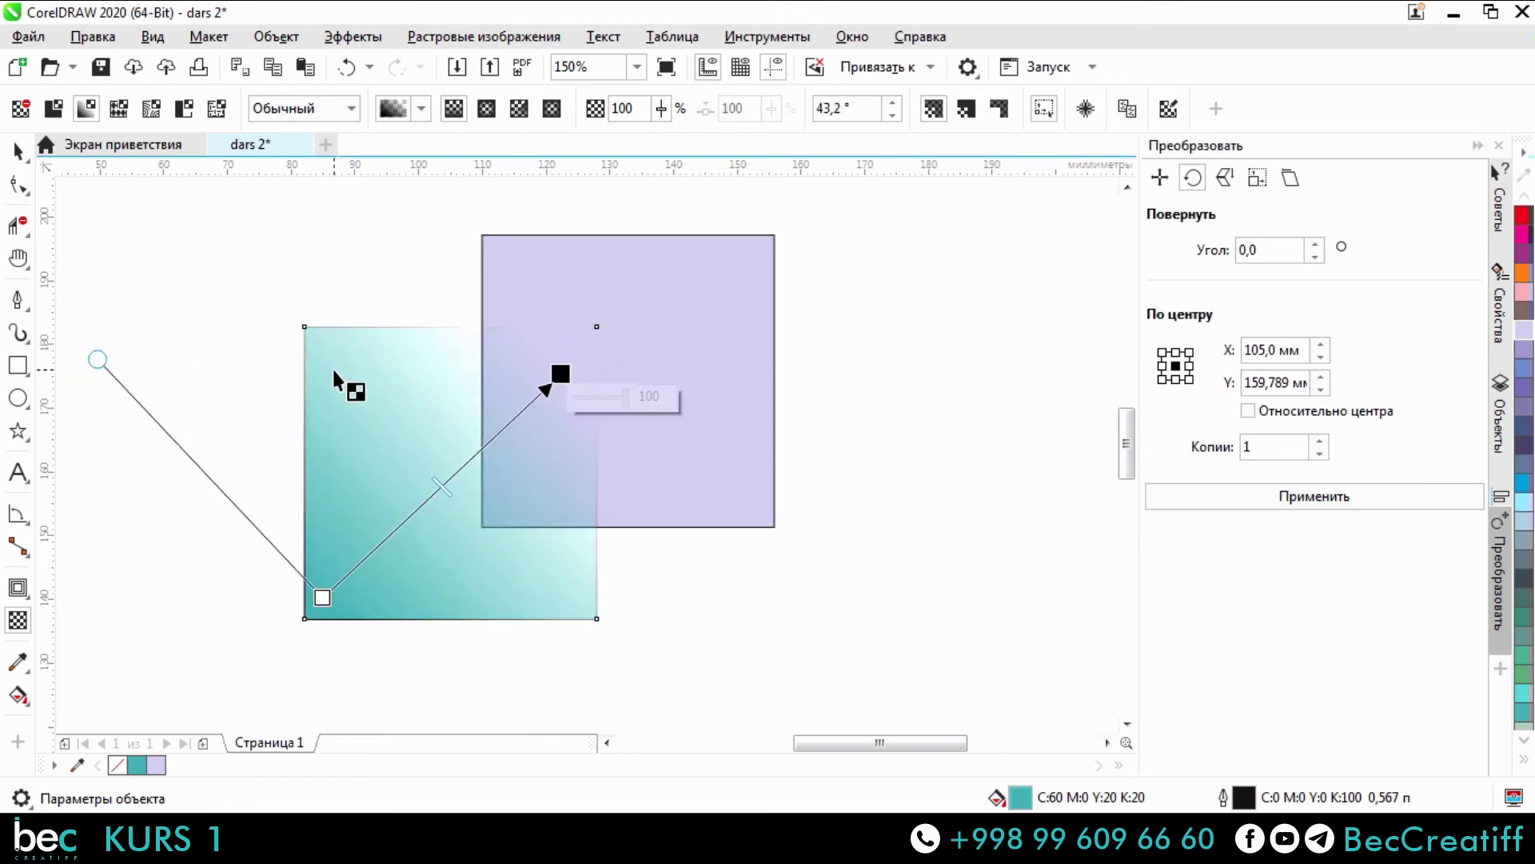
Undo the recent transparency edits on the teal square and delete that square.
click(17, 149)
key(ctrl+z)
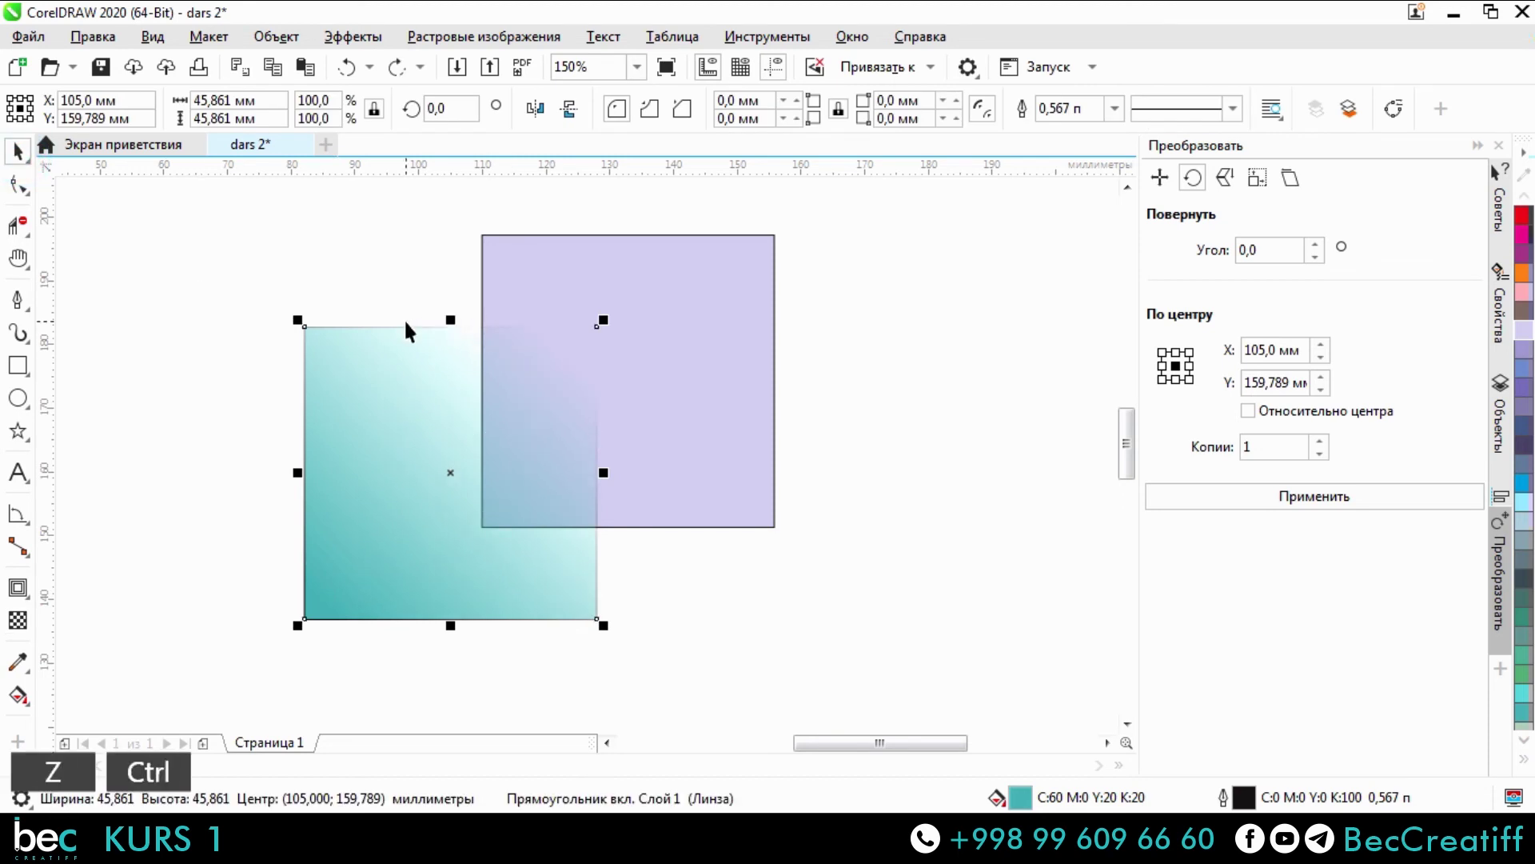
key(ctrl+z)
key(ctrl+z)
click(434, 392)
key(Delete)
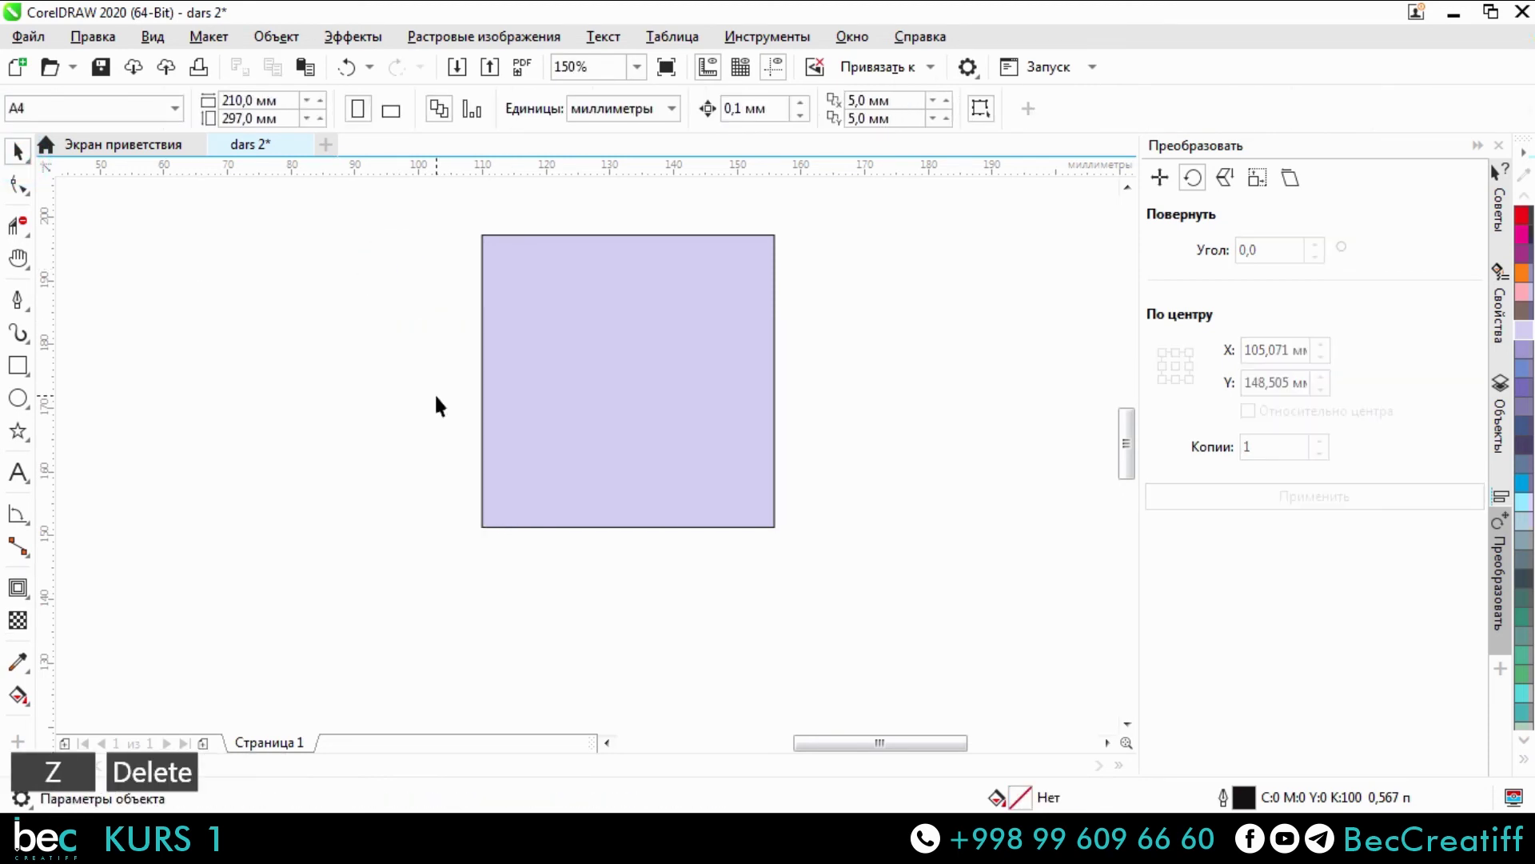
click(534, 389)
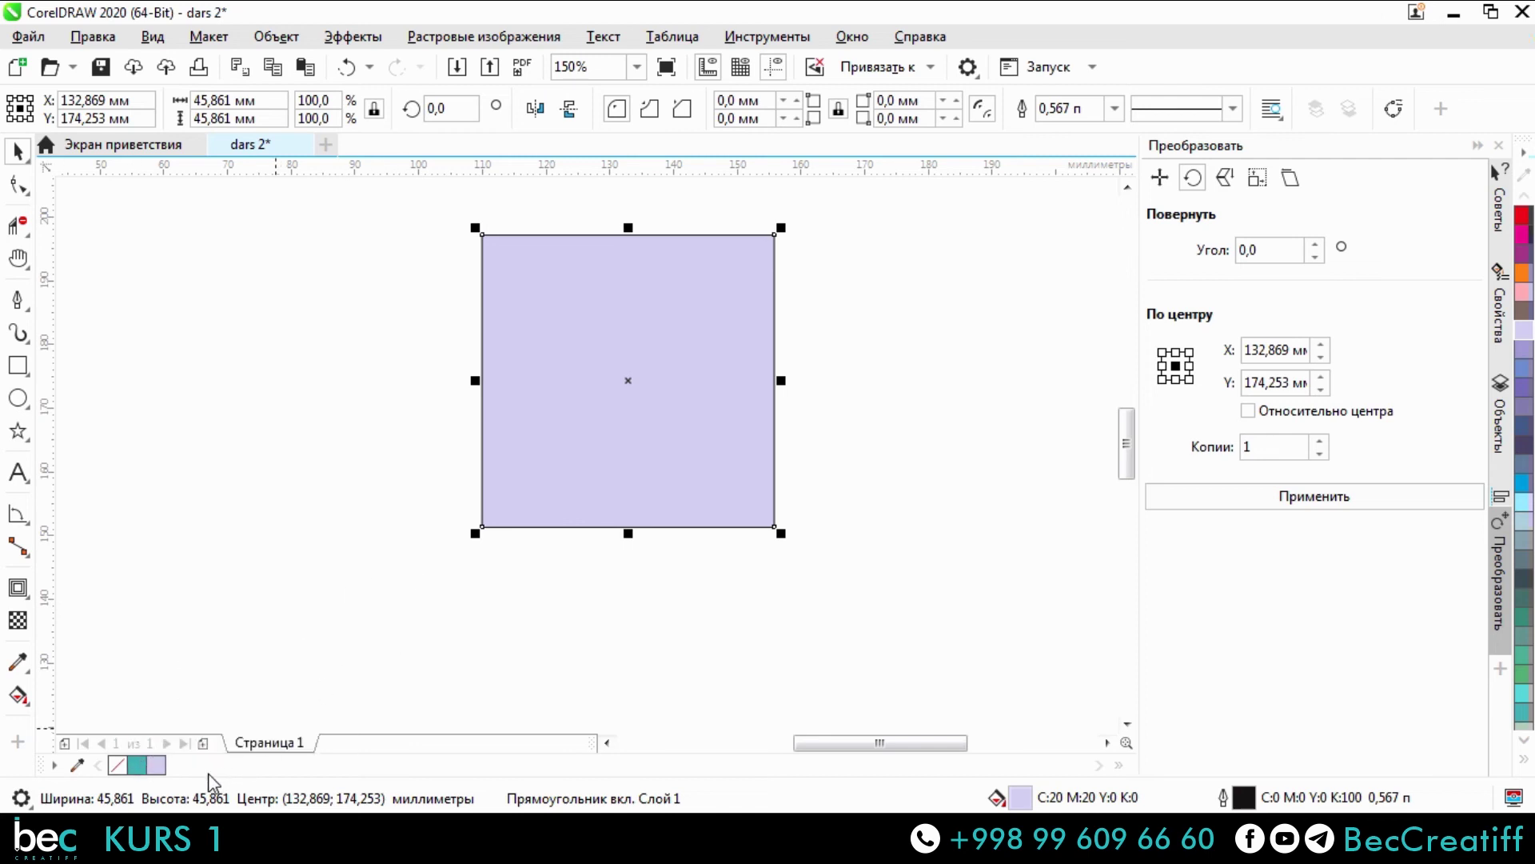
key(Escape)
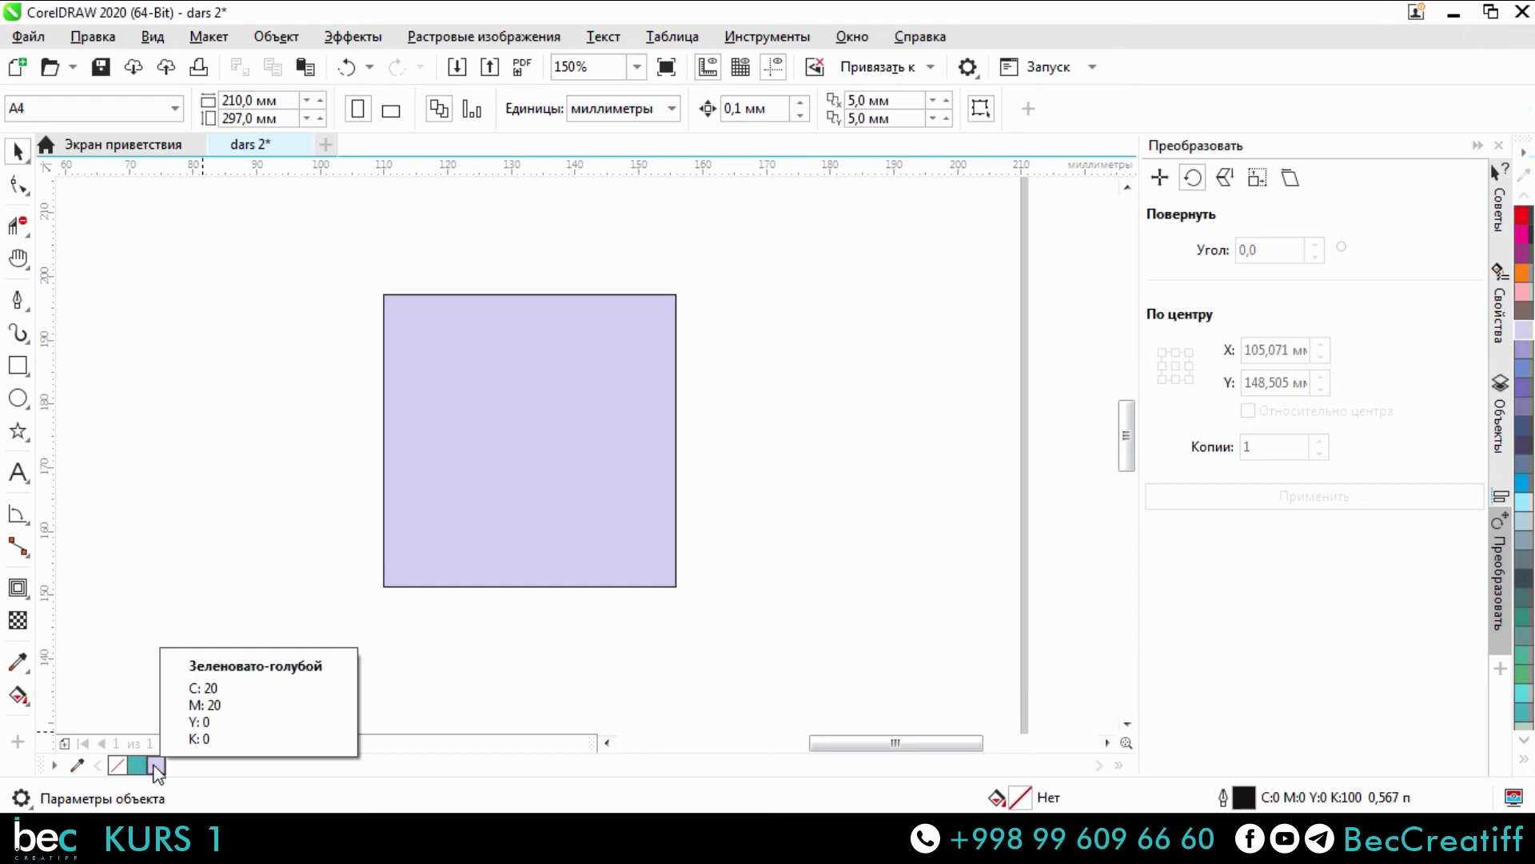
click(542, 419)
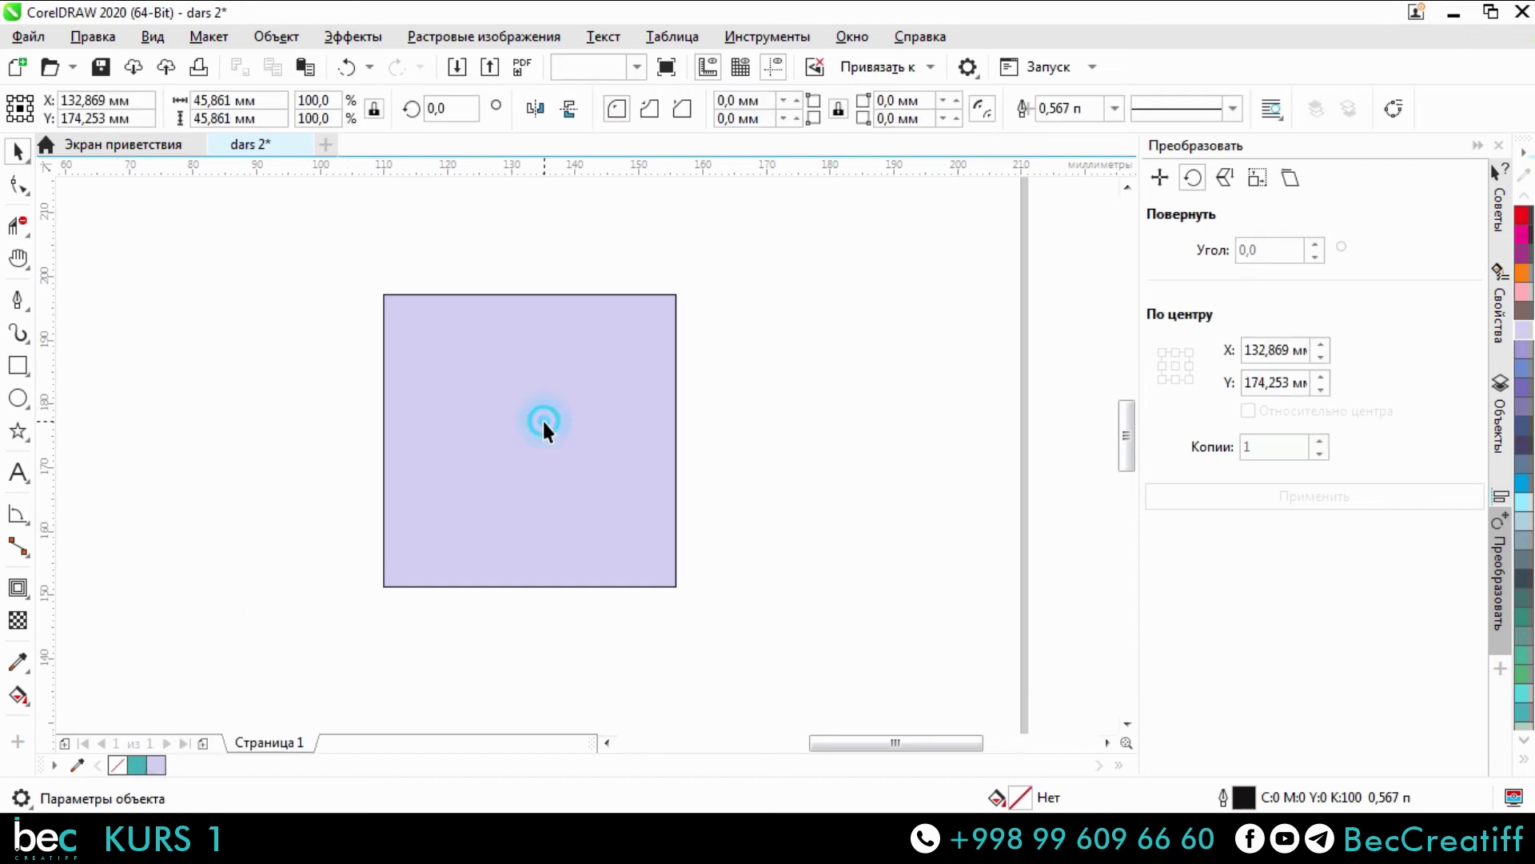
click(311, 408)
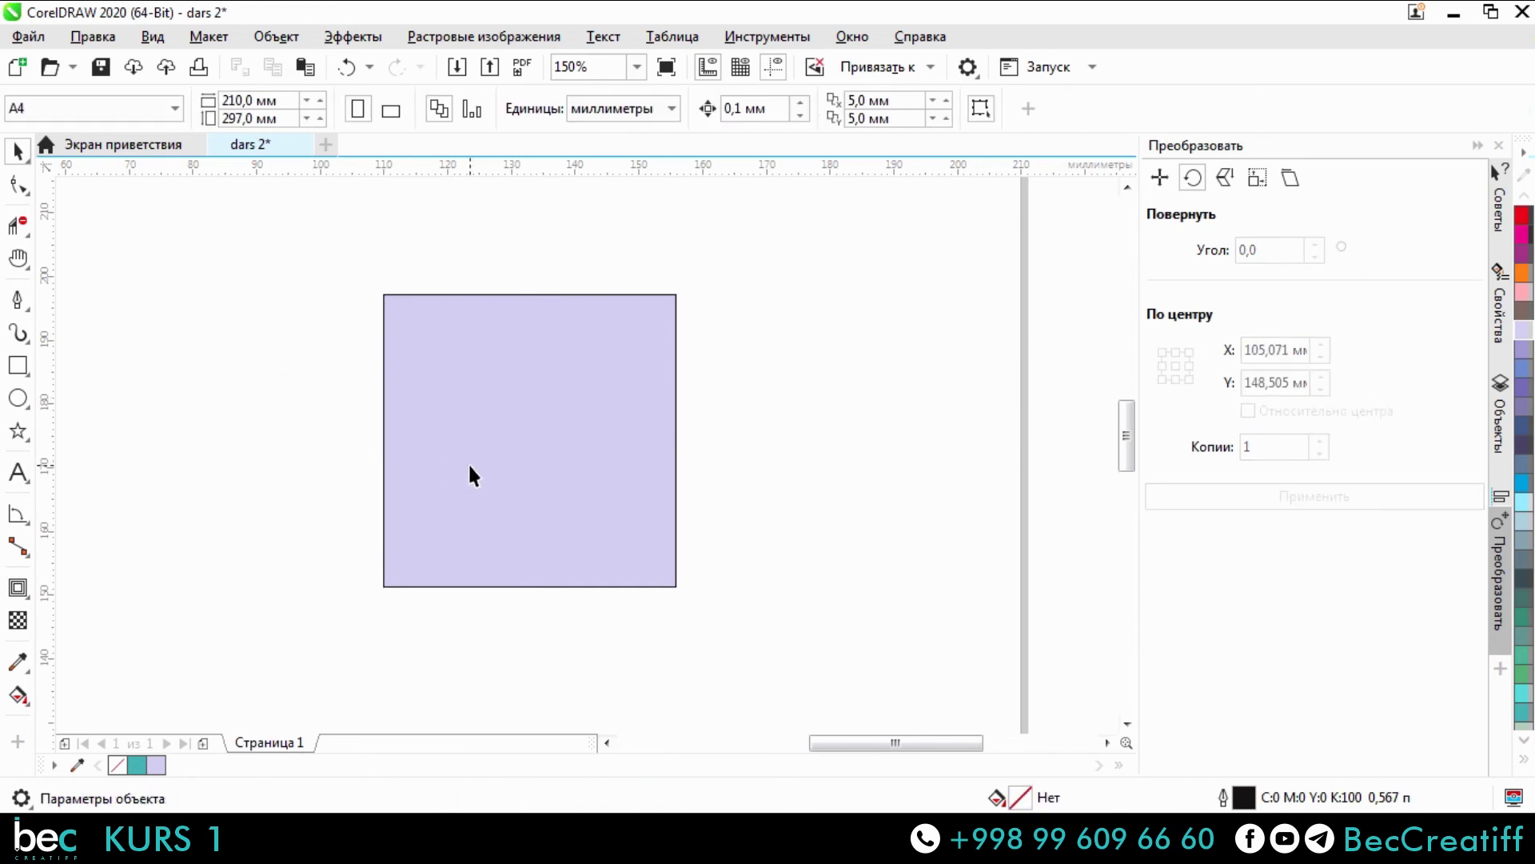
click(433, 382)
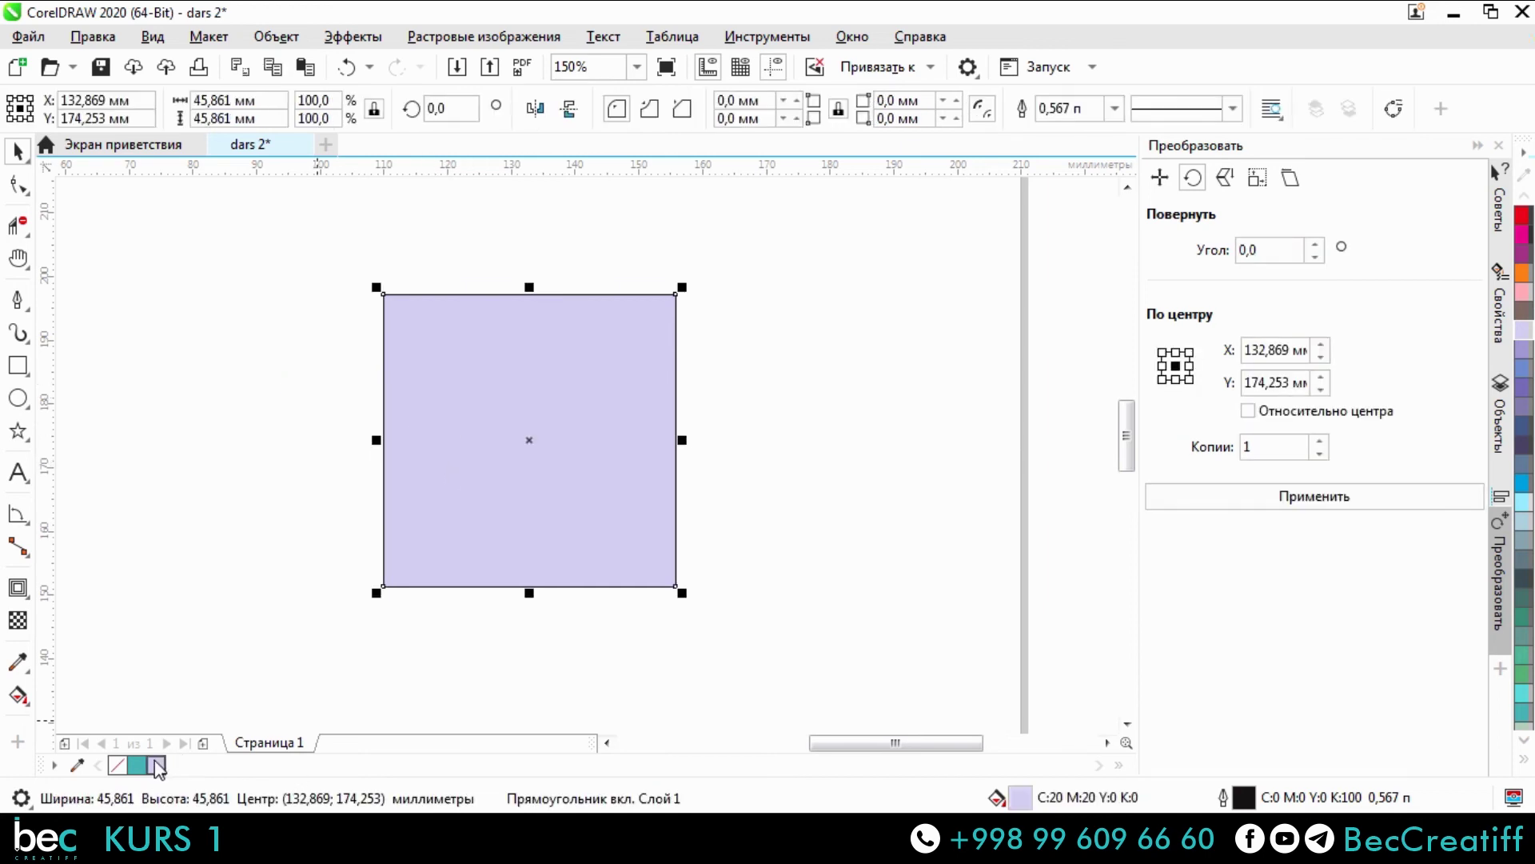
click(345, 384)
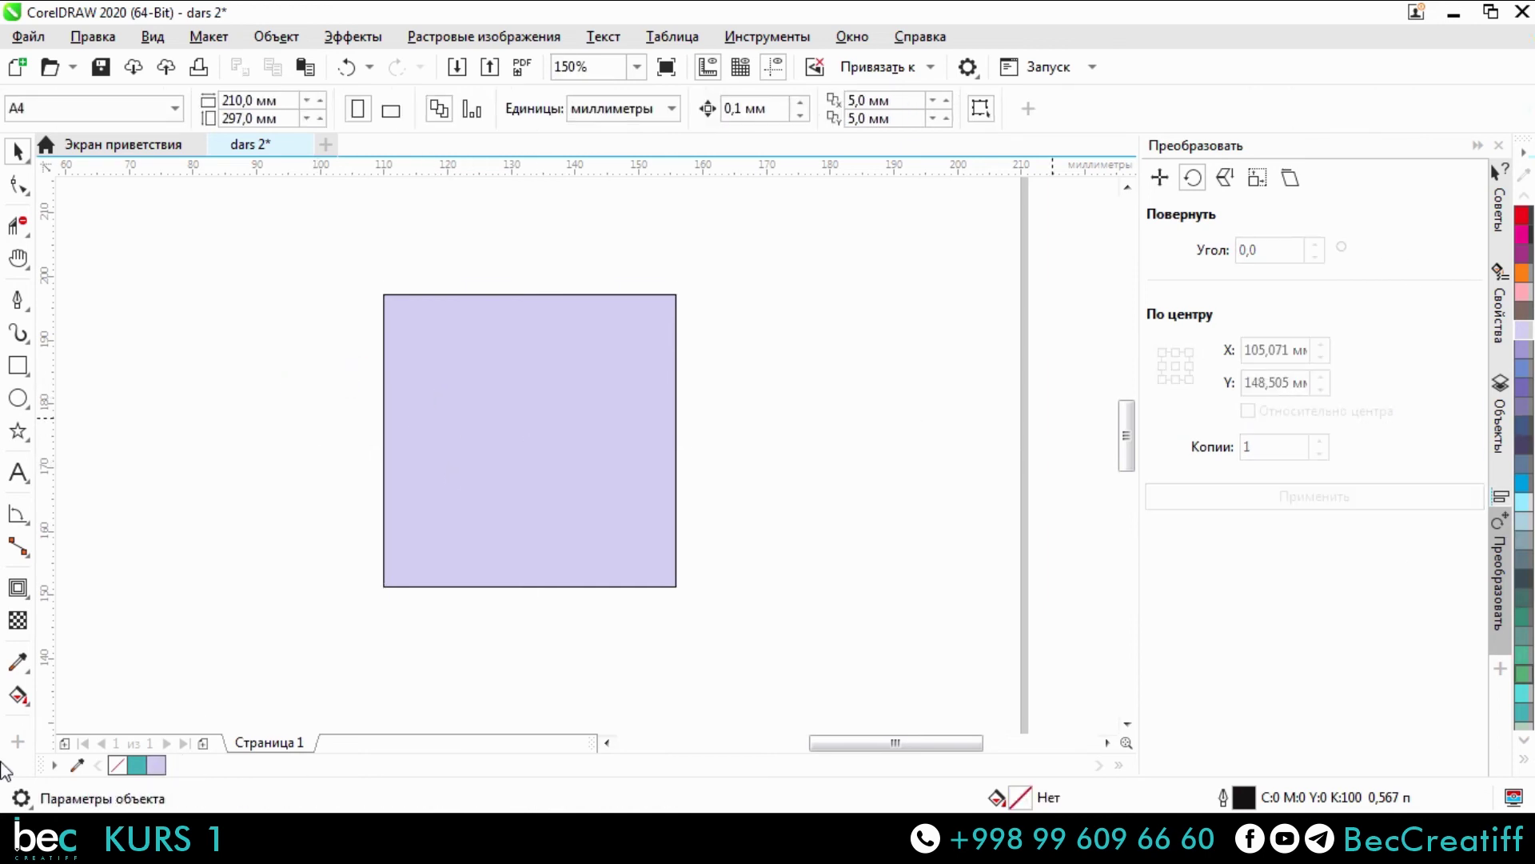
click(605, 453)
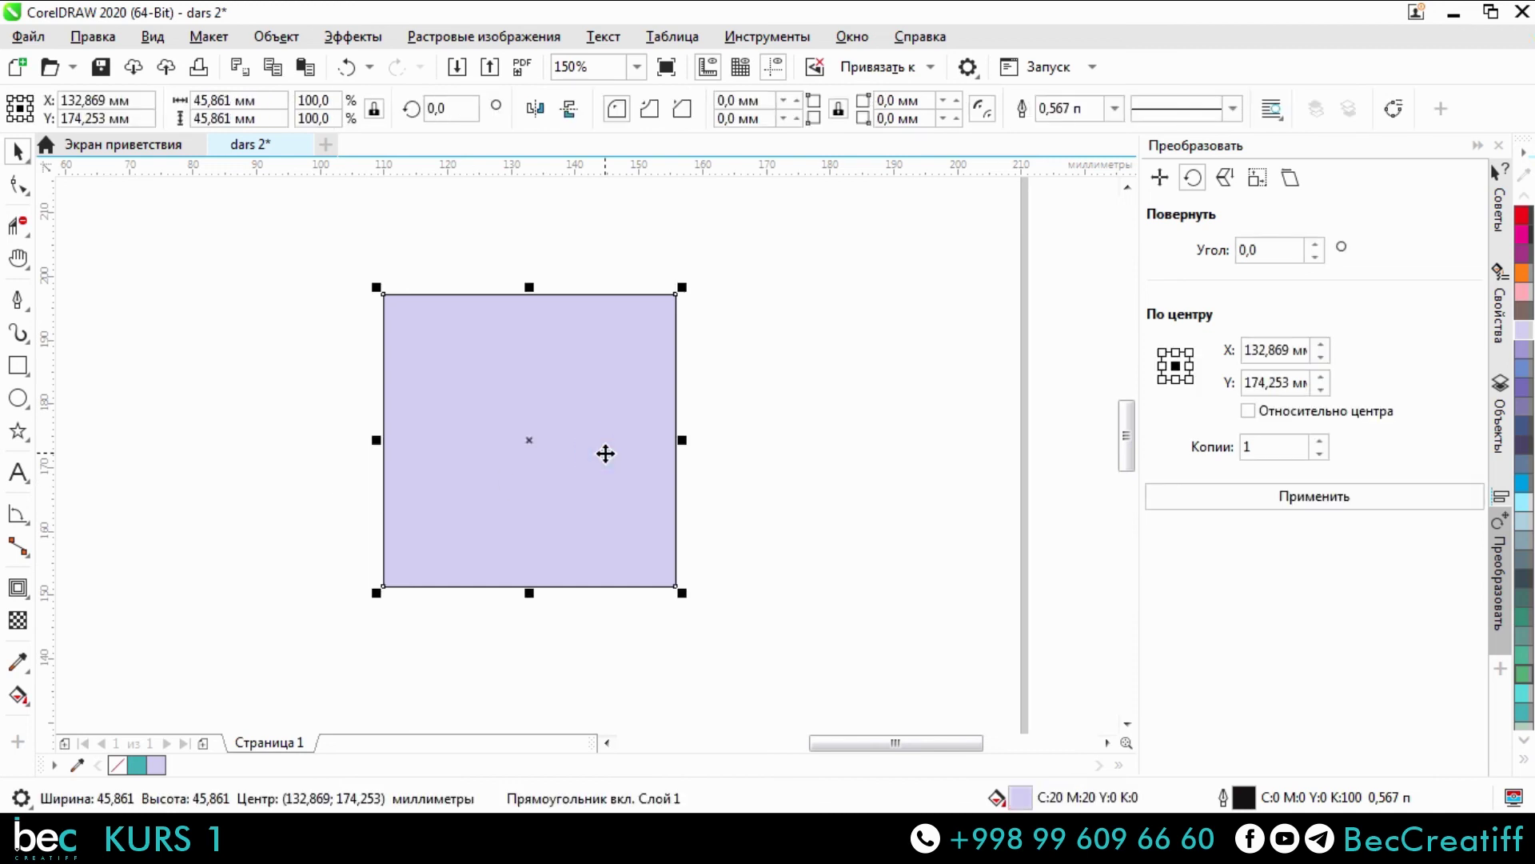
key(Delete)
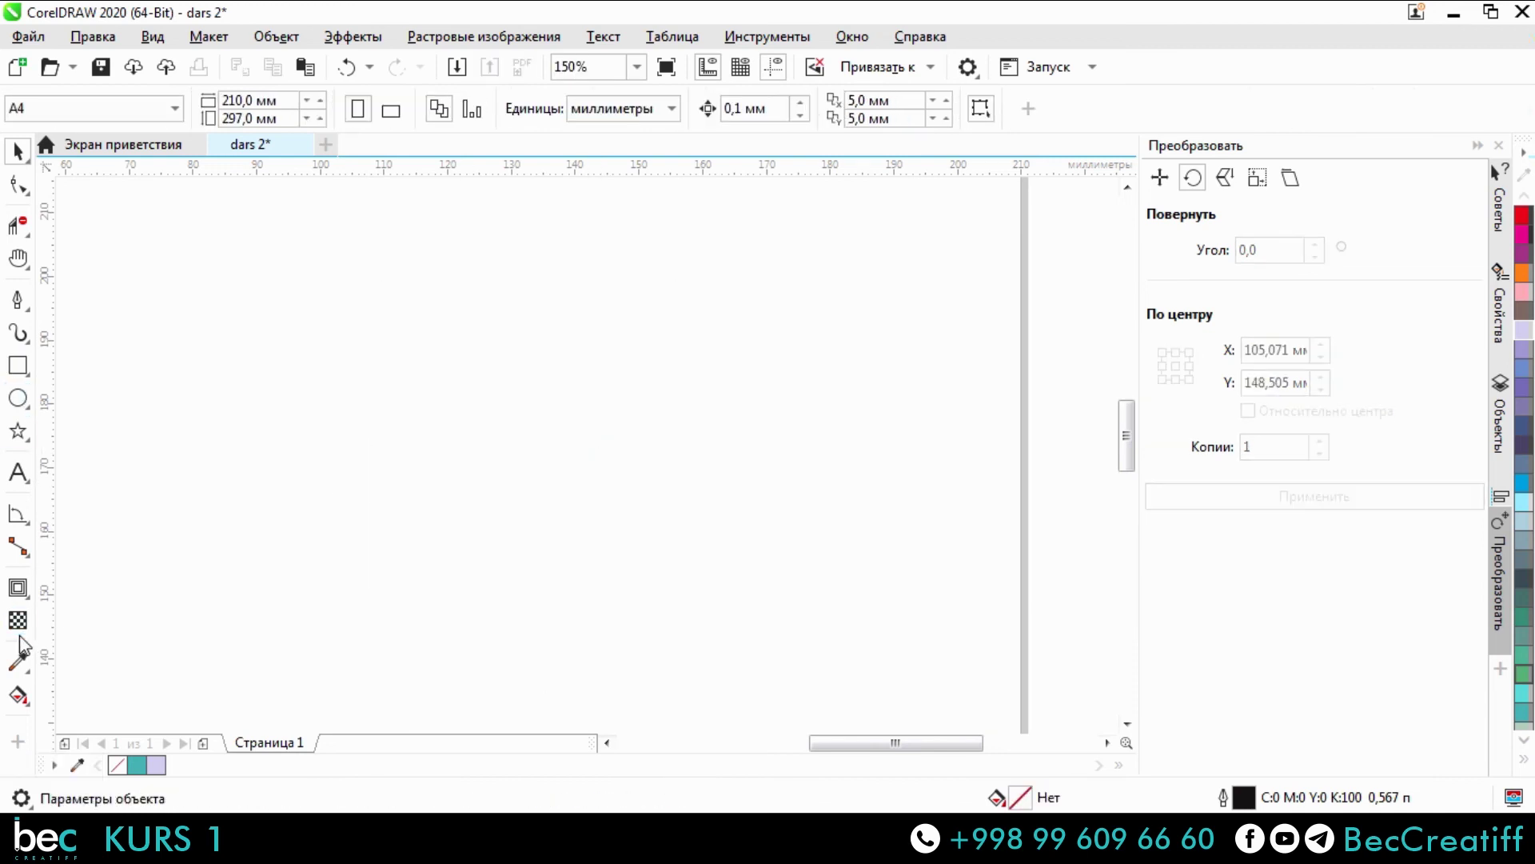
key(ctrl+z)
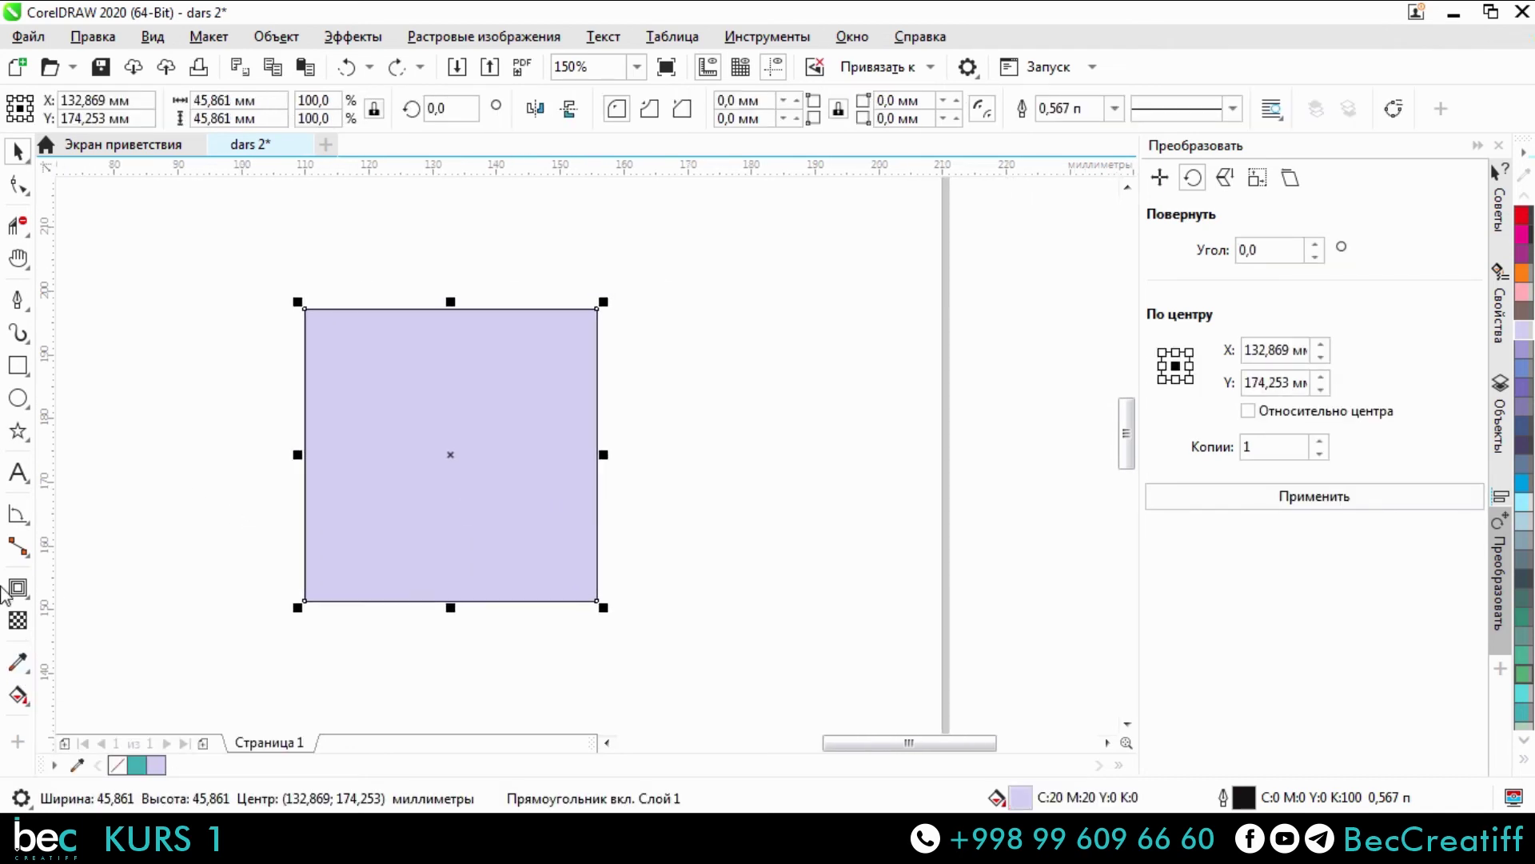
Draw a square about 28.8 mm wide to the right of the lavender square, across the page edge, and fill it with orange.
click(18, 367)
mouse_move(842, 247)
mouse_down()
mouse_move(949, 336)
mouse_move(1026, 430)
mouse_up()
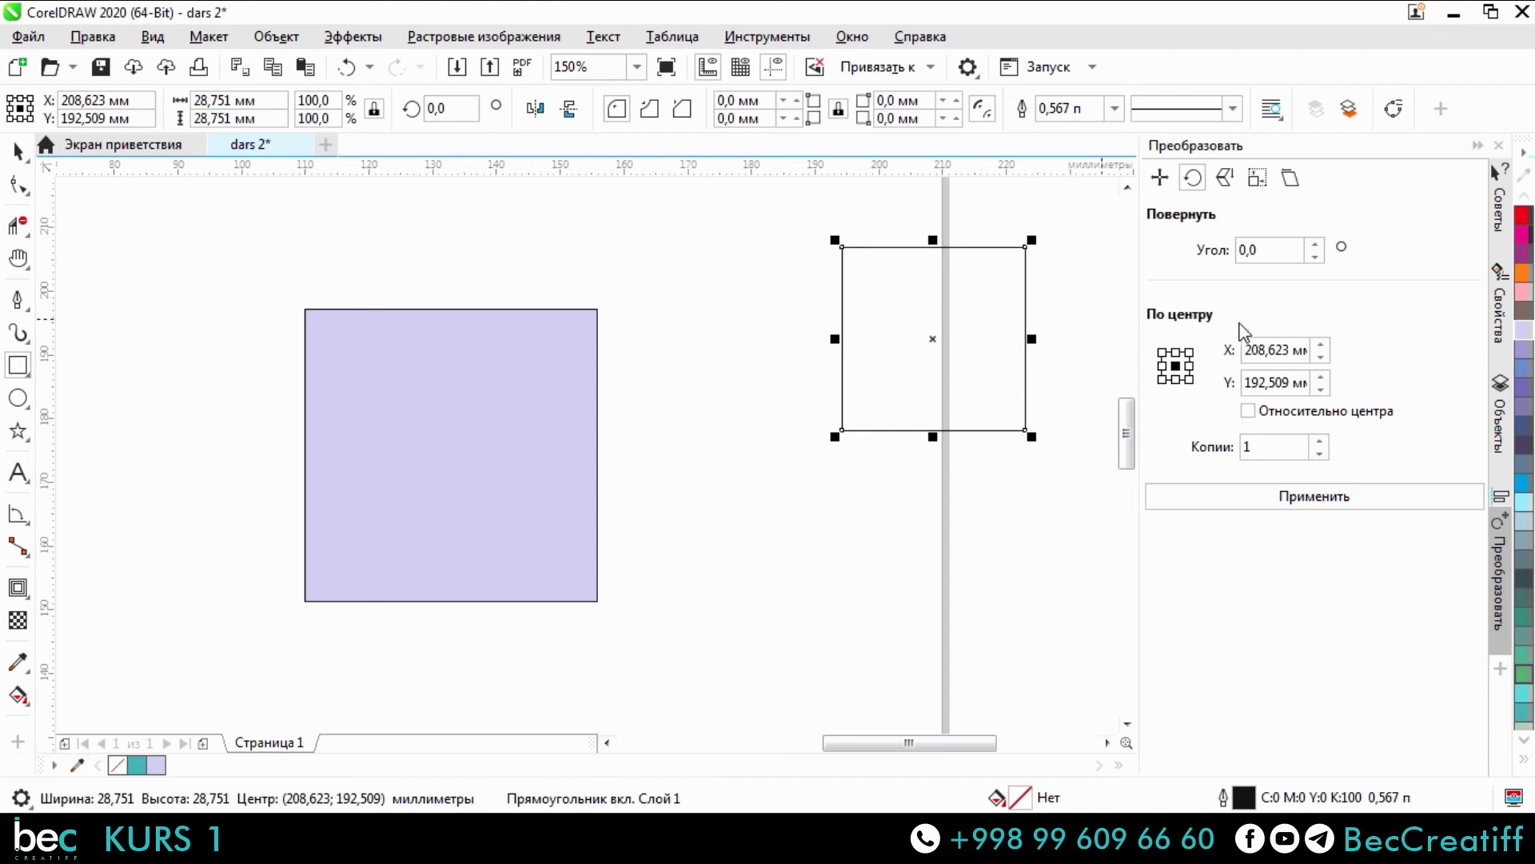
click(1523, 272)
click(17, 151)
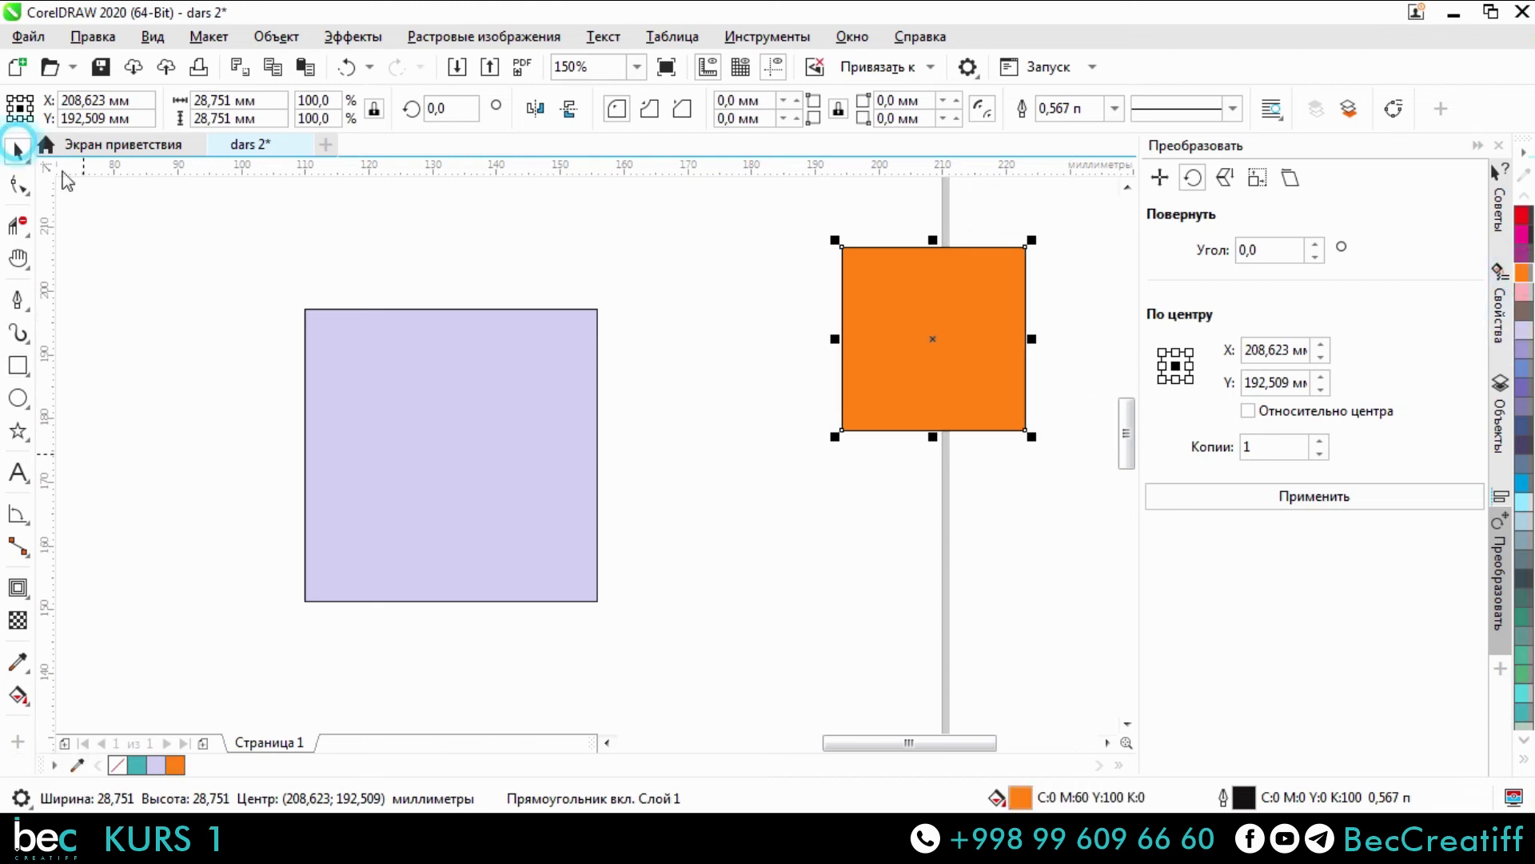
click(523, 256)
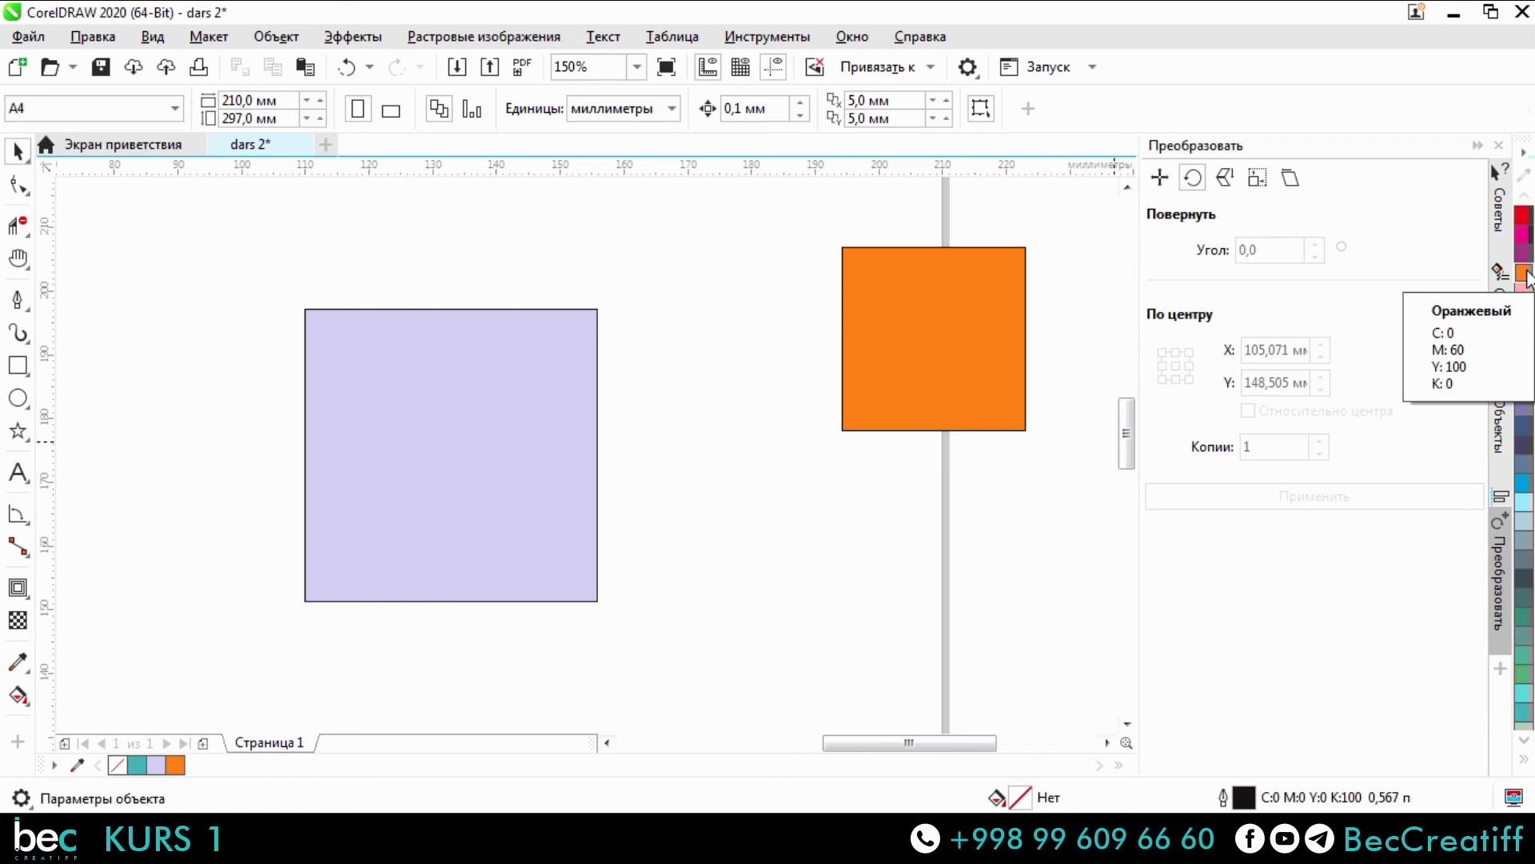
click(1523, 760)
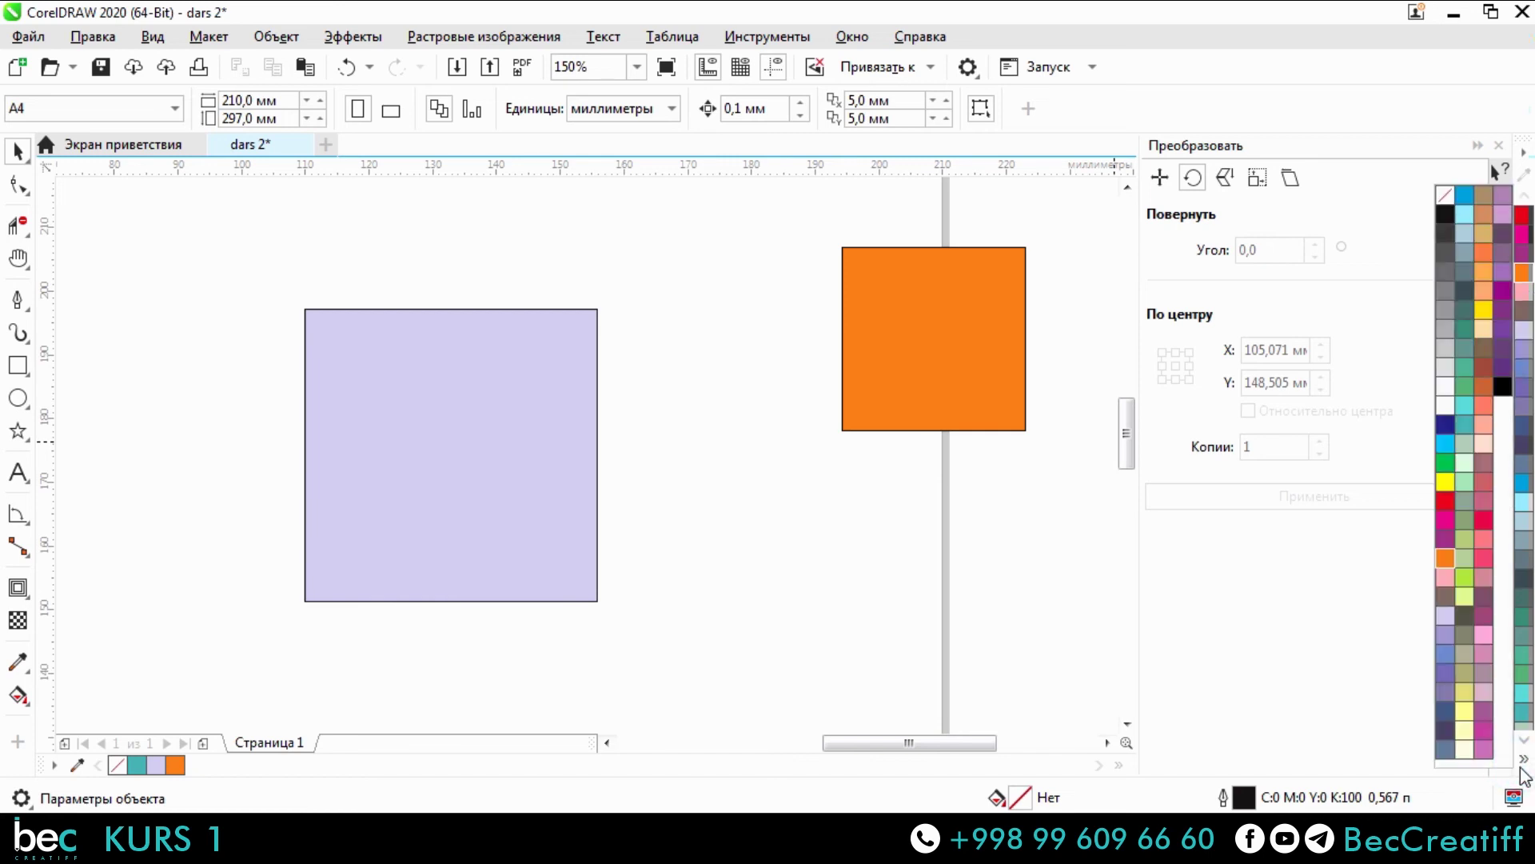
click(1038, 255)
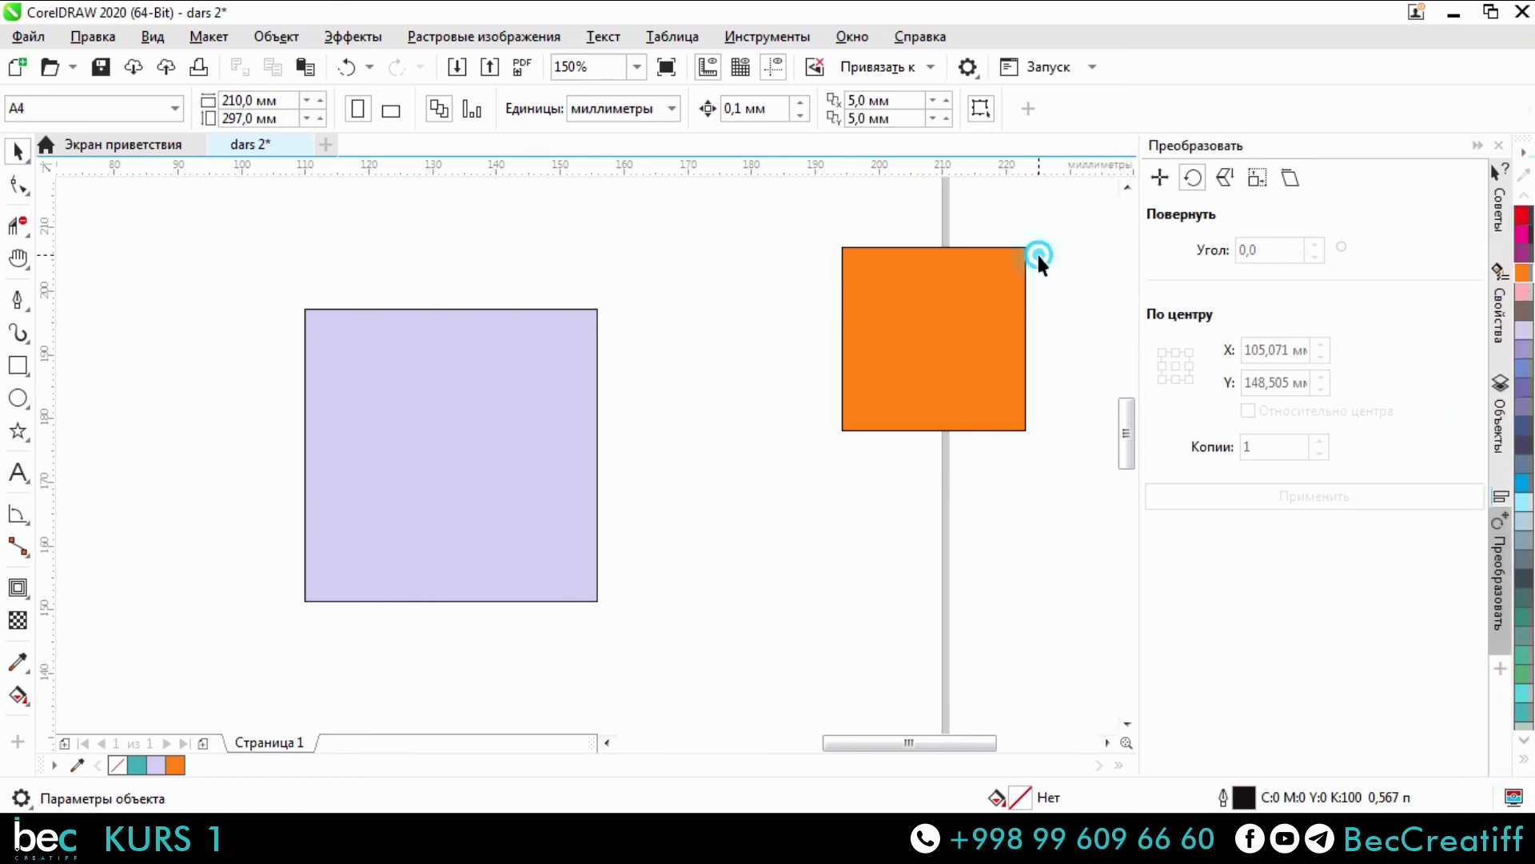
Sample the small square's orange with the Color Eyedropper and apply it to the large lavender square.
click(18, 662)
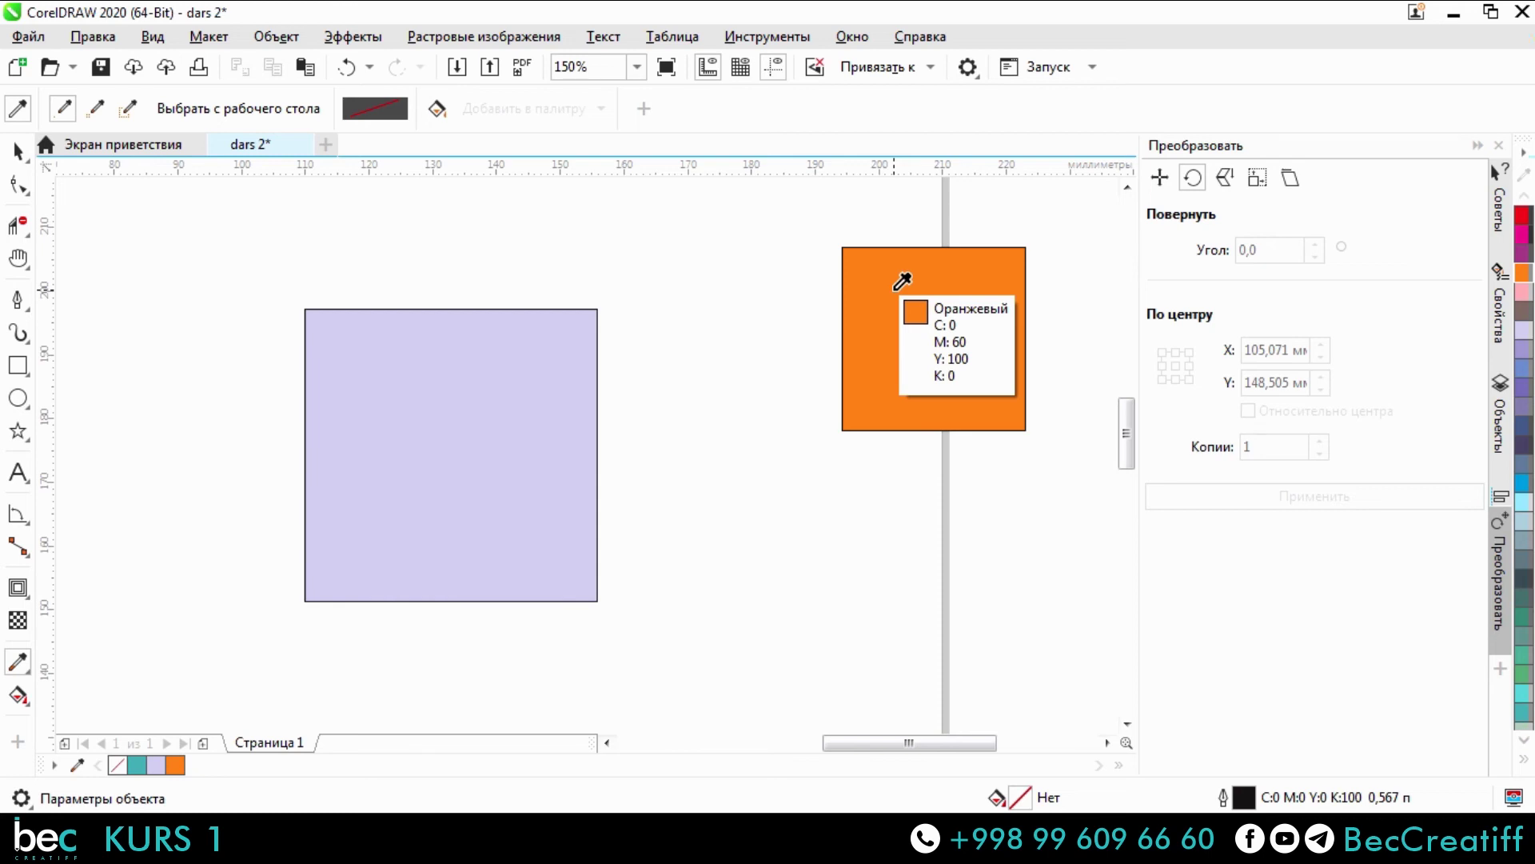
click(897, 287)
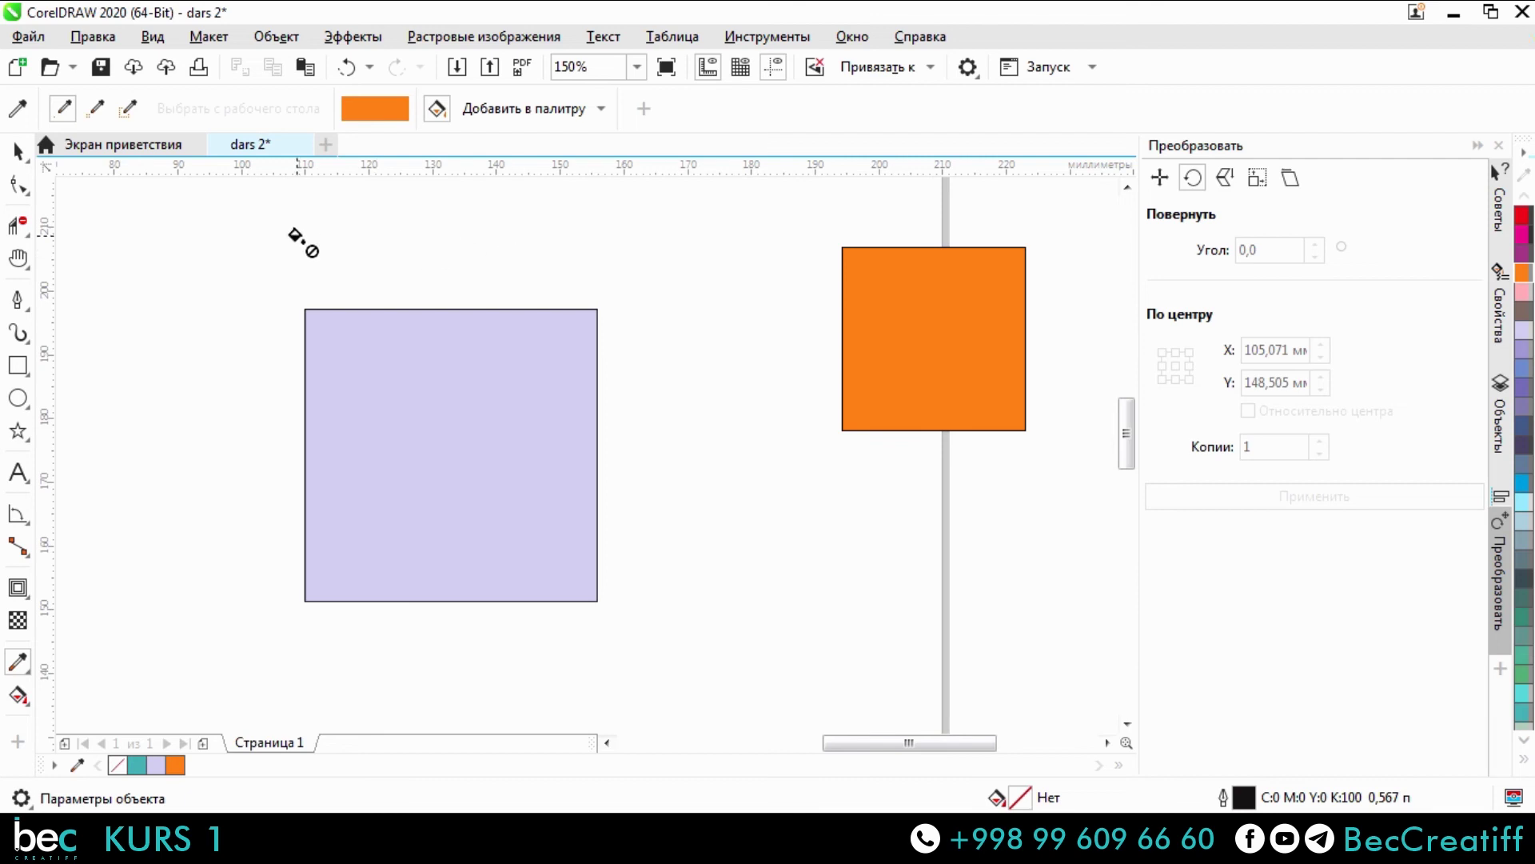
scroll(480, 379, down, 4)
scroll(497, 320, up, 4)
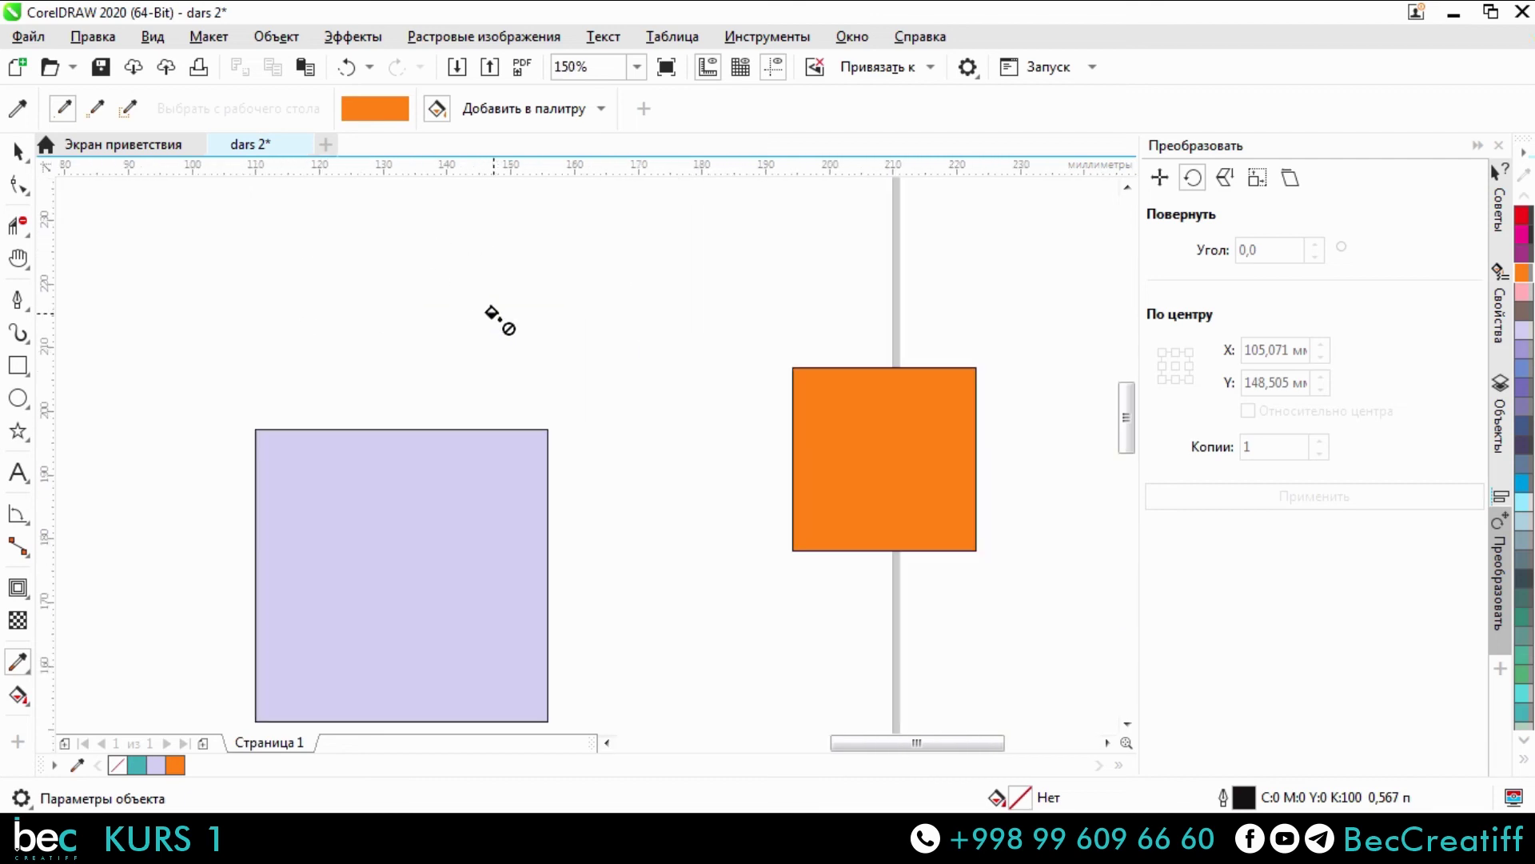
scroll(489, 310, down, 4)
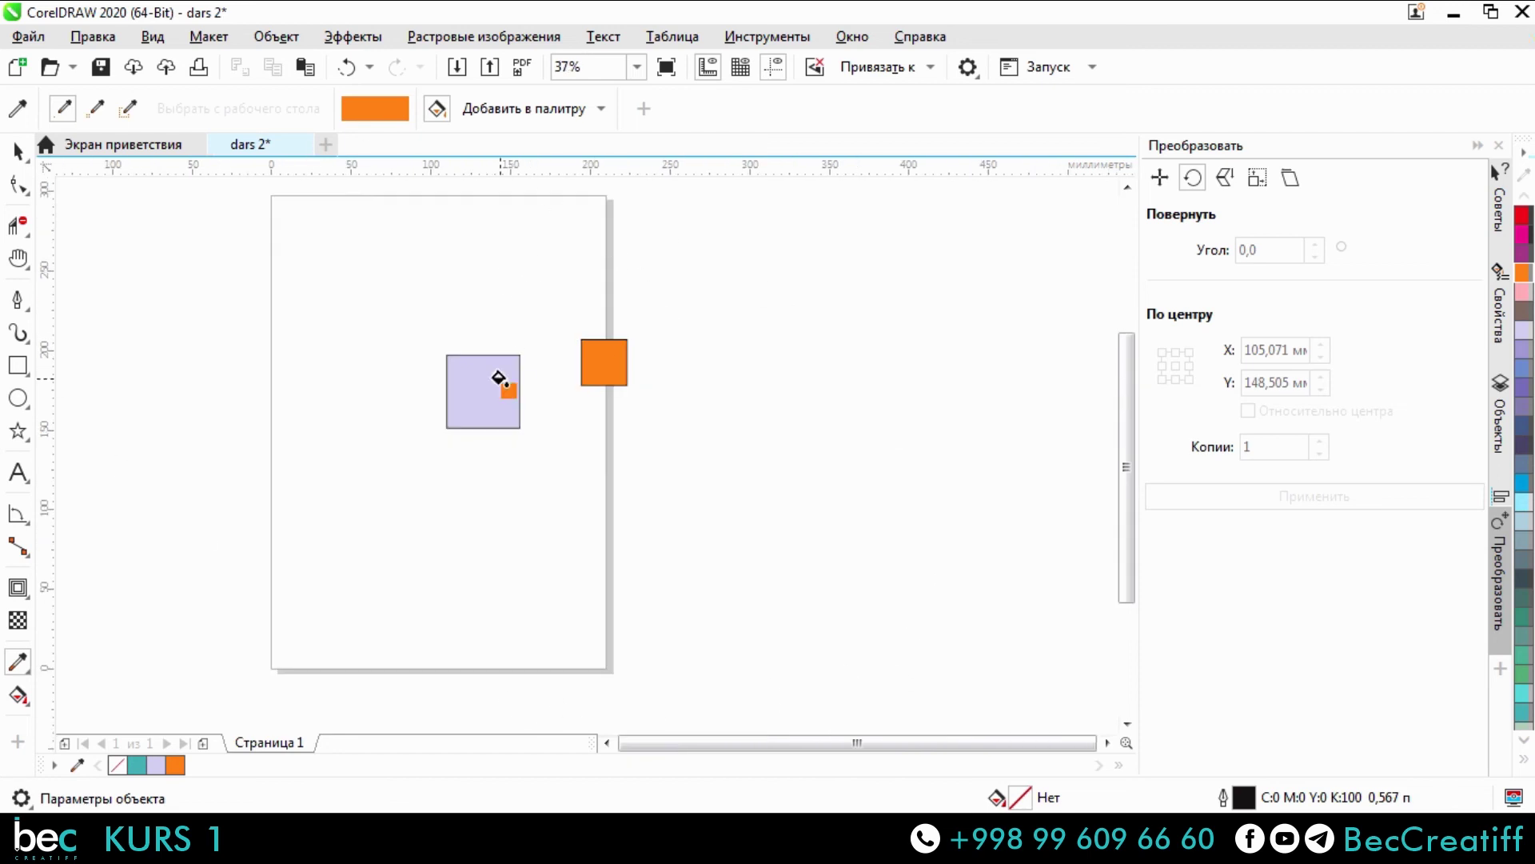
scroll(499, 378, up, 2)
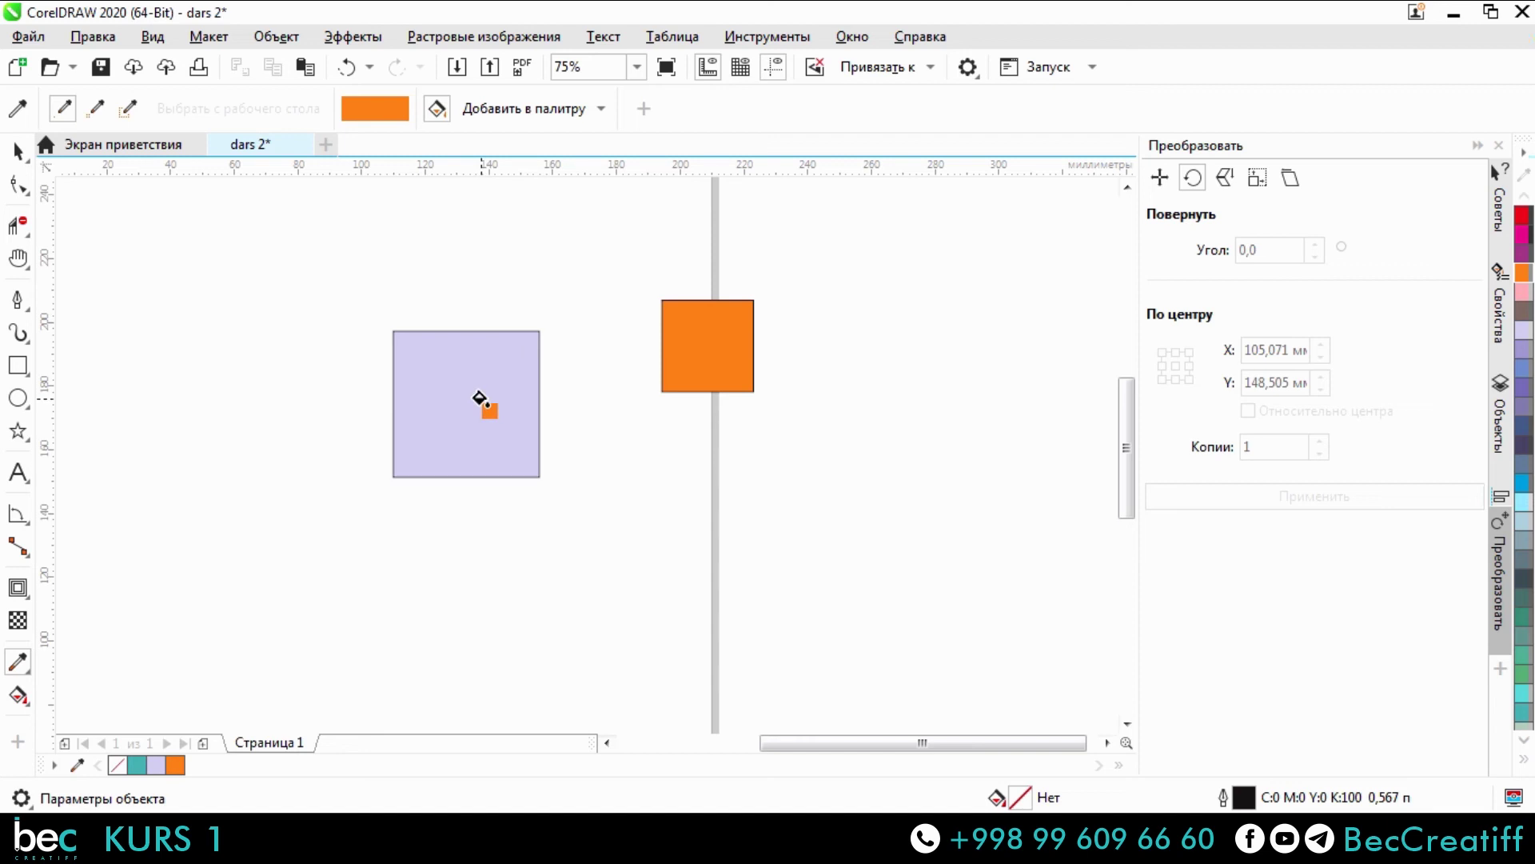
scroll(478, 398, up, 2)
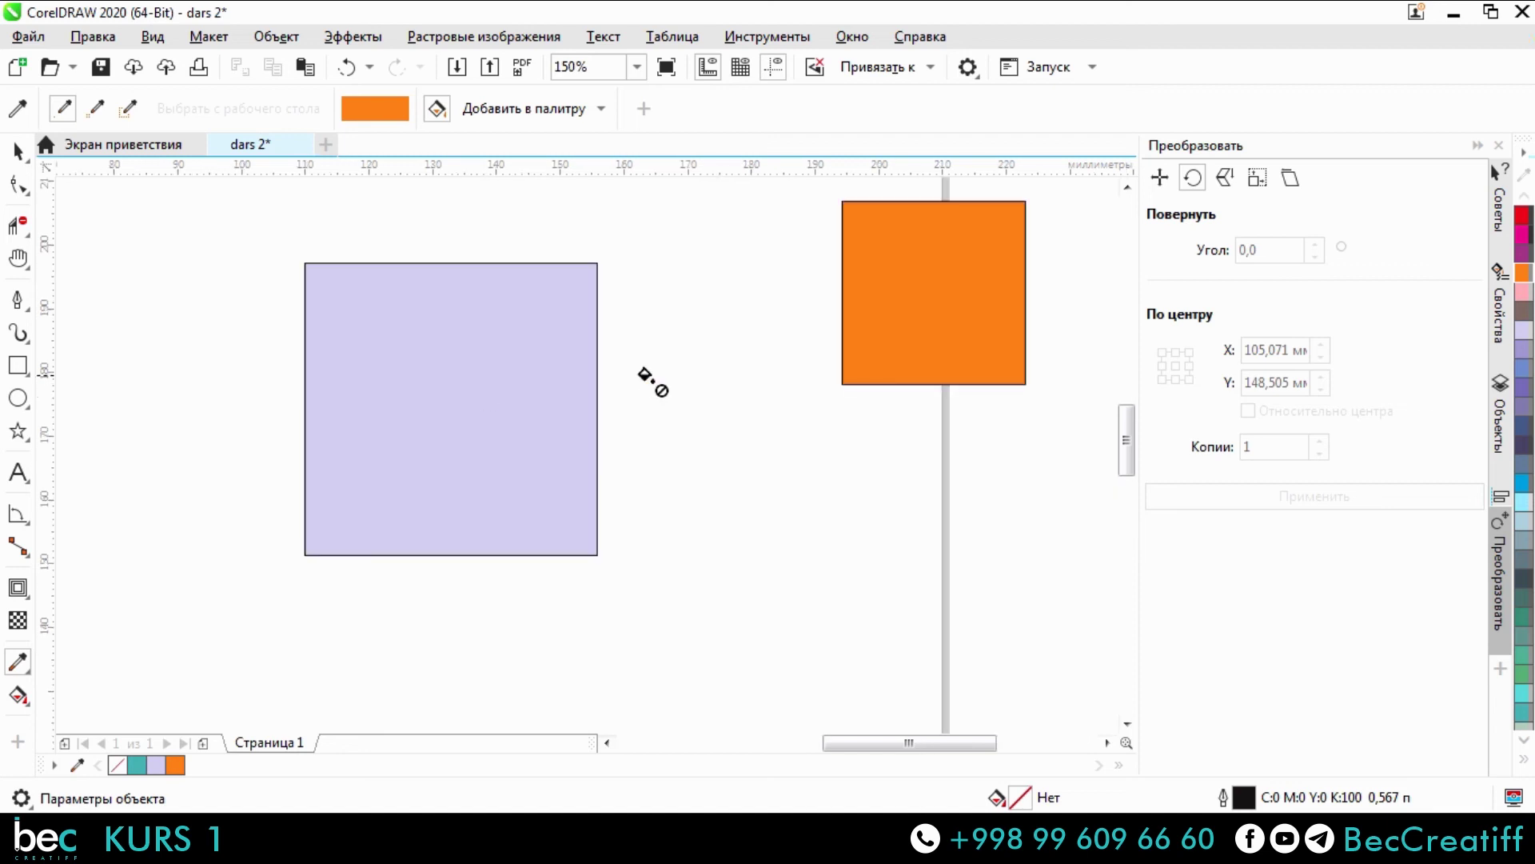
click(546, 382)
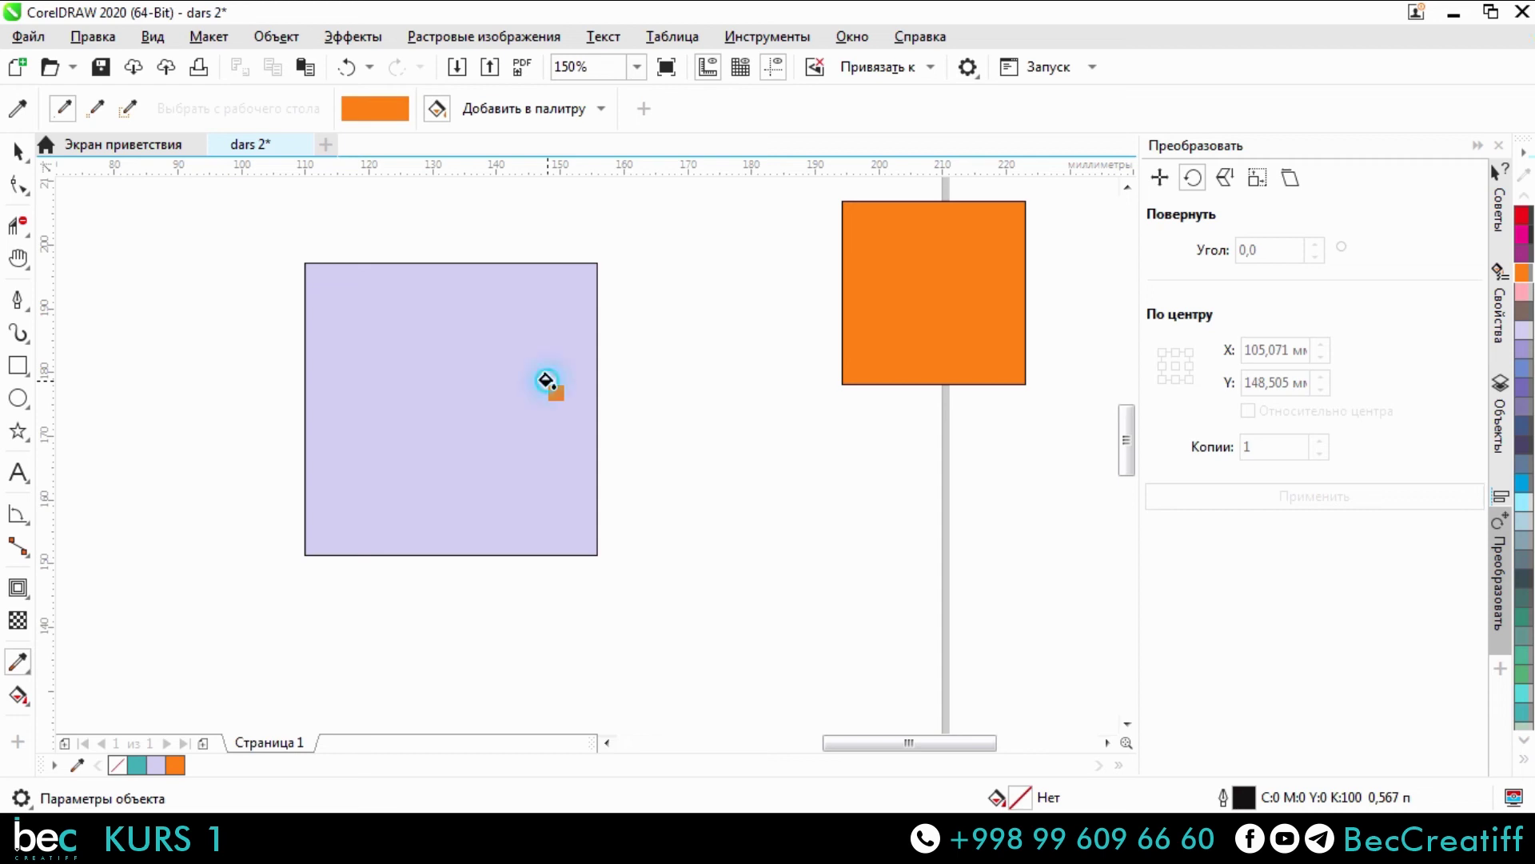
key(space)
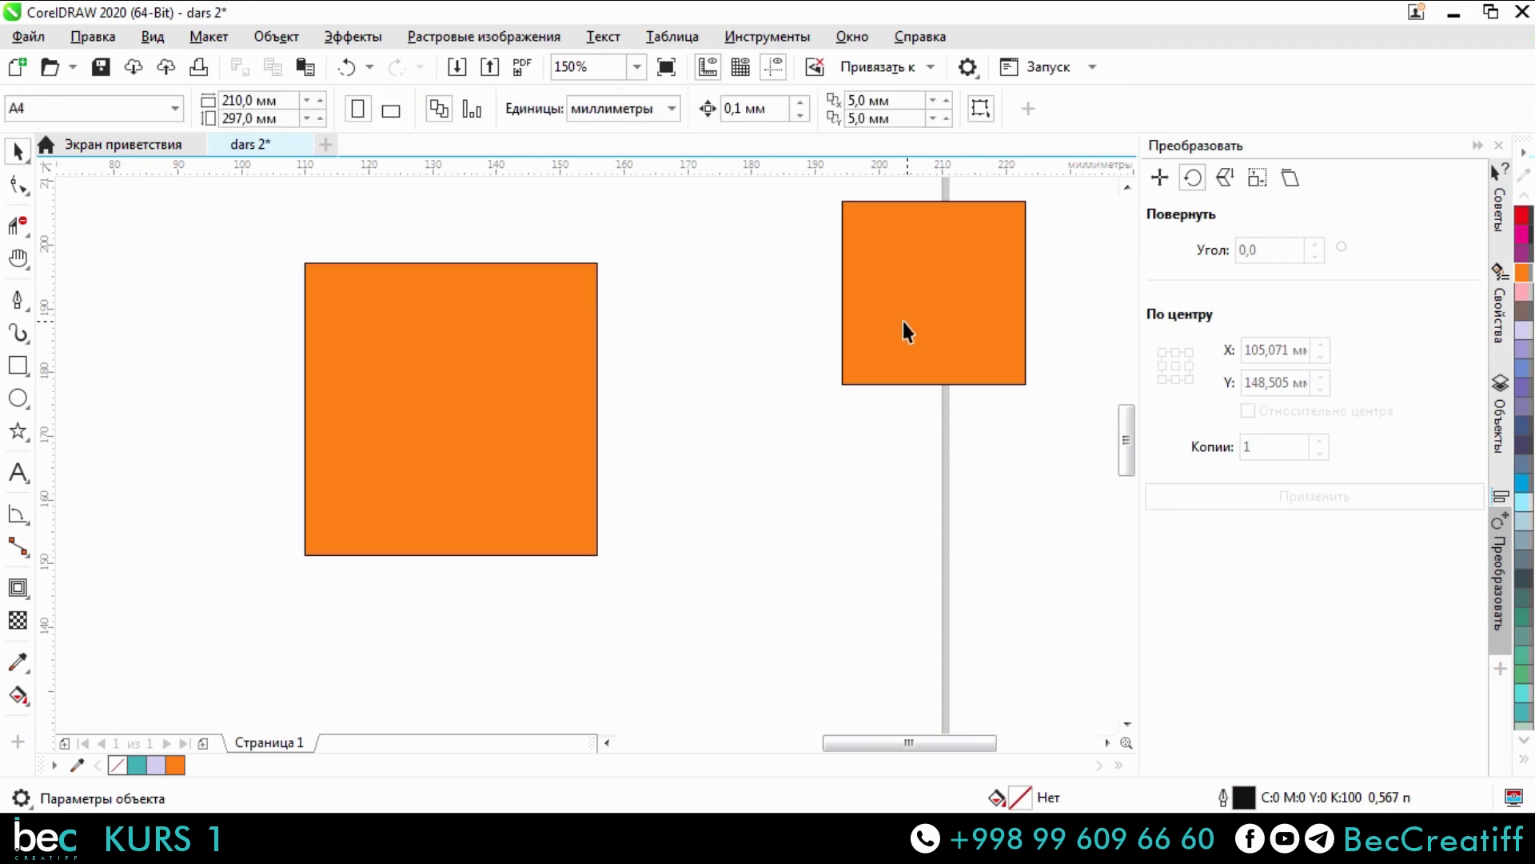
Delete the small orange square at the right edge of the page.
scroll(432, 491, down, 2)
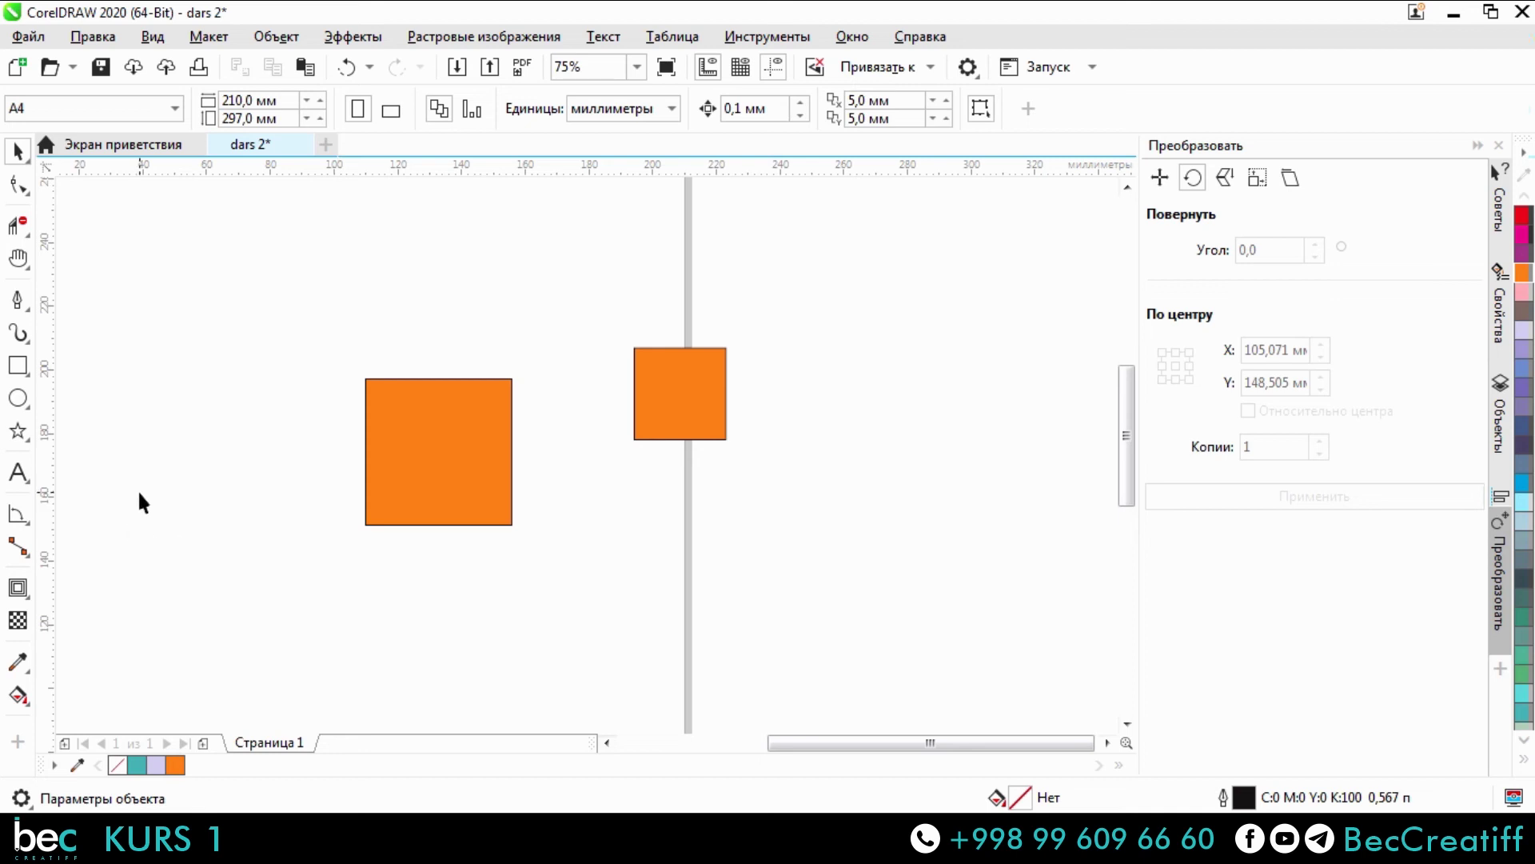
drag(265, 247, 568, 494)
drag(569, 316, 758, 448)
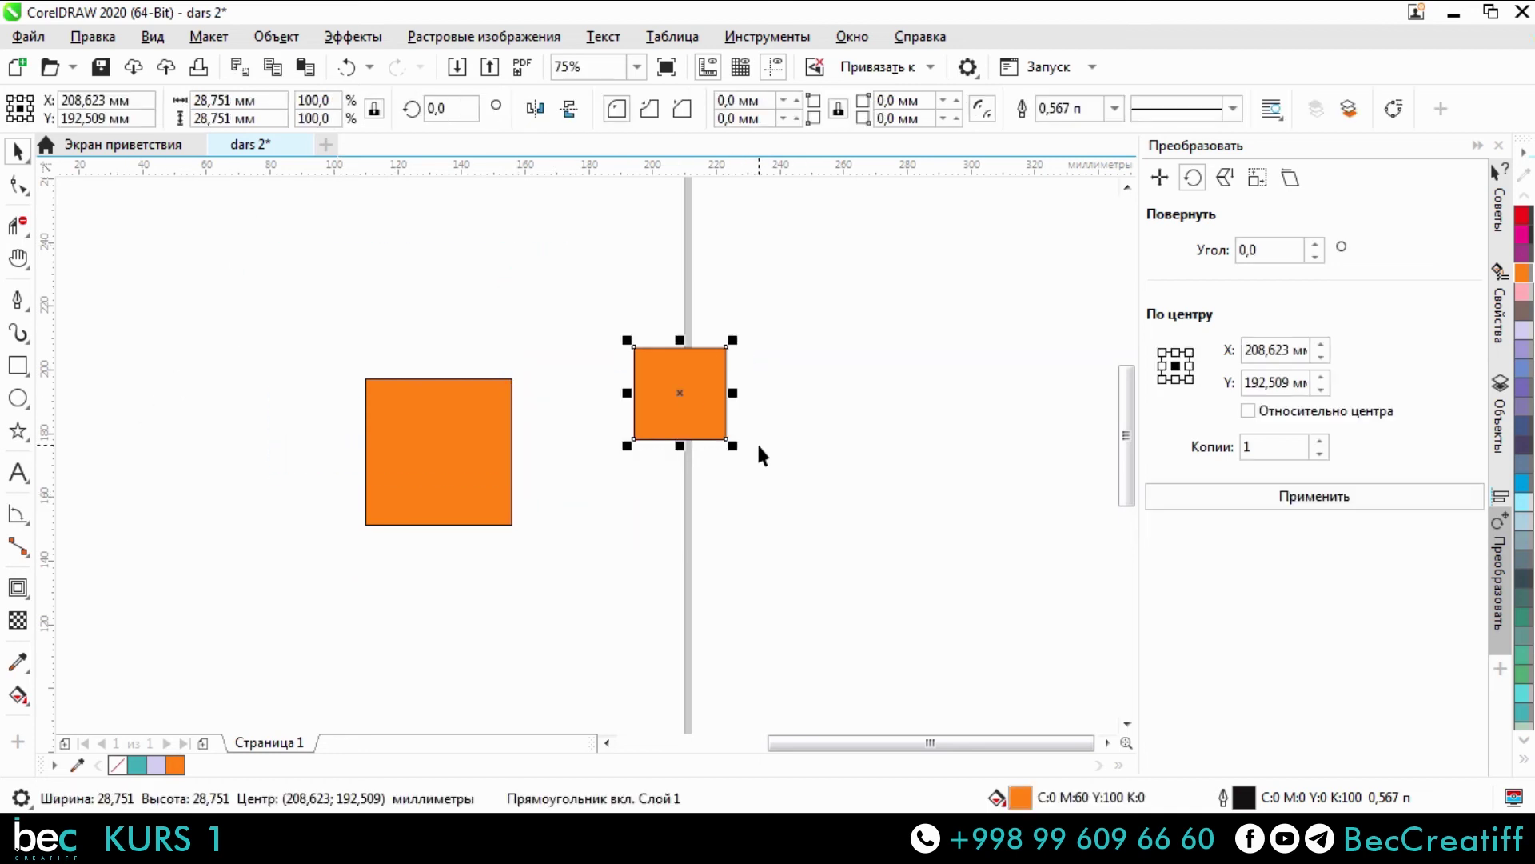
key(Delete)
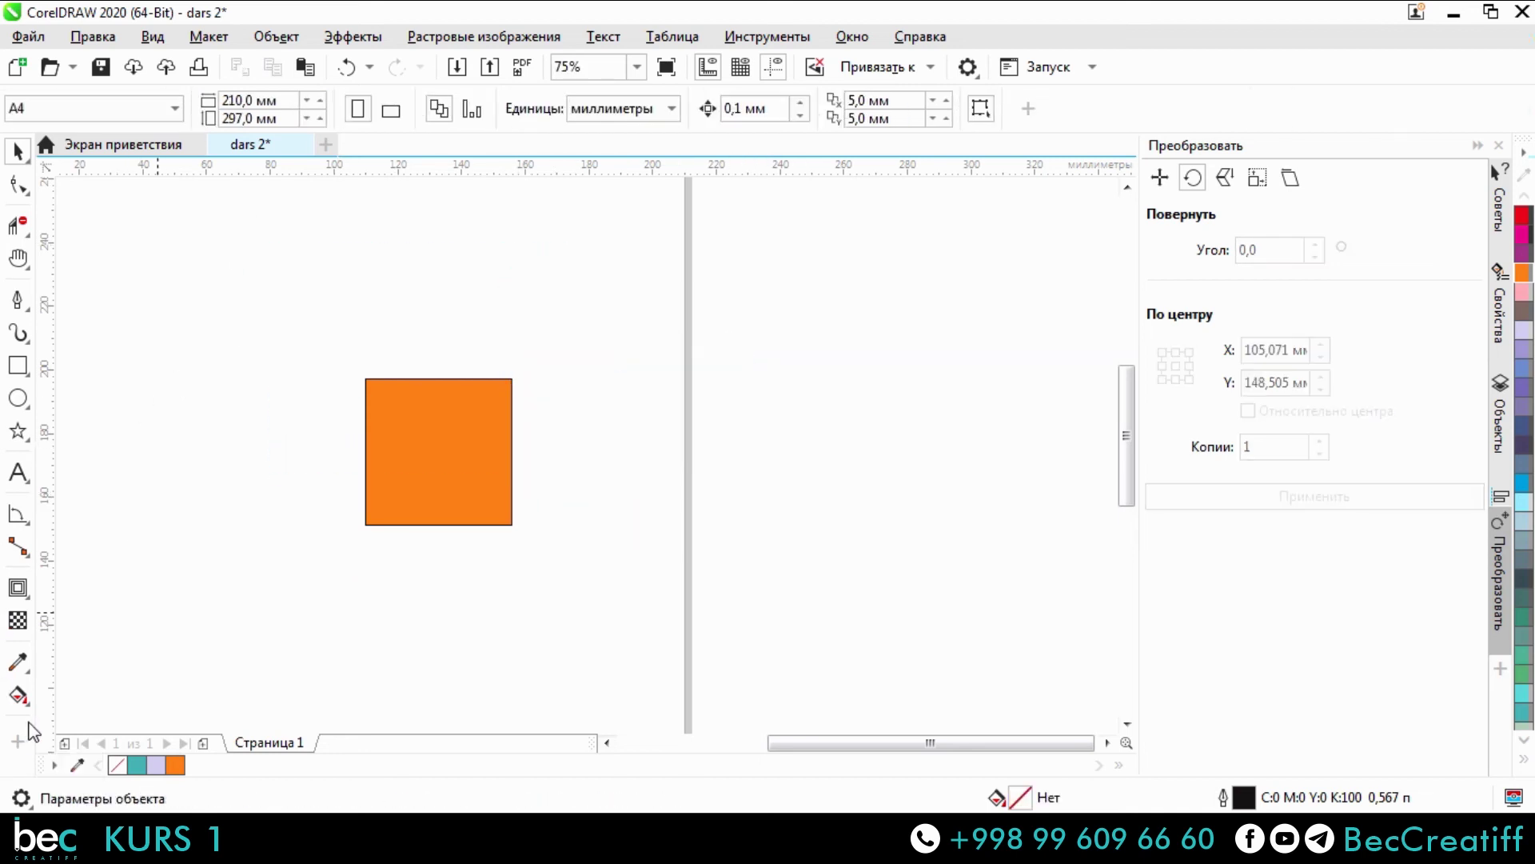
Apply a linear fountain fill to the orange square with Interactive Fill, from near its lower-left corner to near its upper-right corner.
click(29, 671)
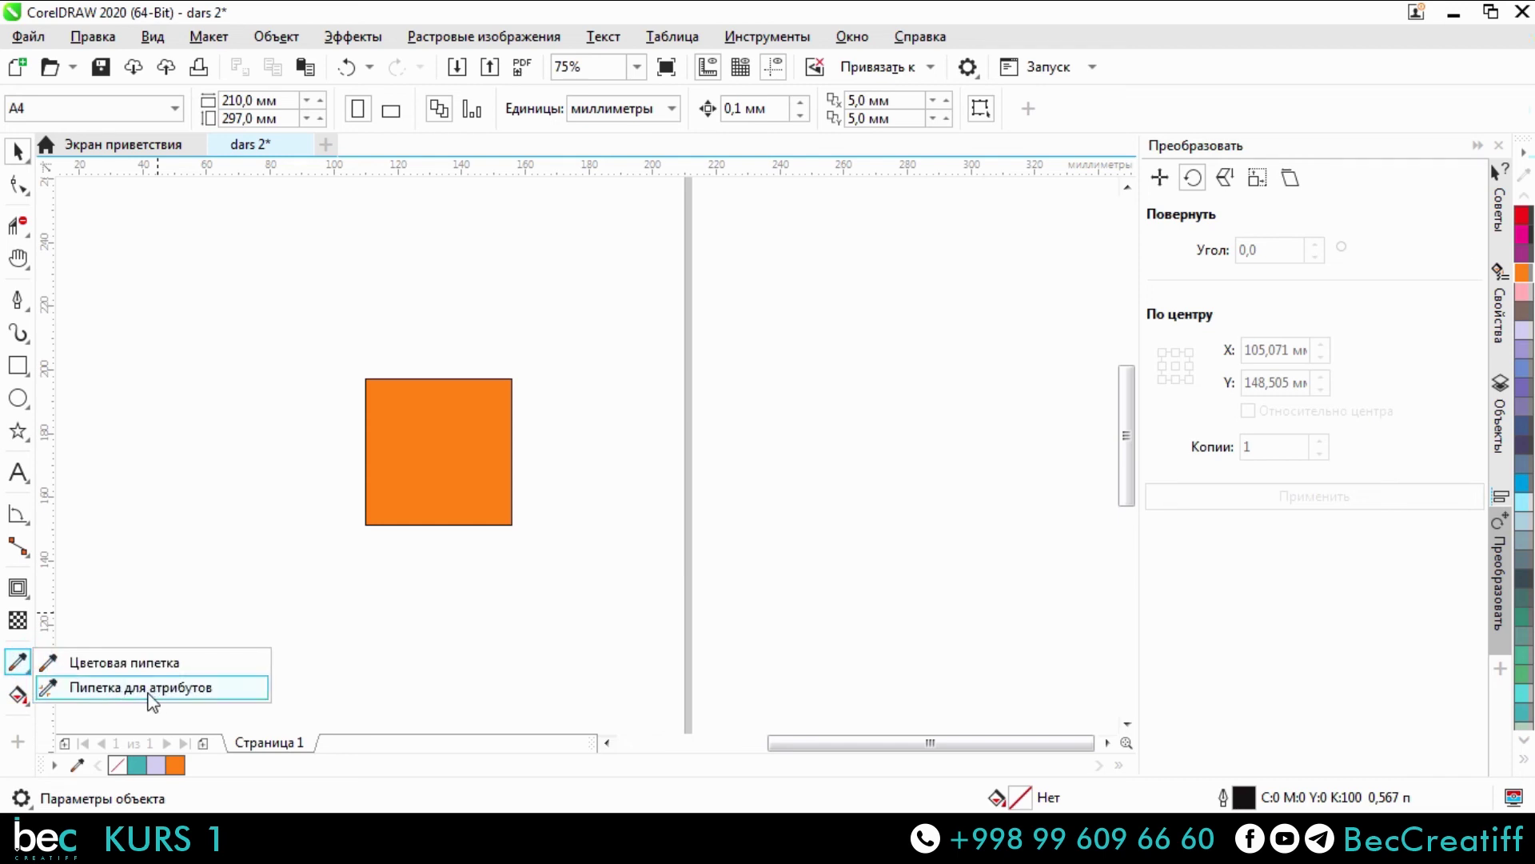
click(14, 703)
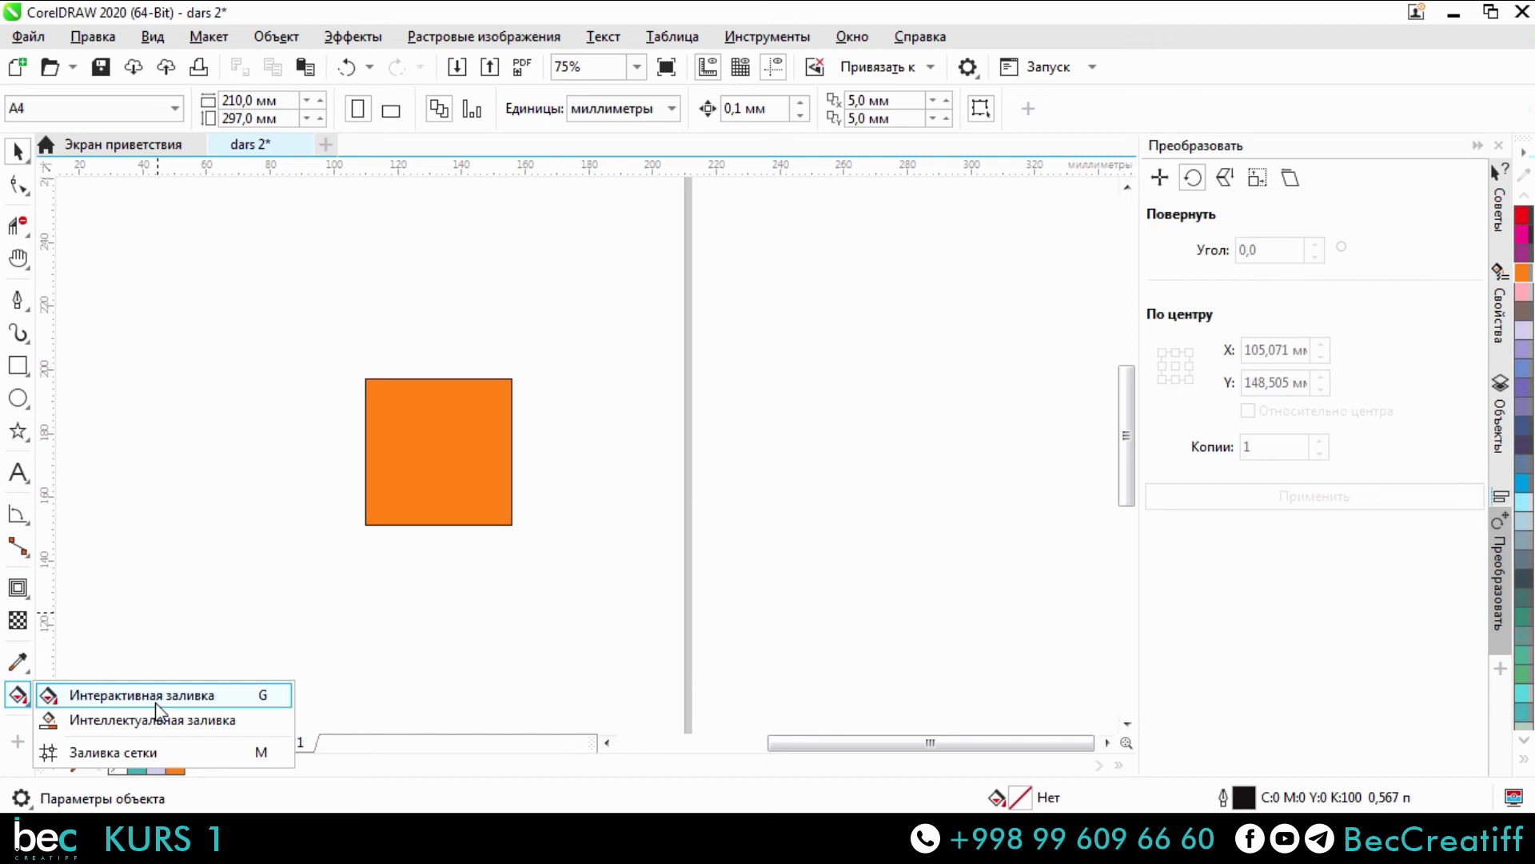
click(195, 694)
scroll(382, 523, up, 2)
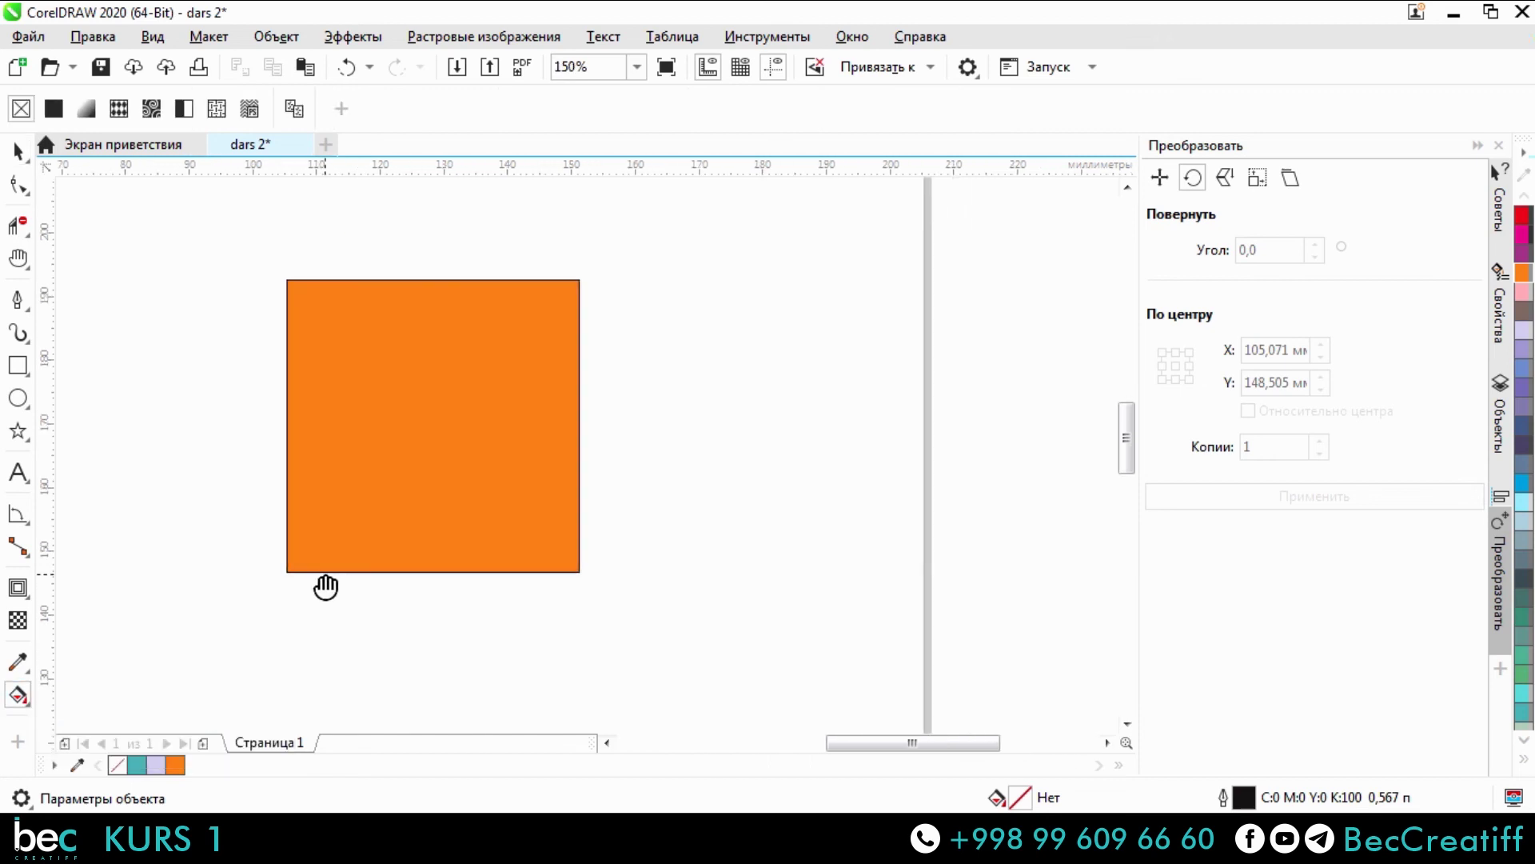
click(290, 568)
drag(291, 550, 544, 312)
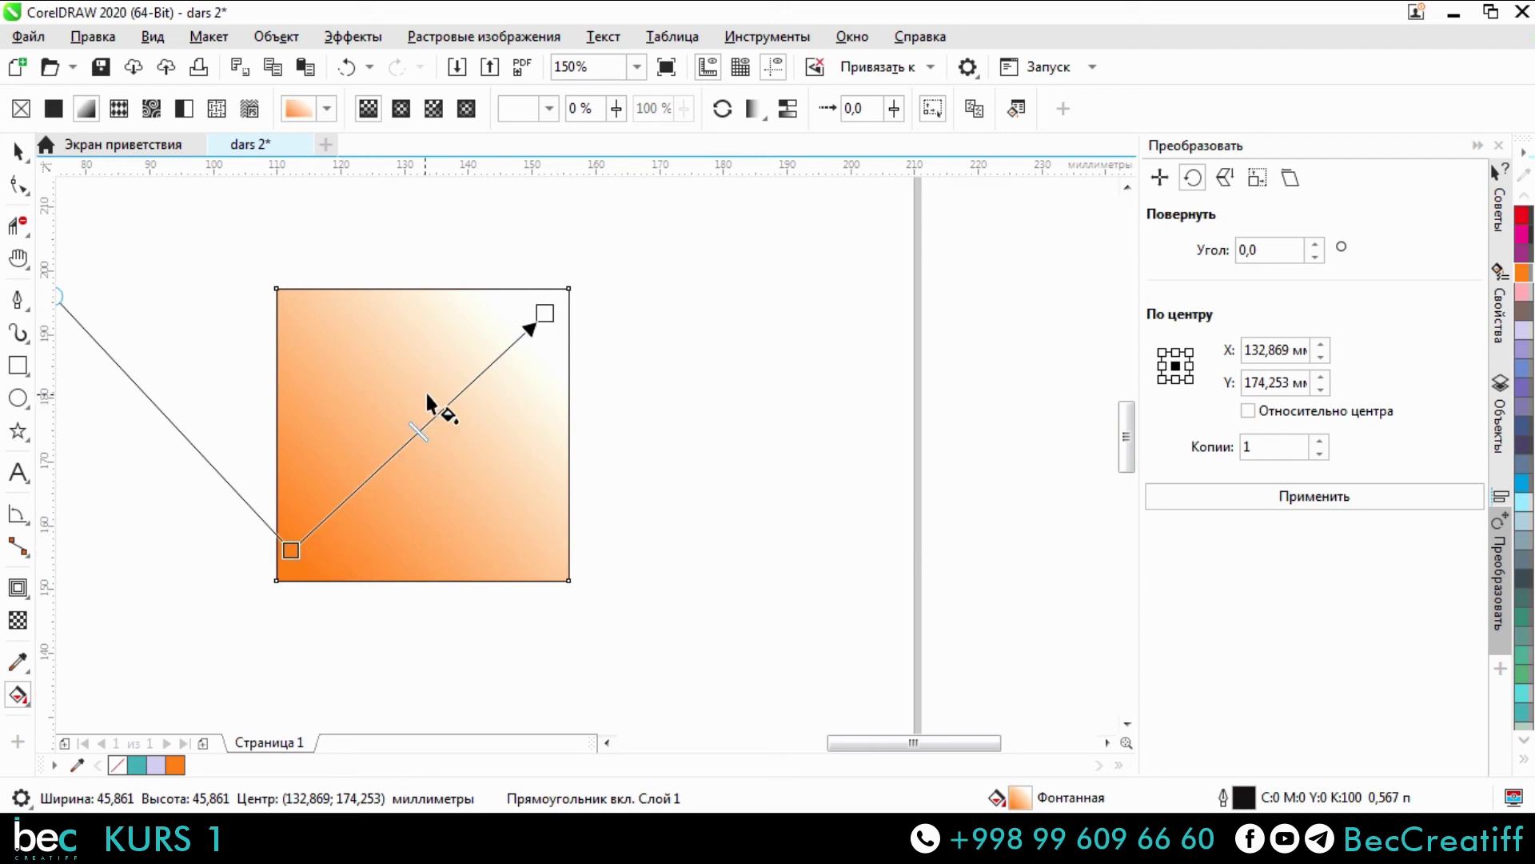
Set the color of the gradient's upper-right node to red, C 0, M 100, Y 100, K 0, and check the blended fill.
click(544, 315)
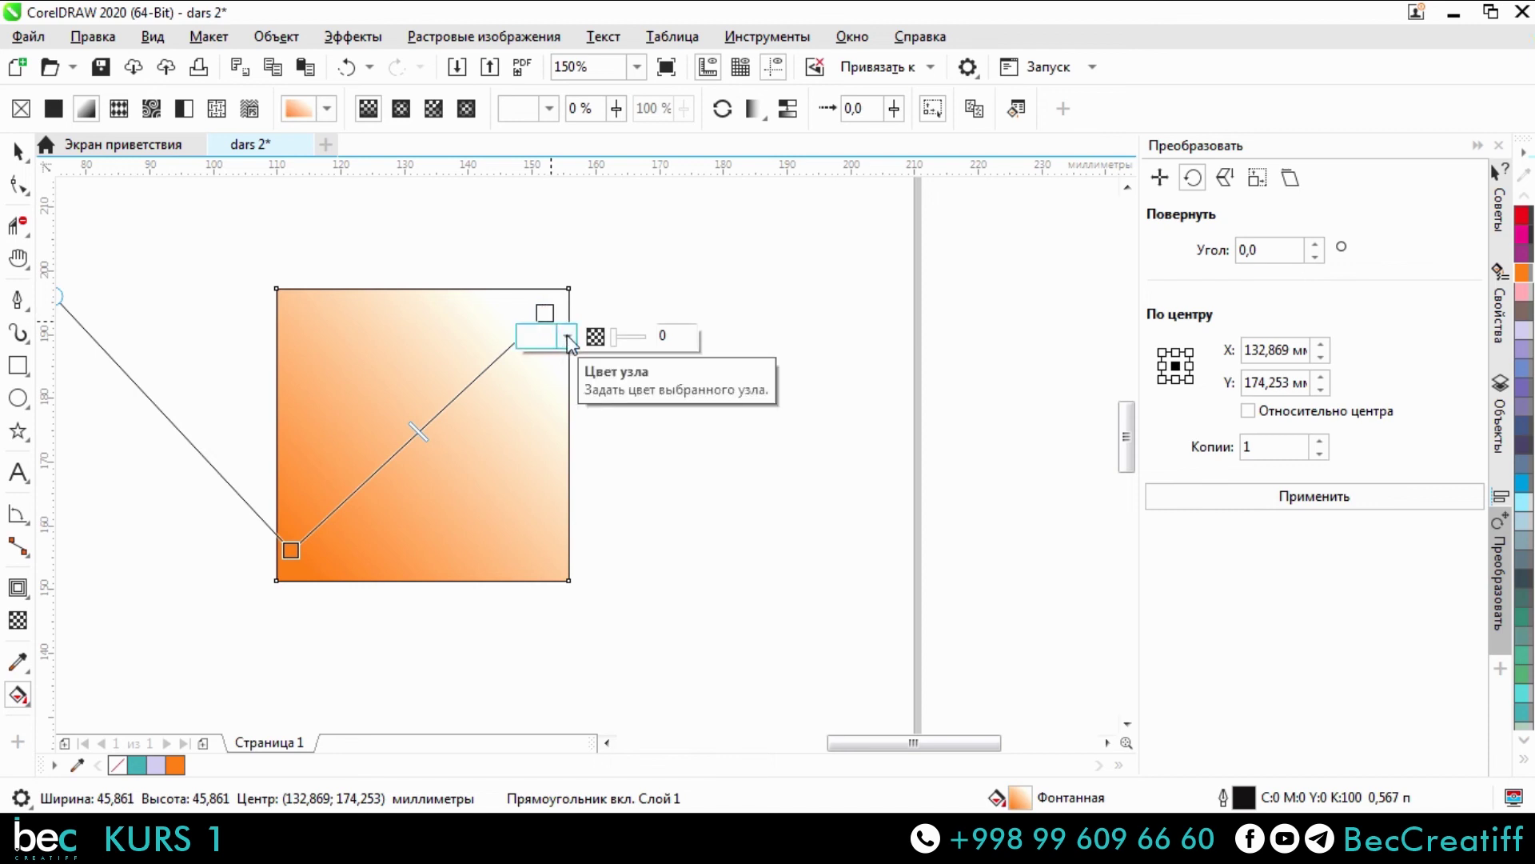
click(568, 337)
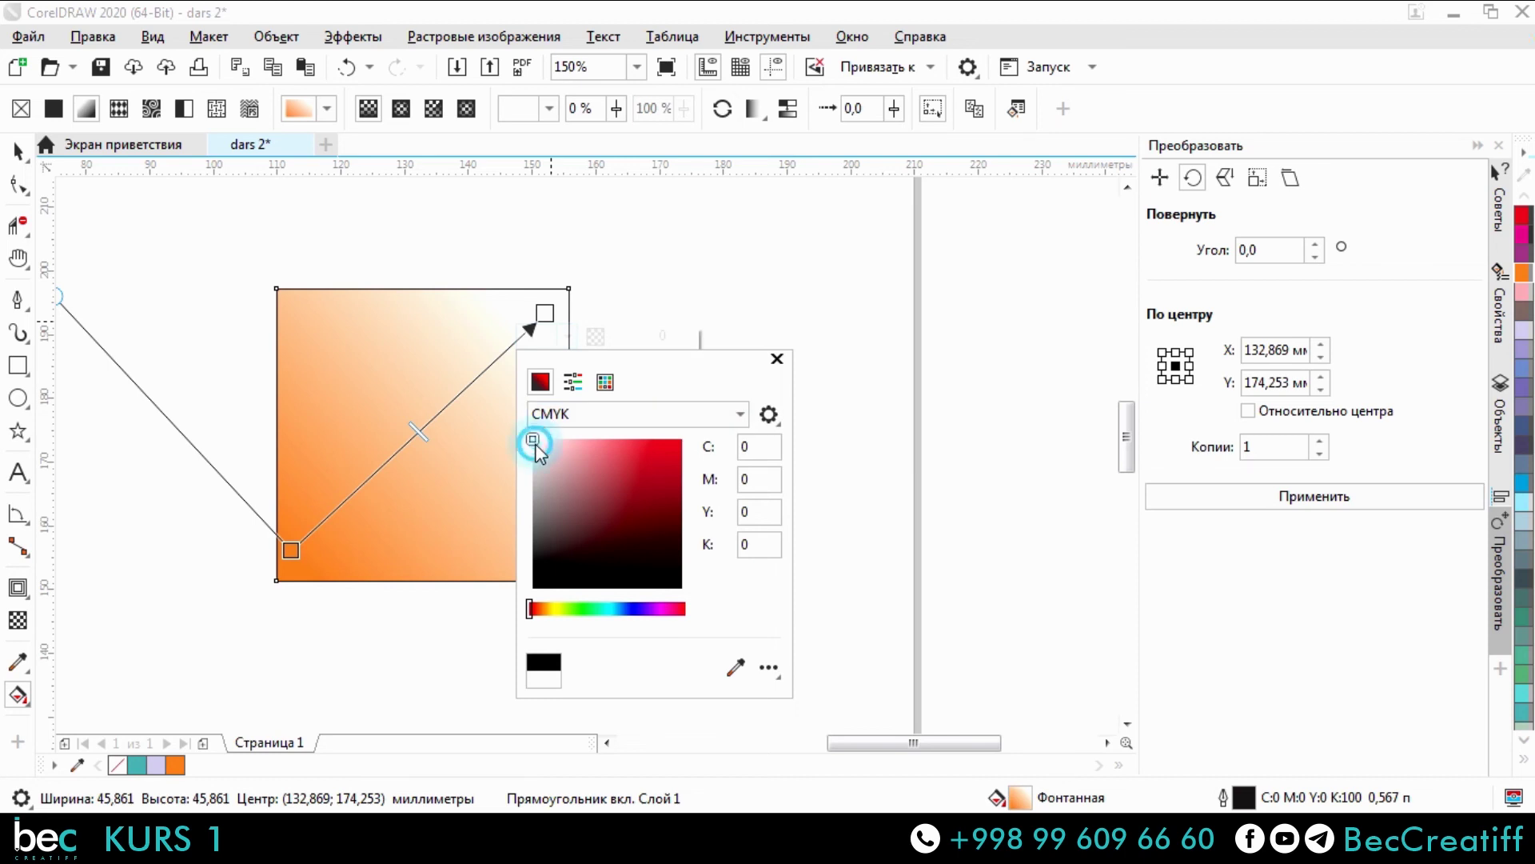
mouse_move(531, 439)
mouse_down()
mouse_move(575, 451)
mouse_move(618, 529)
mouse_move(654, 492)
mouse_move(652, 454)
mouse_move(670, 452)
mouse_up()
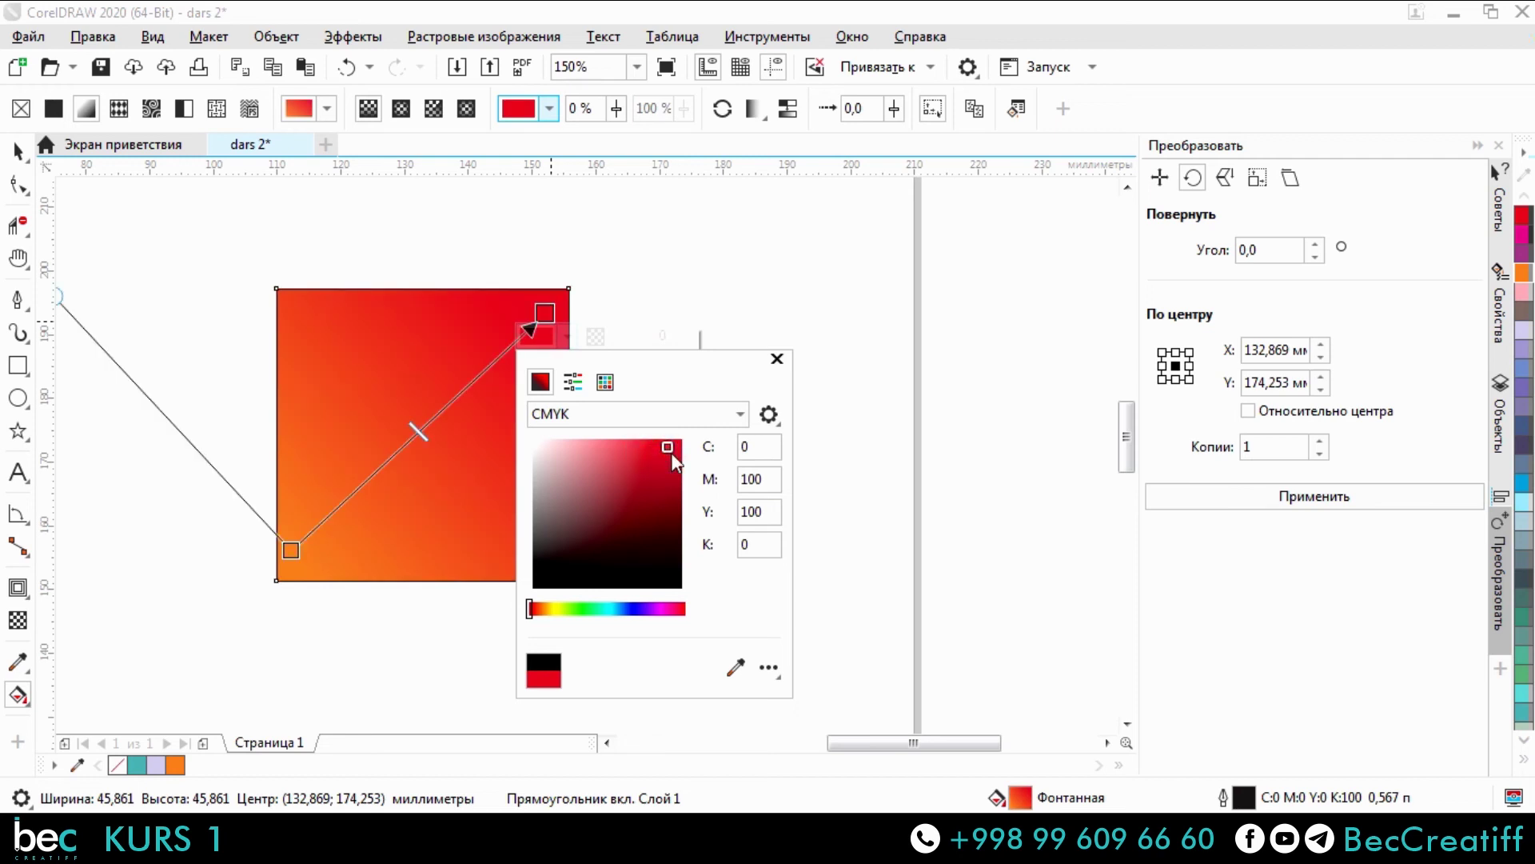
click(16, 154)
click(16, 154)
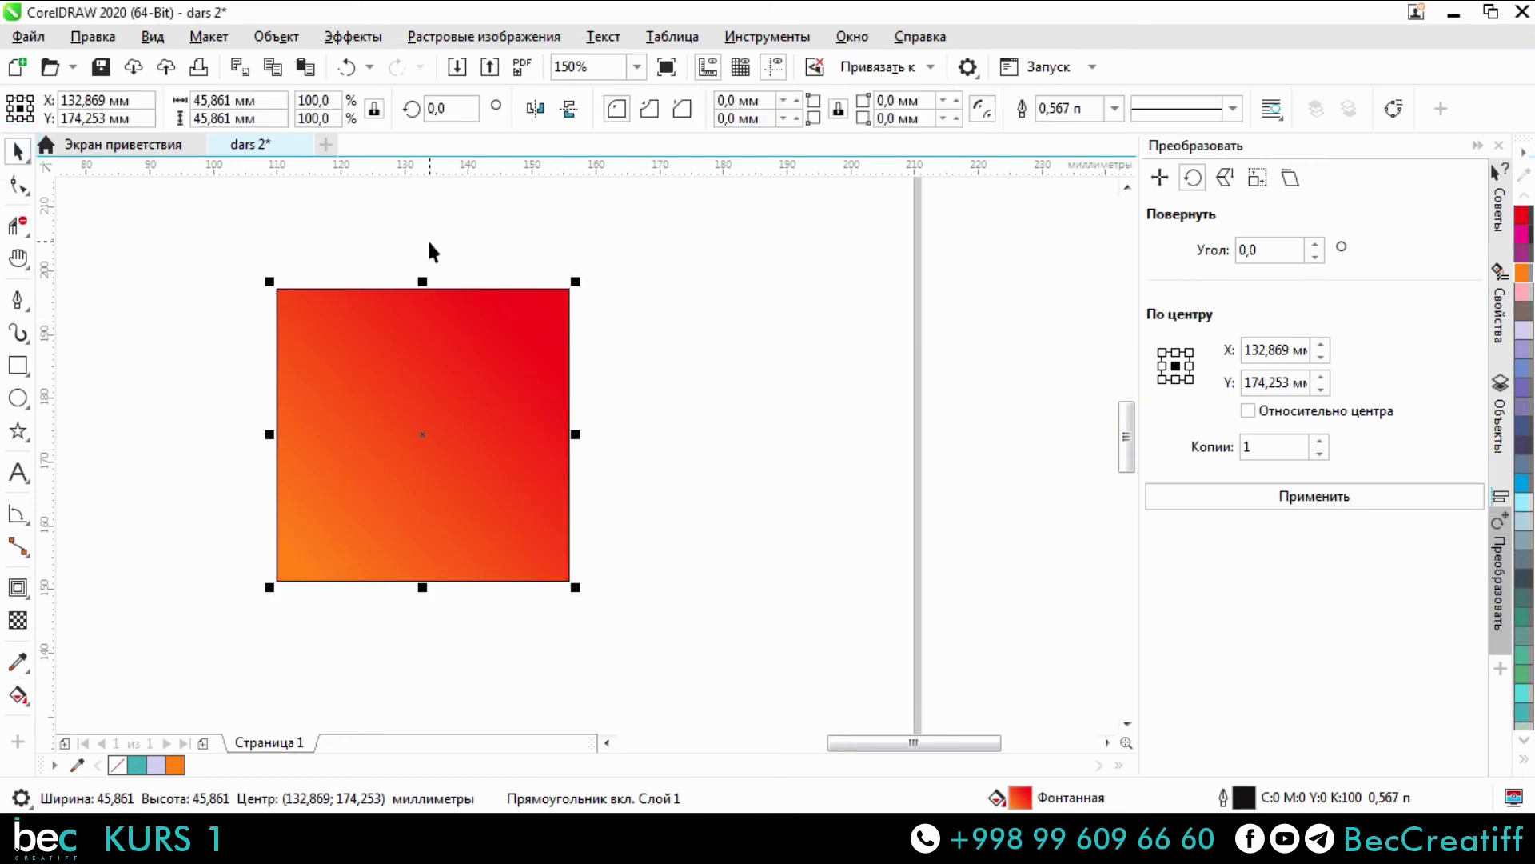
click(429, 250)
scroll(312, 515, up, 2)
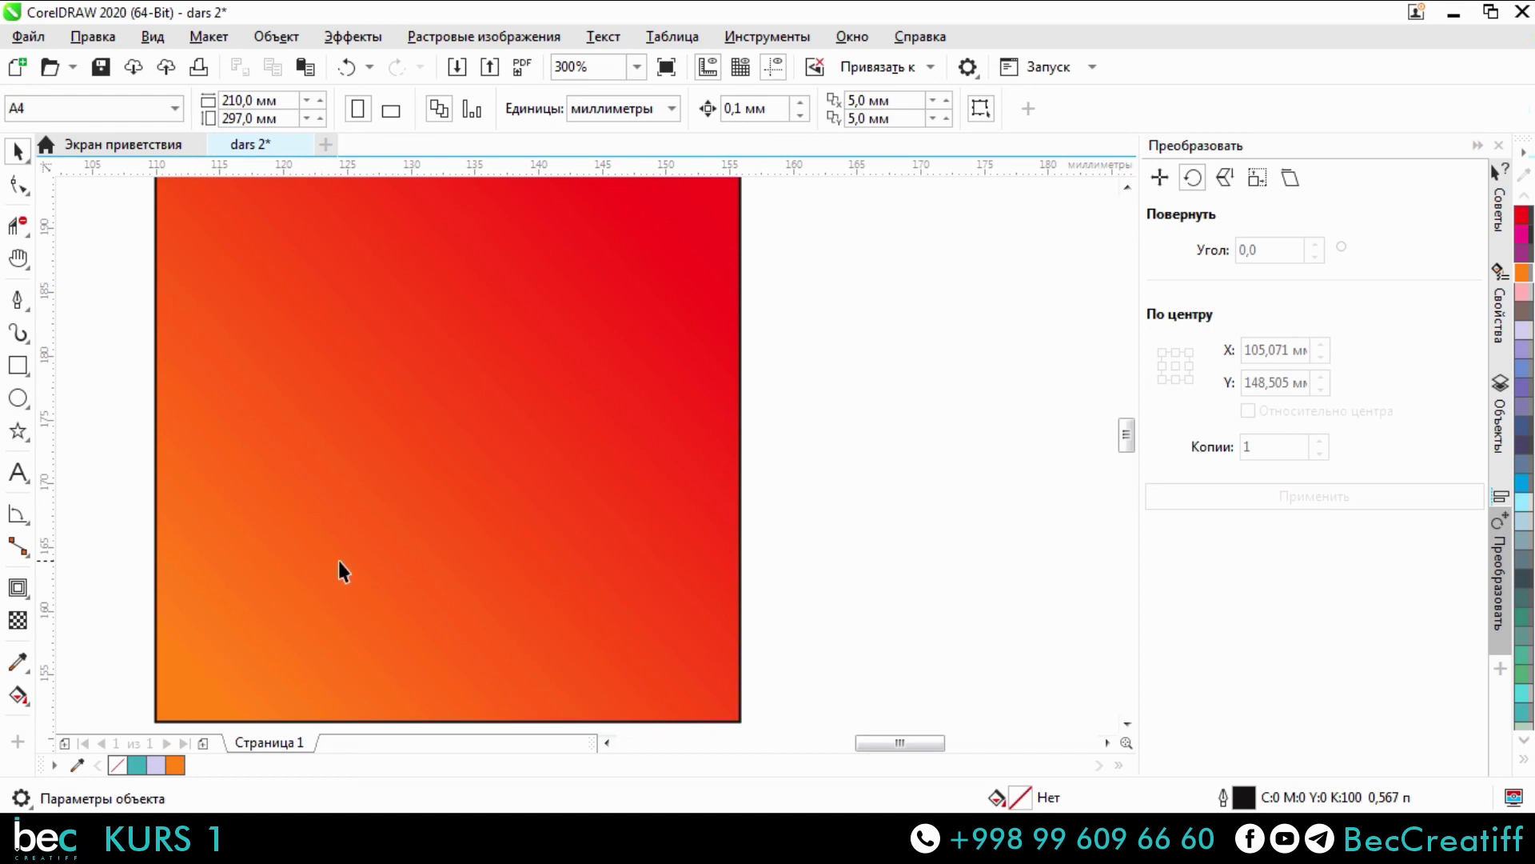
scroll(345, 561, down, 2)
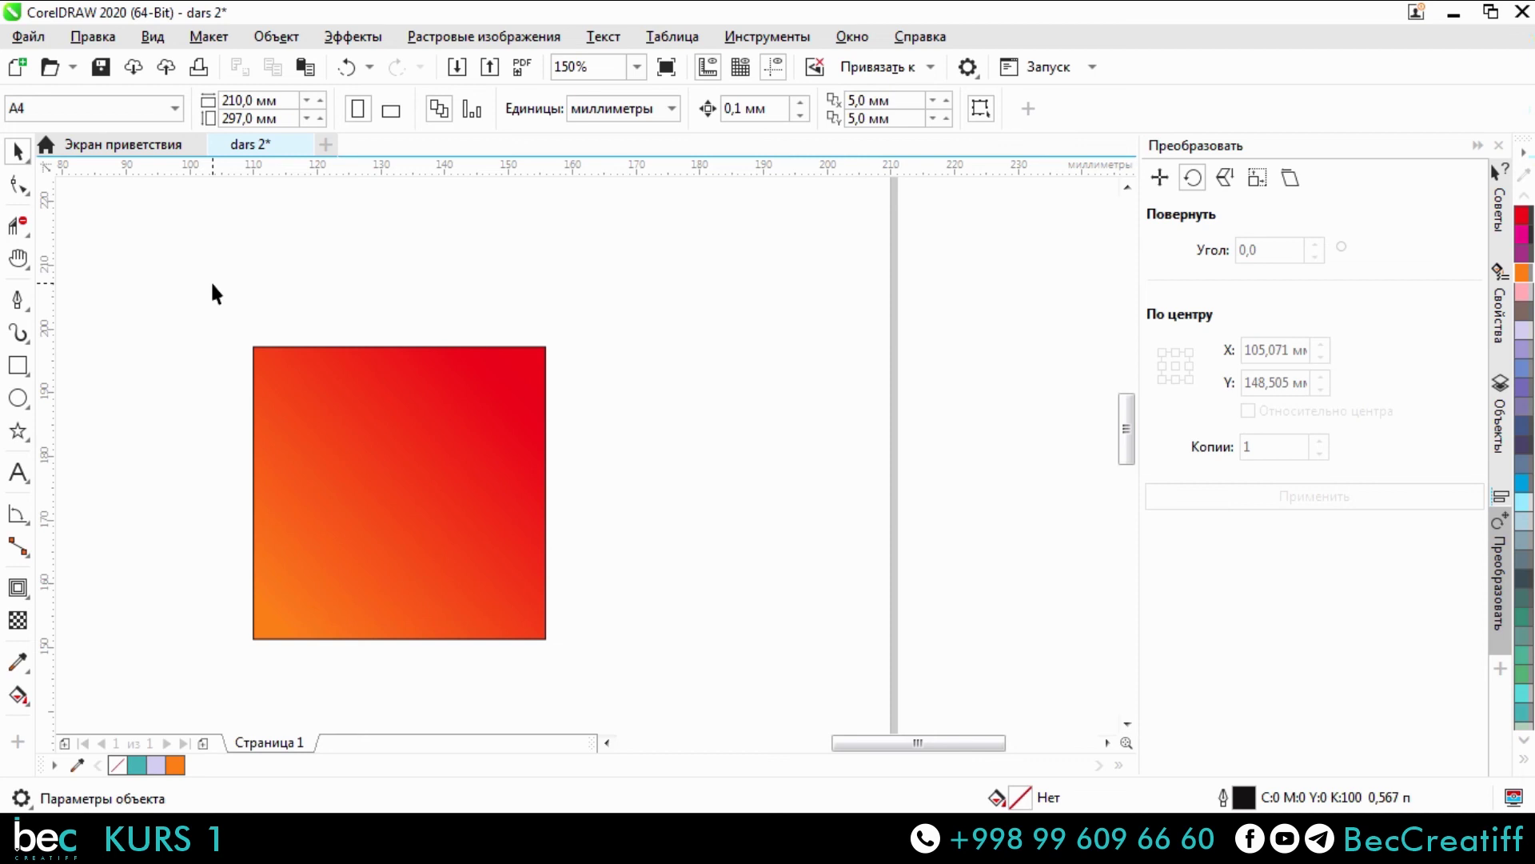
key(space)
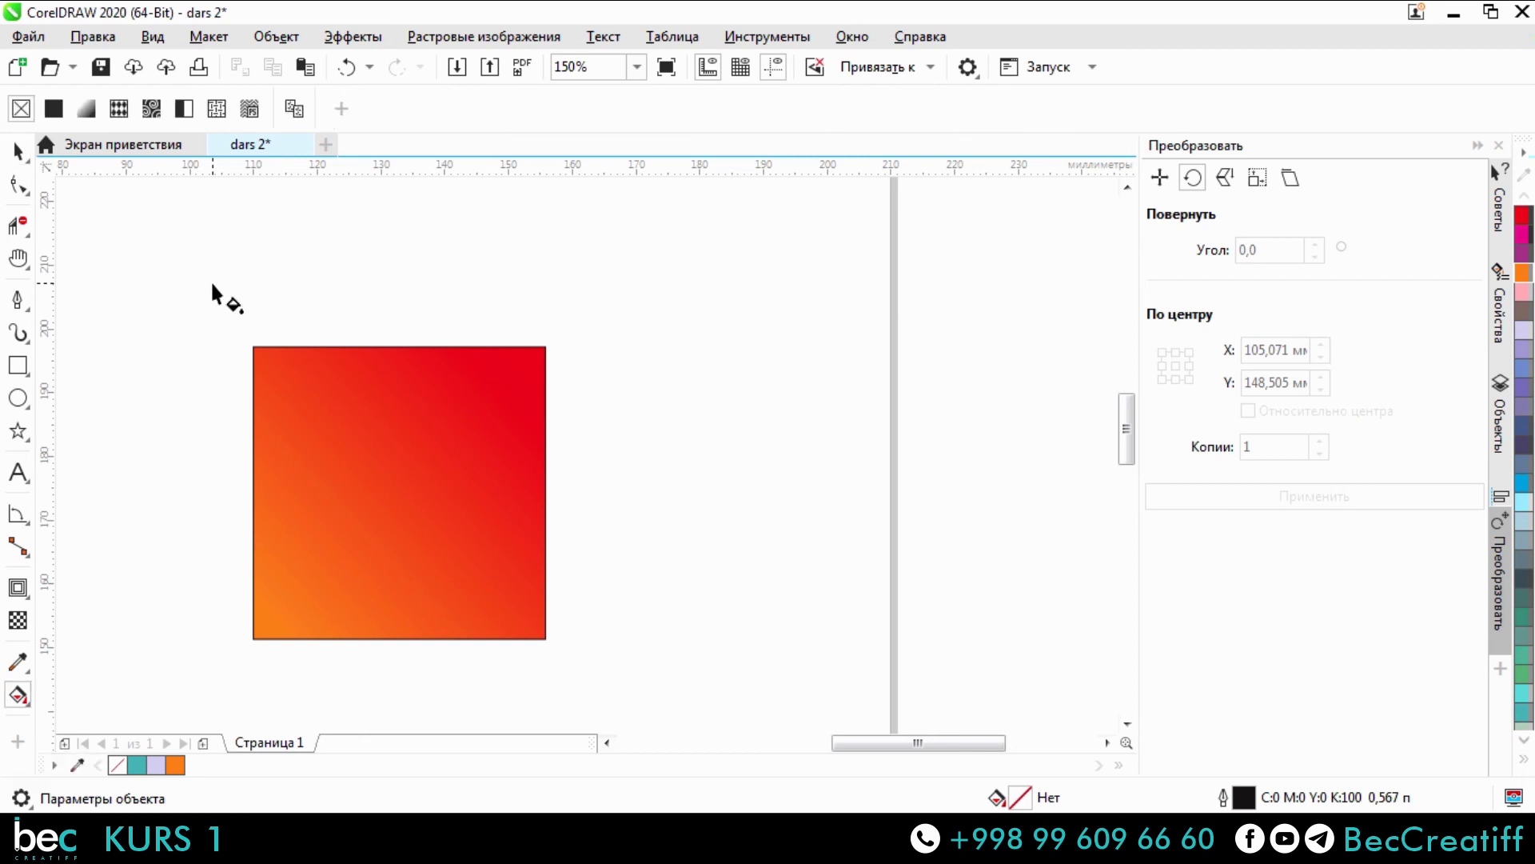
key(space)
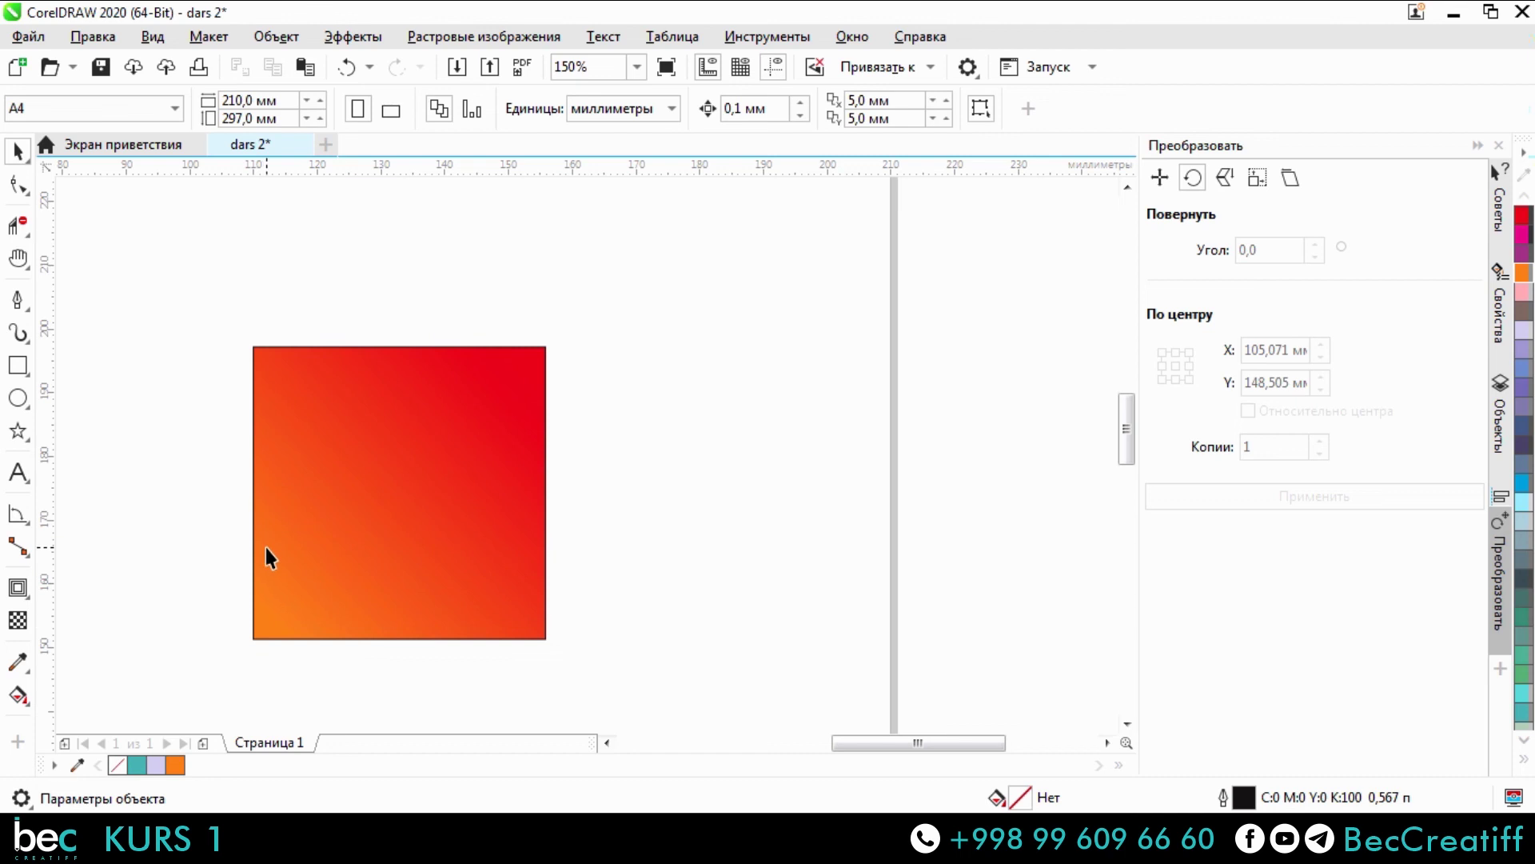
click(18, 471)
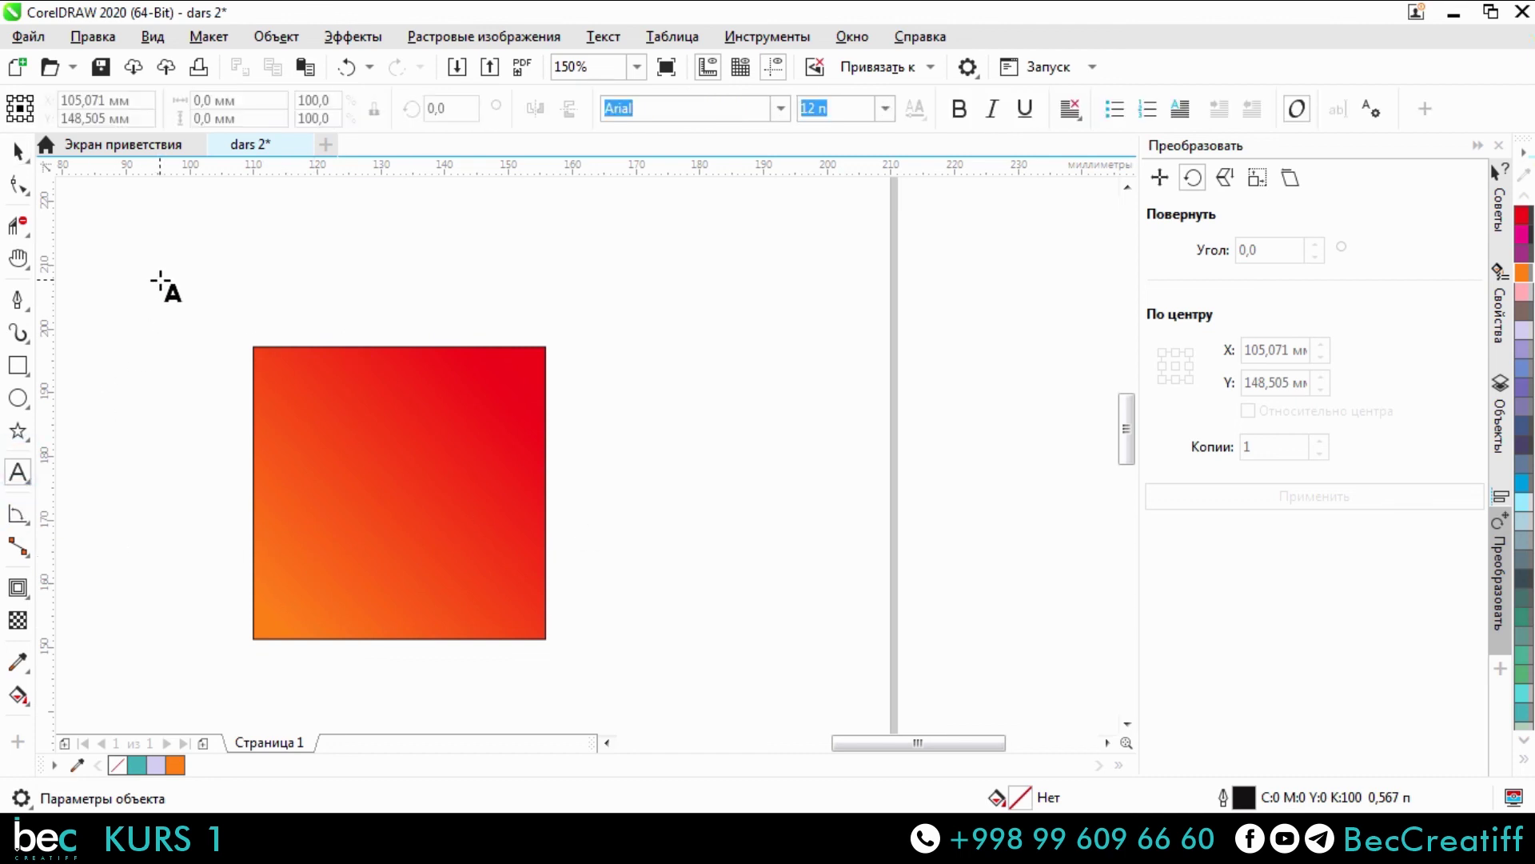
key(space)
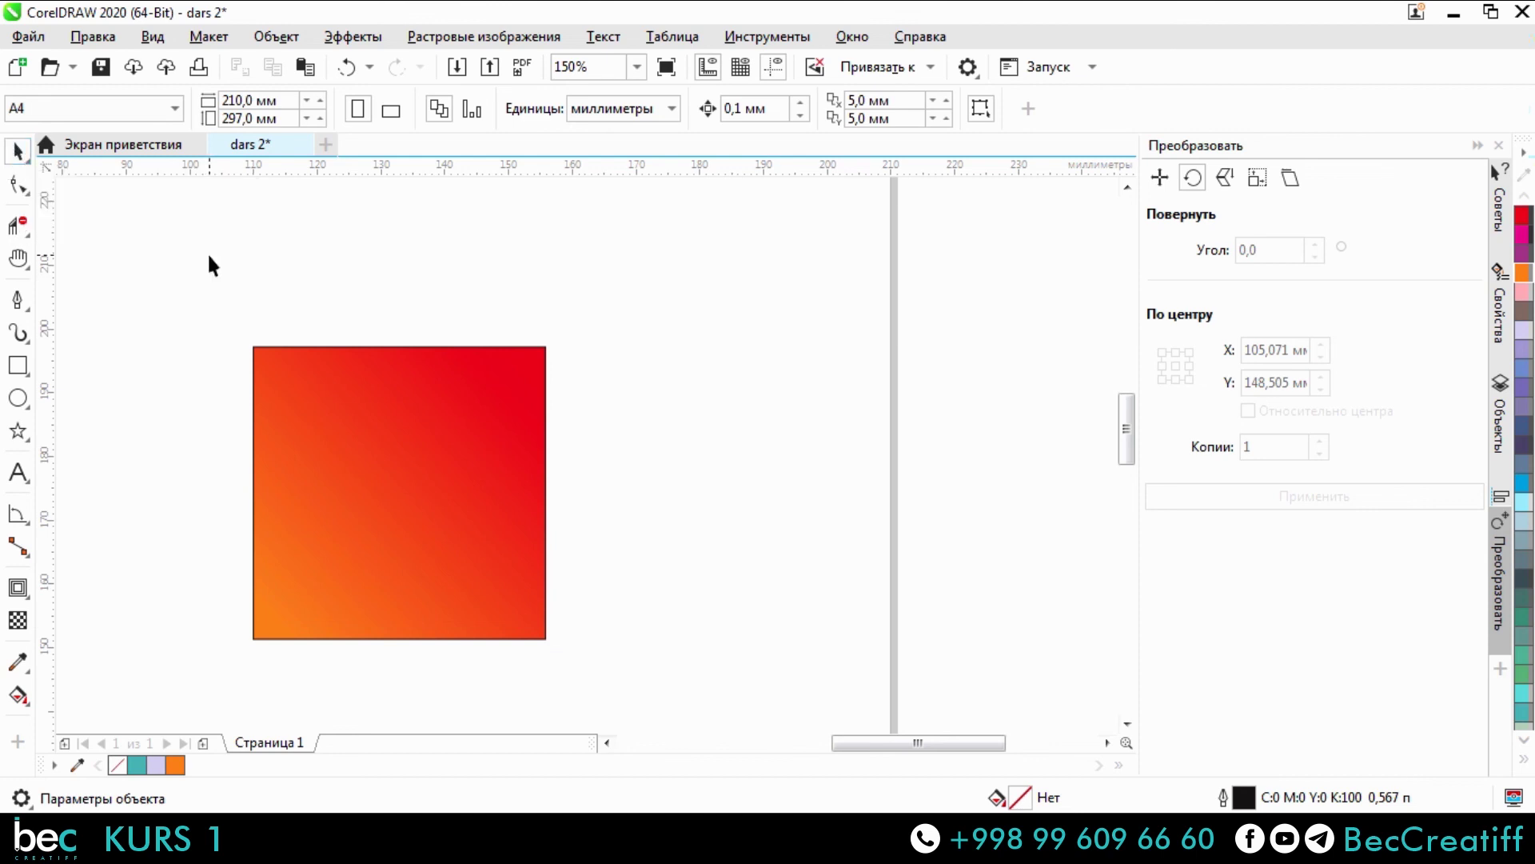
key(space)
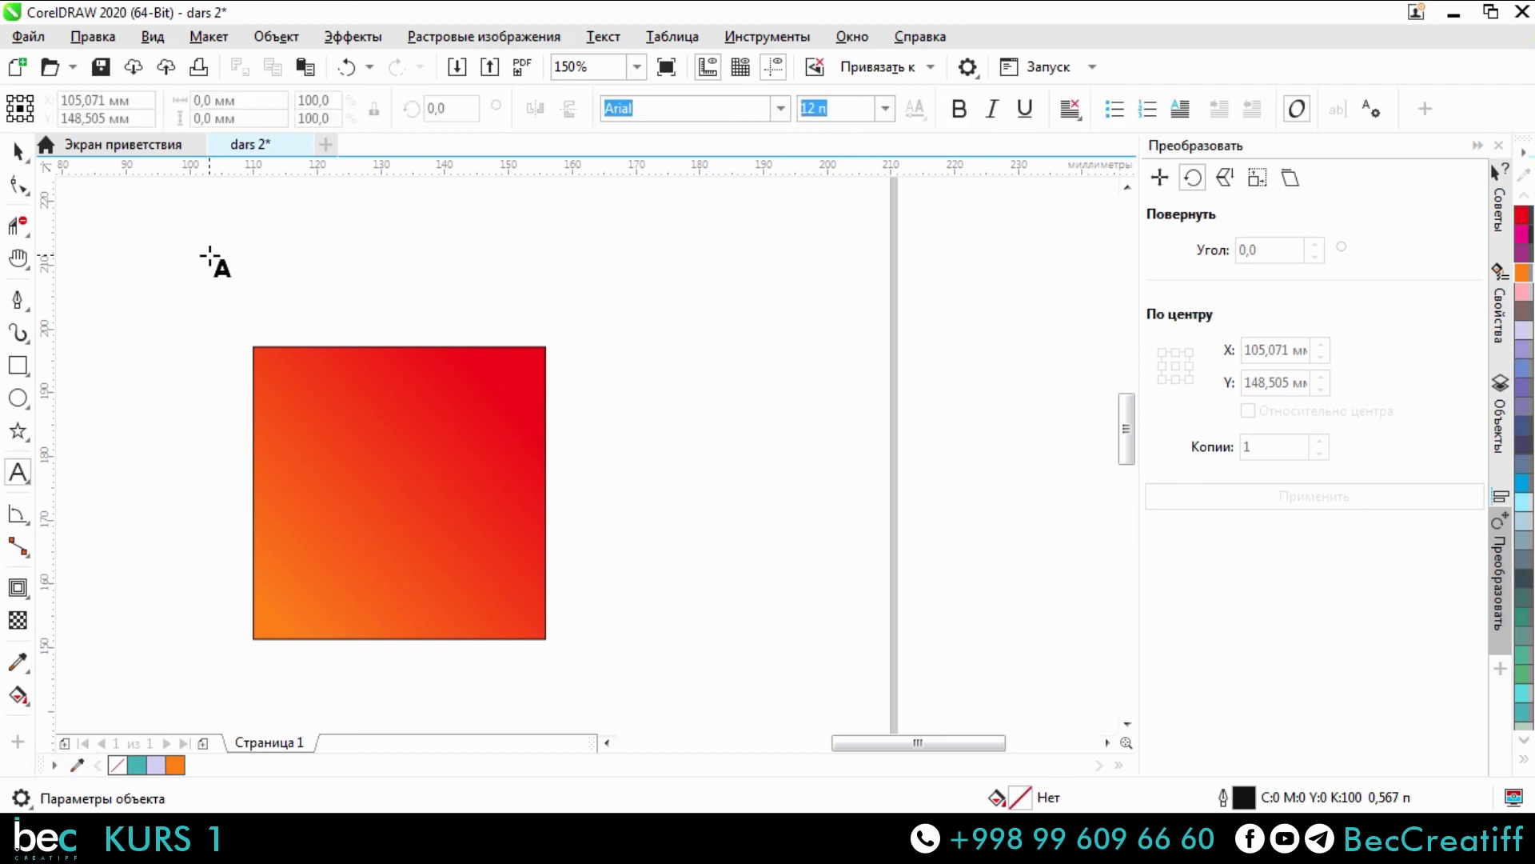
Set the color of the square gradient's lower-left node to green, C 67, M 0, Y 100, K 0, with Interactive Fill.
click(17, 695)
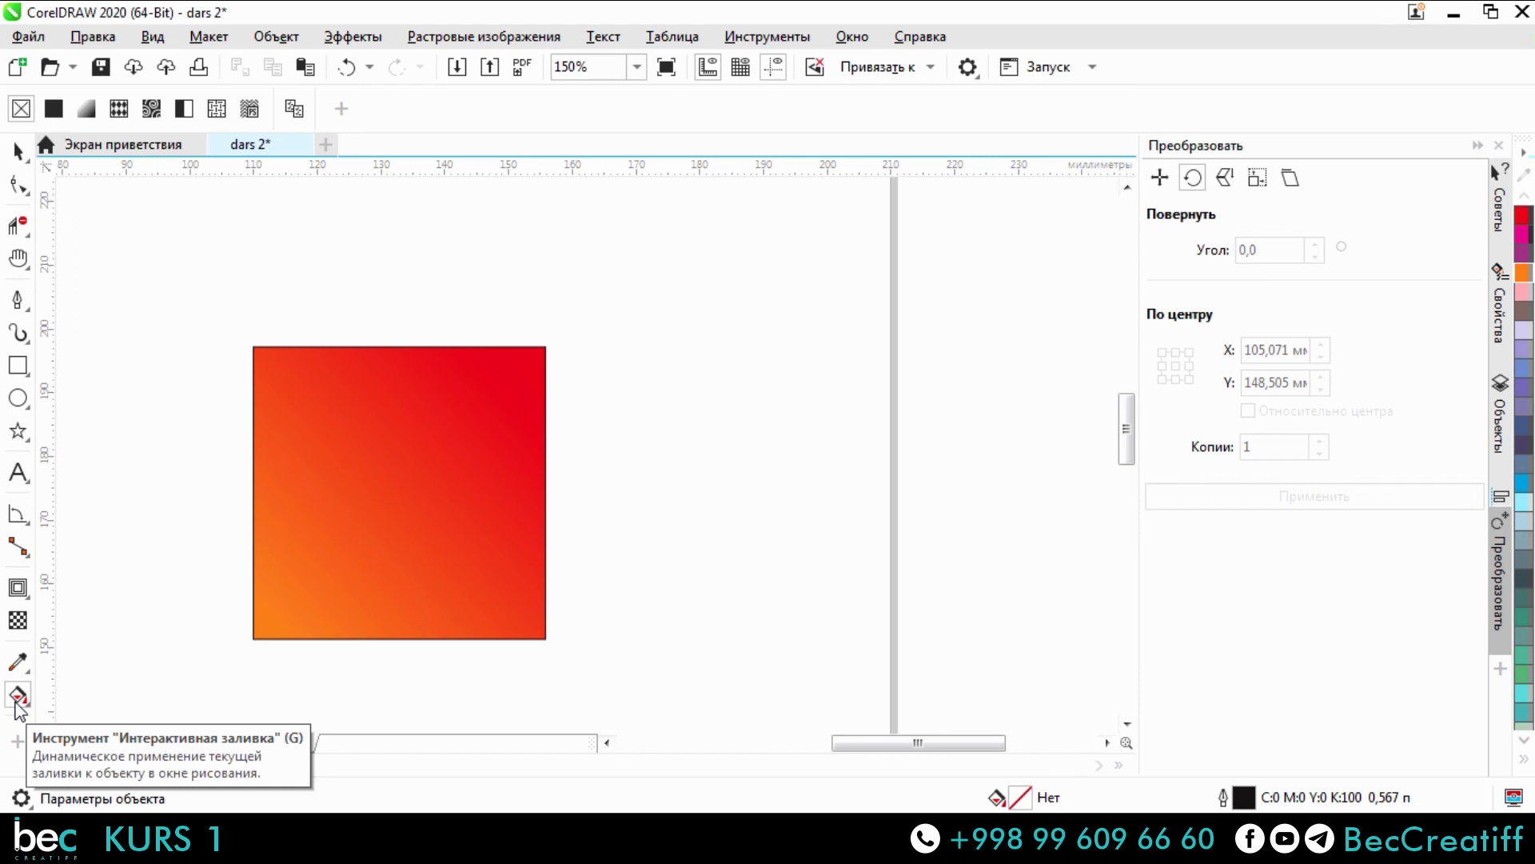
key(space)
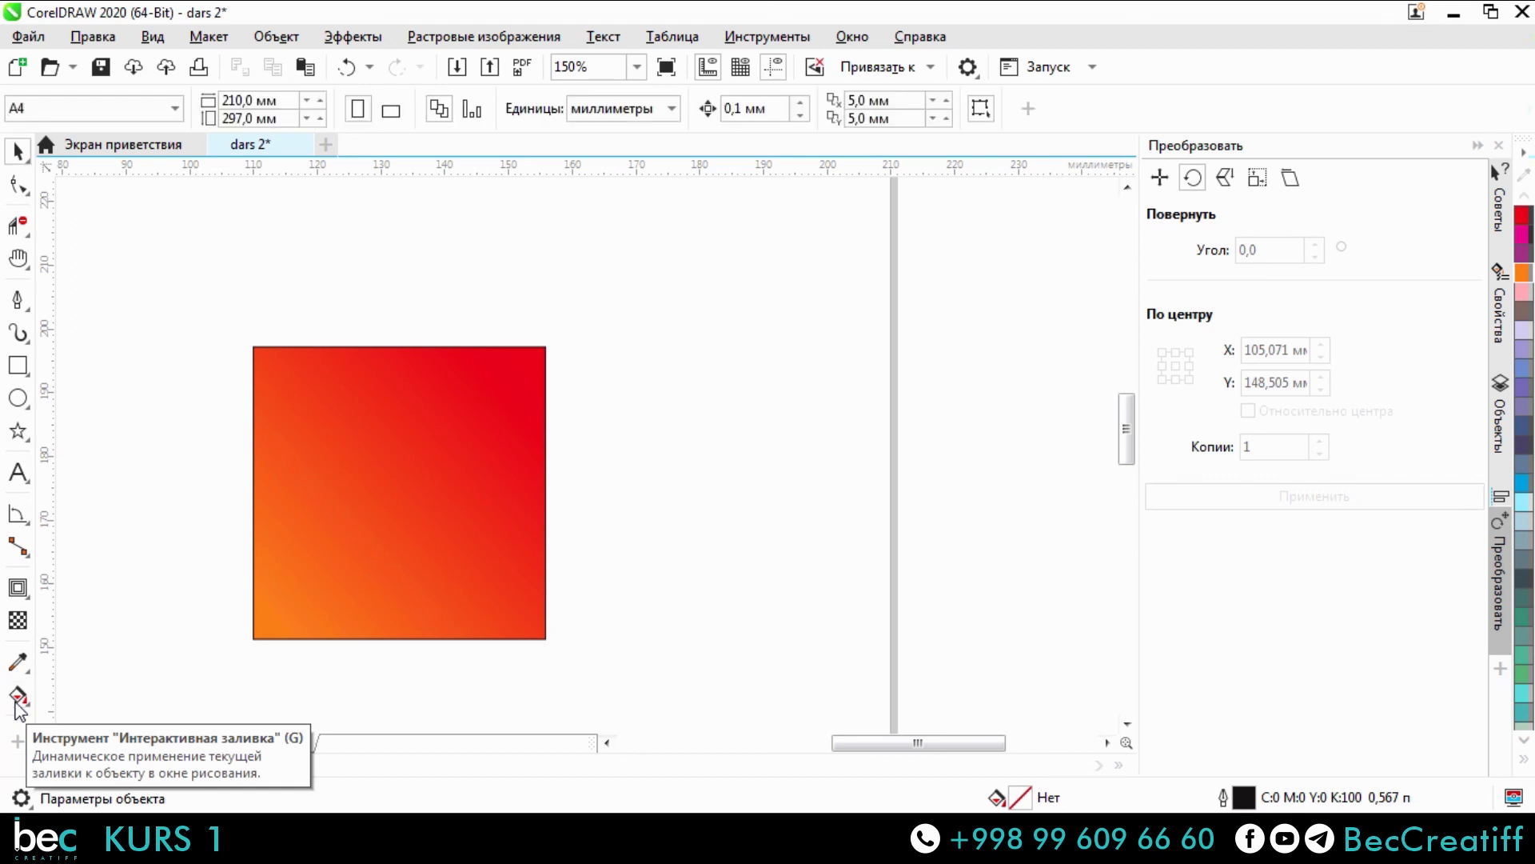
key(space)
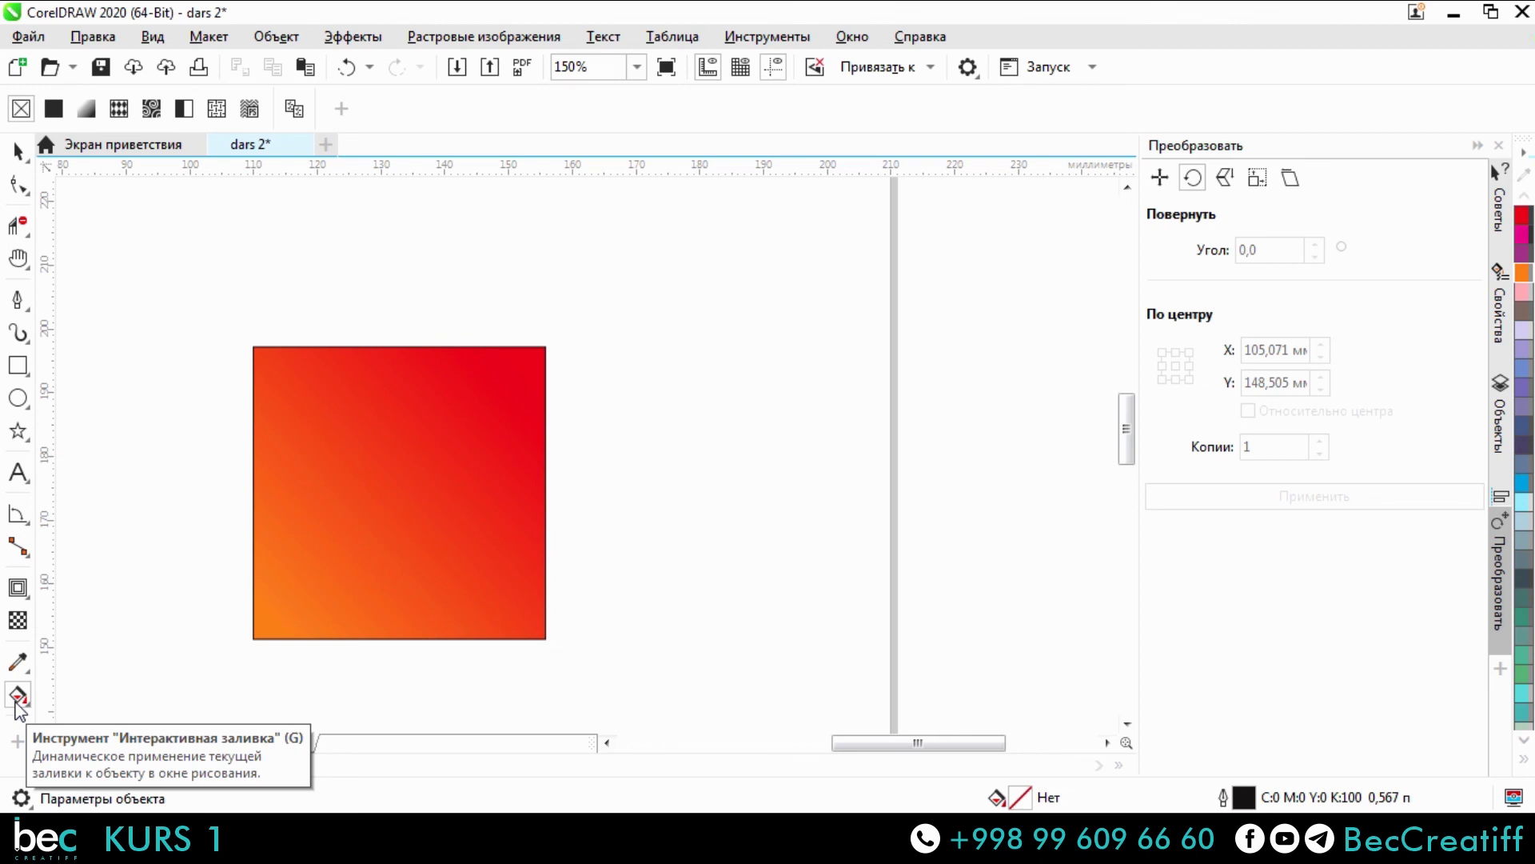
click(304, 616)
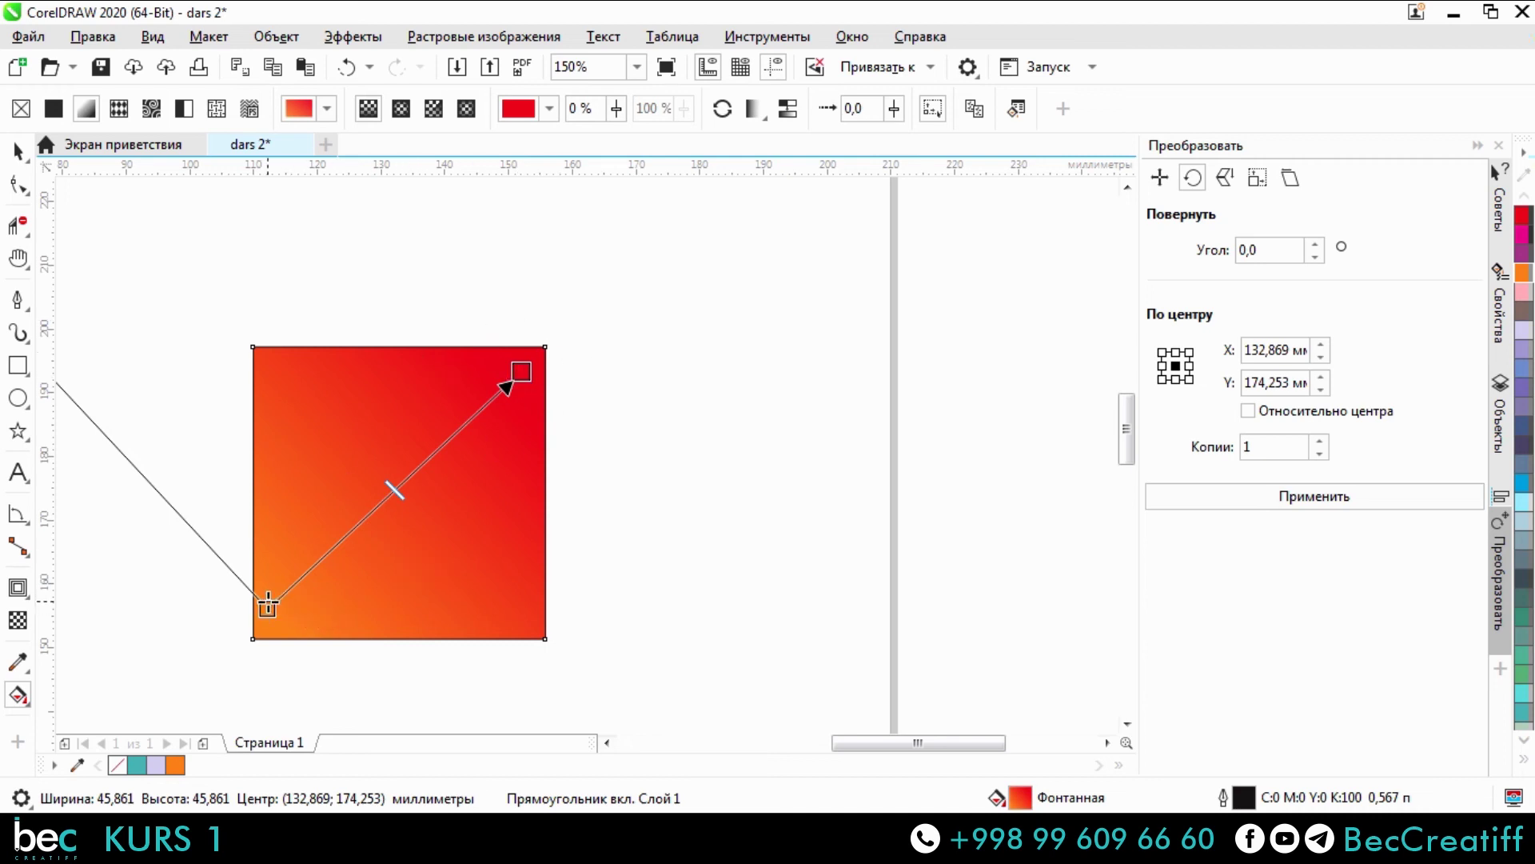
click(268, 605)
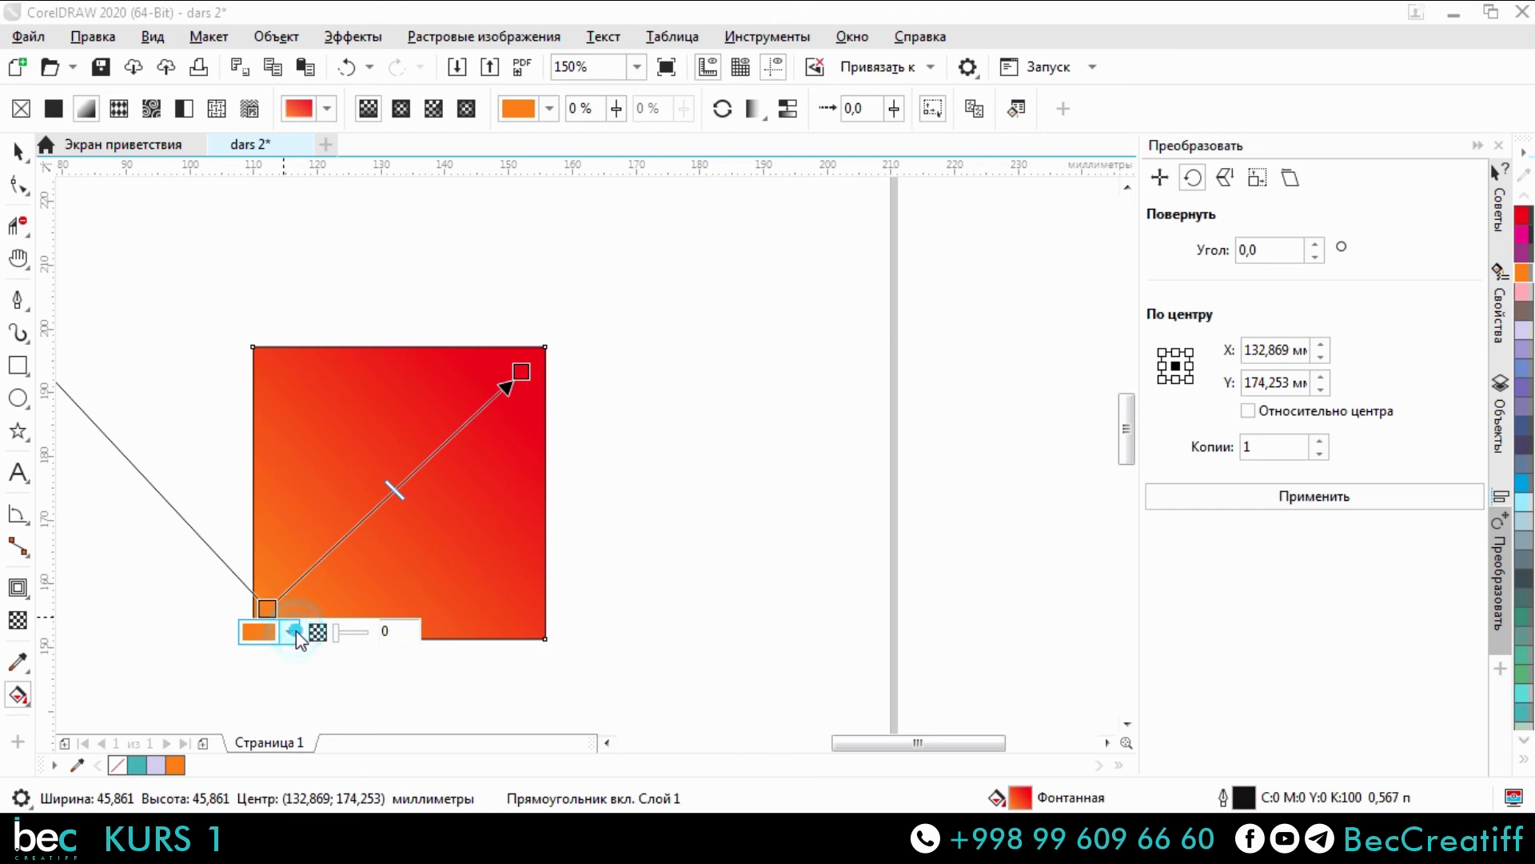
click(294, 631)
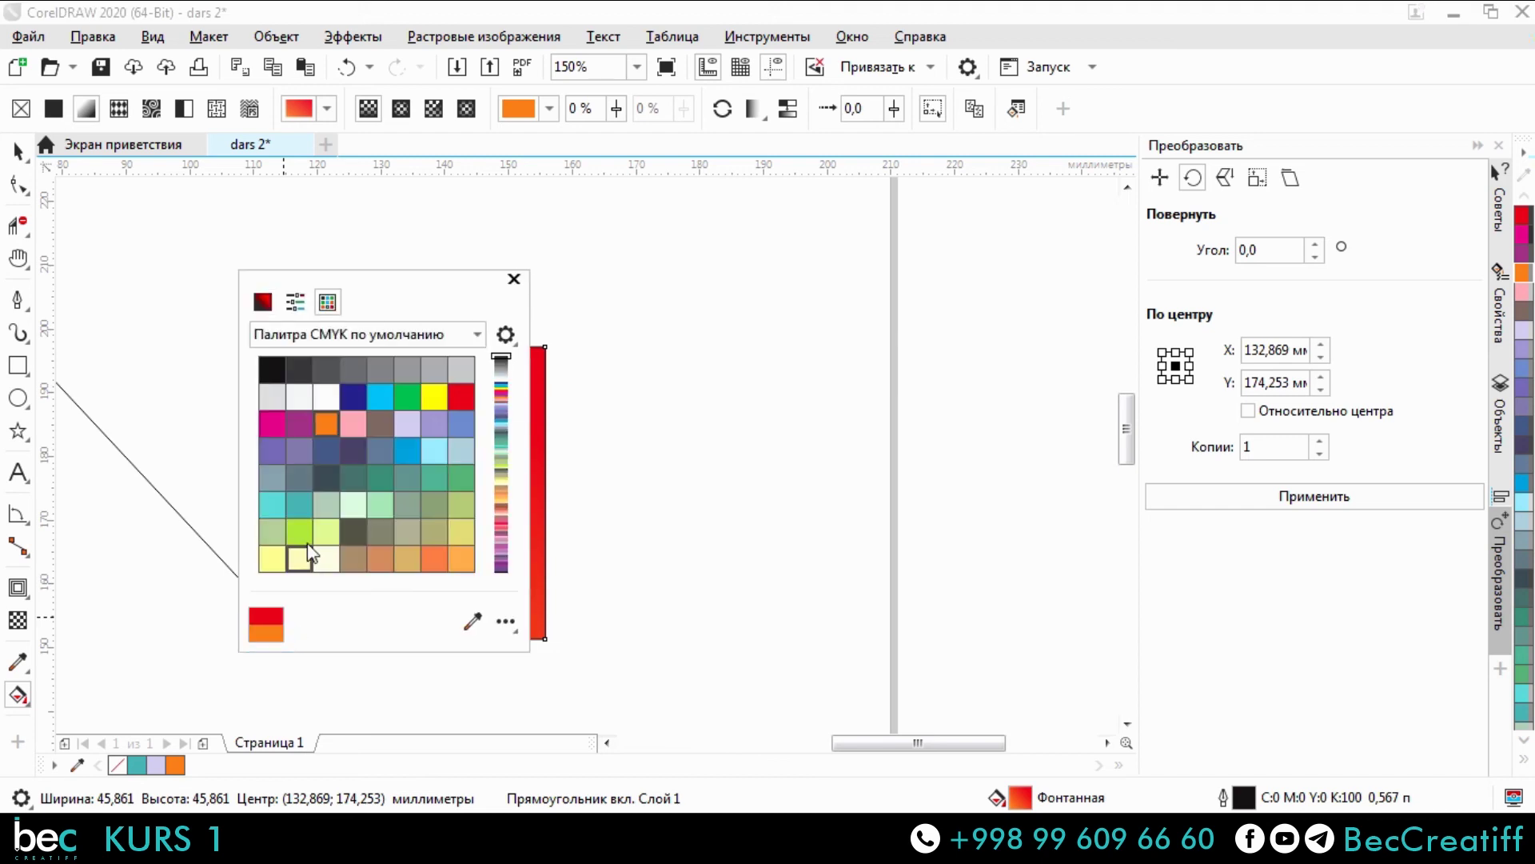
click(263, 302)
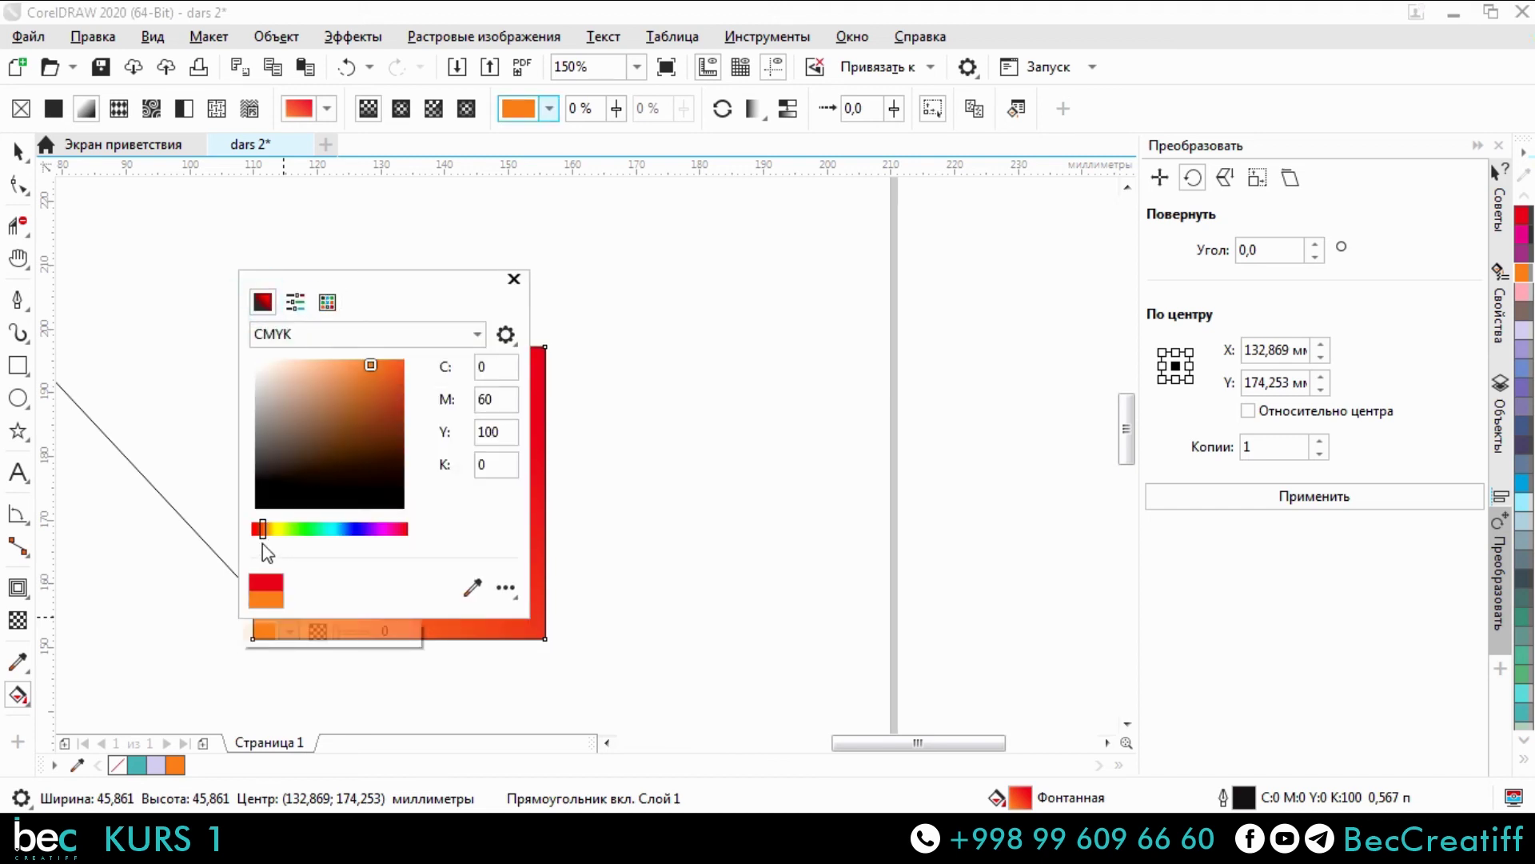
drag(264, 536, 301, 536)
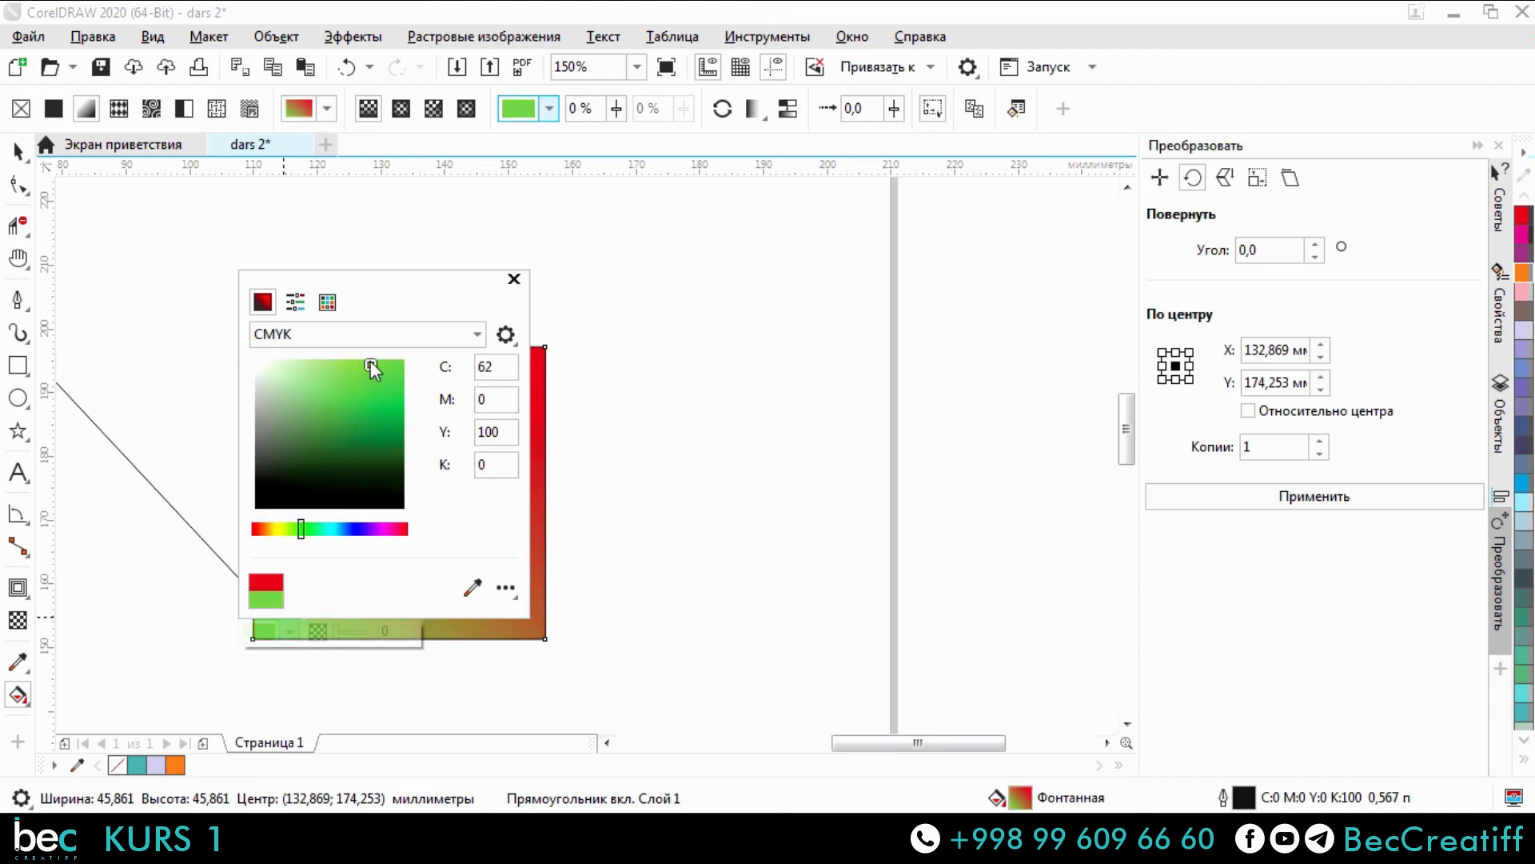
drag(370, 366, 402, 369)
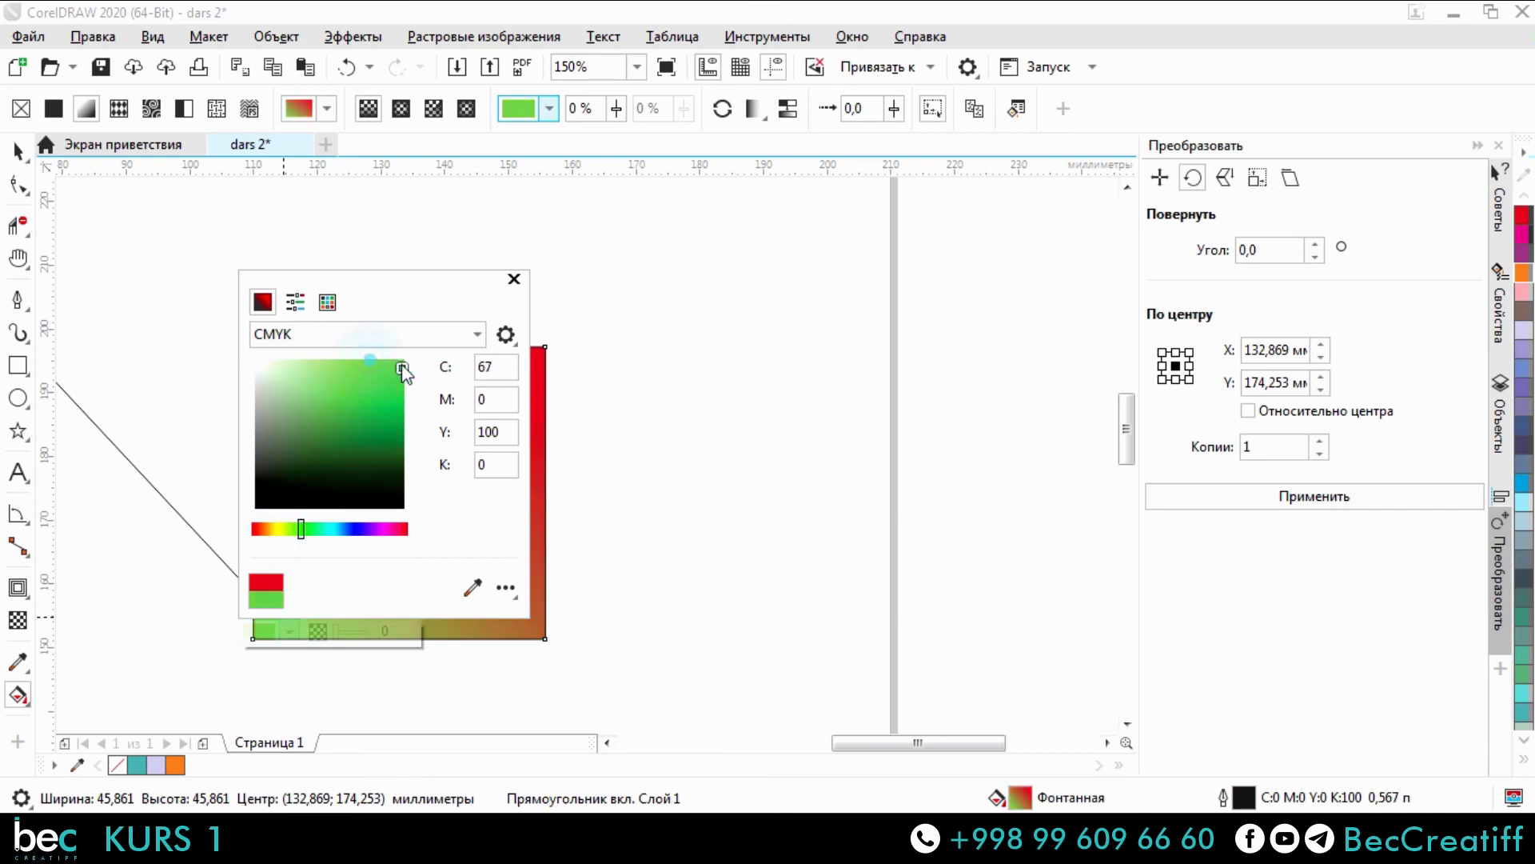
click(564, 426)
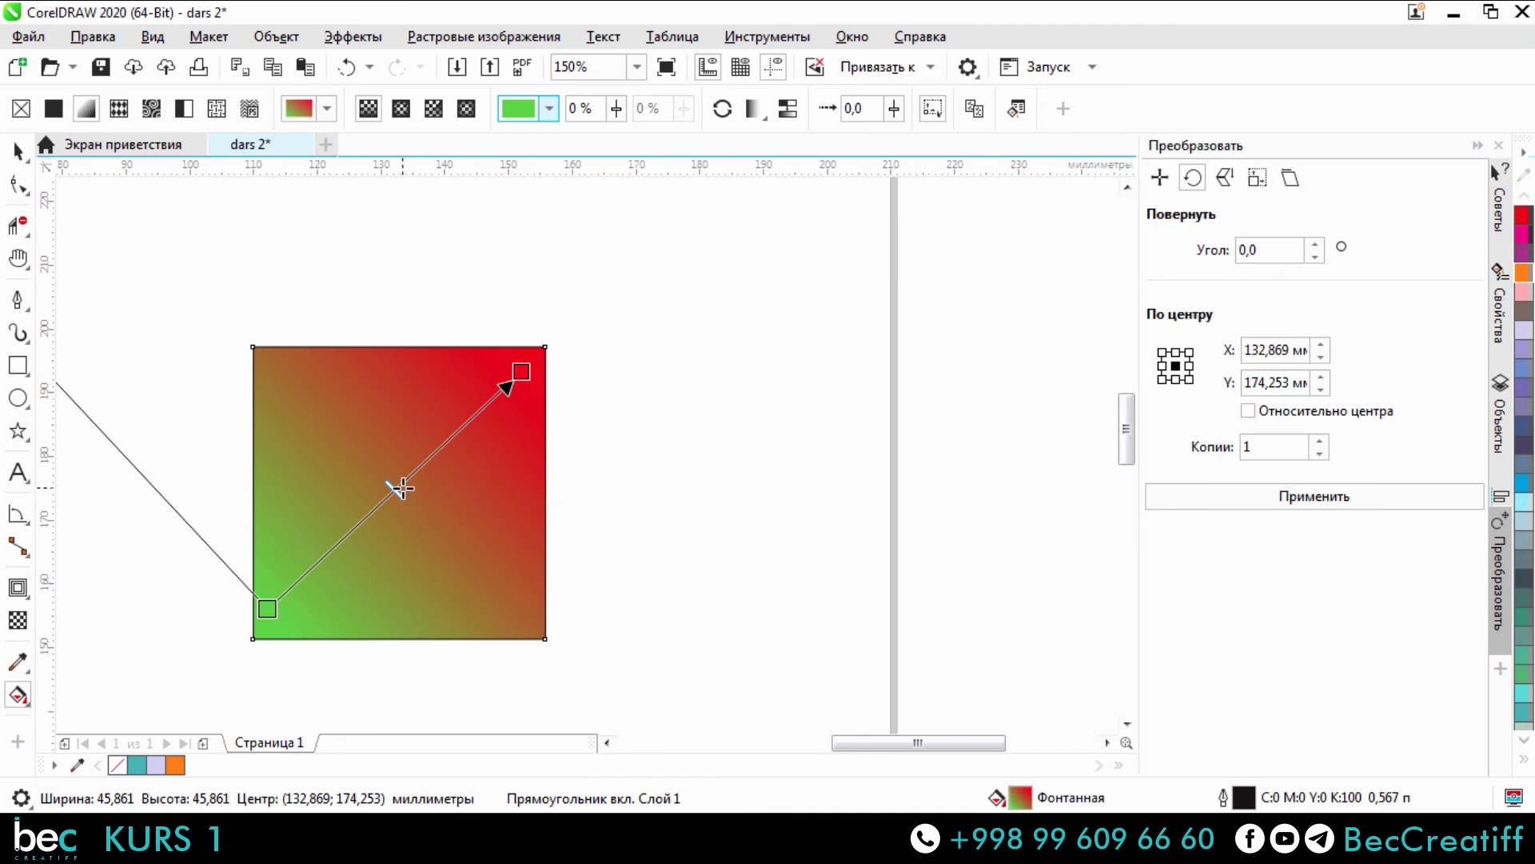
Add a gradient node at the 52% position and color it blue, C 78, M 36, Y 13, K 0.
scroll(399, 536, up, 2)
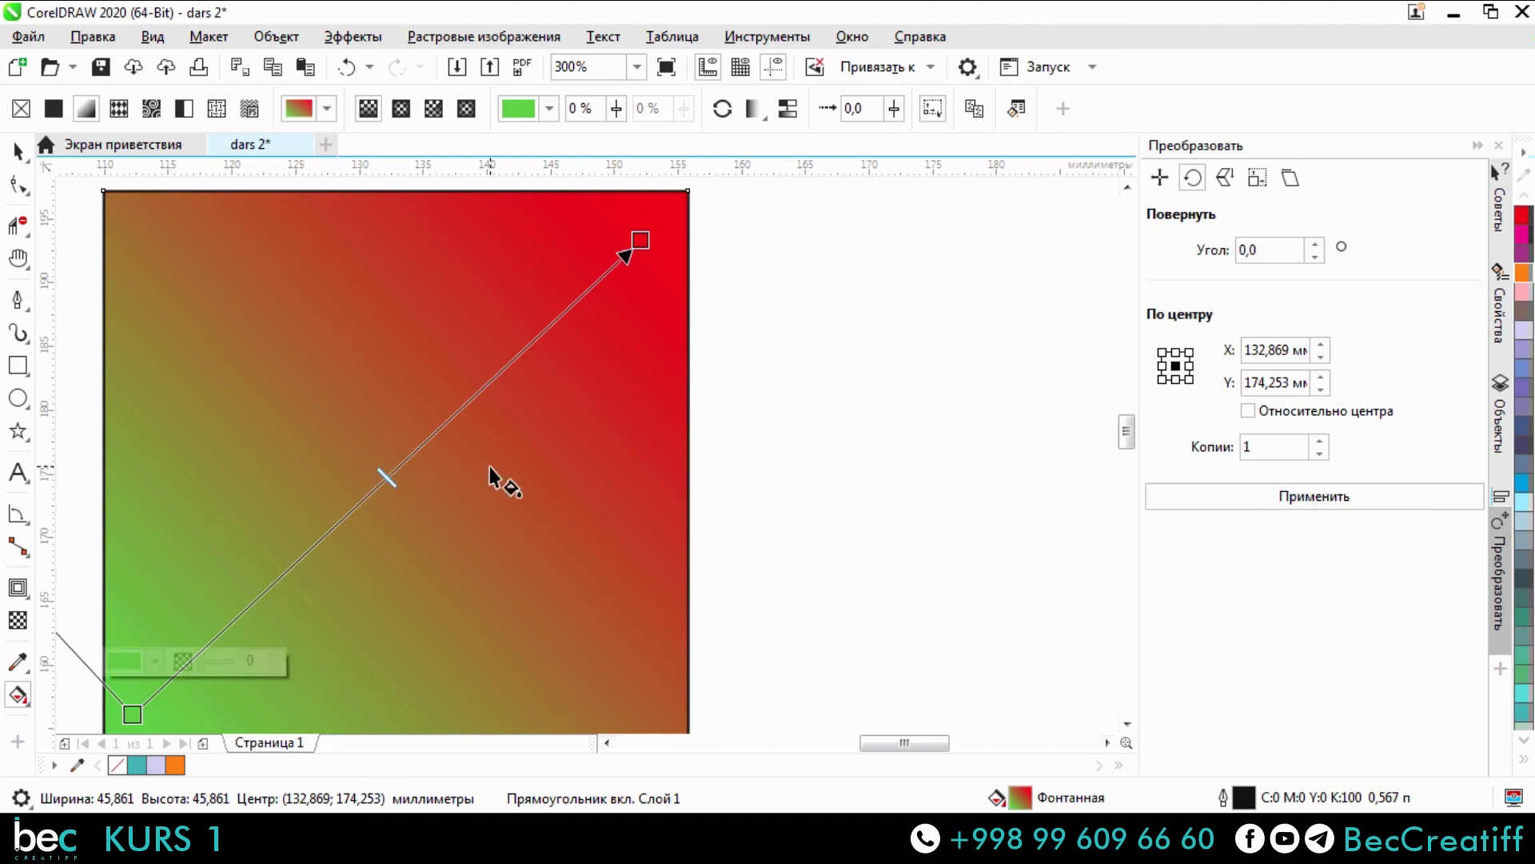
double_click(399, 467)
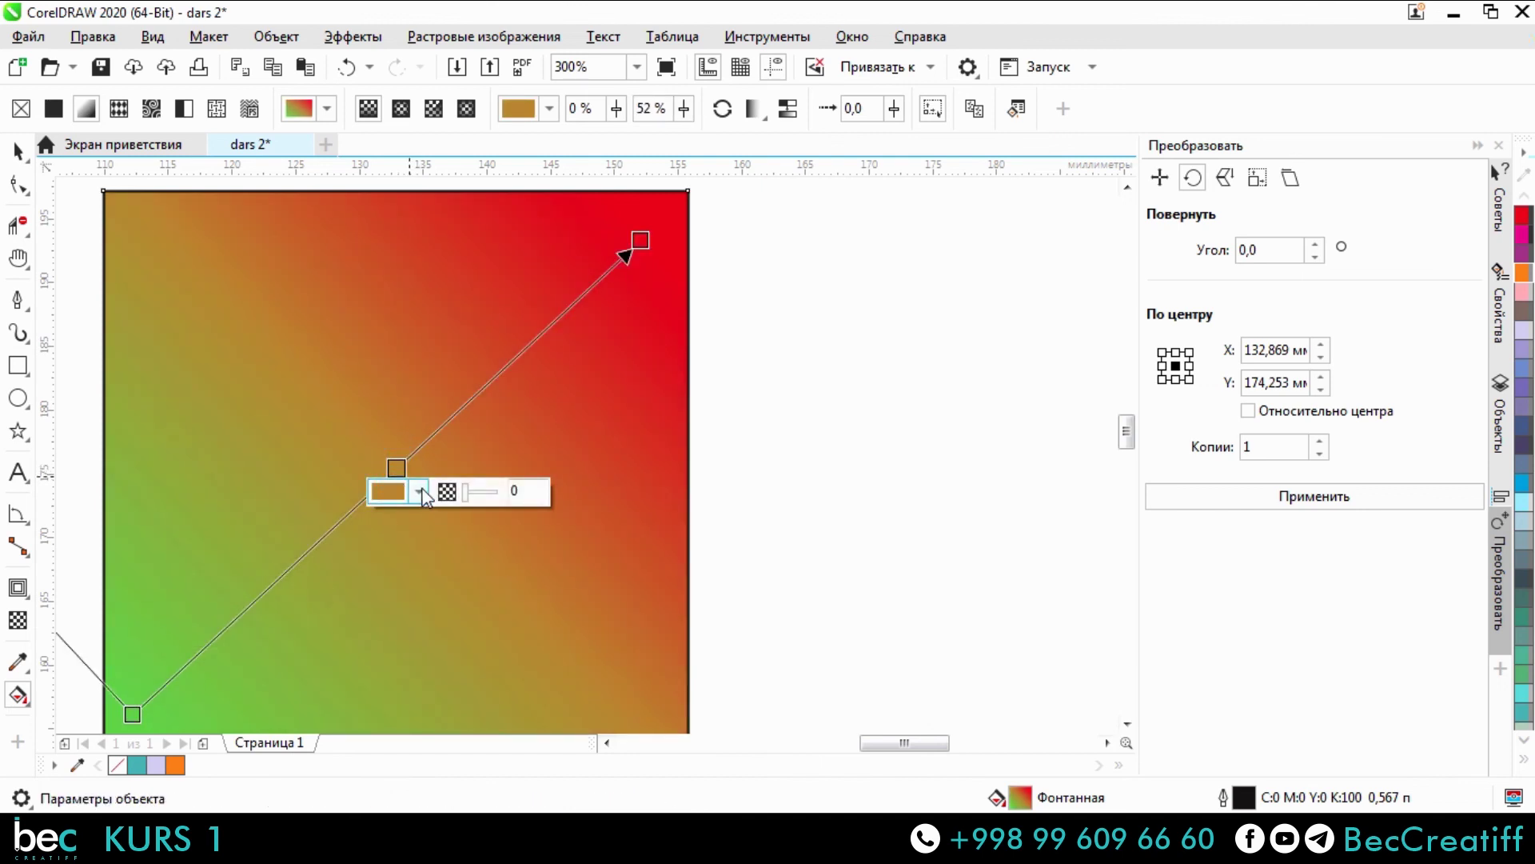
click(418, 494)
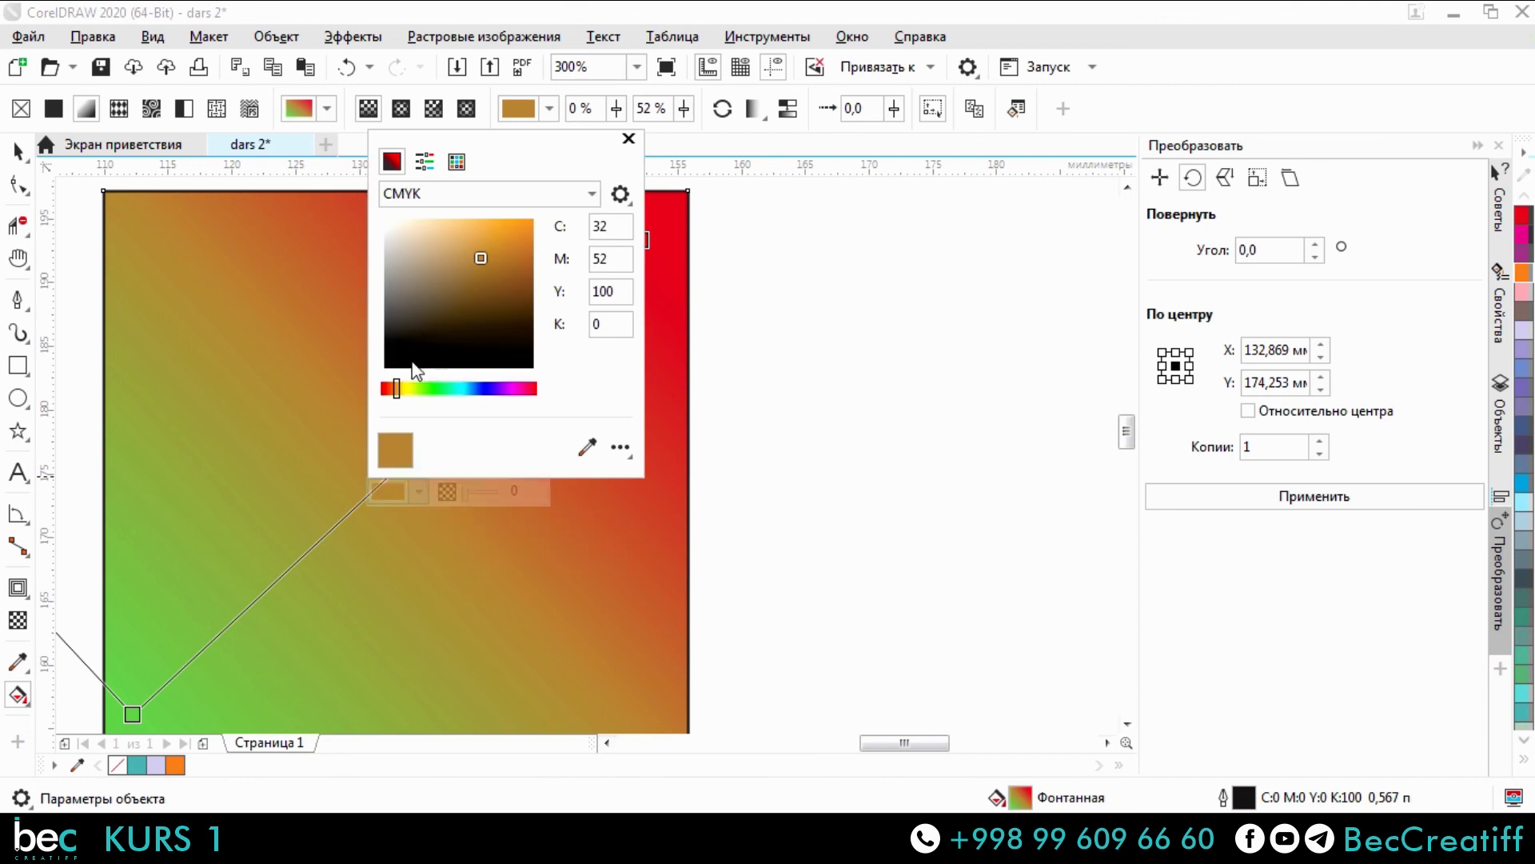
drag(397, 388, 469, 389)
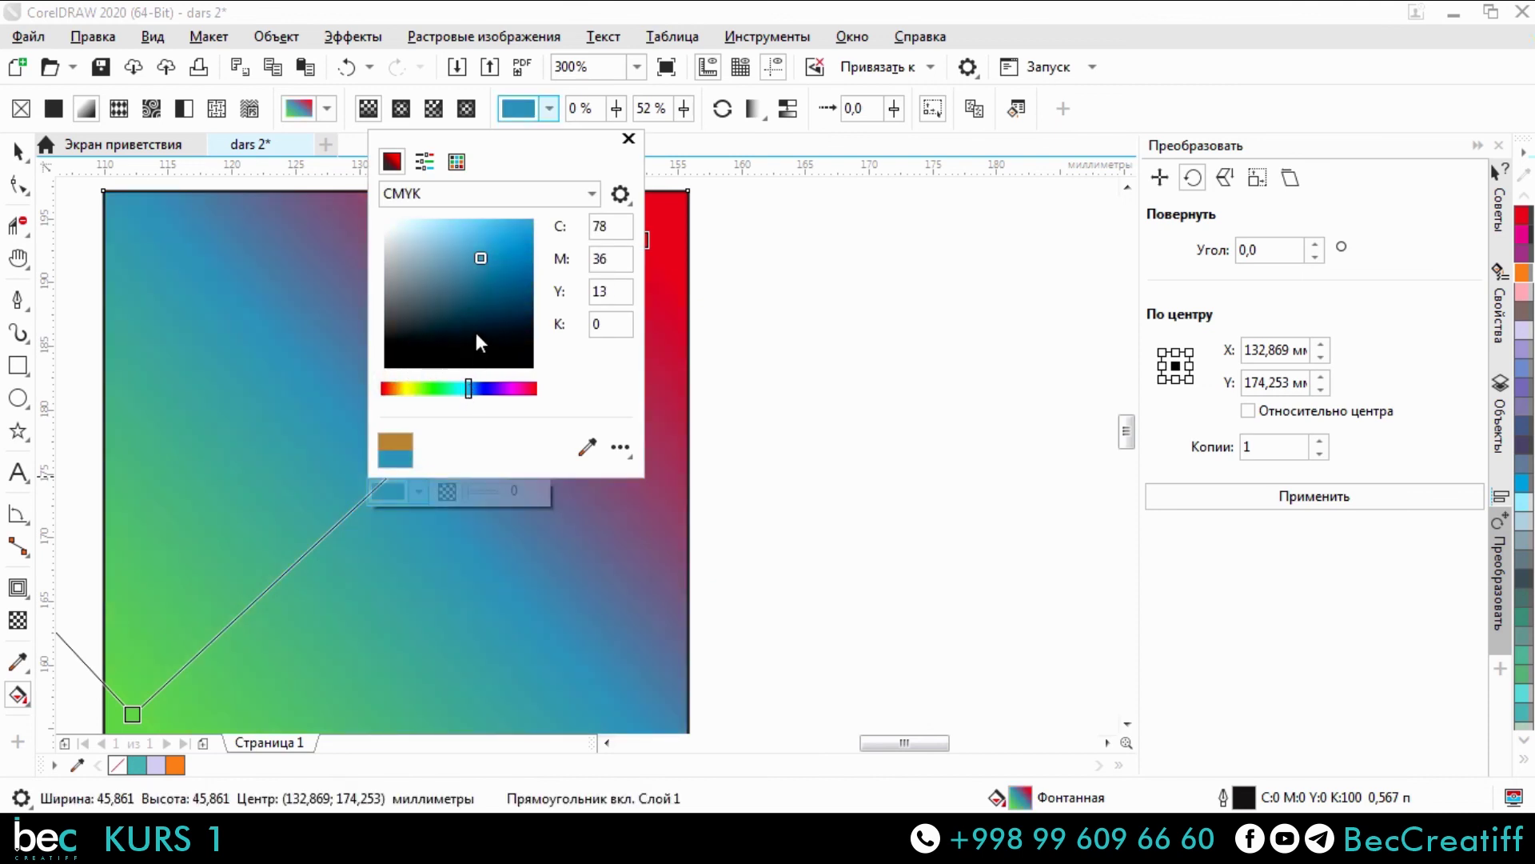
click(17, 151)
click(763, 460)
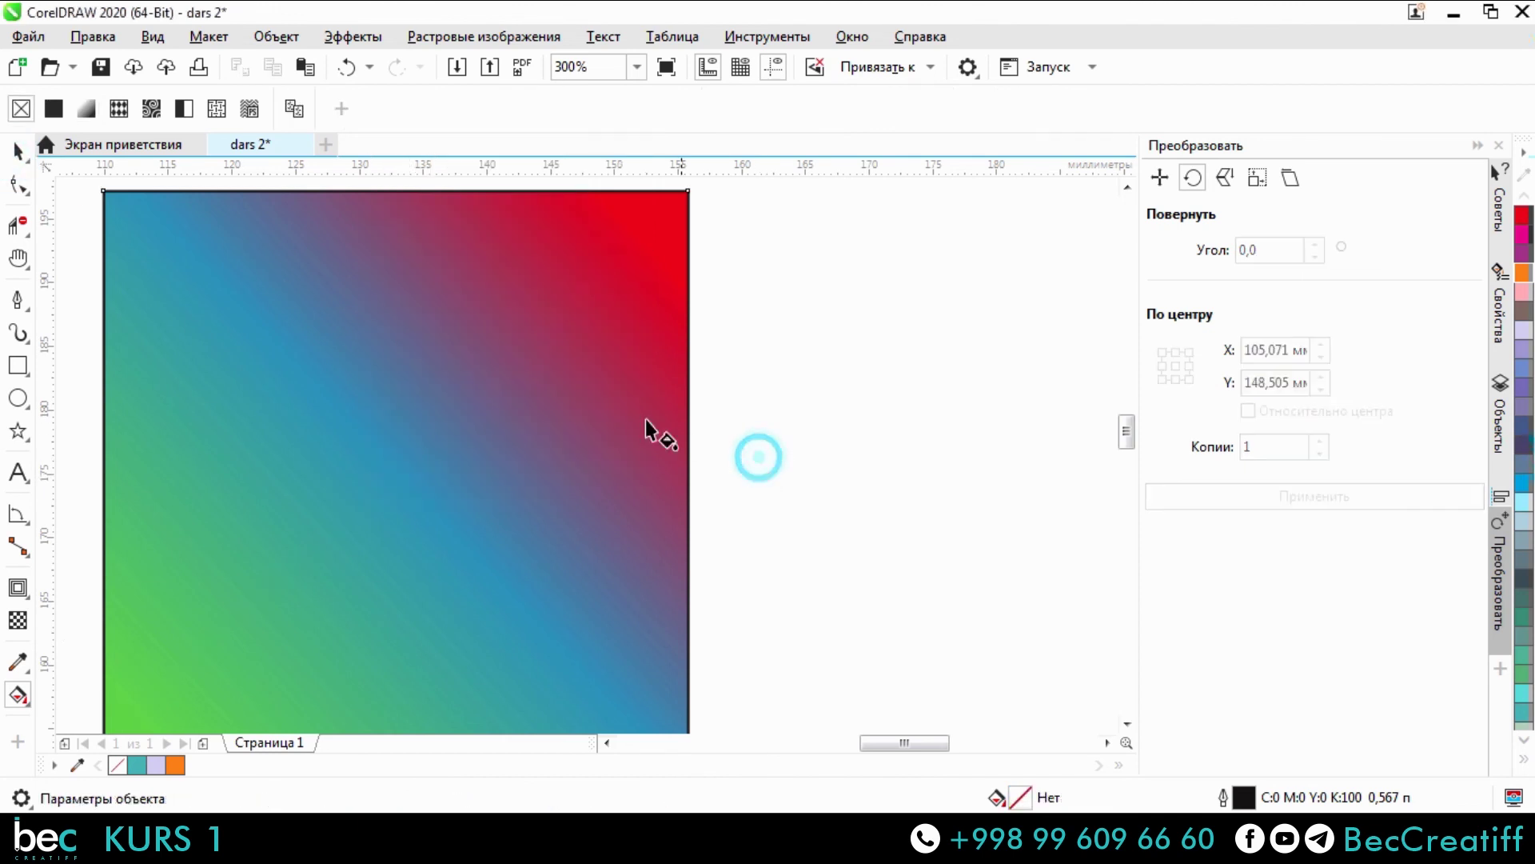
Delete the square with the three-color gradient from the page.
click(18, 152)
scroll(496, 376, down, 2)
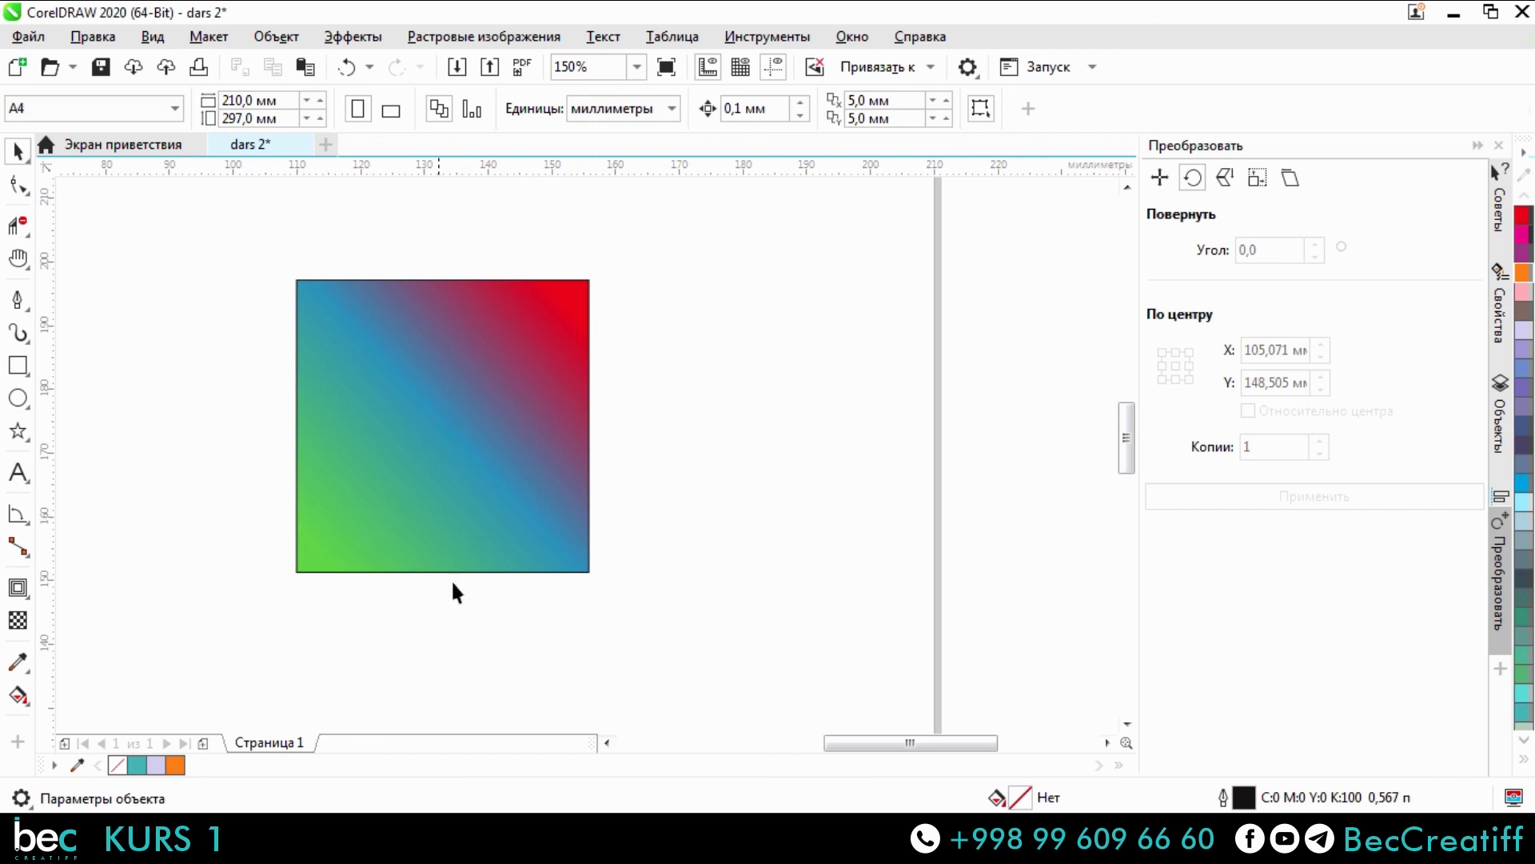
click(504, 406)
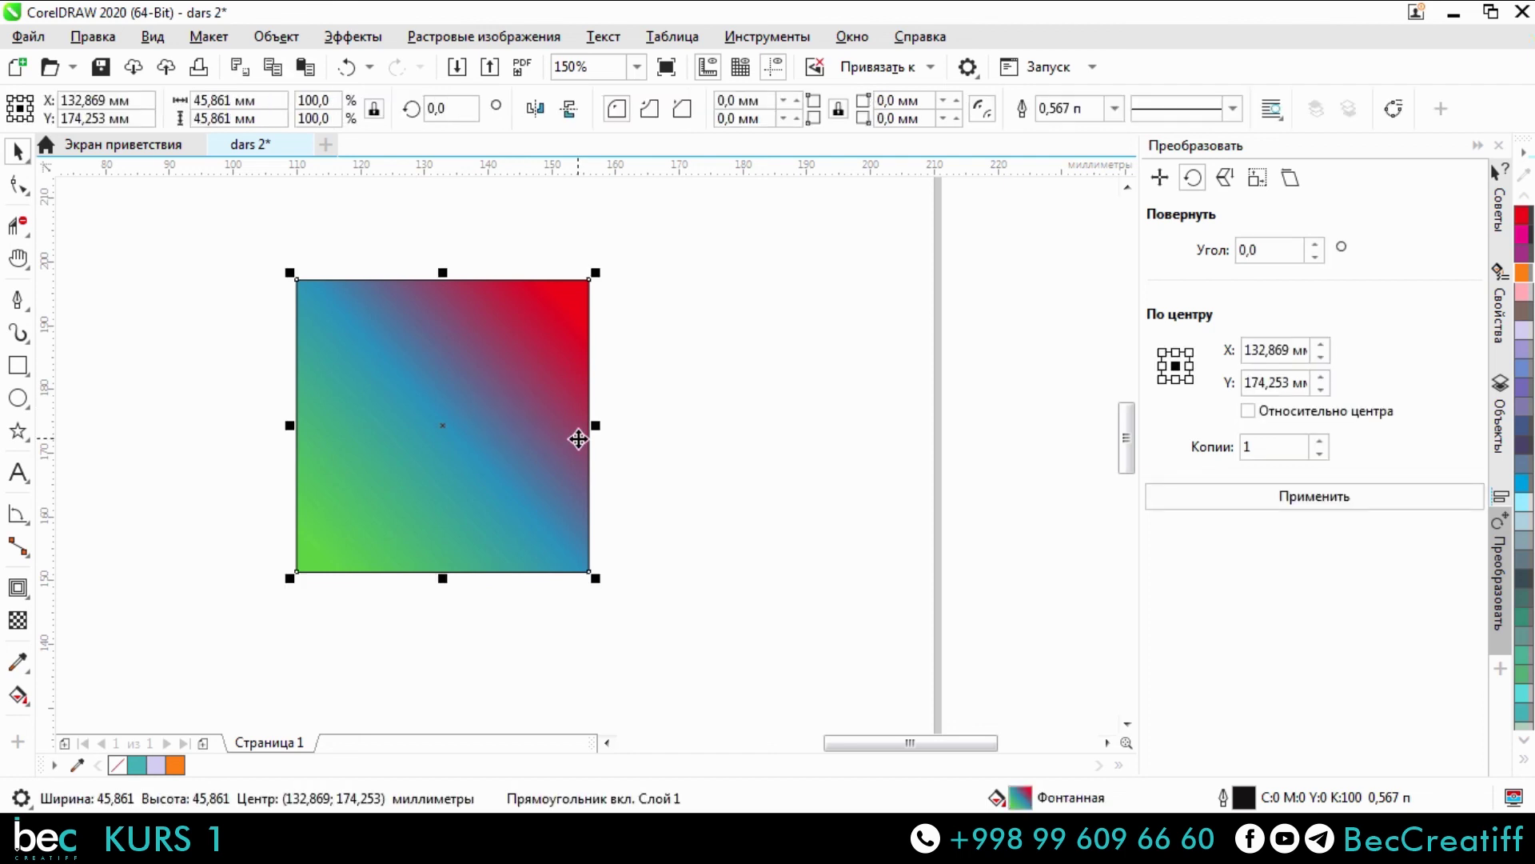
key(Delete)
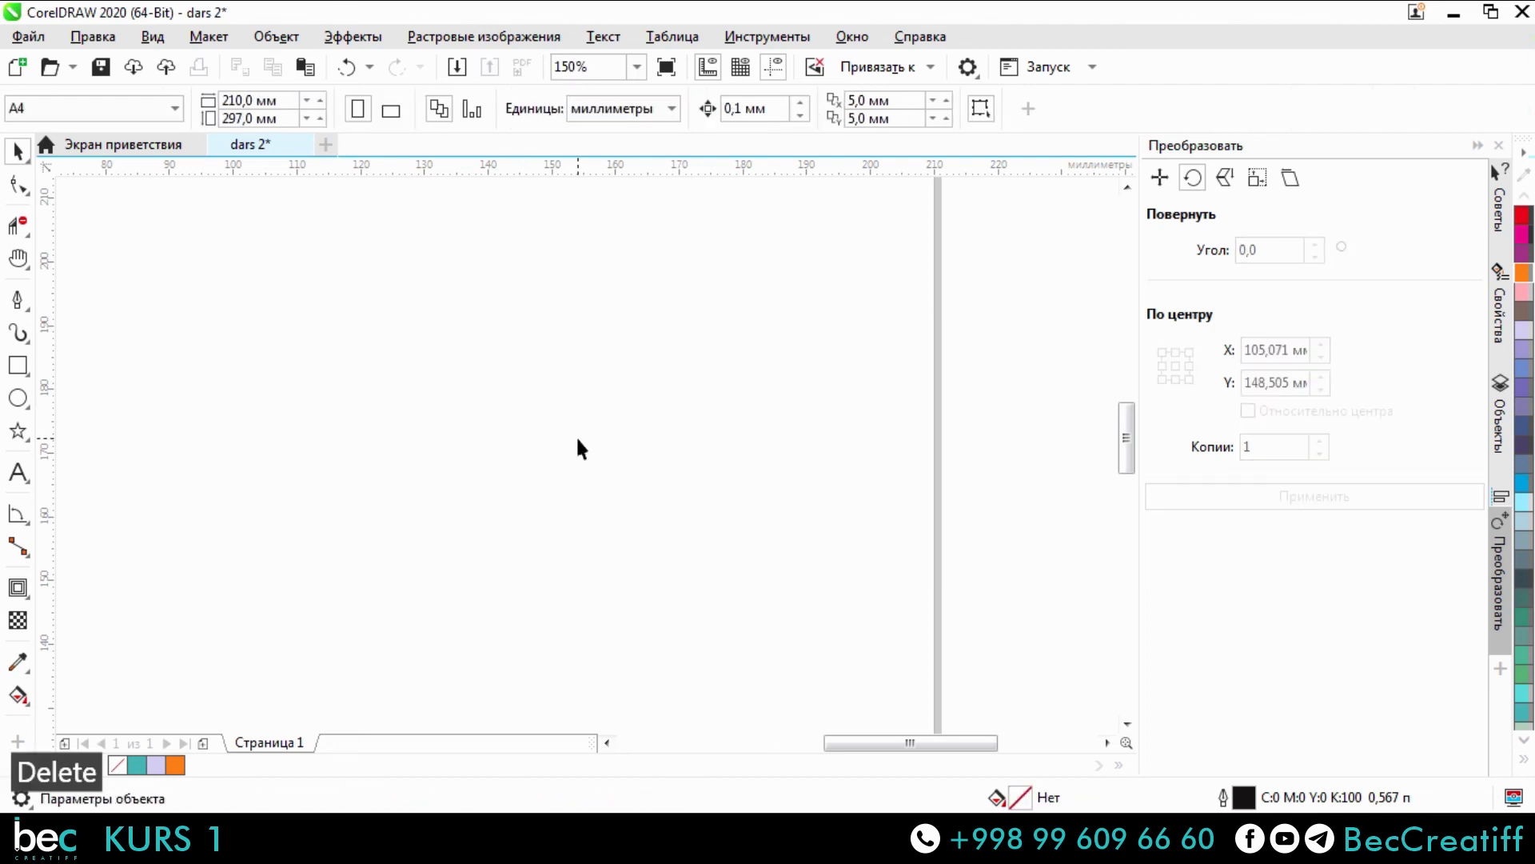
Choose the Smart Fill tool, and draw a square about 45.5 mm wide with the Rectangle tool.
click(31, 708)
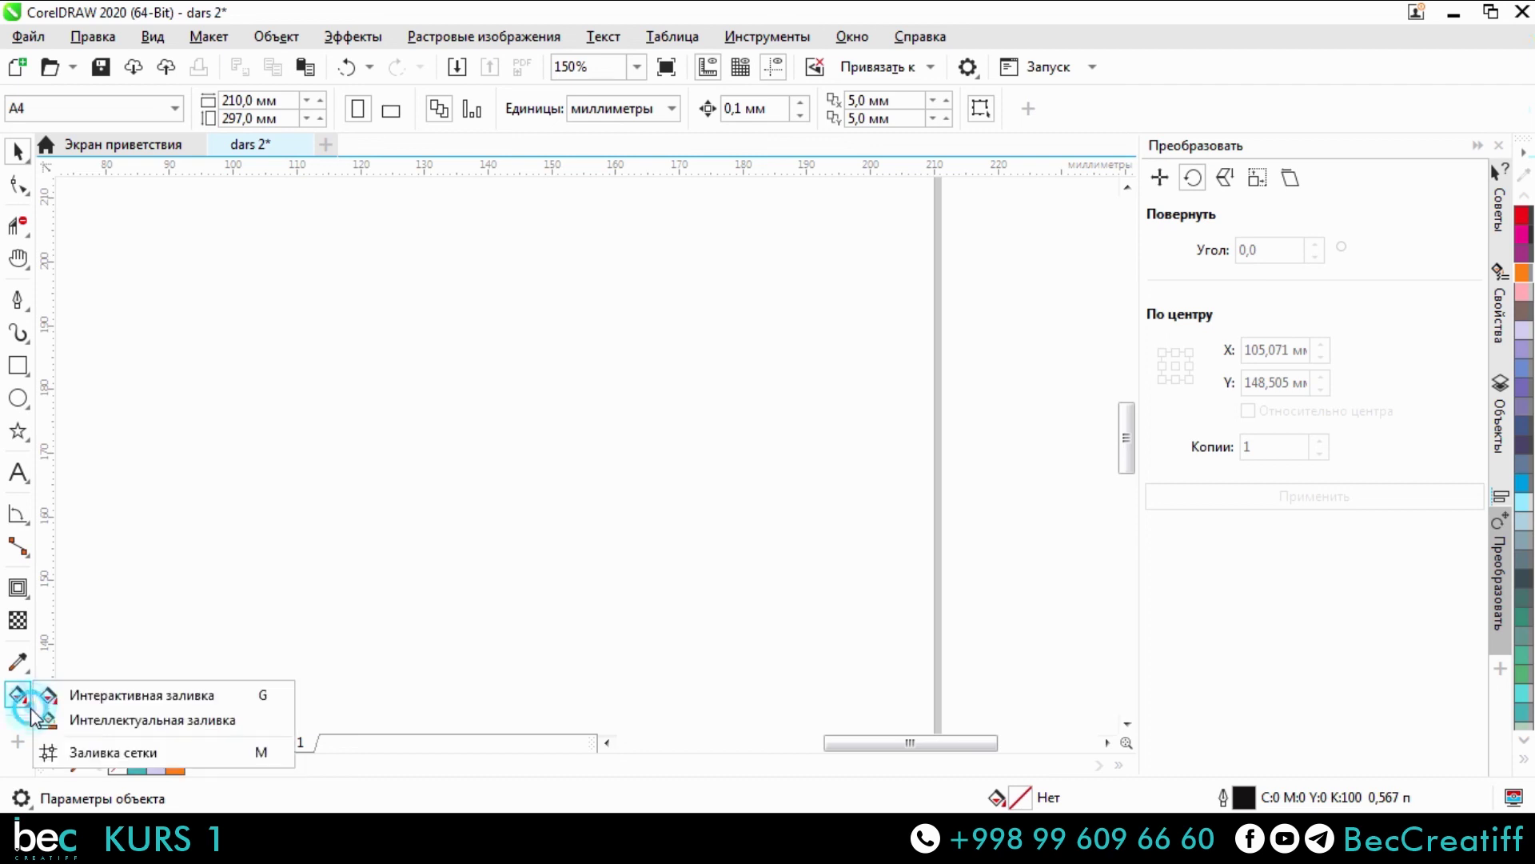
click(85, 722)
click(18, 366)
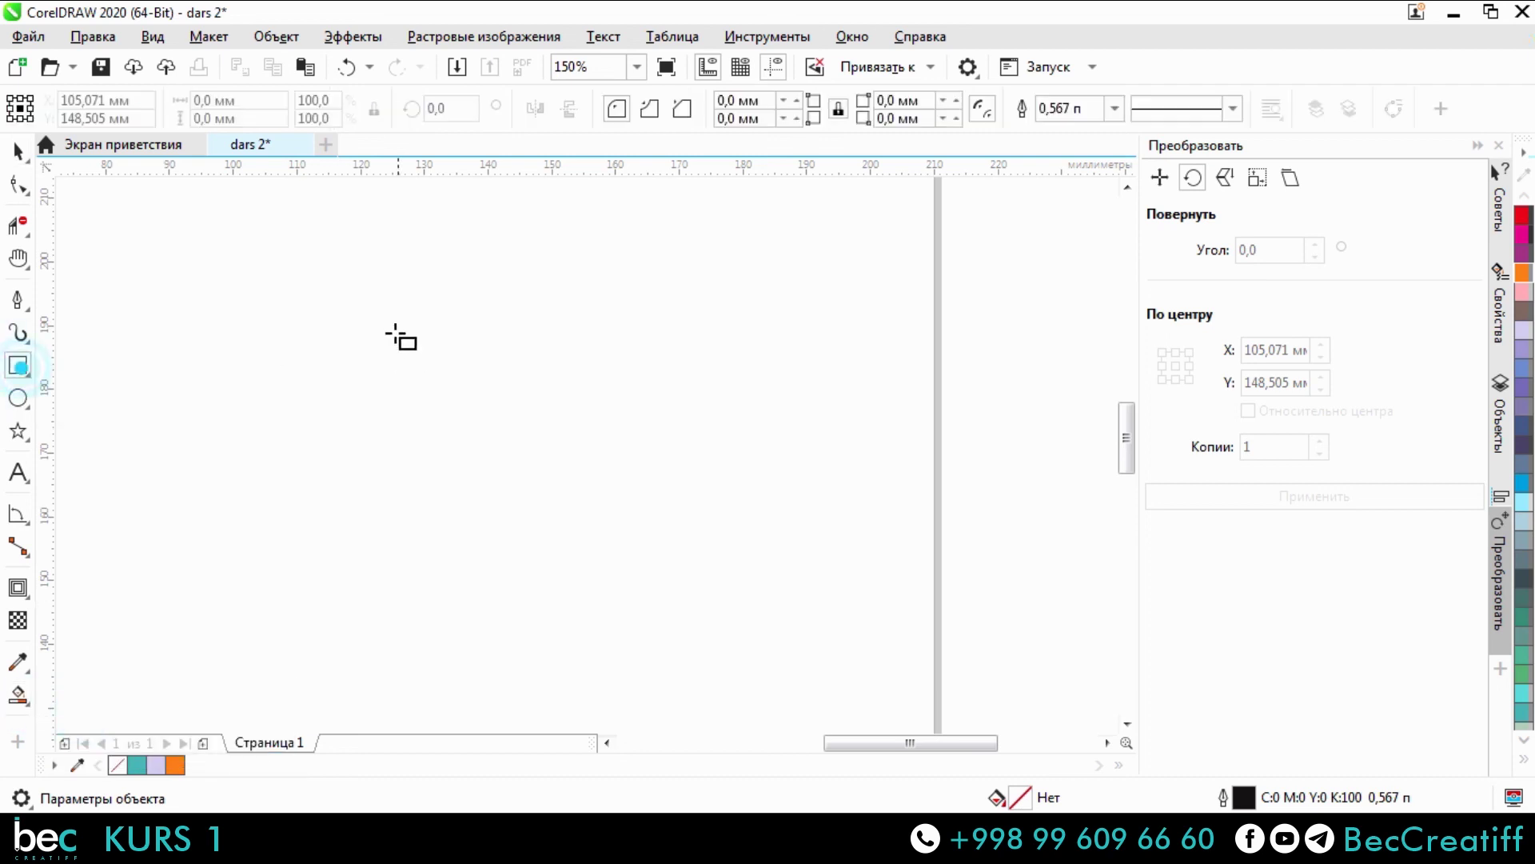
drag(280, 319, 571, 611)
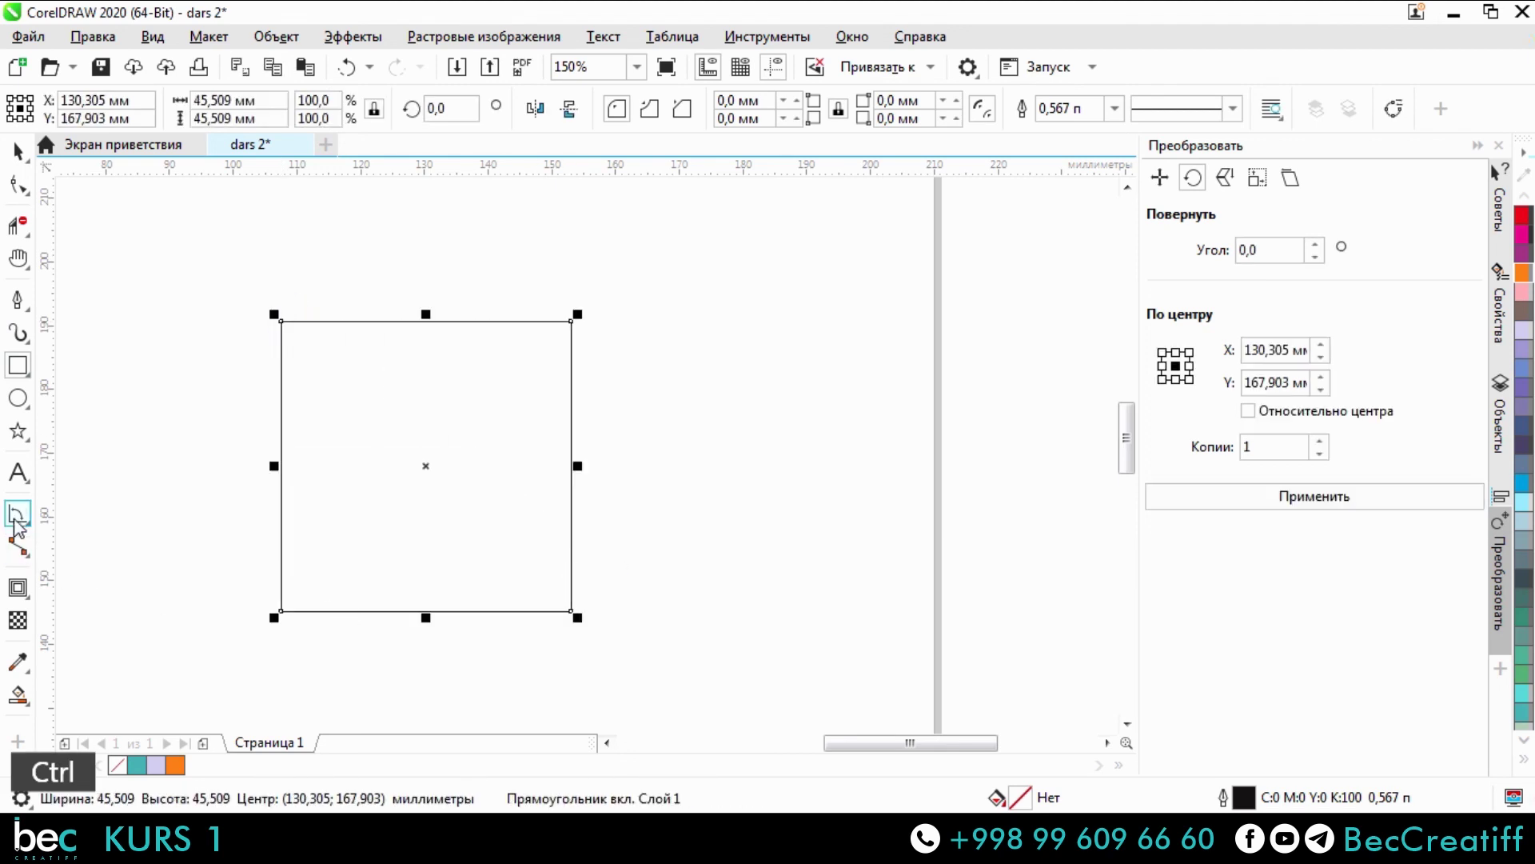
Draw a circle about 49.4 mm in diameter and move it so its center lies on the square's upper-right corner.
click(17, 398)
scroll(661, 370, up, 3)
drag(381, 376, 675, 425)
key(space)
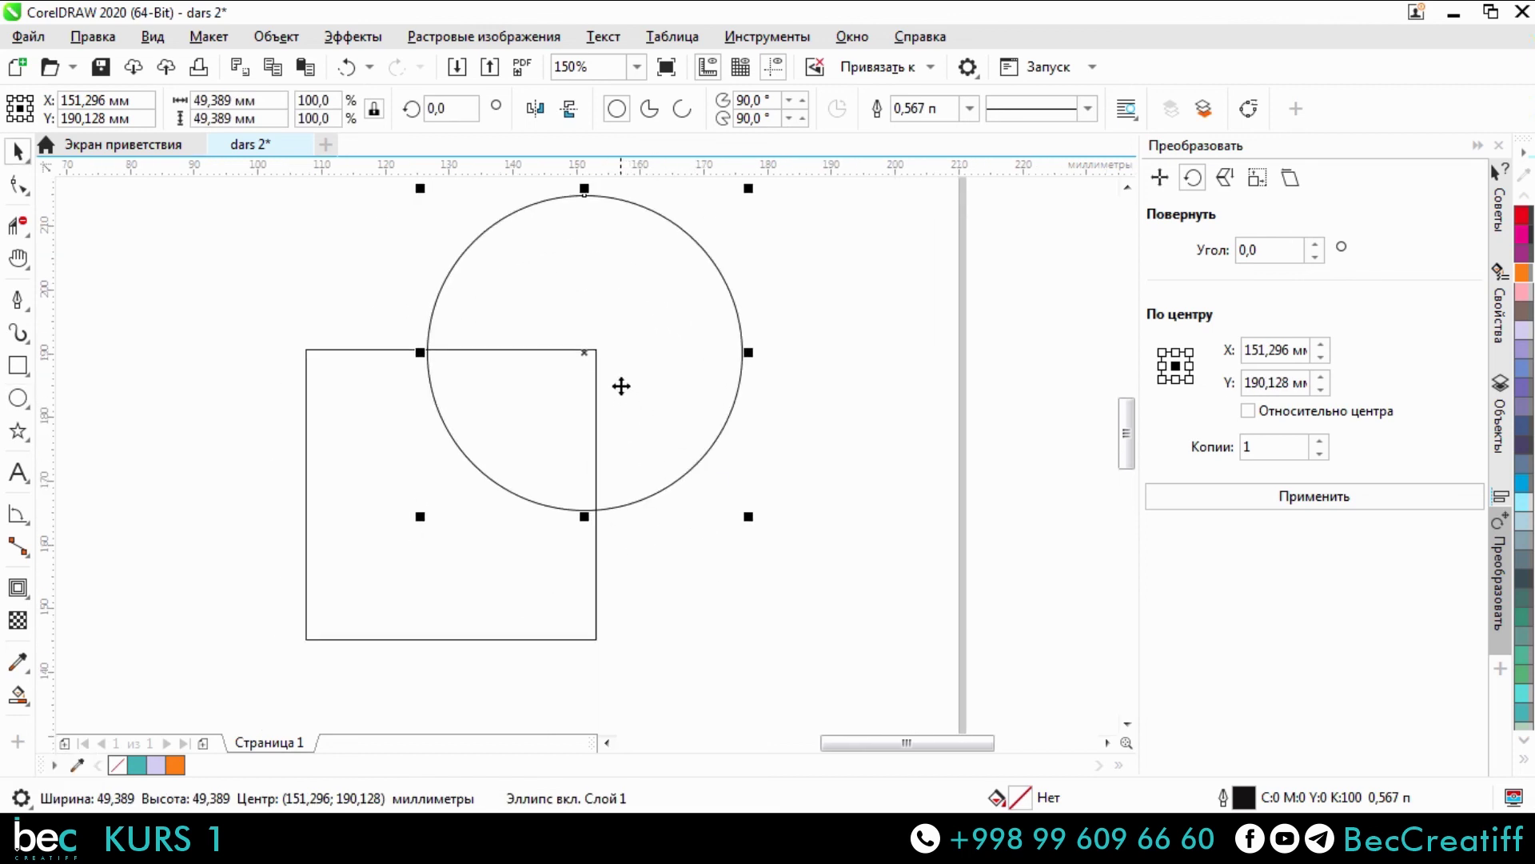
scroll(586, 352, up, 2)
drag(583, 349, 618, 343)
scroll(631, 356, down, 2)
click(769, 598)
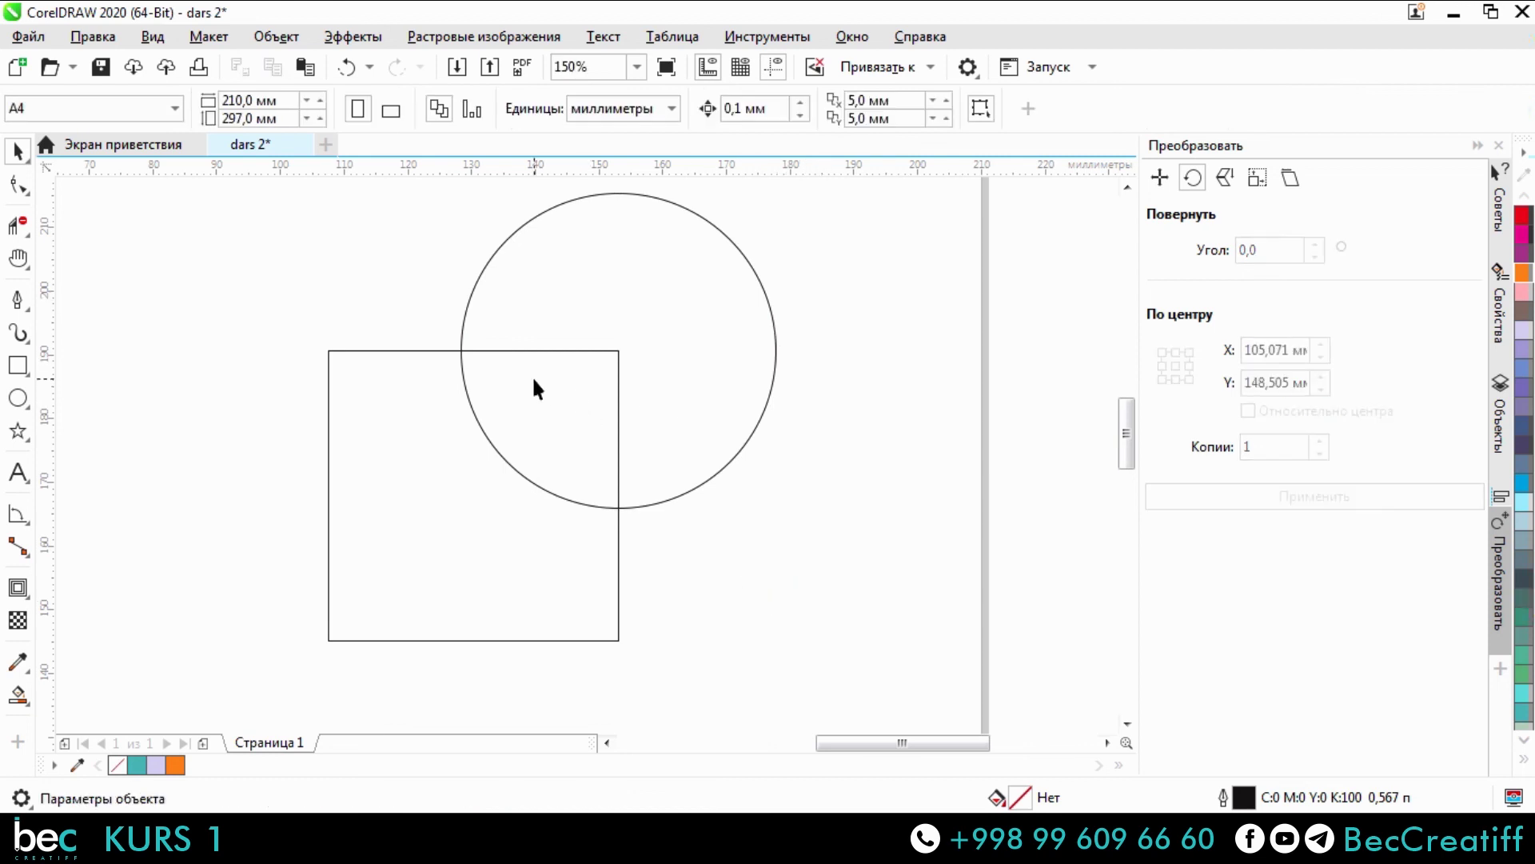
scroll(534, 381, up, 2)
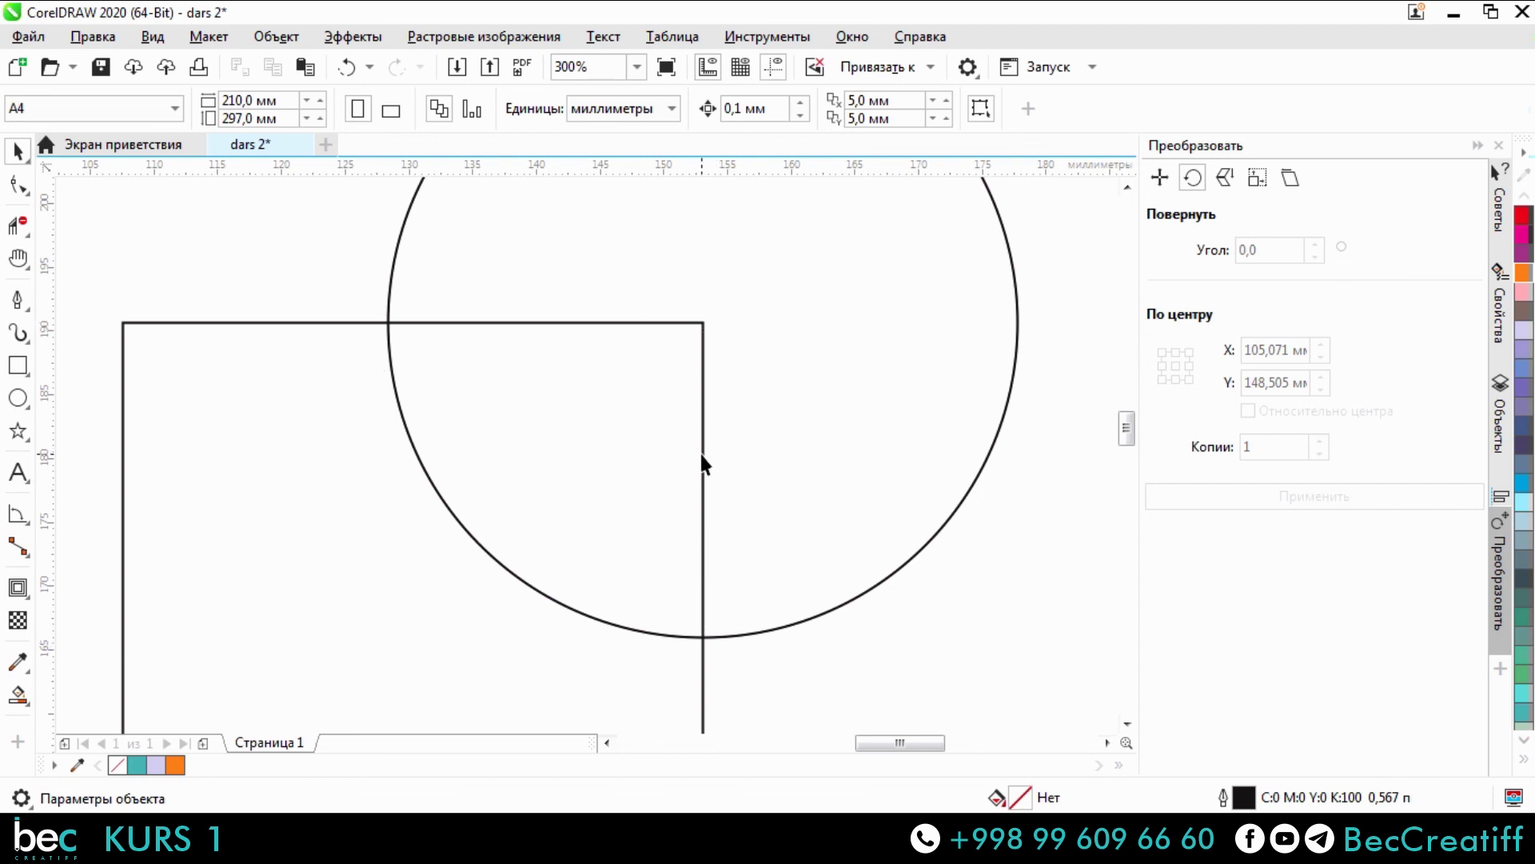
scroll(704, 488, down, 2)
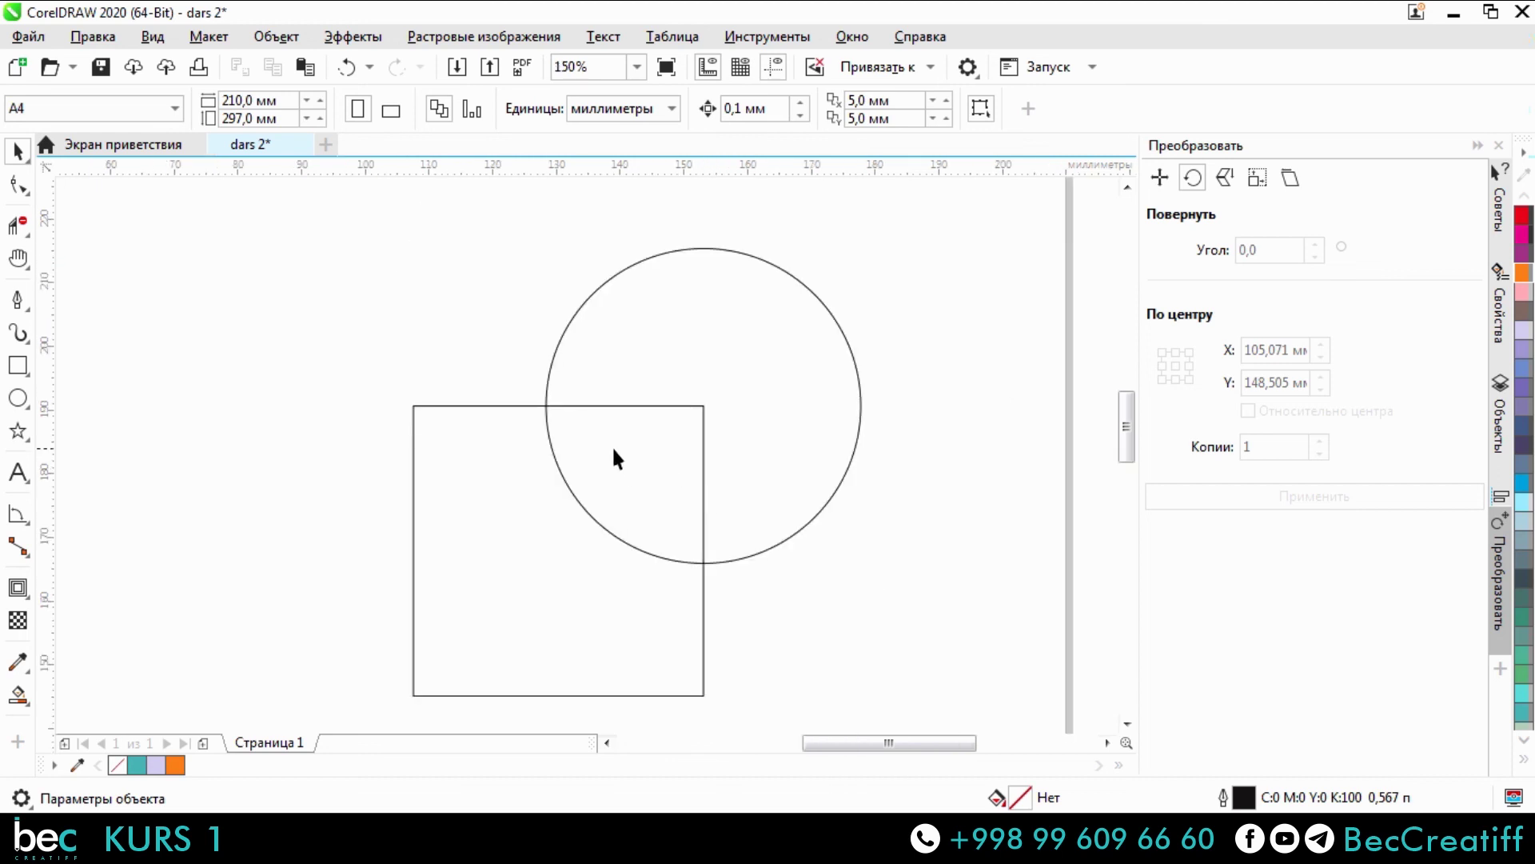
drag(668, 441, 507, 493)
key(ctrl+z)
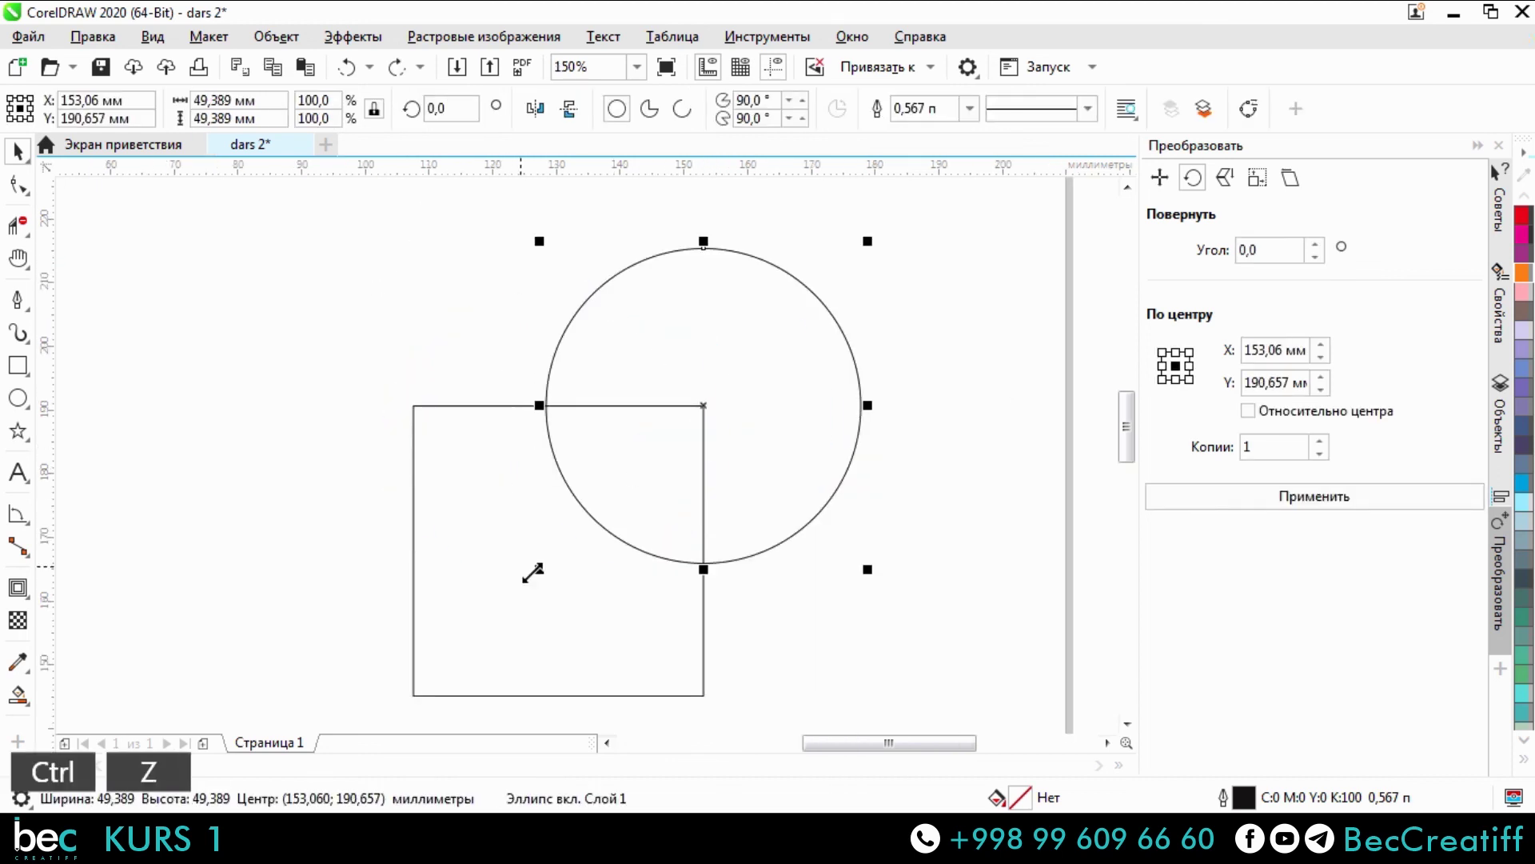
drag(670, 594, 456, 647)
key(ctrl+z)
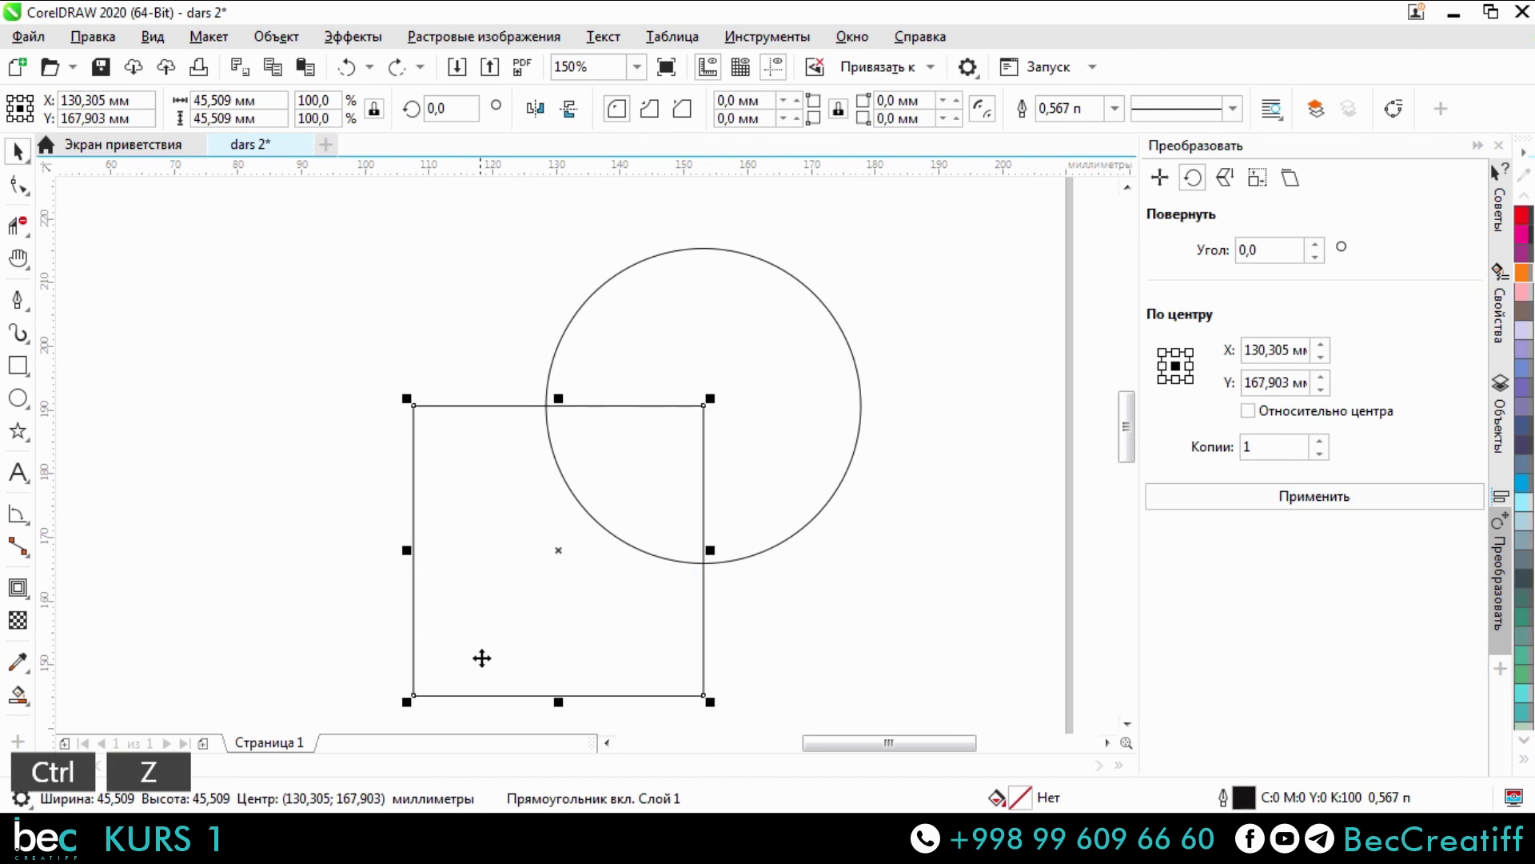
Delete the circle's arc outside the square and the square's outline outside the circle with Virtual Segment Delete, keeping only the overlapping quarter circle.
click(17, 224)
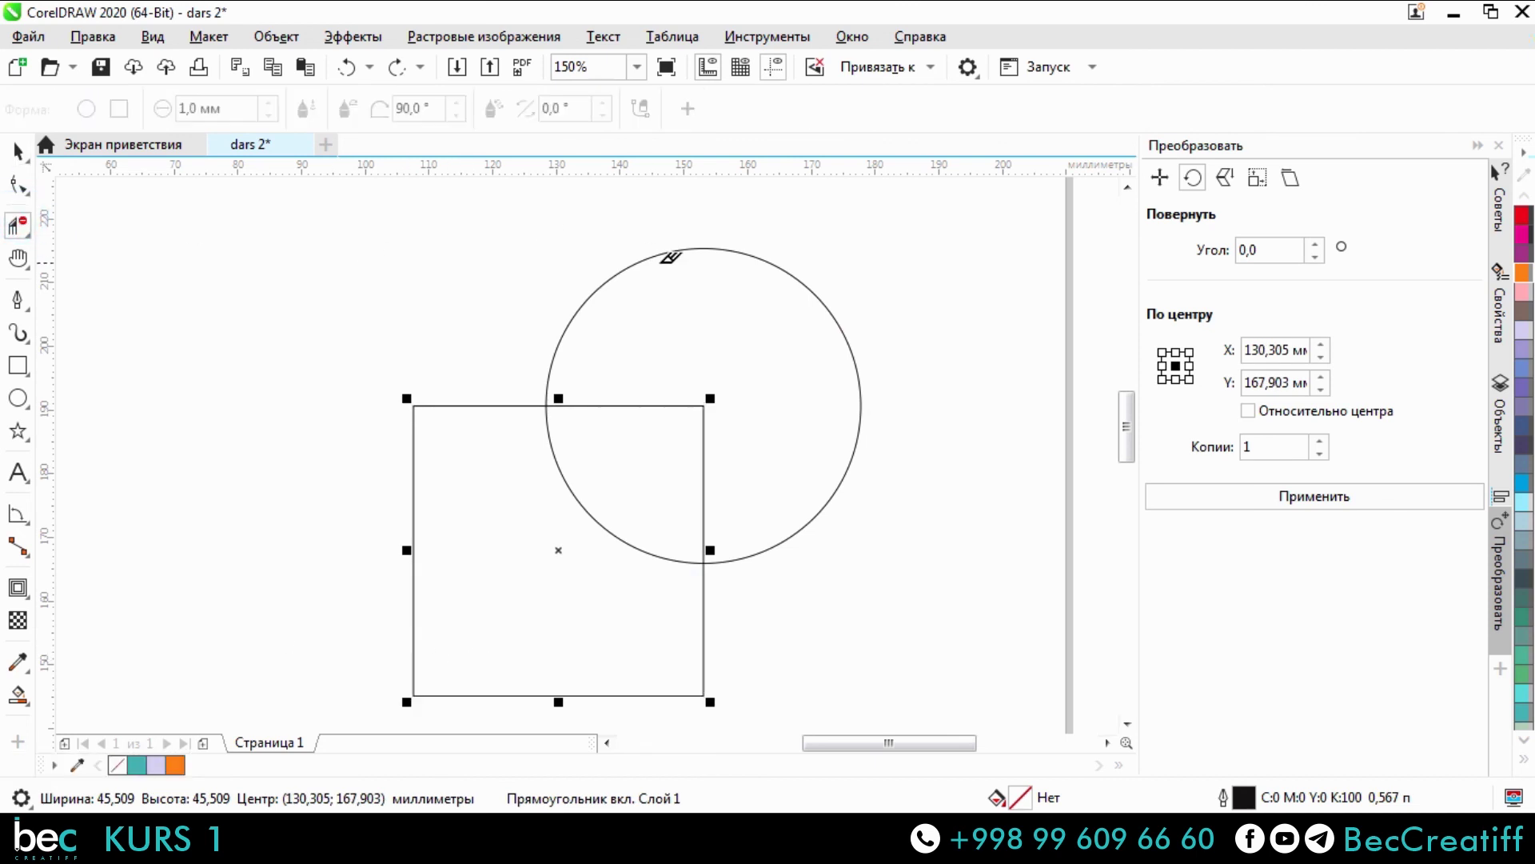
click(687, 249)
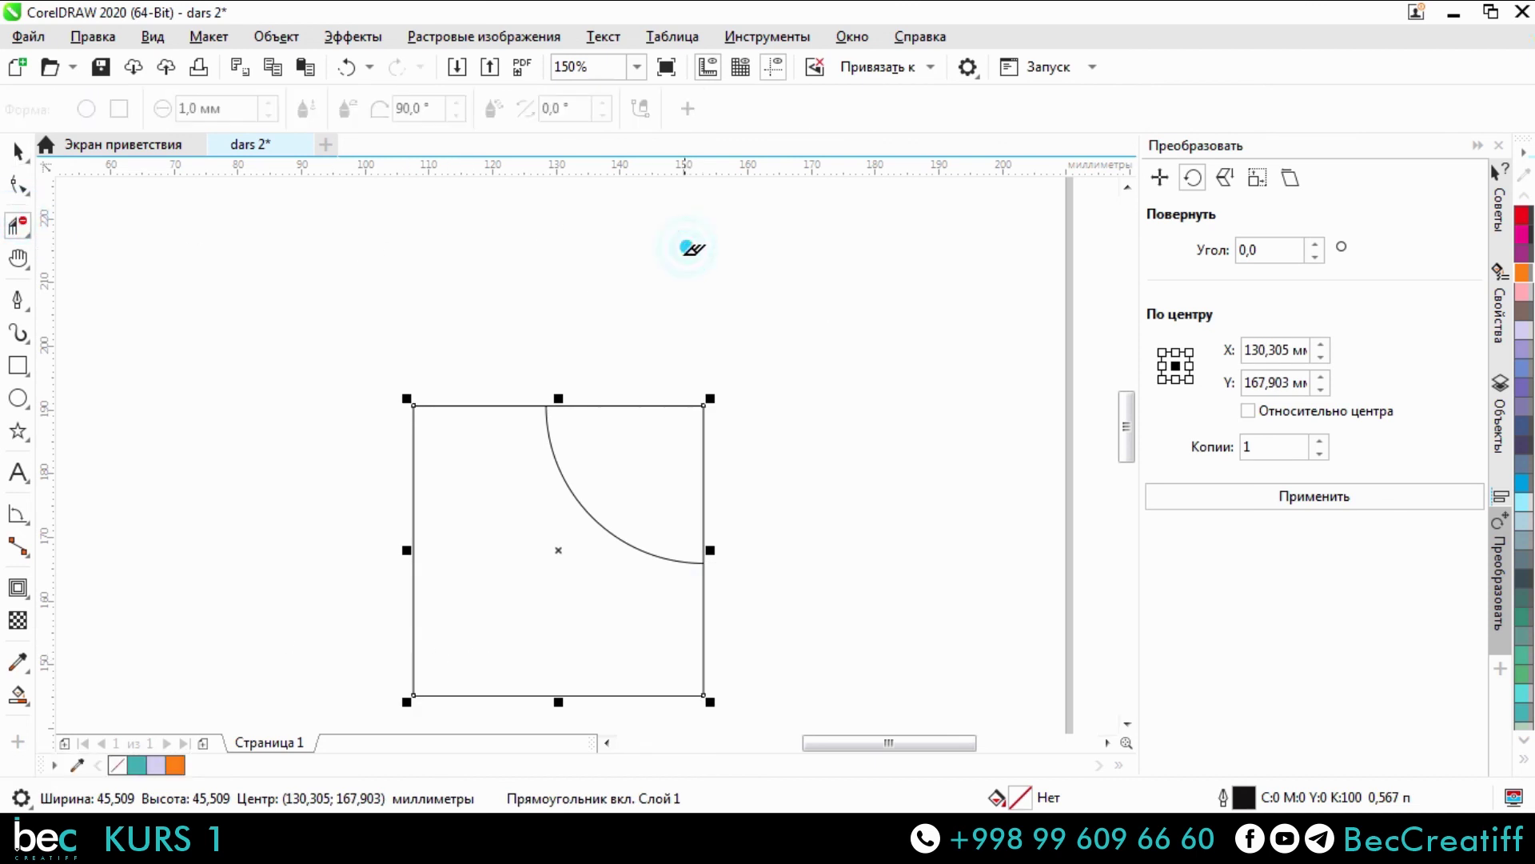
click(518, 405)
key(space)
click(770, 433)
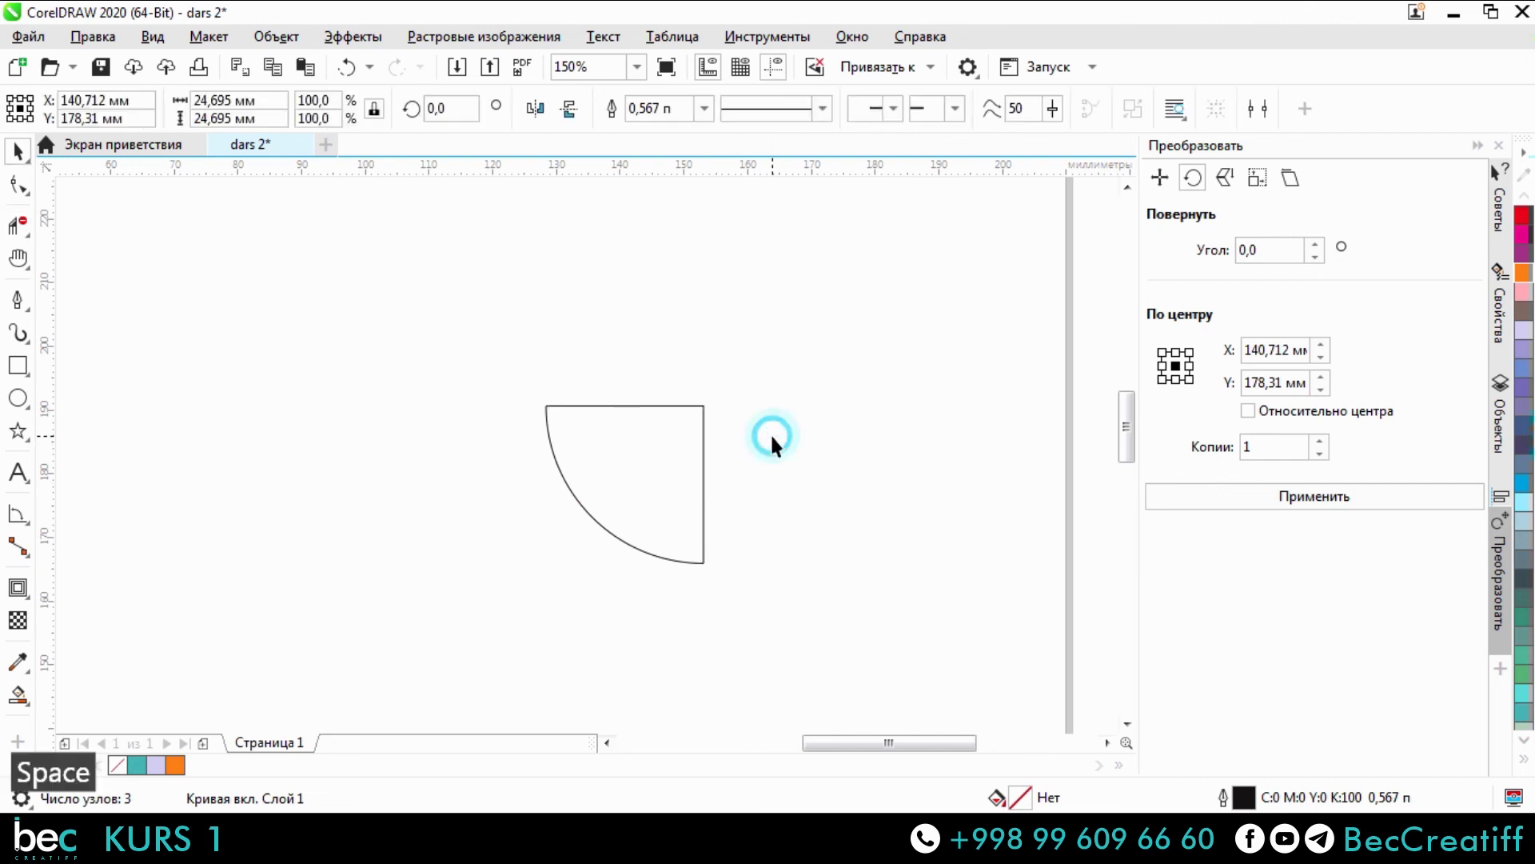
Try to fill the quarter-circle outline with blue (C60 M40 Y0 K0), followed by light violet (C40 M40 Y0 K0).
click(702, 457)
click(1525, 367)
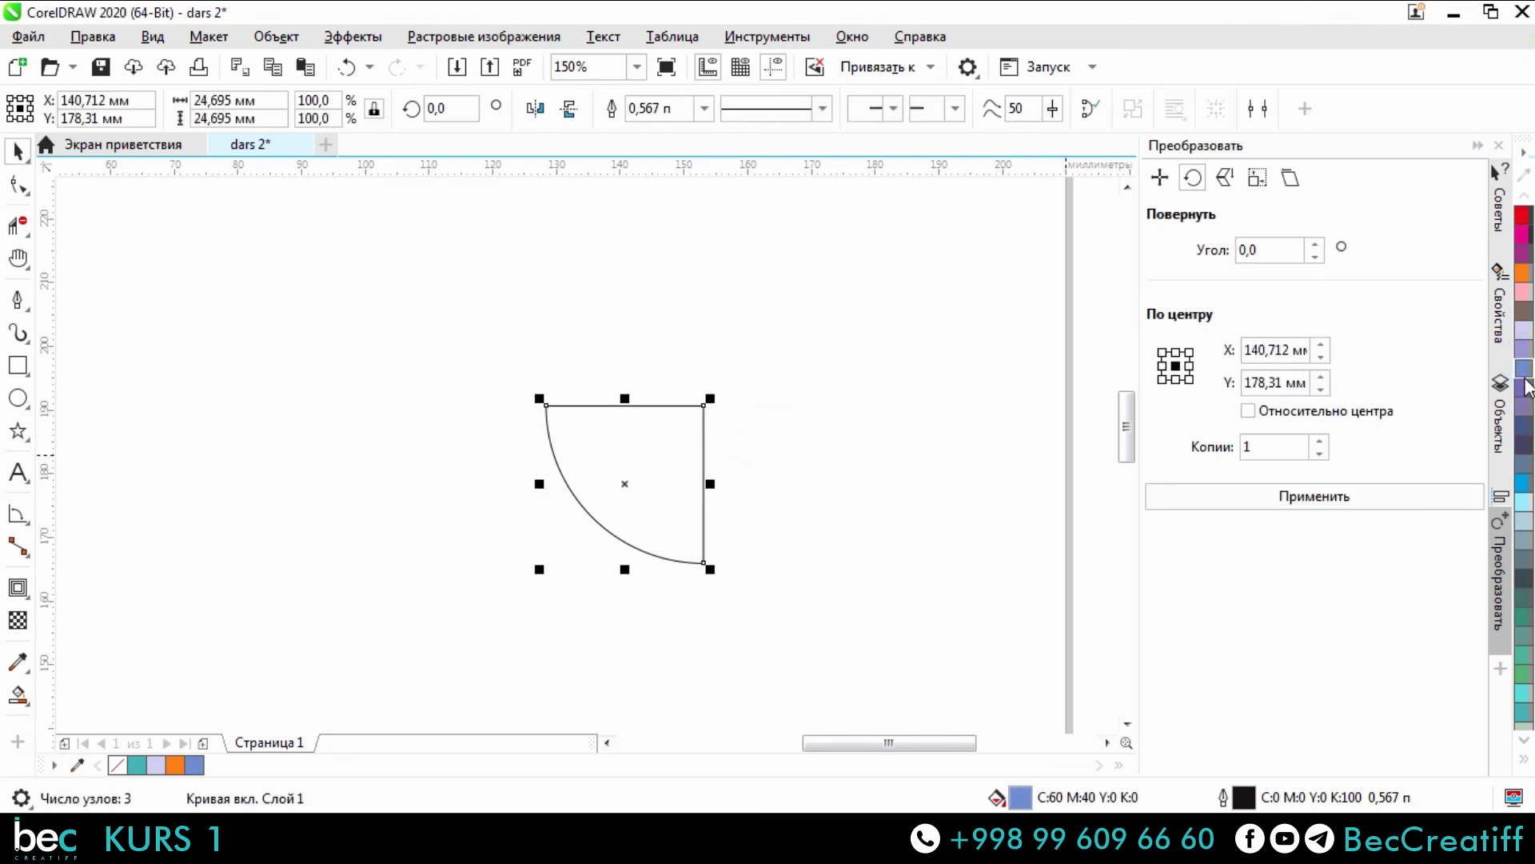
click(1526, 352)
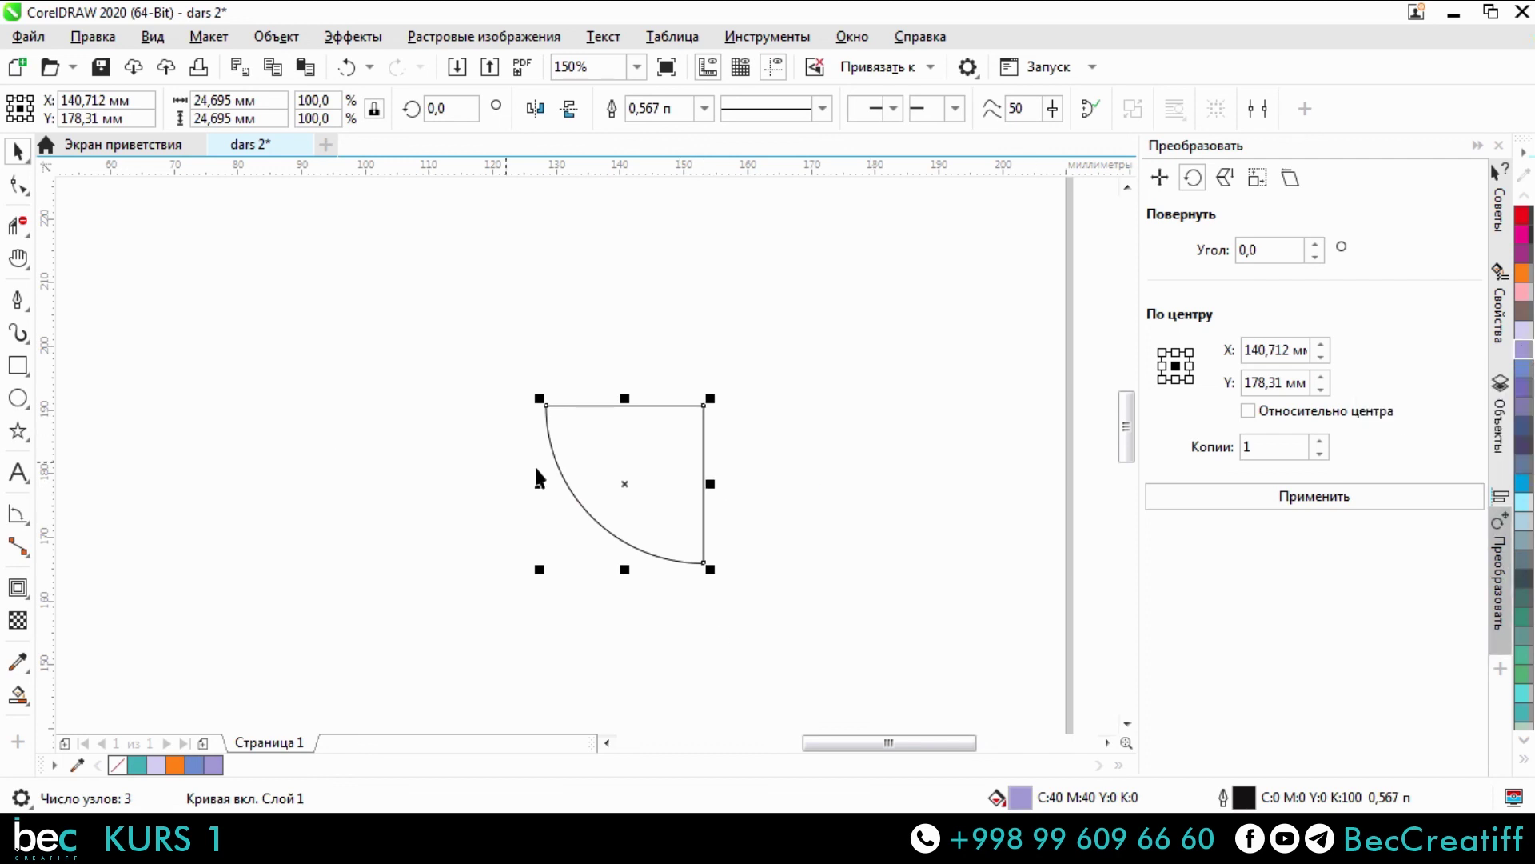
key(ctrl)
scroll(662, 418, up, 1)
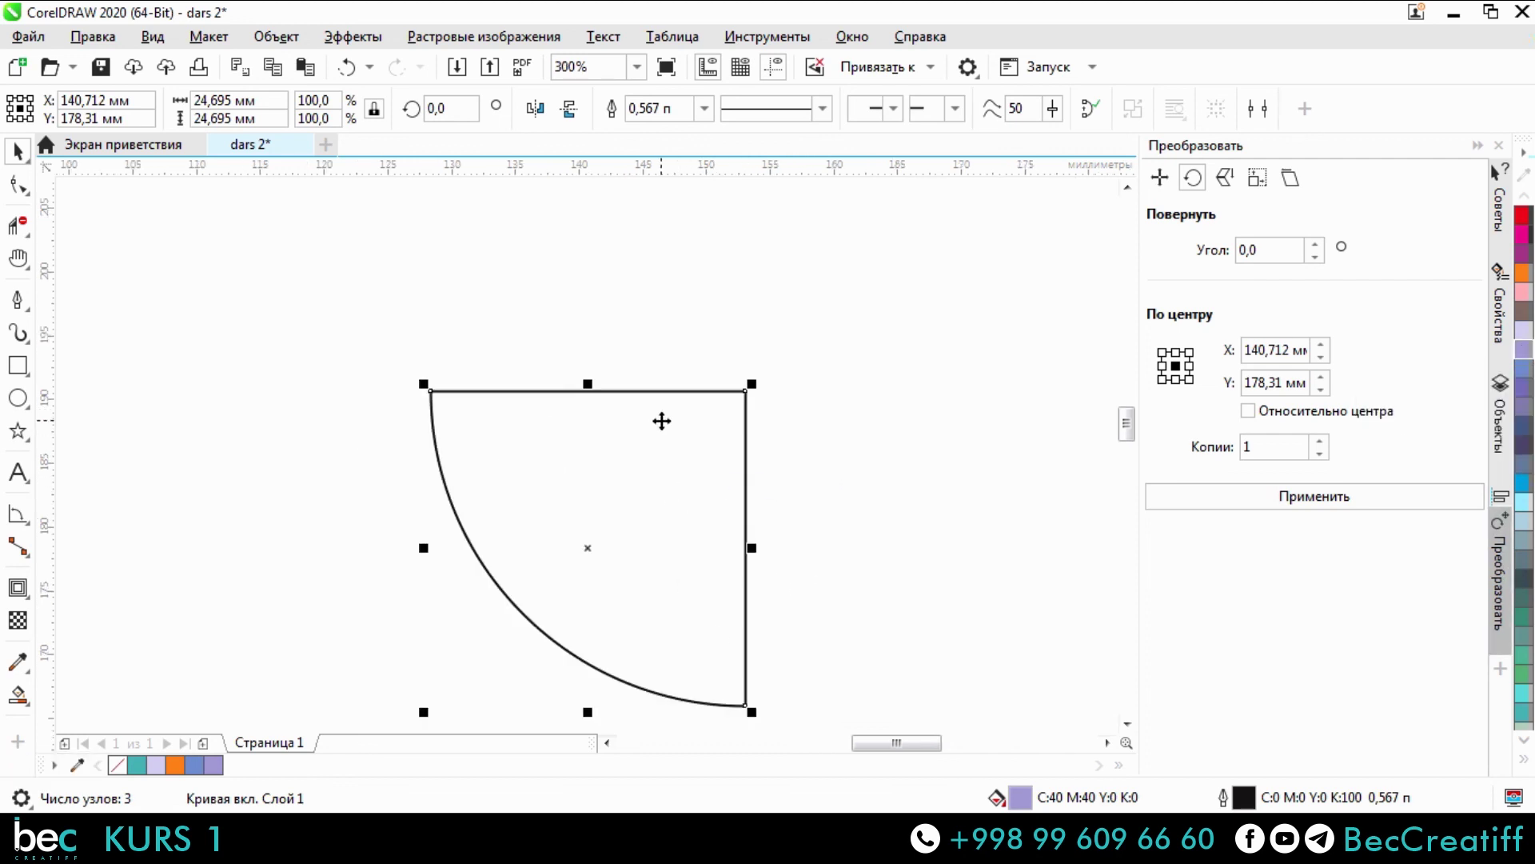
scroll(456, 391, up, 1)
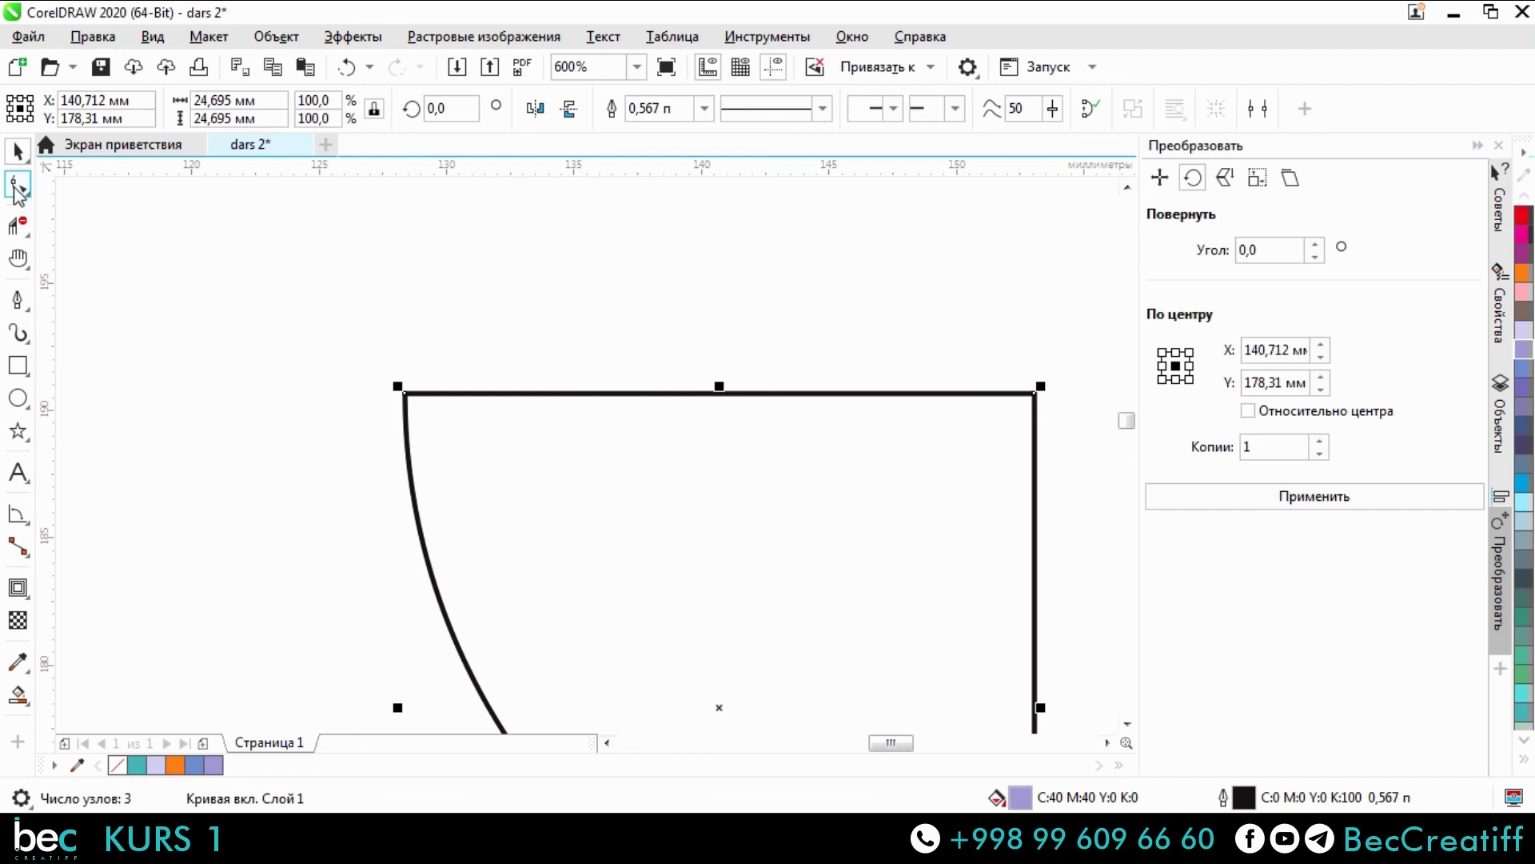
scroll(323, 342, down, 1)
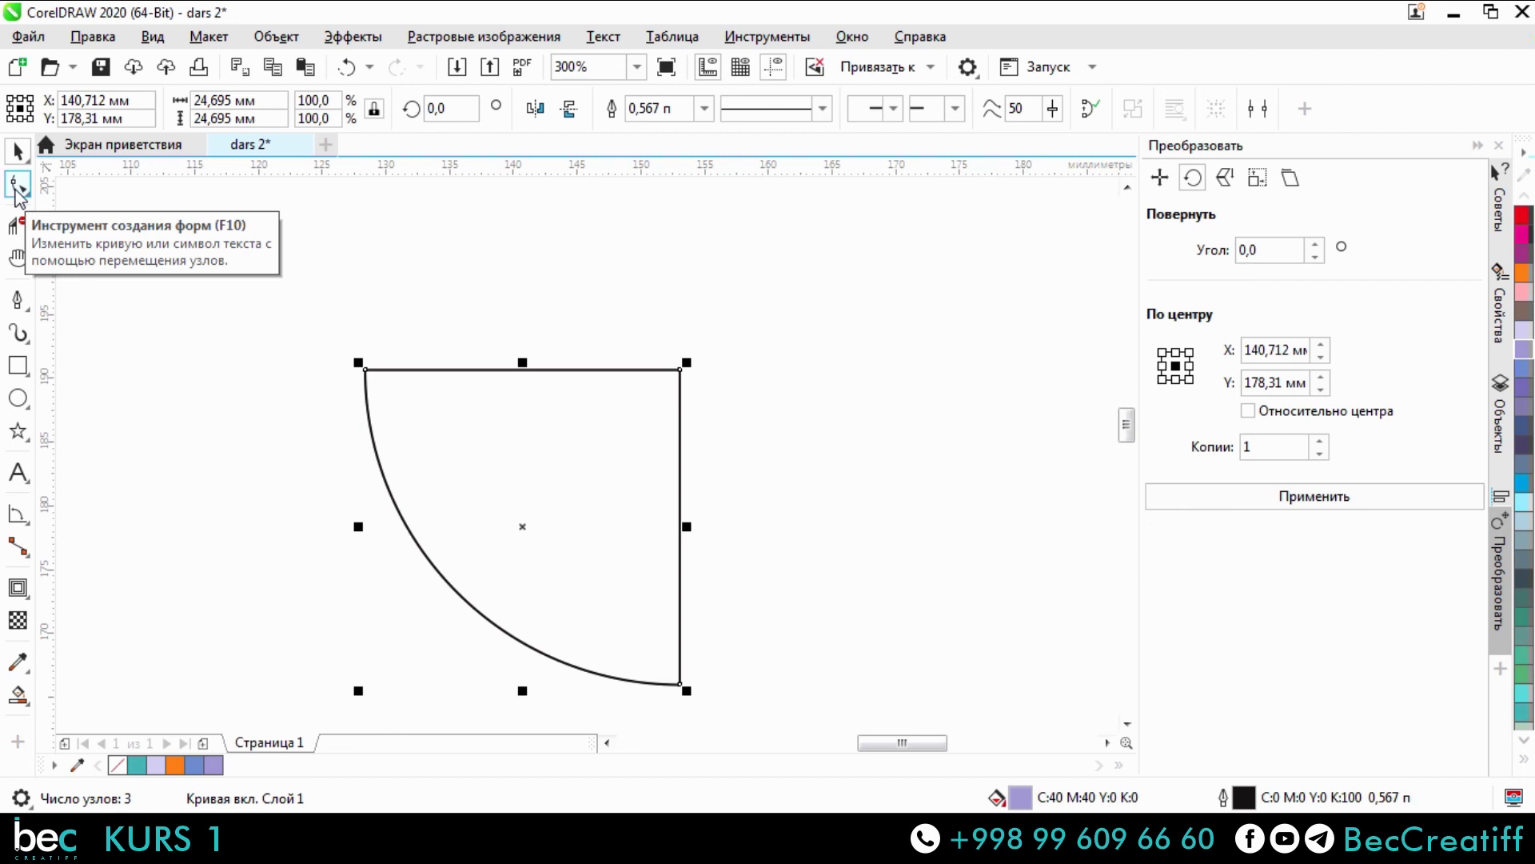
Undo the fill attempts and segment deletions to restore the full circle overlapping the square, and clear the selection.
key(ctrl+z)
key(ctrl+z)
key(ctrl+z)
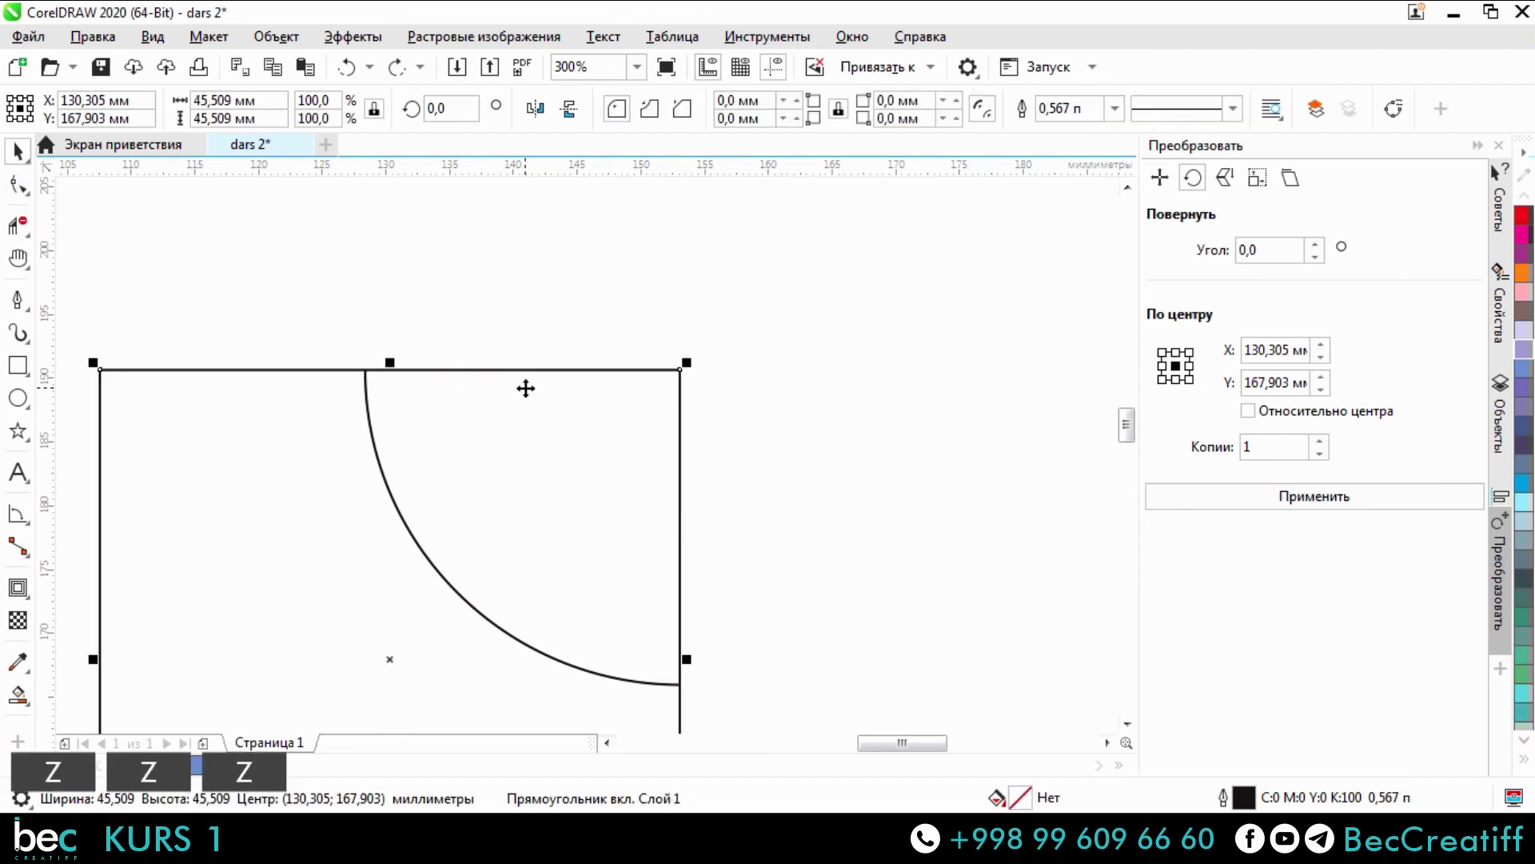
key(ctrl+z)
scroll(596, 382, down, 2)
click(775, 543)
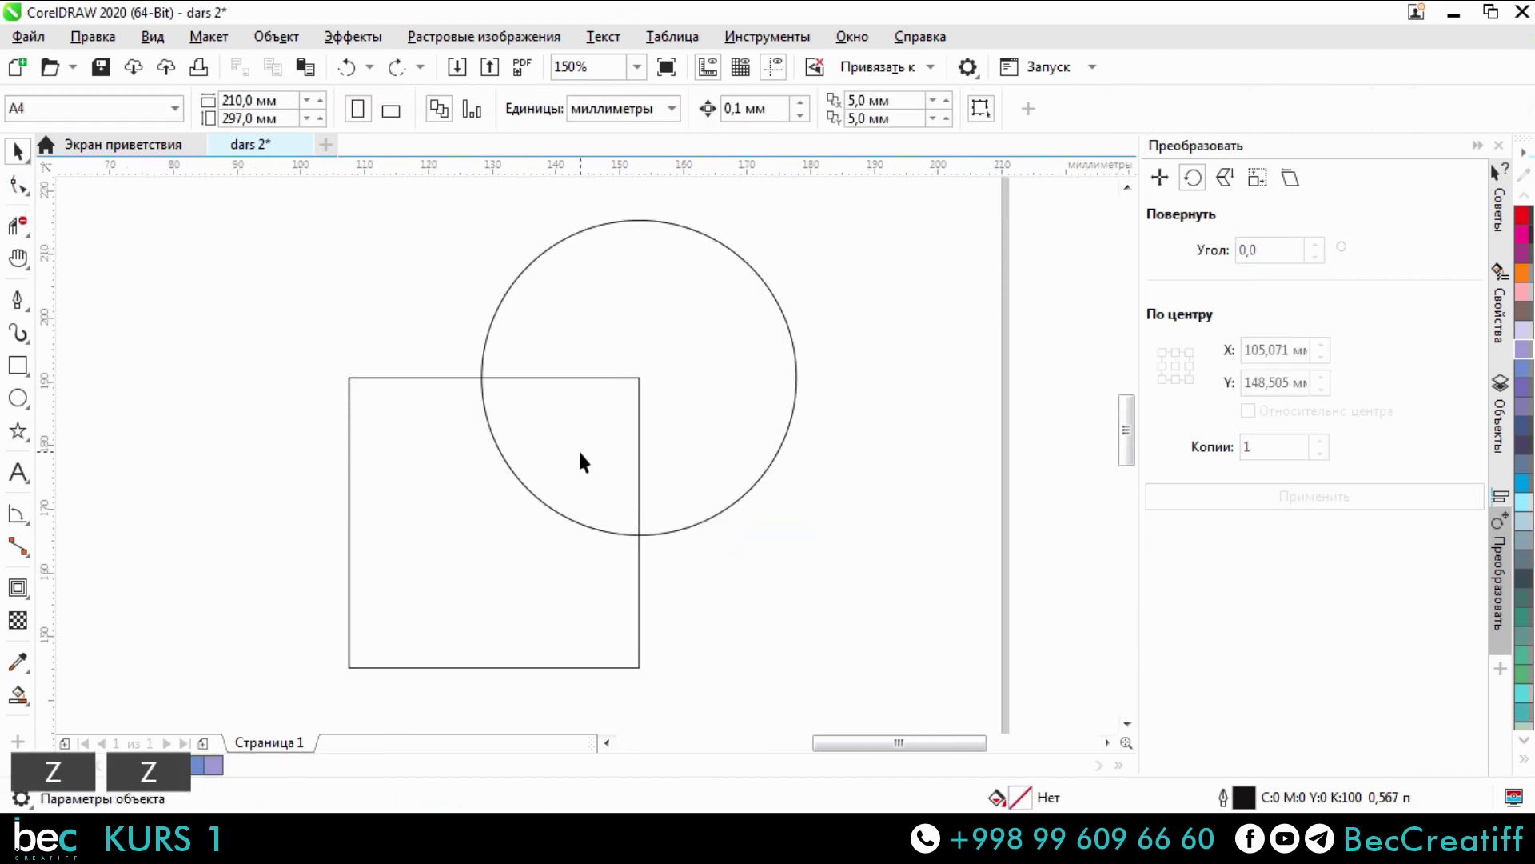
Smart Fill the overlap of circle and square in blue-gray, and move the new quarter circle to the upper left of the square.
click(18, 701)
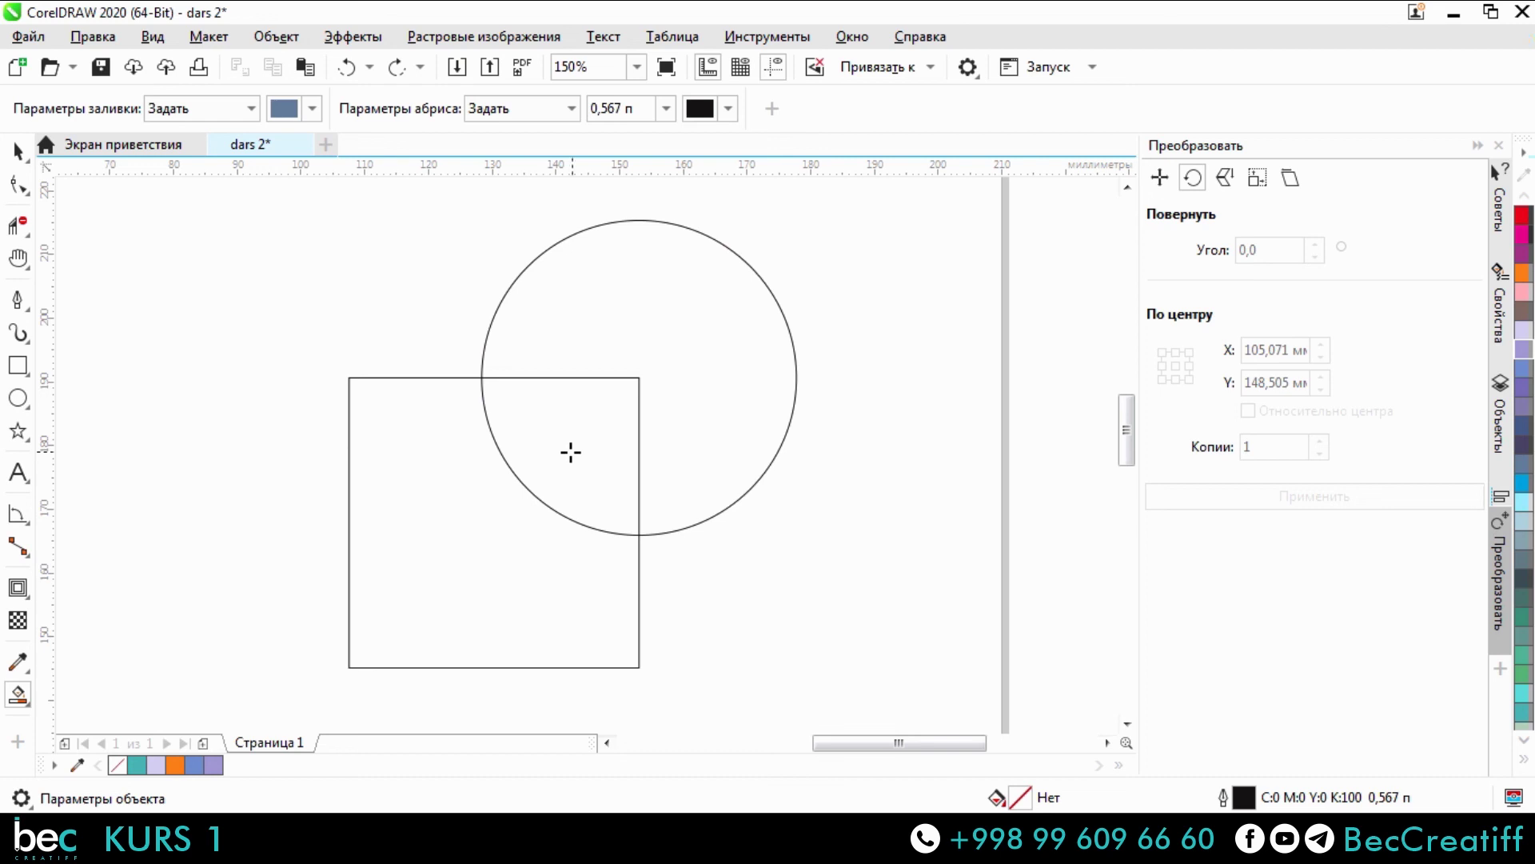
click(593, 430)
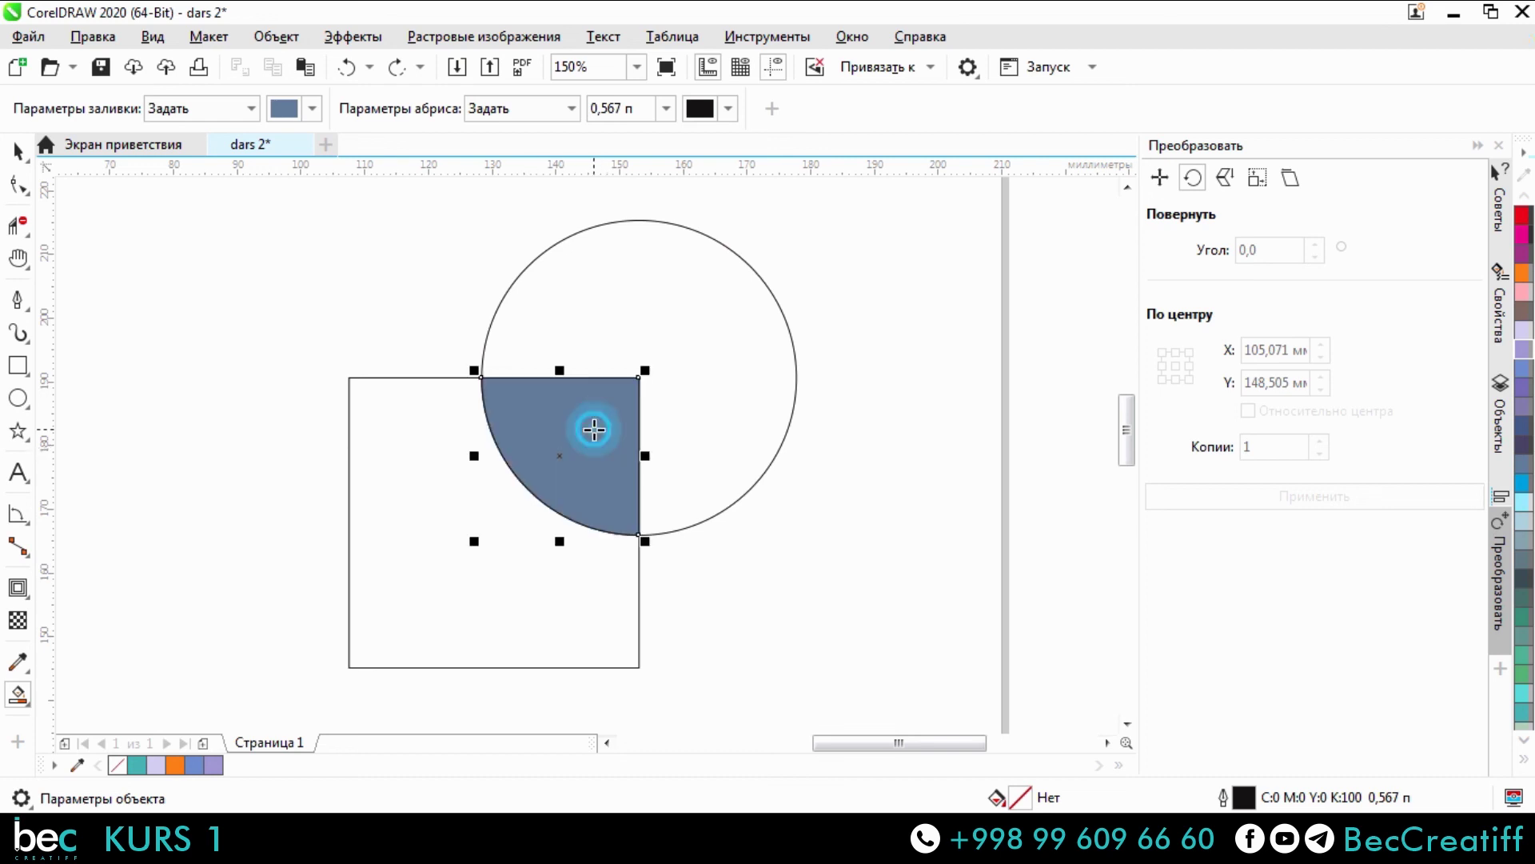
key(space)
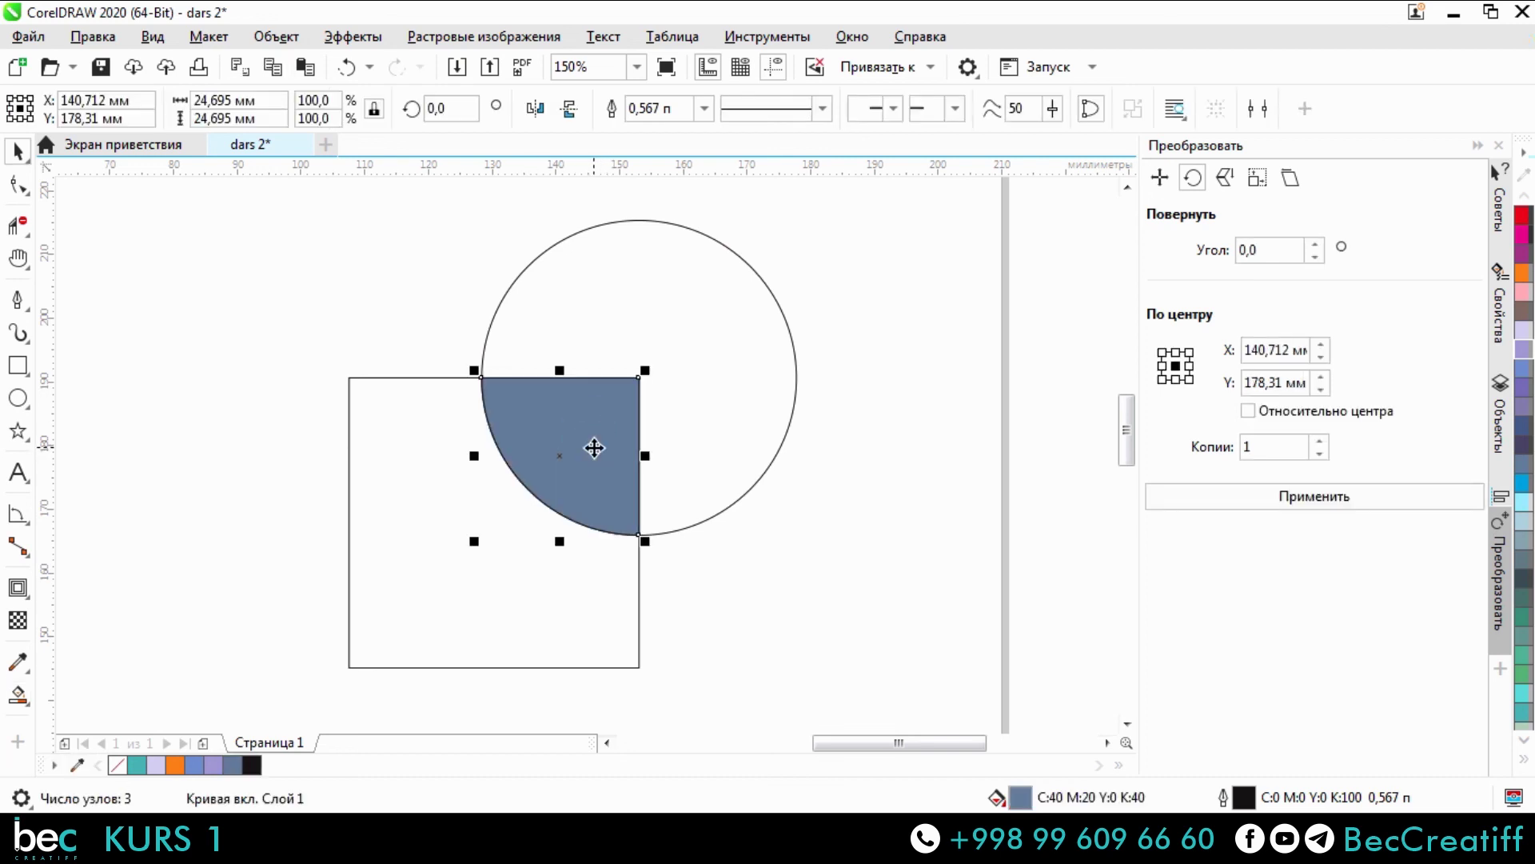
drag(593, 429, 249, 256)
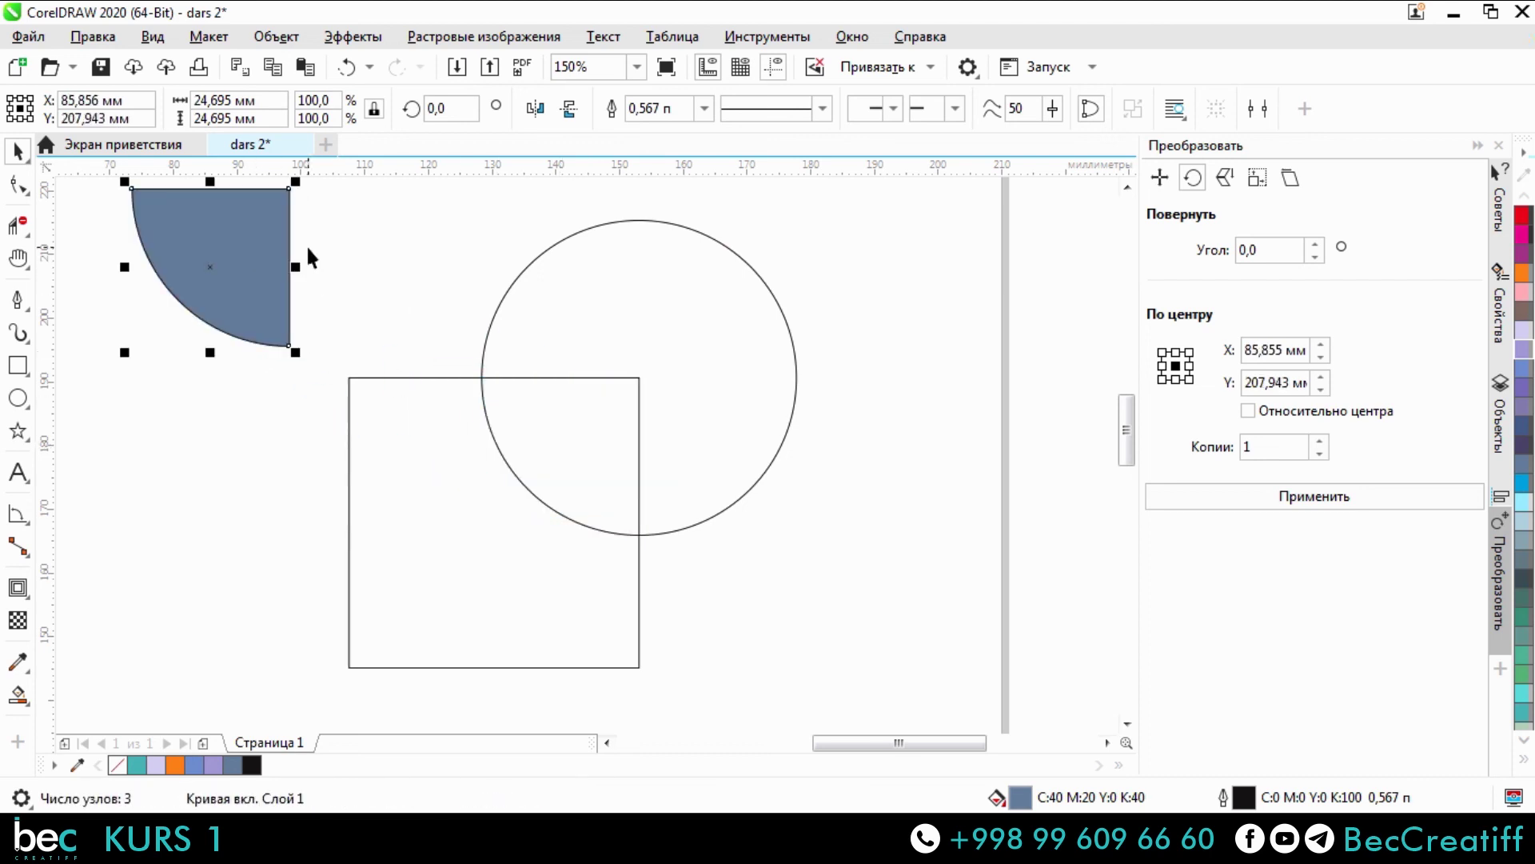
Examine the extracted quarter circle and the points where the outlines of the circle and the square cross.
scroll(352, 304, left, 2)
scroll(376, 220, up, 3)
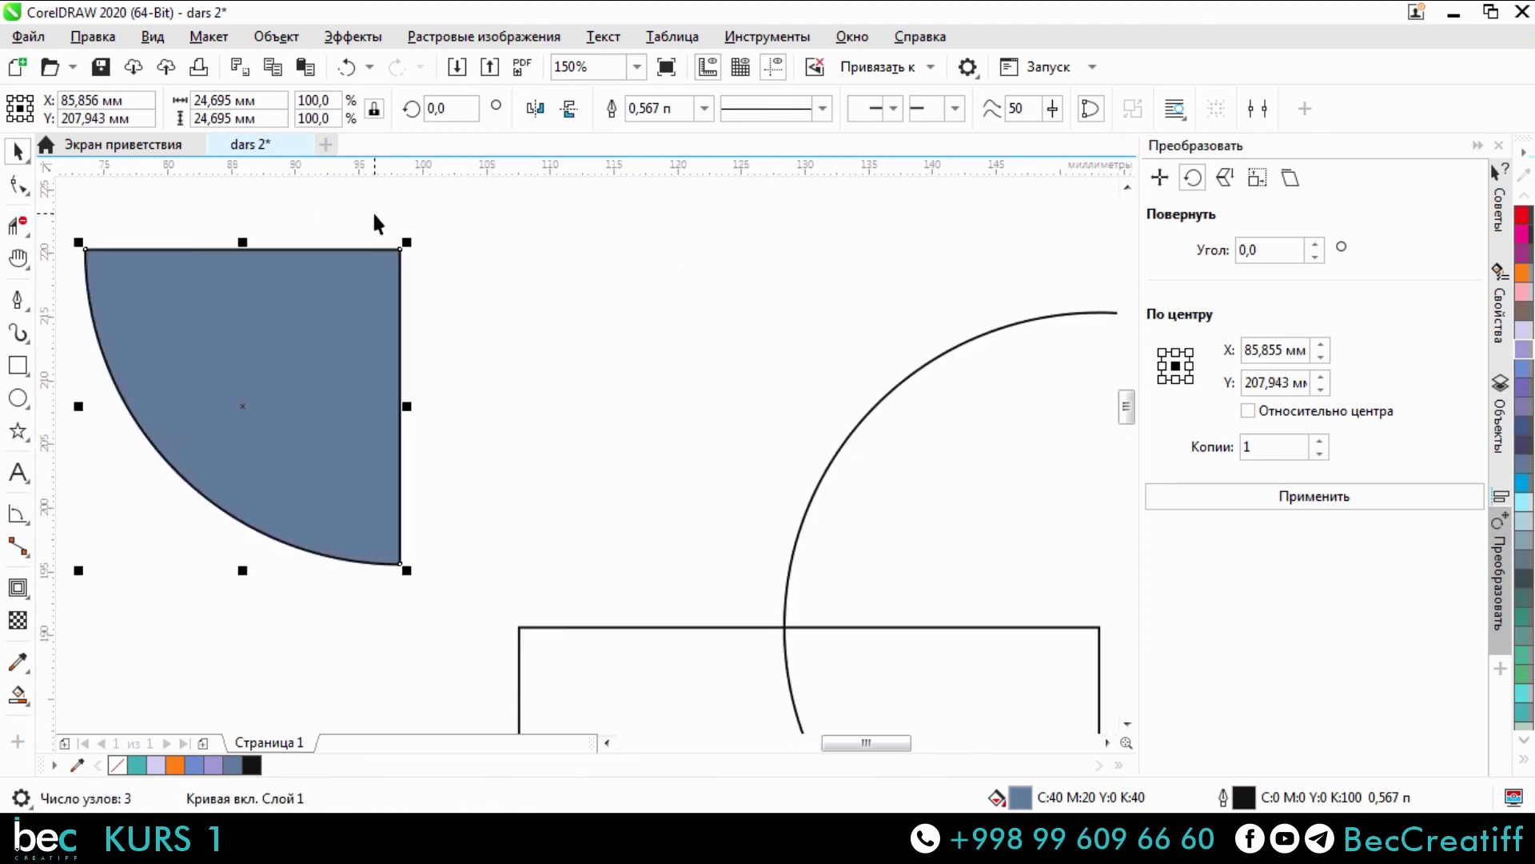
scroll(490, 274, down, 3)
scroll(634, 462, right, 2)
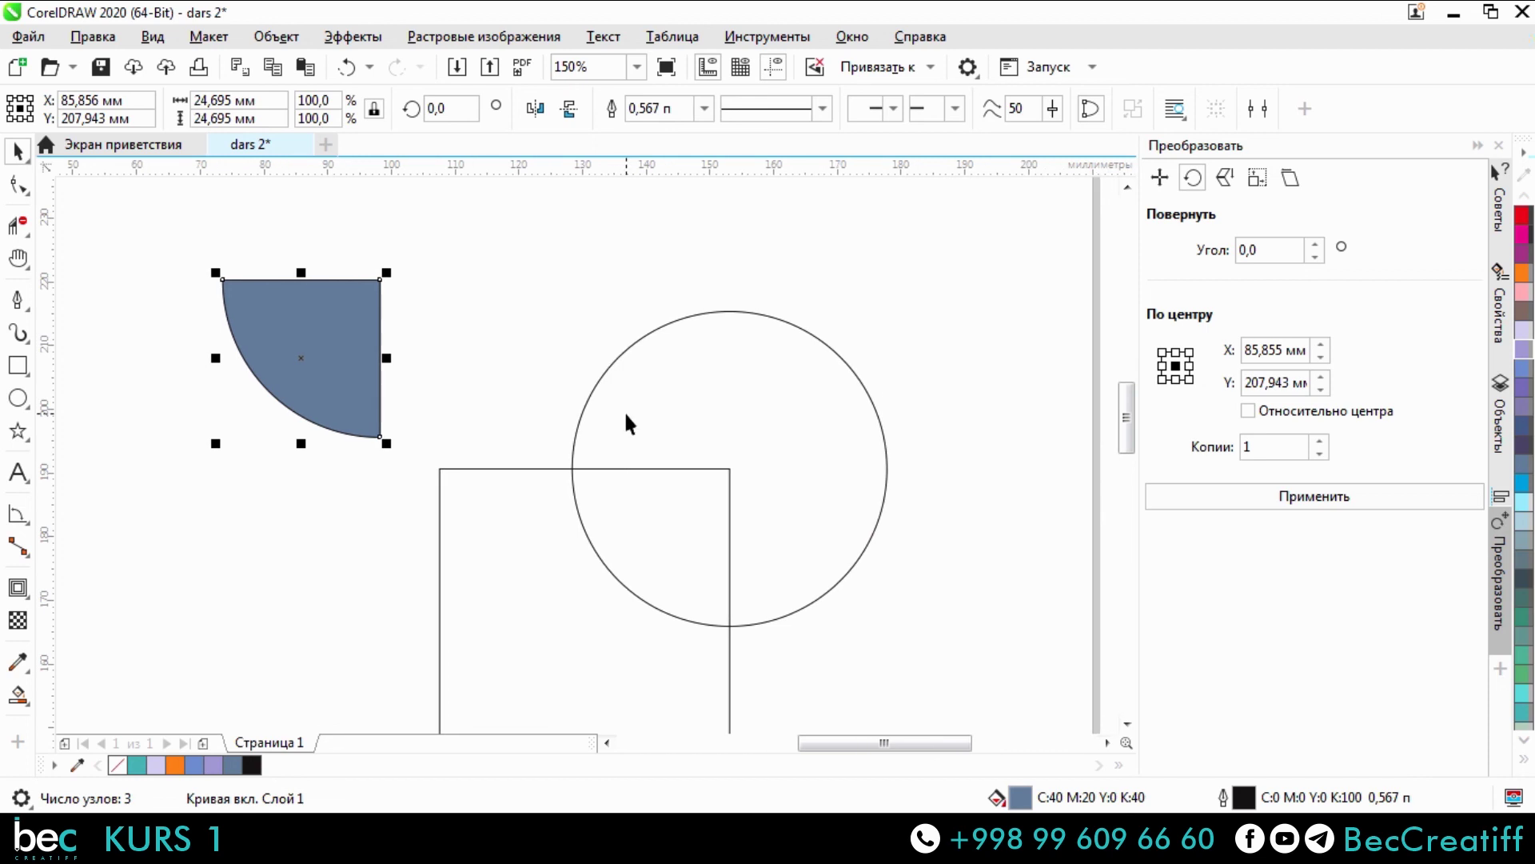
scroll(639, 491, up, 2)
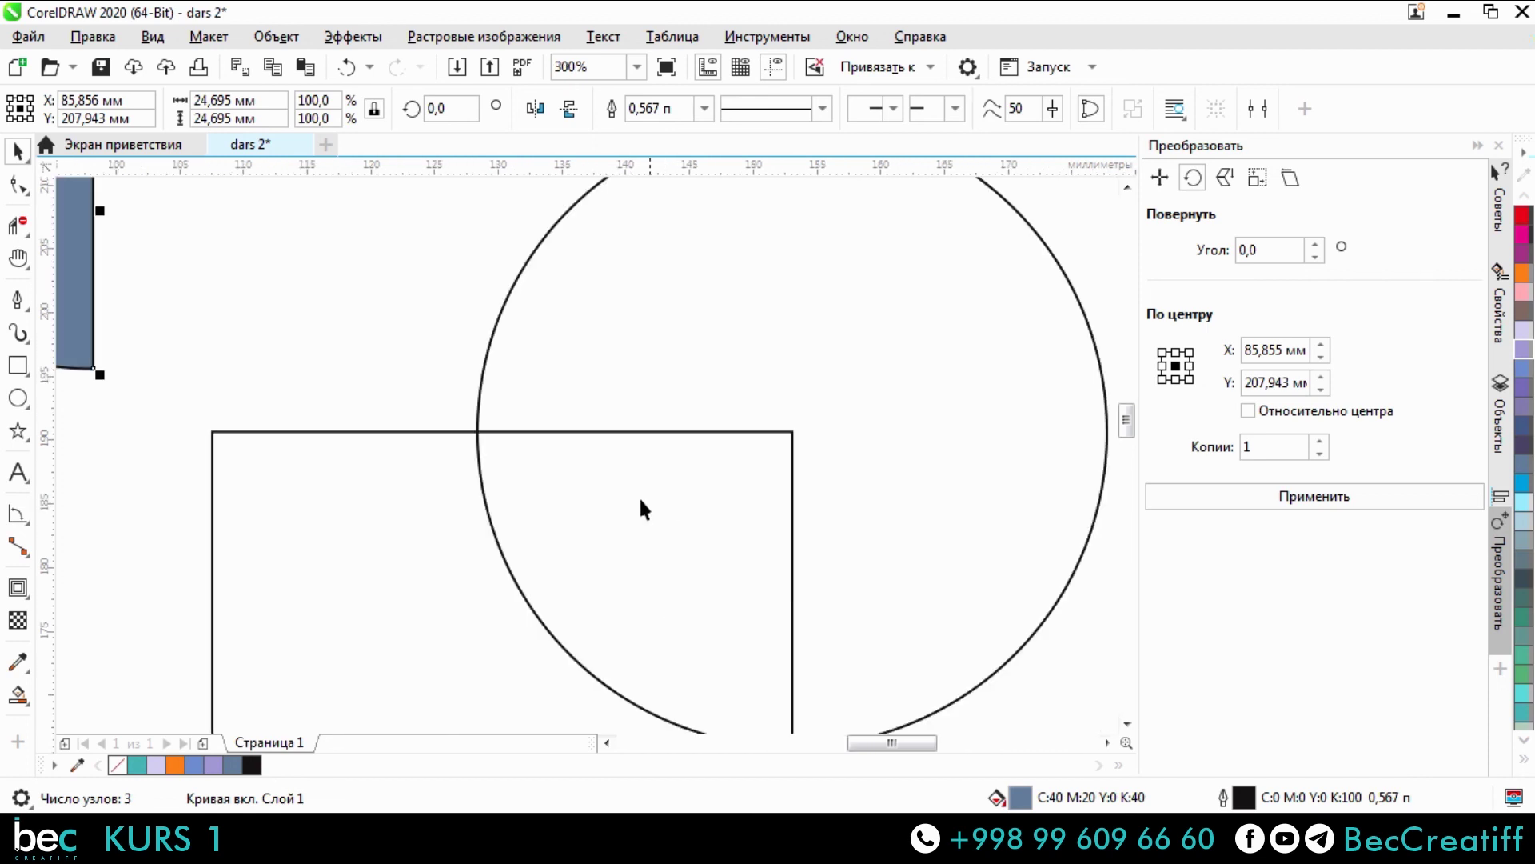
drag(640, 496, 421, 385)
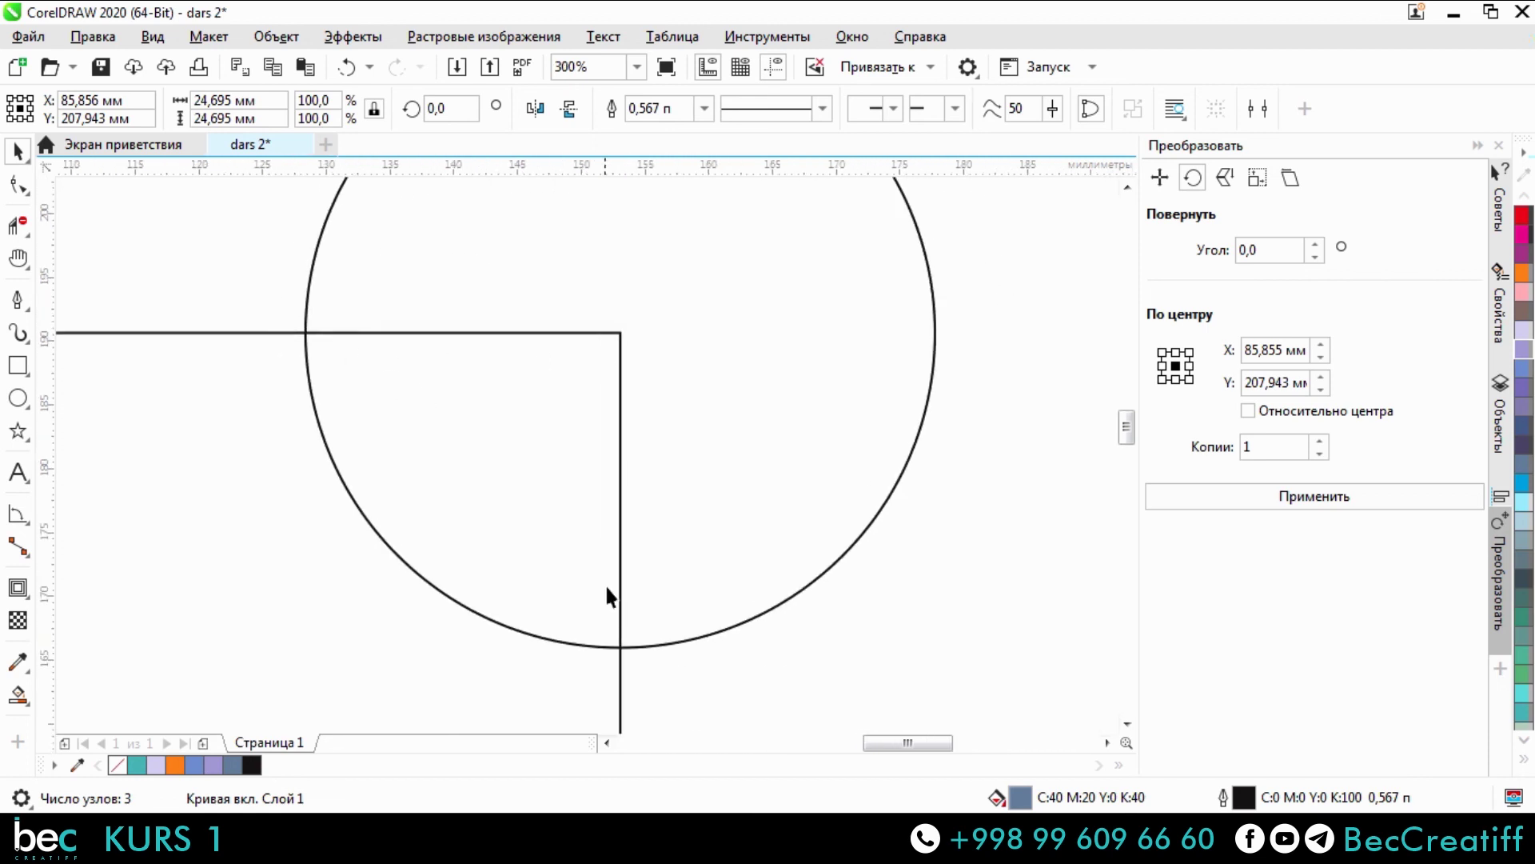
scroll(312, 332, up, 2)
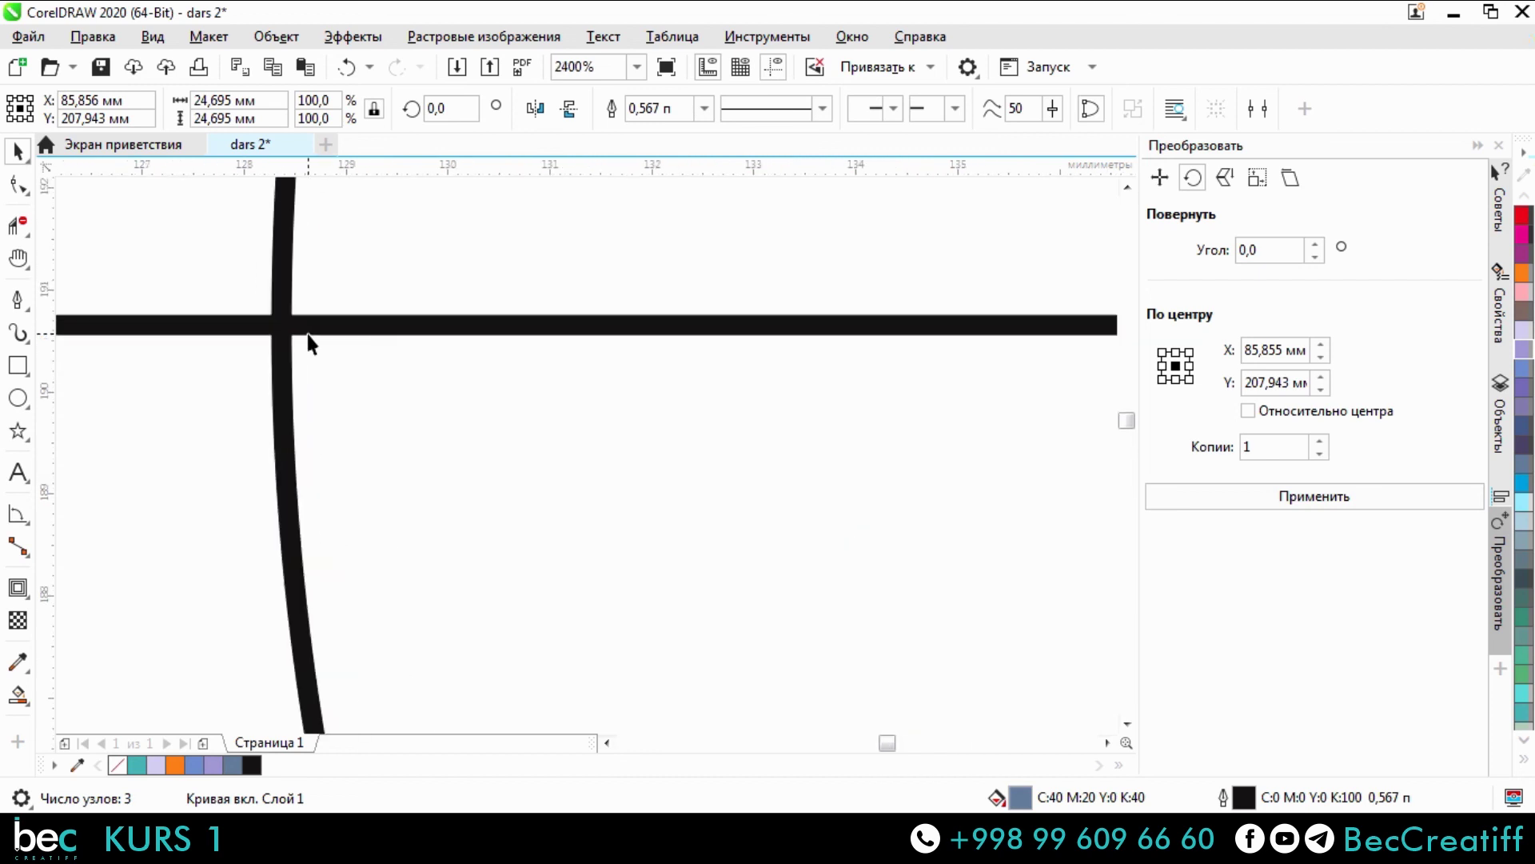
scroll(472, 482, down, 3)
scroll(506, 507, up, 3)
scroll(541, 560, down, 3)
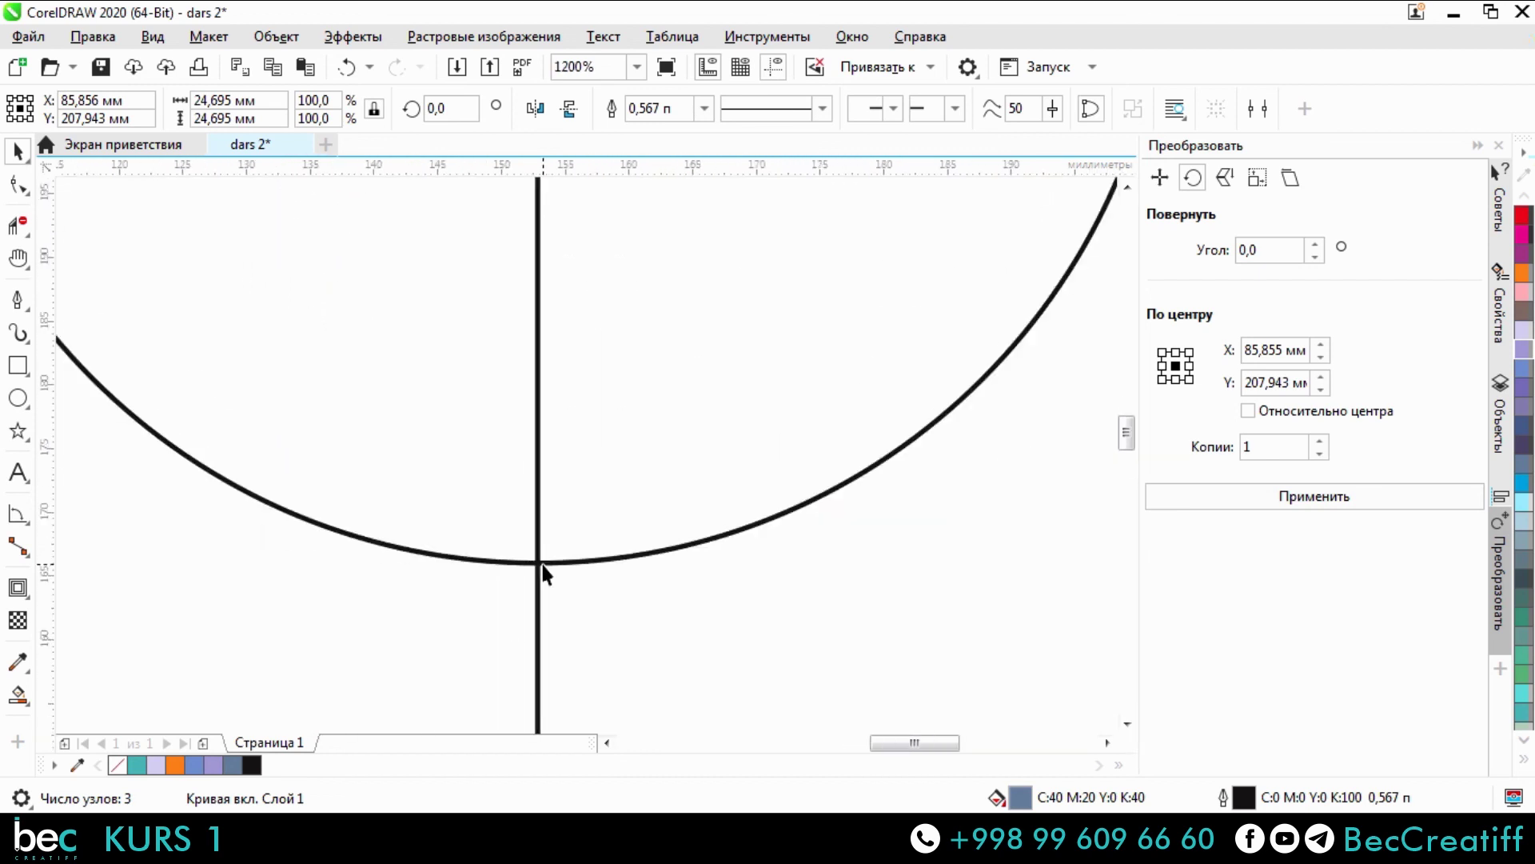
Smart Fill the overlap of circle and square again, and move this second quarter circle to the right of the circle.
key(space)
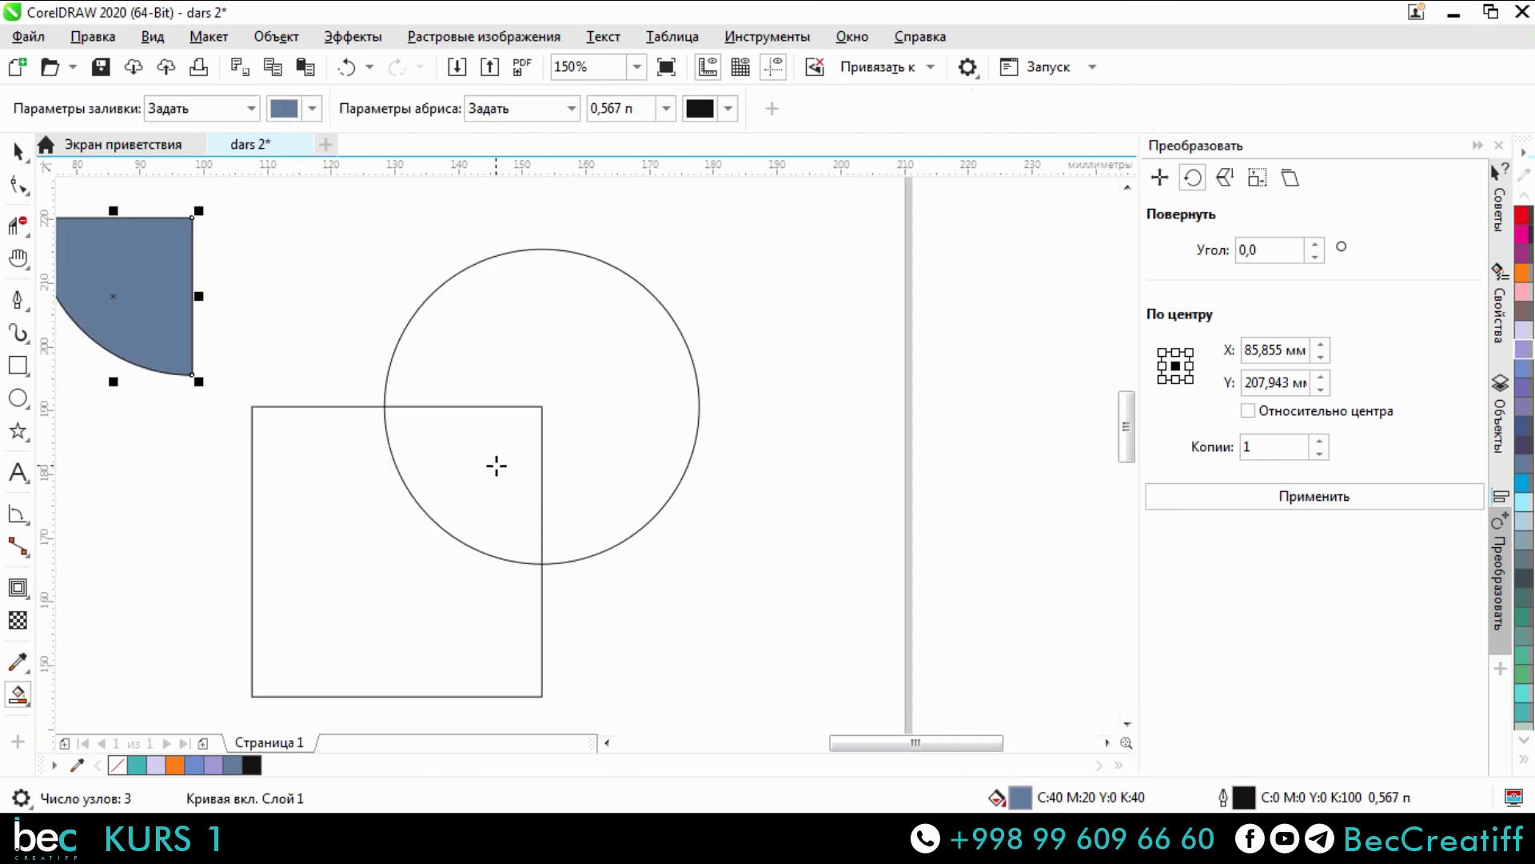
click(496, 469)
key(space)
drag(484, 484, 852, 314)
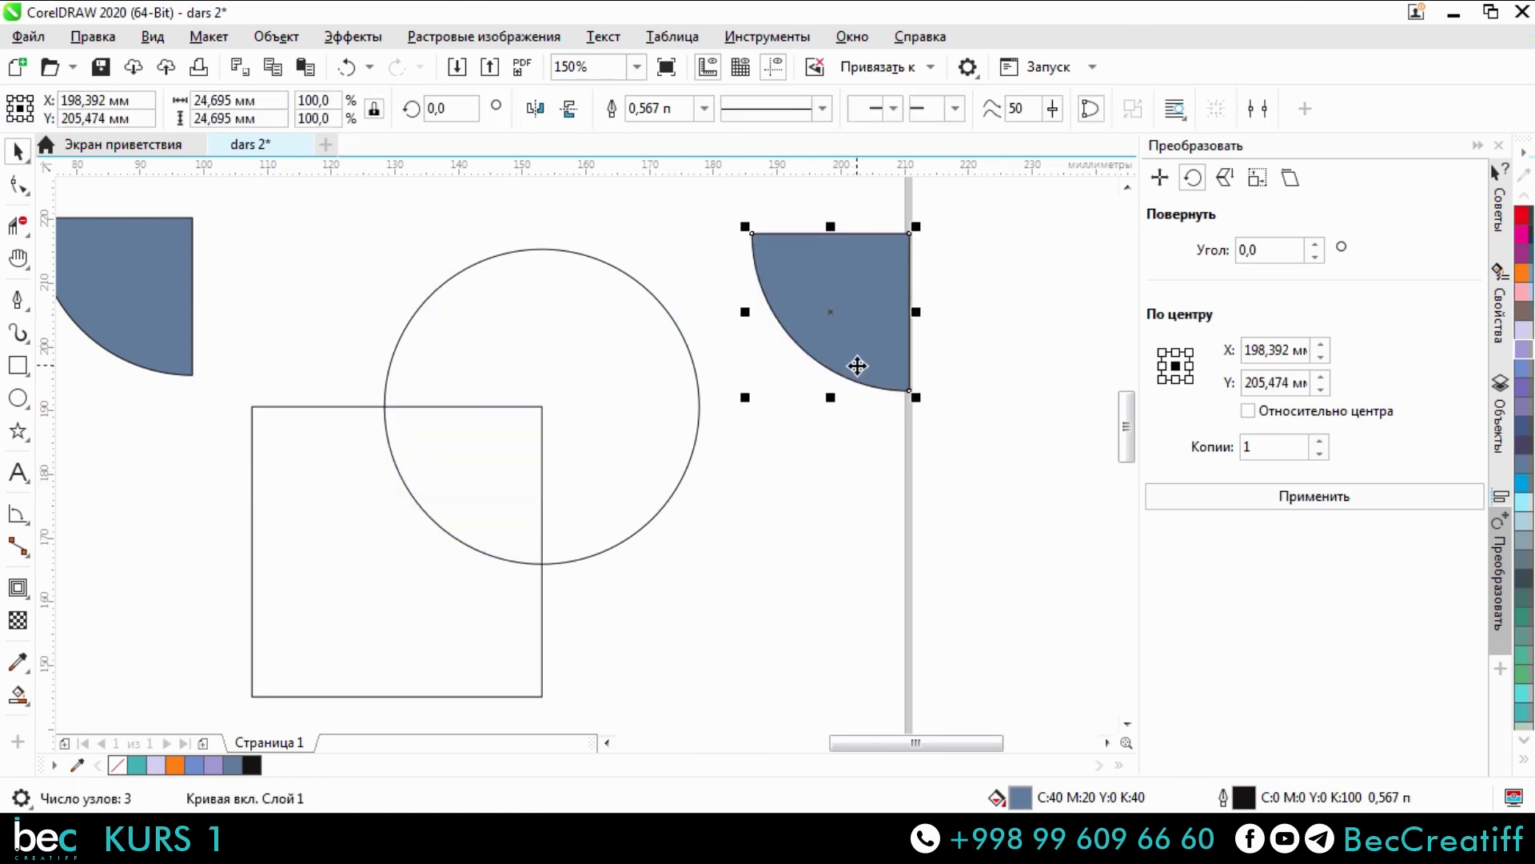
Move the second quarter circle down beside the circle and change its fill to orange.
click(137, 766)
click(118, 765)
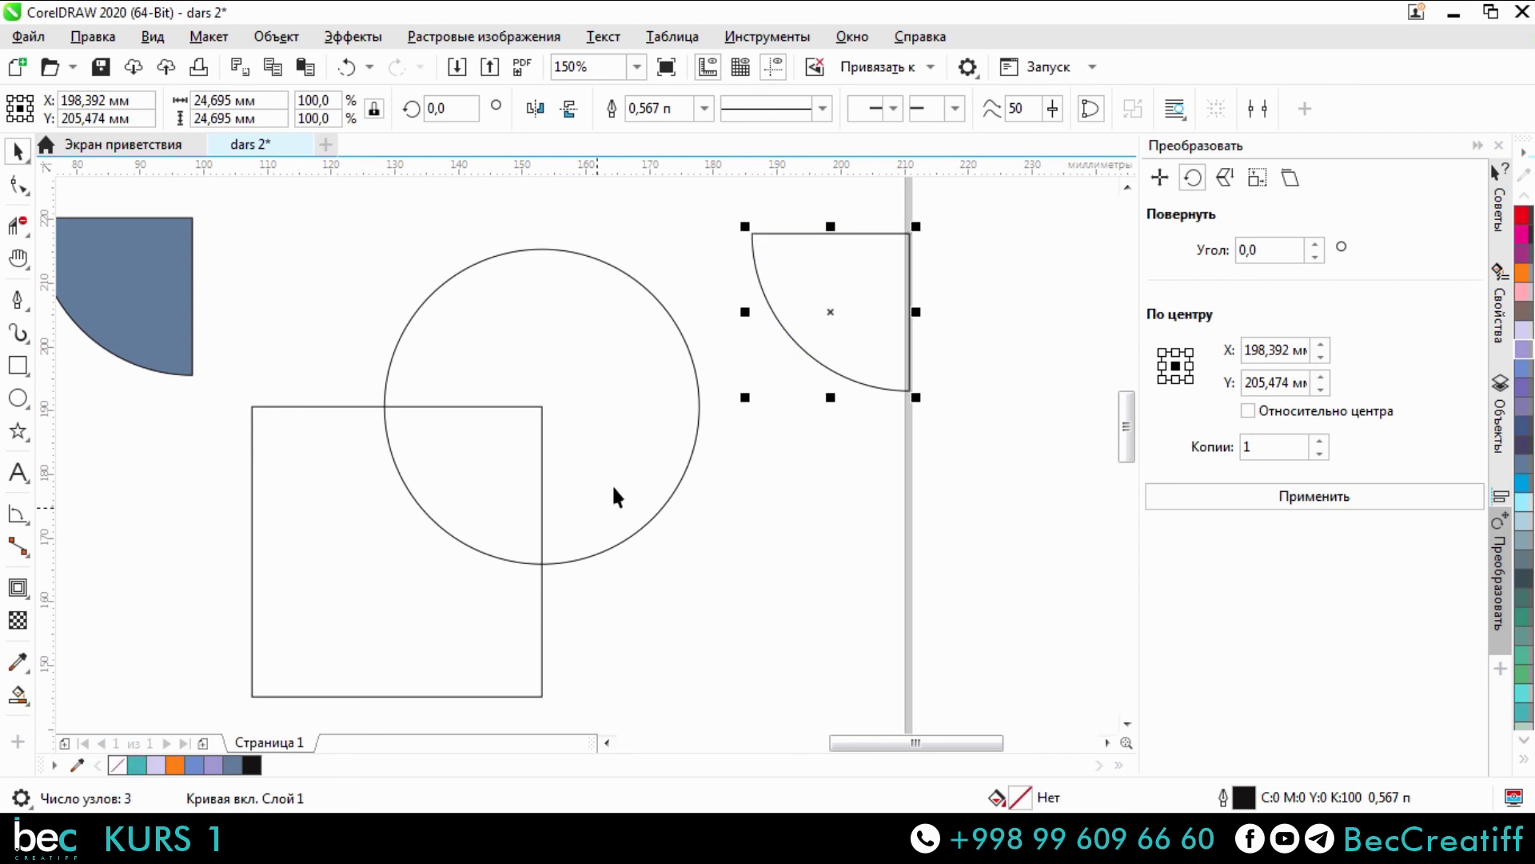
drag(809, 315, 811, 454)
click(175, 765)
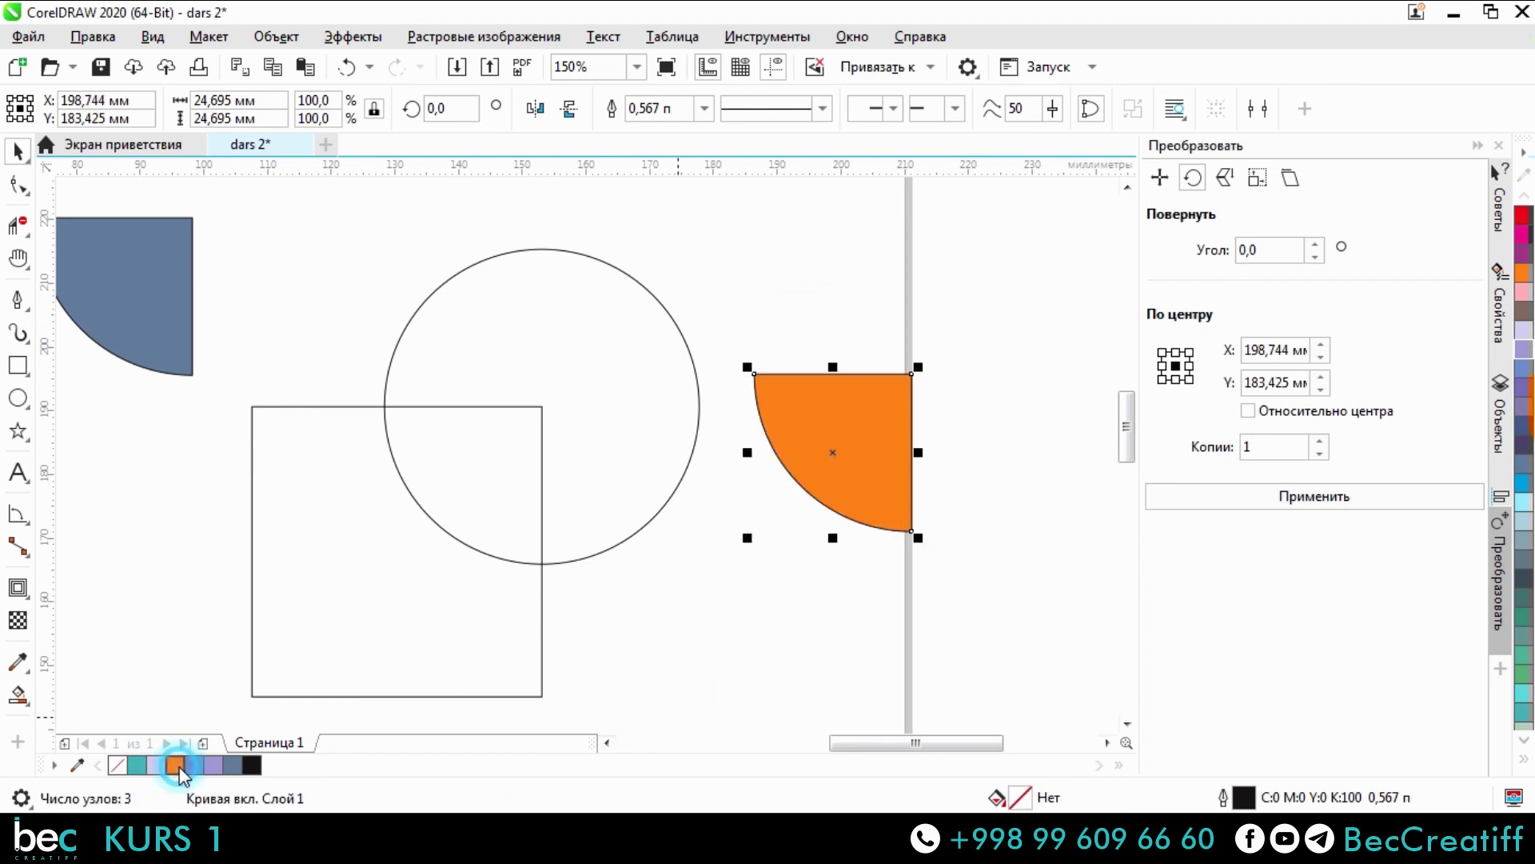
click(649, 571)
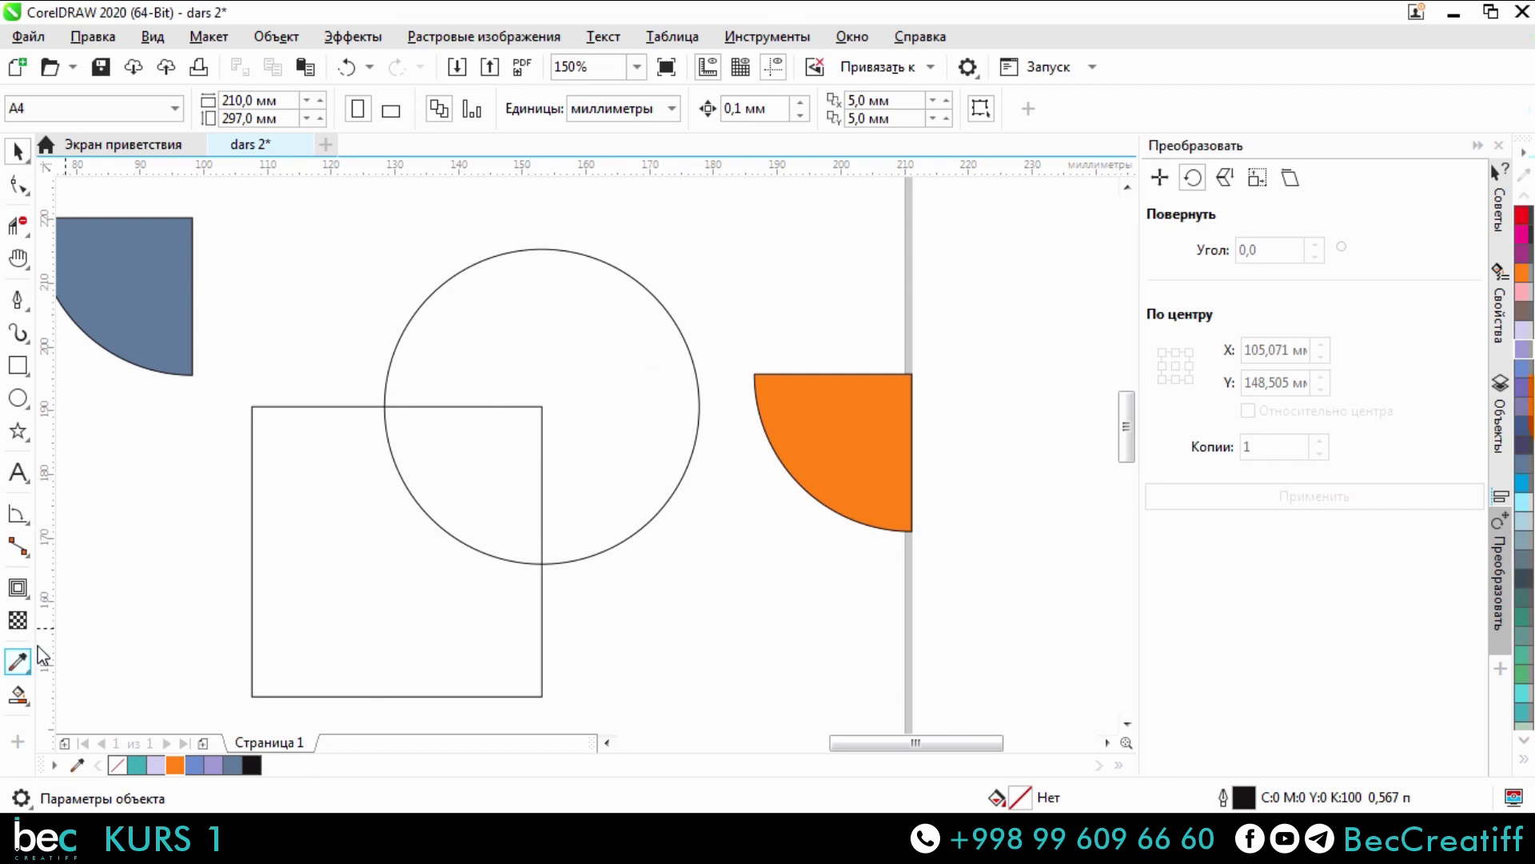
Smart Fill the part of the circle outside the square, and move the new three-quarter circle off the page to the upper right.
click(18, 694)
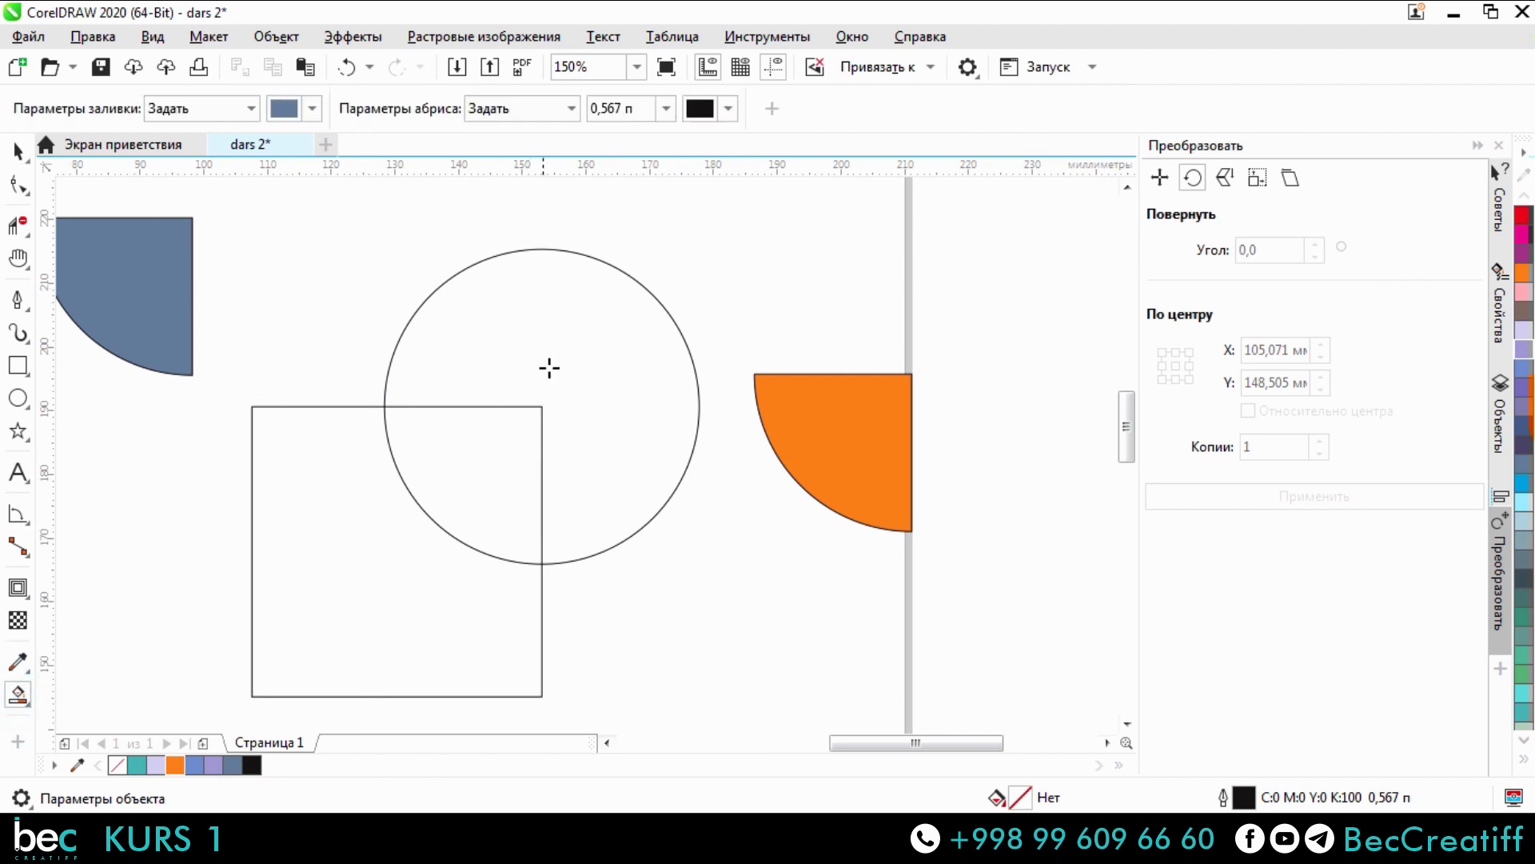
click(559, 346)
key(space)
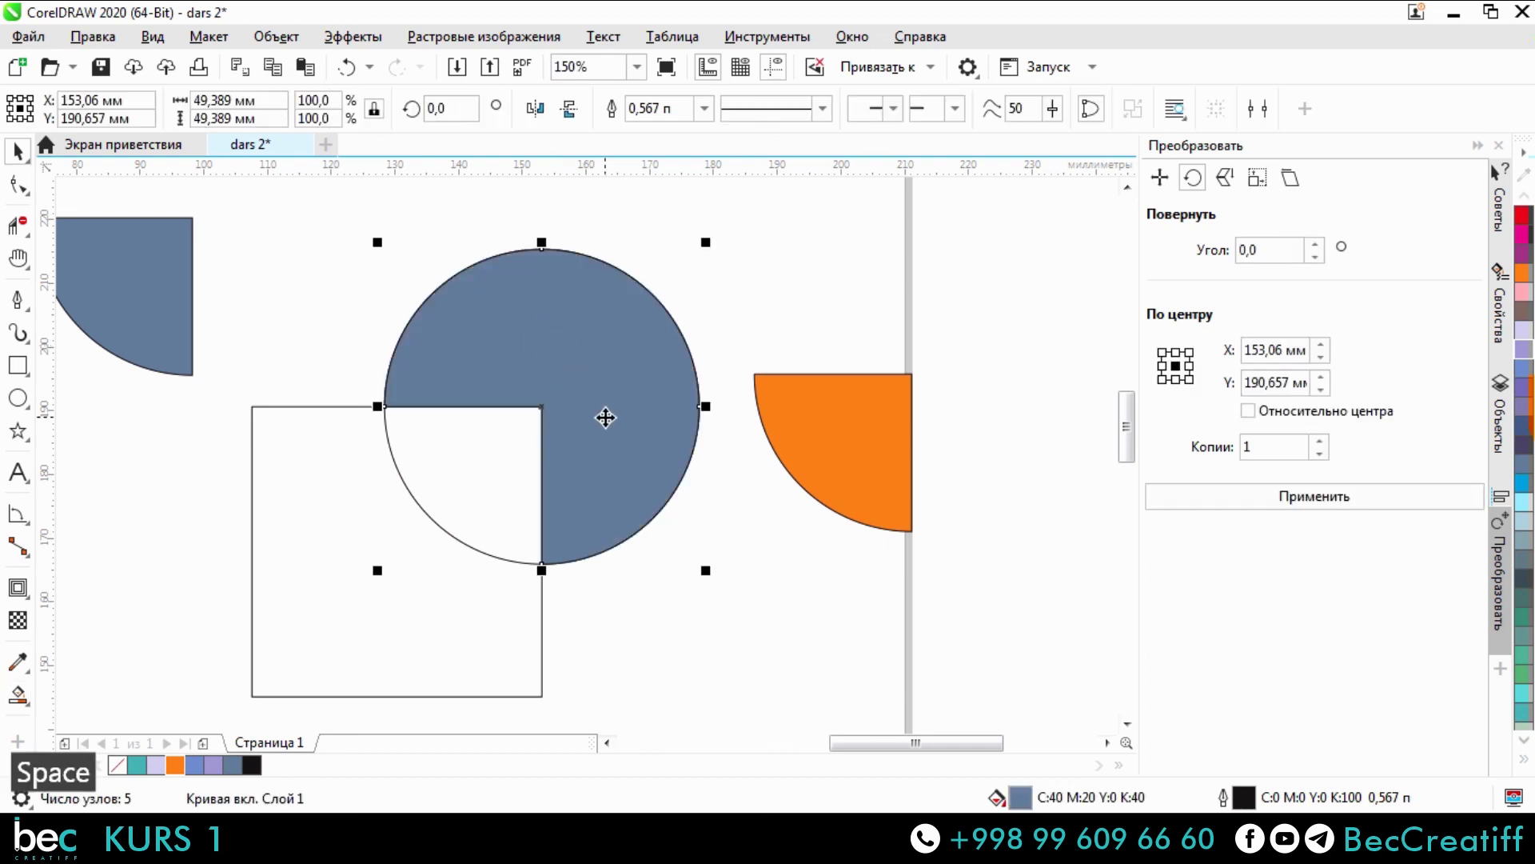
drag(603, 415, 425, 613)
drag(375, 547, 747, 315)
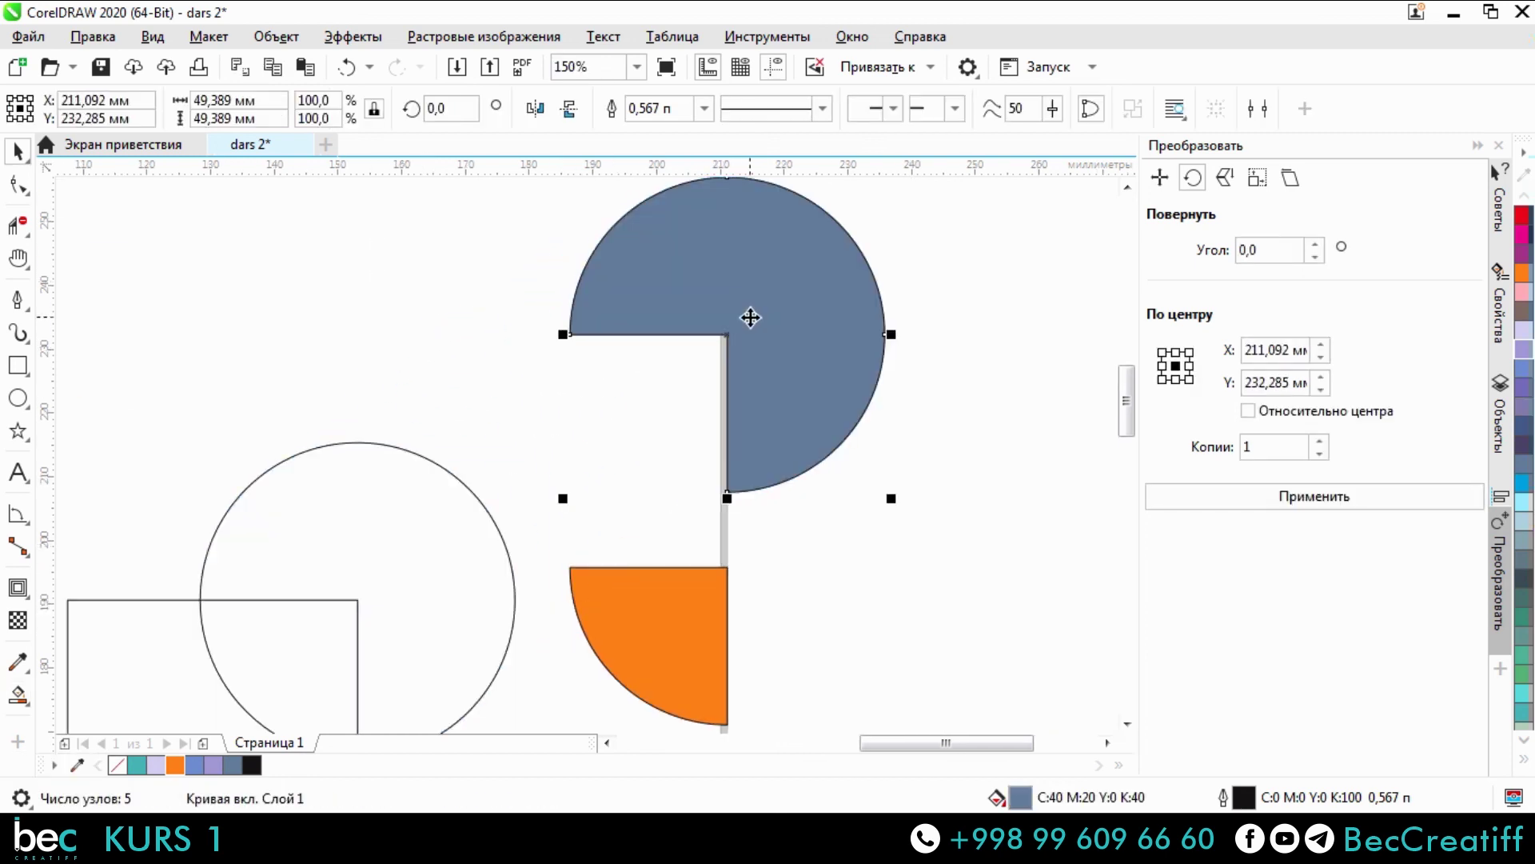
scroll(747, 315, right, 2)
drag(625, 353, 826, 396)
drag(814, 531, 738, 543)
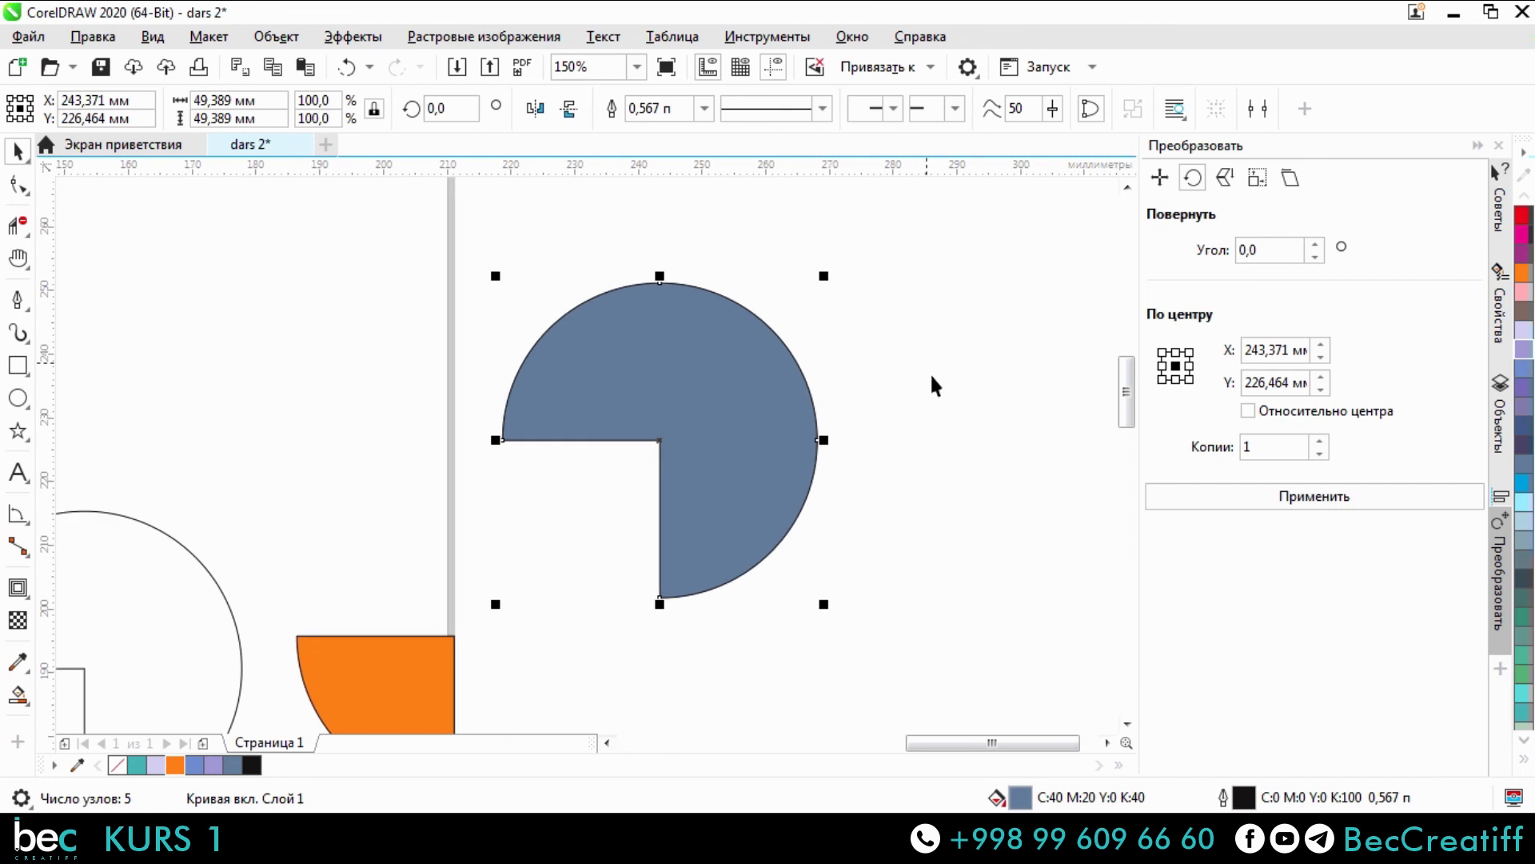
Remove the fill from the three-quarter circle, leaving only its outline, and deselect it.
click(891, 490)
click(770, 457)
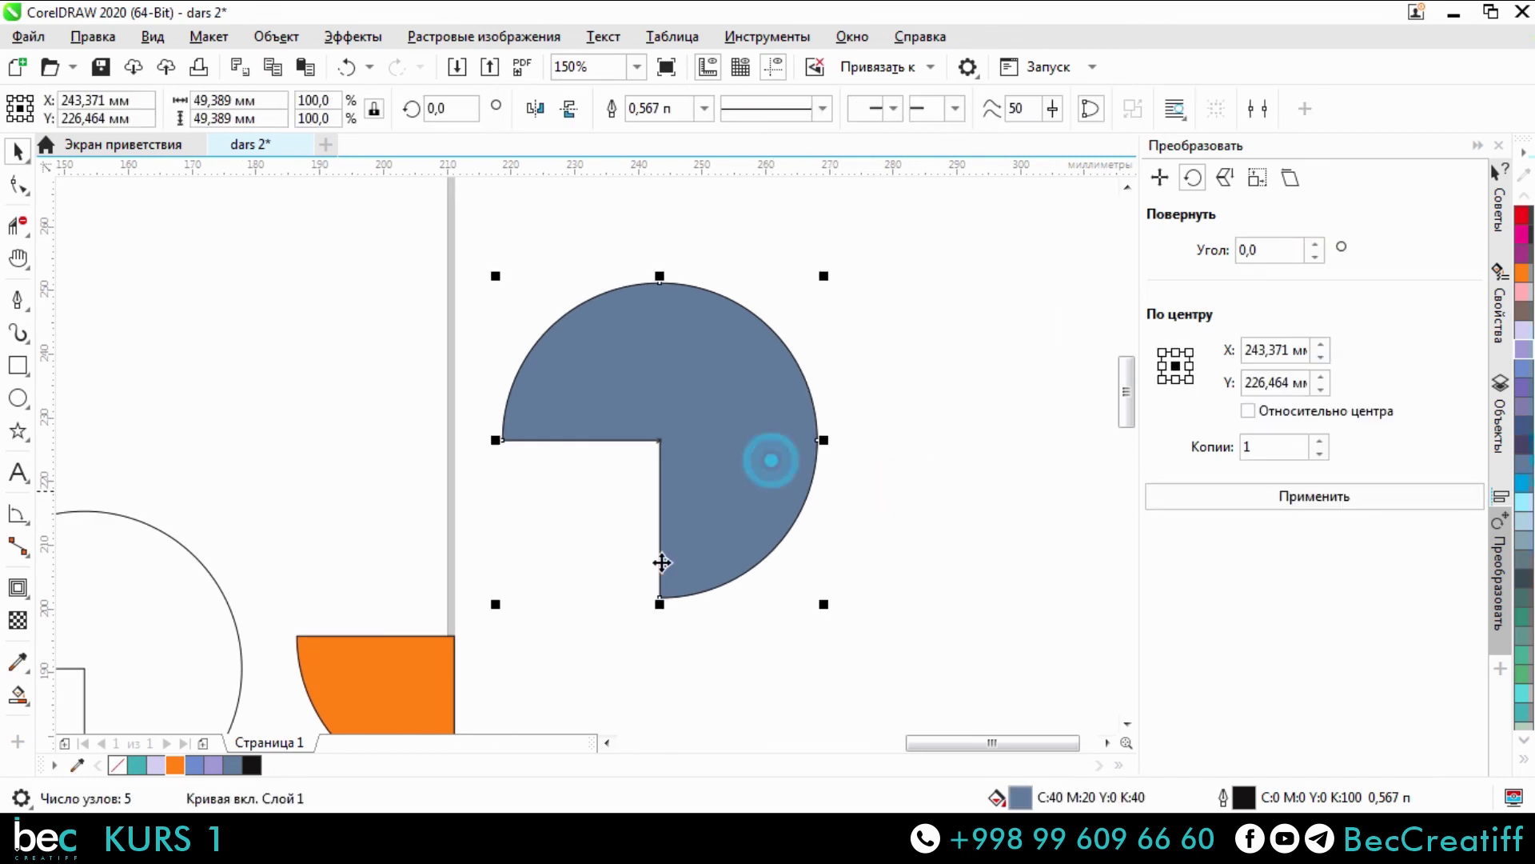
click(174, 765)
click(118, 765)
click(284, 404)
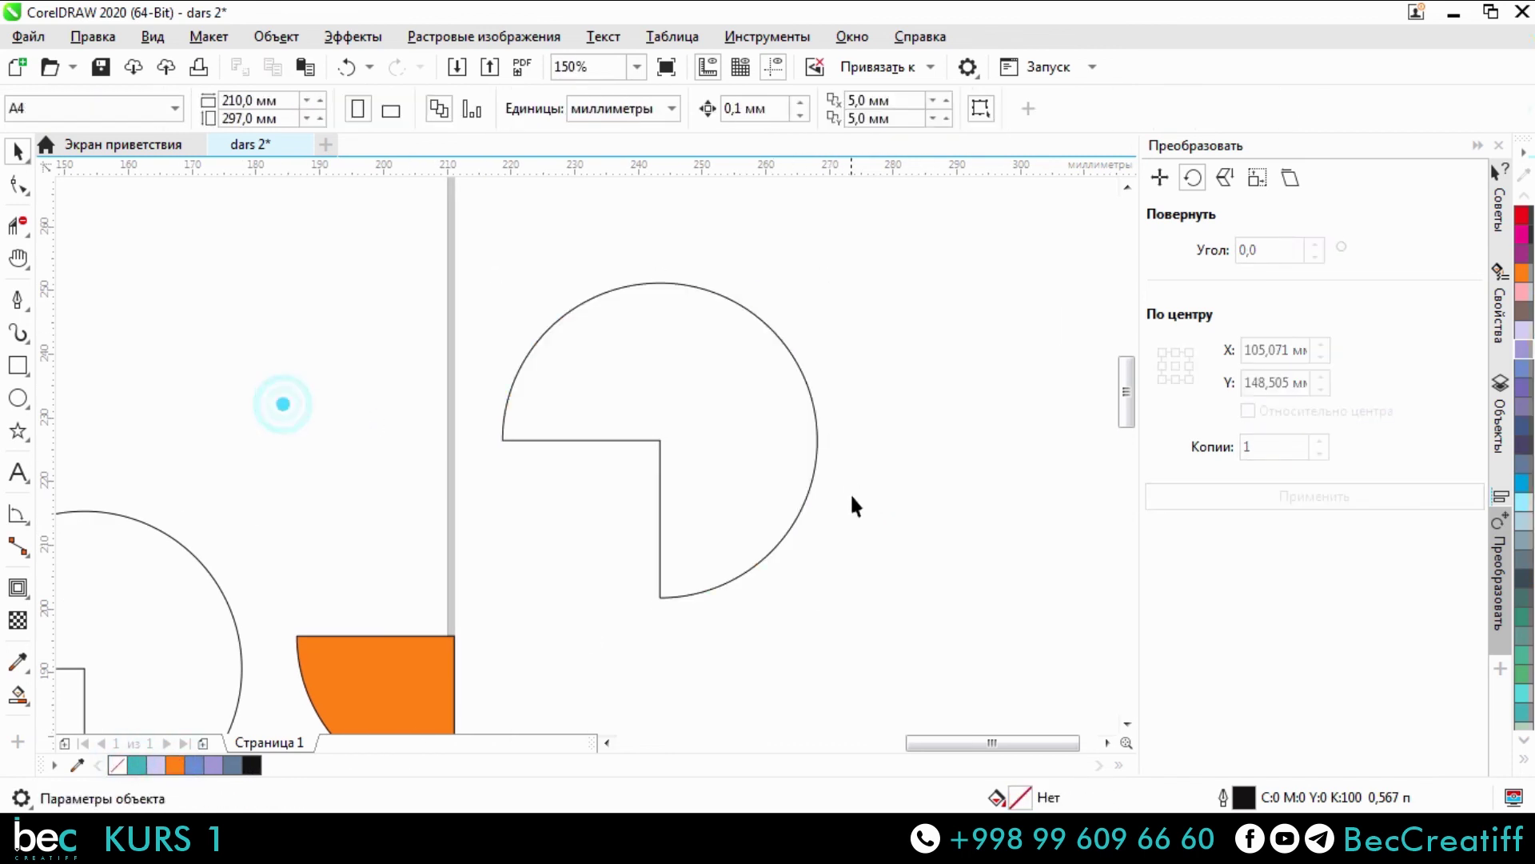
Select the square, the circle and all the shapes made with Smart Fill, and delete them.
scroll(784, 415, down, 2)
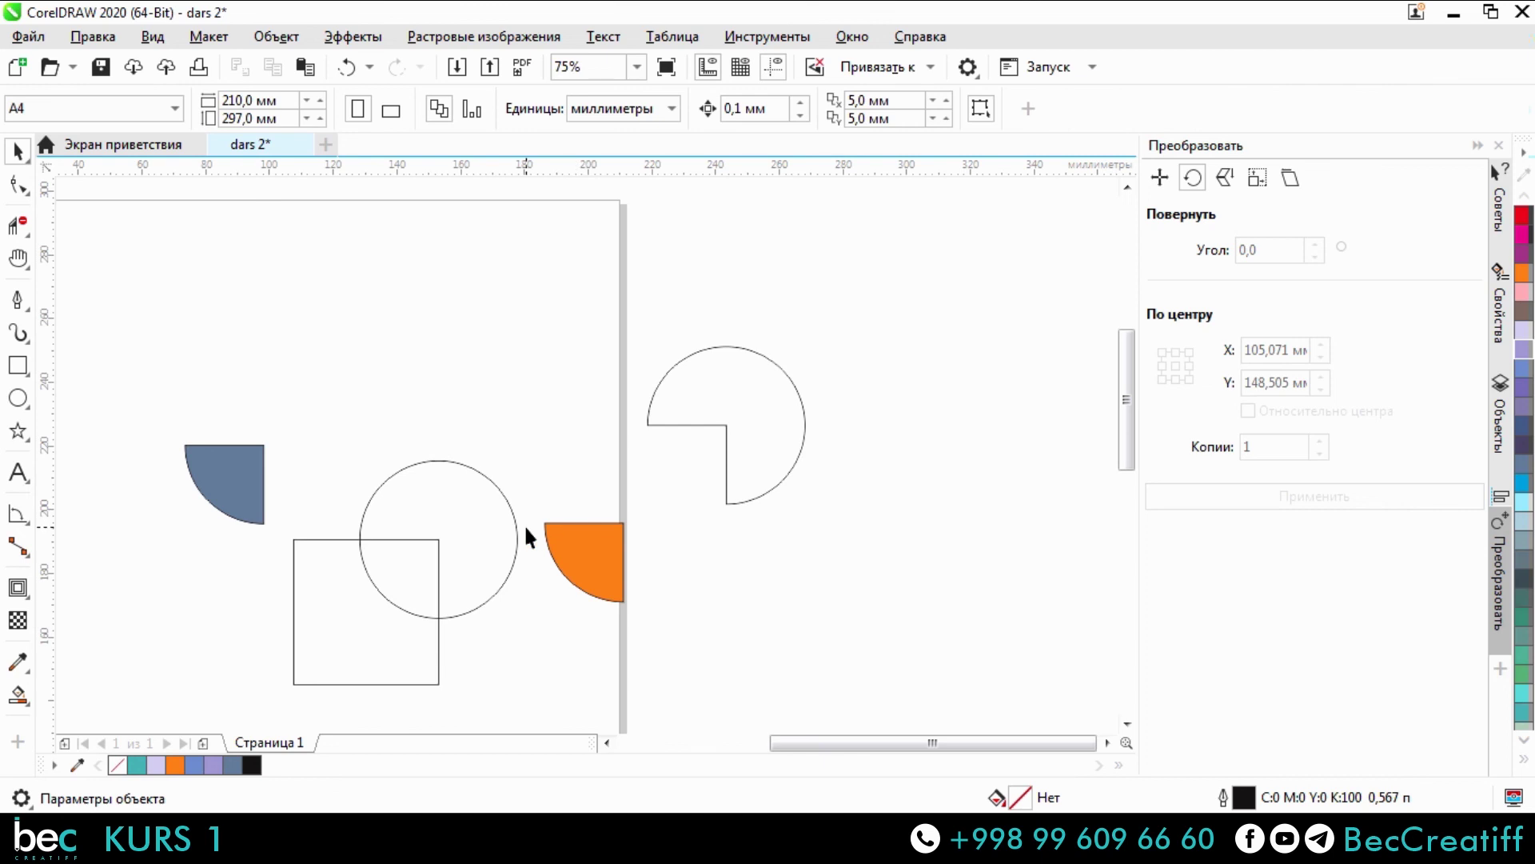
drag(555, 586, 690, 446)
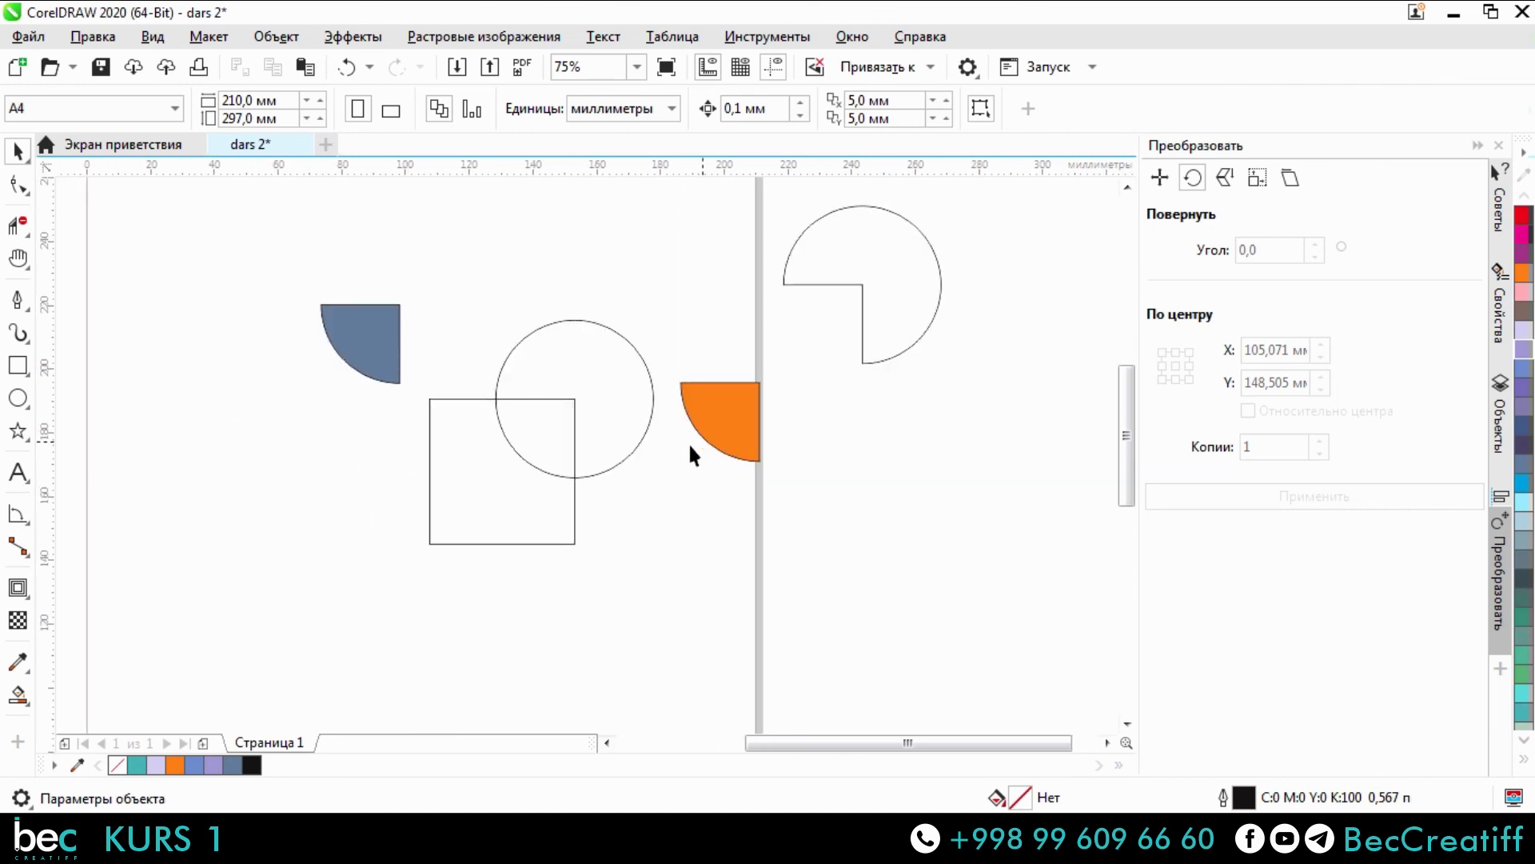
drag(956, 191, 235, 678)
key(Delete)
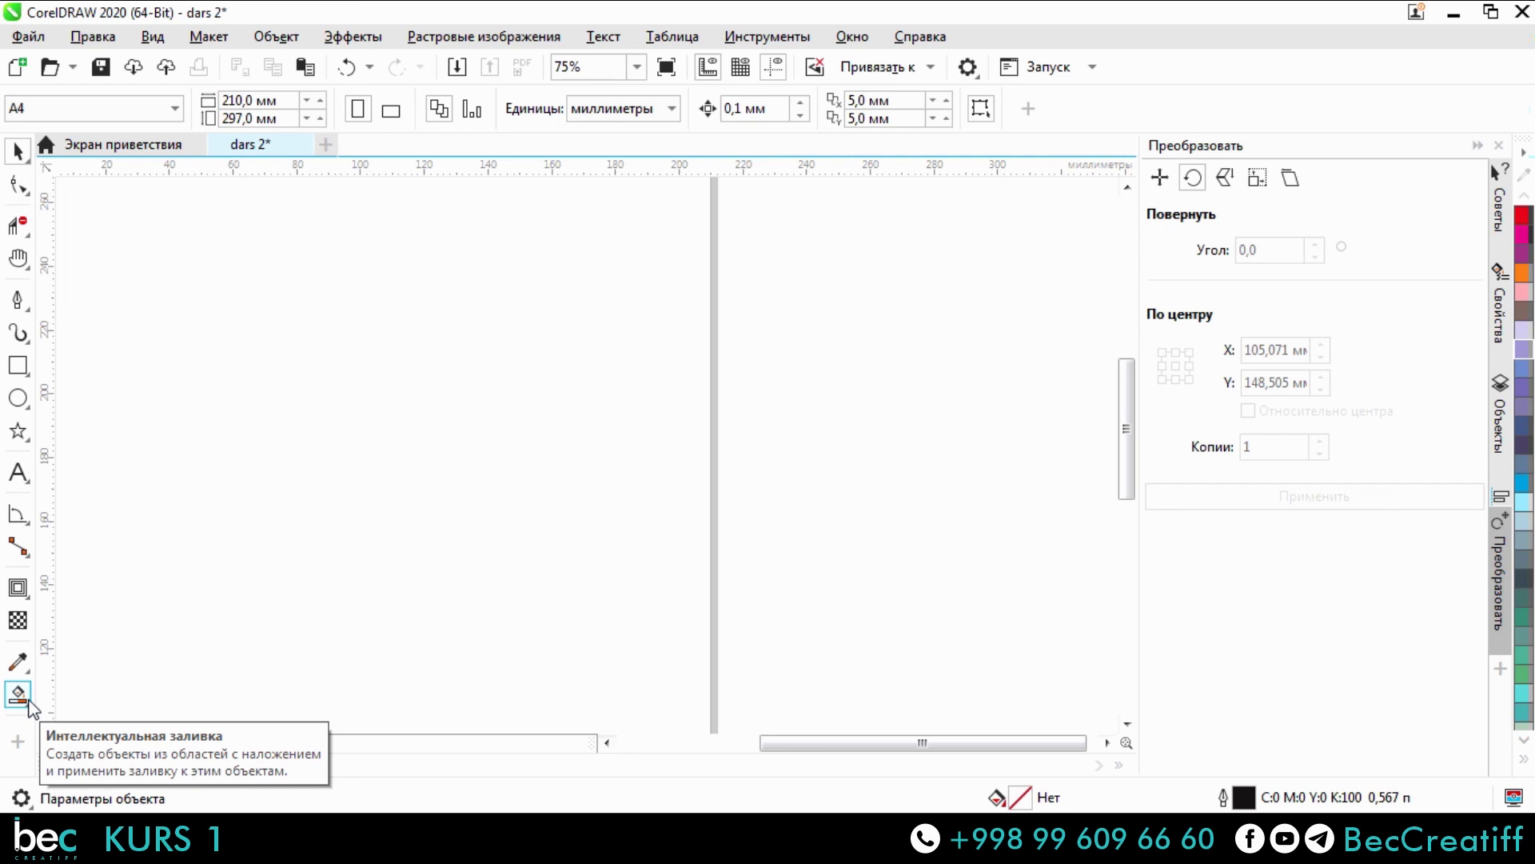
scroll(512, 515, down, 2)
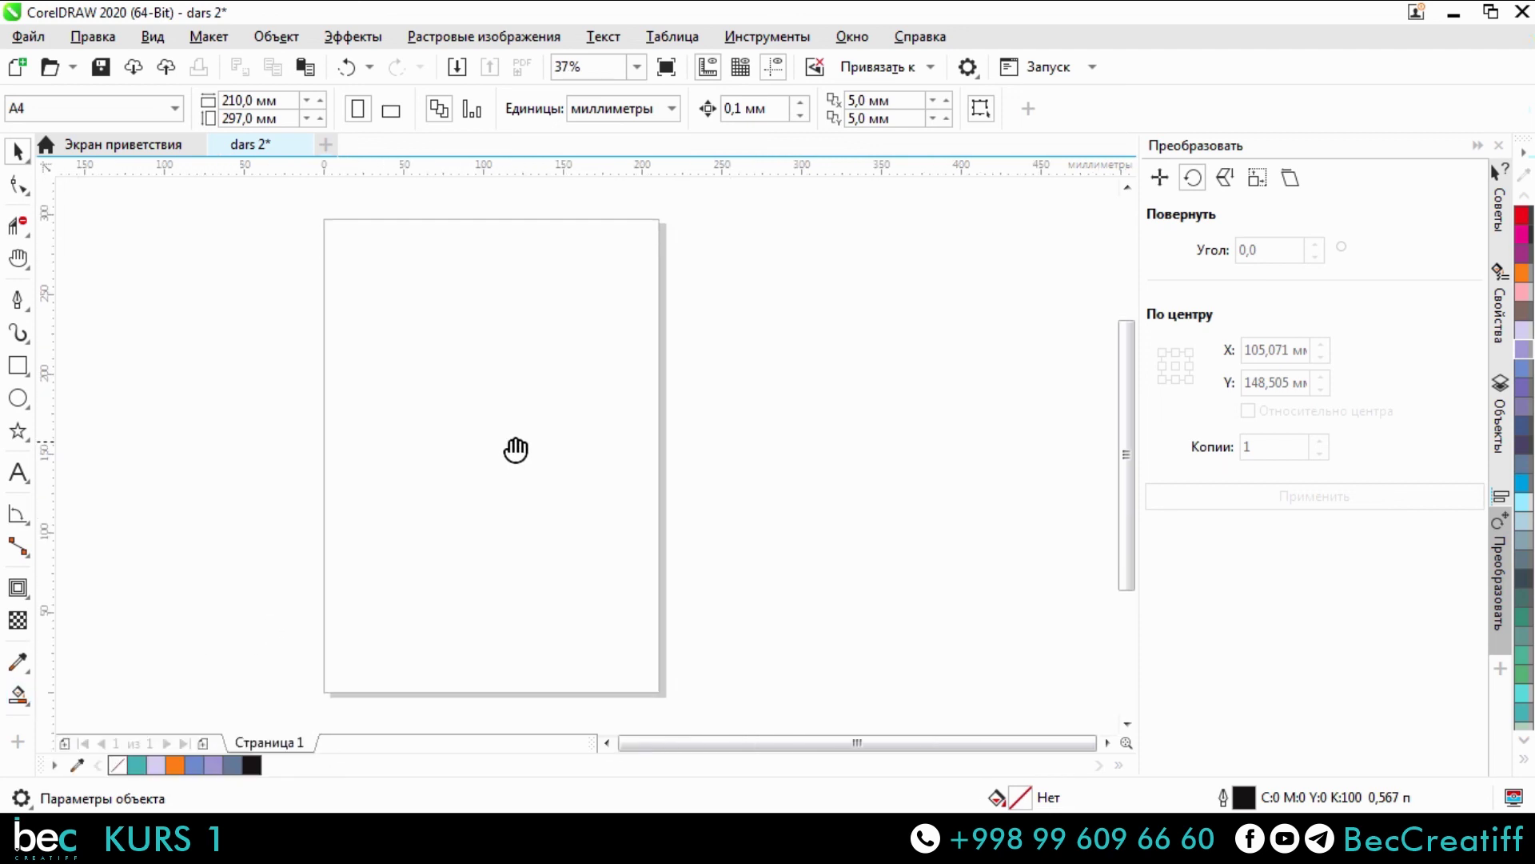
key(h)
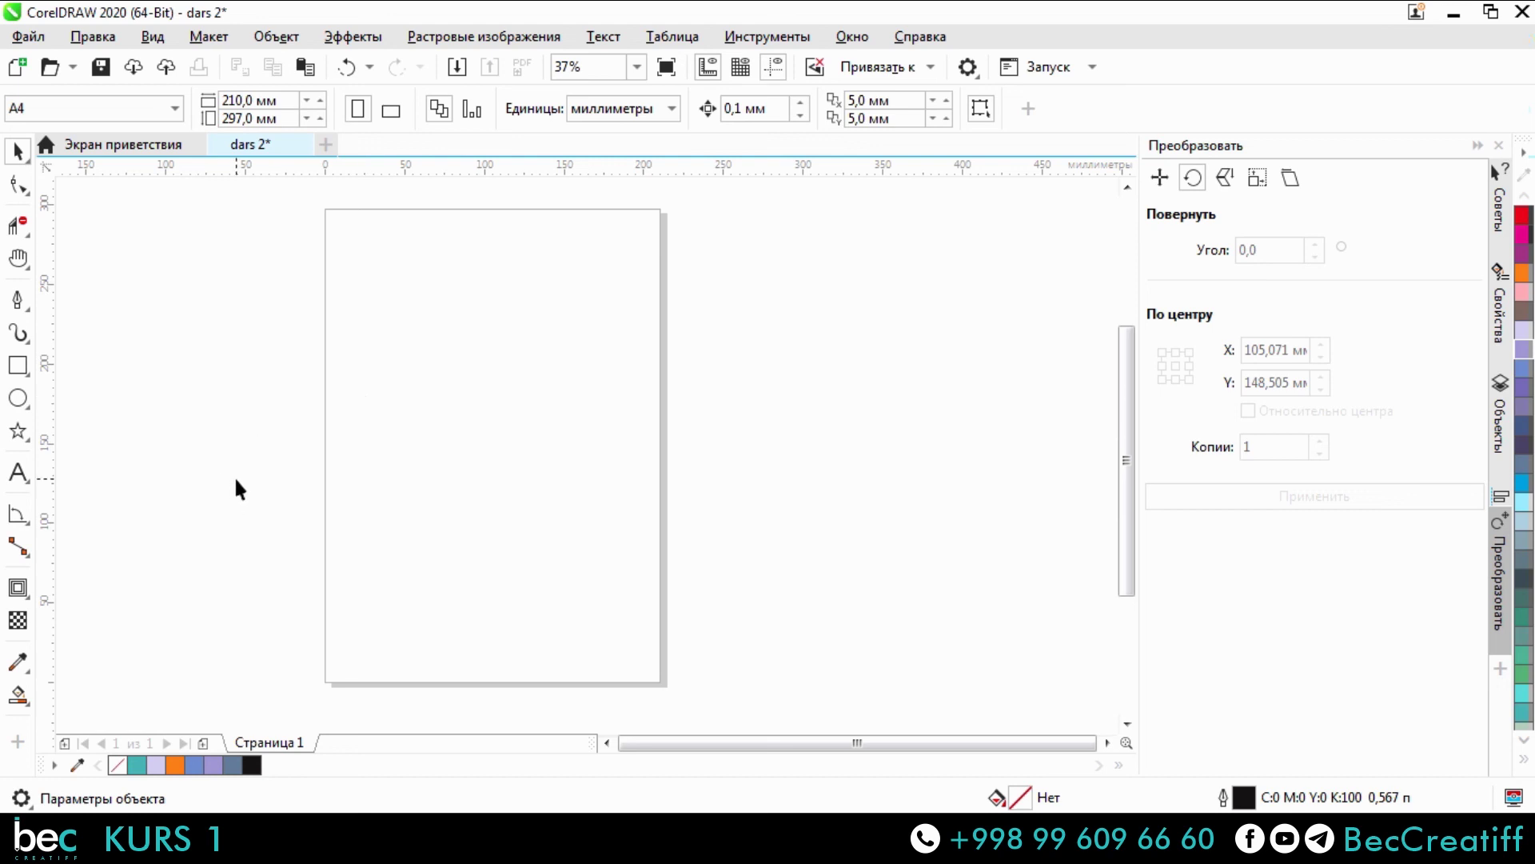
drag(551, 532, 583, 542)
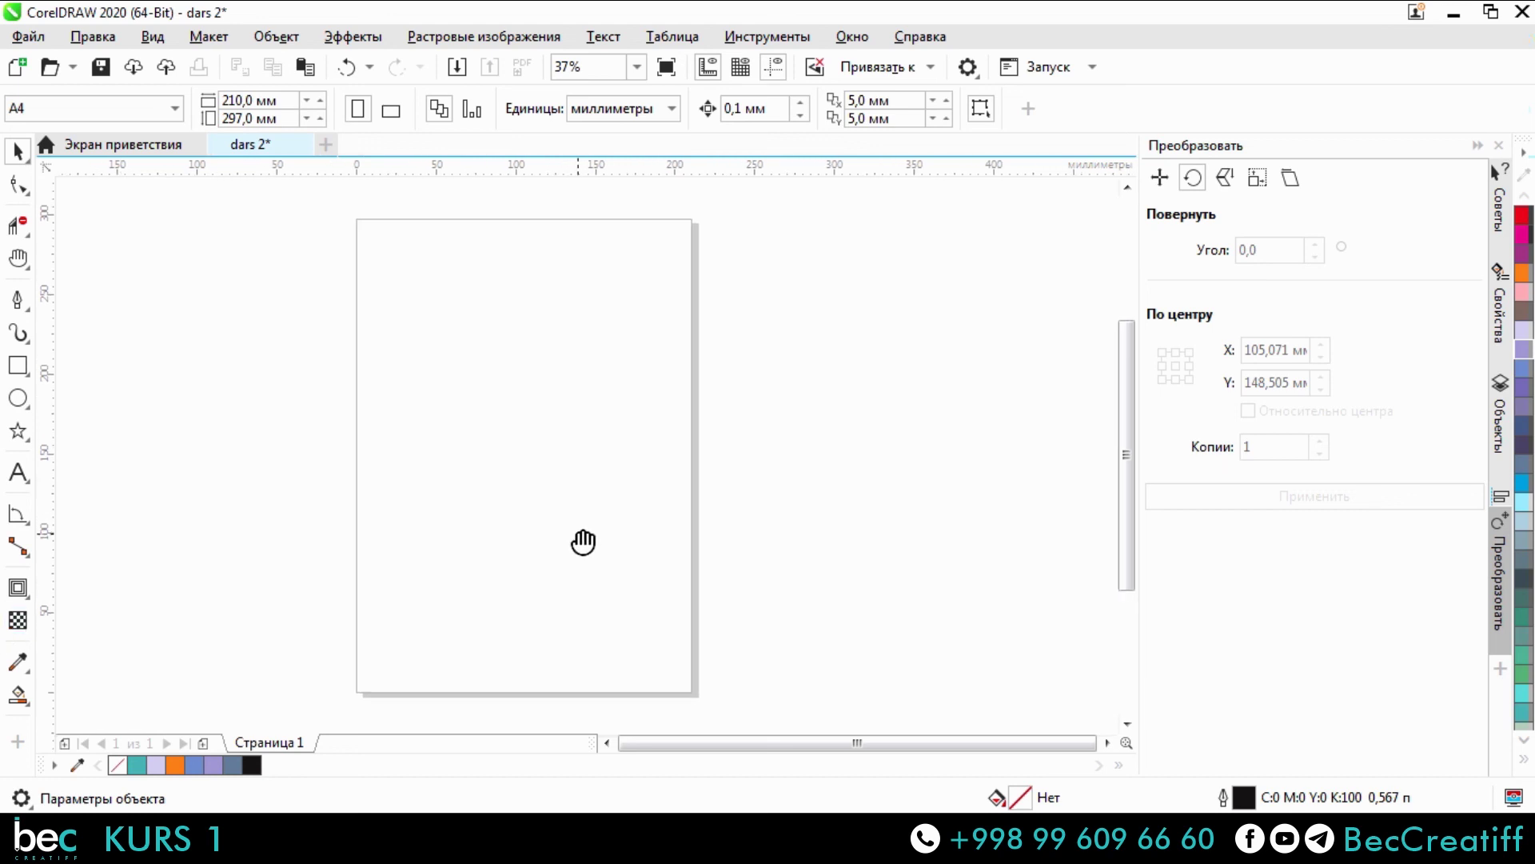